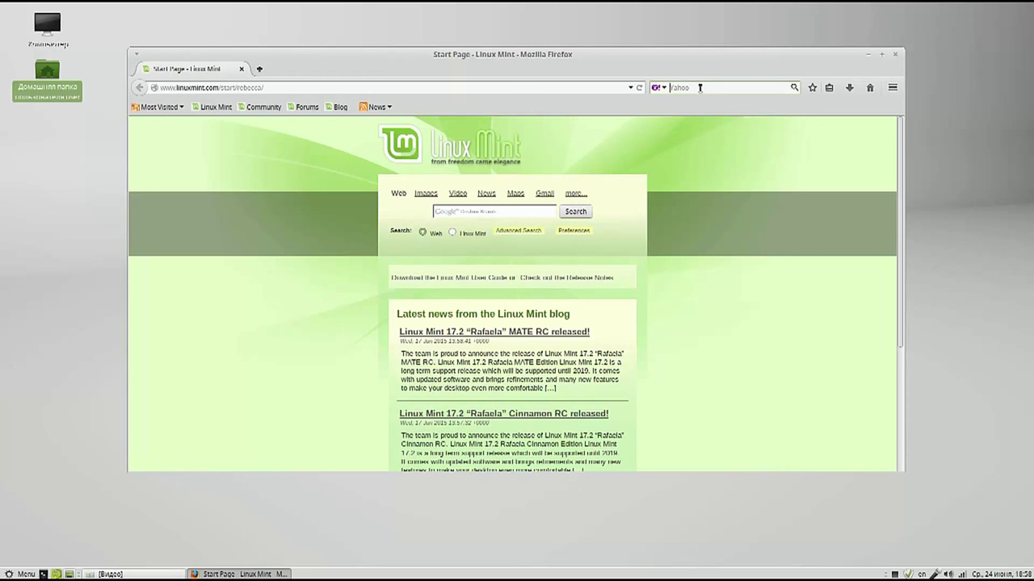
# Step: Search for 'cherrytree' and open the CherryTree project page on giuspen
pyautogui.write('cherrytree')
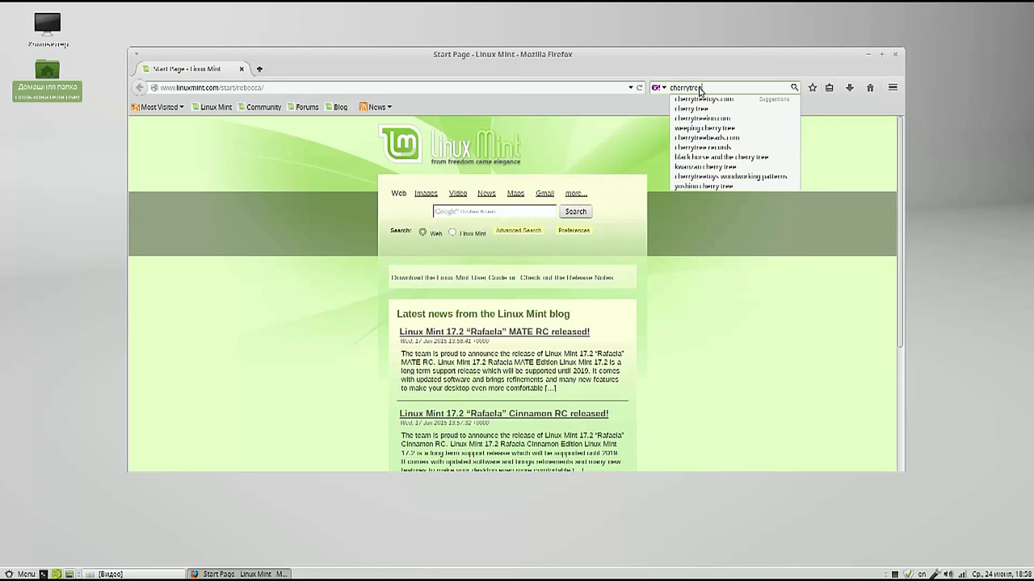
pyautogui.press('Return')
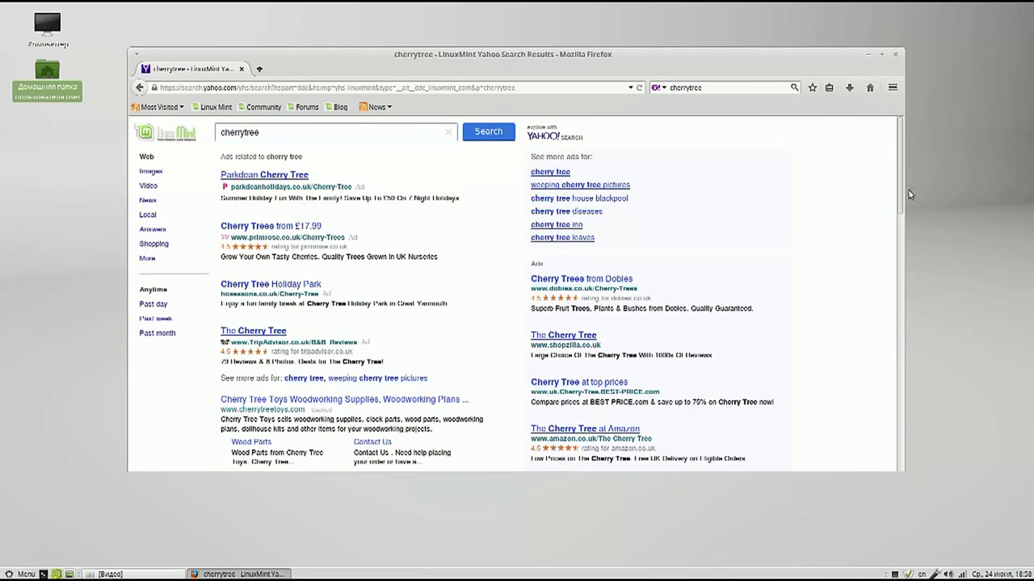
pyautogui.moveTo(899, 173); pyautogui.dragTo(898, 286)
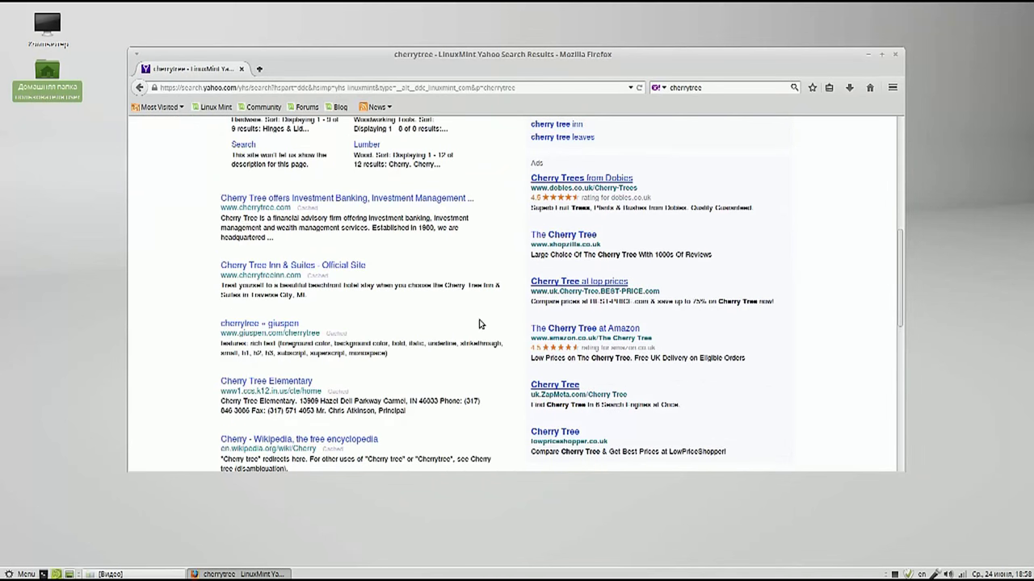
pyautogui.click(273, 324)
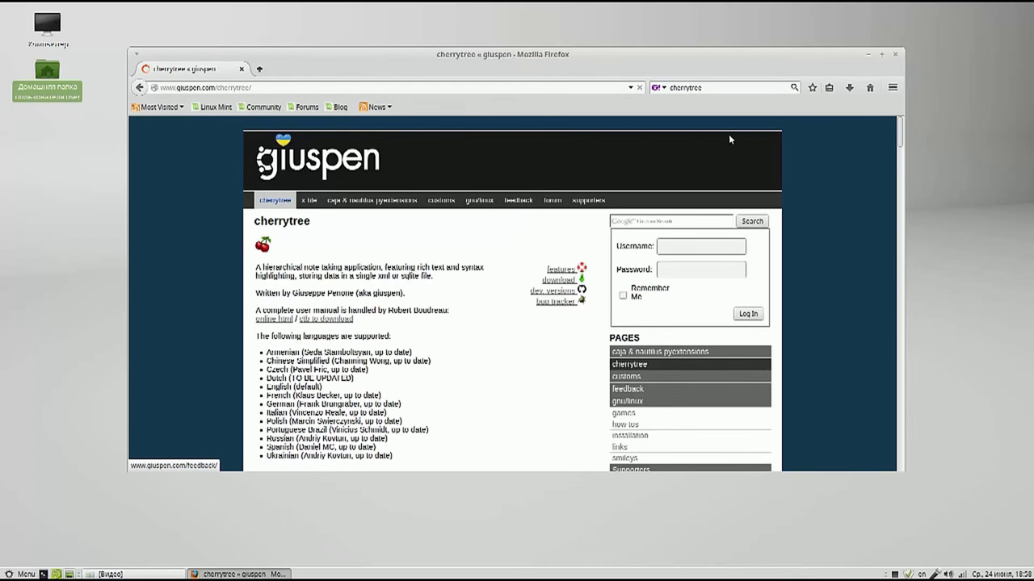
# Step: Download cherrytree_0.35.8-1_all.deb, opening it with gdebi-gtk
pyautogui.click(881, 54)
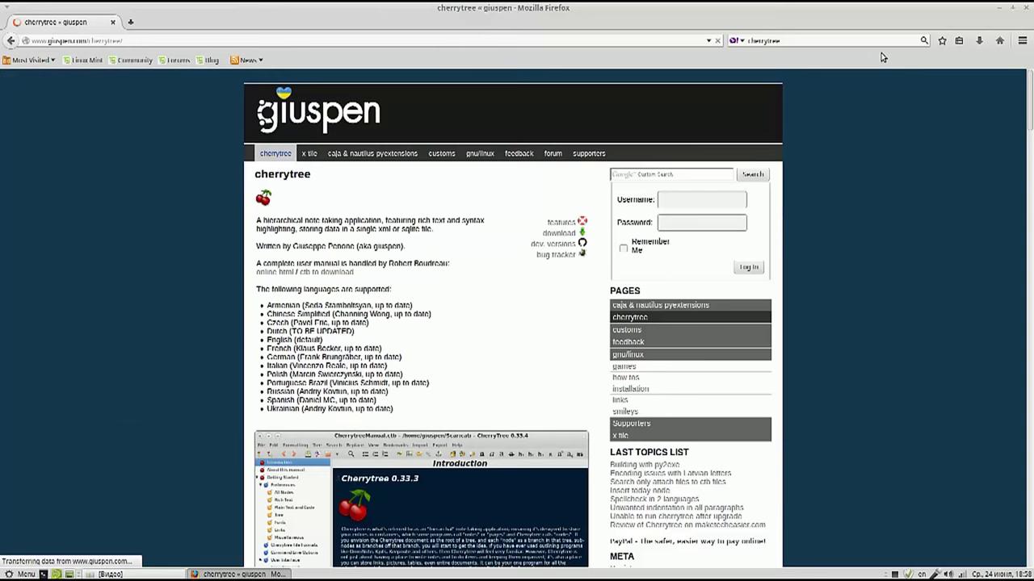
pyautogui.moveTo(1029, 113); pyautogui.dragTo(980, 450)
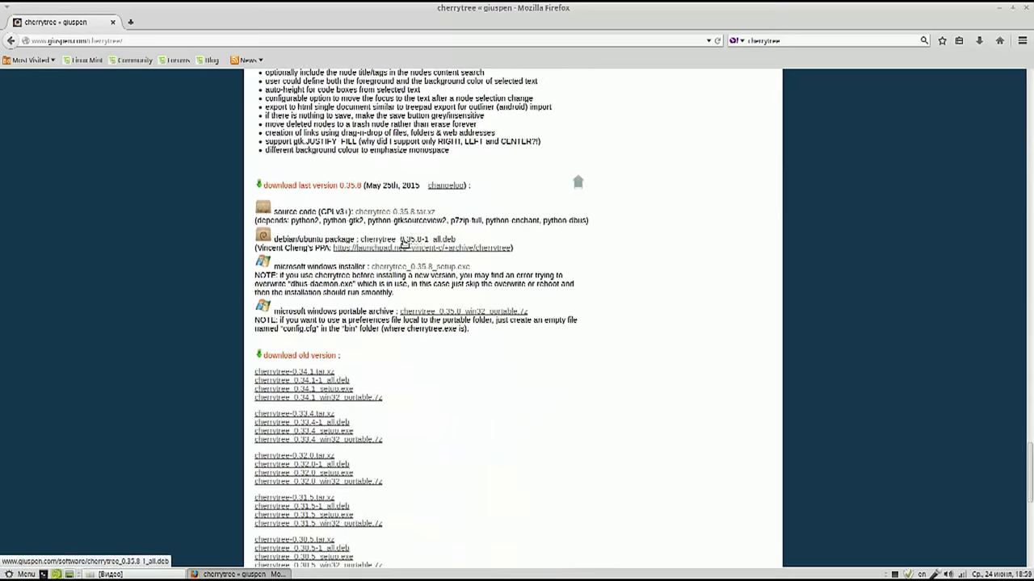
pyautogui.click(404, 243)
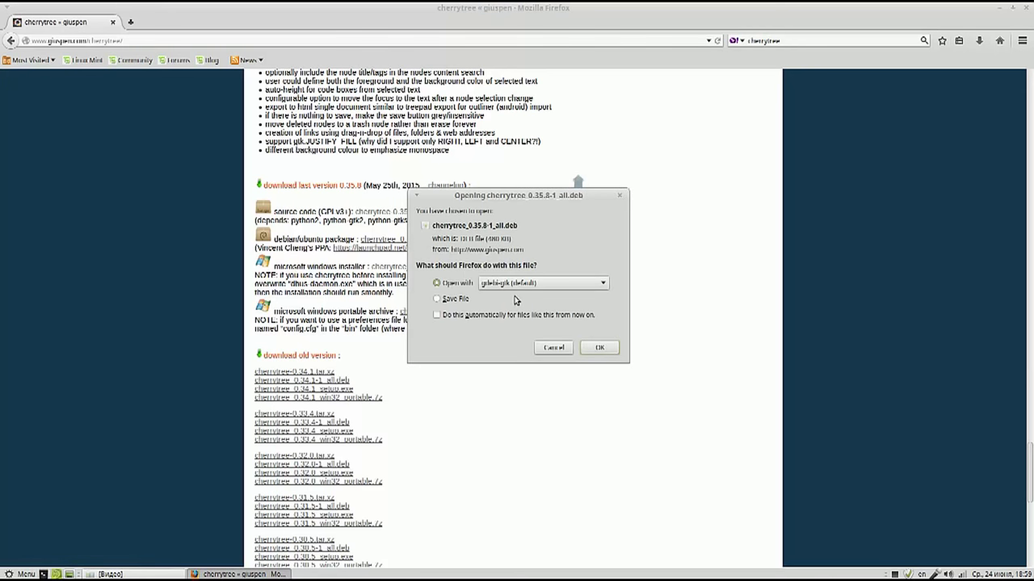
pyautogui.click(600, 348)
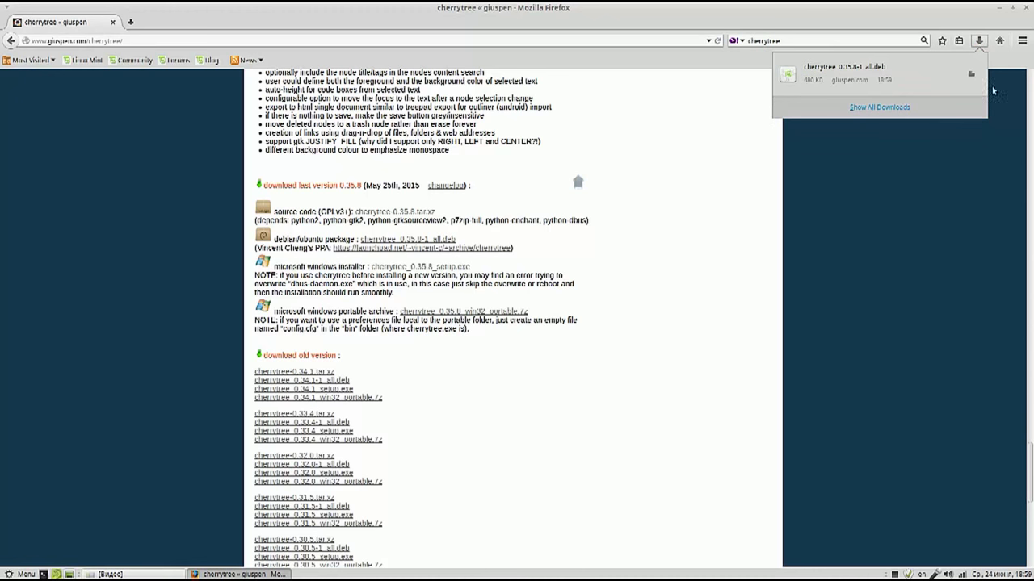
# Step: Reveal the GDebi installer and dismiss its older-version notice
pyautogui.click(999, 8)
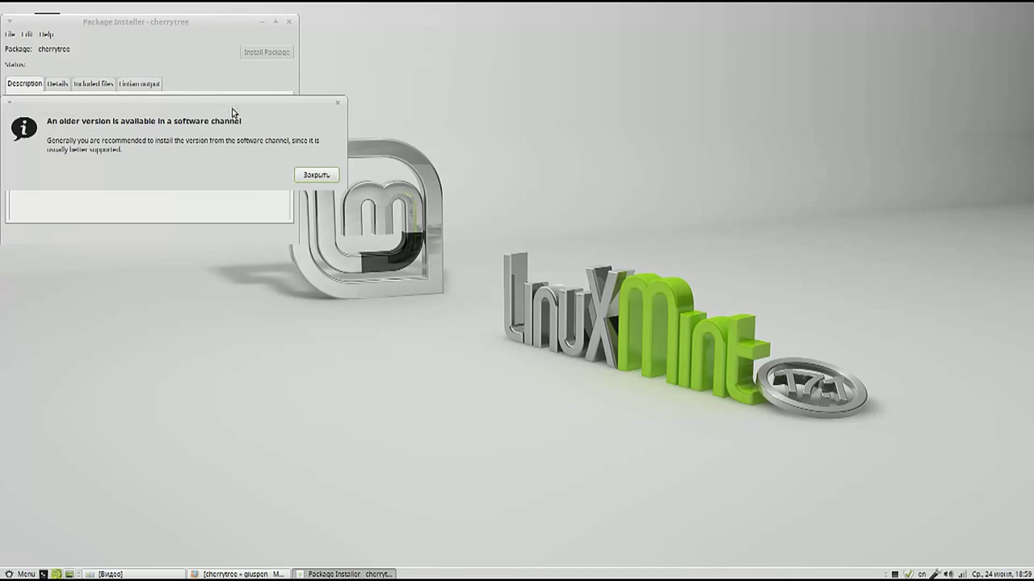
pyautogui.moveTo(232, 103); pyautogui.dragTo(665, 92)
pyautogui.moveTo(203, 27); pyautogui.dragTo(252, 41)
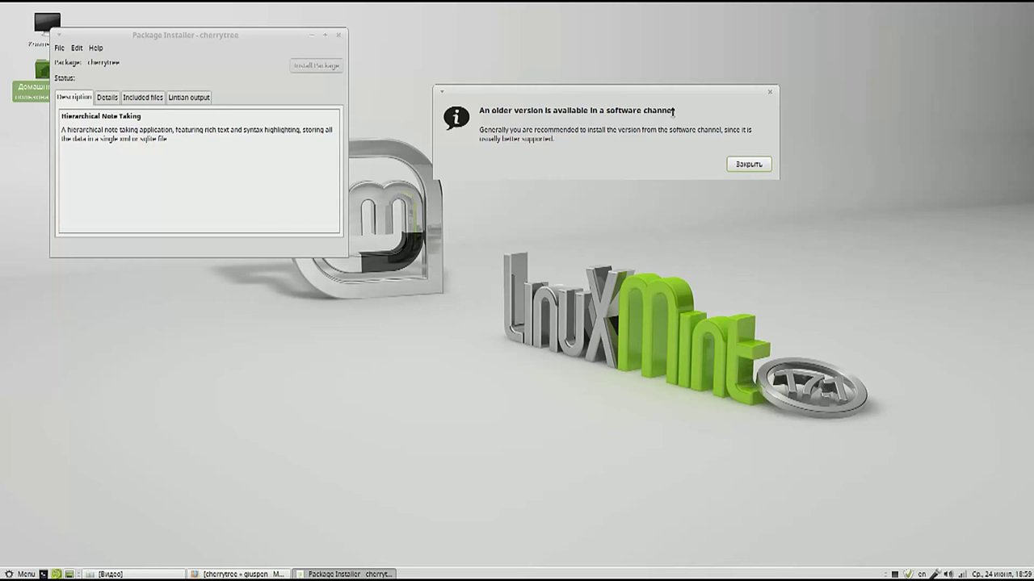
pyautogui.click(751, 164)
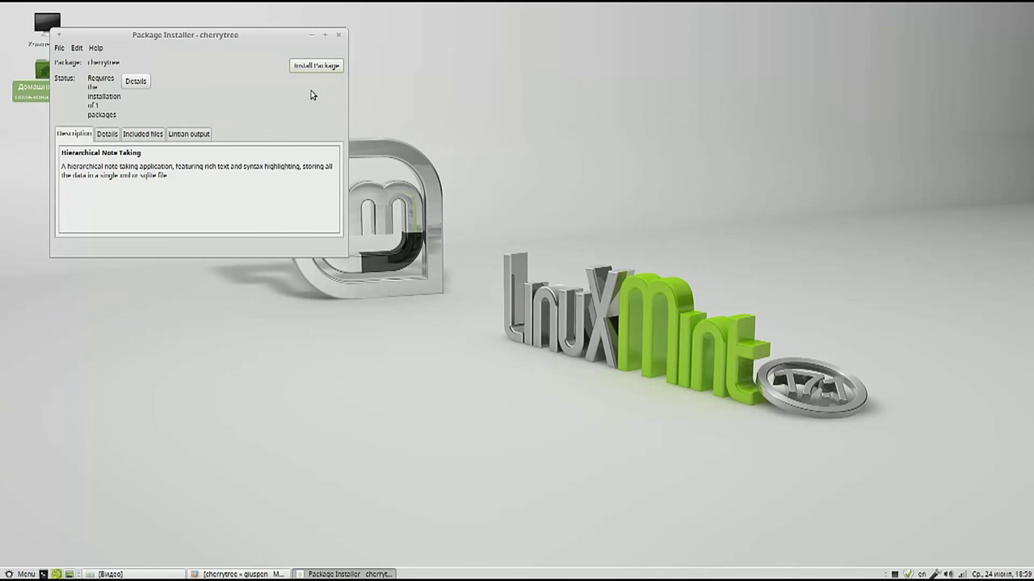
# Step: Install the CherryTree package with the administrator password, set to auto-close when done
pyautogui.moveTo(291, 36); pyautogui.dragTo(358, 41)
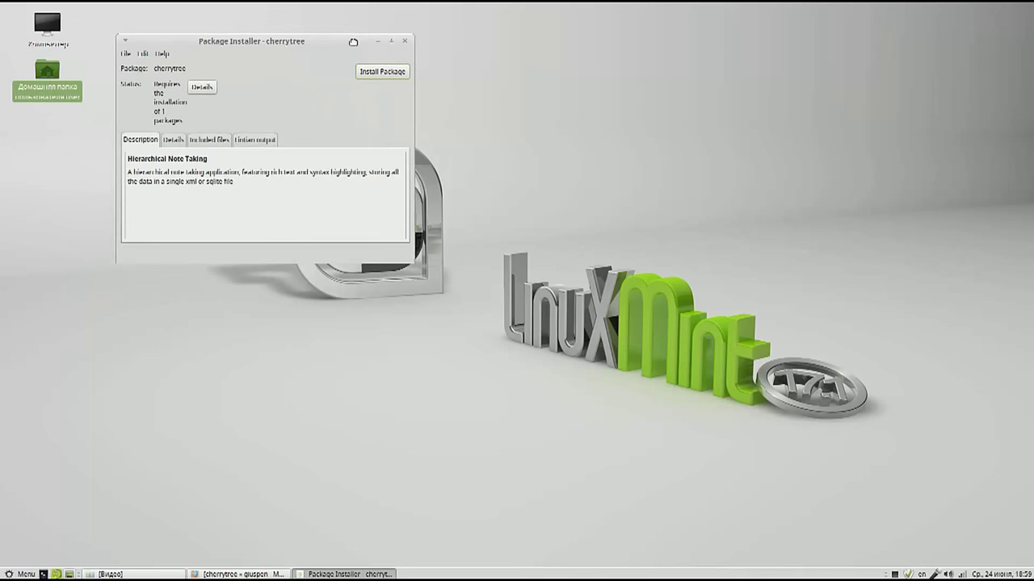
pyautogui.click(378, 74)
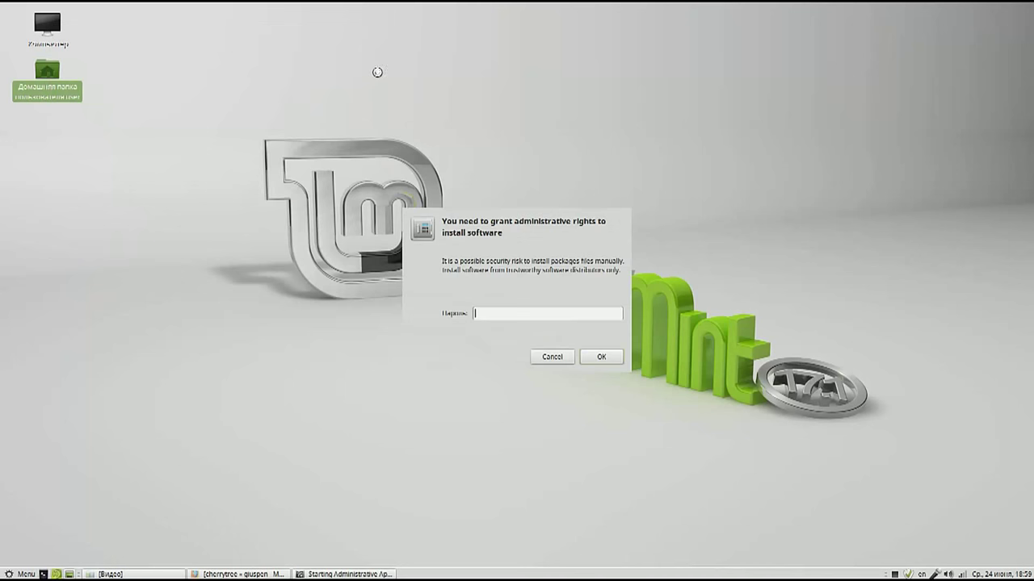
pyautogui.write('••••')
pyautogui.click(599, 359)
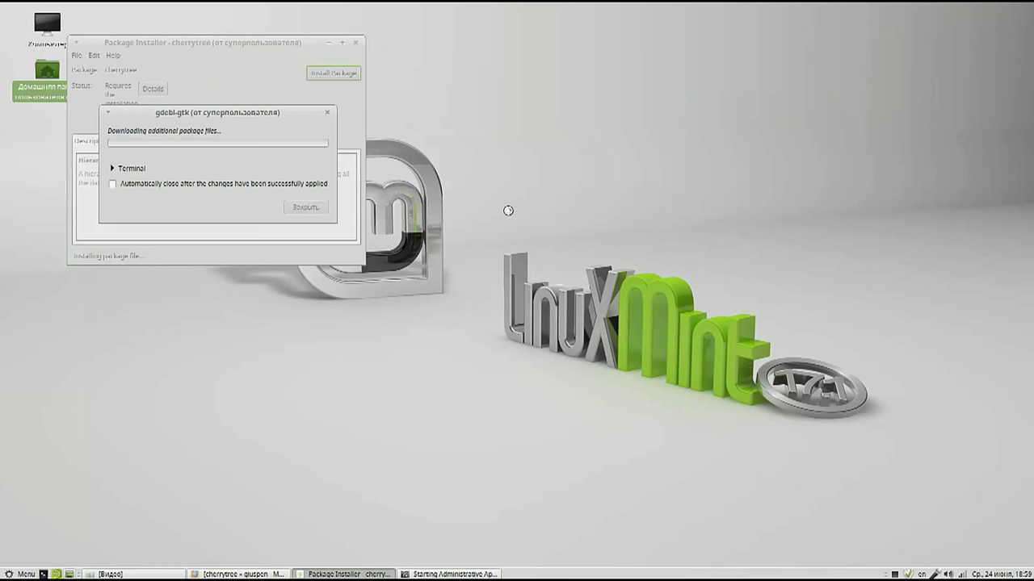
pyautogui.click(112, 184)
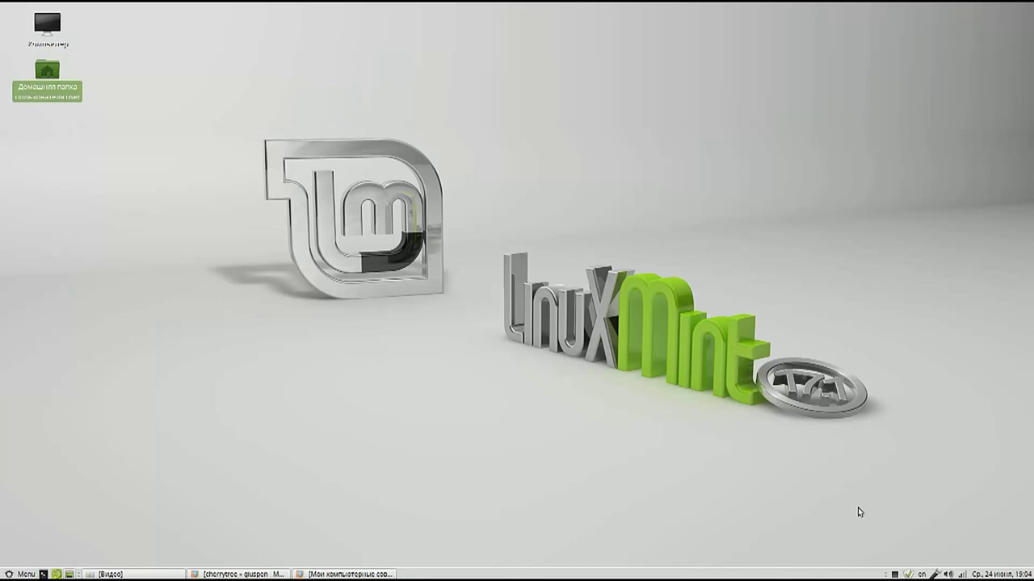
# Step: Add a CherryTree launcher to the panel from the Menu's All list
pyautogui.click(10, 575)
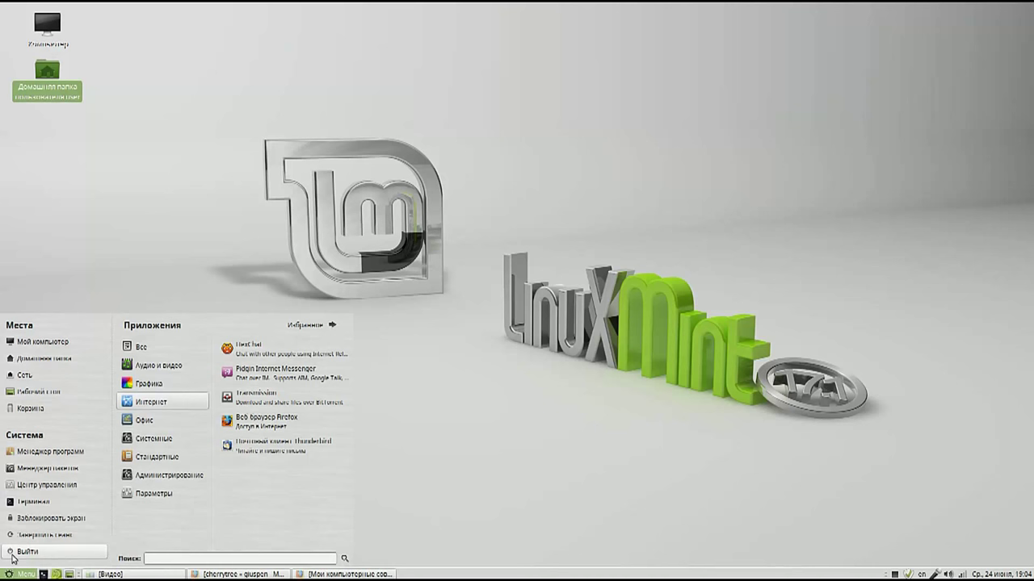
pyautogui.moveTo(142, 347)
pyautogui.rightClick(275, 396)
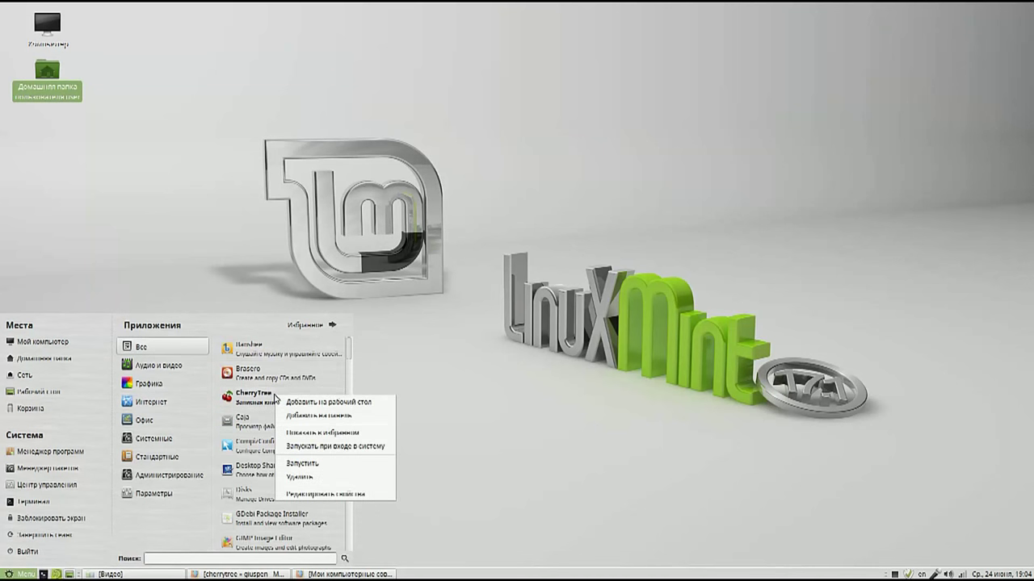
pyautogui.click(306, 414)
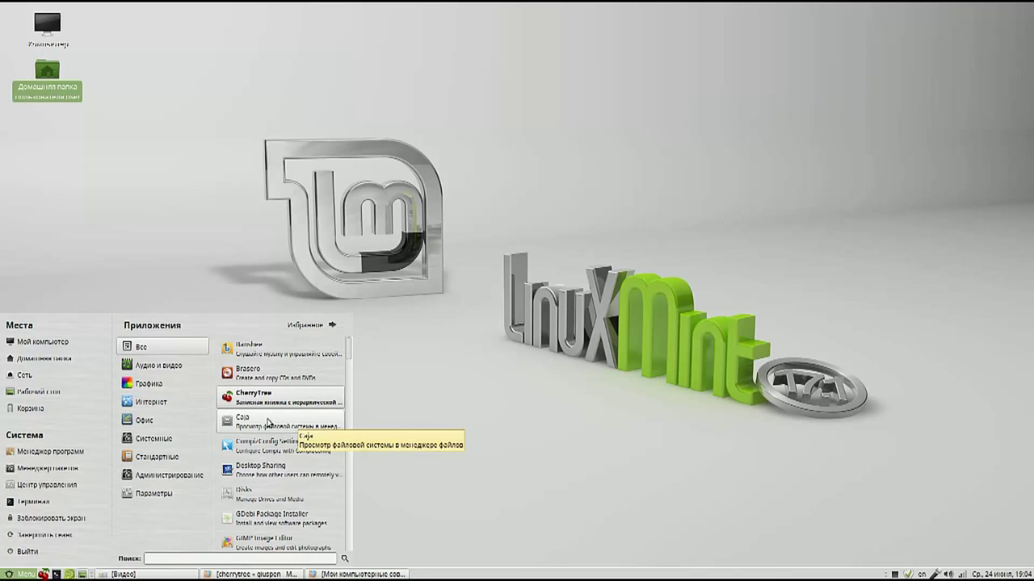
# Step: Add a Firefox launcher to the panel from the Internet category
pyautogui.moveTo(144, 402)
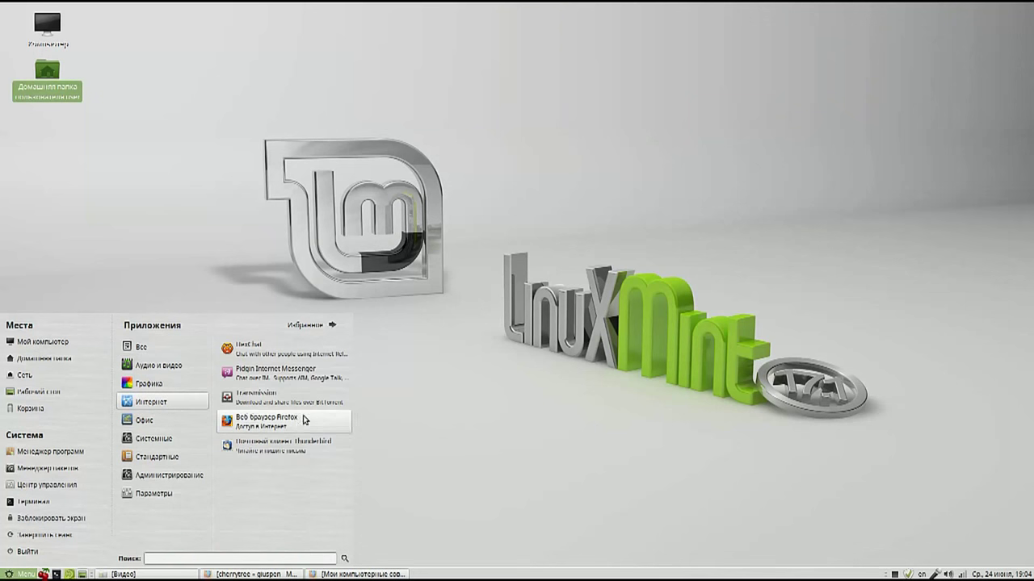
pyautogui.rightClick(305, 421)
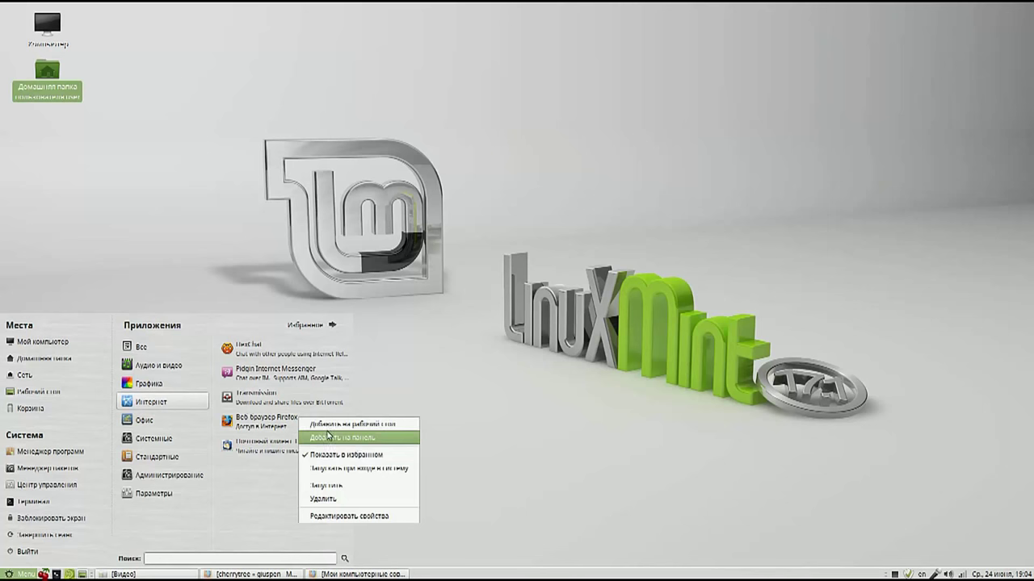
pyautogui.click(327, 438)
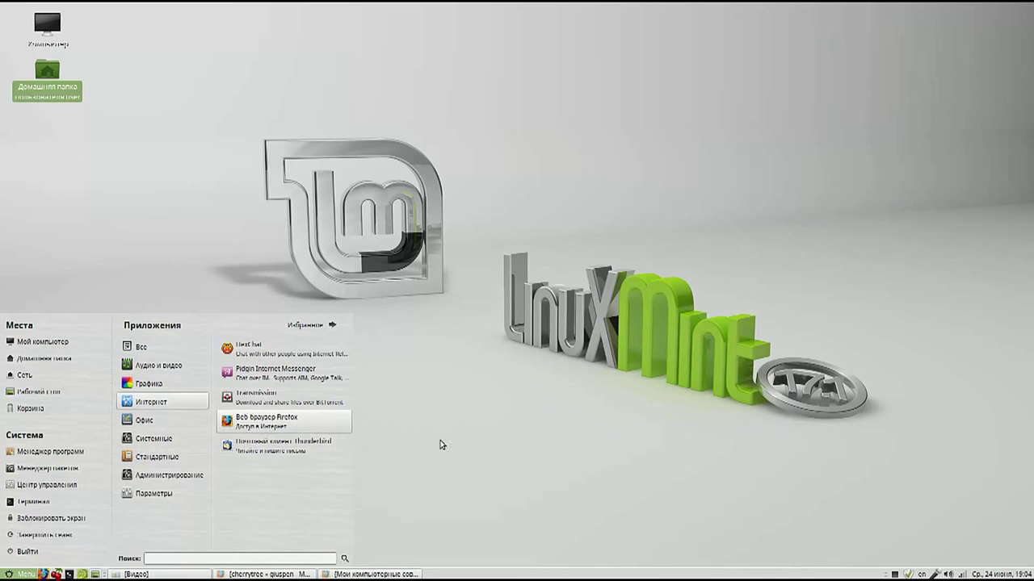
pyautogui.click(463, 447)
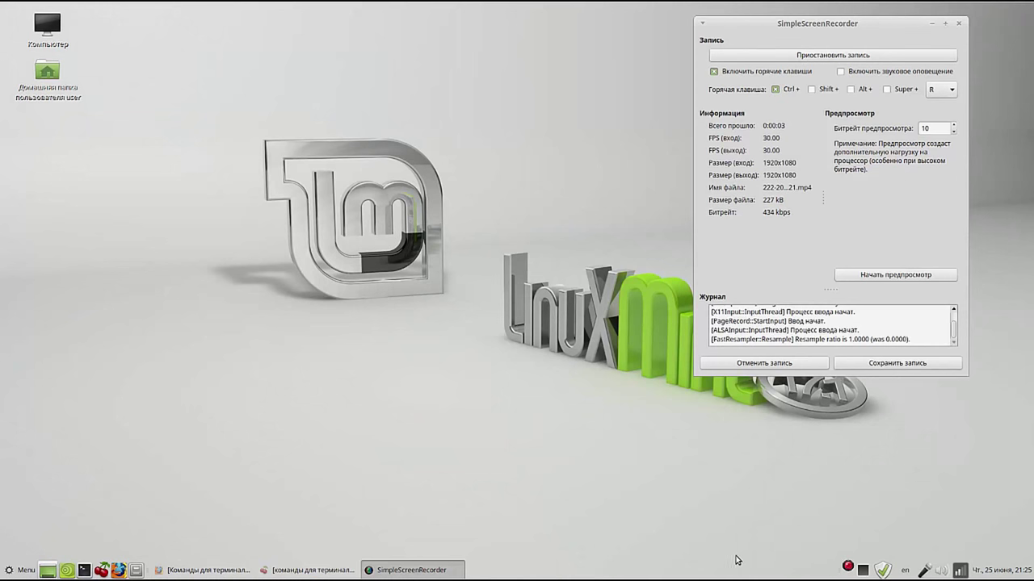
# Step: Stop the SimpleScreenRecorder recording, minimize its windows, and restore the CherryTree notes
pyautogui.rightClick(862, 571)
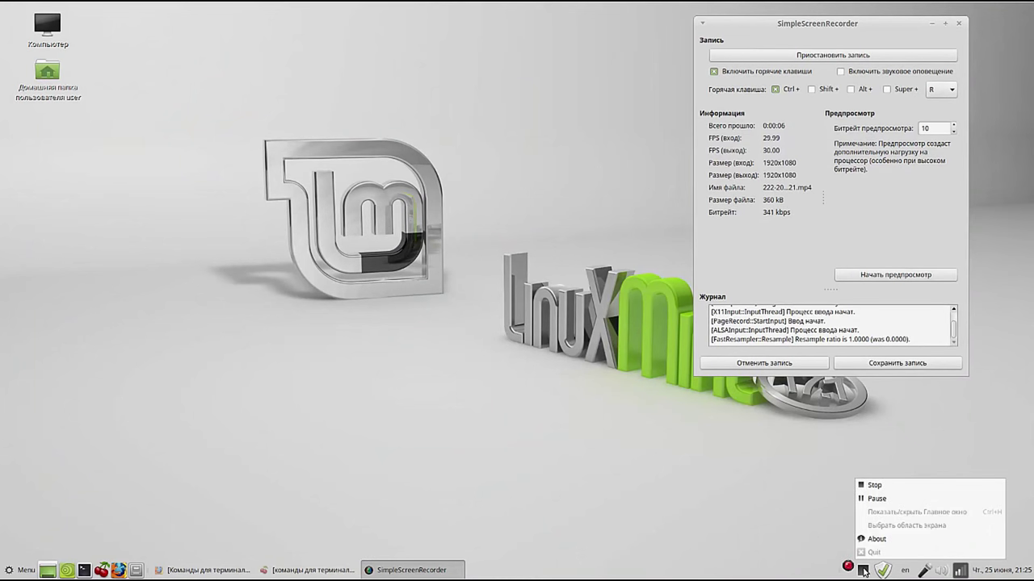
pyautogui.click(879, 486)
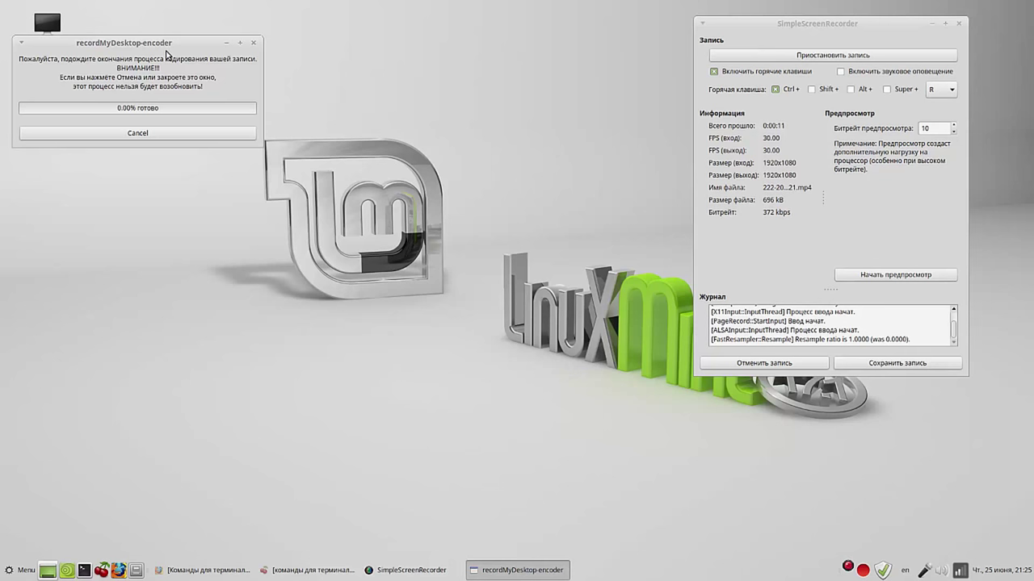
pyautogui.moveTo(169, 44); pyautogui.dragTo(247, 23)
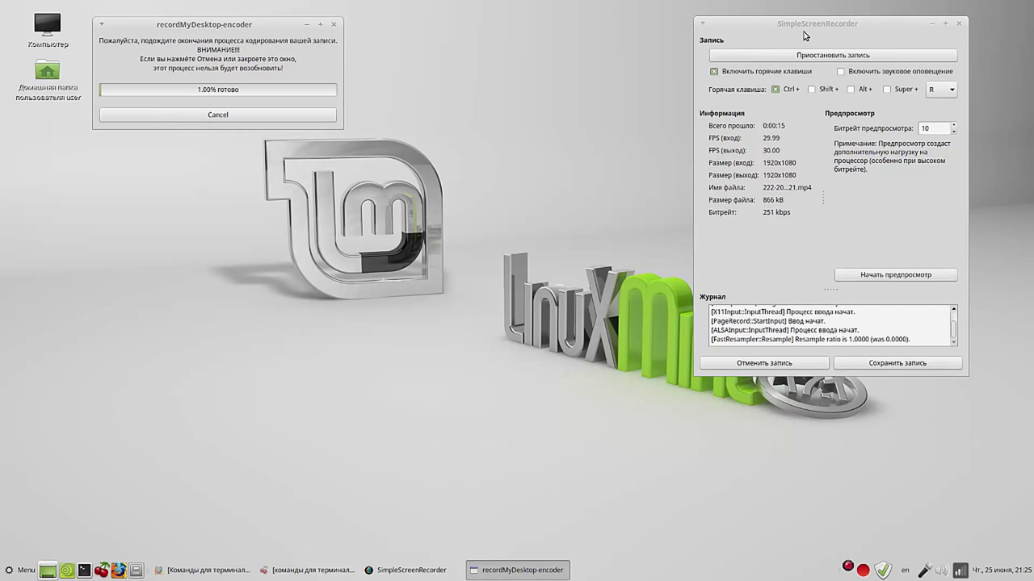
pyautogui.click(933, 28)
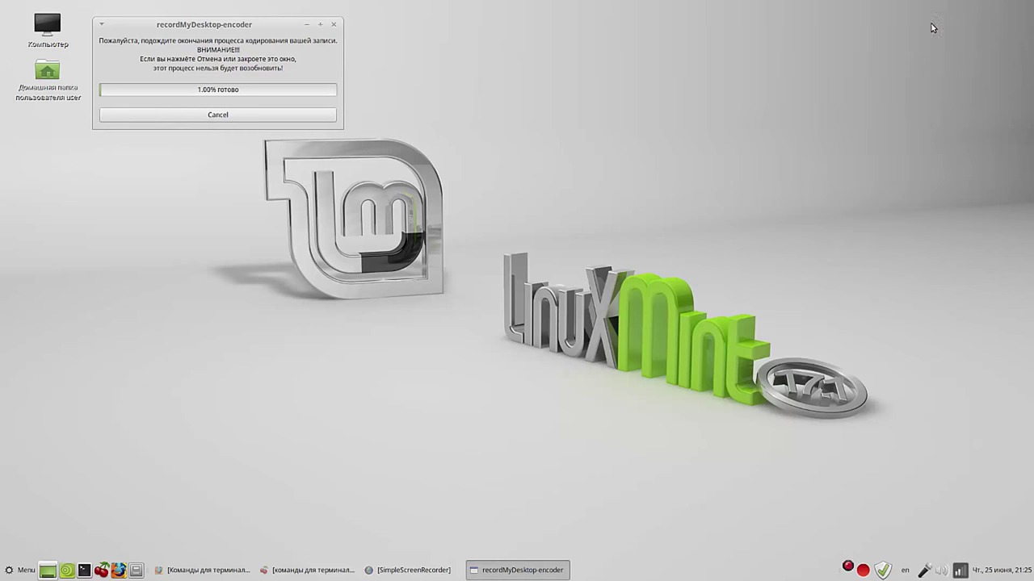
pyautogui.click(309, 26)
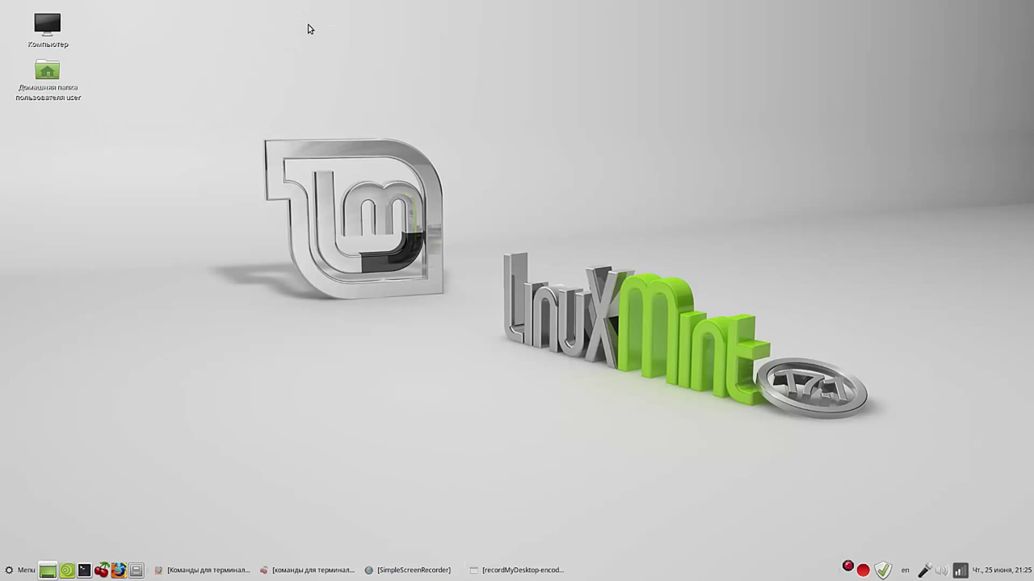
pyautogui.click(324, 575)
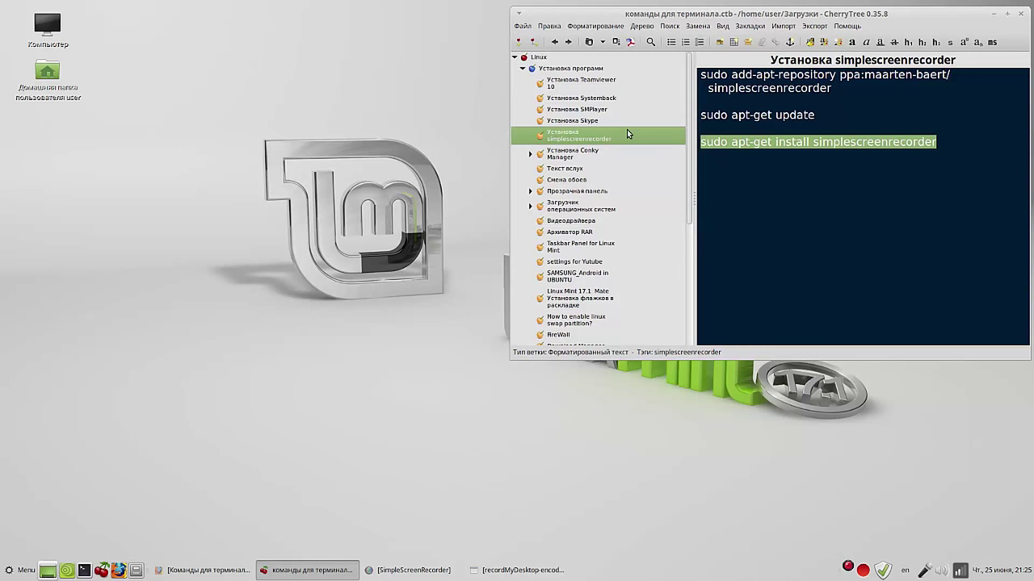
# Step: Copy the add-apt-repository line from the Установка Systemback note
pyautogui.click(601, 100)
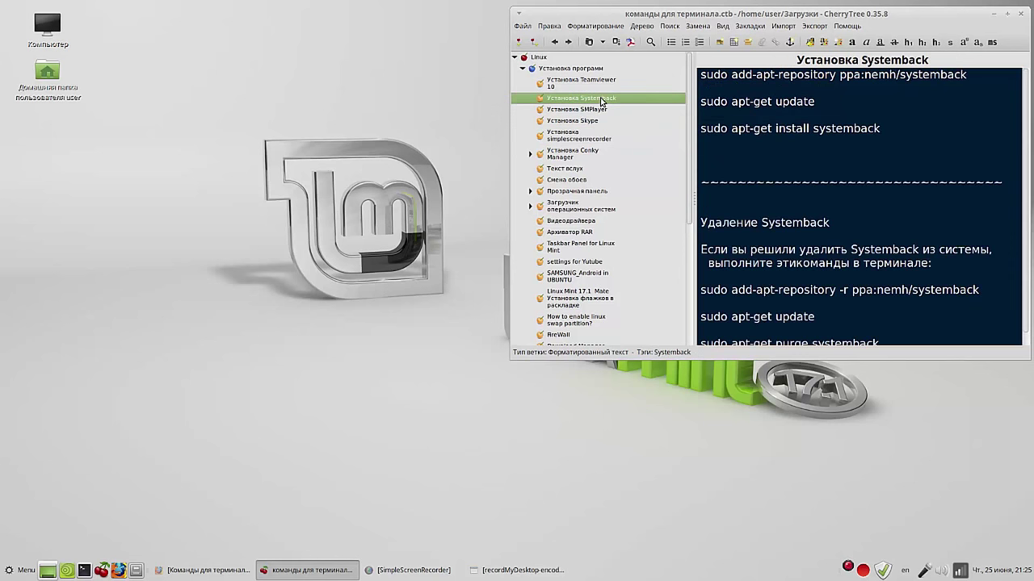
pyautogui.moveTo(973, 75); pyautogui.dragTo(699, 75)
pyautogui.rightClick(754, 74)
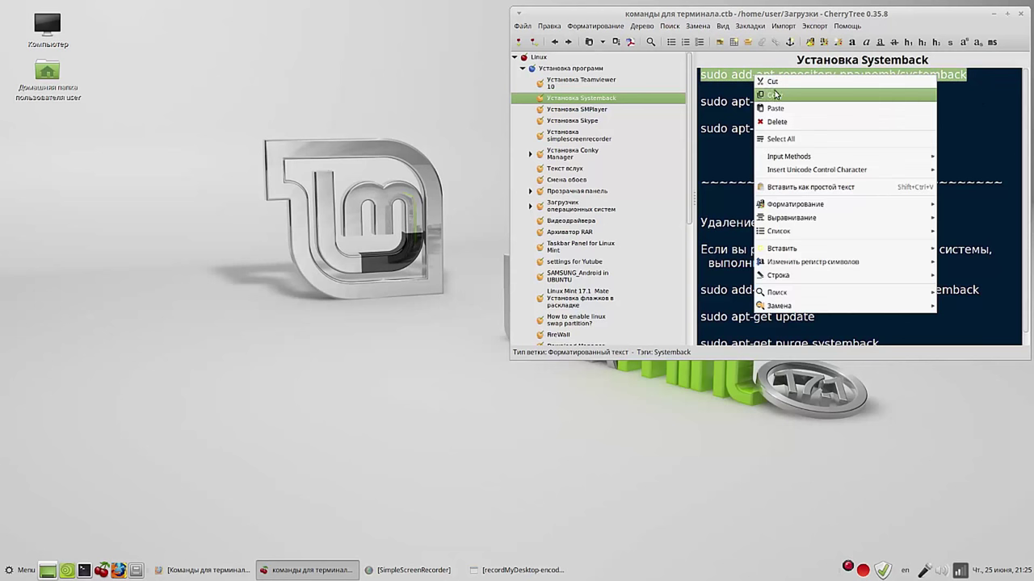
pyautogui.click(777, 95)
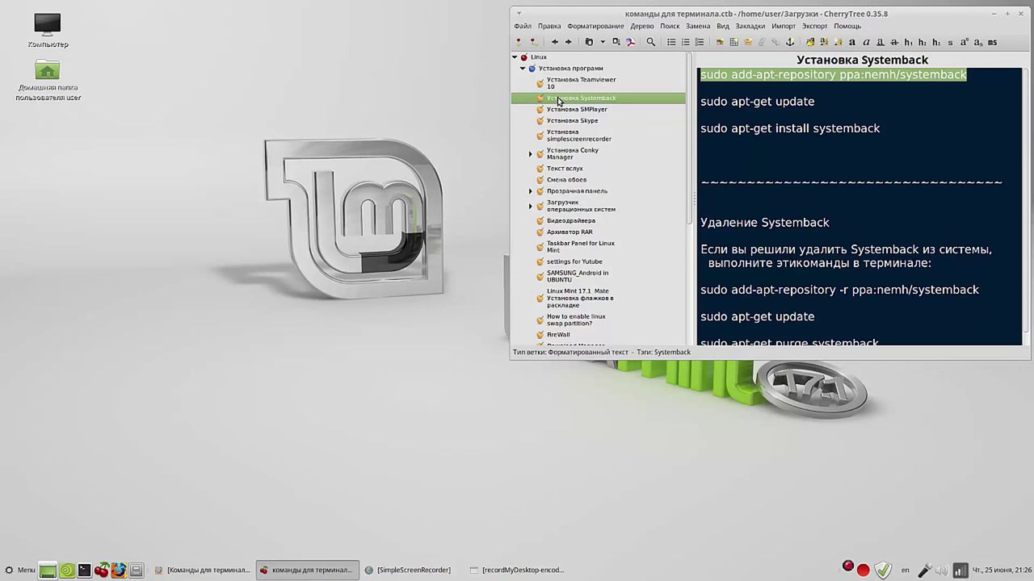
pyautogui.click(86, 569)
# Step: Paste and run the nemh/systemback add-apt-repository command in Terminal, confirming it
pyautogui.rightClick(199, 51)
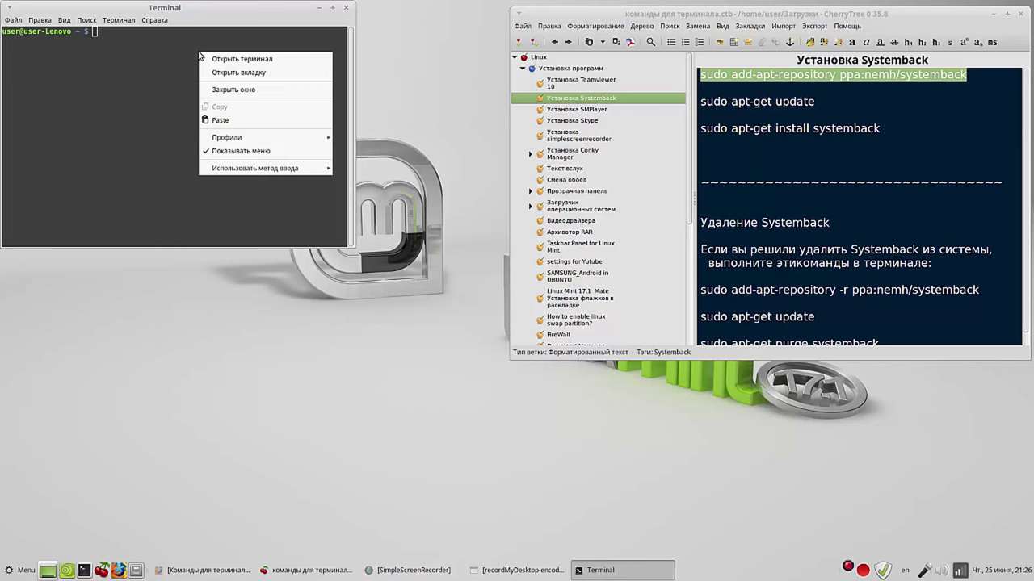
pyautogui.click(236, 121)
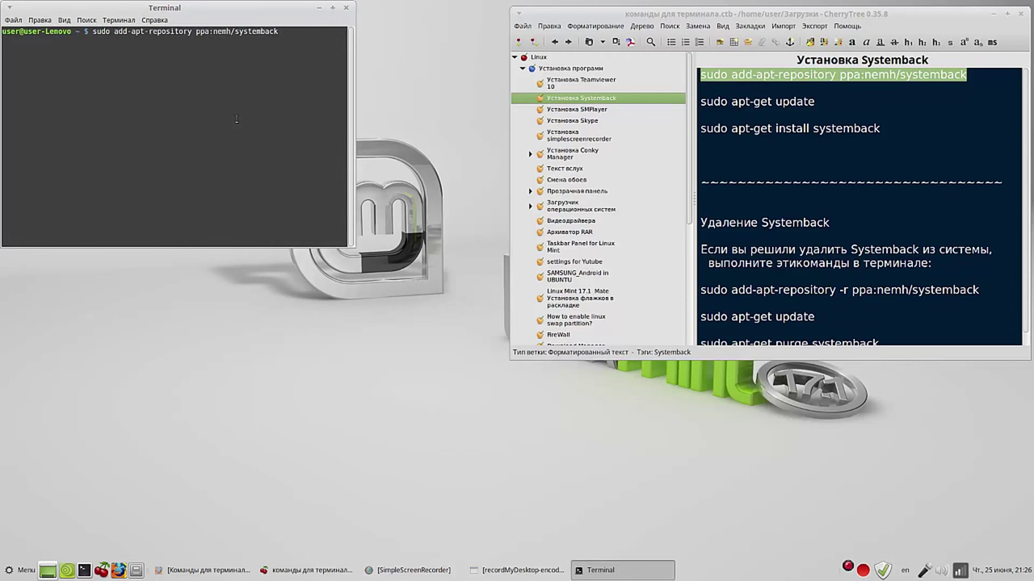
pyautogui.press('Return')
pyautogui.press('Return')
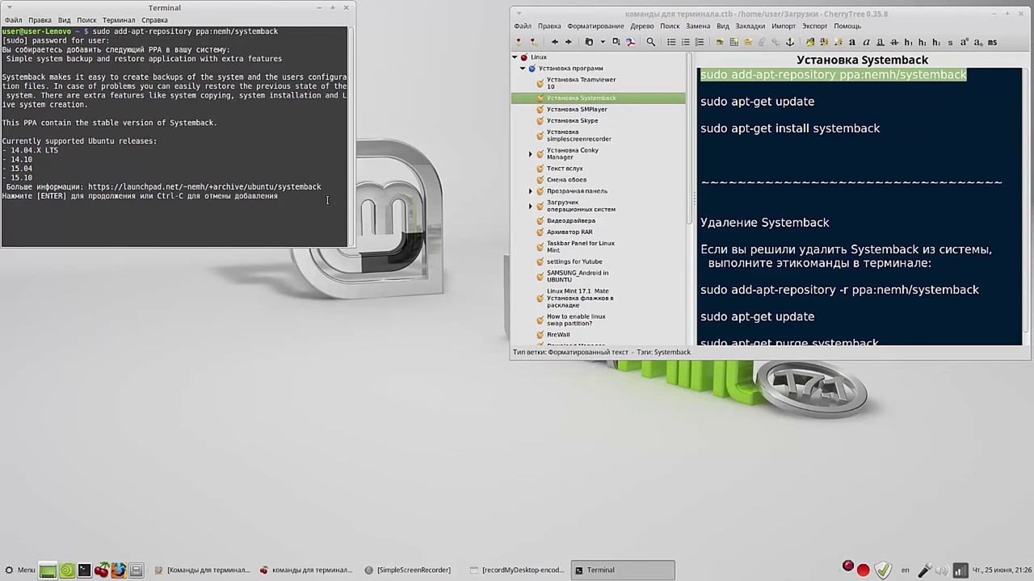
pyautogui.press('Return')
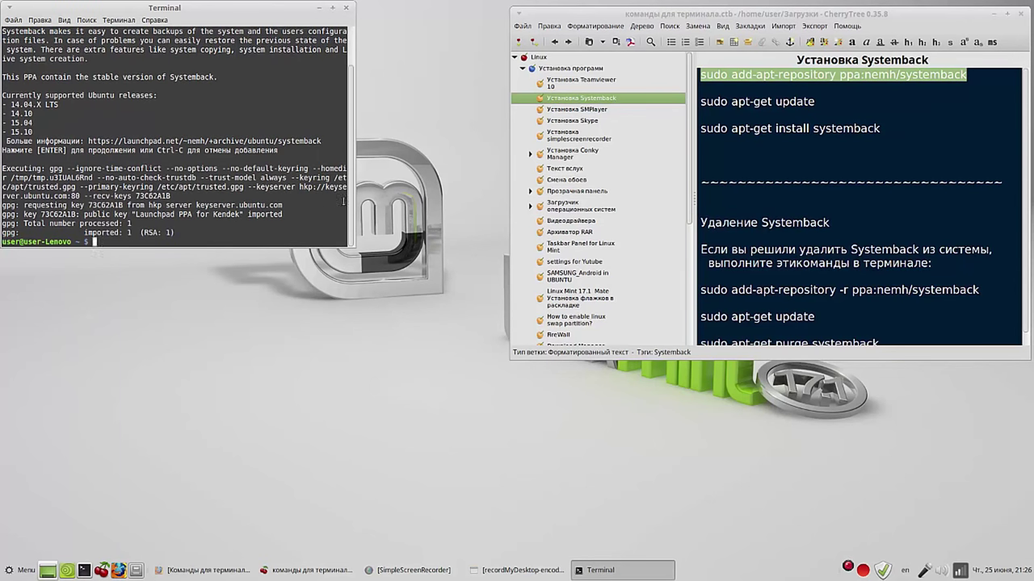
# Step: Copy sudo apt-get update from the notes and run it in Terminal
pyautogui.click(814, 102)
pyautogui.moveTo(814, 102); pyautogui.dragTo(700, 102)
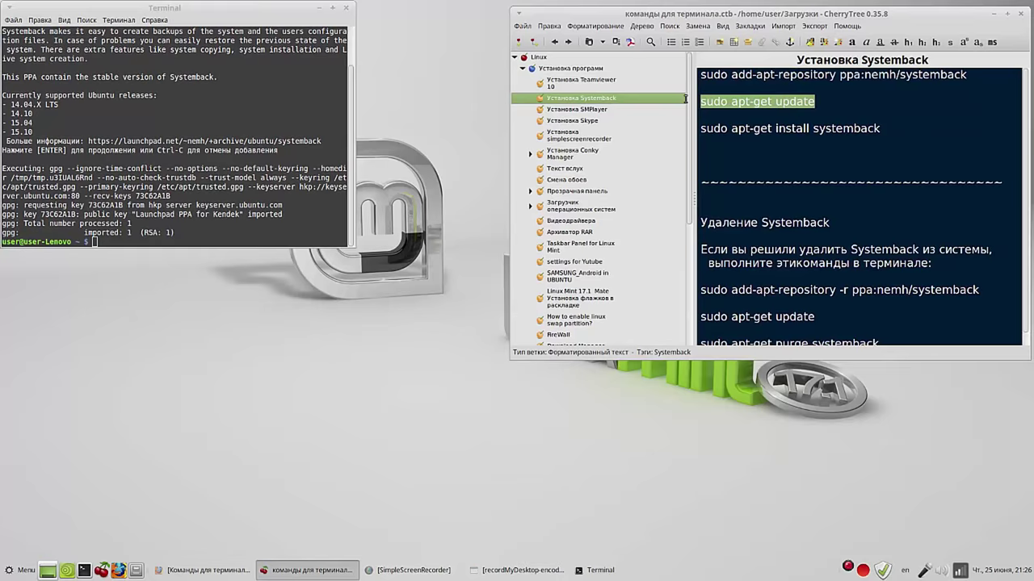
pyautogui.rightClick(720, 101)
pyautogui.click(746, 119)
pyautogui.rightClick(94, 242)
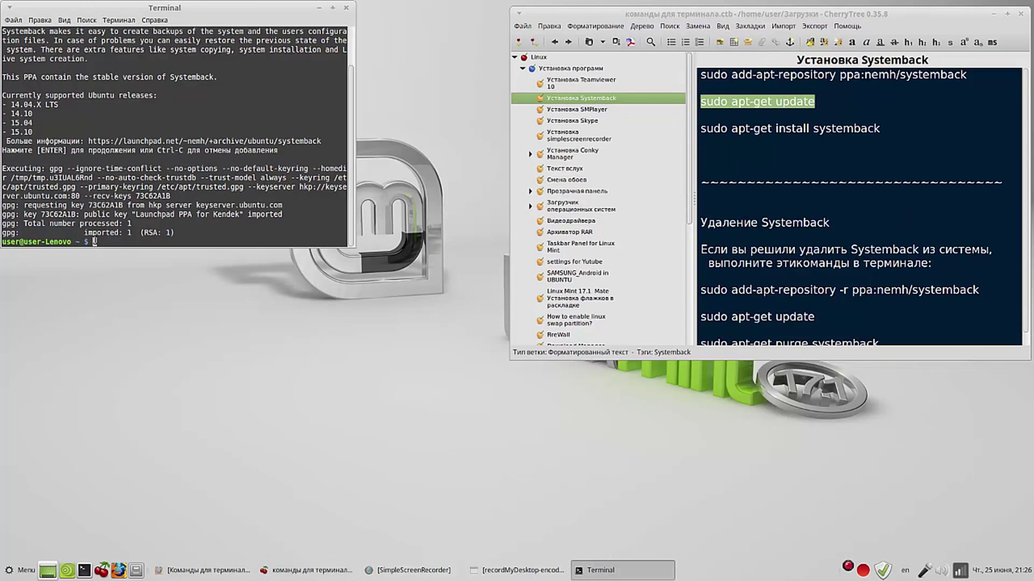
pyautogui.click(131, 306)
pyautogui.press('Return')
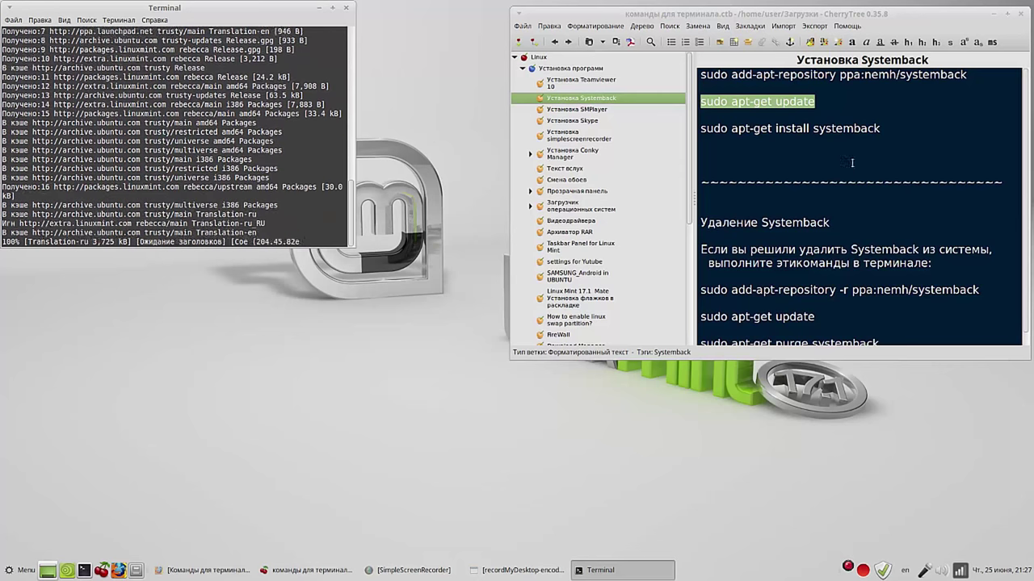
# Step: Copy the sudo apt-get install systemback command and launch Systemback
pyautogui.moveTo(879, 129); pyautogui.dragTo(700, 130)
pyautogui.rightClick(727, 131)
pyautogui.click(757, 153)
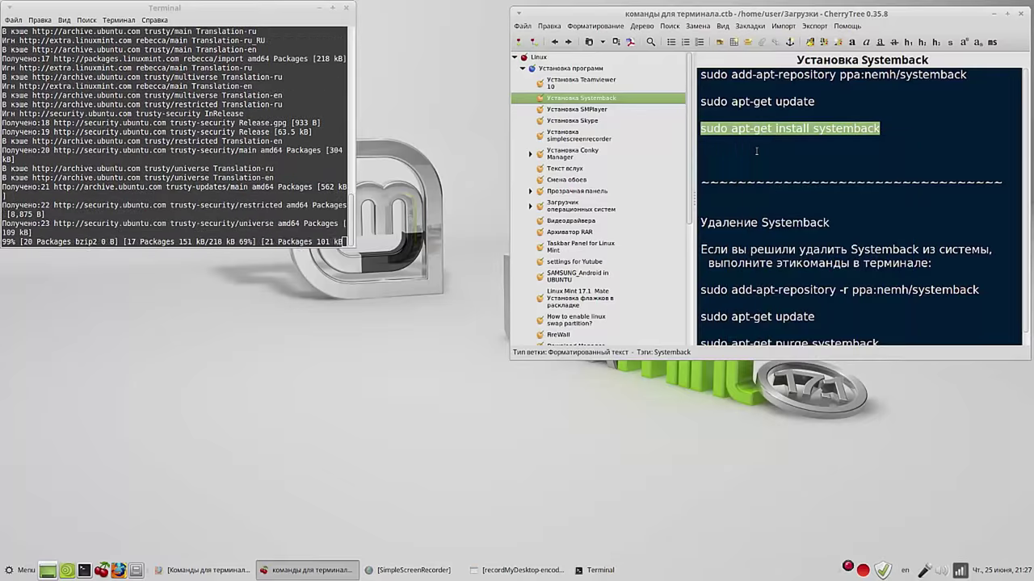
pyautogui.click(726, 155)
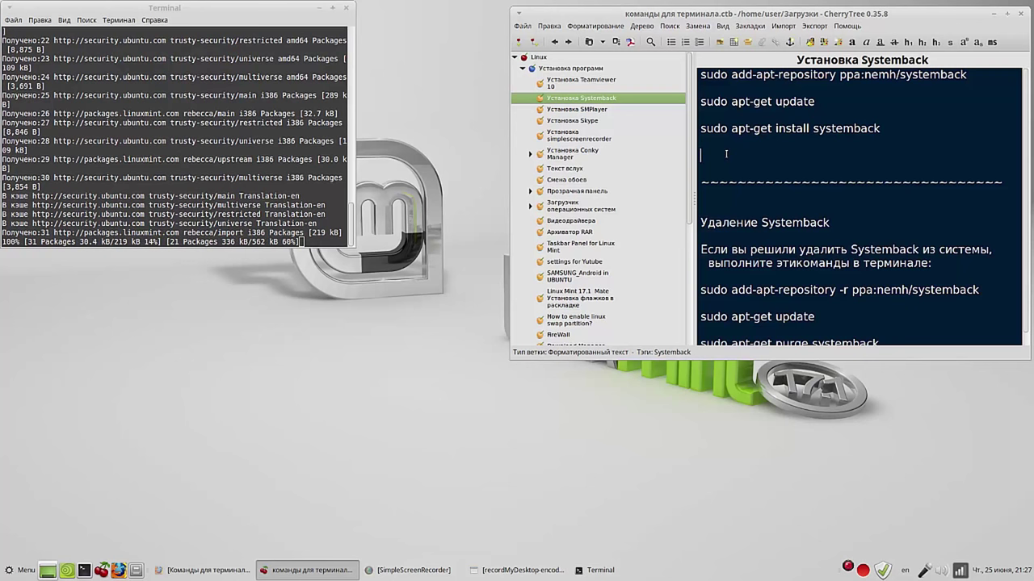
pyautogui.moveTo(255, 12); pyautogui.dragTo(347, 21)
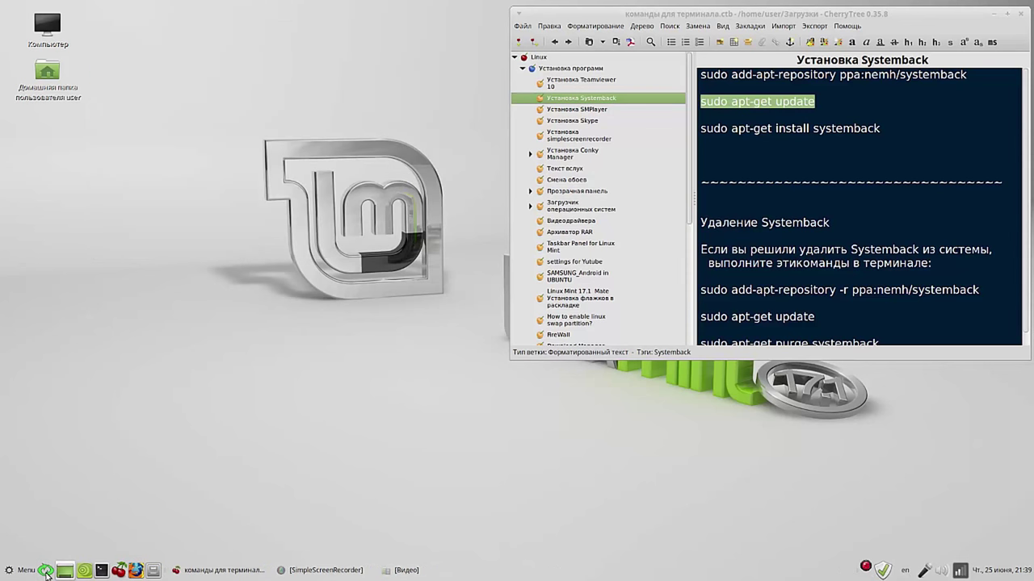
pyautogui.click(46, 571)
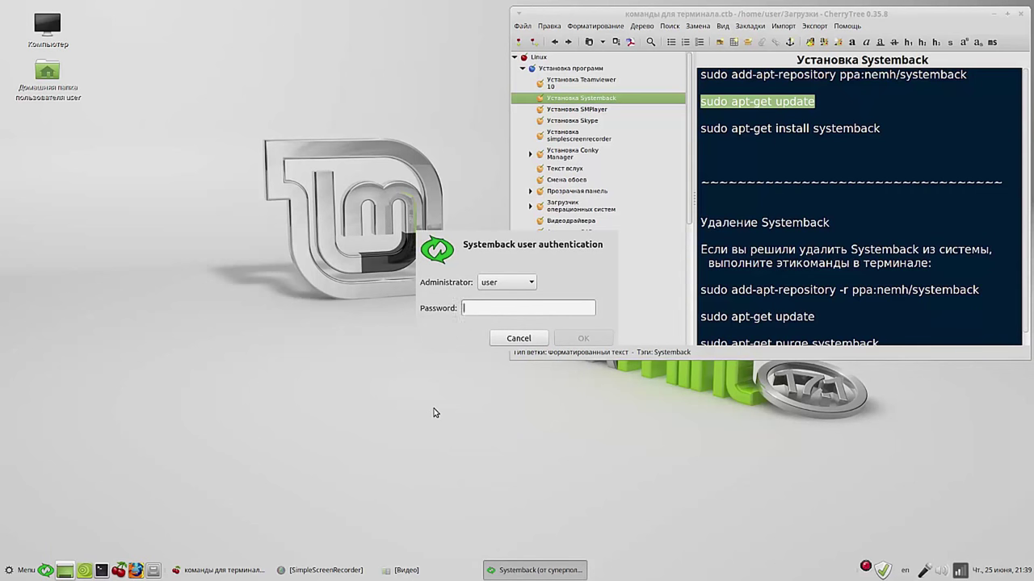
# Step: Authenticate Systemback with the administrator password and move its main window top-left
pyautogui.write('1234')
pyautogui.press('Return')
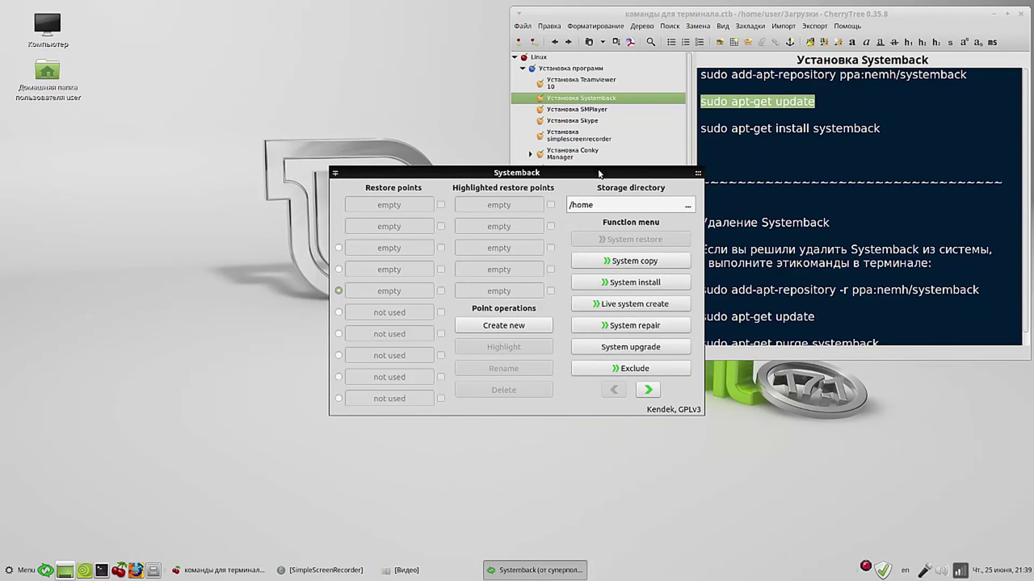
pyautogui.moveTo(599, 174); pyautogui.dragTo(381, 32)
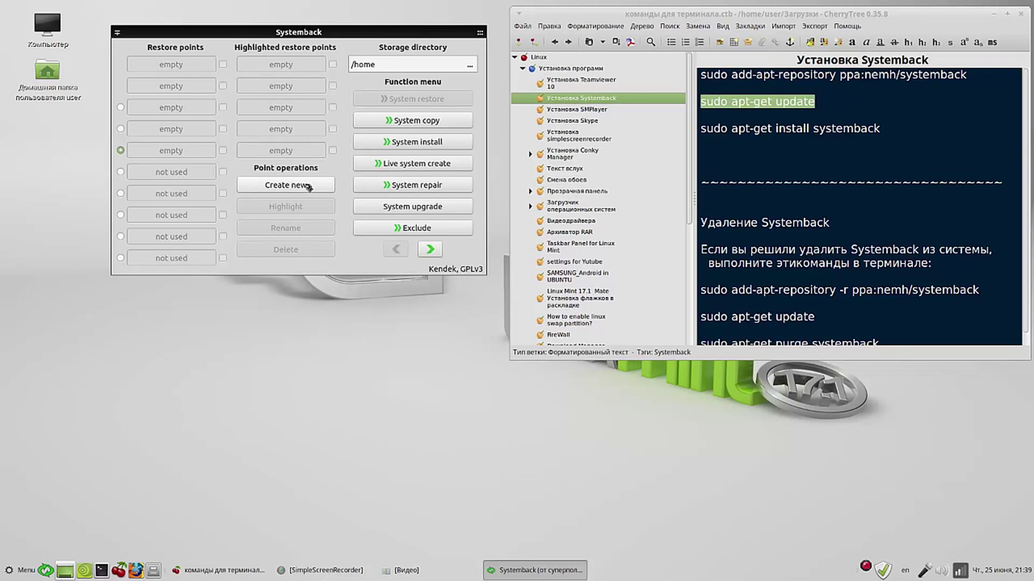
# Step: Start creating a new Systemback restore point and minimize its progress dialog
pyautogui.click(307, 187)
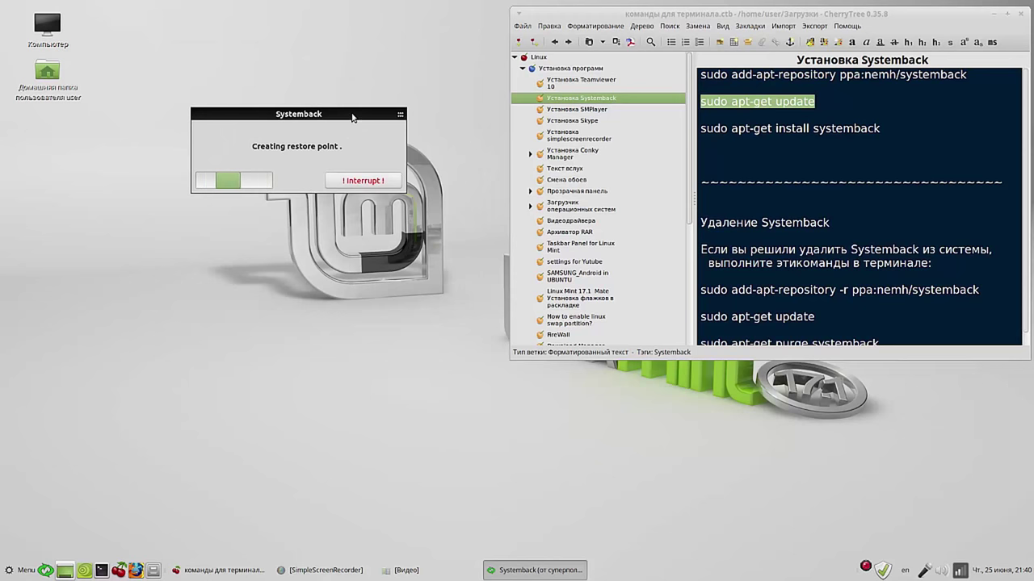
pyautogui.moveTo(353, 114); pyautogui.dragTo(284, 32)
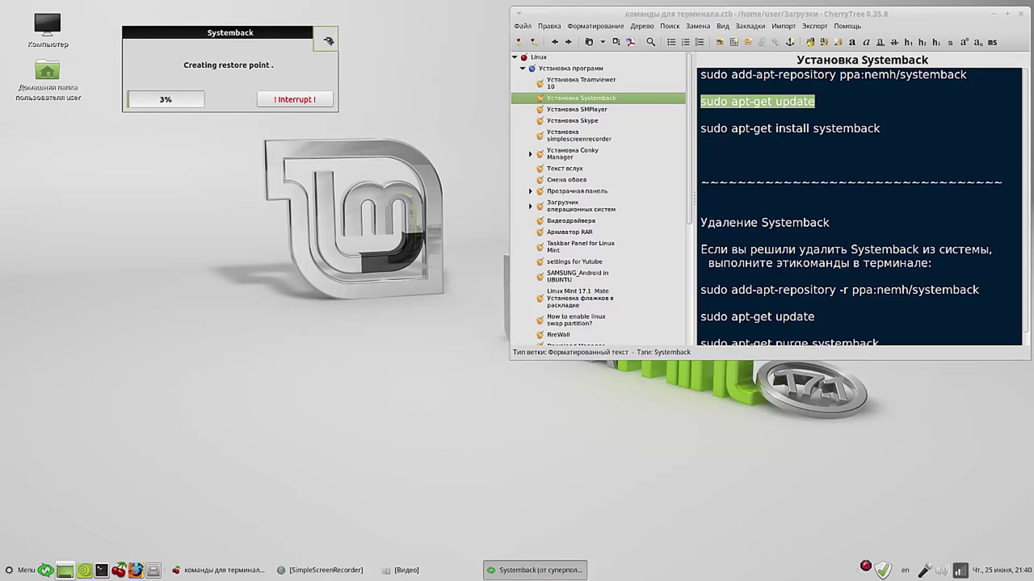
pyautogui.click(327, 41)
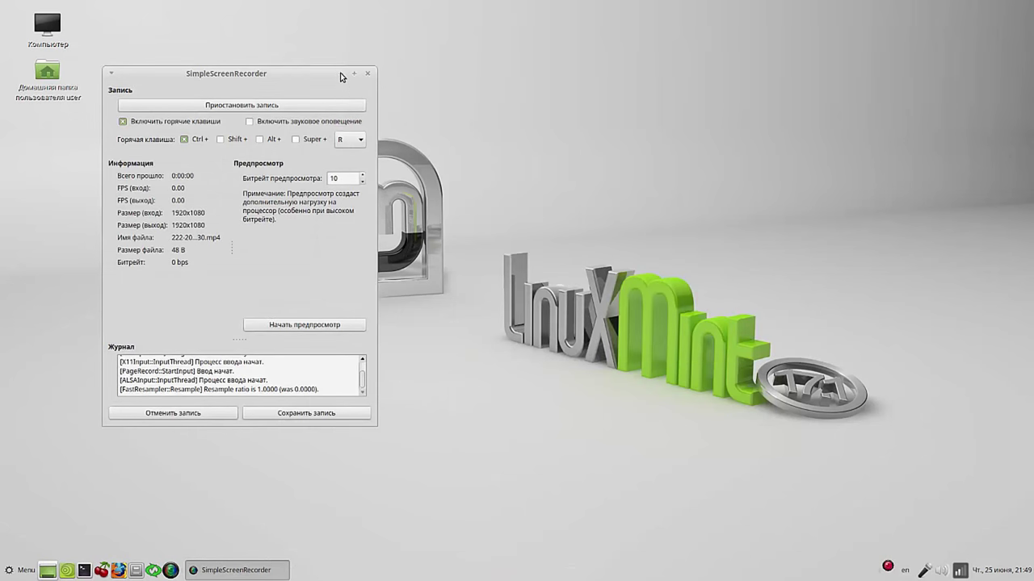
pyautogui.rightClick(508, 572)
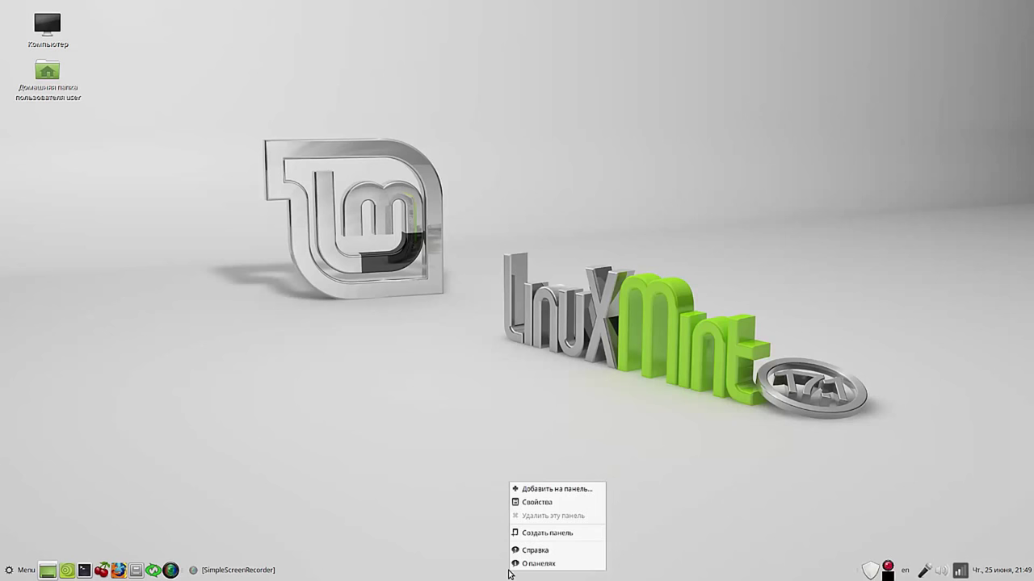
# Step: Set the panel's Расположение to Сверху in panel properties
pyautogui.click(559, 502)
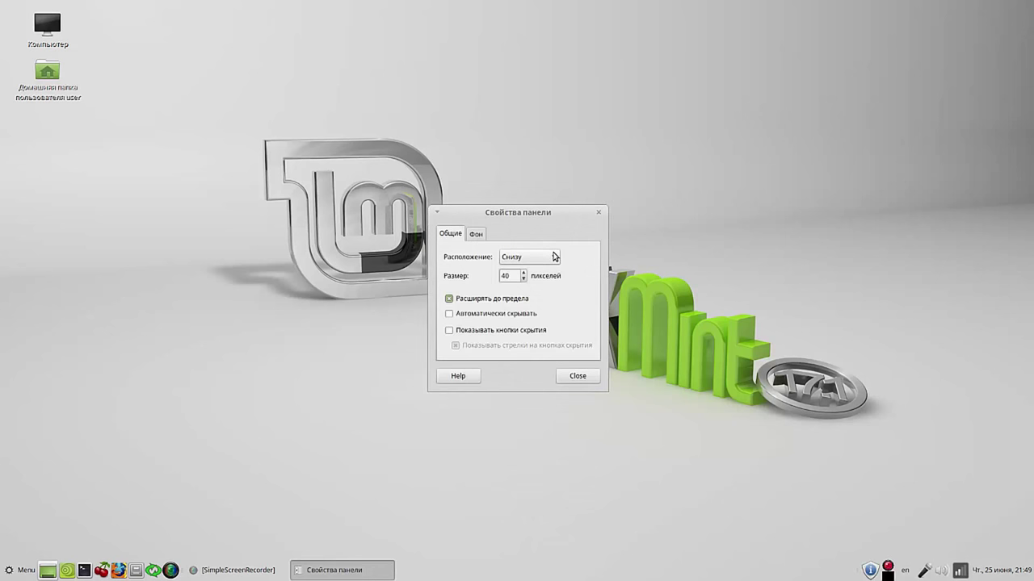
pyautogui.click(555, 257)
pyautogui.click(543, 242)
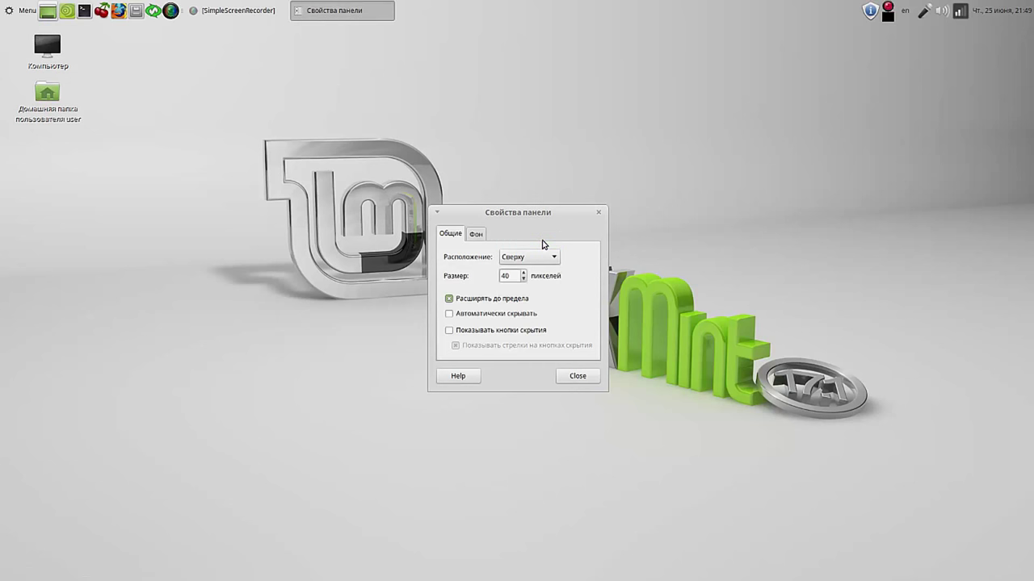
pyautogui.click(579, 376)
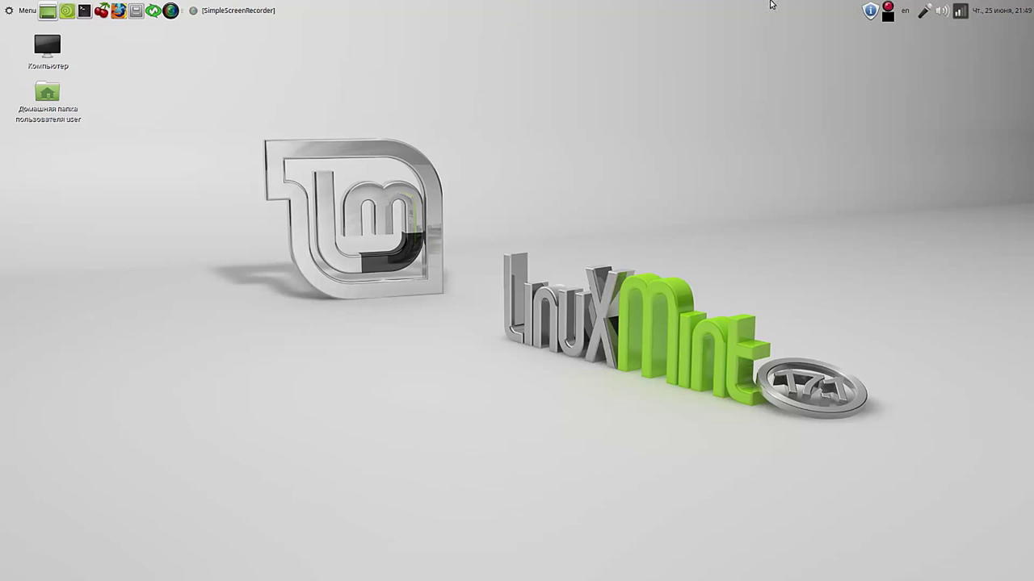
pyautogui.click(924, 10)
# Step: Open CherryTree and Terminal, and copy the ppa:peterlevi/ppa add-apt-repository line
pyautogui.click(690, 6)
pyautogui.click(101, 11)
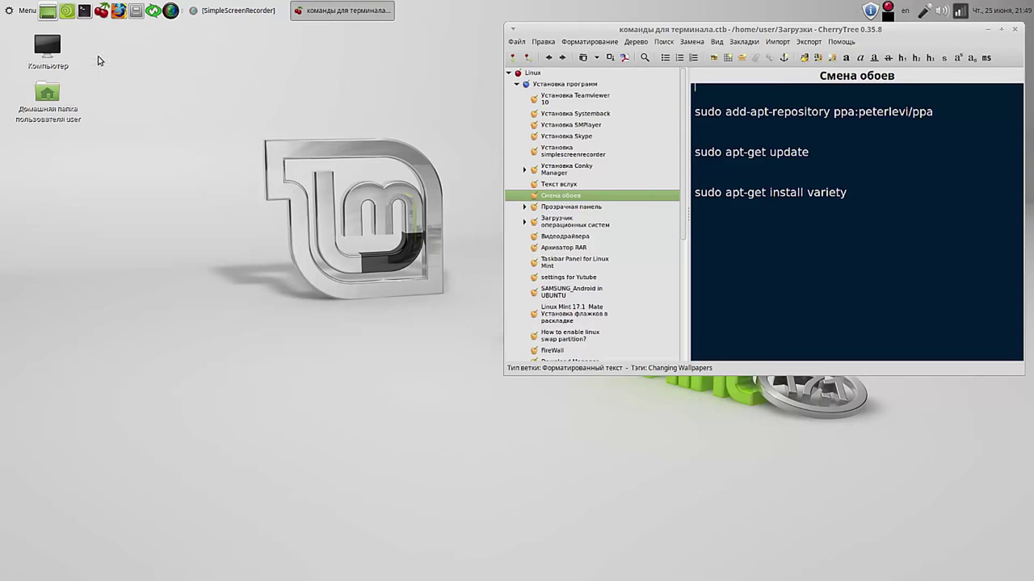
pyautogui.click(84, 12)
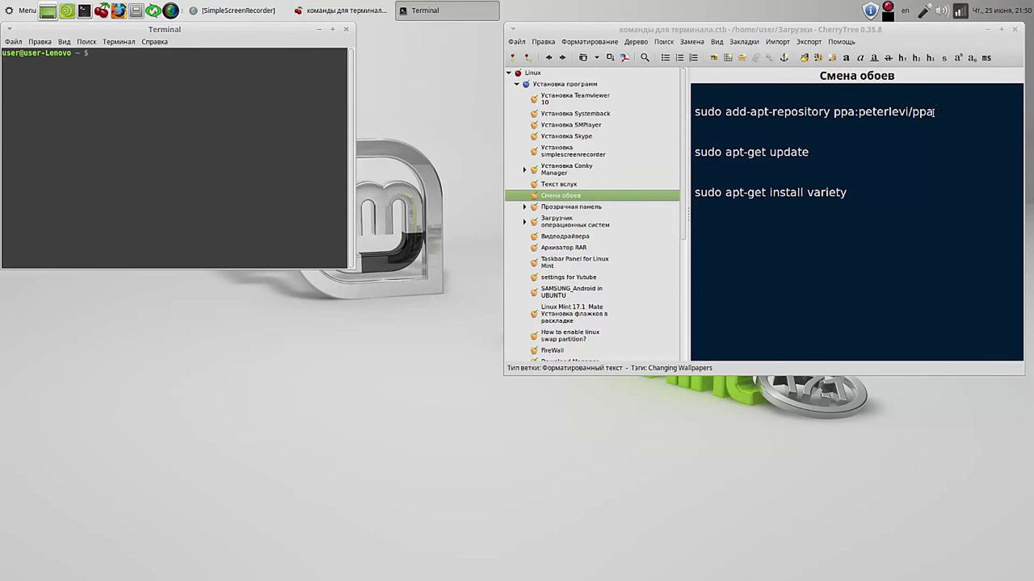
pyautogui.moveTo(967, 116); pyautogui.dragTo(692, 119)
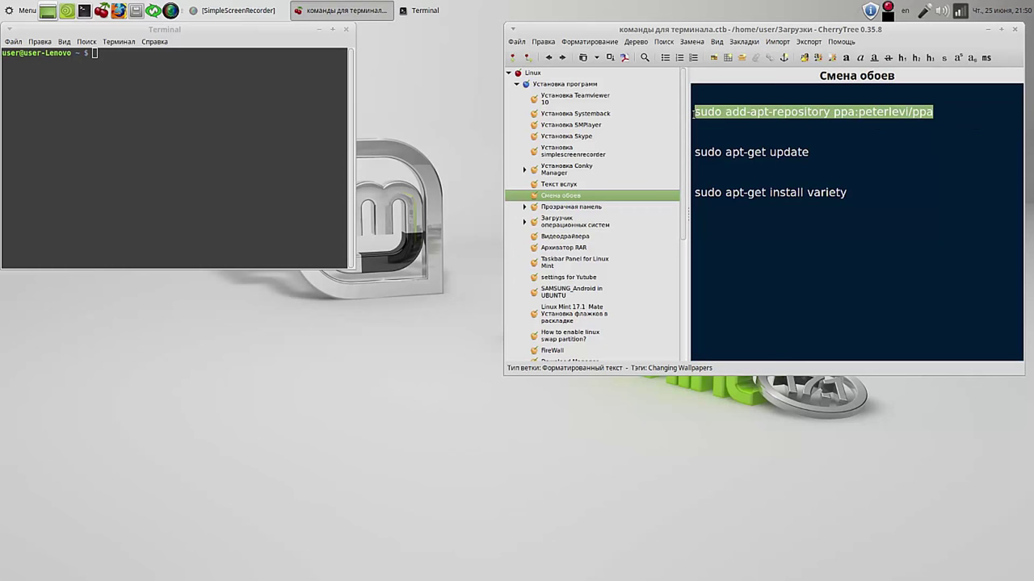
pyautogui.rightClick(725, 113)
pyautogui.click(746, 134)
# Step: Run the peterlevi/ppa add-repository command in Terminal with the sudo password
pyautogui.click(147, 61)
pyautogui.rightClick(147, 62)
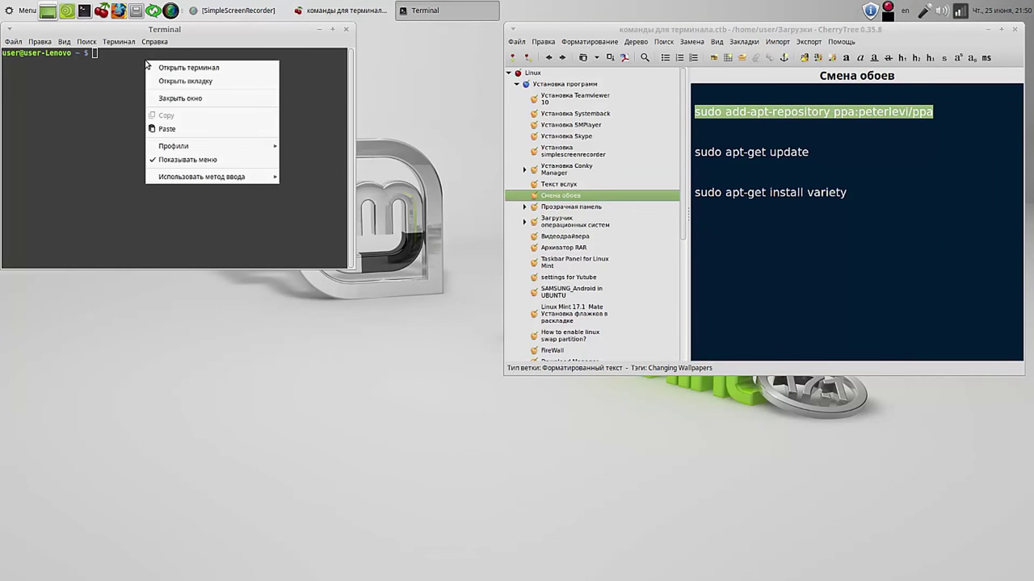
pyautogui.click(194, 127)
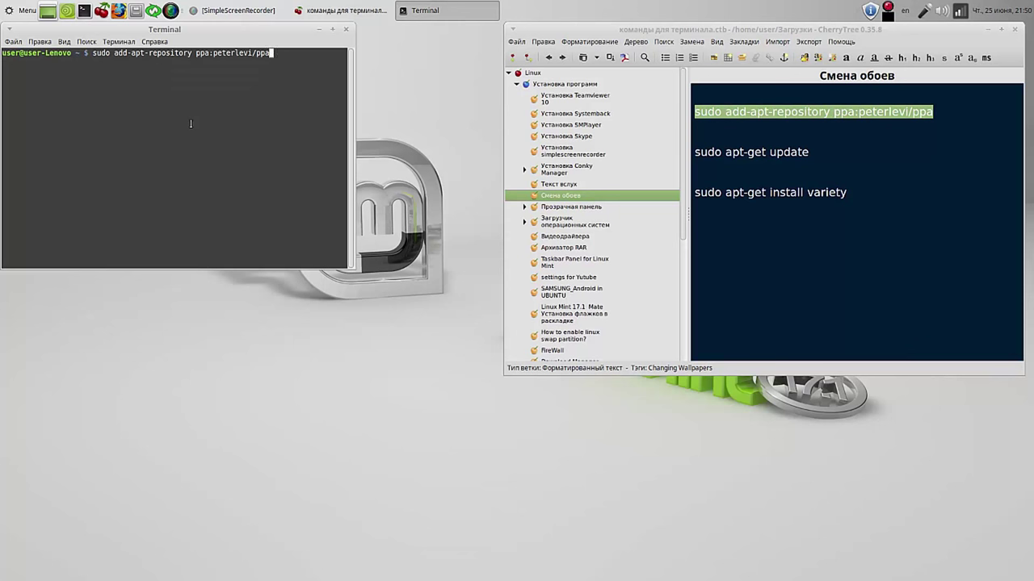
pyautogui.press('Return')
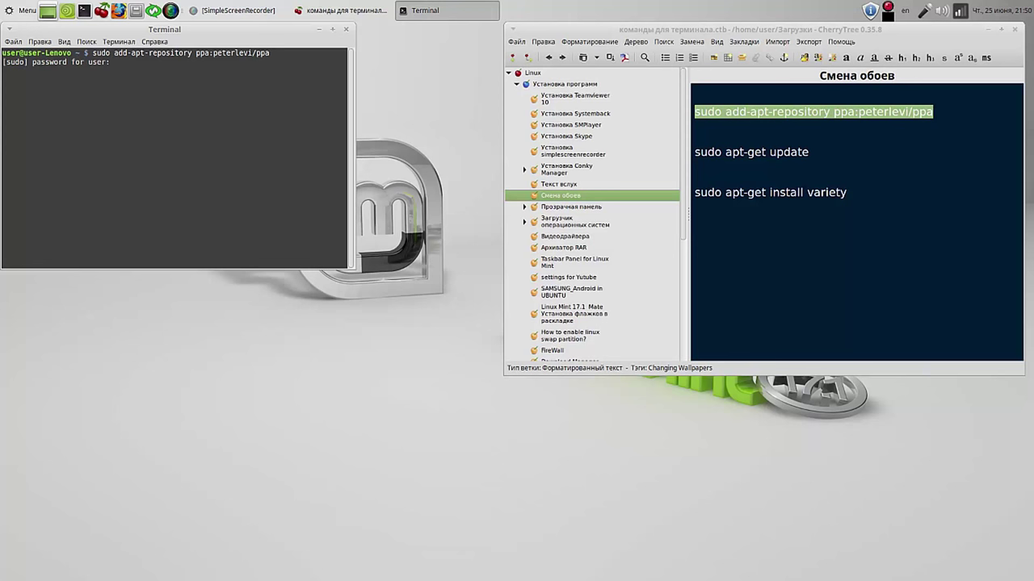
pyautogui.press('Return')
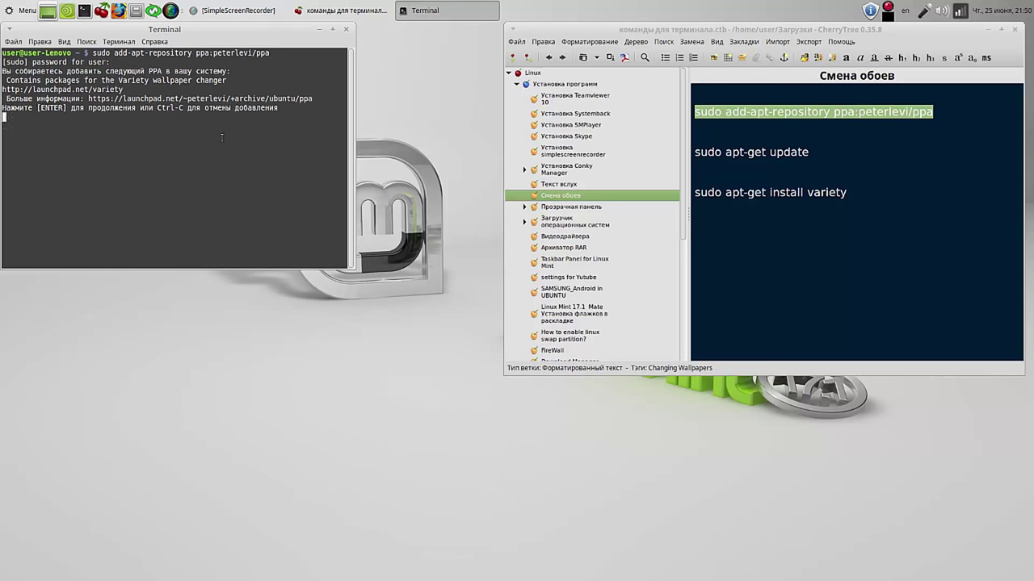
pyautogui.press('Return')
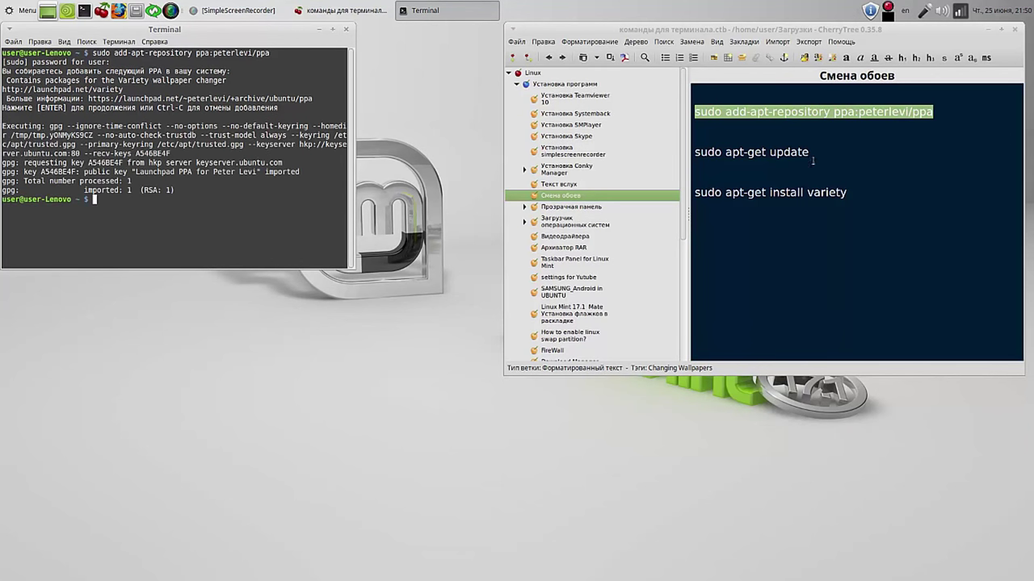
pyautogui.moveTo(809, 152); pyautogui.dragTo(693, 151)
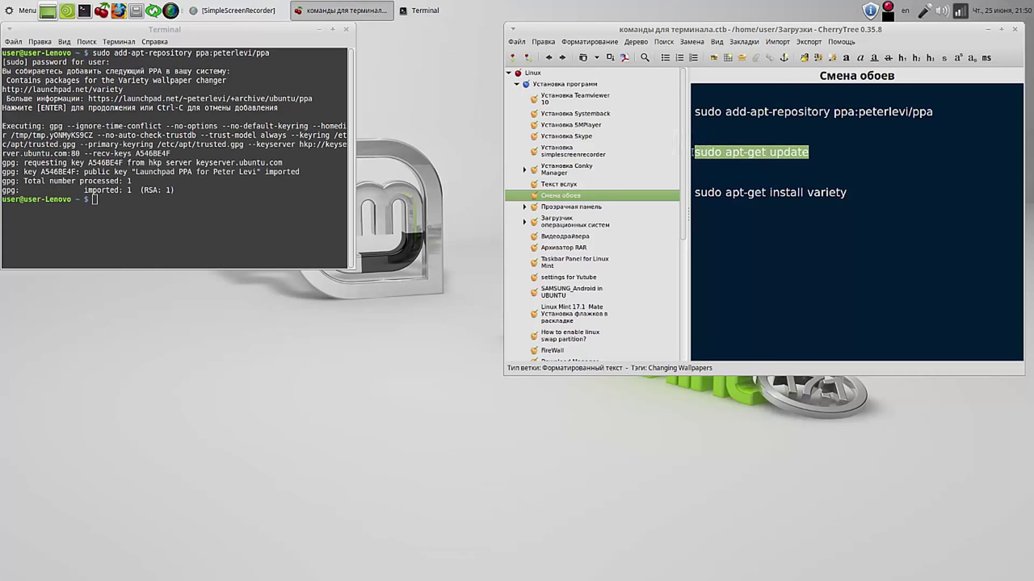
# Step: Copy 'sudo apt-get update' from the CherryTree notes and run it in the terminal
pyautogui.rightClick(704, 152)
pyautogui.click(725, 169)
pyautogui.click(142, 199)
pyautogui.rightClick(142, 199)
pyautogui.click(171, 261)
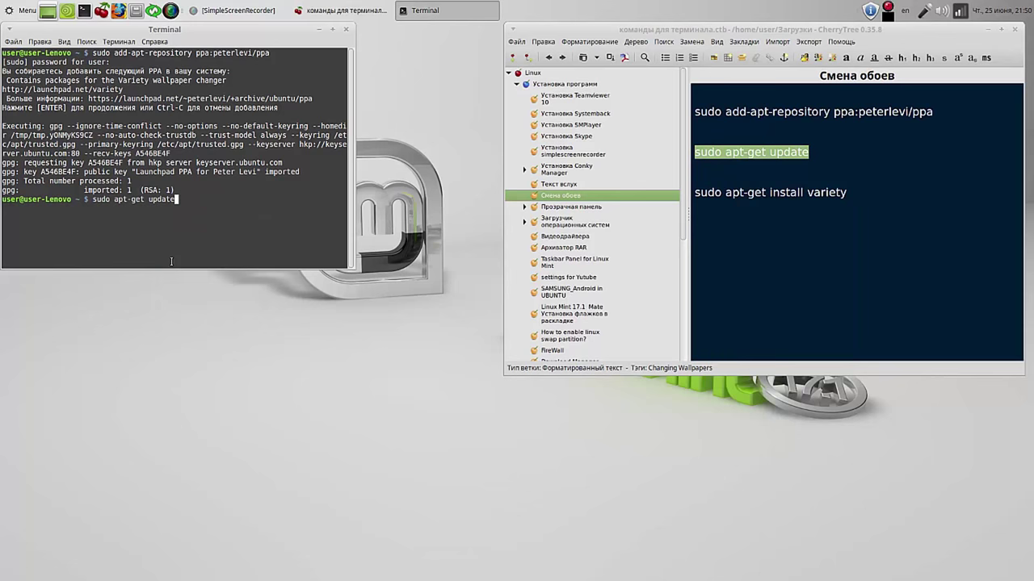
pyautogui.press('Return')
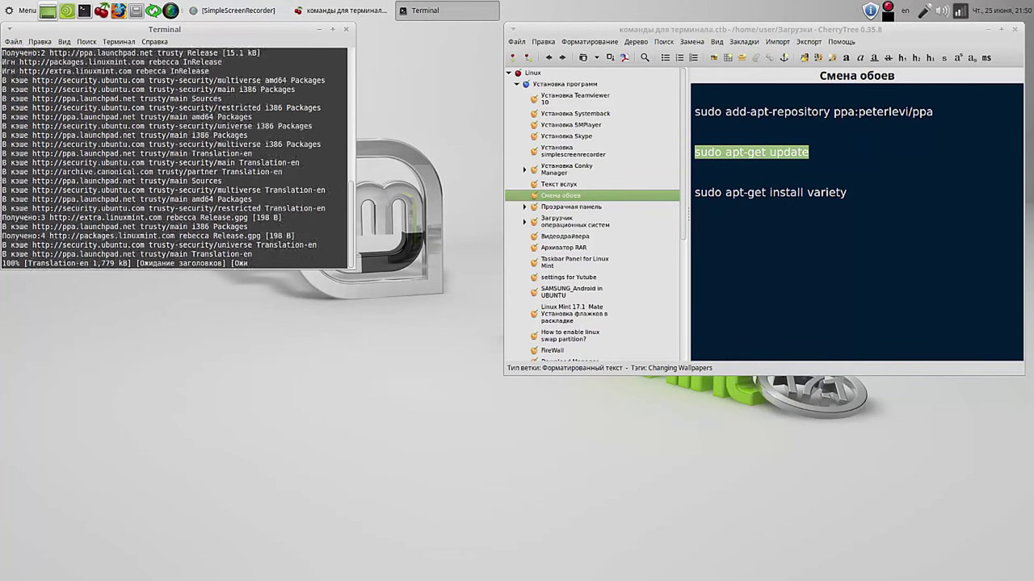
# Step: Copy 'sudo apt-get install variety' from the notes and paste it at the terminal prompt
pyautogui.moveTo(847, 192); pyautogui.dragTo(695, 194)
pyautogui.rightClick(730, 196)
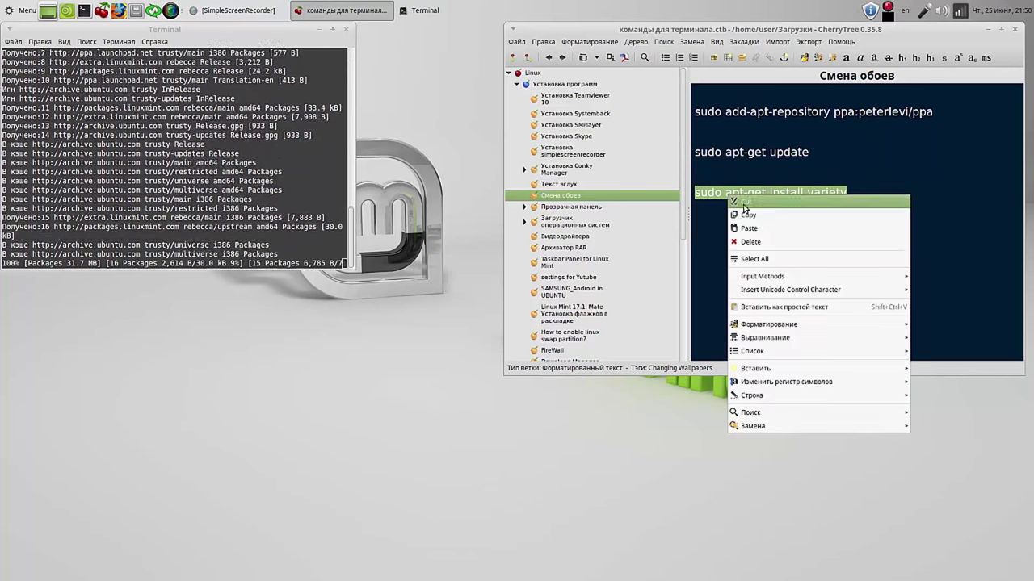
pyautogui.click(750, 216)
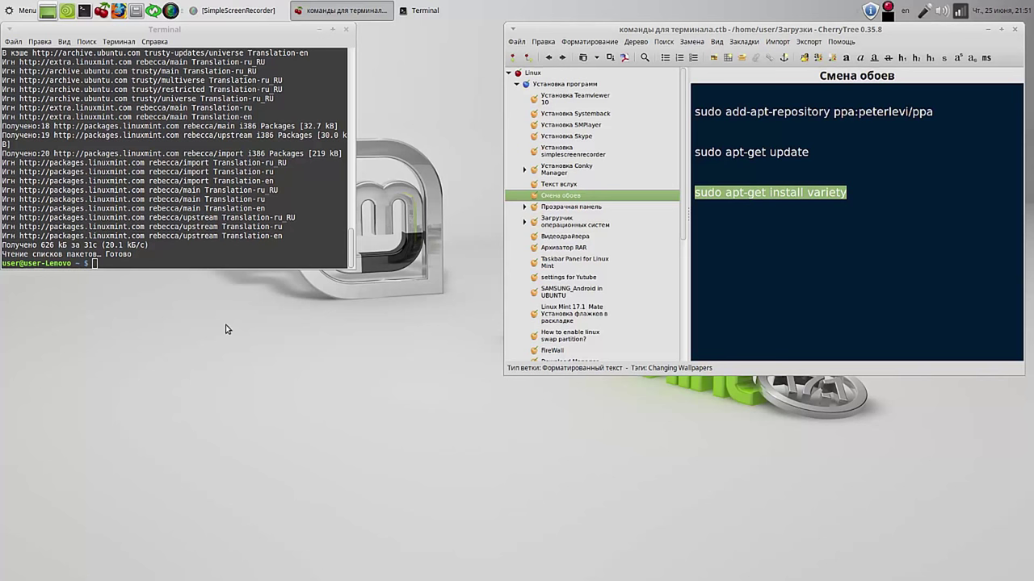
pyautogui.rightClick(96, 260)
pyautogui.click(131, 328)
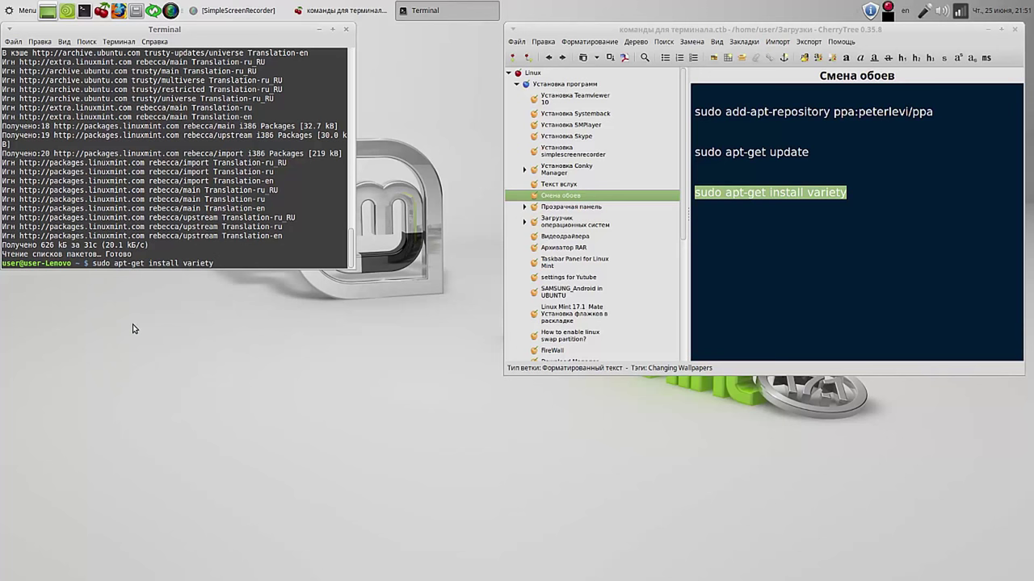
# Step: Run the Variety install, confirm with y, then search the application menu for 'va'
pyautogui.press('Return')
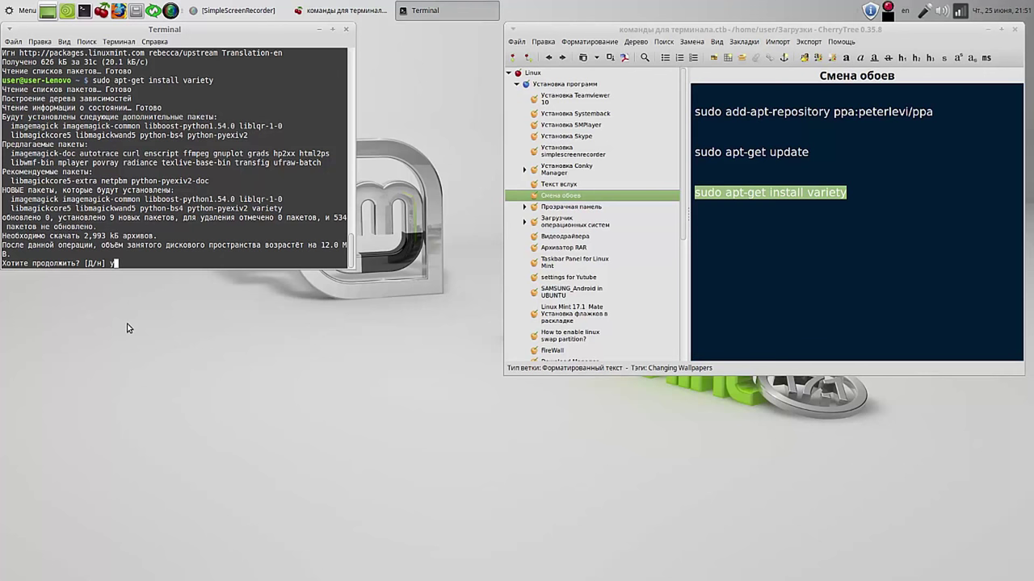
pyautogui.write('y')
pyautogui.press('Return')
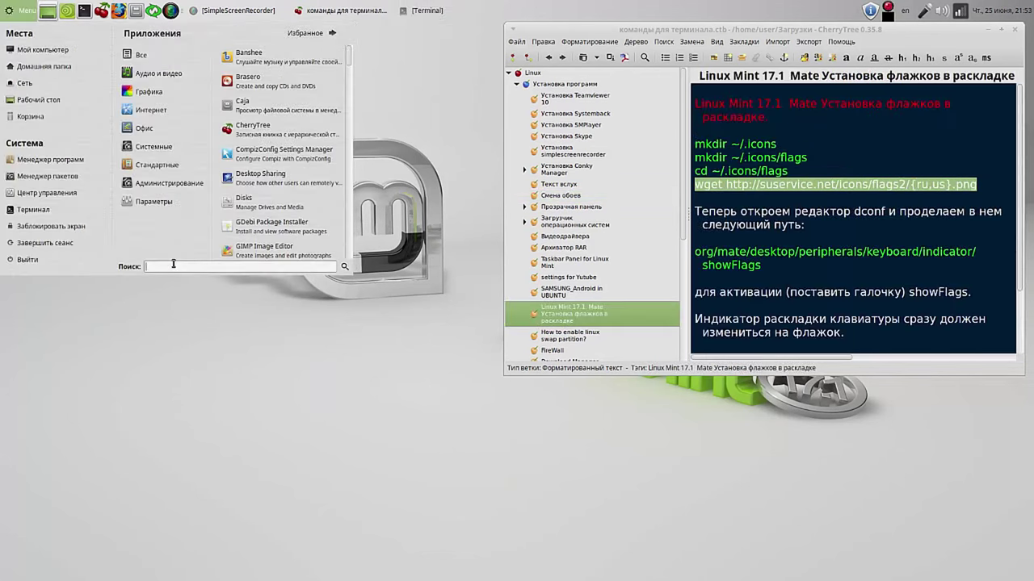
pyautogui.write('var')
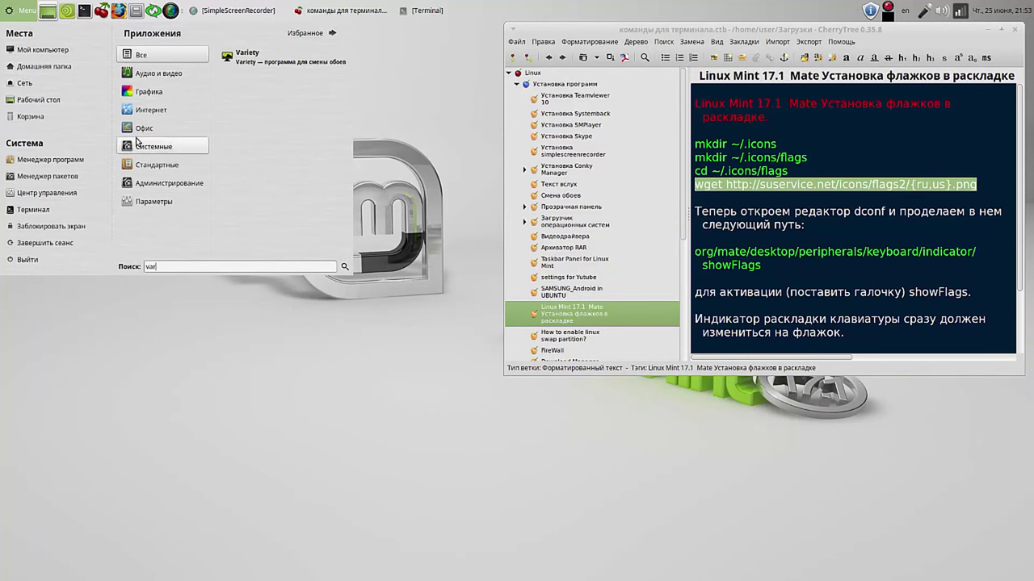
# Step: Add the Variety launcher from the menu search result to the panel
pyautogui.rightClick(323, 62)
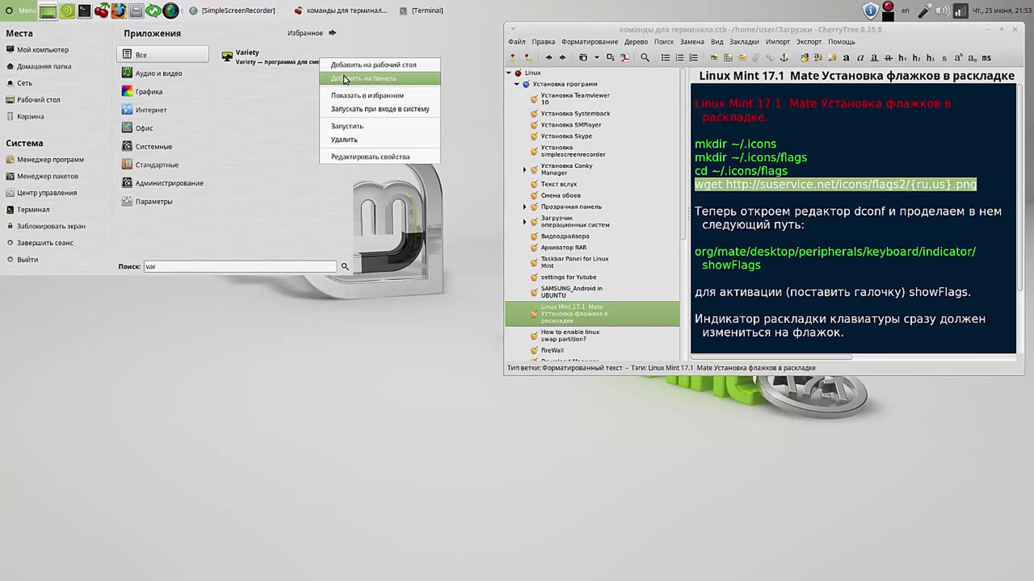
pyautogui.click(347, 78)
pyautogui.click(438, 107)
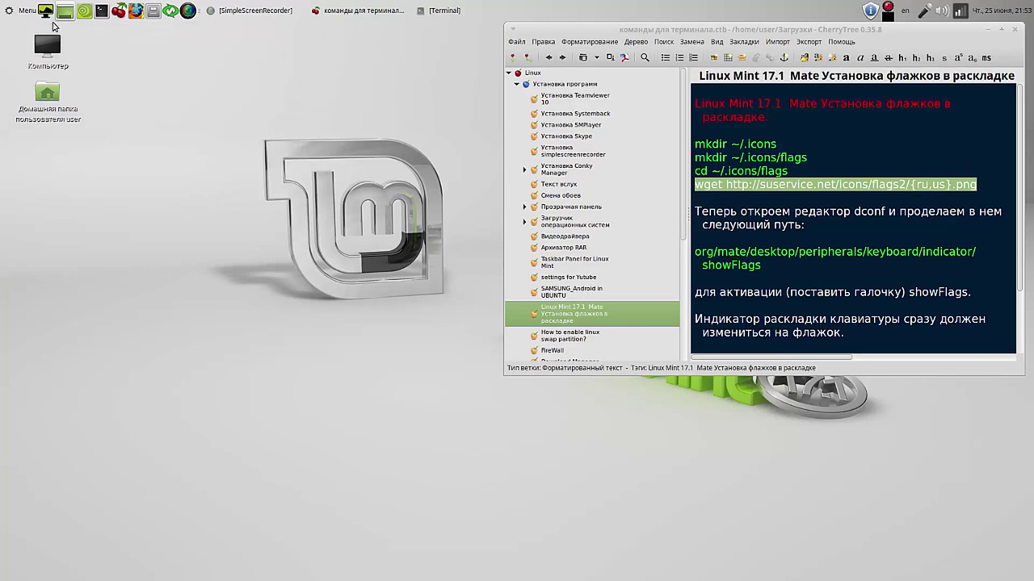
# Step: Launch Variety and finish its welcome setup, joining VRTY.ORG anonymously
pyautogui.click(47, 11)
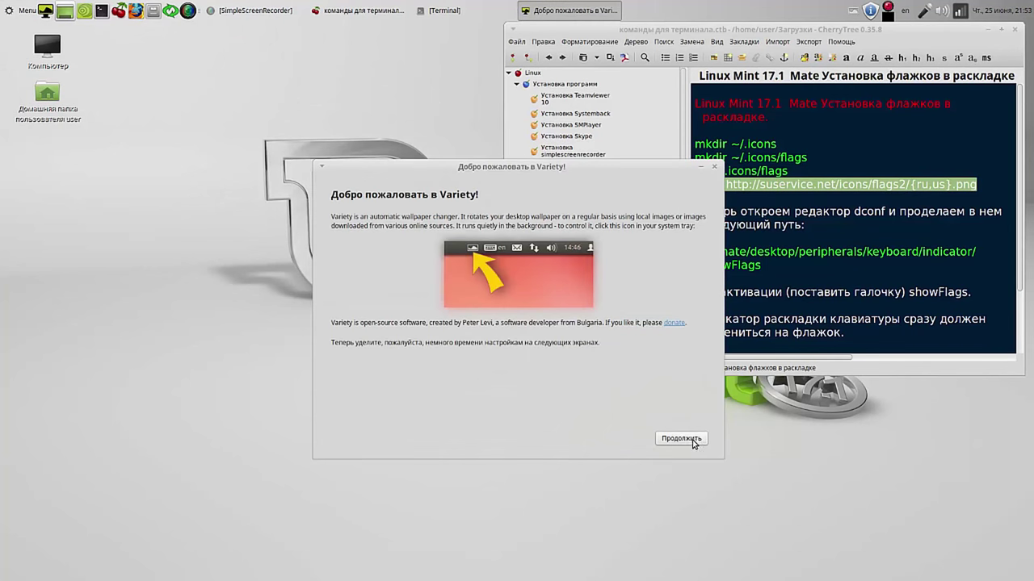
pyautogui.click(692, 440)
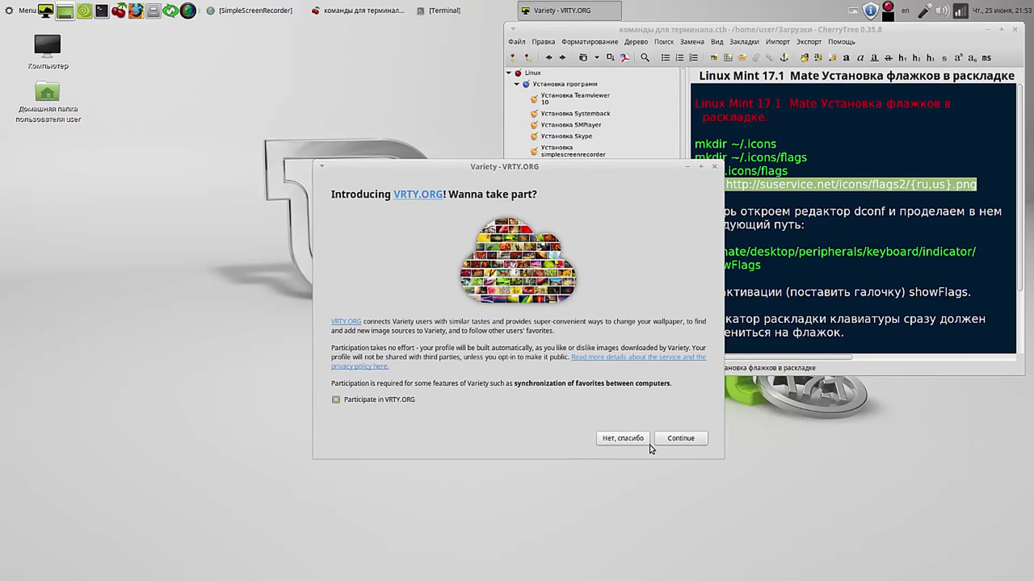
pyautogui.moveTo(576, 172); pyautogui.dragTo(344, 64)
pyautogui.click(445, 332)
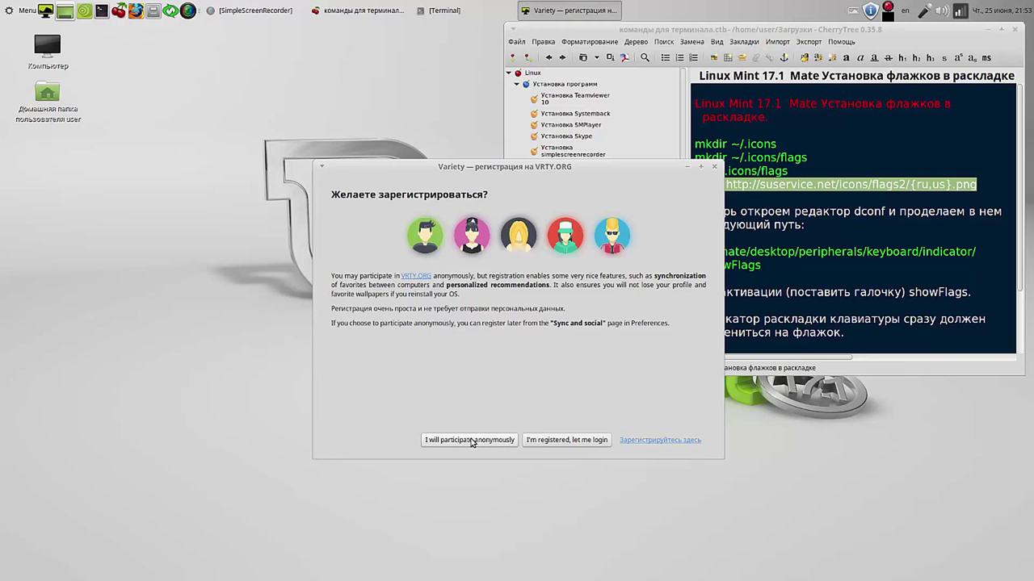
pyautogui.click(472, 441)
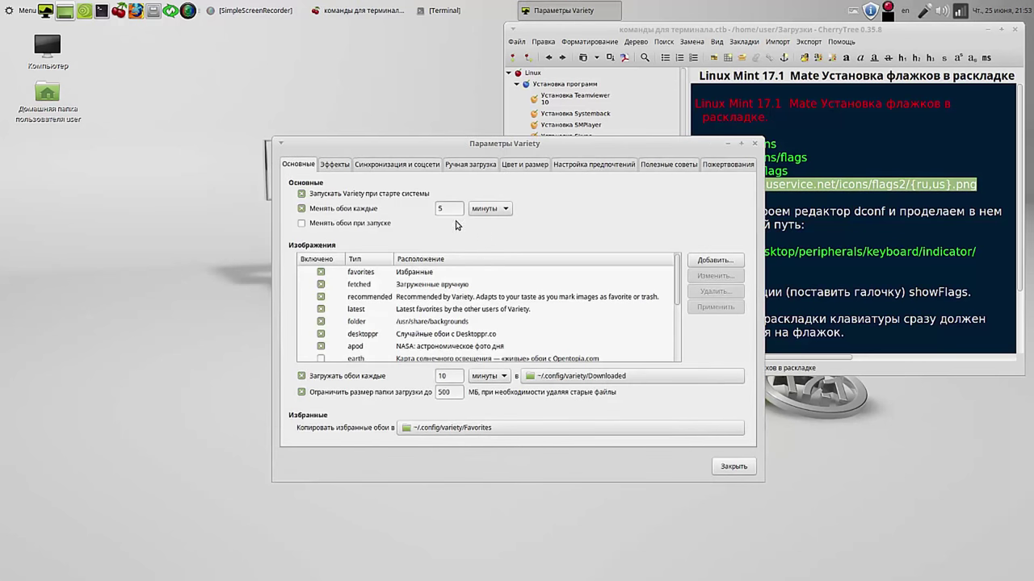
# Step: Set wallpaper changes to every 1 minute and downloads to every 2 minutes, then close preferences
pyautogui.moveTo(443, 208); pyautogui.dragTo(429, 209)
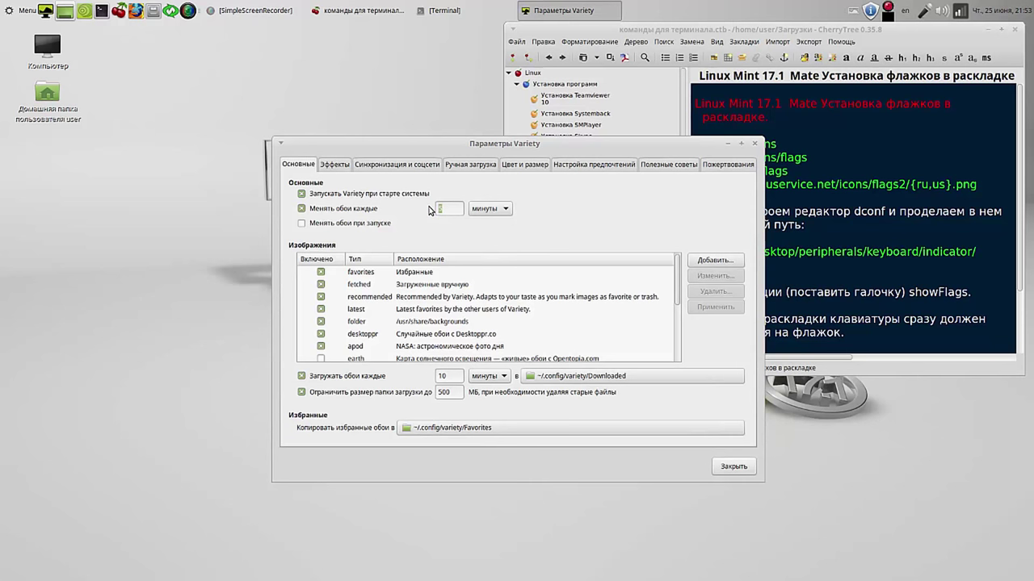
pyautogui.write('1')
pyautogui.moveTo(448, 376); pyautogui.dragTo(429, 374)
pyautogui.write('2')
pyautogui.click(452, 394)
pyautogui.click(738, 468)
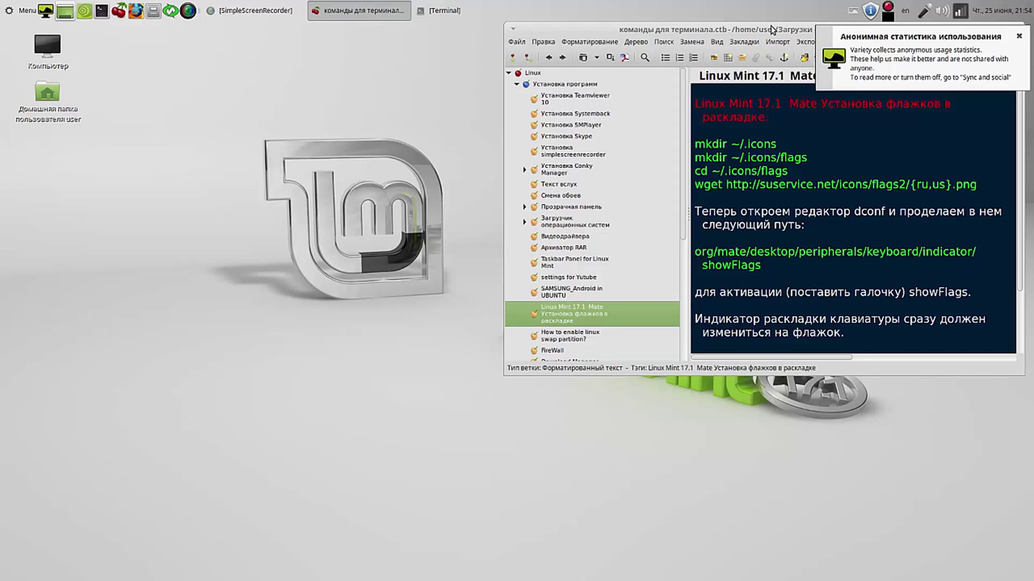
# Step: Reposition the CherryTree notes window beside the terminal
pyautogui.moveTo(585, 32); pyautogui.dragTo(215, 50)
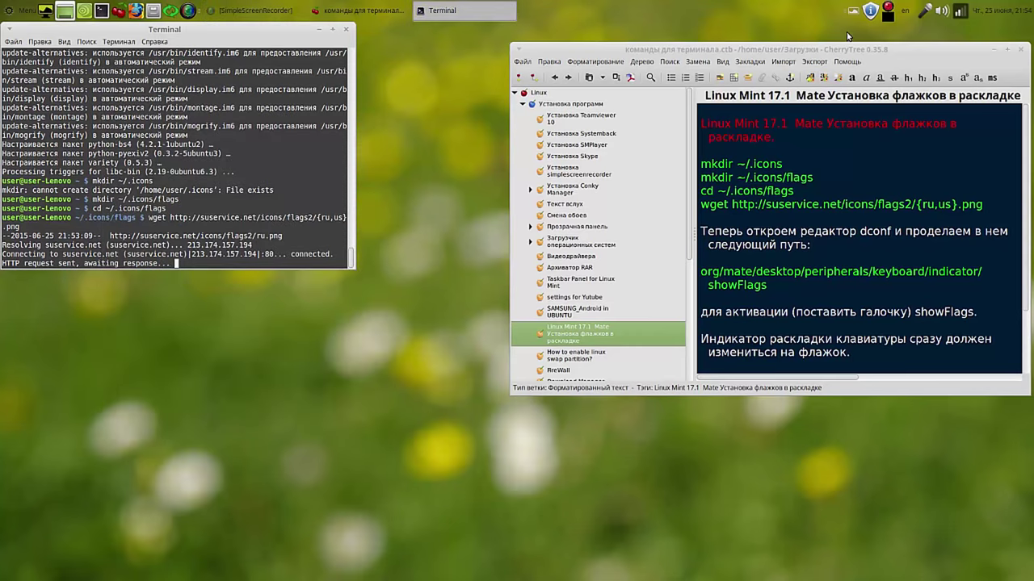
pyautogui.moveTo(866, 51)
pyautogui.mouseDown()
pyautogui.moveTo(552, 192)
pyautogui.moveTo(216, 171)
pyautogui.moveTo(771, 111)
pyautogui.moveTo(855, 53)
pyautogui.mouseUp()
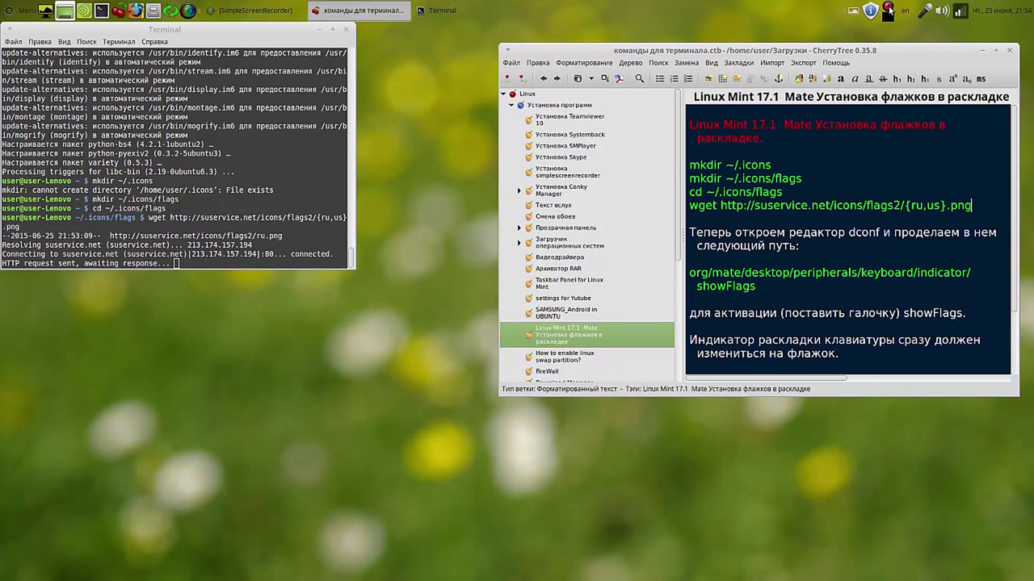
pyautogui.click(888, 9)
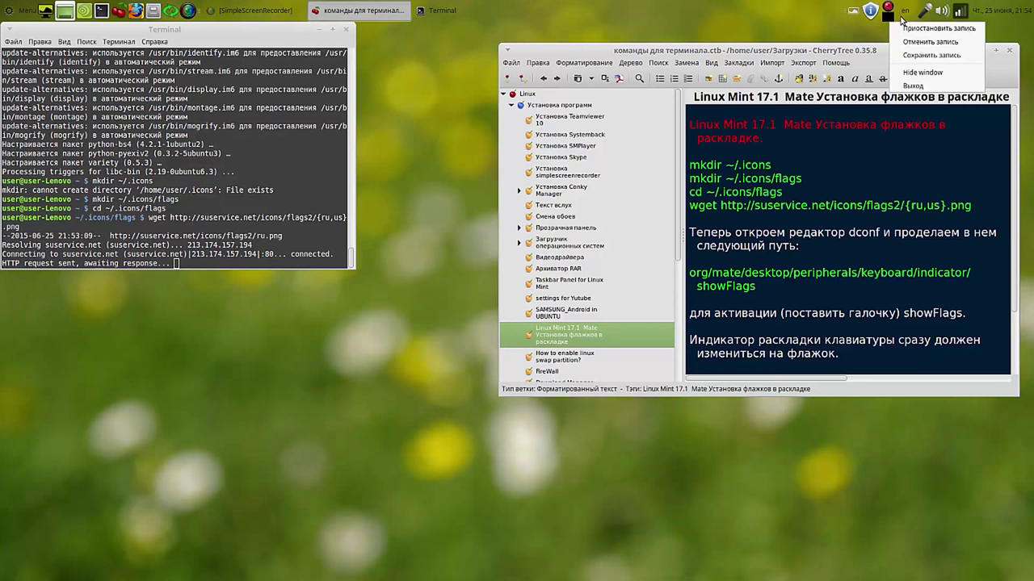
pyautogui.click(931, 31)
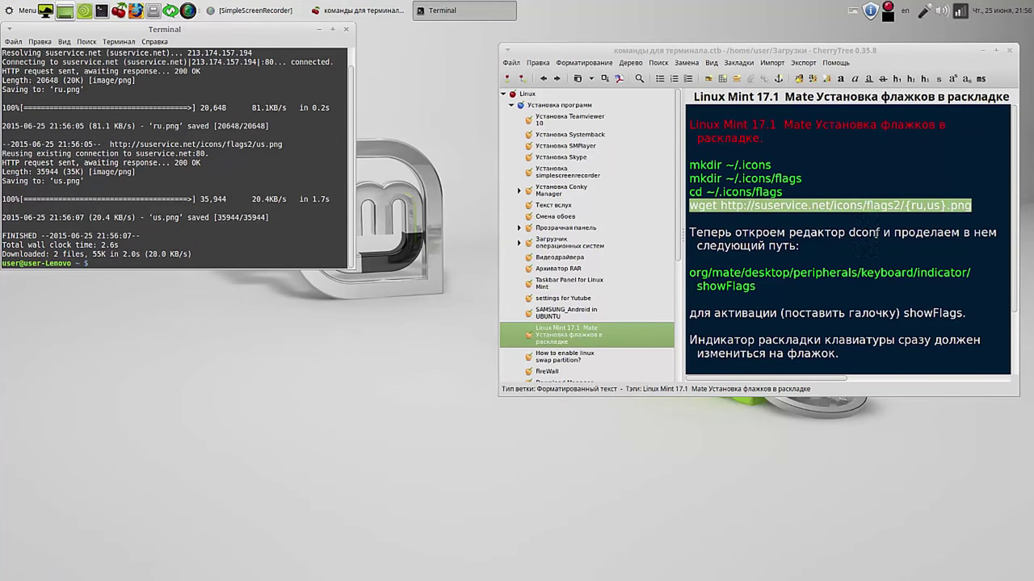
# Step: Copy the word 'dconf' from the notes and close the terminal window
pyautogui.moveTo(880, 233); pyautogui.dragTo(849, 232)
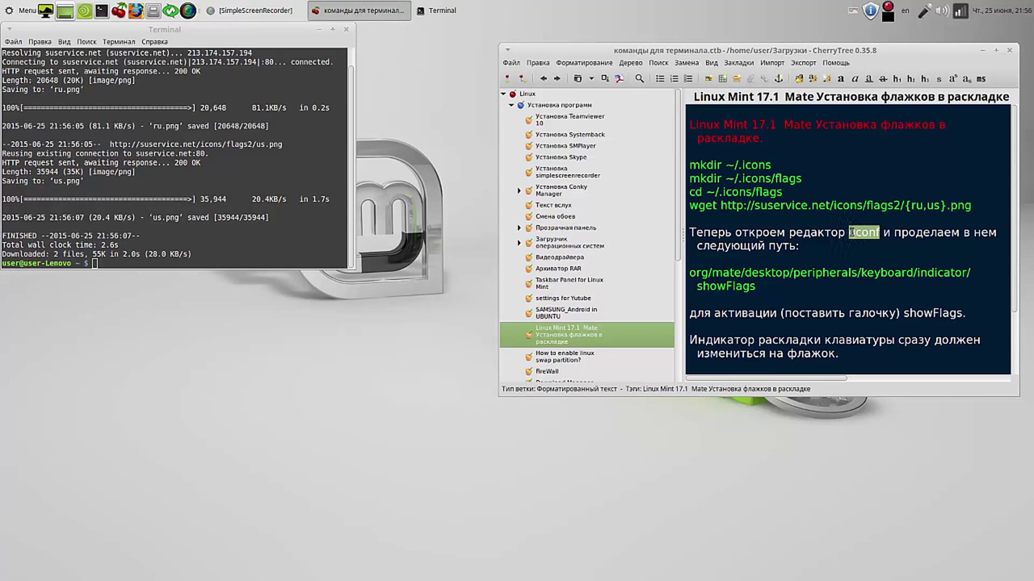
pyautogui.rightClick(849, 233)
pyautogui.click(807, 253)
pyautogui.click(345, 30)
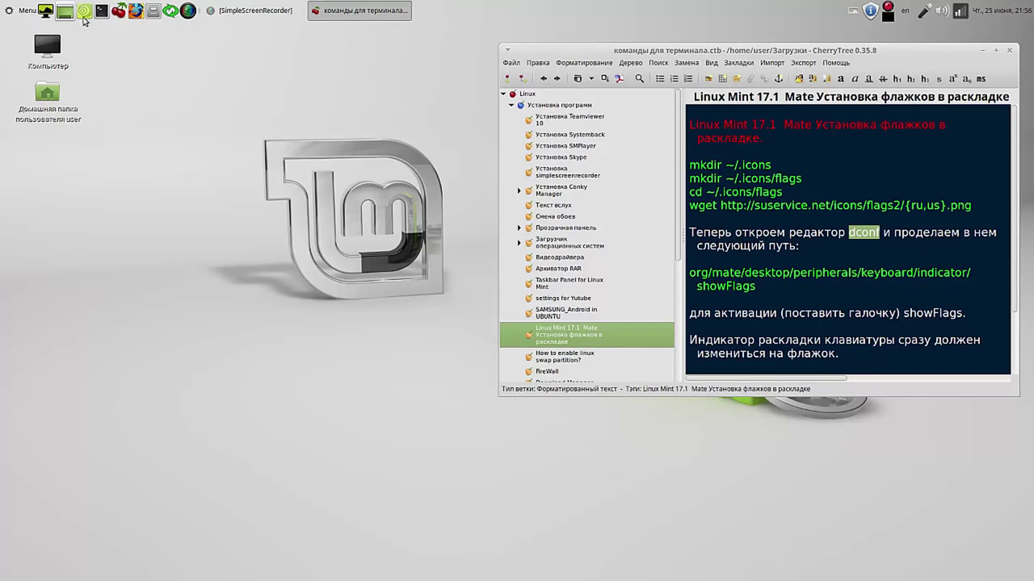
# Step: Install the dconf-editor package found via a 'dconf' menu search, entering the admin password
pyautogui.click(9, 13)
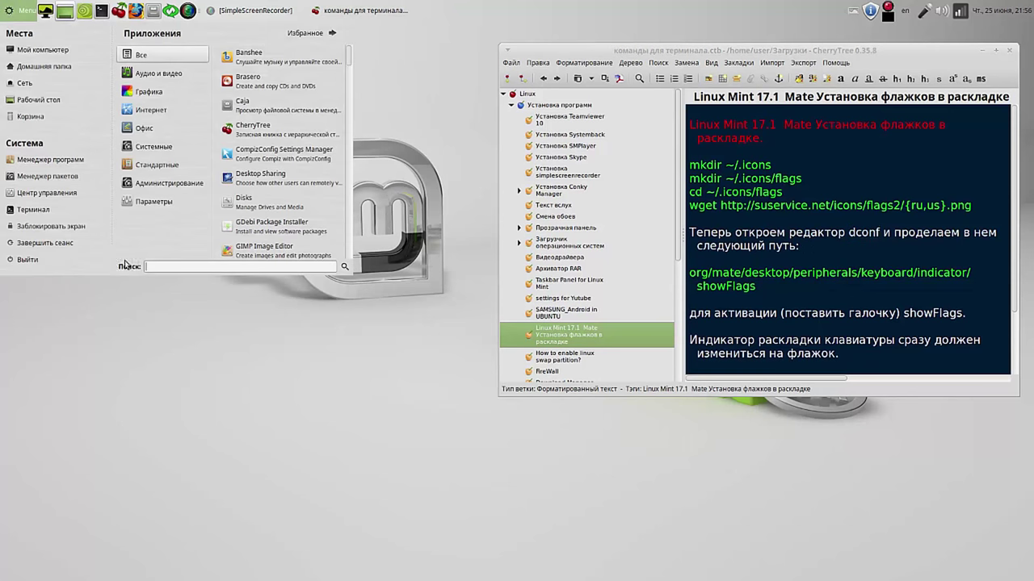
pyautogui.rightClick(194, 266)
pyautogui.click(214, 303)
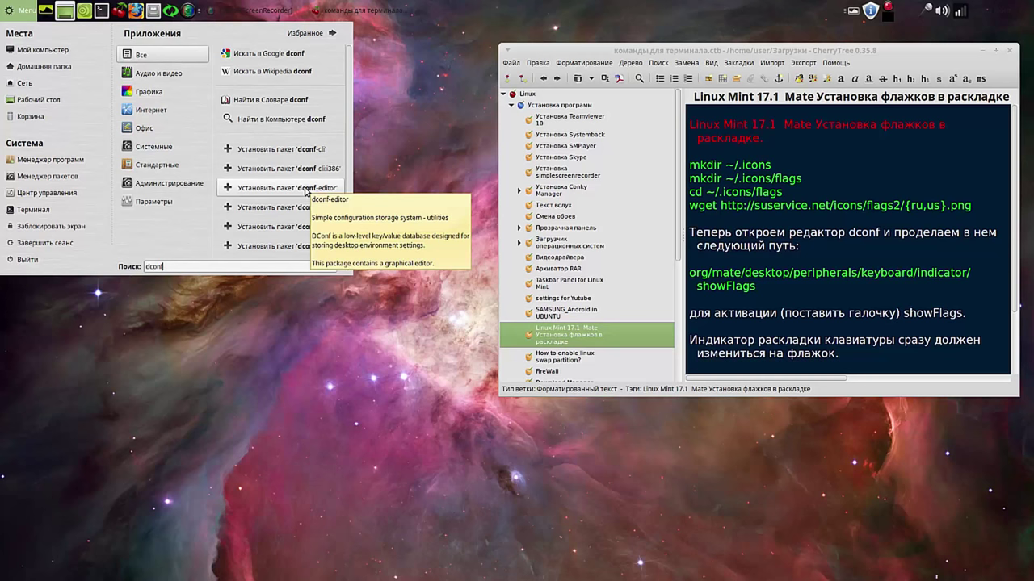
pyautogui.click(306, 190)
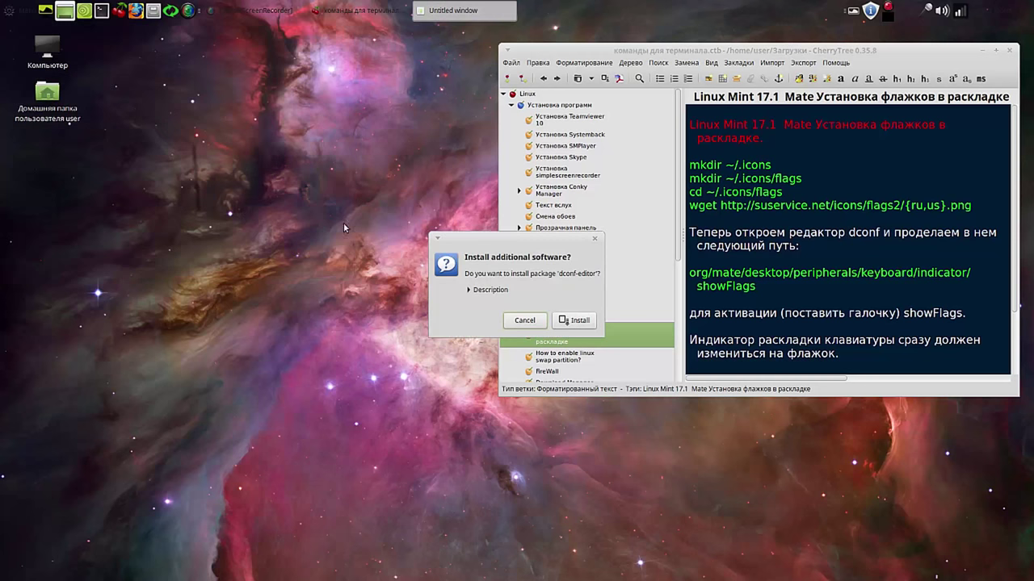
pyautogui.click(575, 323)
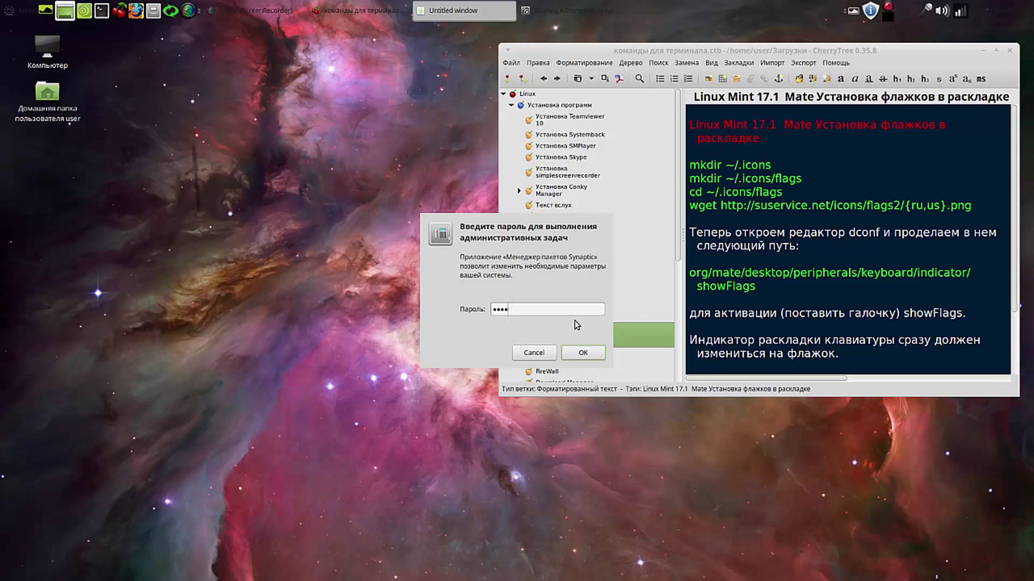
pyautogui.press('Return')
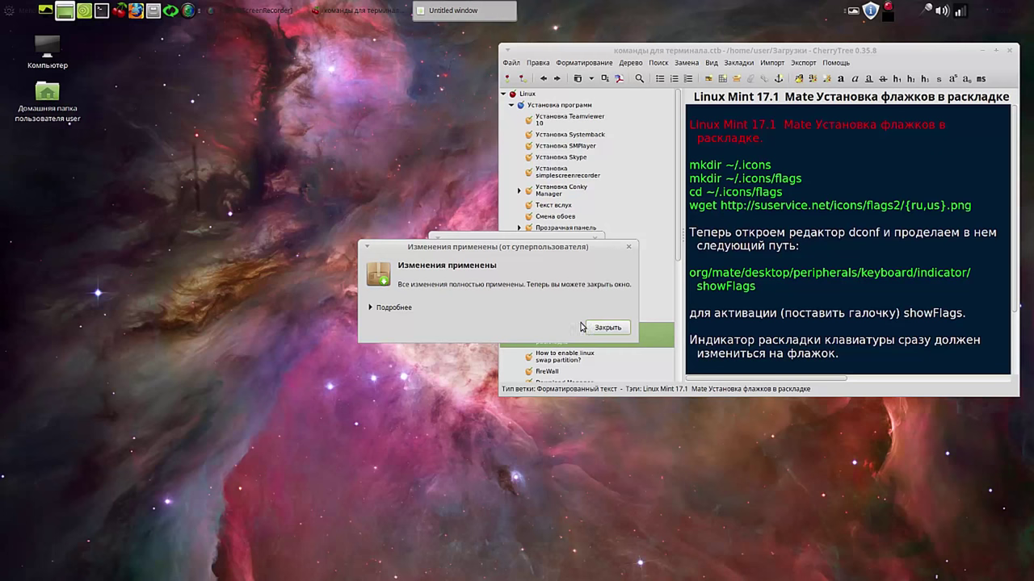
pyautogui.click(609, 328)
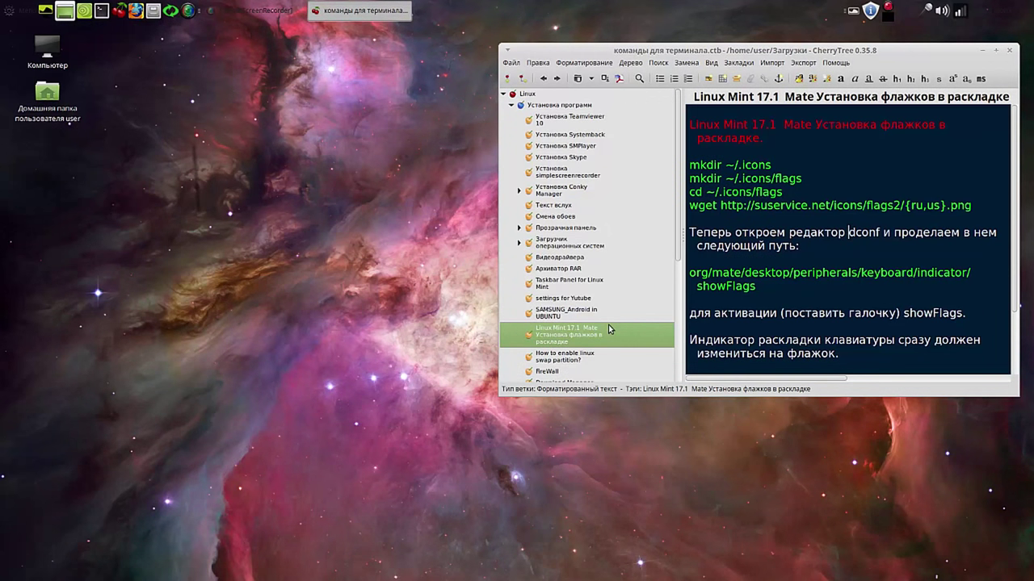
# Step: Copy 'dconf' from the note, paste it into the menu search, and launch dconf Editor
pyautogui.click(10, 11)
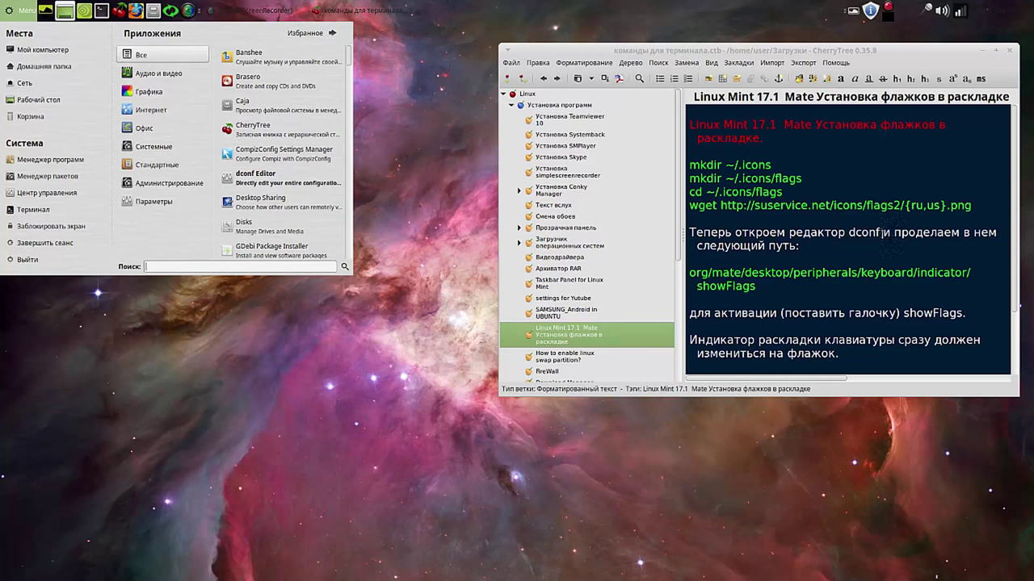
pyautogui.click(882, 232)
pyautogui.moveTo(882, 233); pyautogui.dragTo(848, 232)
pyautogui.rightClick(850, 234)
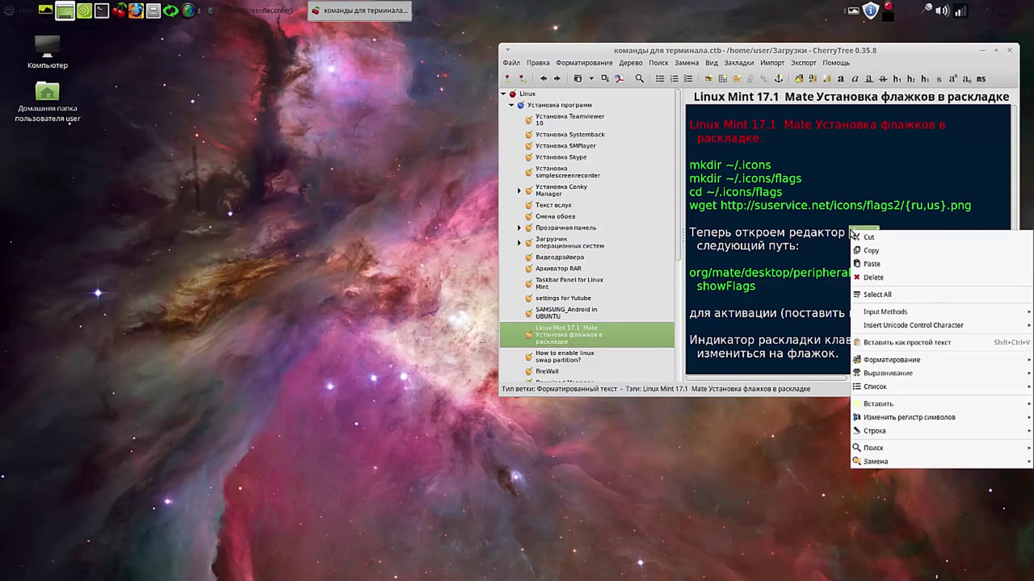
pyautogui.click(869, 251)
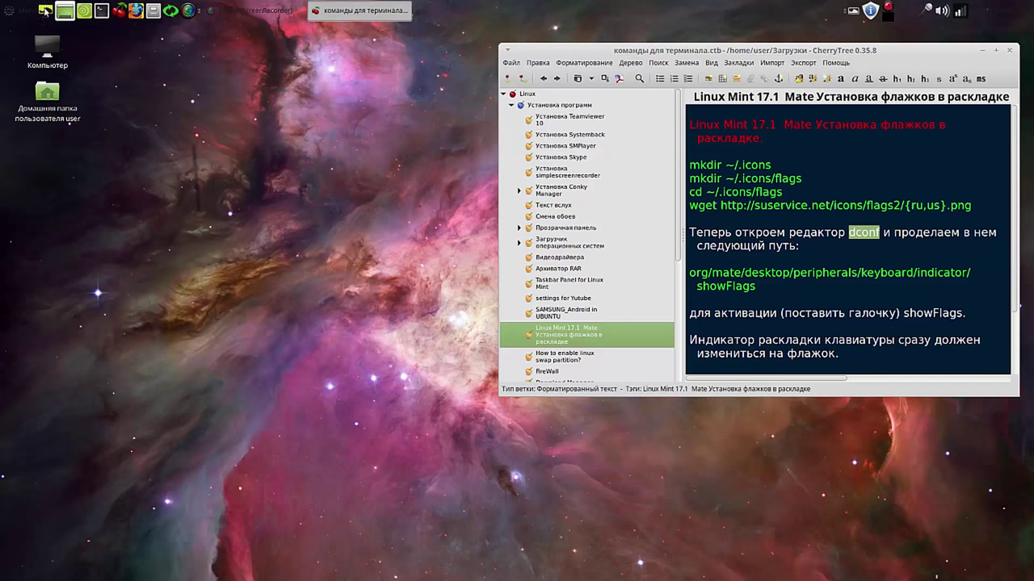
pyautogui.click(8, 12)
pyautogui.rightClick(192, 271)
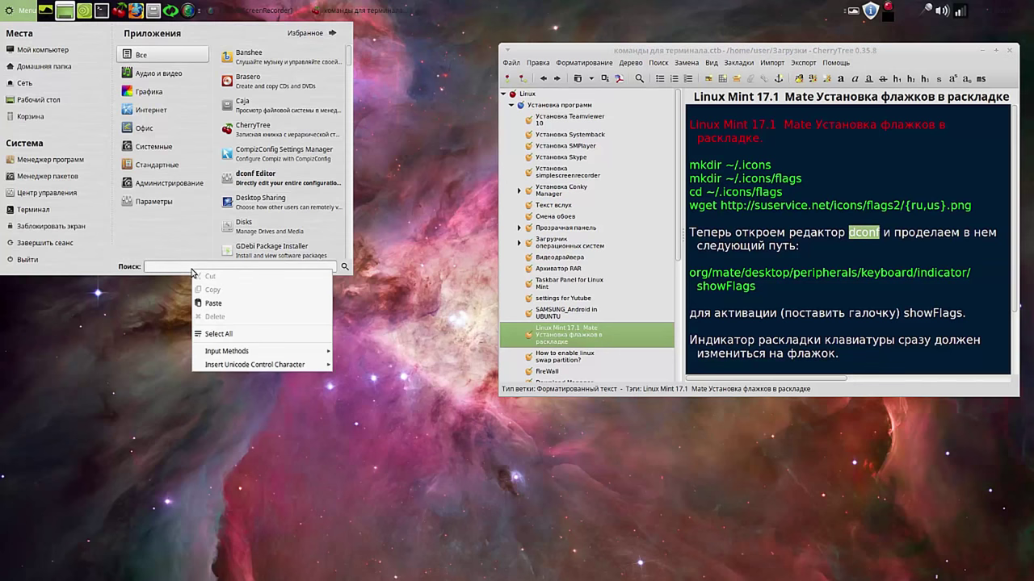
pyautogui.click(227, 305)
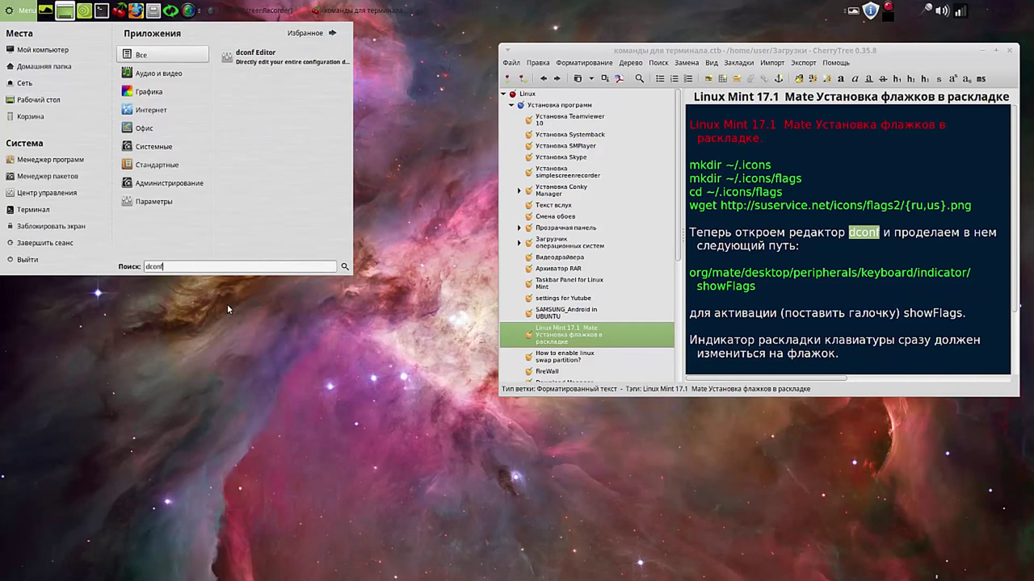
pyautogui.click(261, 62)
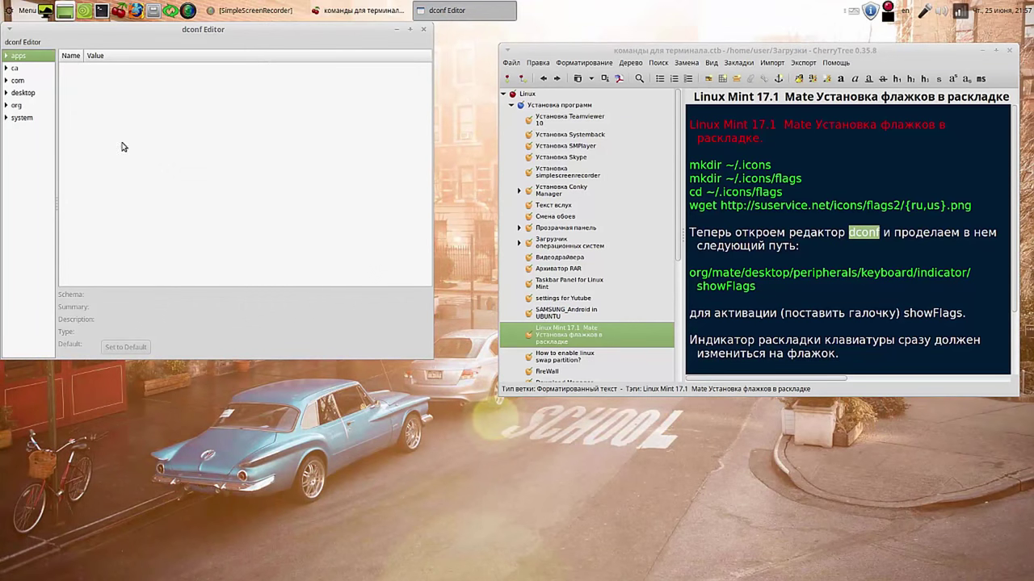
# Step: Enable show-flags under org/mate/desktop/peripherals/keyboard/indicator and close dconf Editor
pyautogui.click(8, 106)
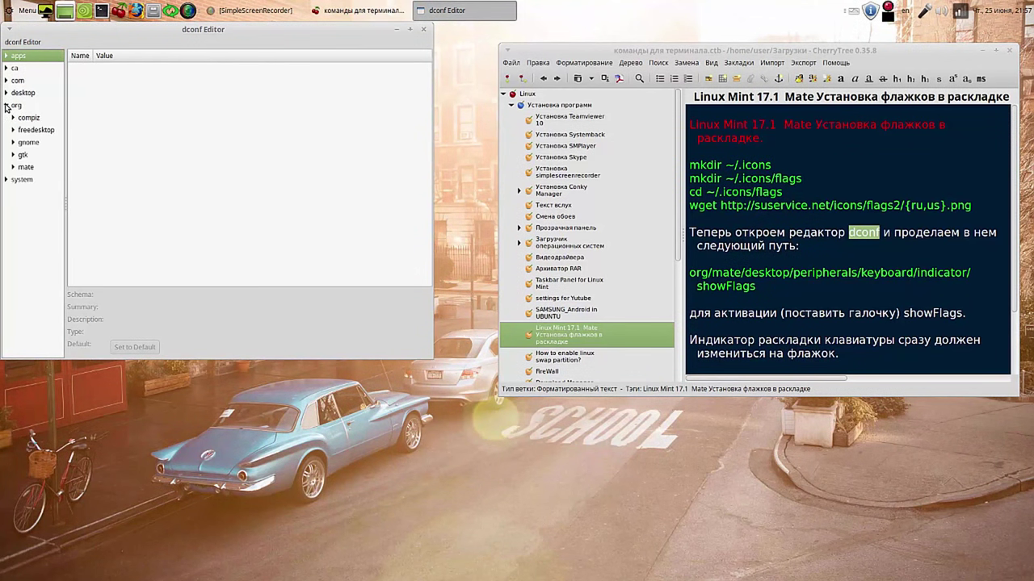
pyautogui.click(13, 166)
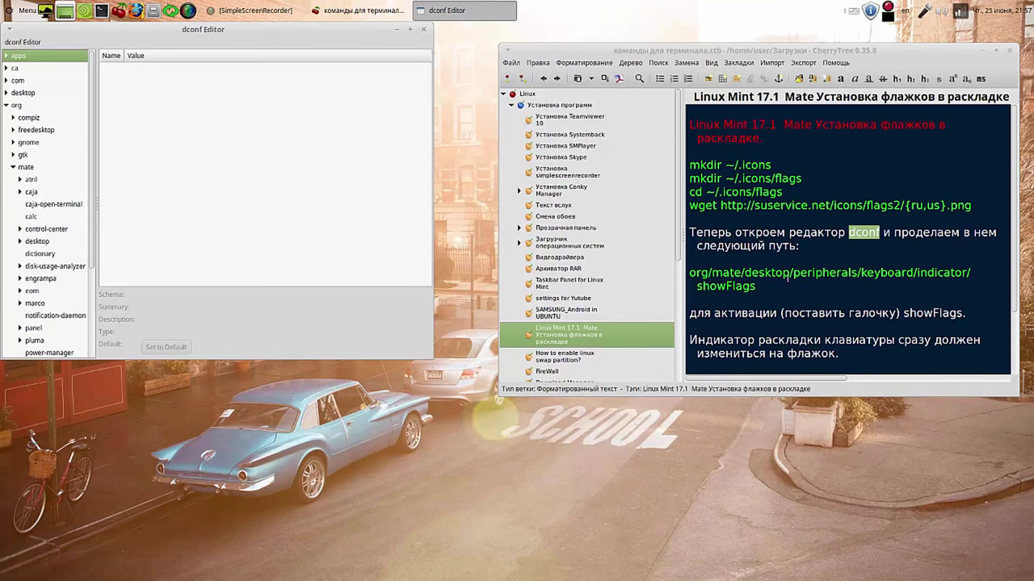
pyautogui.moveTo(793, 274); pyautogui.dragTo(857, 276)
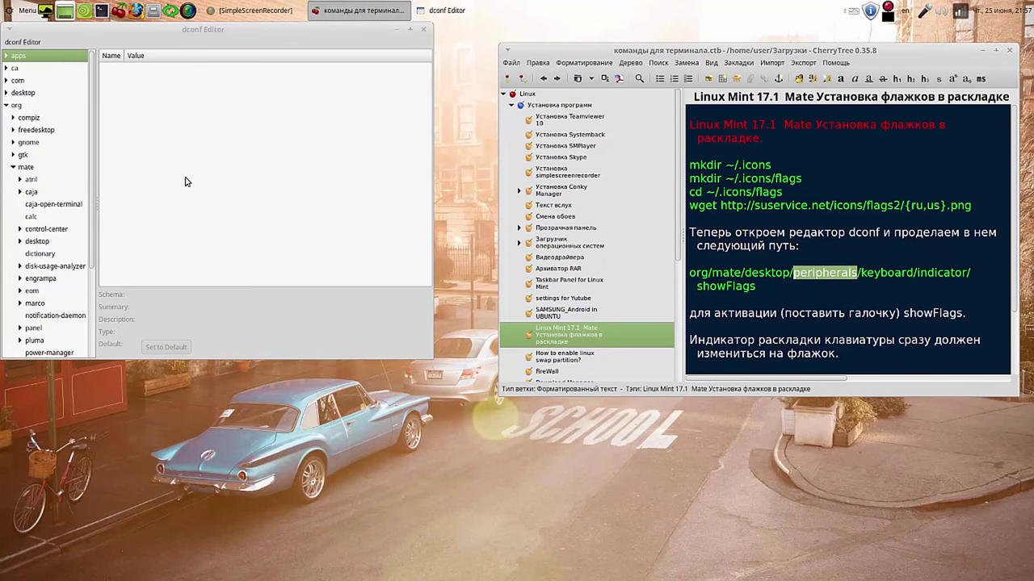
pyautogui.moveTo(92, 156); pyautogui.dragTo(89, 252)
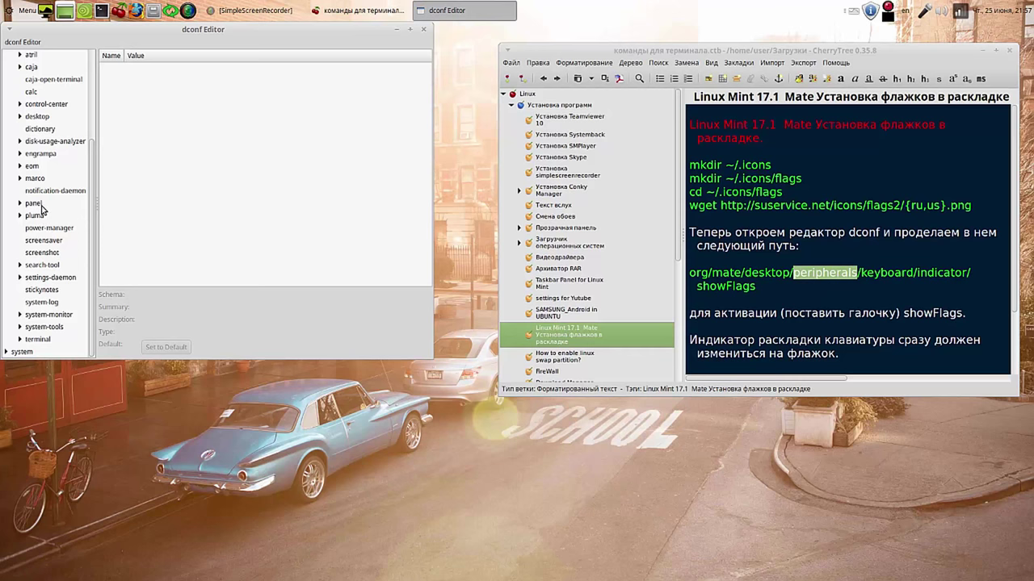
pyautogui.click(20, 118)
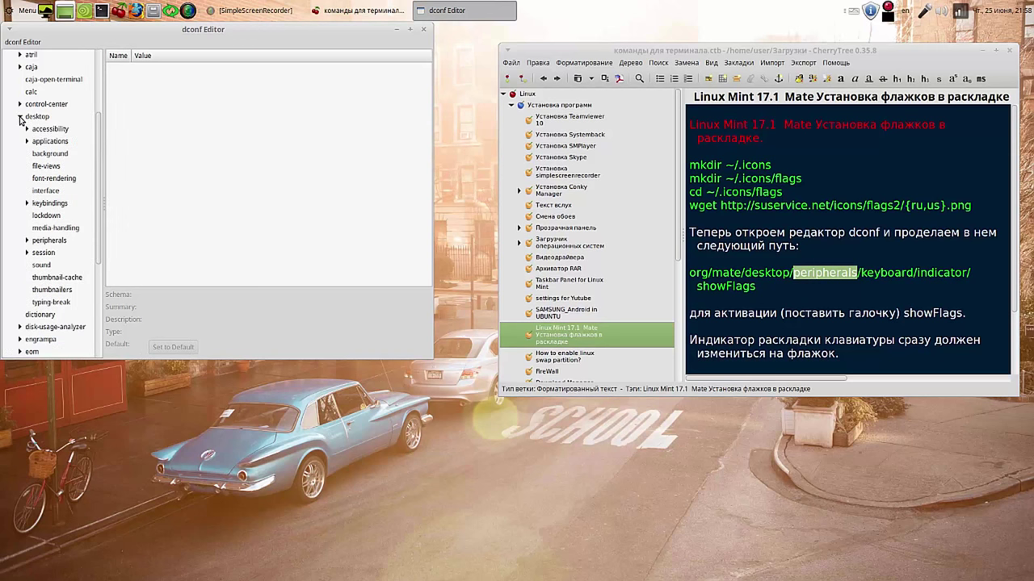
pyautogui.scroll(-2, 100, 125)
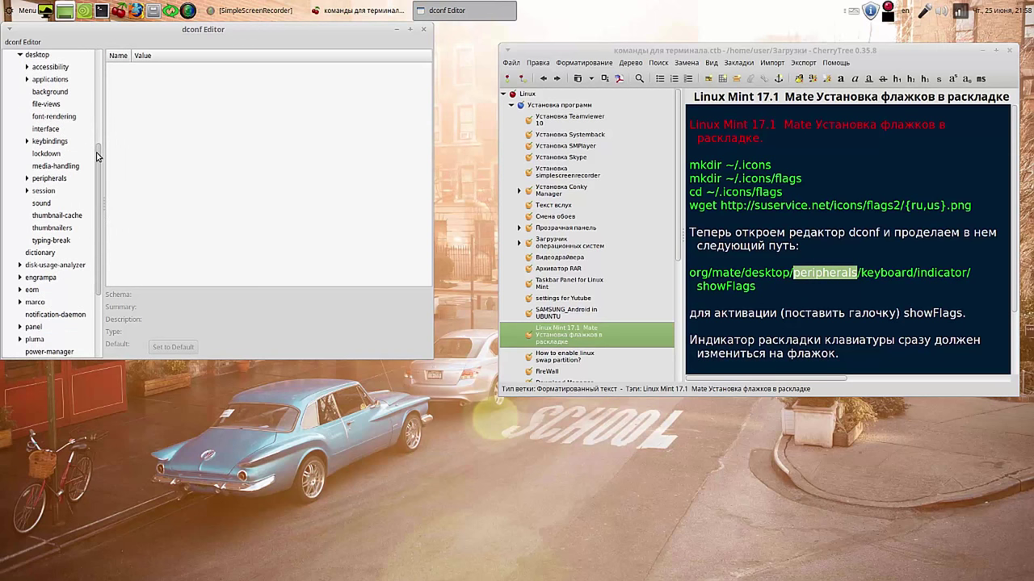
pyautogui.click(26, 178)
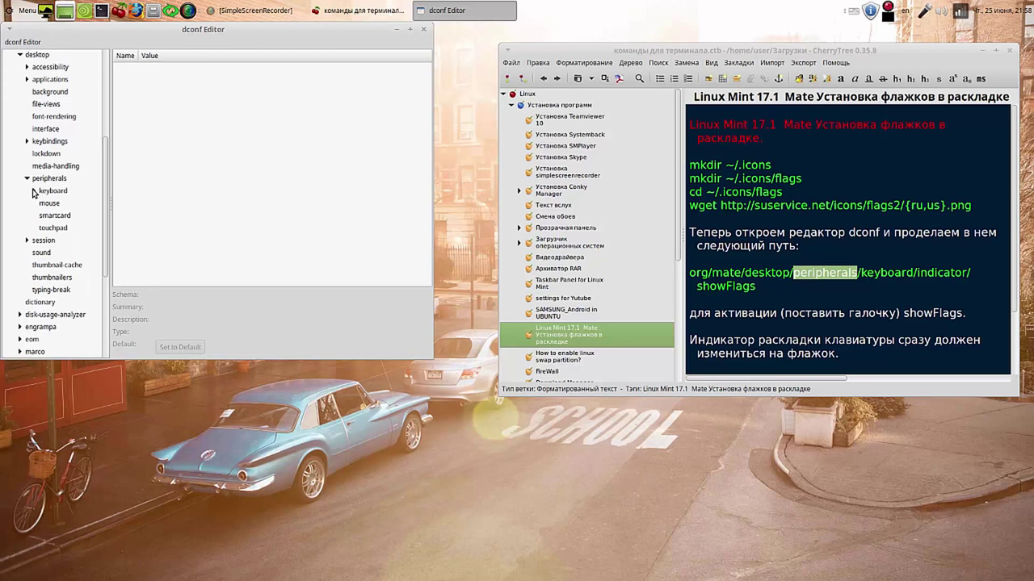
pyautogui.click(33, 190)
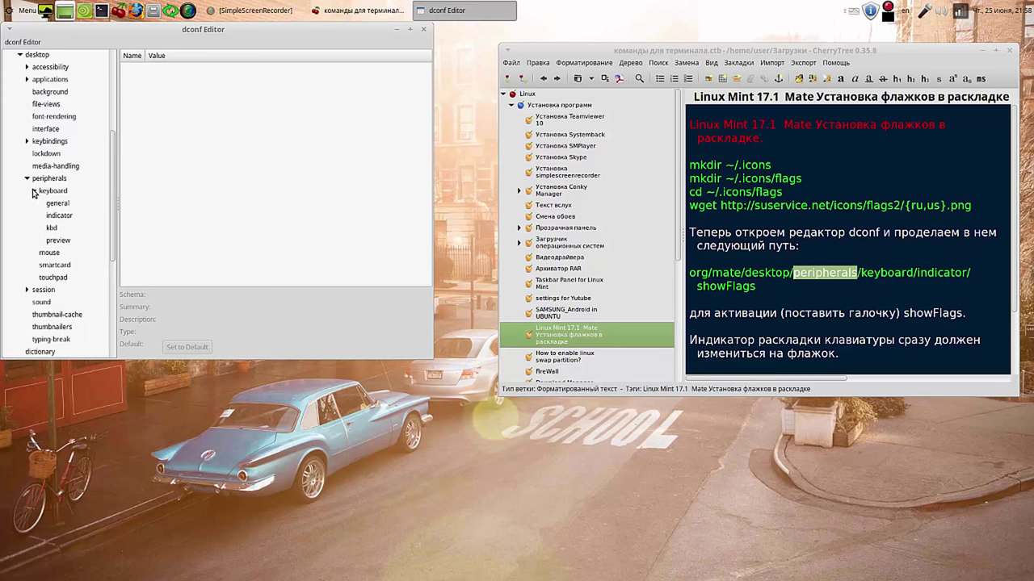
pyautogui.click(58, 216)
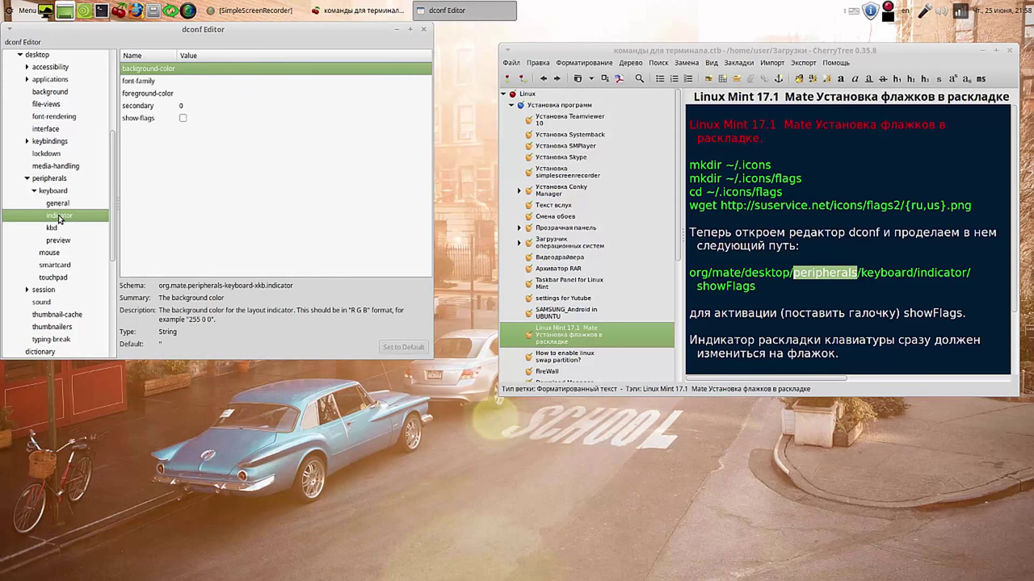
pyautogui.click(184, 119)
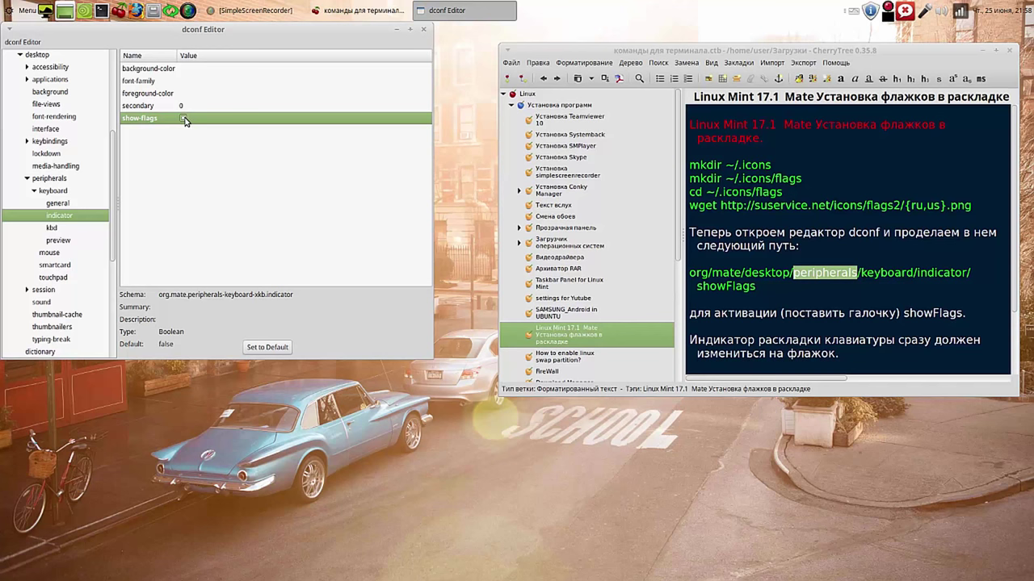
pyautogui.click(424, 32)
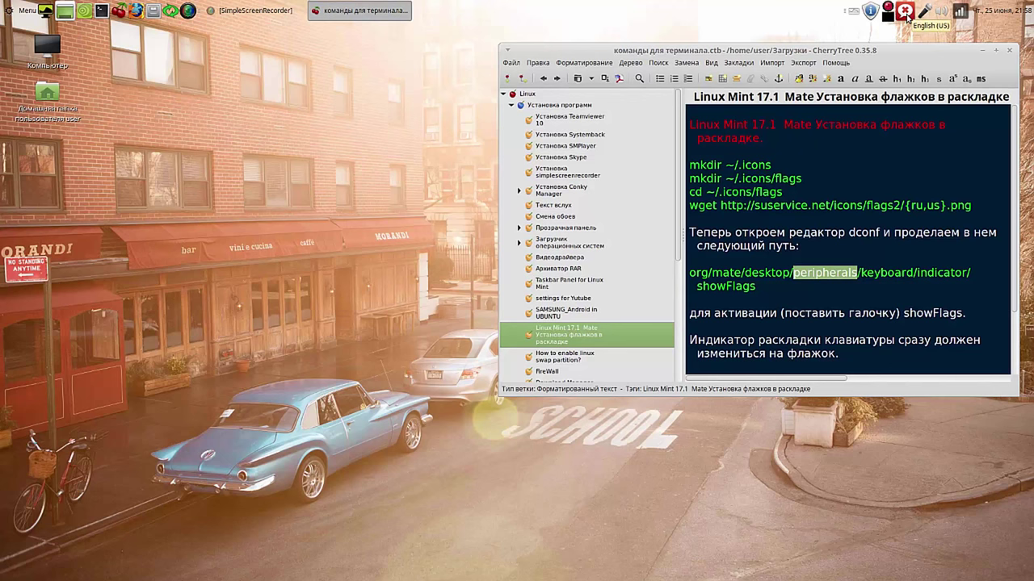
# Step: Switch the layout flag to Russian and back, then minimize SimpleScreenRecorder
pyautogui.click(907, 18)
pyautogui.click(907, 18)
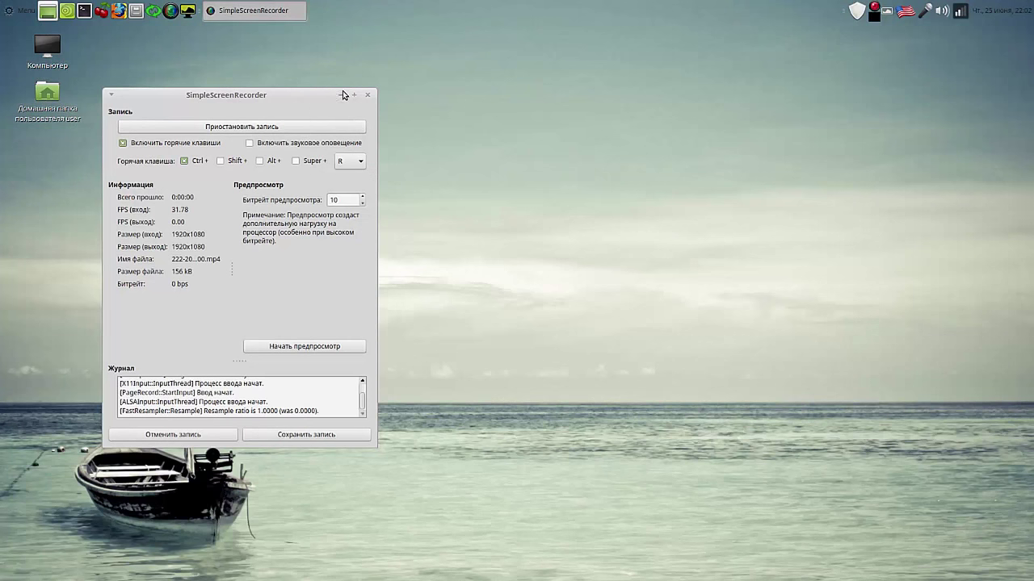
pyautogui.click(341, 95)
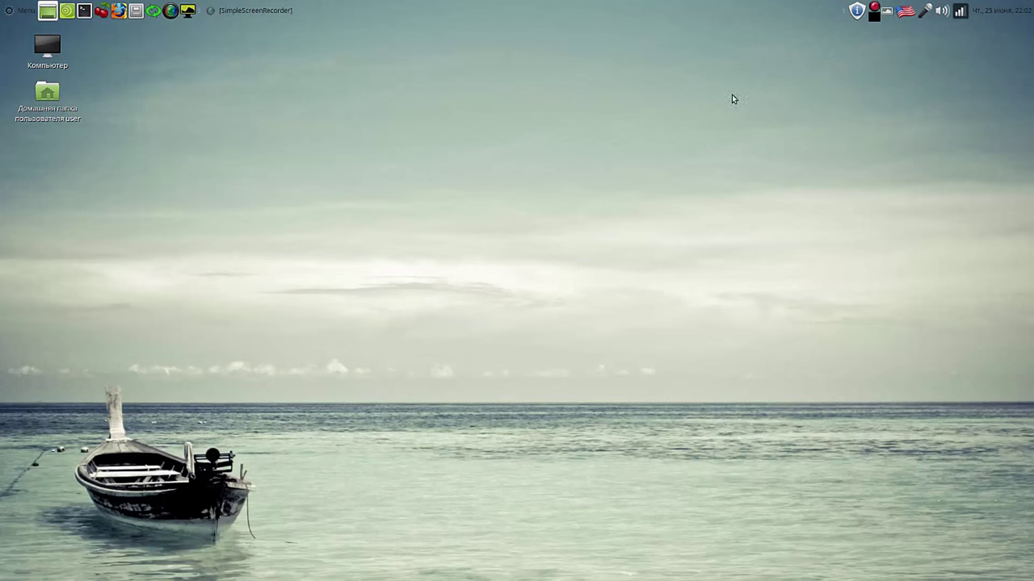
# Step: Toggle the layout flag repeatedly between Russian and English (US), ending on English (US)
pyautogui.click(905, 12)
pyautogui.click(905, 12)
pyautogui.click(905, 12)
pyautogui.click(905, 12)
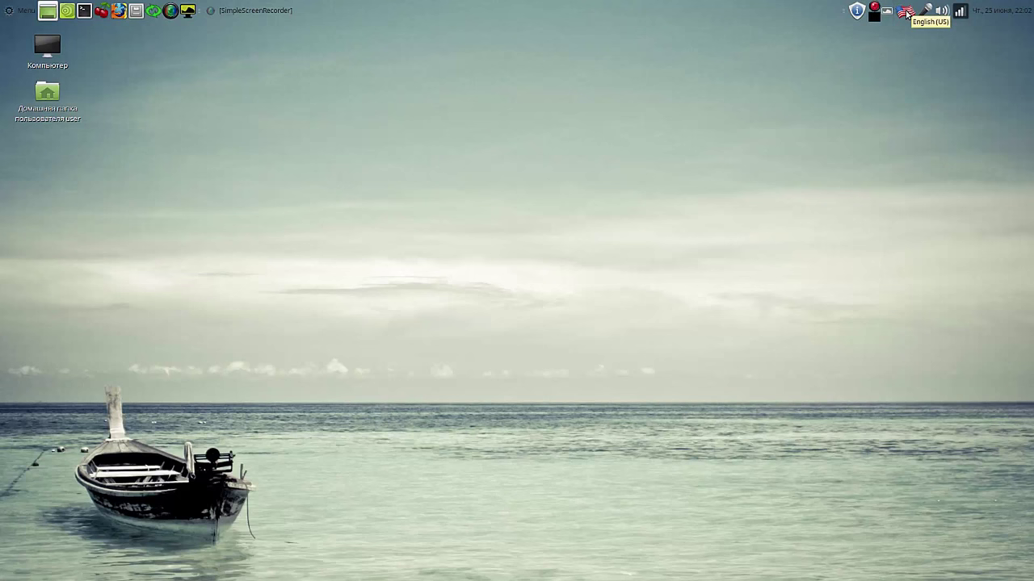
pyautogui.click(905, 12)
pyautogui.click(905, 12)
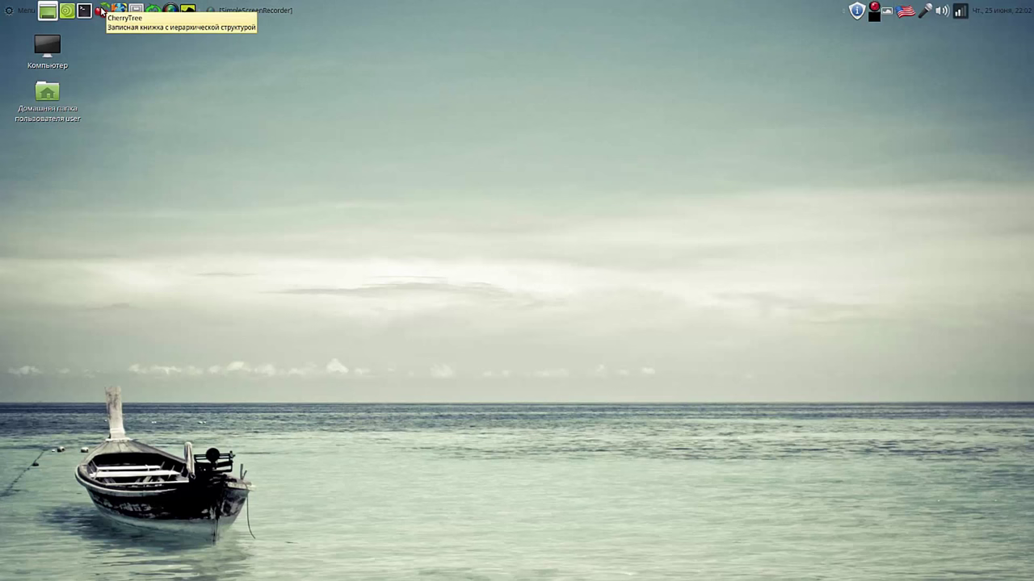
# Step: Launch CherryTree and move the notes window to the upper right
pyautogui.click(101, 12)
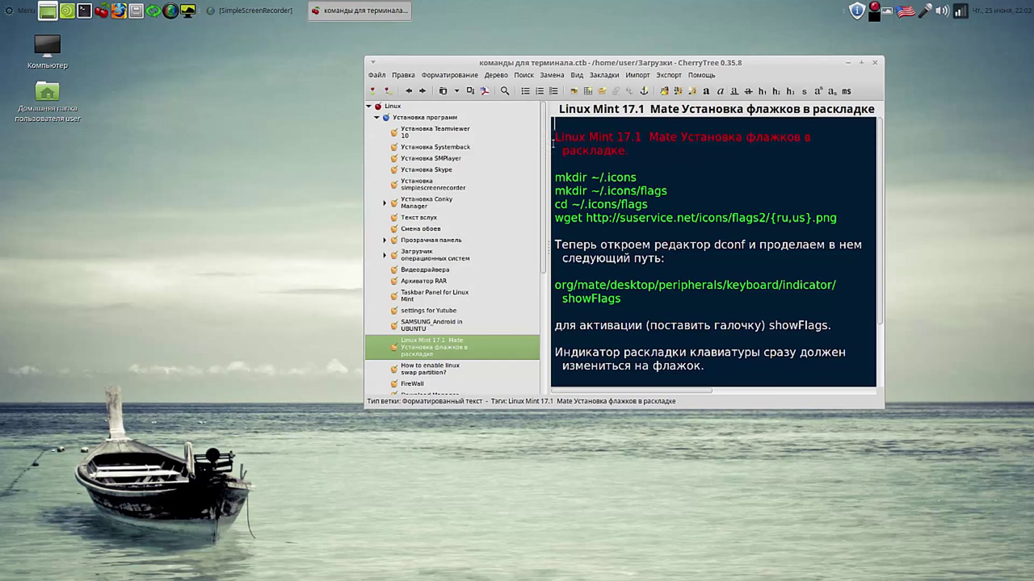
pyautogui.moveTo(554, 139); pyautogui.dragTo(629, 313)
pyautogui.click(672, 291)
pyautogui.moveTo(779, 65); pyautogui.dragTo(916, 43)
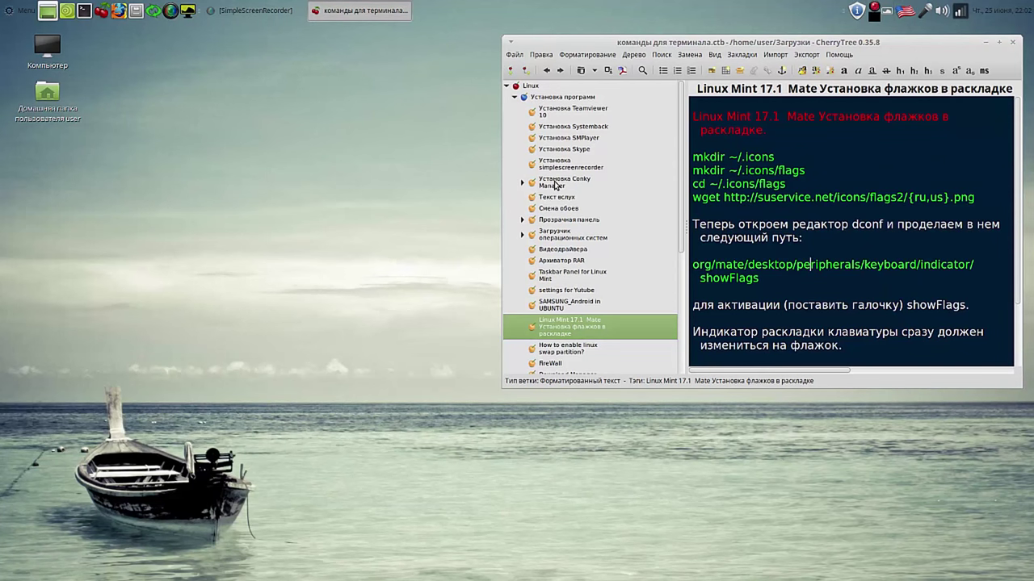
# Step: Open the Установка Conky Manager note and copy its add-apt-repository command line
pyautogui.click(554, 185)
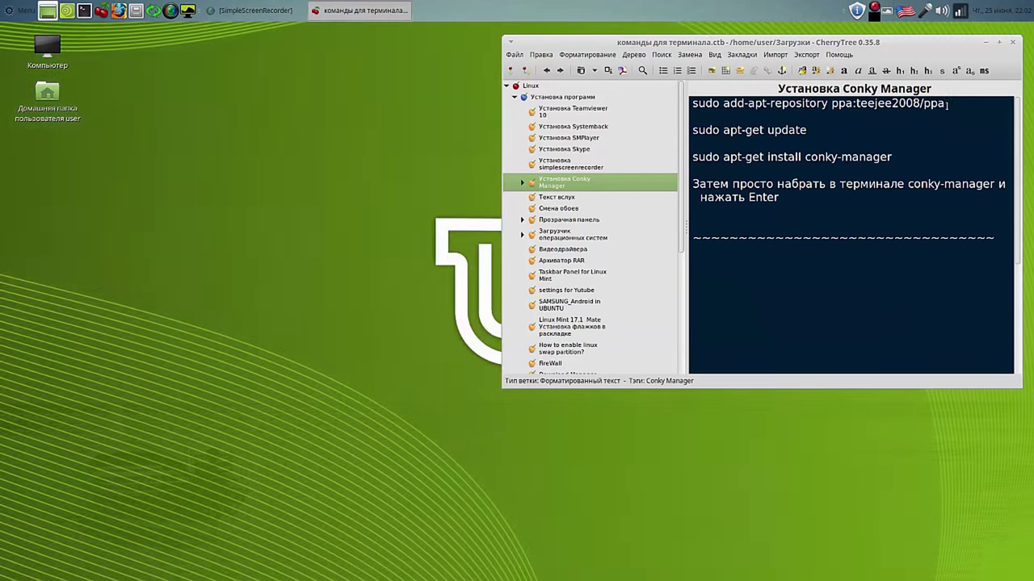
pyautogui.moveTo(944, 104); pyautogui.dragTo(669, 102)
pyautogui.rightClick(703, 100)
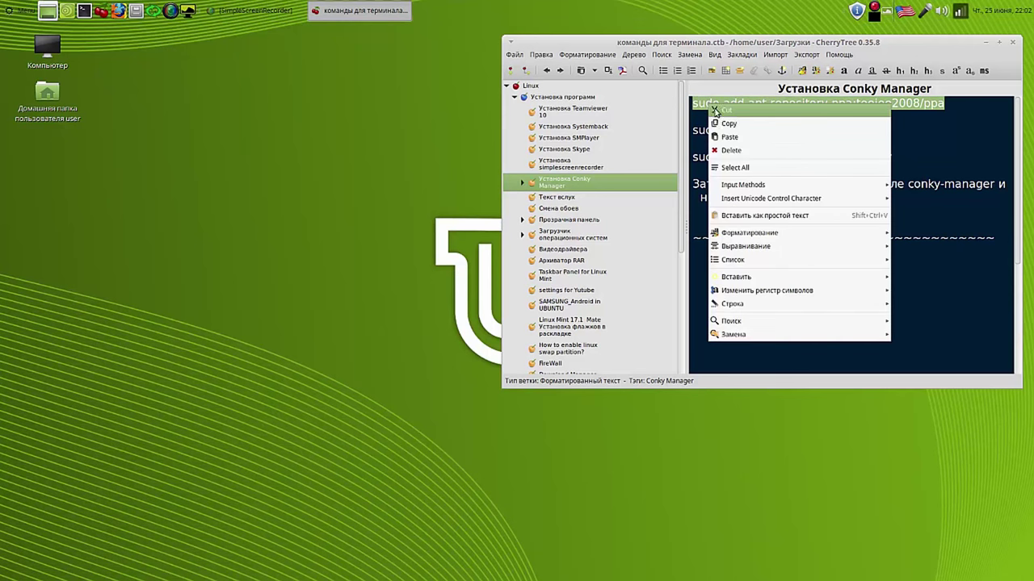
pyautogui.click(726, 124)
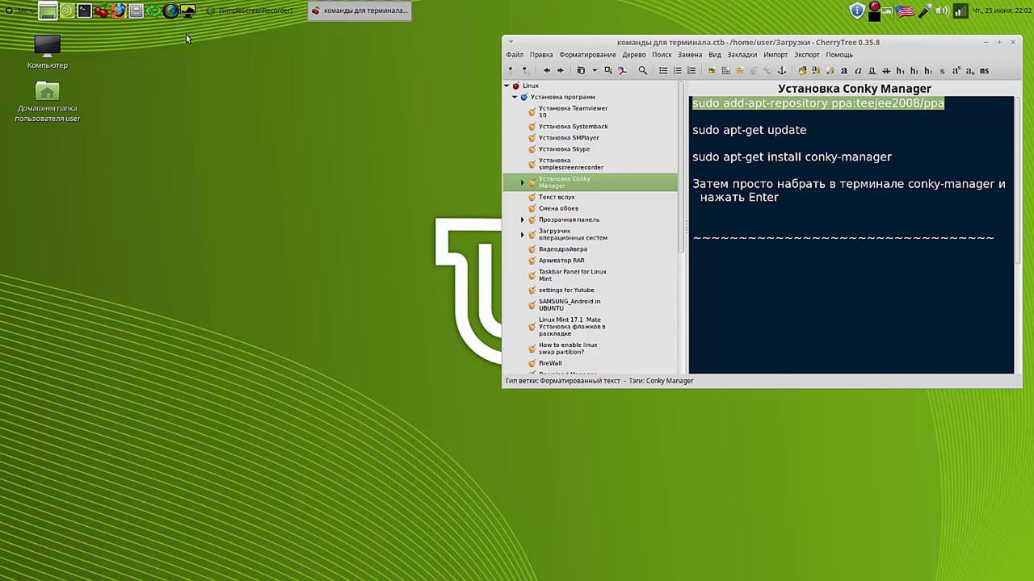
pyautogui.click(84, 11)
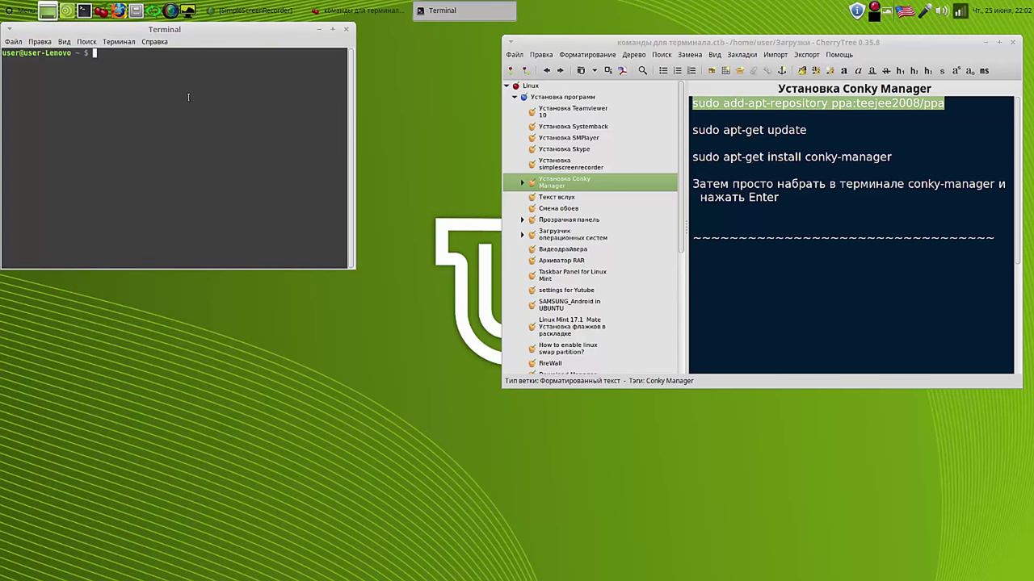
# Step: Paste and run the add-apt-repository ppa:teejee2008/ppa command, entering the password
pyautogui.rightClick(188, 97)
pyautogui.click(222, 142)
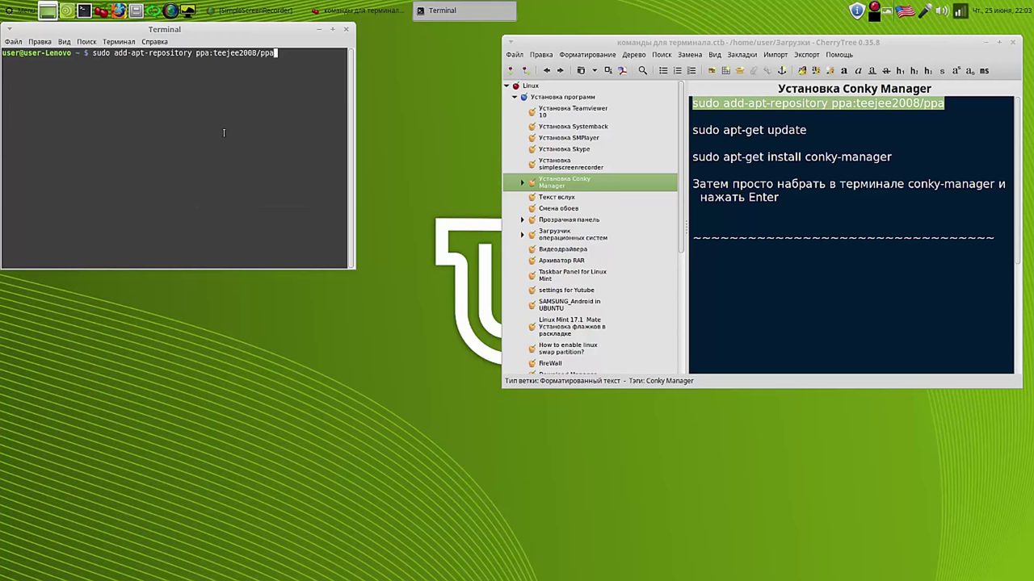
pyautogui.moveTo(276, 30); pyautogui.dragTo(382, 47)
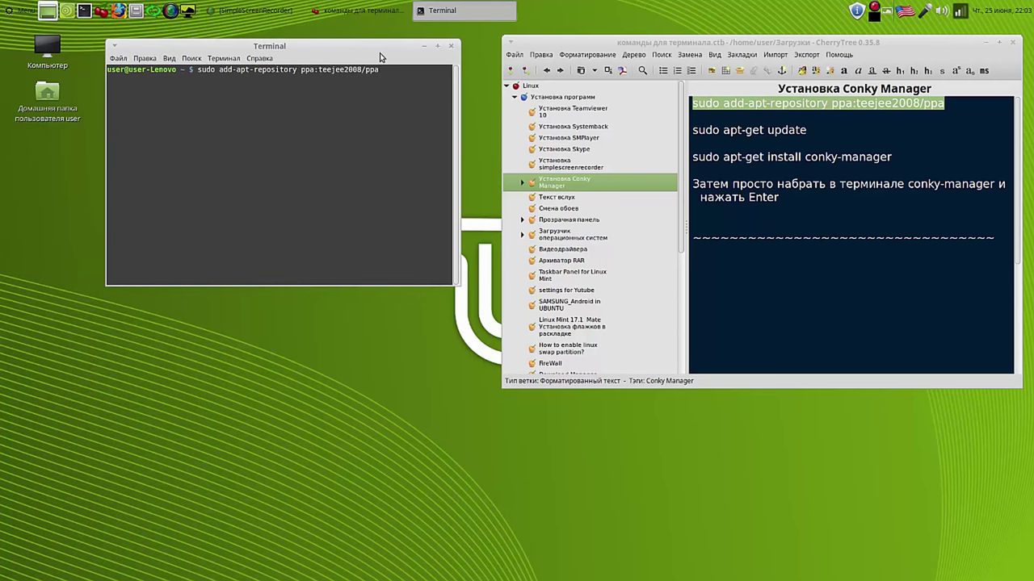
pyautogui.press('Return')
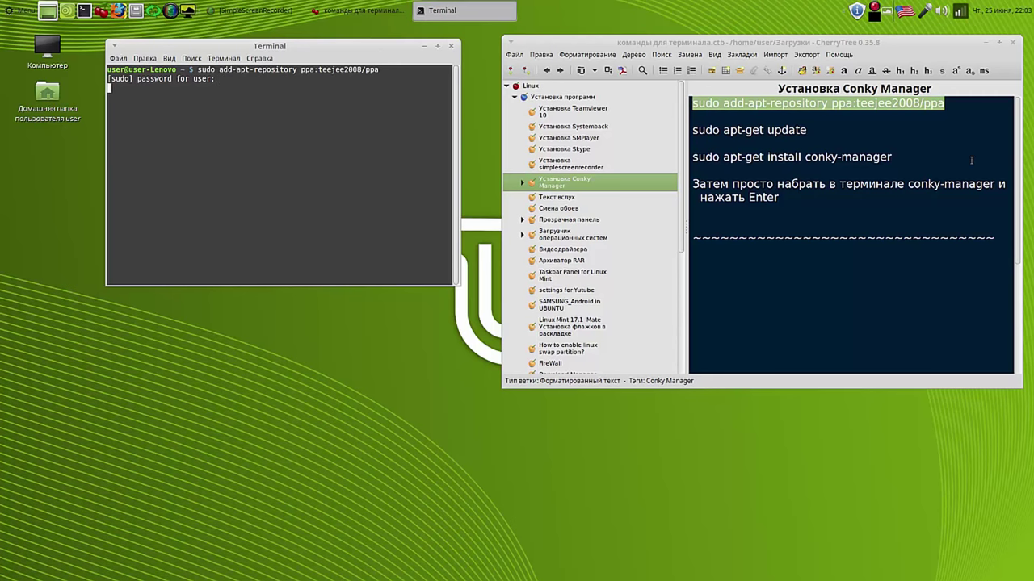
pyautogui.press('Return')
# Step: Confirm adding the PPA and run the copied 'sudo apt-get update' command
pyautogui.click(808, 130)
pyautogui.moveTo(808, 130); pyautogui.dragTo(692, 131)
pyautogui.rightClick(692, 131)
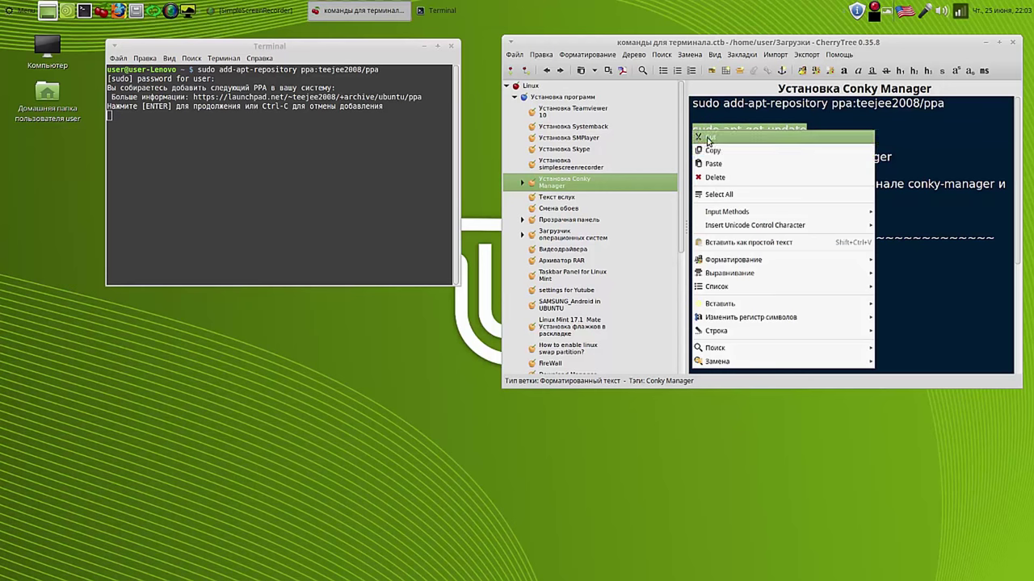
pyautogui.click(713, 152)
pyautogui.click(404, 131)
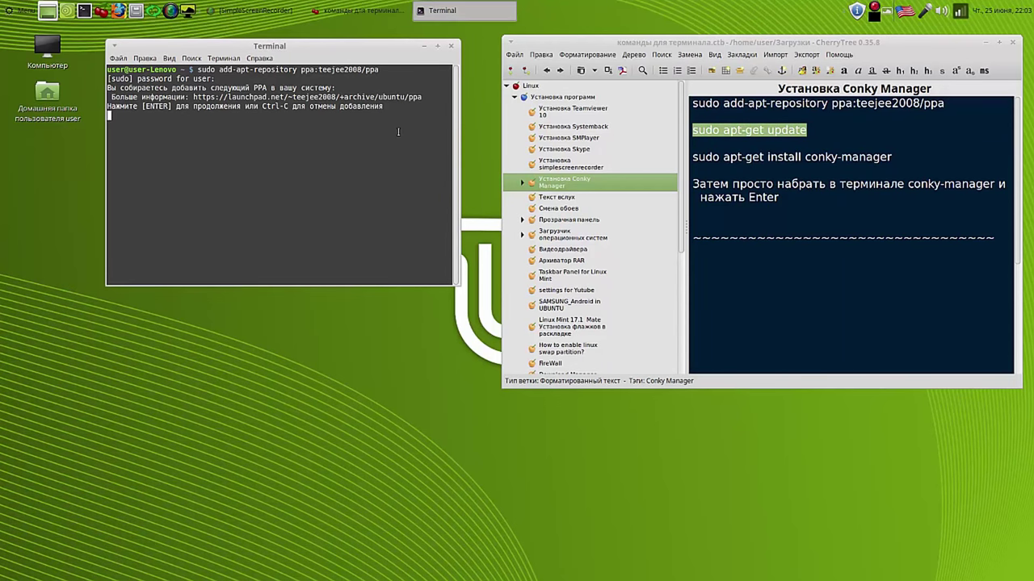
pyautogui.press('Return')
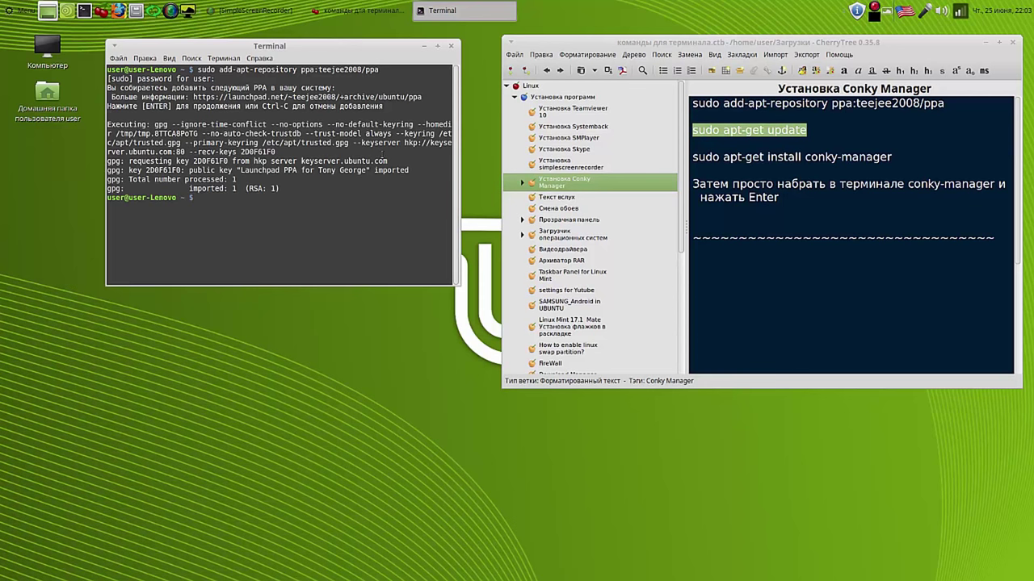
pyautogui.rightClick(218, 209)
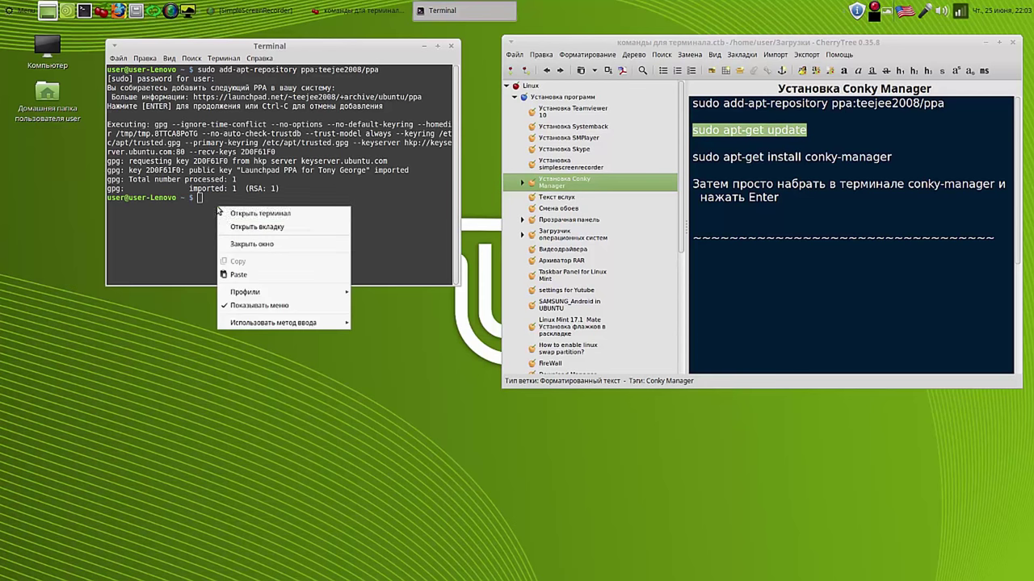
pyautogui.click(239, 274)
pyautogui.press('Return')
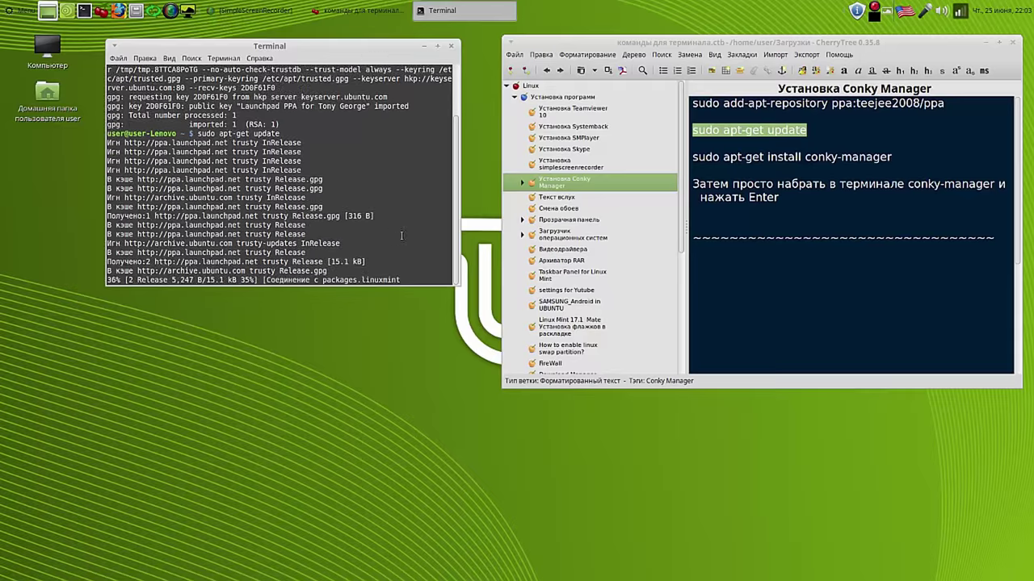
# Step: Run 'sudo apt-get install conky-manager' and answer y to start downloading it
pyautogui.click(891, 159)
pyautogui.tripleClick(891, 159)
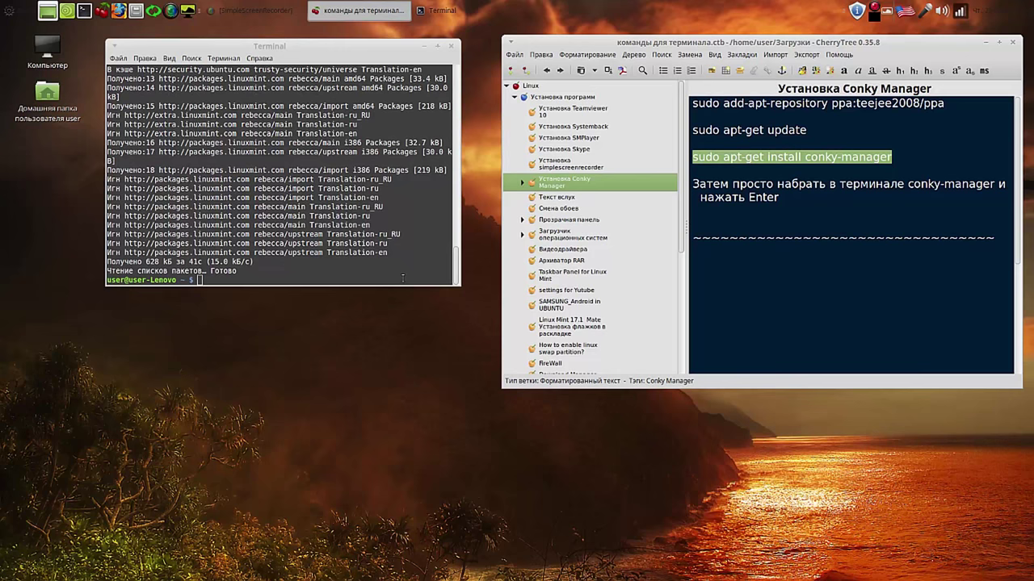
pyautogui.rightClick(199, 281)
pyautogui.click(232, 345)
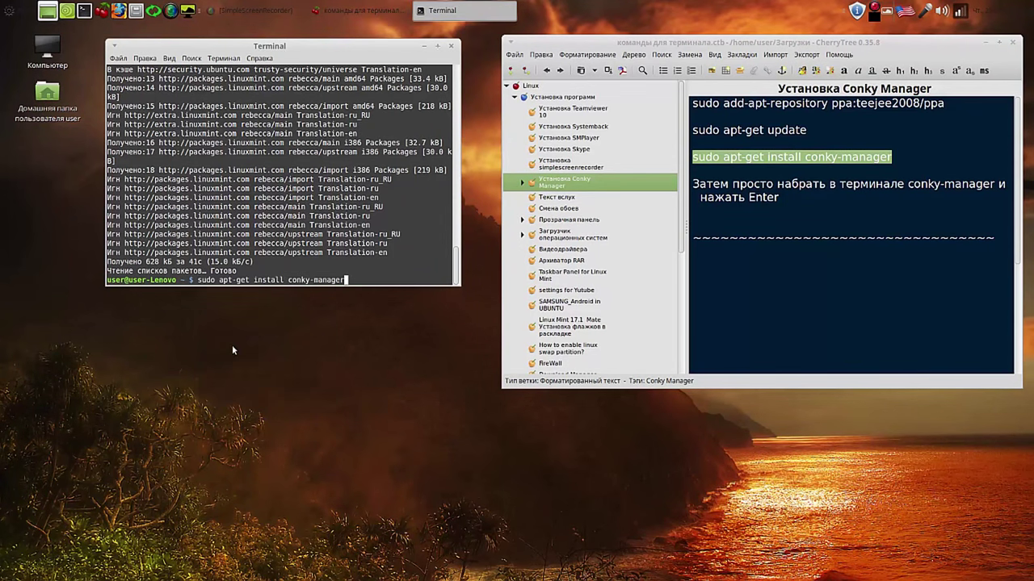
pyautogui.press('Return')
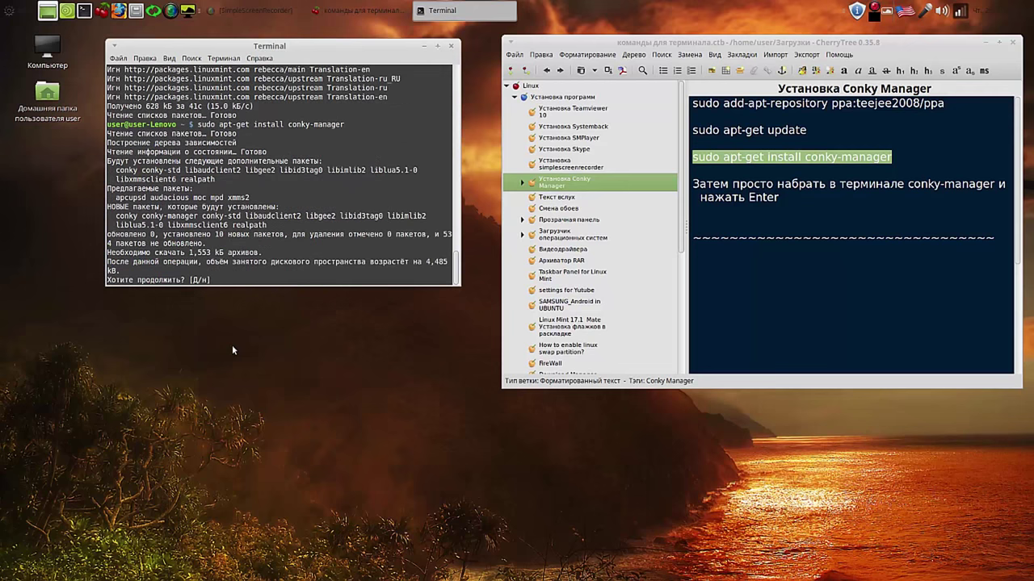
pyautogui.write('y')
pyautogui.press('Return')
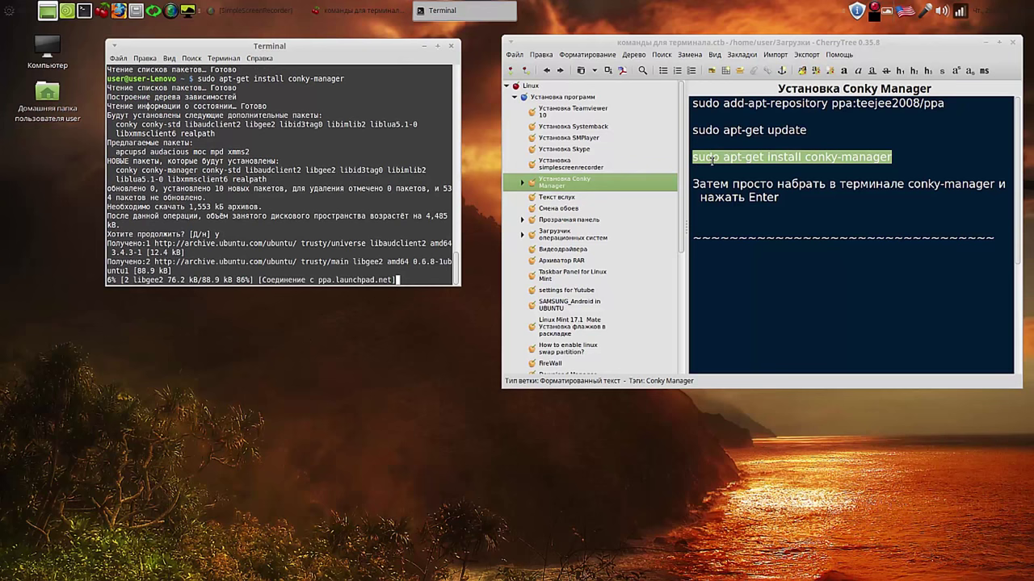
pyautogui.click(524, 185)
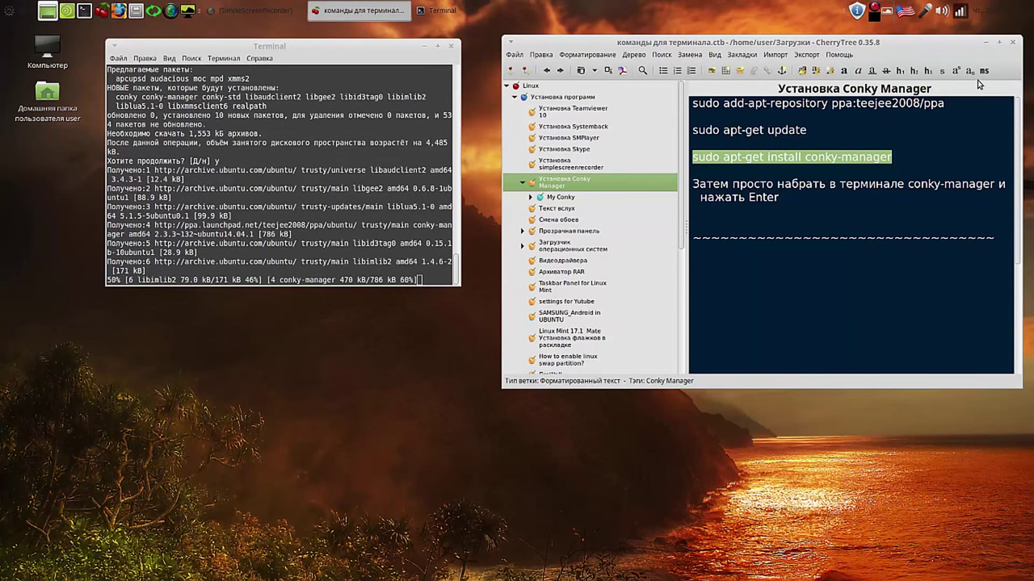
pyautogui.click(119, 9)
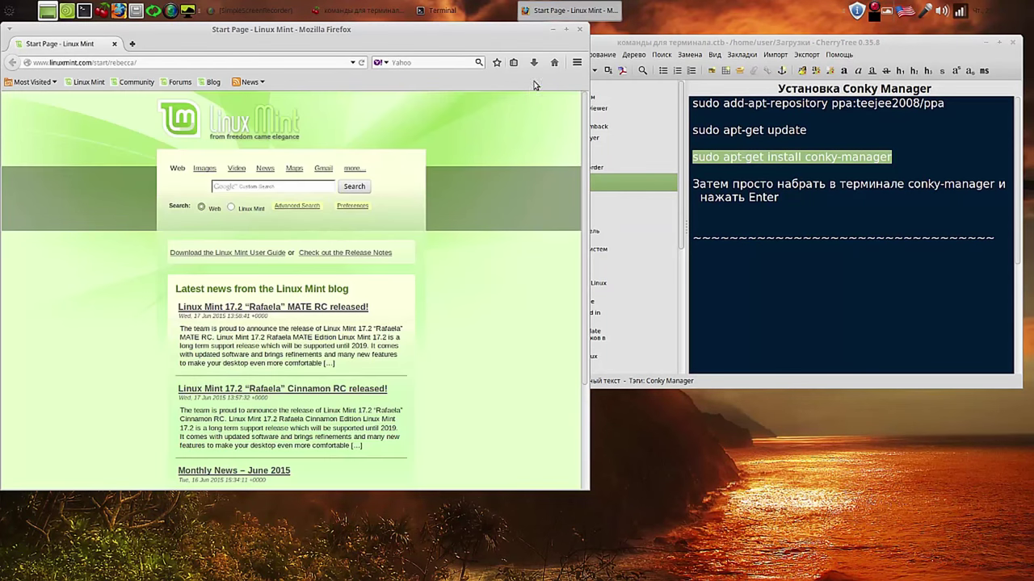
# Step: Reopen the YouTube channel from history and play the Systemback in Linux video
pyautogui.click(576, 64)
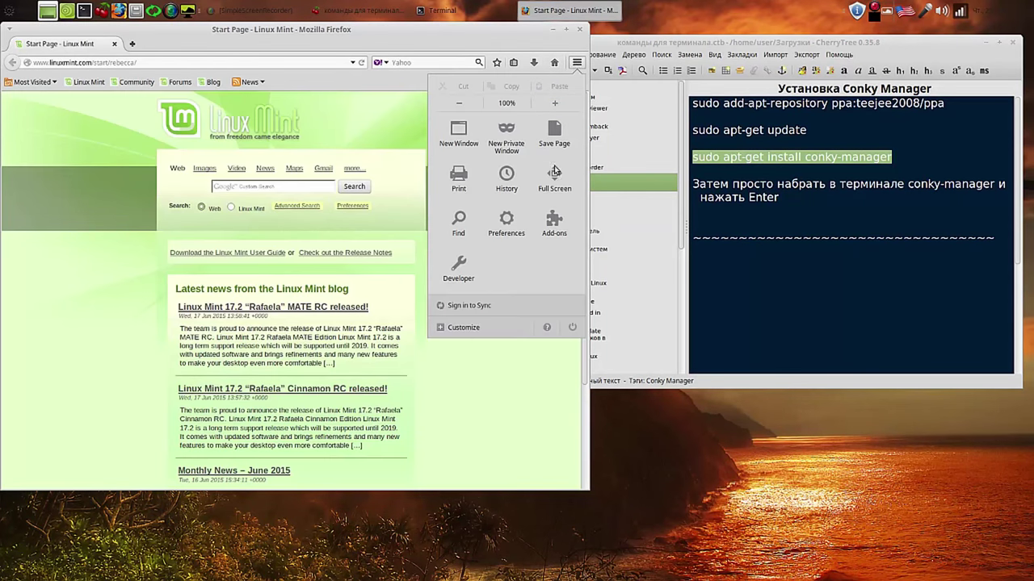
pyautogui.click(507, 182)
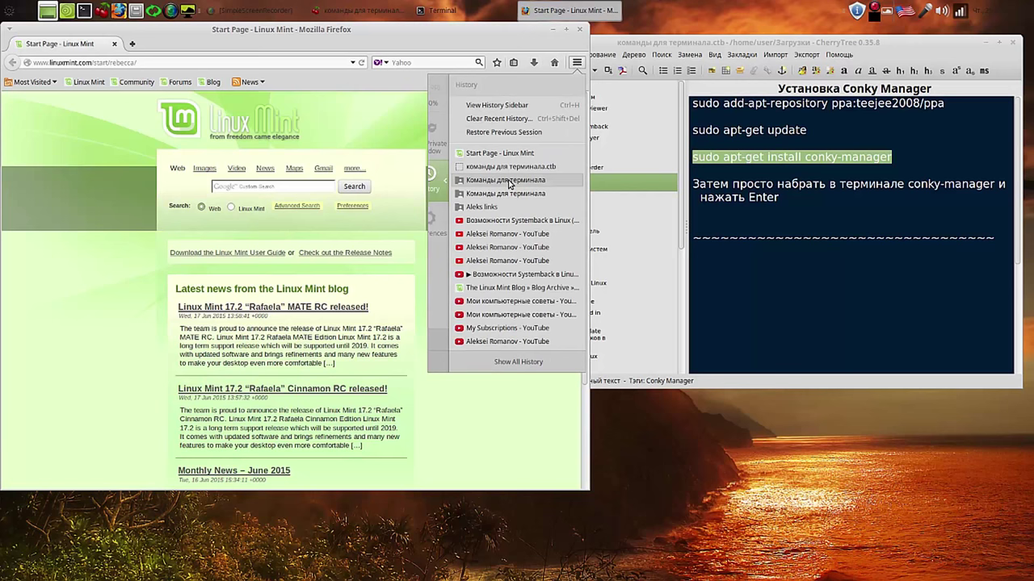
pyautogui.click(501, 234)
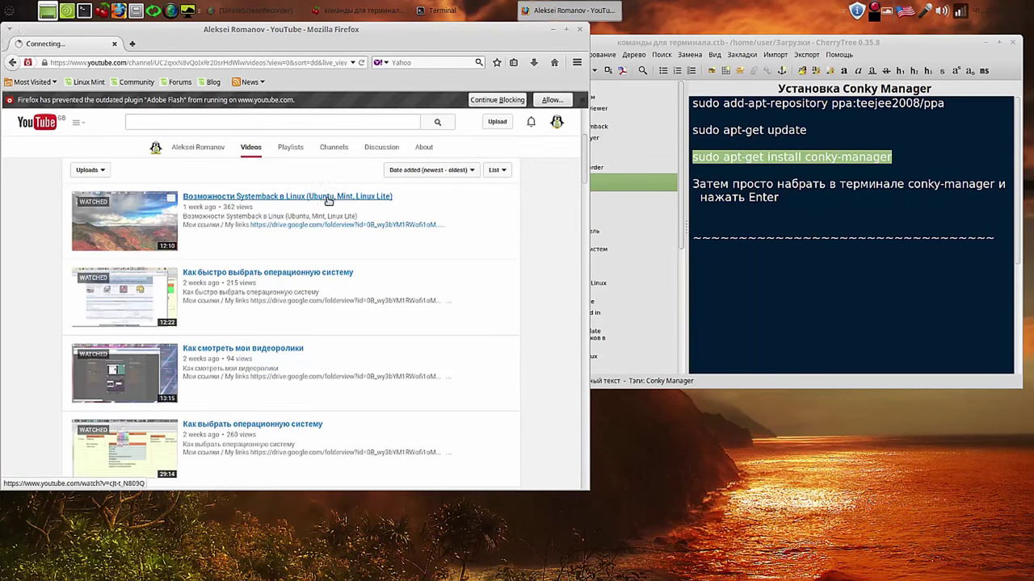
pyautogui.click(328, 198)
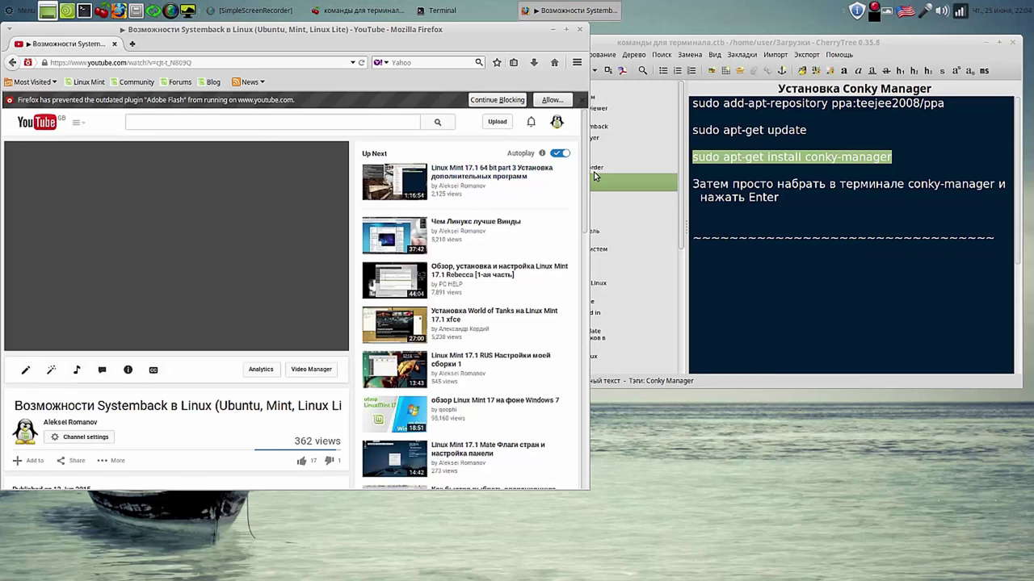
# Step: Open the drive.google.com links folder from the video description in a new tab
pyautogui.scroll(-1, 585, 193)
pyautogui.scroll(-3, 585, 194)
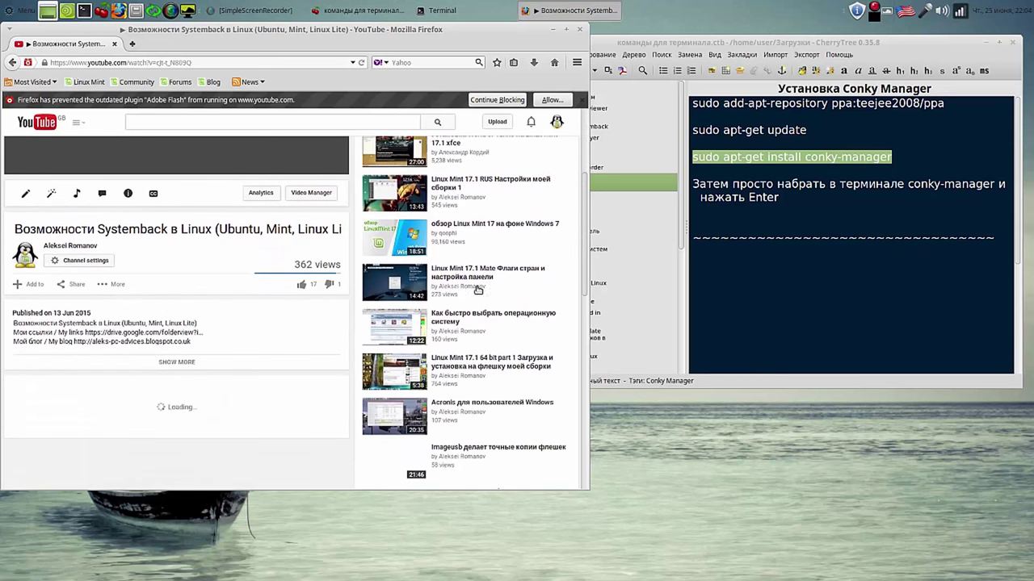
pyautogui.click(164, 335)
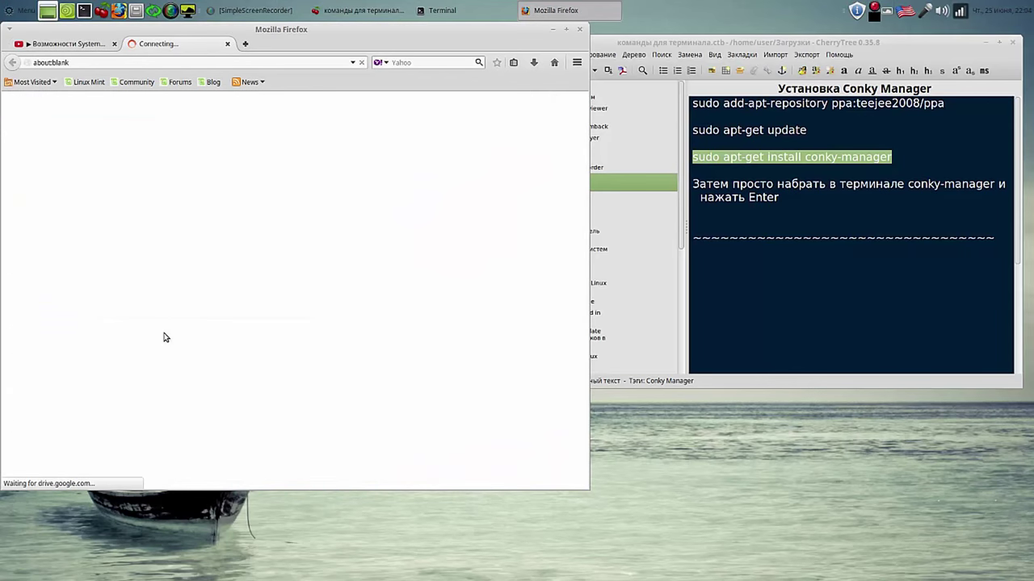
pyautogui.click(90, 43)
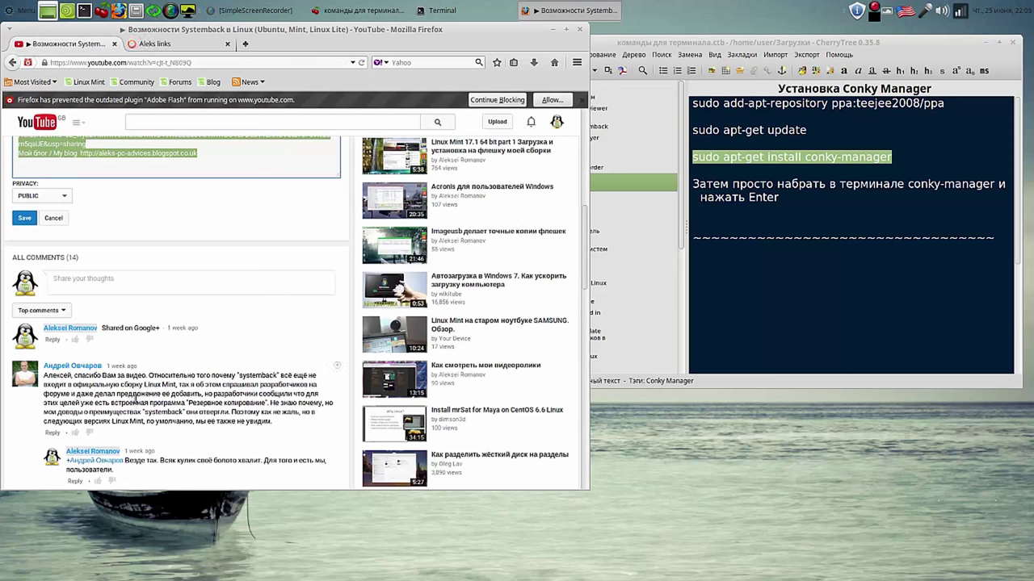
pyautogui.click(53, 218)
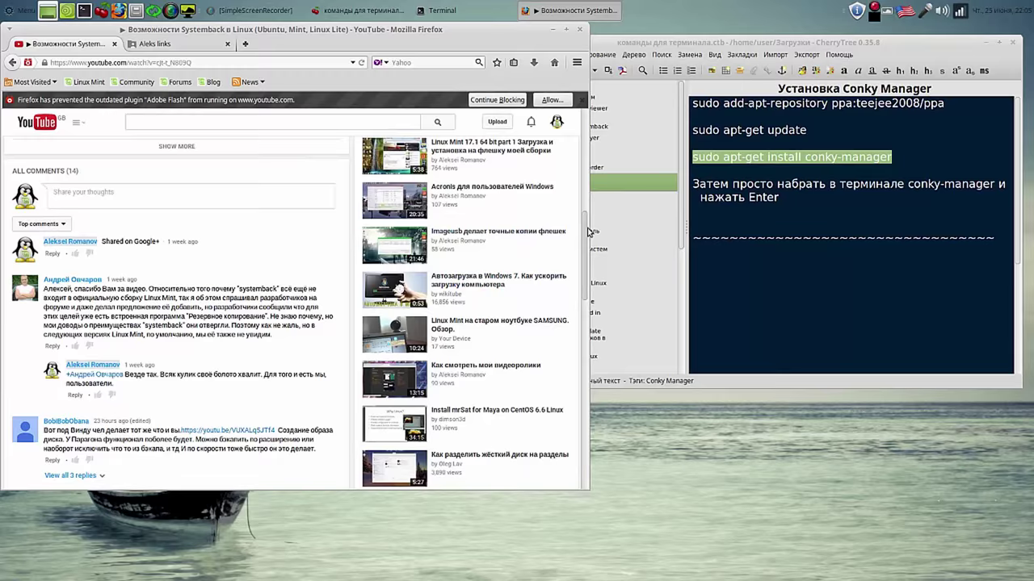
pyautogui.moveTo(586, 235); pyautogui.dragTo(587, 185)
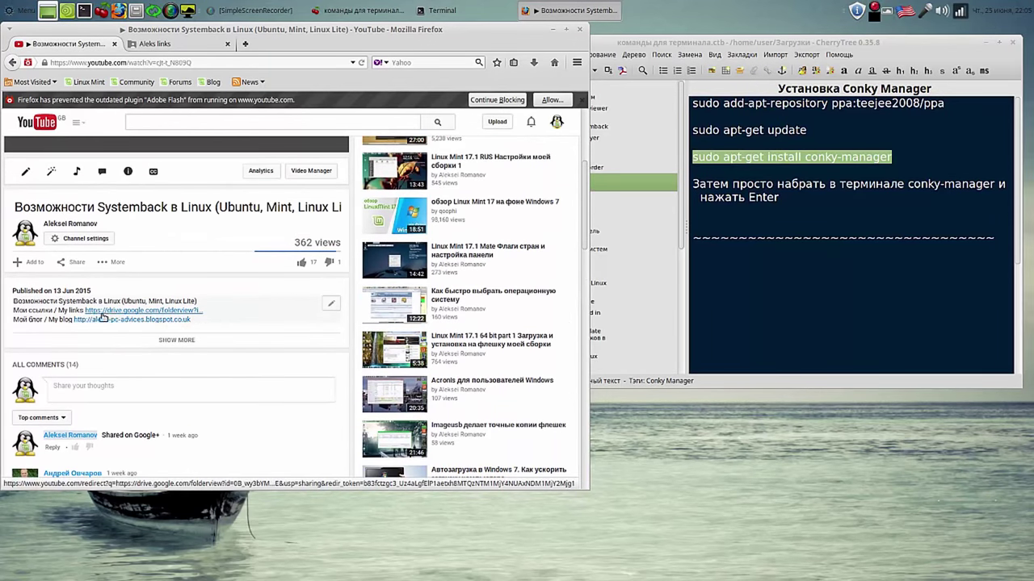
pyautogui.click(176, 45)
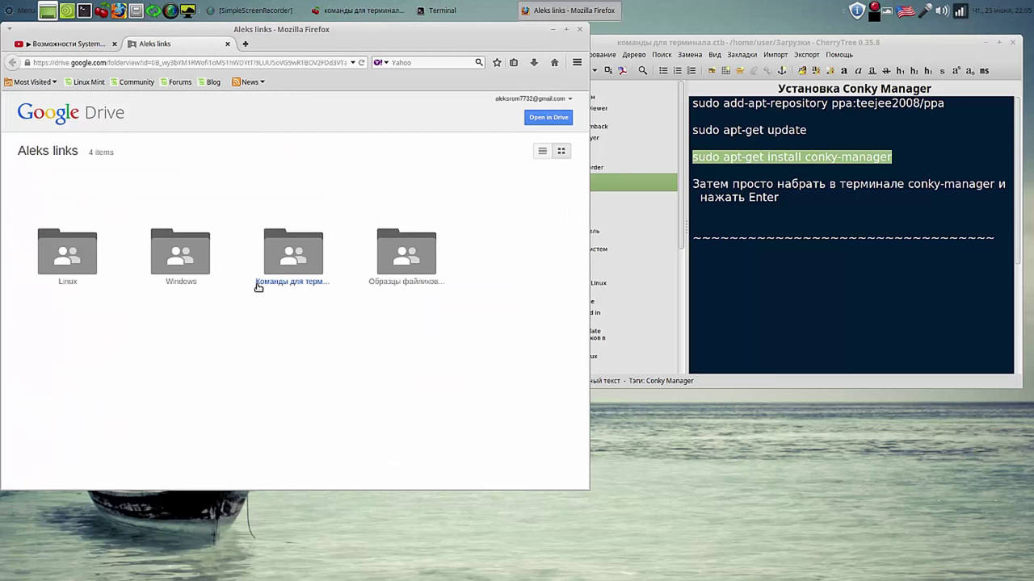
# Step: Download conky.7z from Google Drive's Linux > Проги для Linux folder, saving it to disk
pyautogui.click(74, 260)
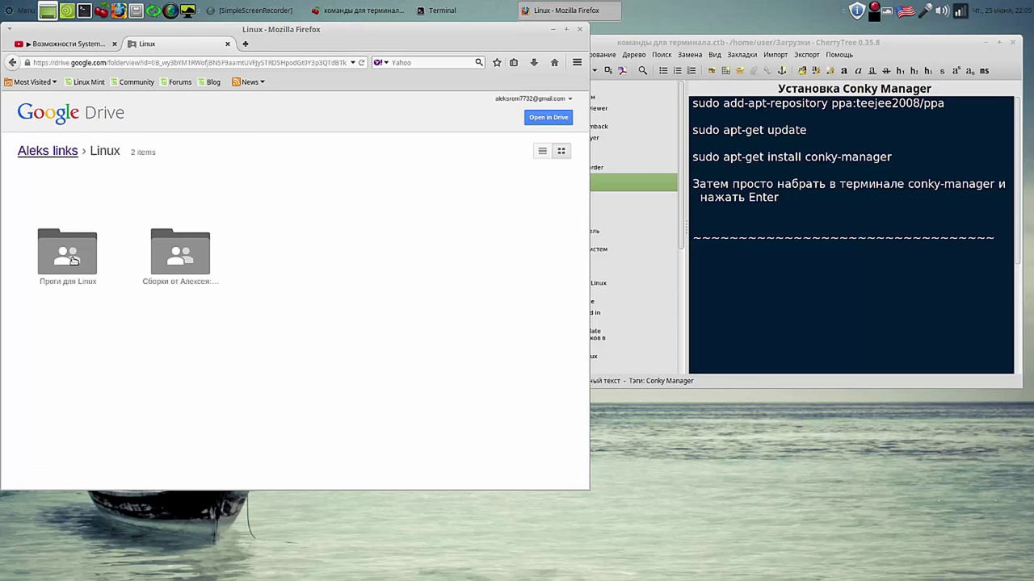
pyautogui.click(74, 260)
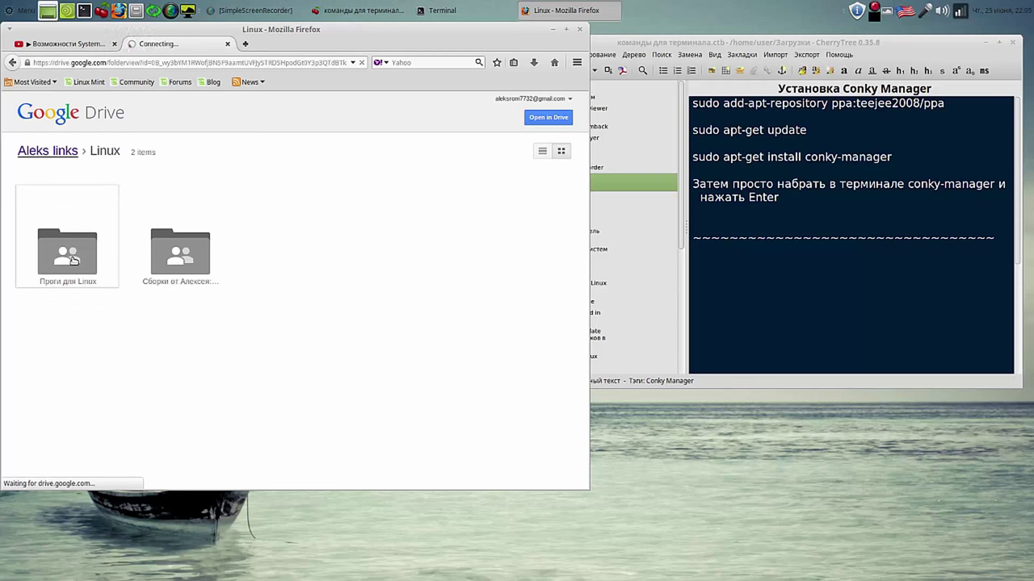
pyautogui.click(533, 152)
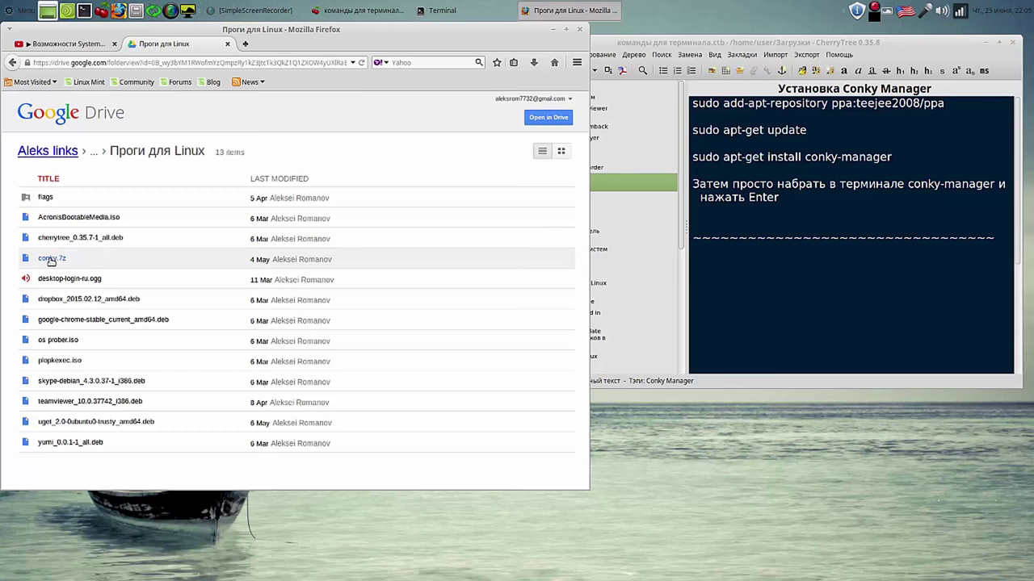
pyautogui.click(51, 259)
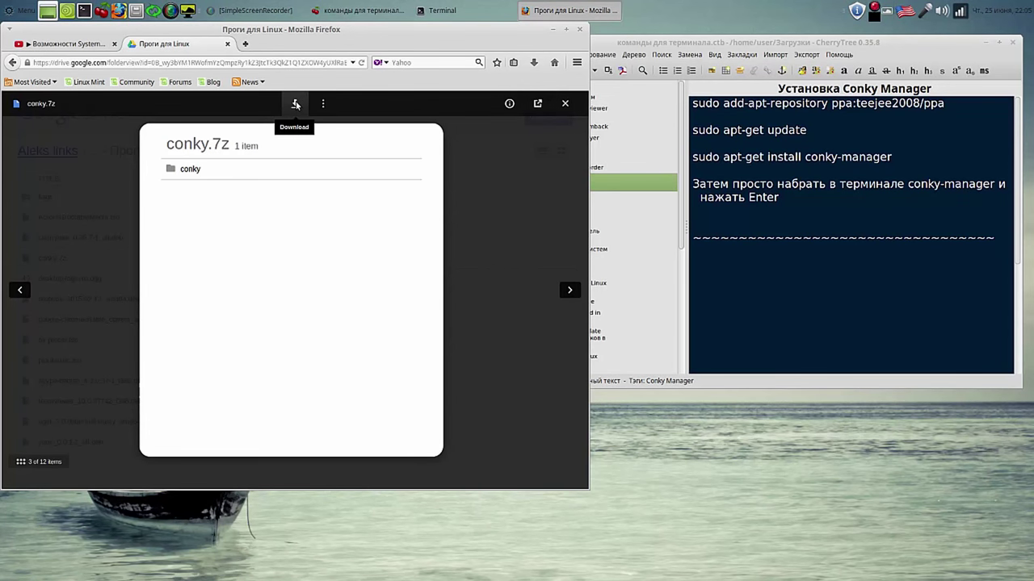
pyautogui.click(296, 104)
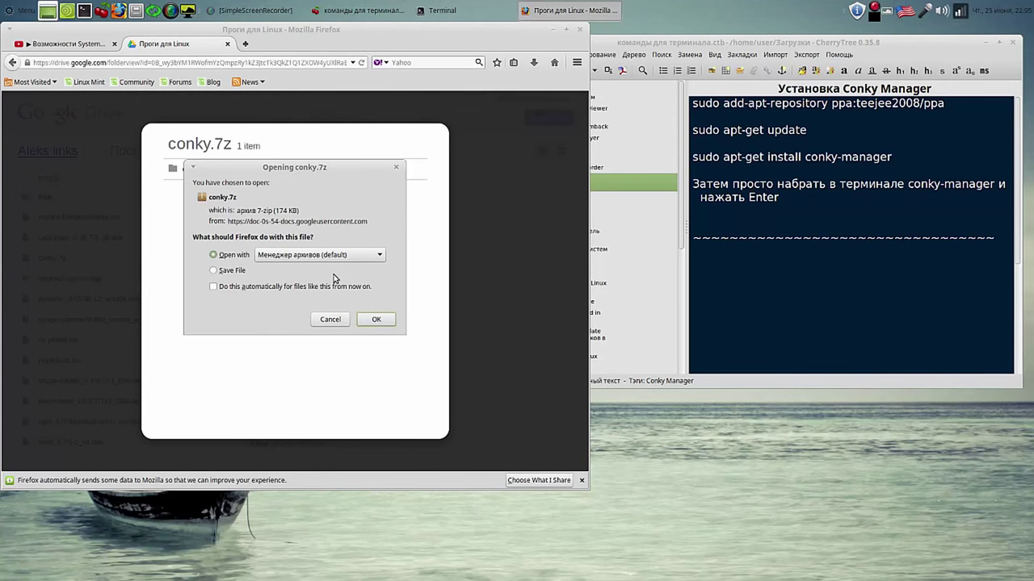
pyautogui.click(214, 270)
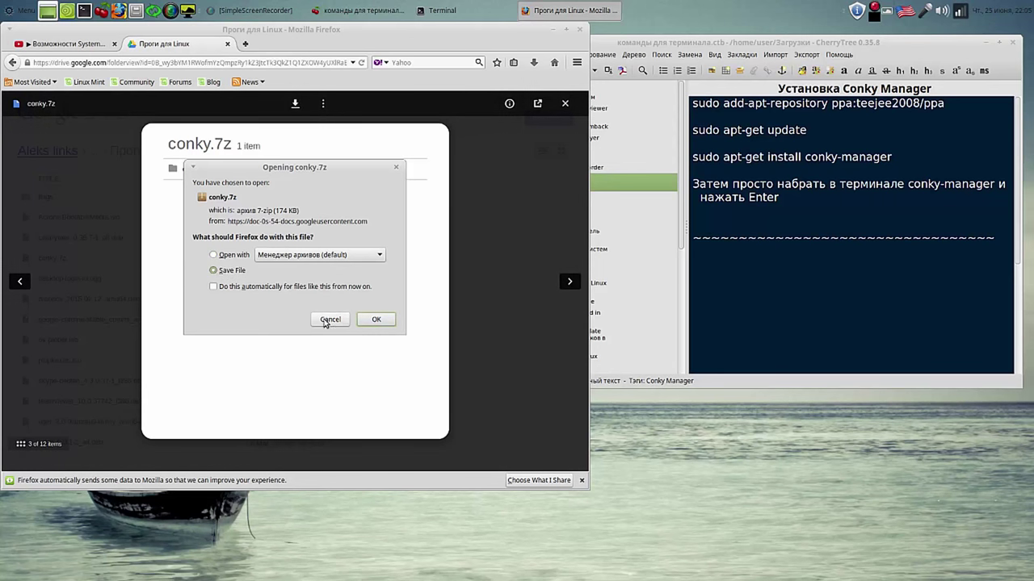
pyautogui.click(376, 320)
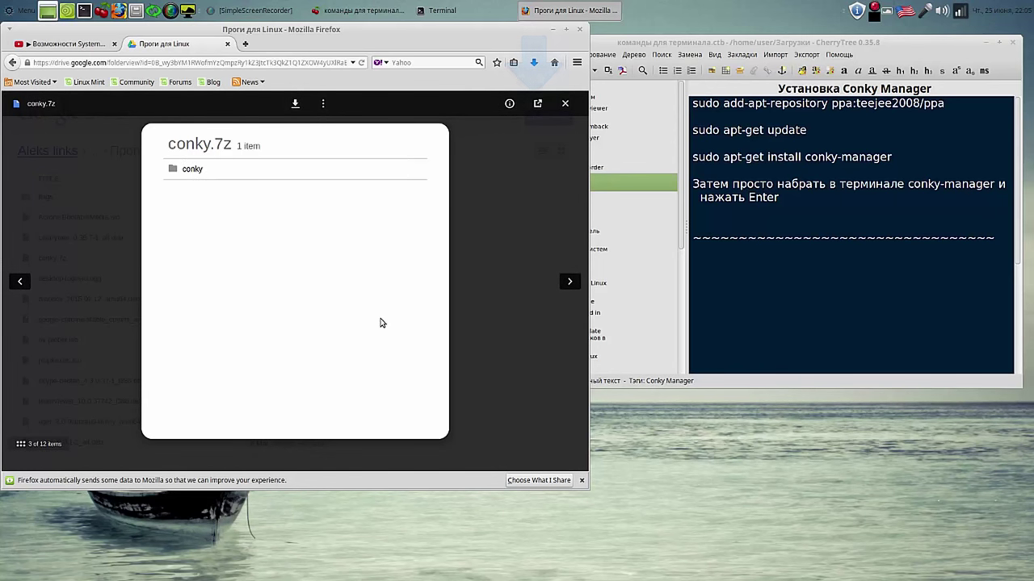
# Step: Show the downloaded conky.7z in its Загрузки folder and minimize the browser
pyautogui.click(565, 104)
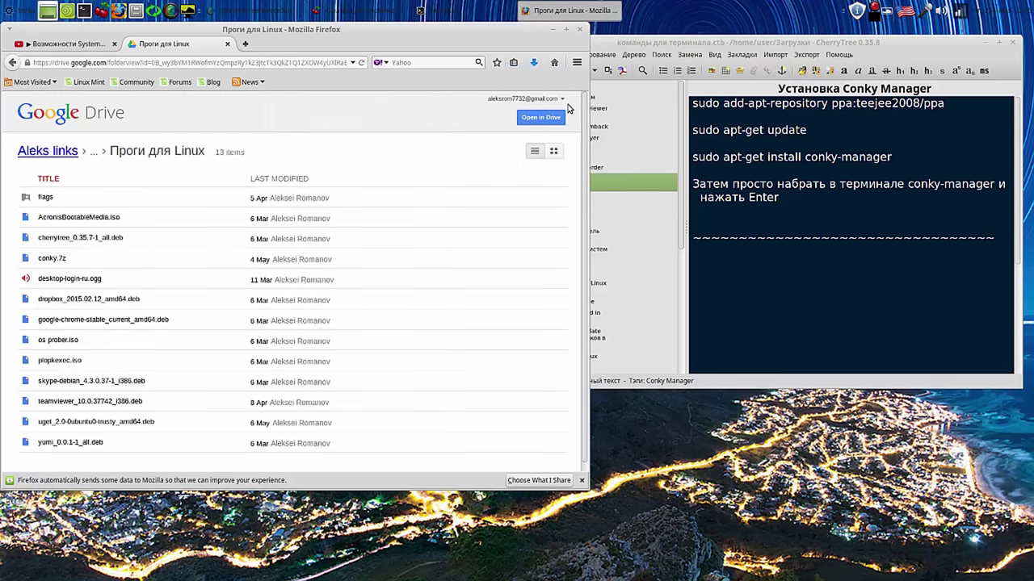
pyautogui.click(533, 63)
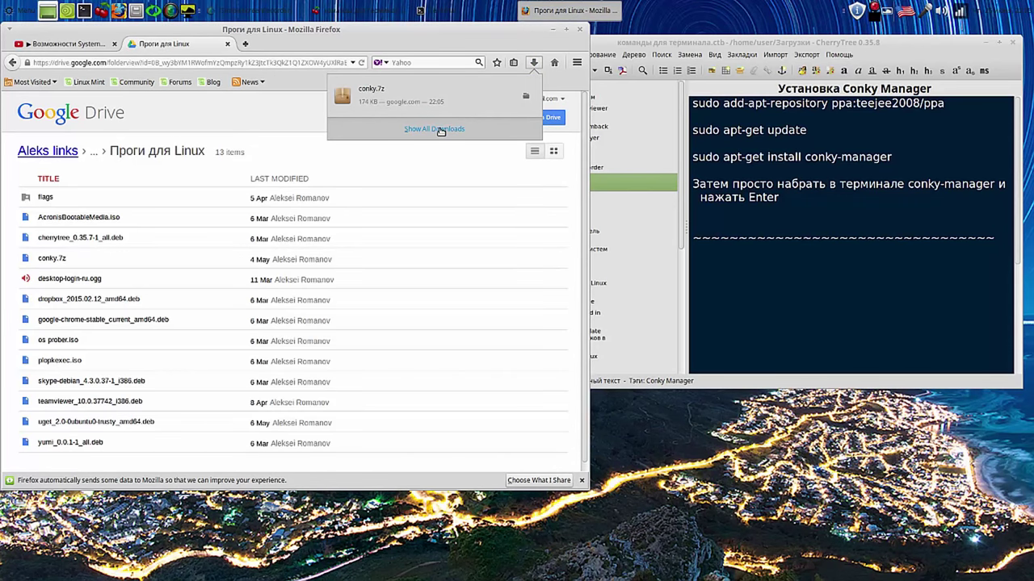
pyautogui.click(525, 96)
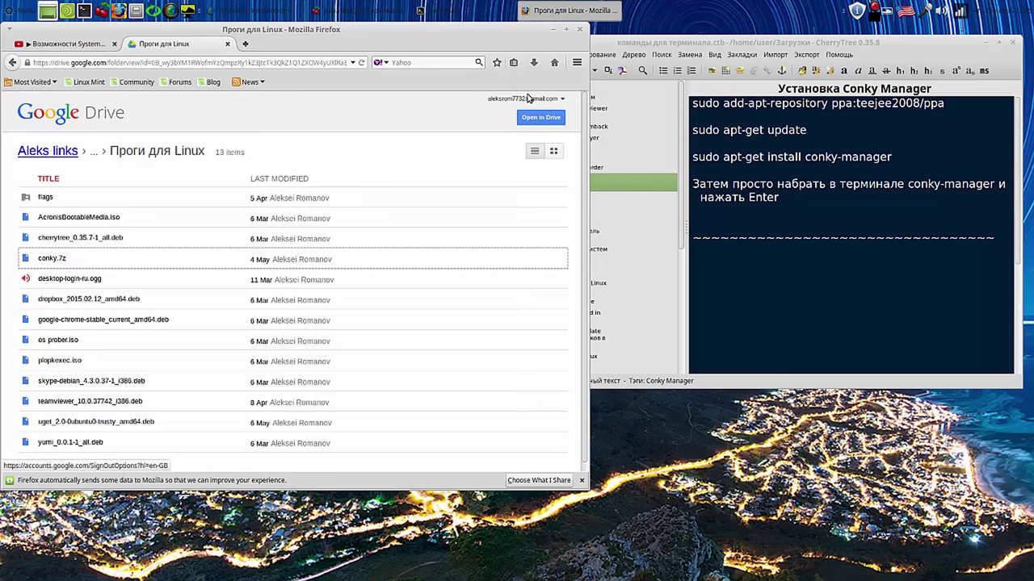
pyautogui.click(552, 30)
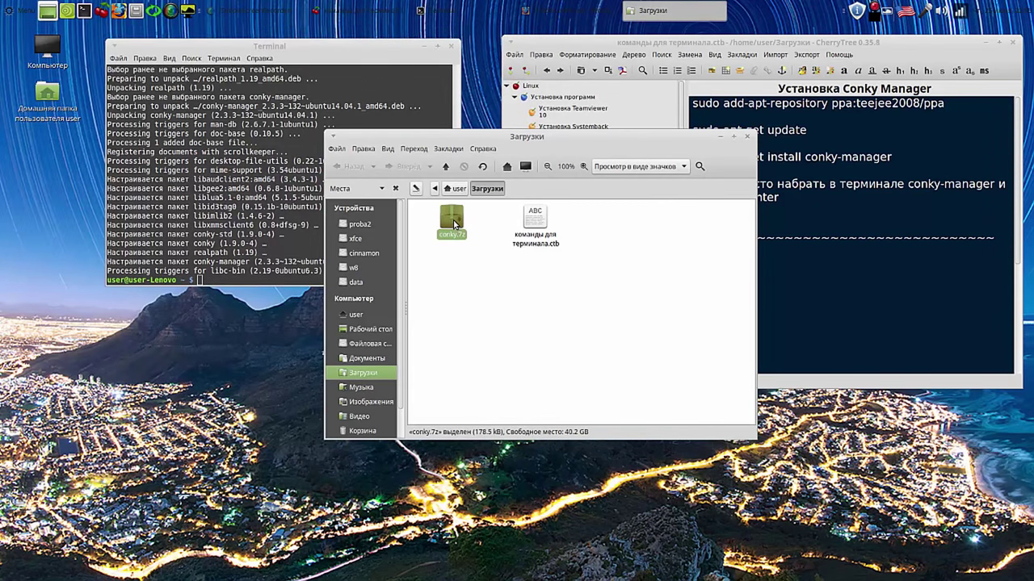
# Step: Extract conky.7z here with Распаковать сюда and open the resulting conky folder
pyautogui.rightClick(455, 225)
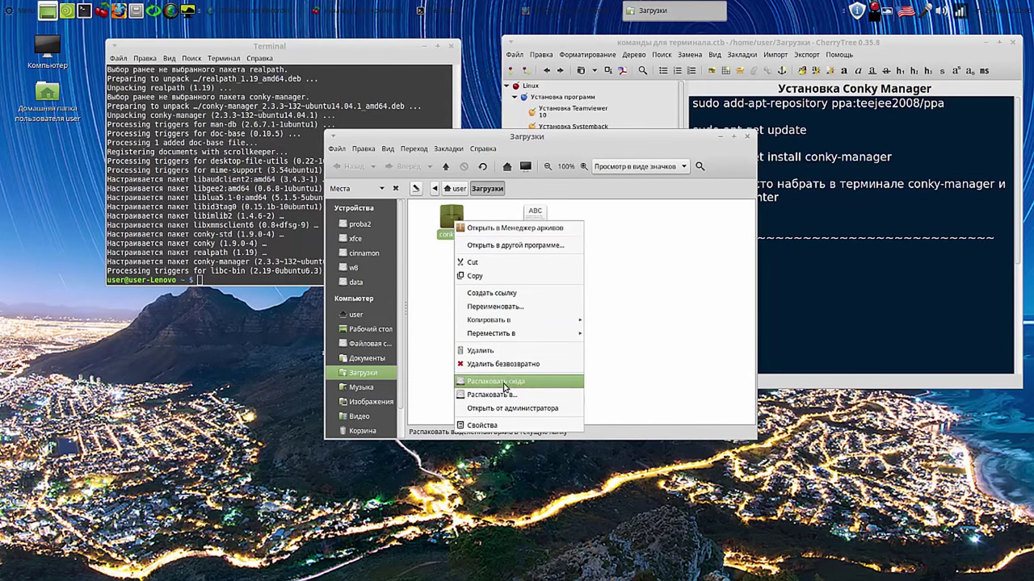
pyautogui.click(505, 381)
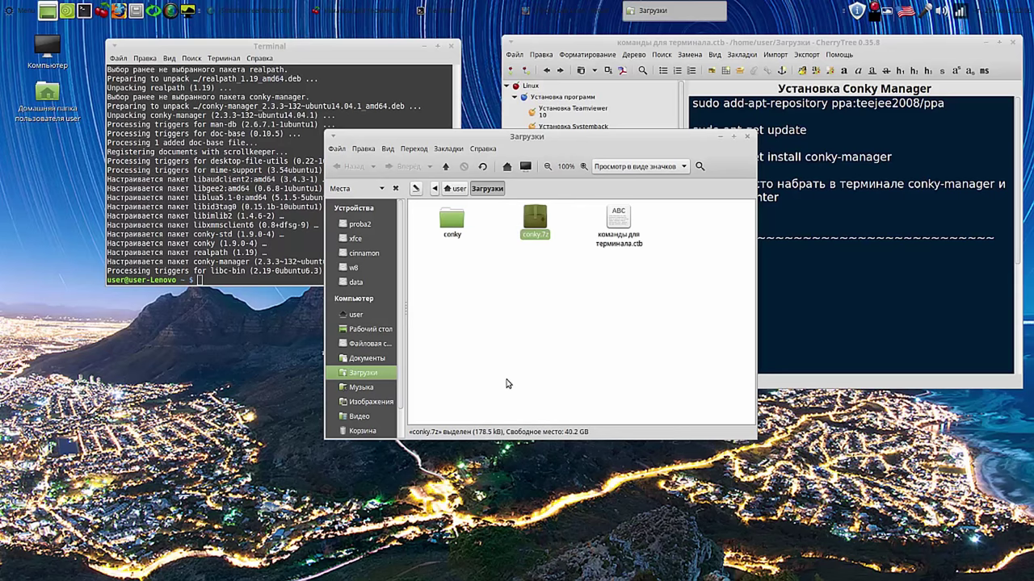
pyautogui.click(458, 226)
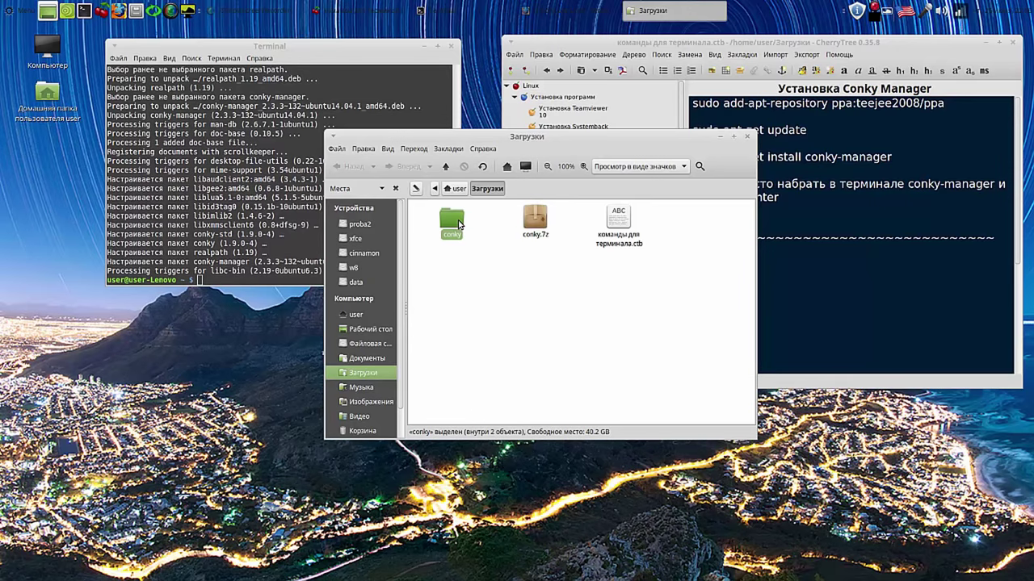
pyautogui.doubleClick(459, 225)
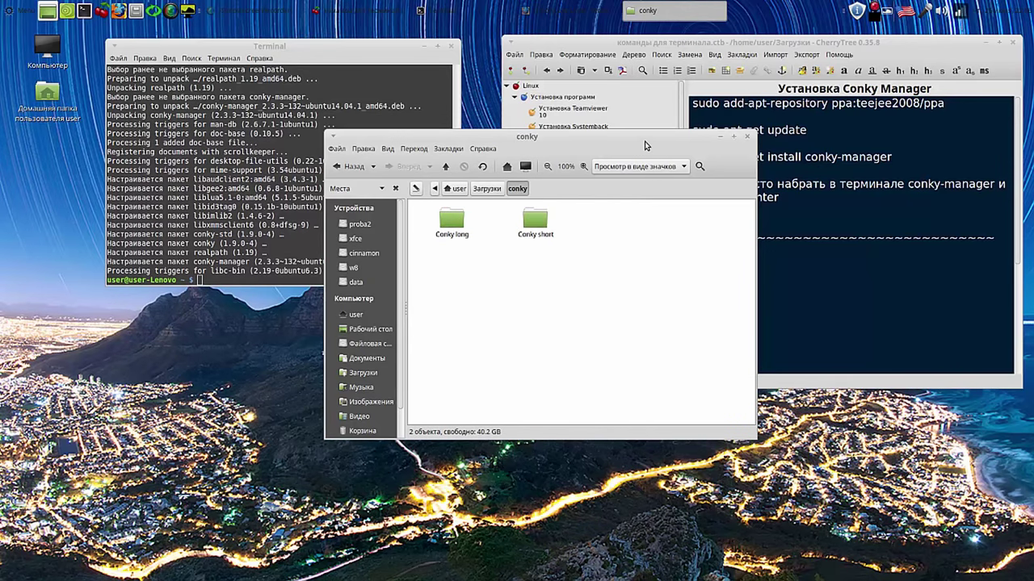
# Step: Move the file manager aside and close the Terminal window
pyautogui.moveTo(645, 145); pyautogui.dragTo(780, 144)
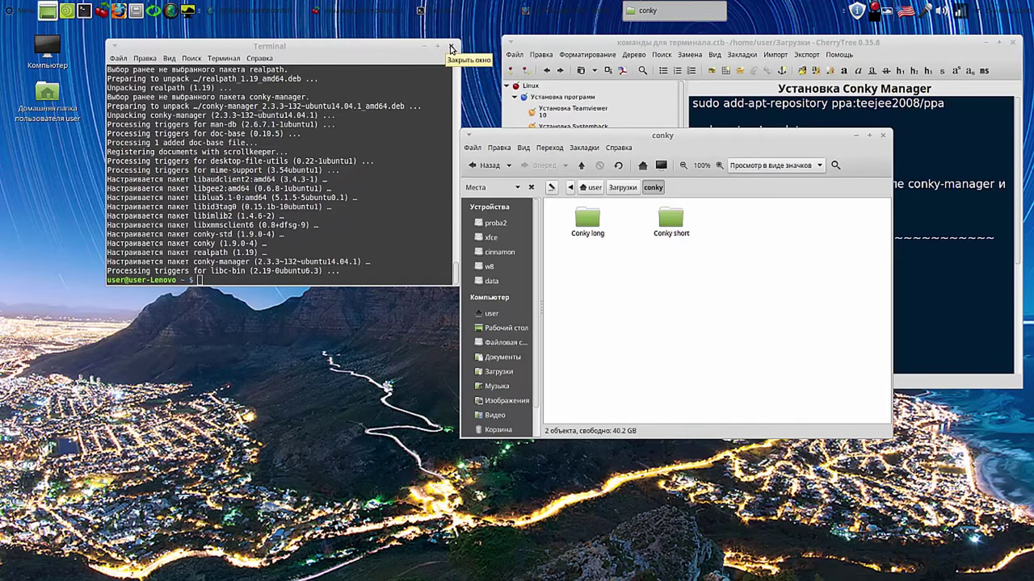
pyautogui.click(451, 48)
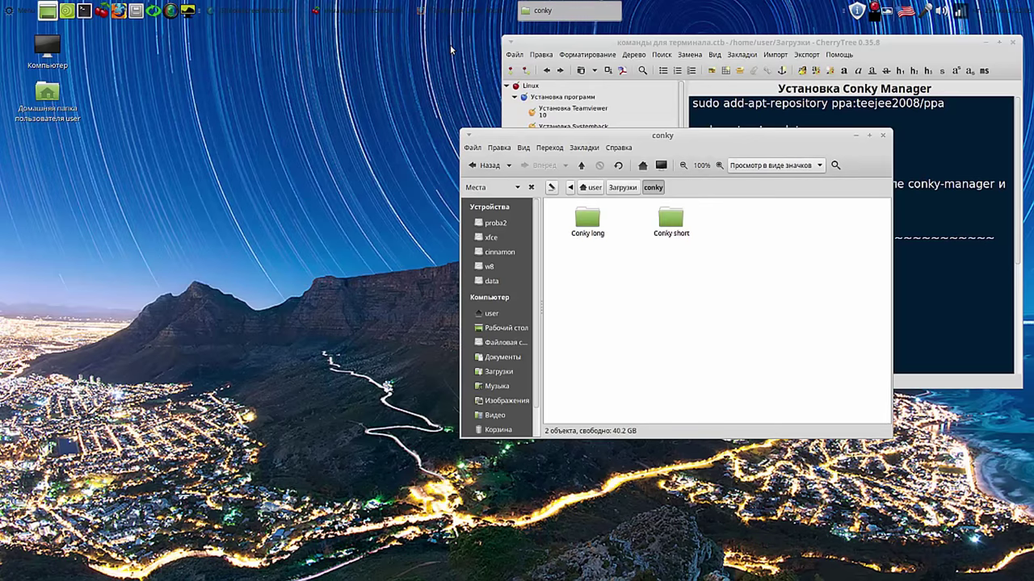
pyautogui.click(10, 12)
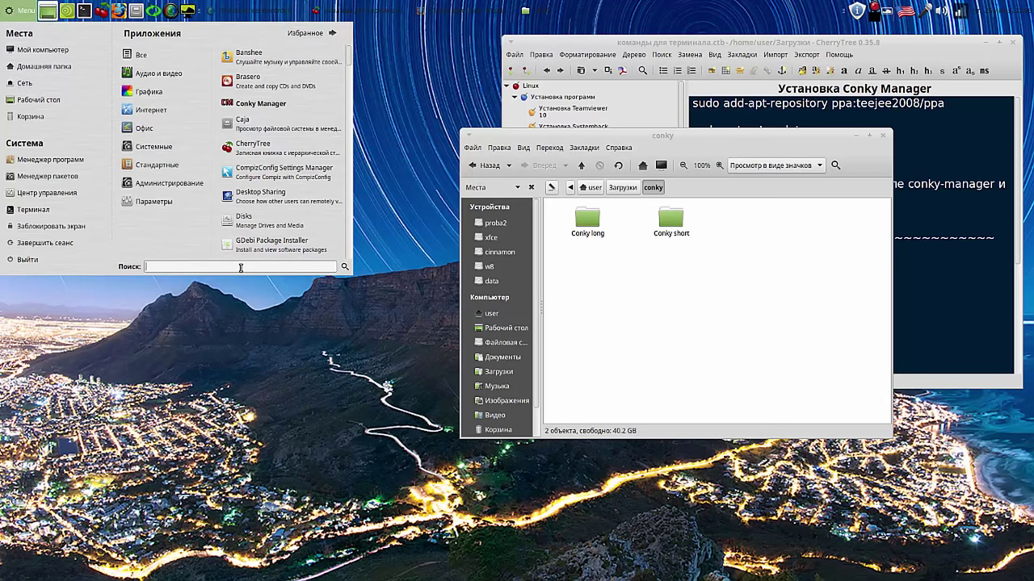
# Step: Search 'con' in the menu, add Conky Manager to the panel and launch it
pyautogui.write('con')
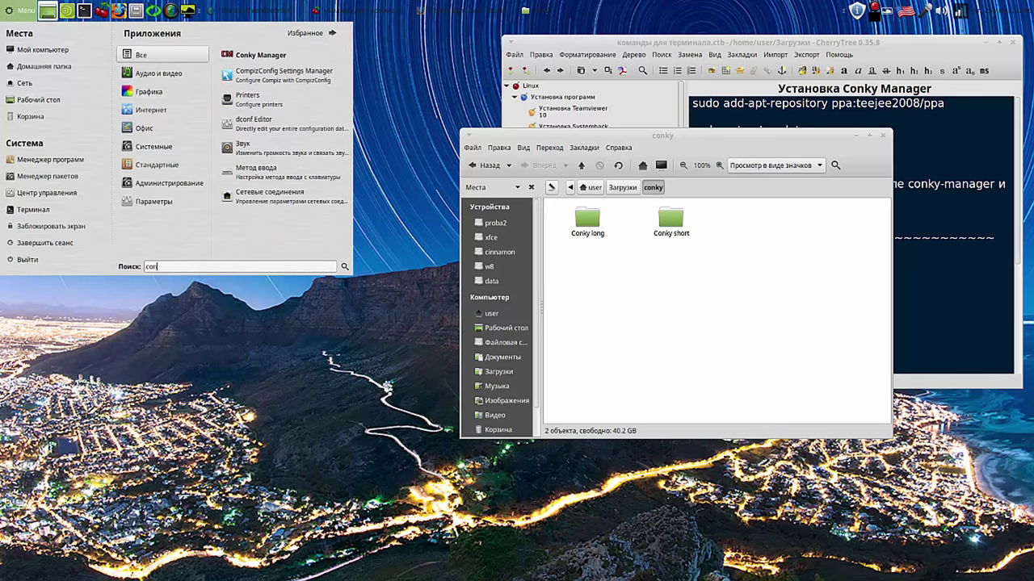
pyautogui.rightClick(301, 58)
pyautogui.click(325, 78)
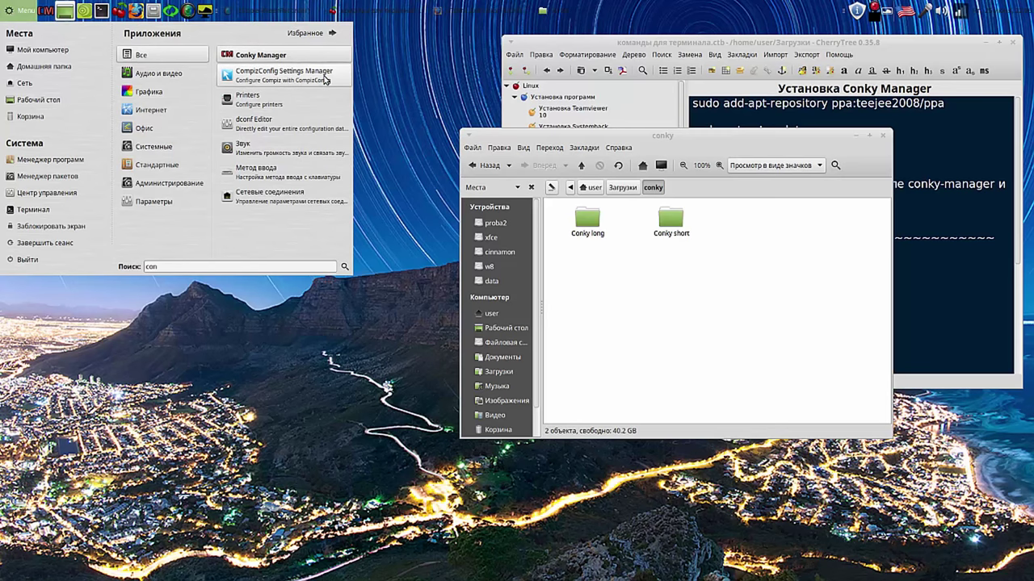
pyautogui.click(273, 56)
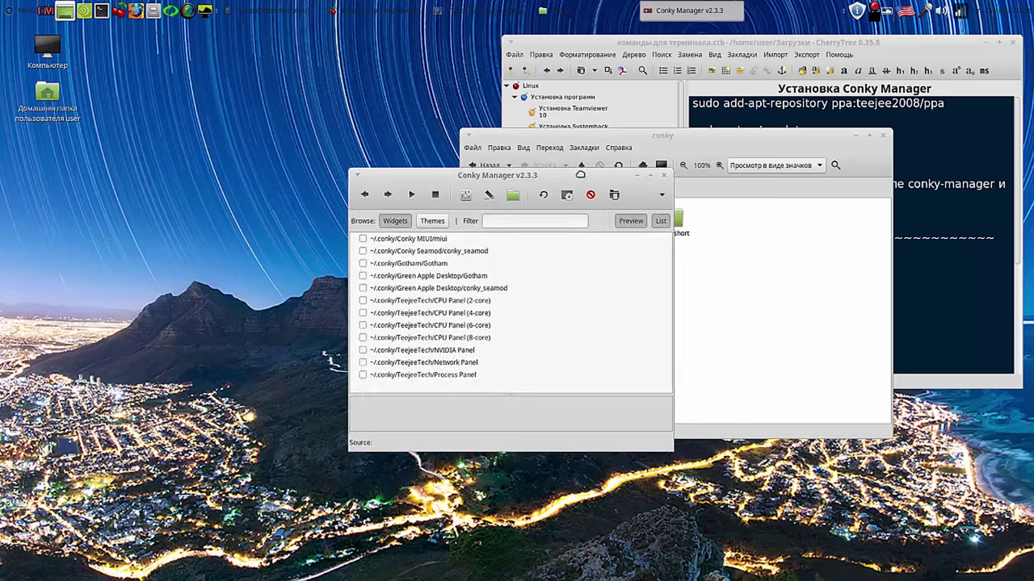
# Step: Bring the conky folder forward and select both Conky long and Conky short
pyautogui.moveTo(565, 174); pyautogui.dragTo(327, 105)
pyautogui.click(551, 216)
pyautogui.moveTo(551, 215); pyautogui.dragTo(748, 260)
# Step: Copy the selected Conky long and Conky short folders
pyautogui.rightClick(671, 225)
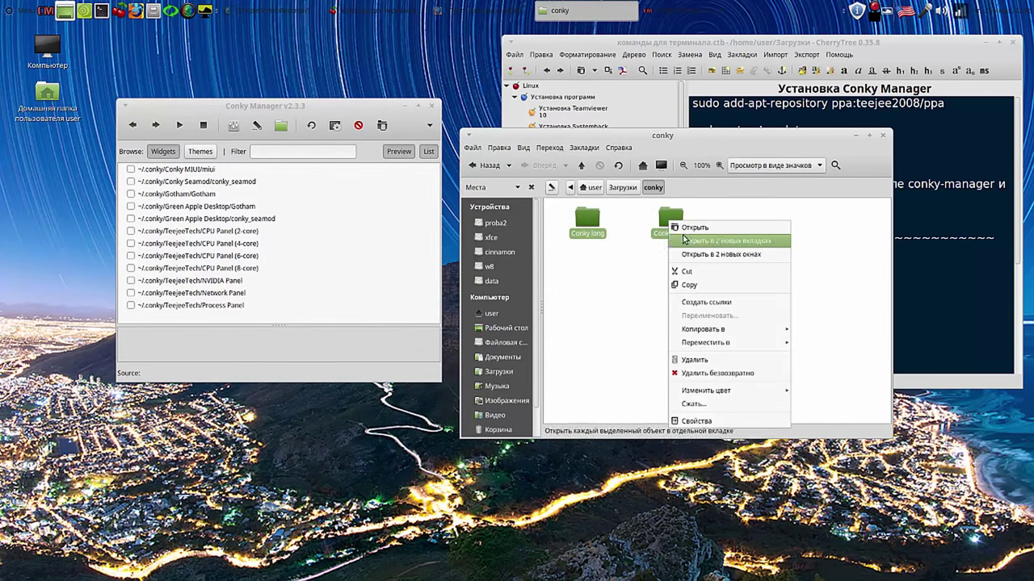
pyautogui.moveTo(711, 331)
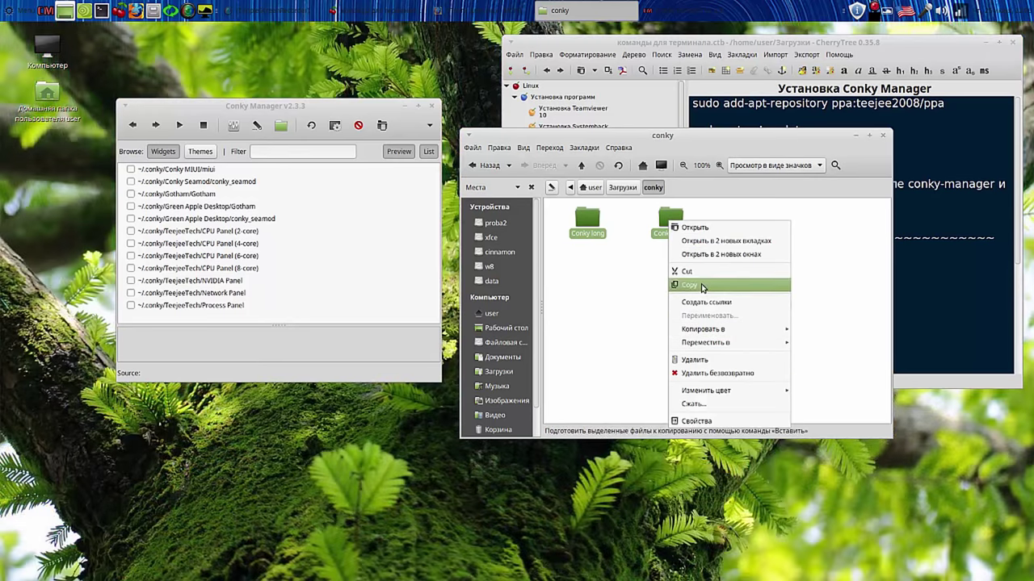
pyautogui.click(700, 287)
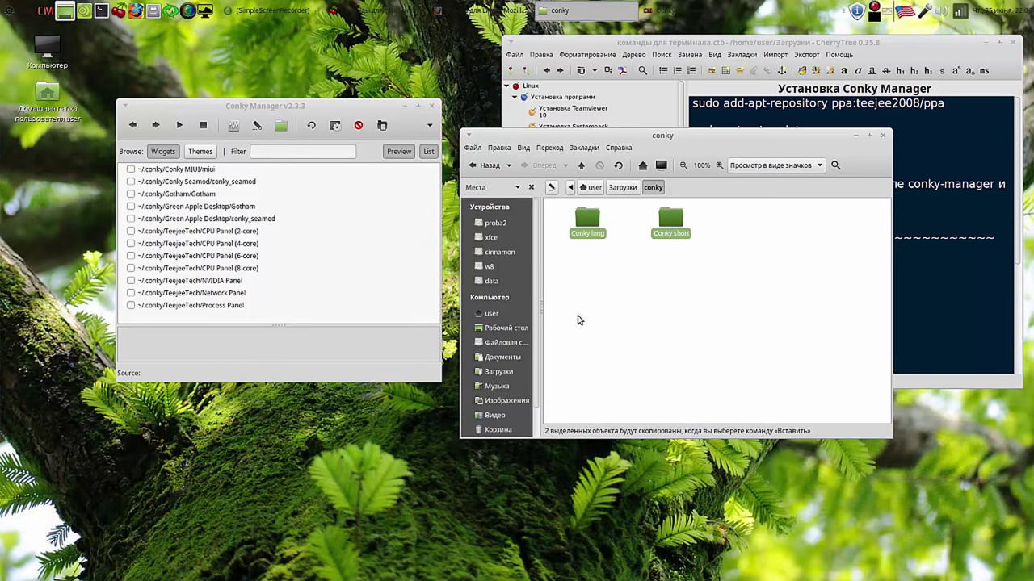
# Step: In the home folder, show hidden items with Ctrl+H and switch to list view
pyautogui.click(491, 314)
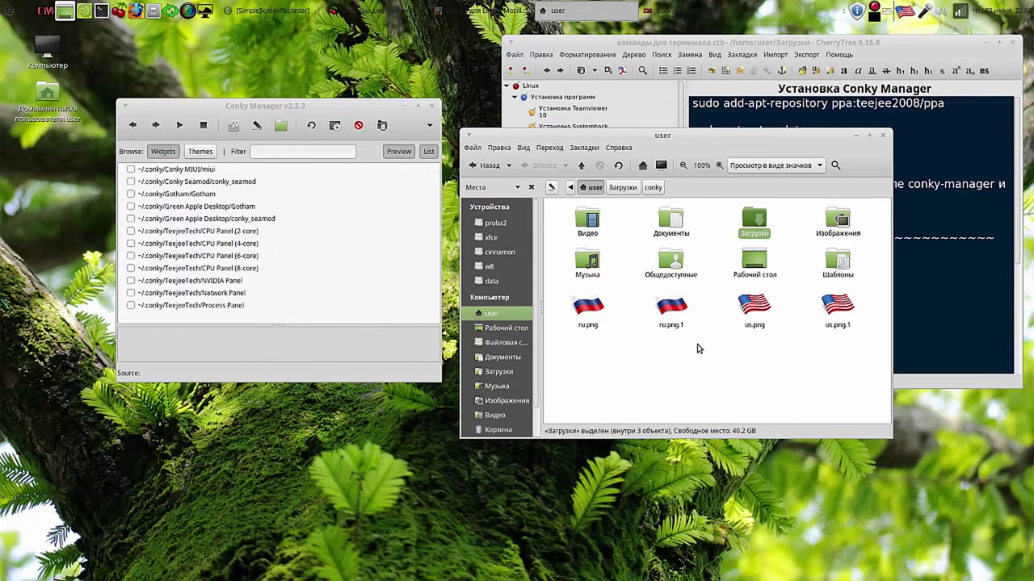
pyautogui.click(720, 356)
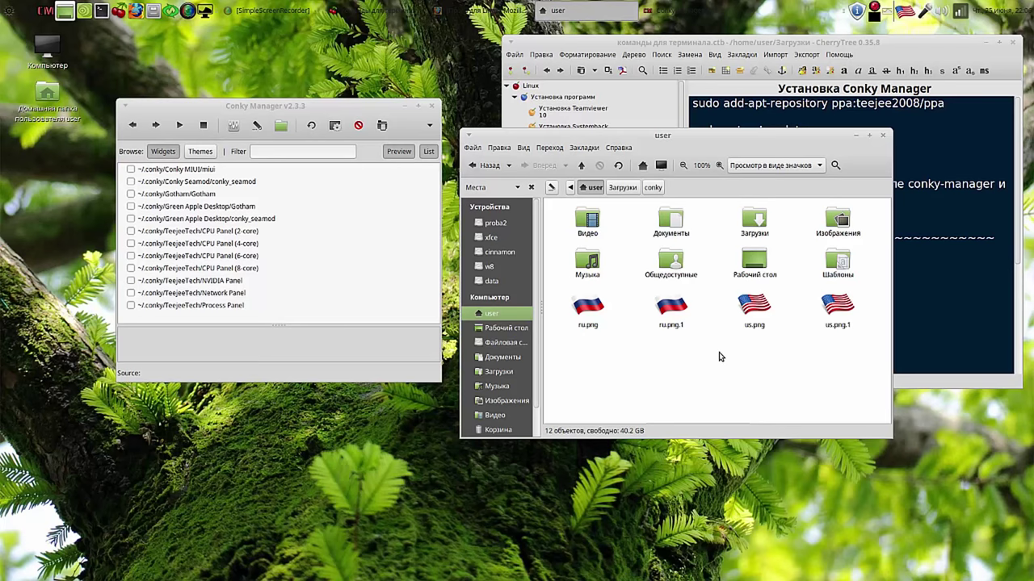
pyautogui.hotkey('ctrl', 'h')
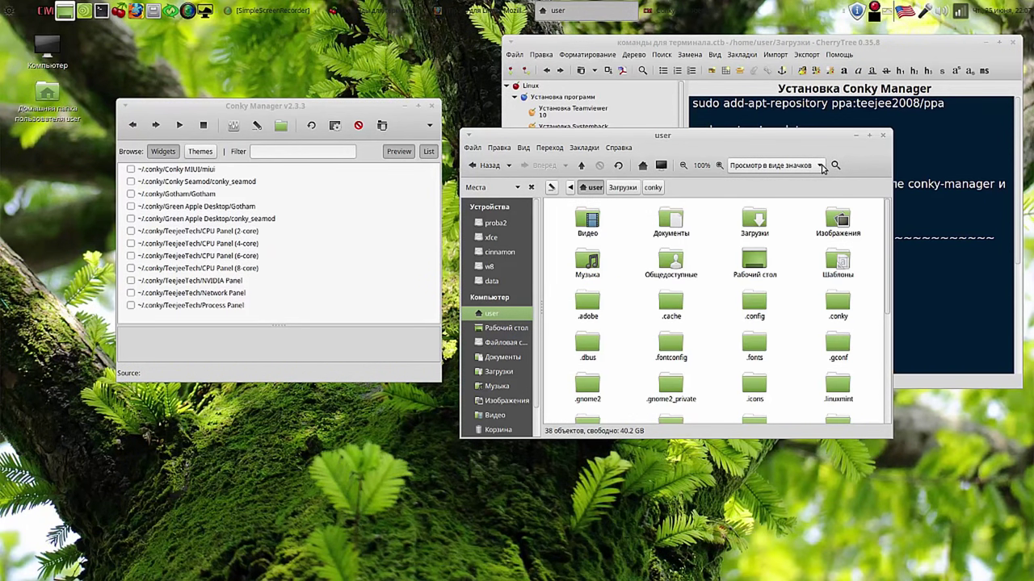
pyautogui.click(821, 167)
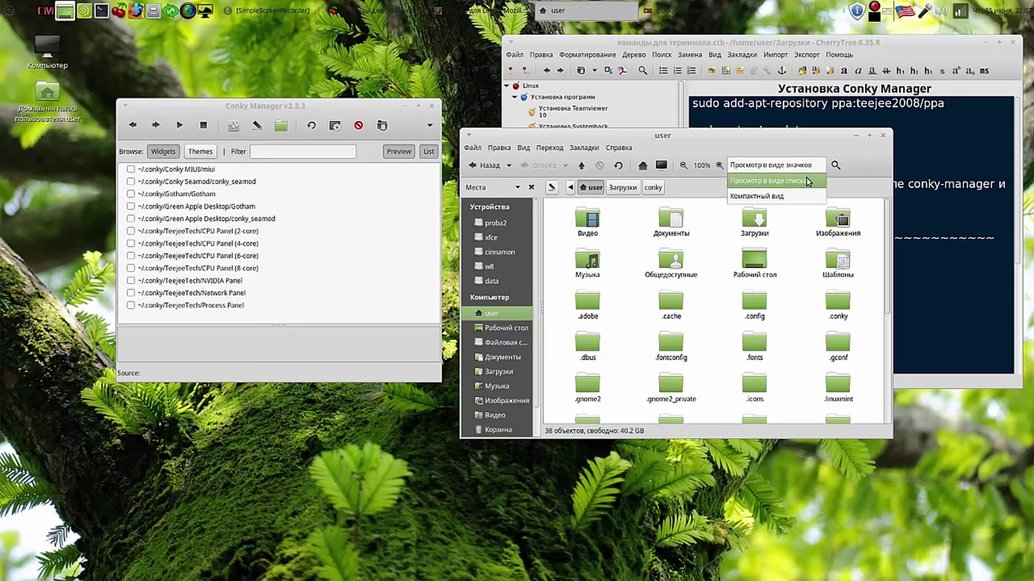
pyautogui.click(805, 180)
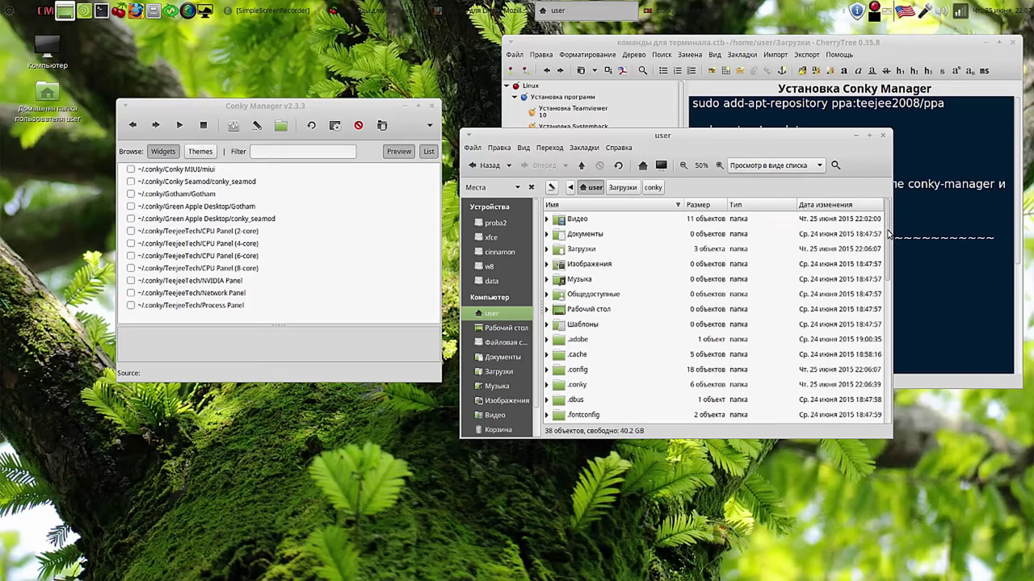
pyautogui.scroll(-3, 888, 234)
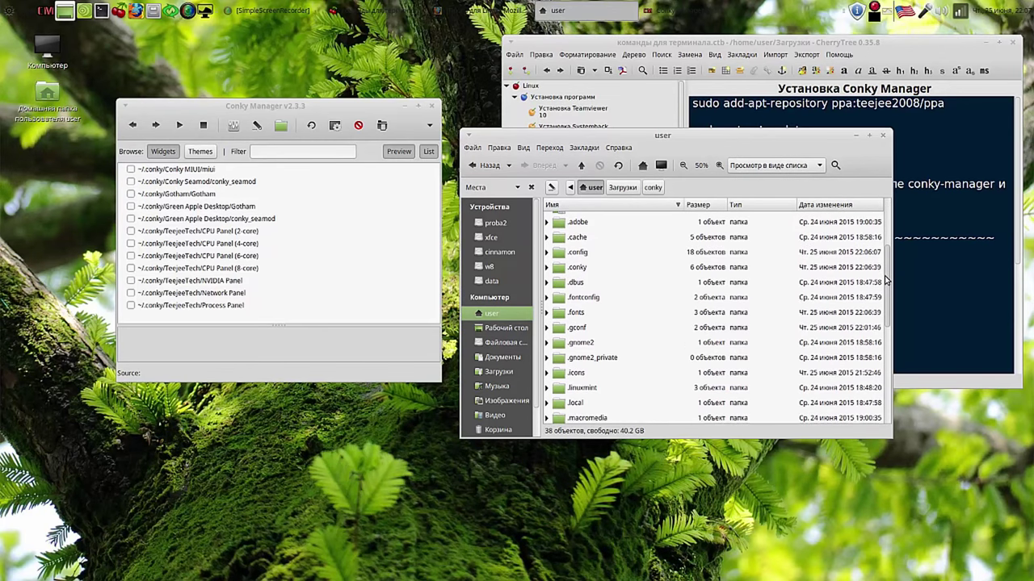
# Step: Paste both Conky folders into the hidden .conky folder
pyautogui.doubleClick(563, 270)
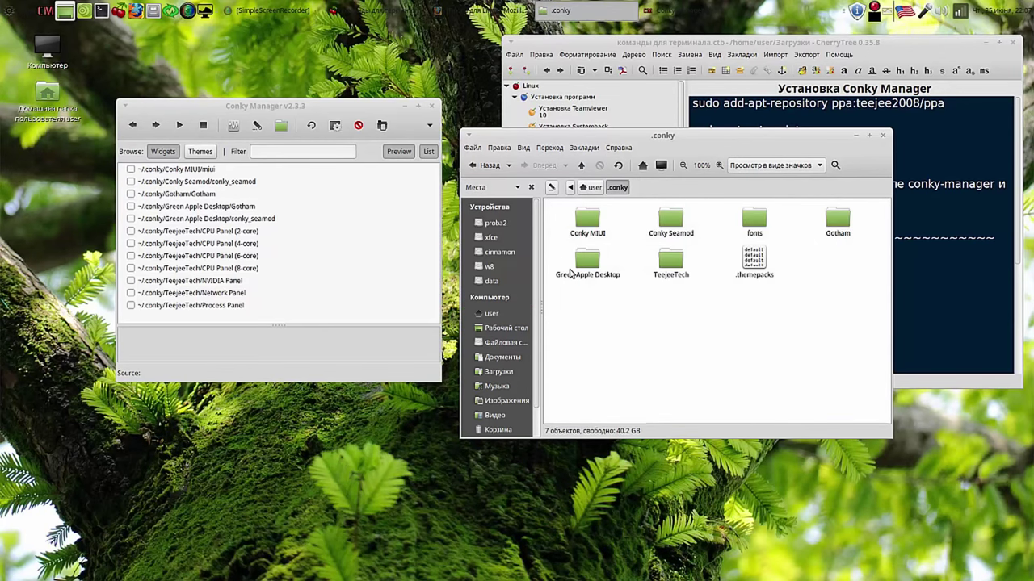
pyautogui.rightClick(667, 330)
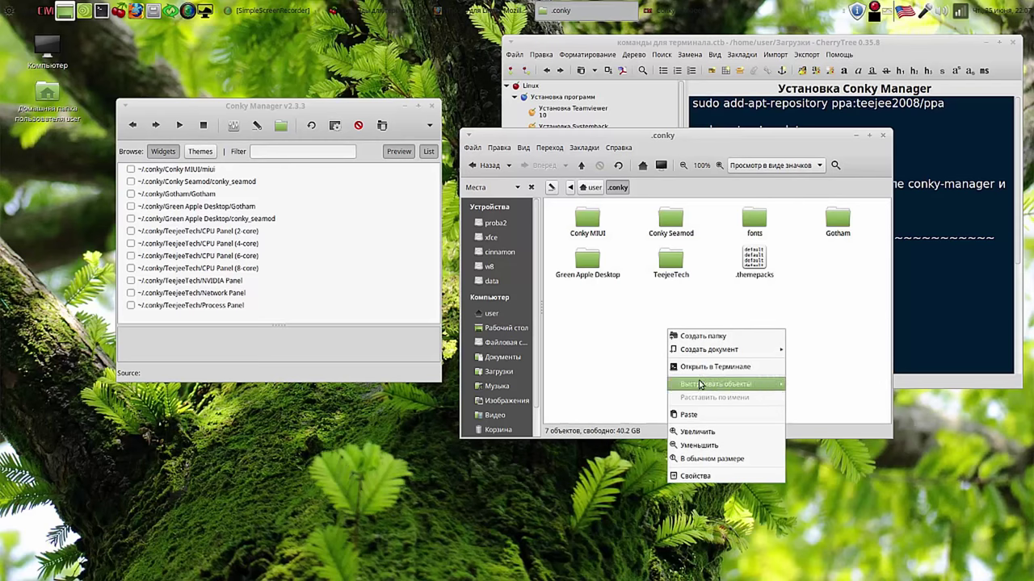
pyautogui.click(699, 416)
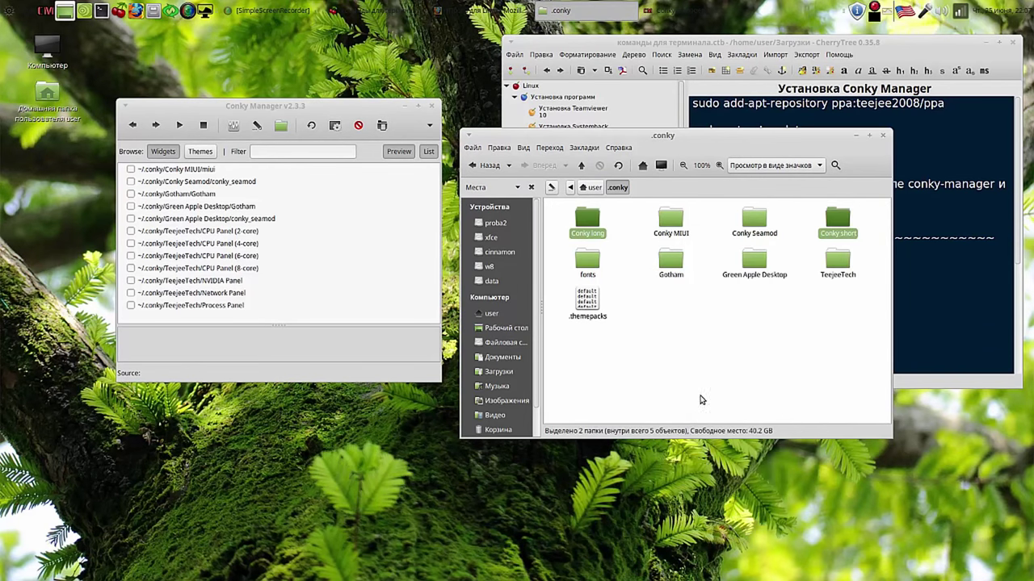
pyautogui.click(693, 344)
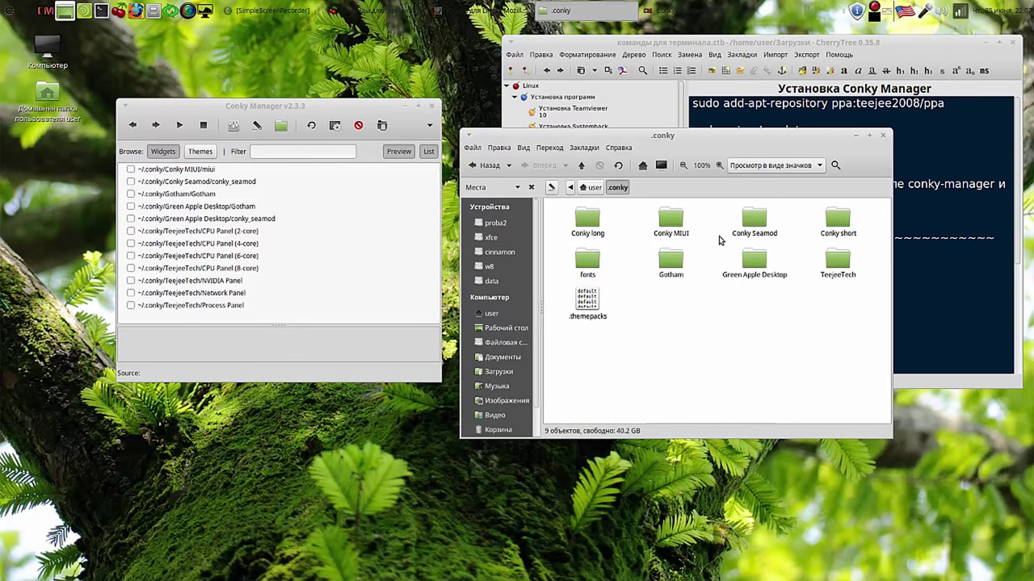
# Step: Close the .conky folder window and Conky Manager
pyautogui.click(885, 137)
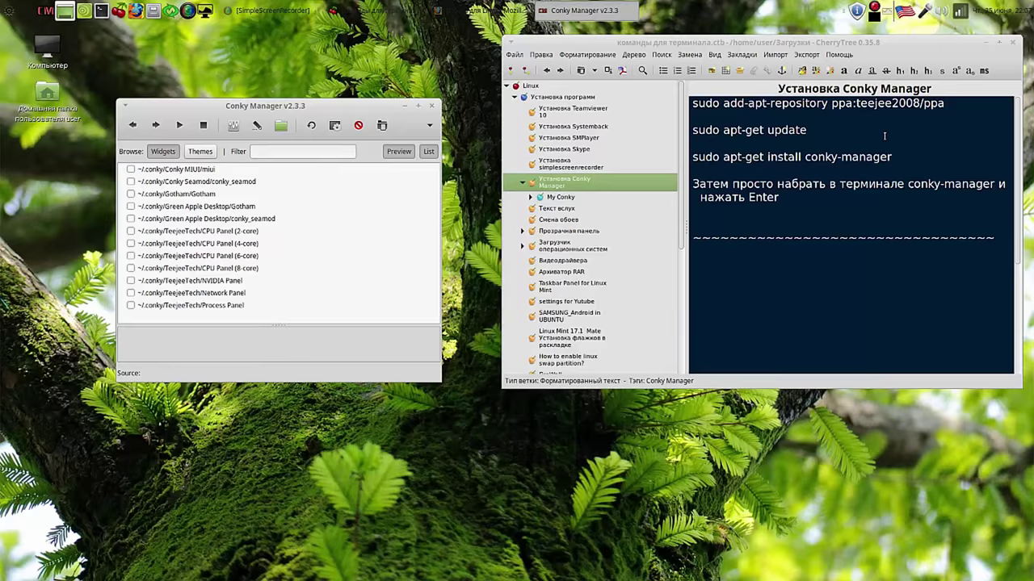
pyautogui.moveTo(359, 106); pyautogui.dragTo(393, 67)
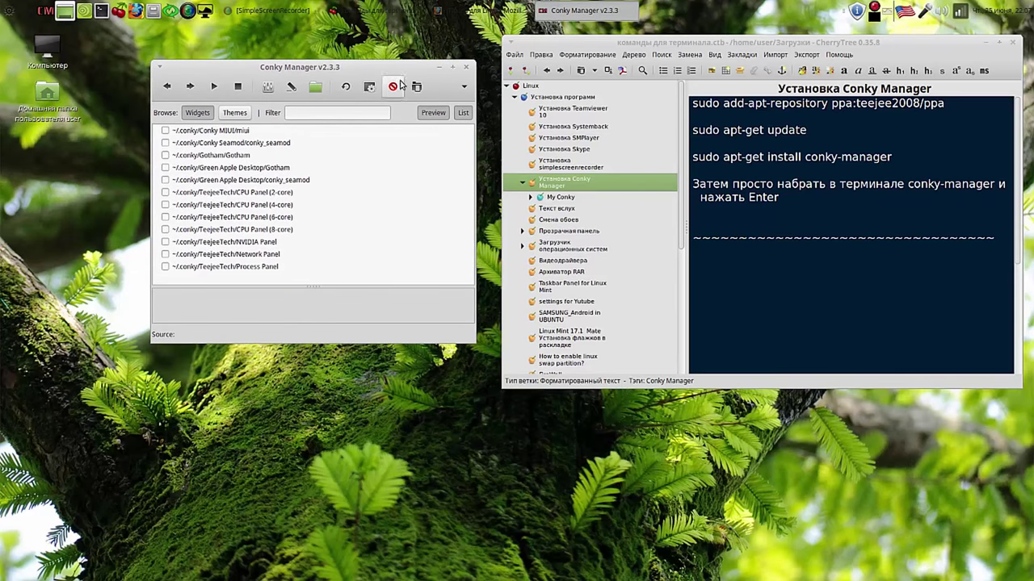
pyautogui.click(466, 70)
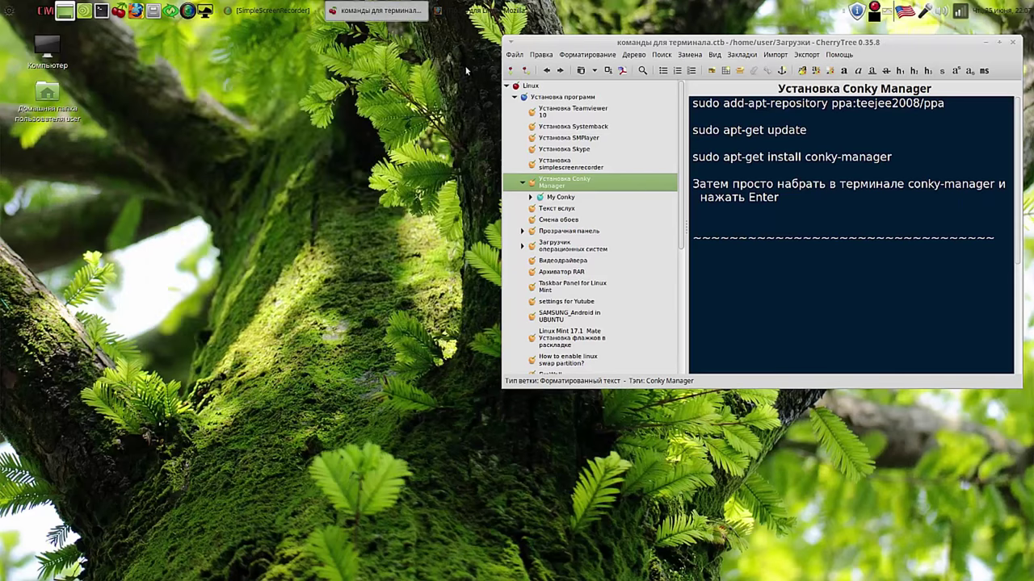
# Step: Reopen Conky Manager from the panel, minimize CherryTree, and enable the Conky long widget
pyautogui.click(46, 11)
pyautogui.moveTo(612, 173); pyautogui.dragTo(372, 62)
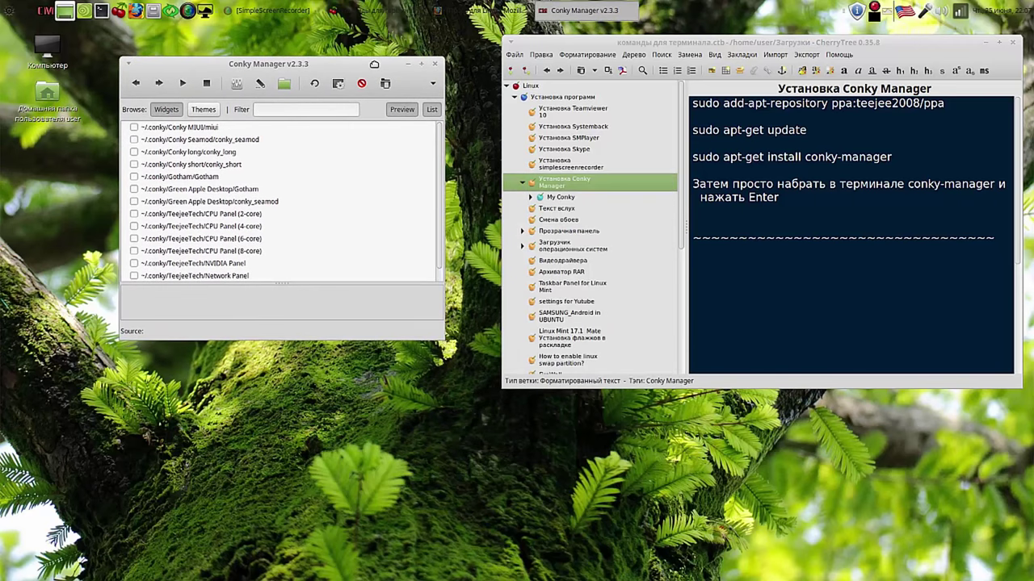
pyautogui.click(986, 43)
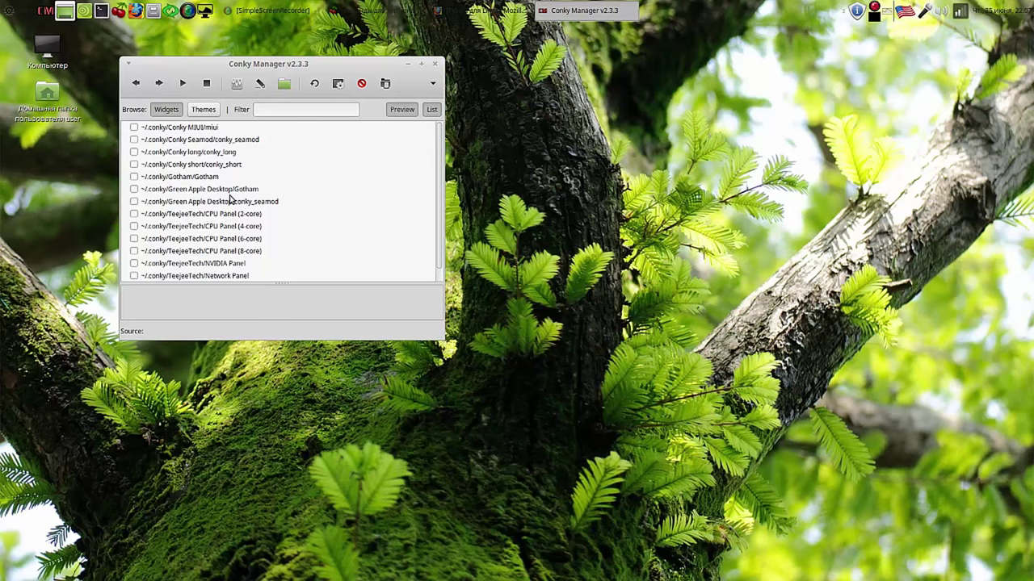
pyautogui.click(208, 153)
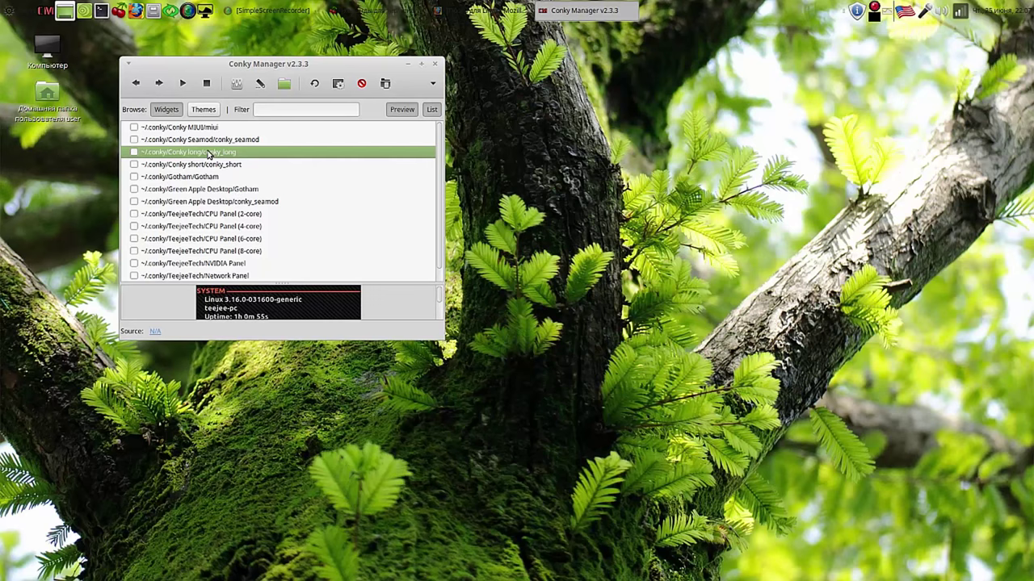
pyautogui.click(134, 153)
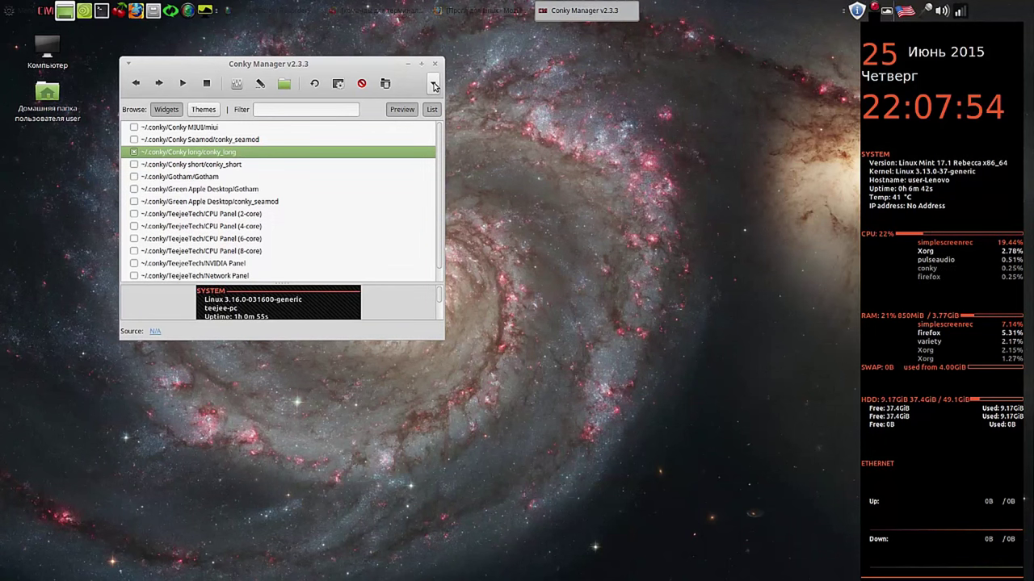
# Step: Switch 'Run Conky at system startup' on in Conky Manager settings, then close the manager
pyautogui.click(434, 86)
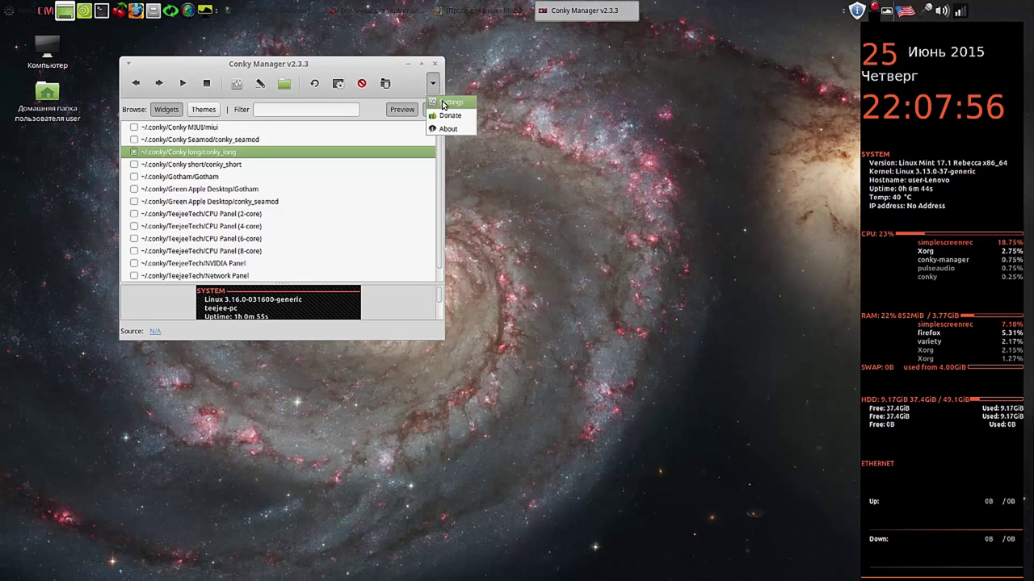
pyautogui.click(442, 102)
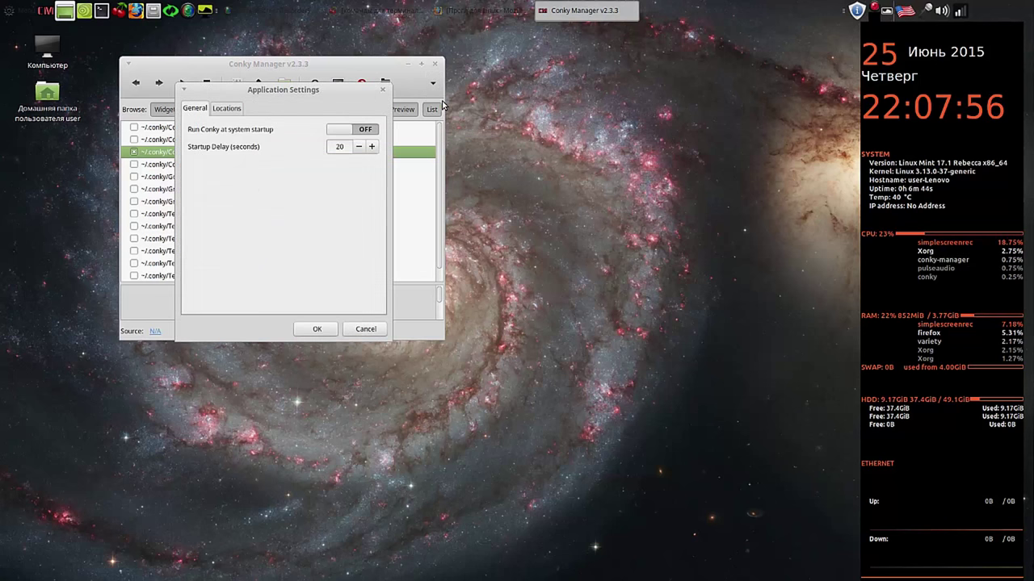
pyautogui.click(368, 131)
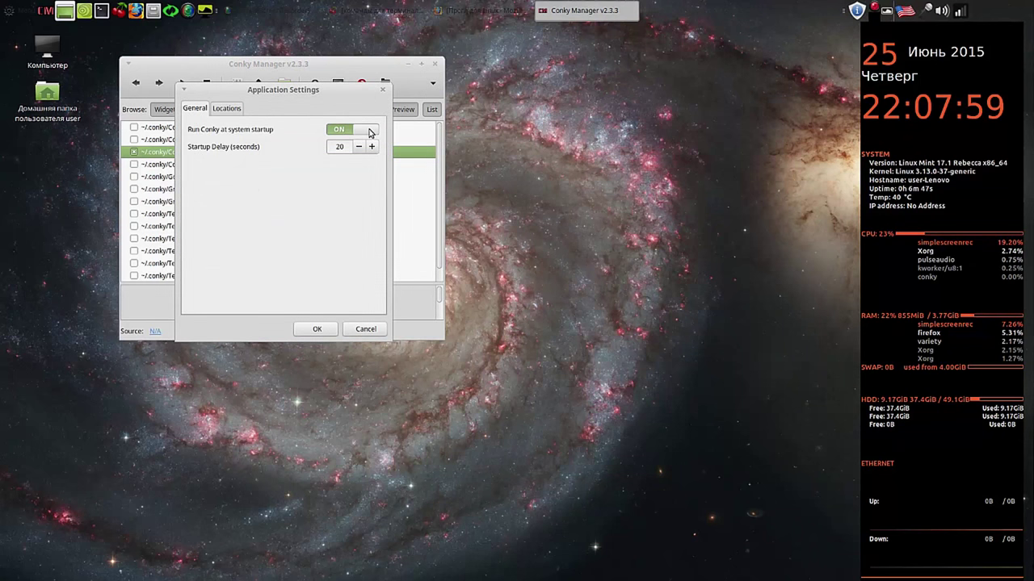
pyautogui.click(319, 331)
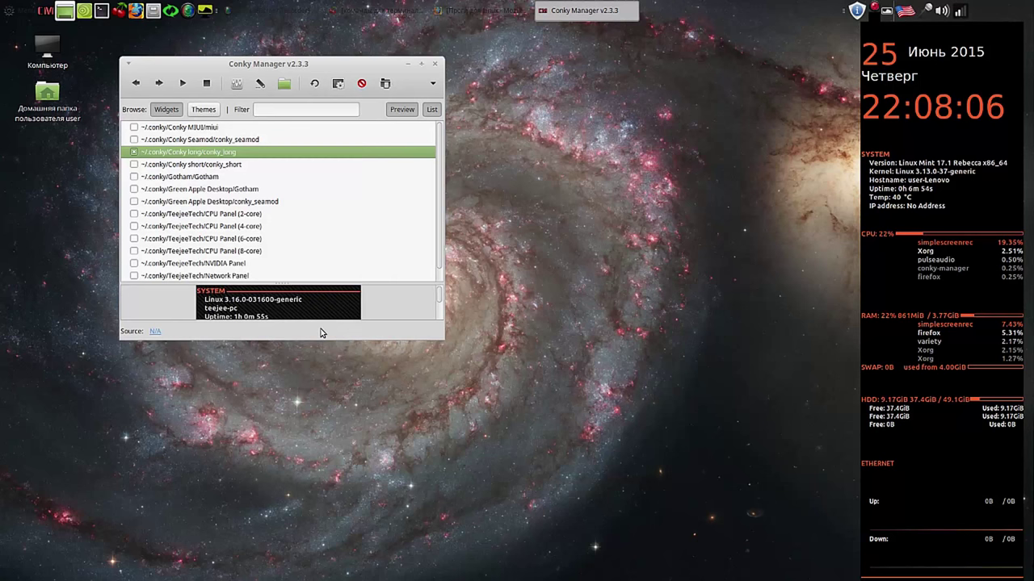
pyautogui.click(435, 63)
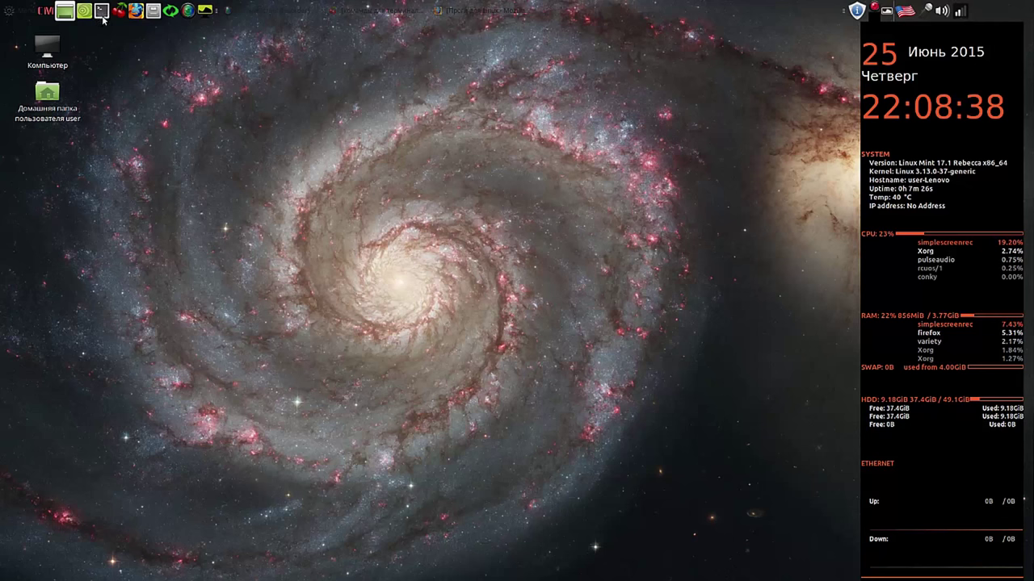
# Step: Relaunch Conky Manager, disable conky_long and enable conky_short
pyautogui.click(48, 13)
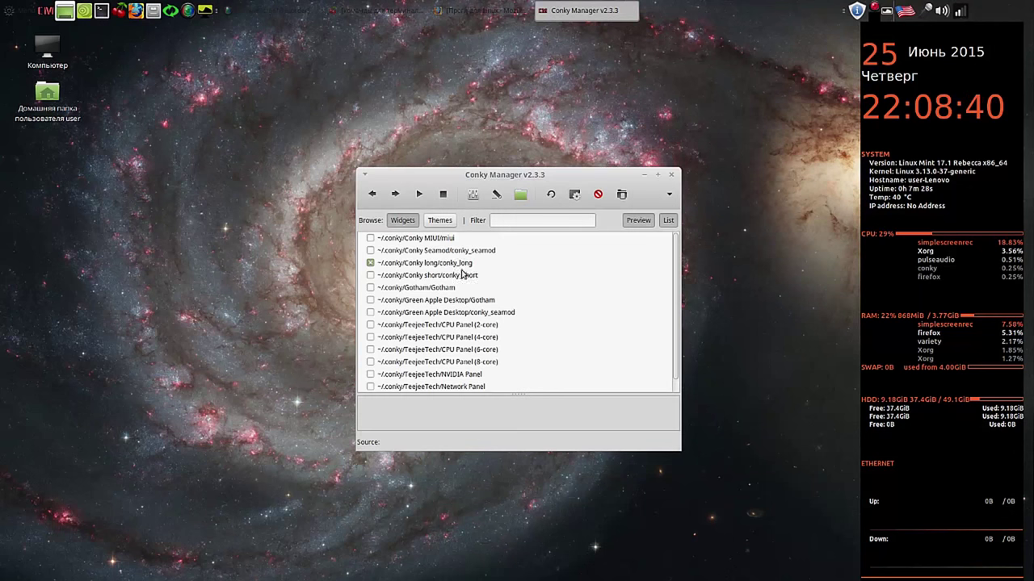
pyautogui.click(371, 263)
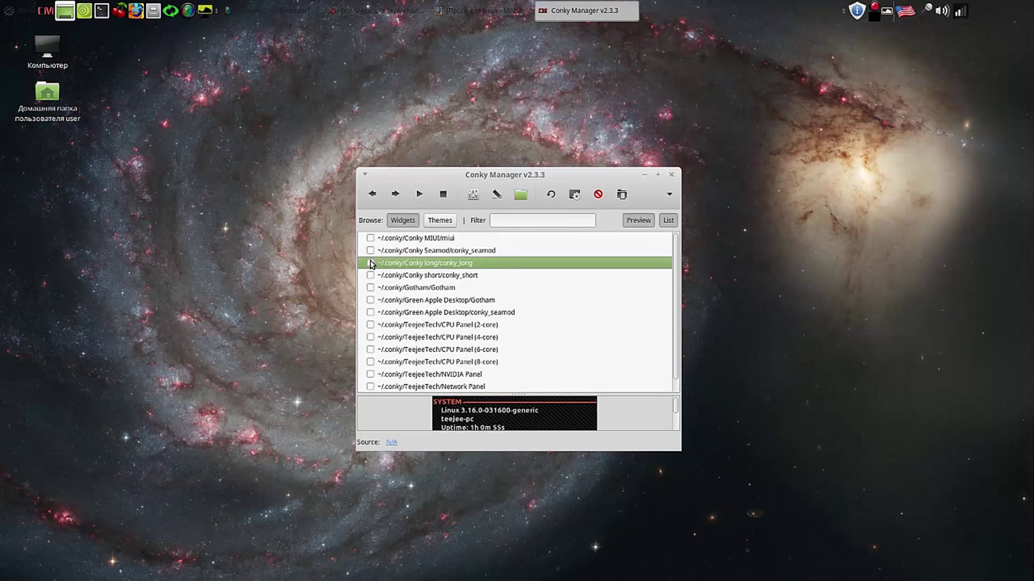
pyautogui.click(370, 275)
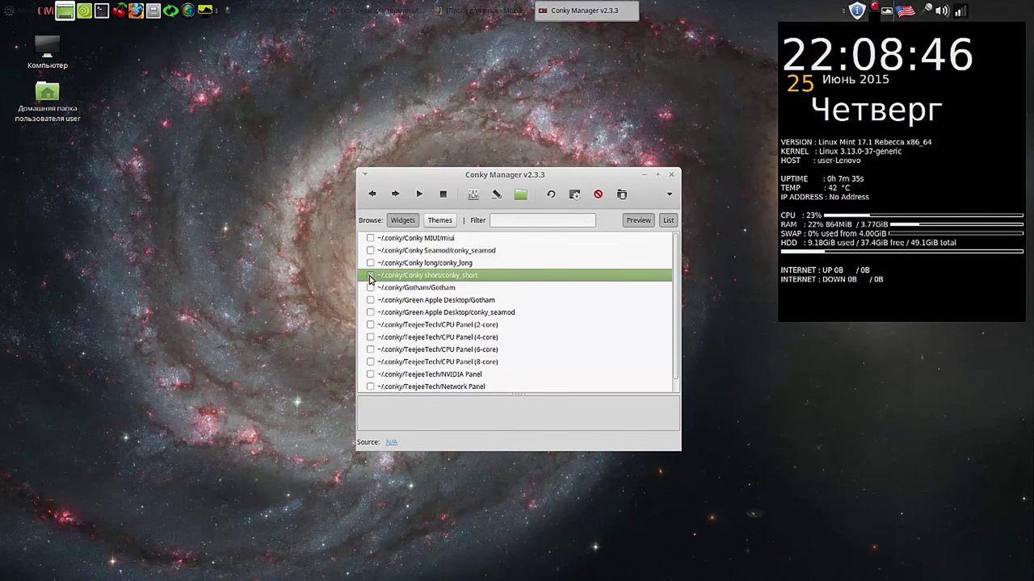
pyautogui.click(370, 279)
pyautogui.moveTo(566, 170); pyautogui.dragTo(517, 61)
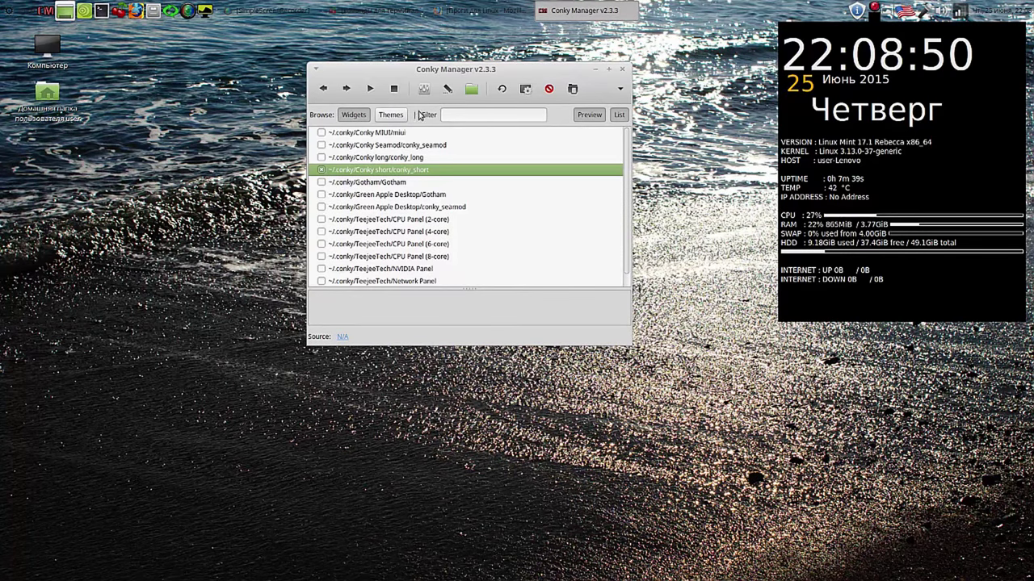
# Step: In Edit Widget > Transparency, try a white background with Pseudo-Transparent mode
pyautogui.click(423, 89)
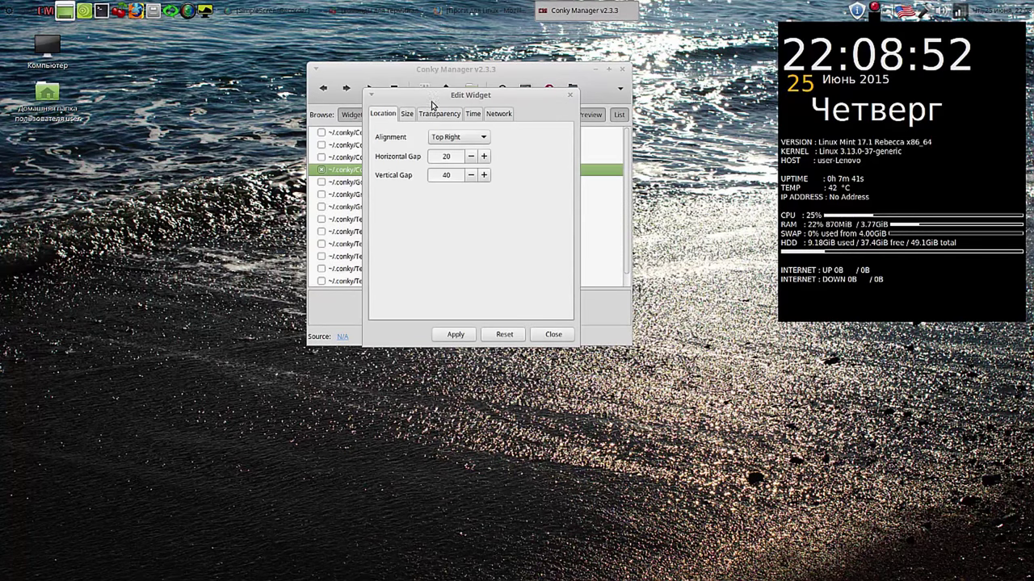
pyautogui.click(439, 114)
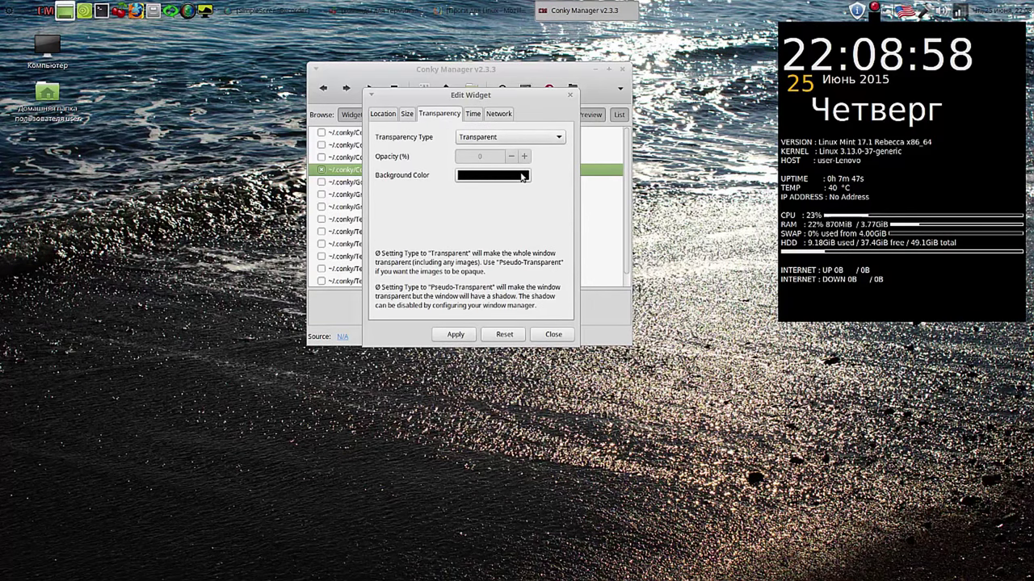
pyautogui.click(521, 177)
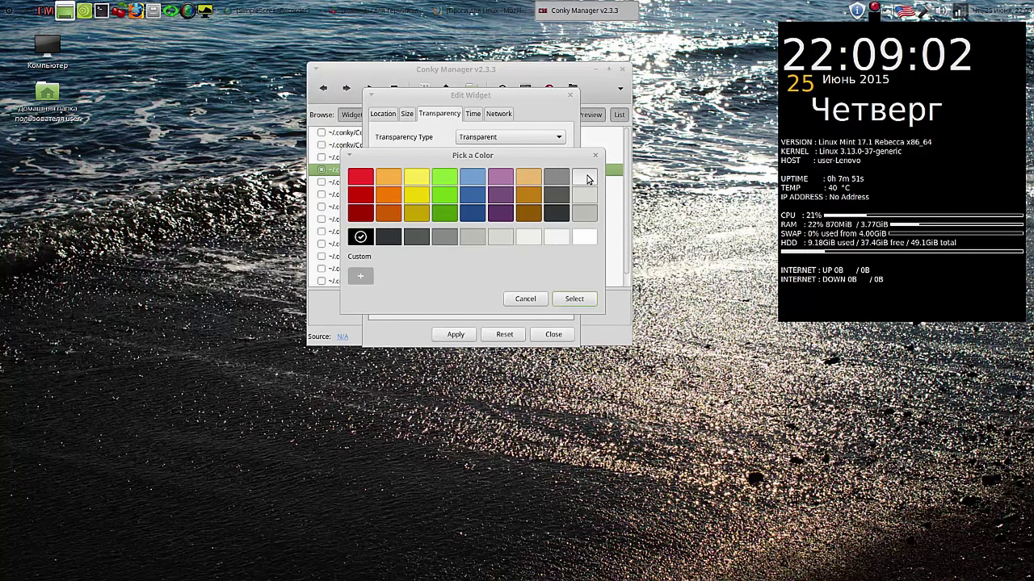
pyautogui.click(586, 177)
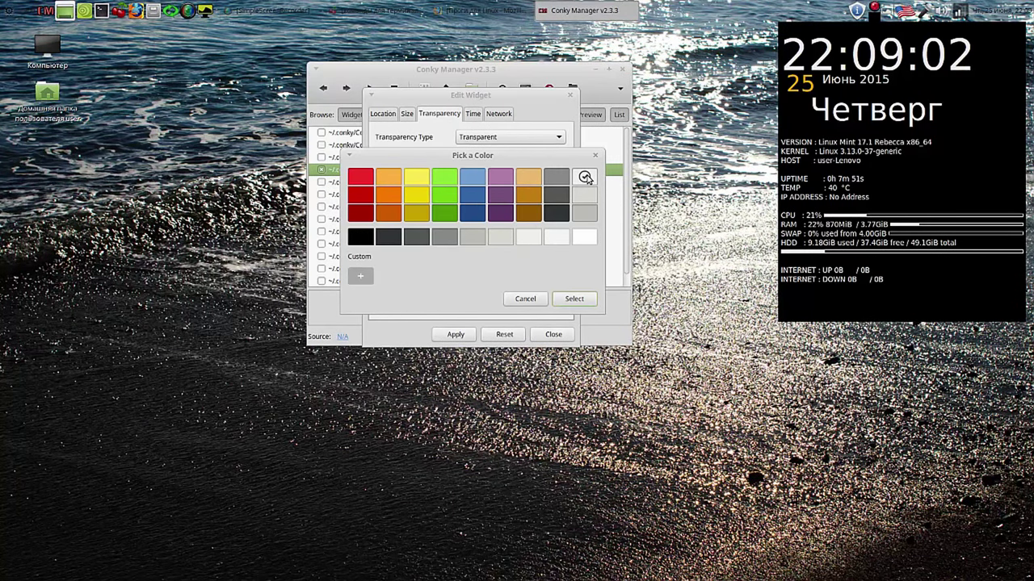
pyautogui.click(573, 299)
pyautogui.click(454, 335)
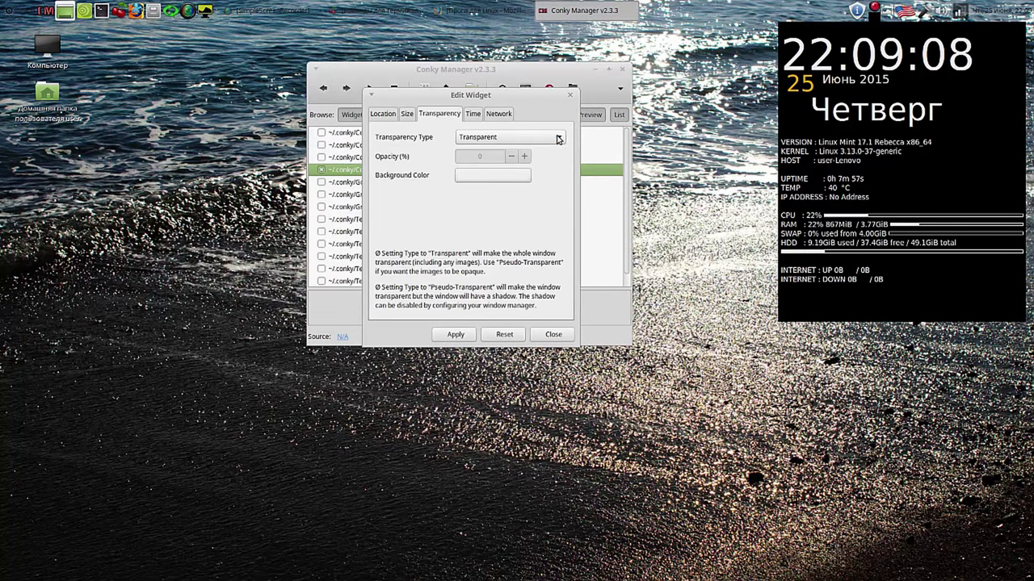
pyautogui.click(559, 139)
pyautogui.click(538, 151)
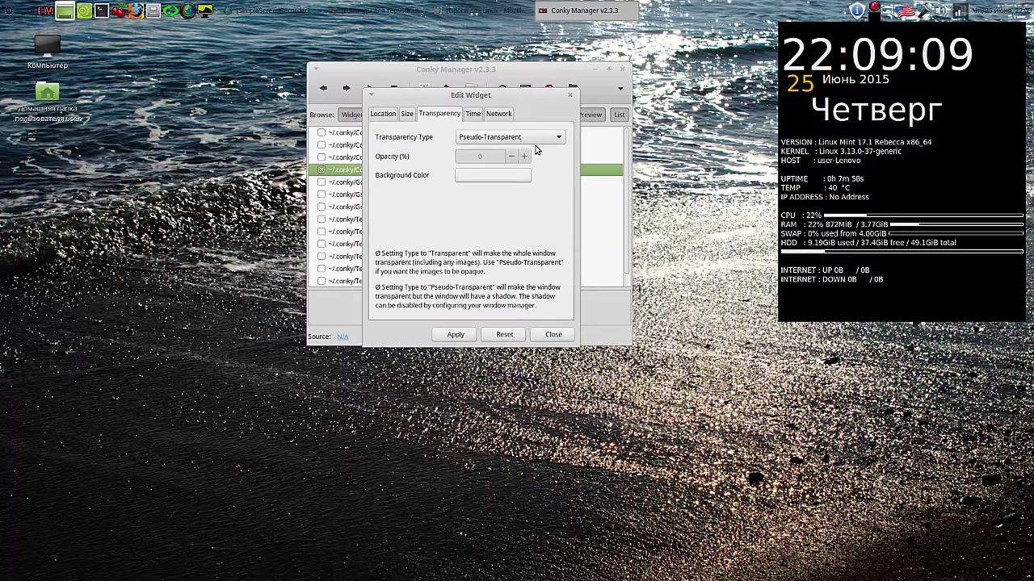
pyautogui.click(461, 333)
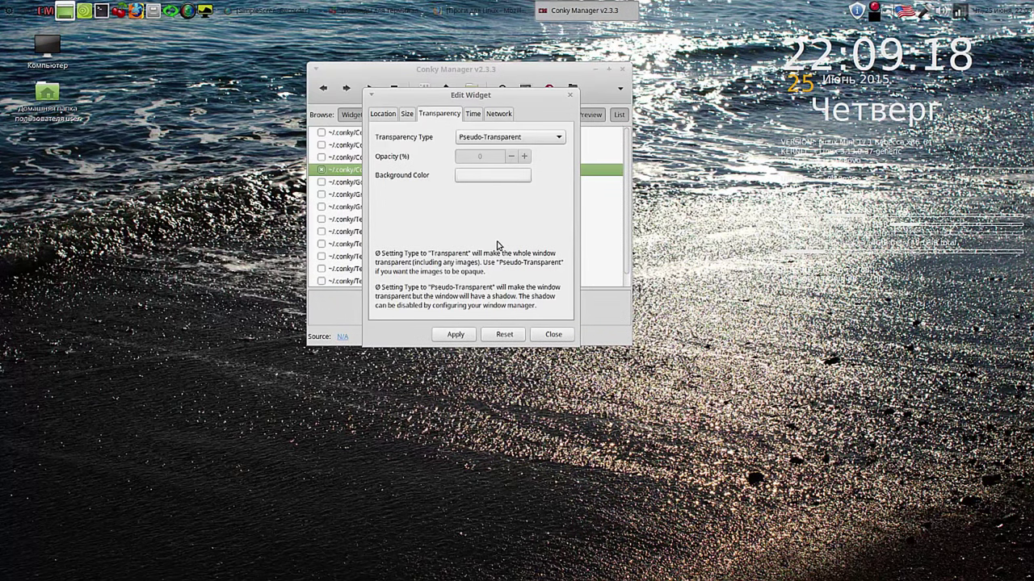
# Step: Set the widget to Opaque with a dark grey background, apply it and close
pyautogui.click(557, 138)
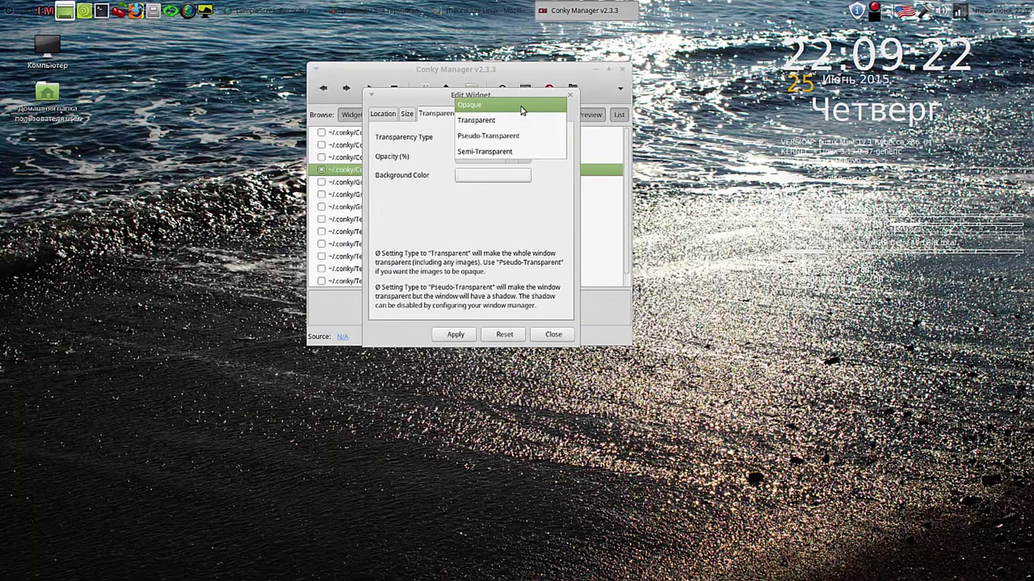
pyautogui.click(520, 108)
pyautogui.click(454, 334)
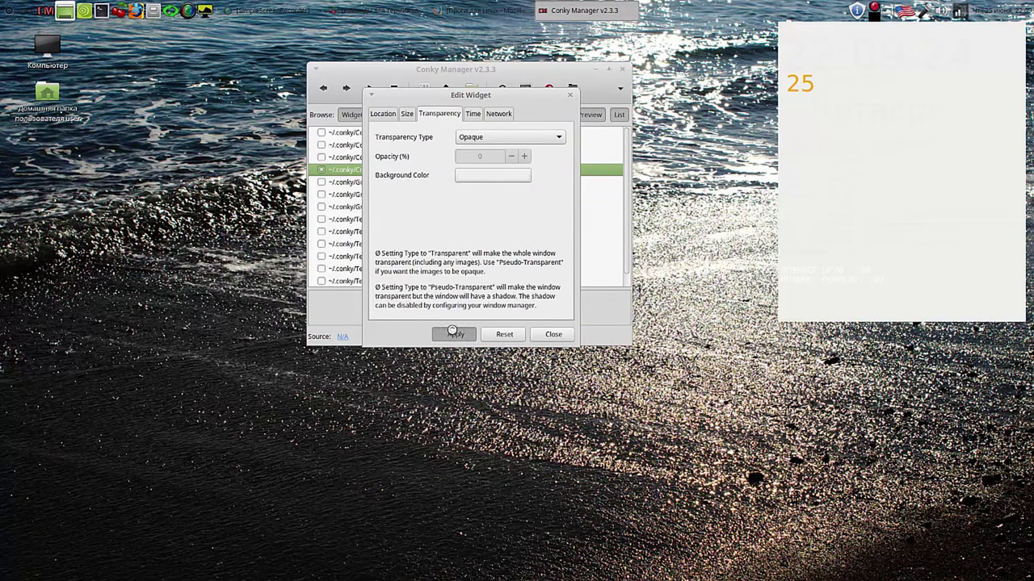
pyautogui.click(524, 176)
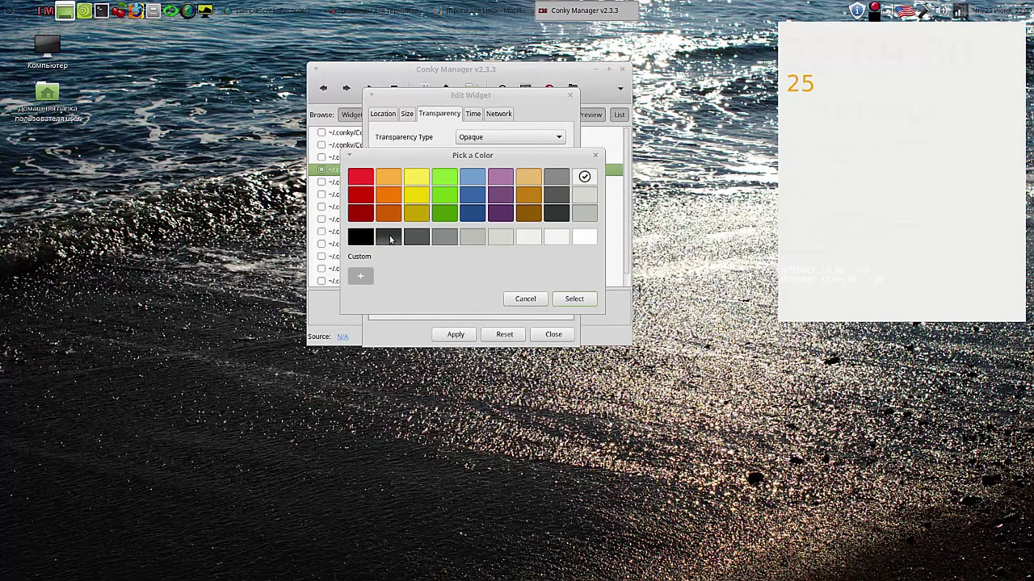
pyautogui.click(389, 237)
pyautogui.click(572, 300)
pyautogui.click(460, 335)
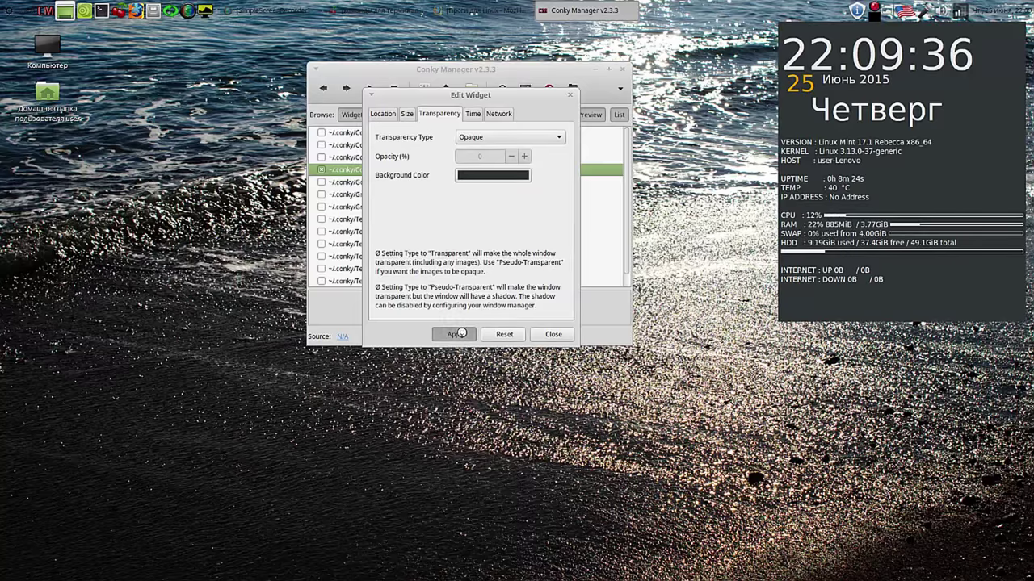
pyautogui.click(553, 334)
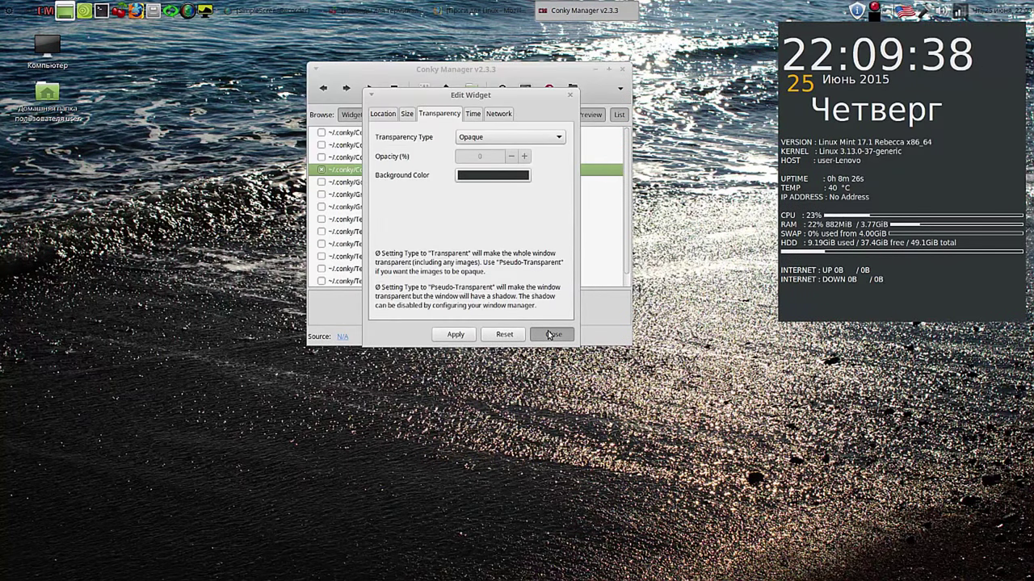
# Step: Close Conky Manager, launch CherryTree from the panel and move its window up-left
pyautogui.click(622, 70)
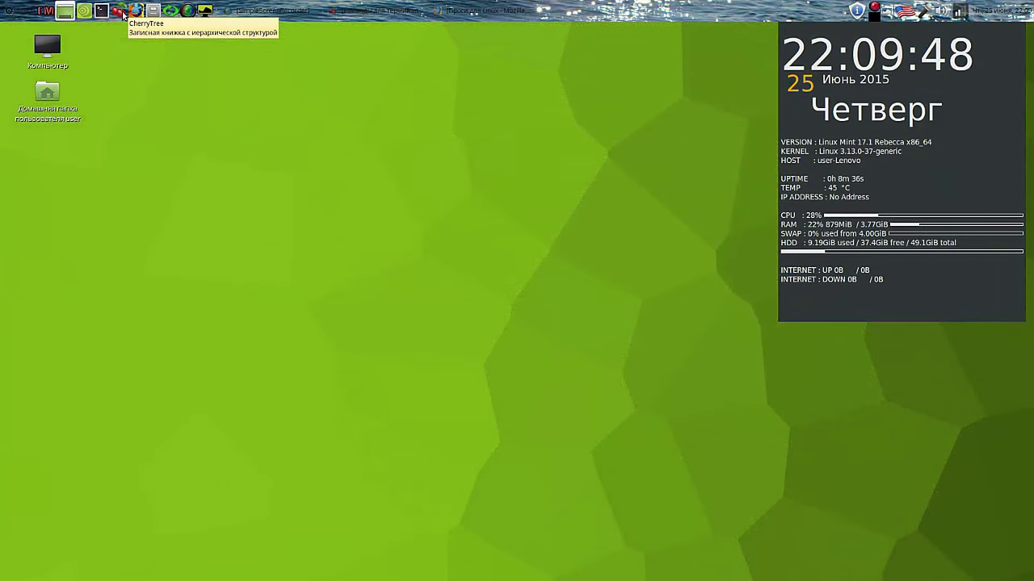
pyautogui.click(121, 12)
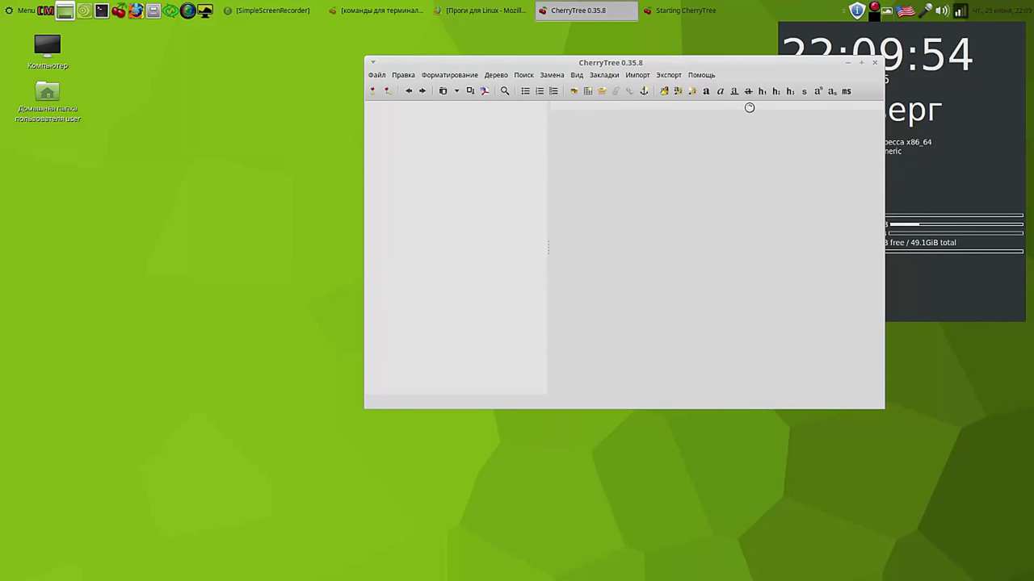
pyautogui.moveTo(763, 62); pyautogui.dragTo(591, 45)
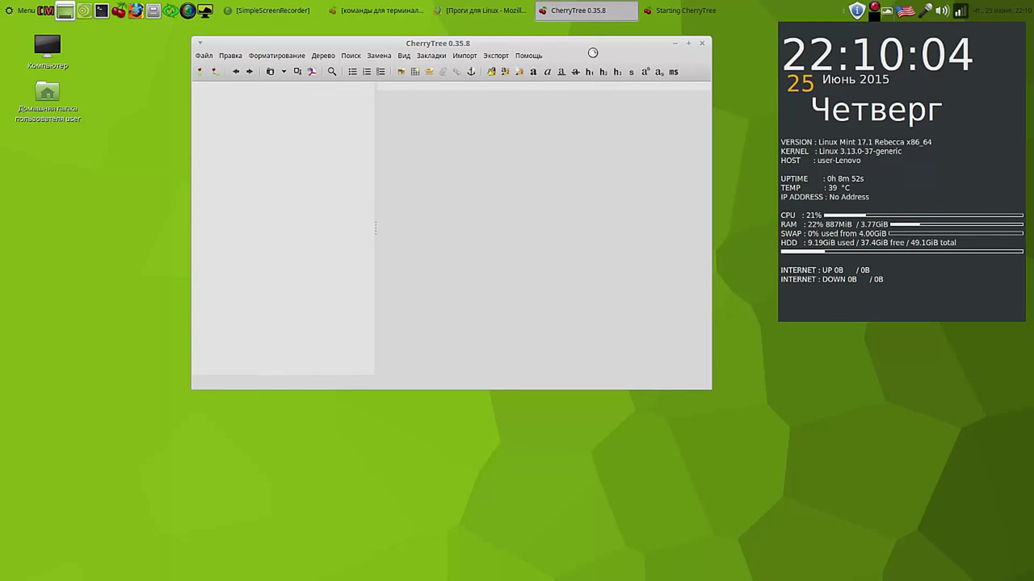
# Step: Reopen команды для терминала.ctb and open the Загрузчик операционных систем note
pyautogui.click(203, 56)
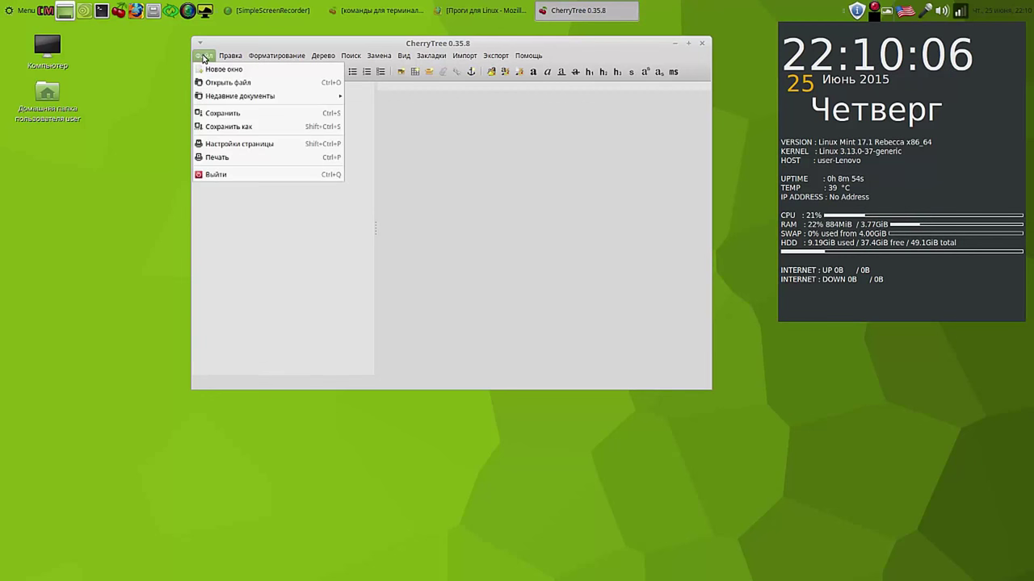
pyautogui.moveTo(234, 96)
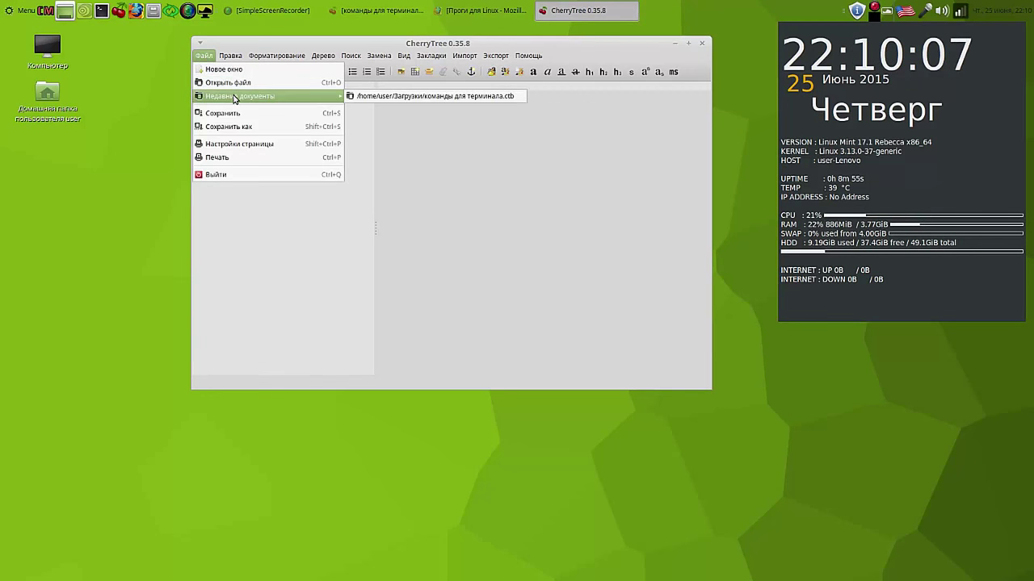
pyautogui.click(451, 96)
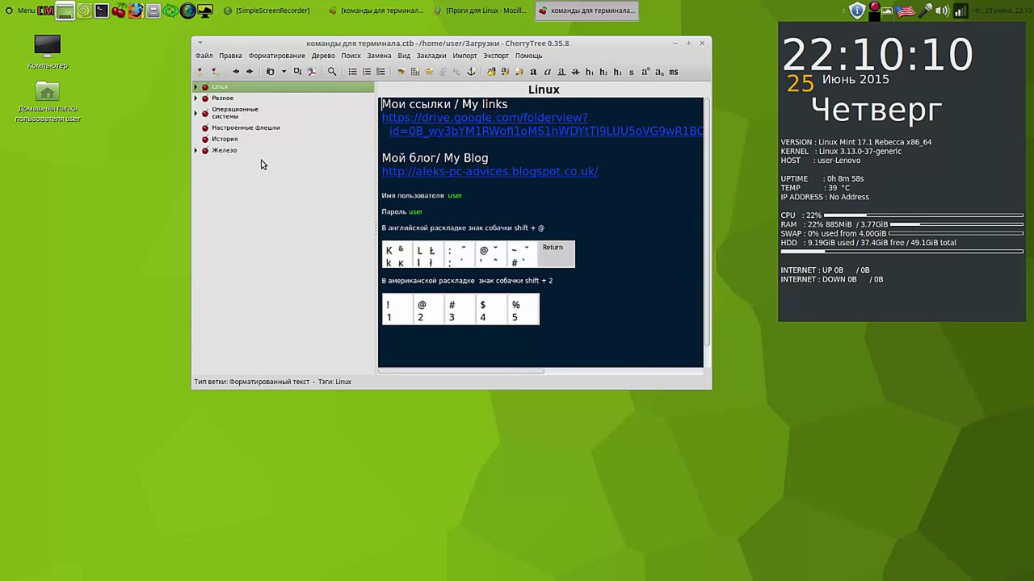
pyautogui.click(197, 86)
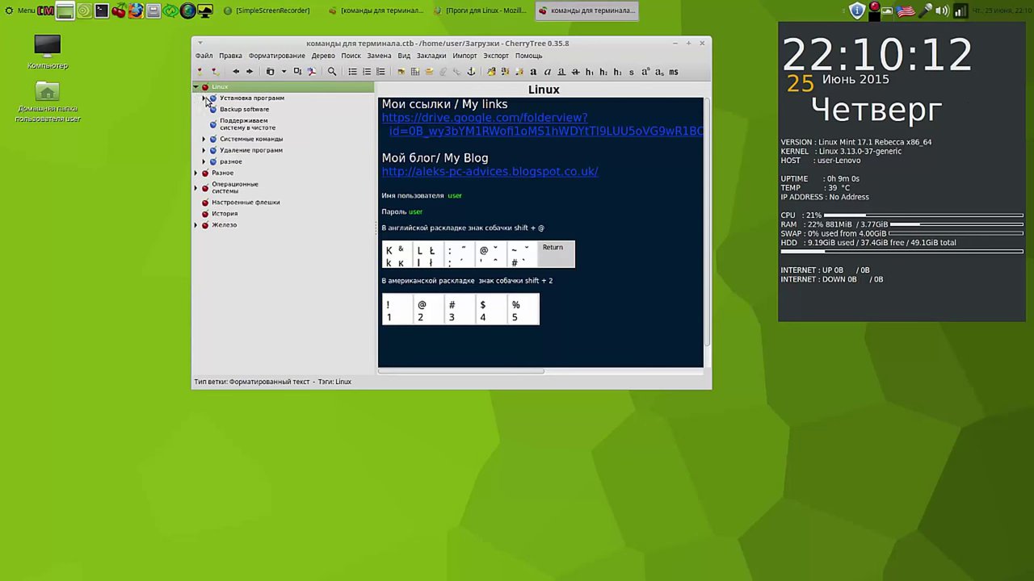
pyautogui.click(204, 98)
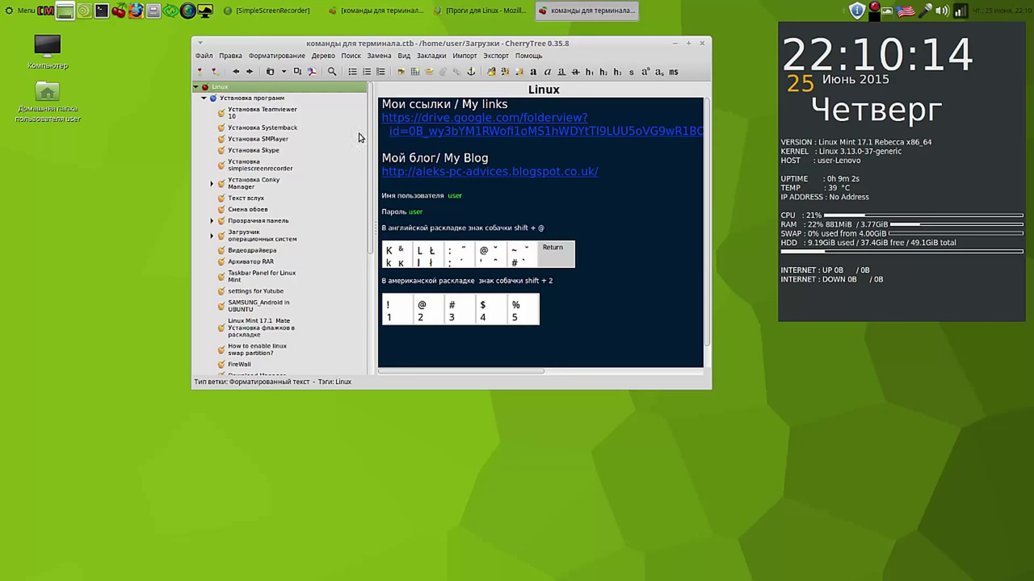
pyautogui.scroll(-1, 371, 128)
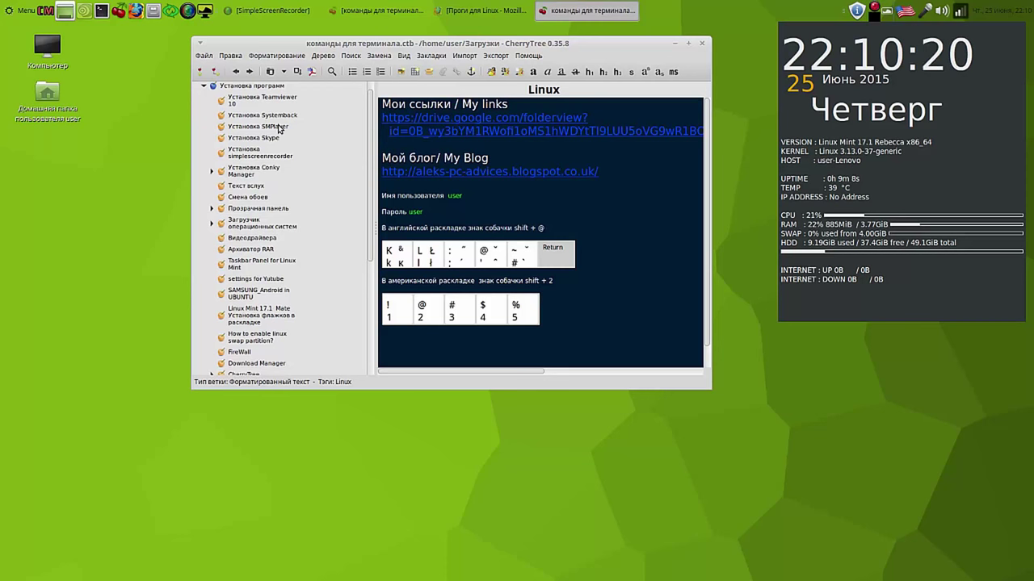
pyautogui.click(280, 127)
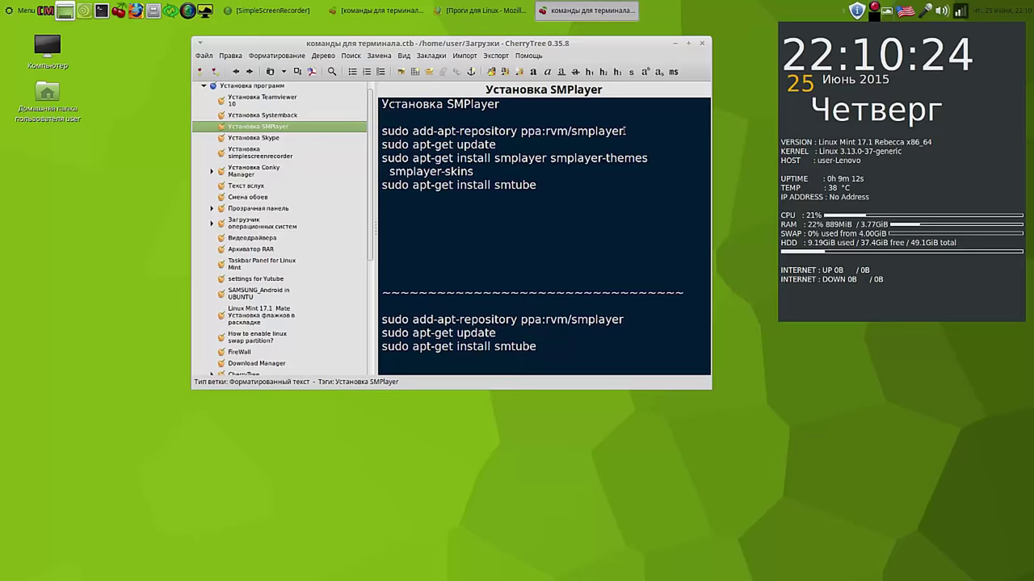
pyautogui.click(246, 225)
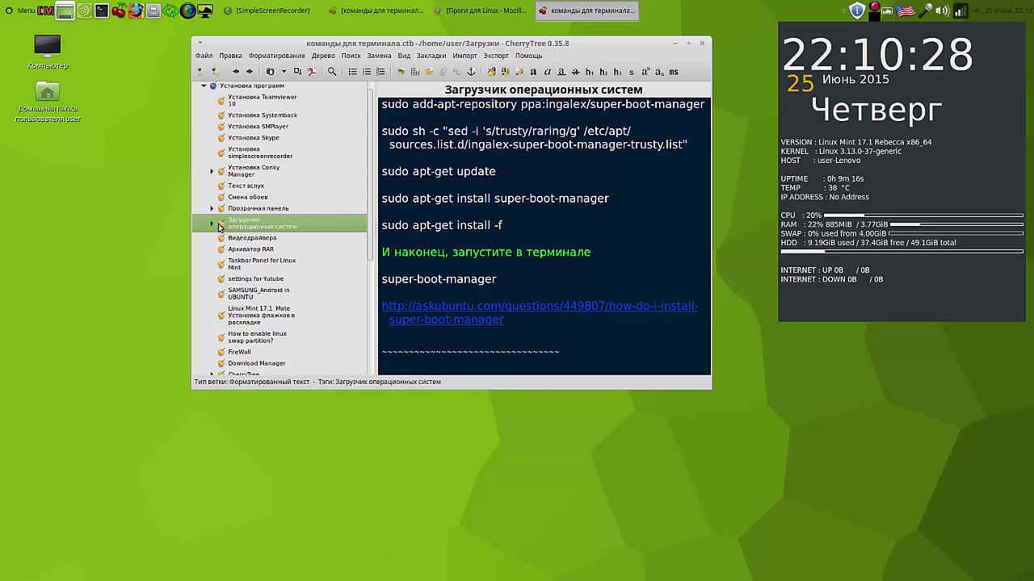
pyautogui.click(213, 225)
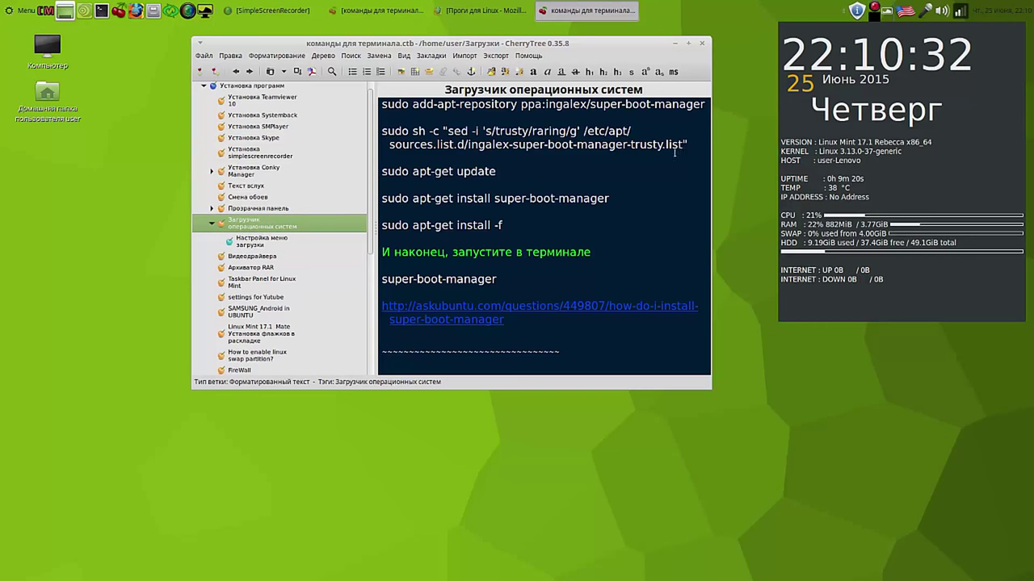
# Step: Widen the notes window, copy the first add-apt-repository command, and open a Terminal
pyautogui.moveTo(644, 42); pyautogui.dragTo(526, 39)
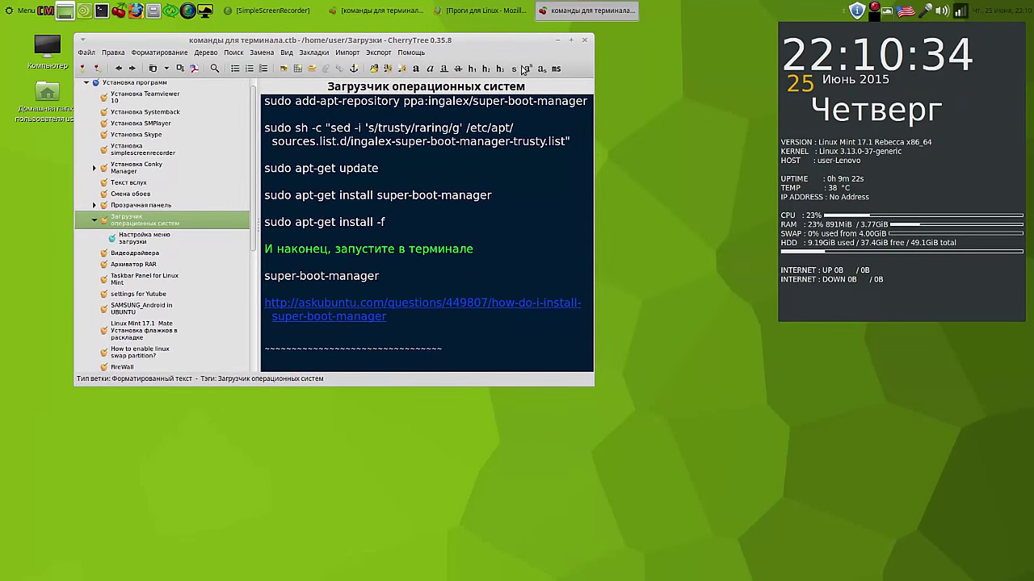
pyautogui.moveTo(593, 384); pyautogui.dragTo(745, 400)
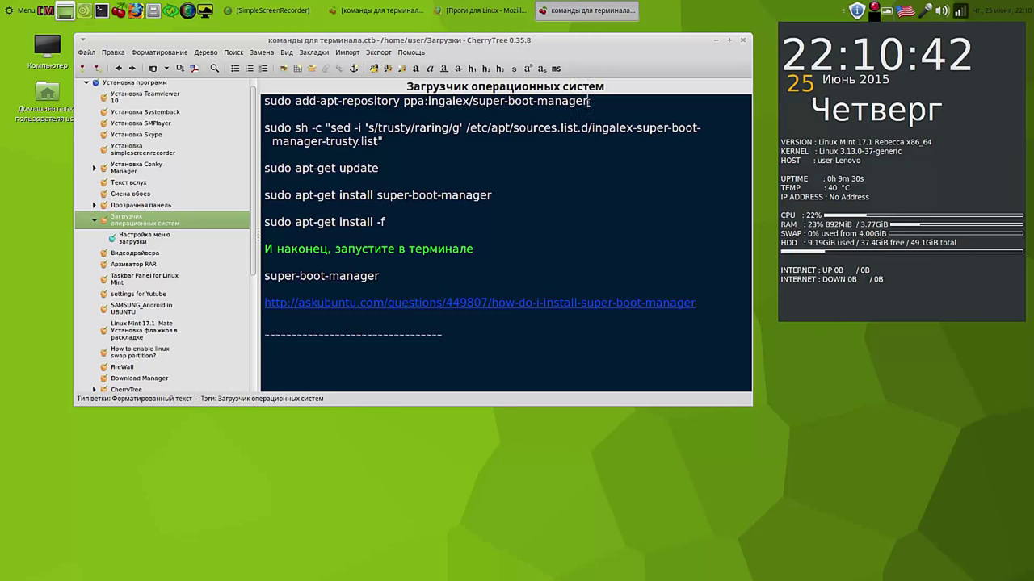
pyautogui.moveTo(590, 101); pyautogui.dragTo(265, 102)
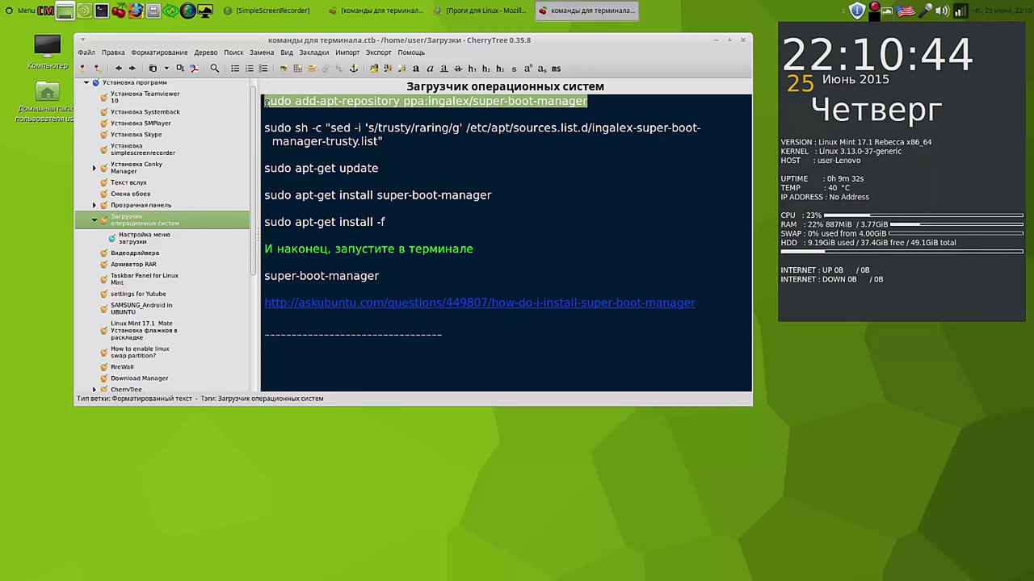
pyautogui.rightClick(280, 102)
pyautogui.click(307, 127)
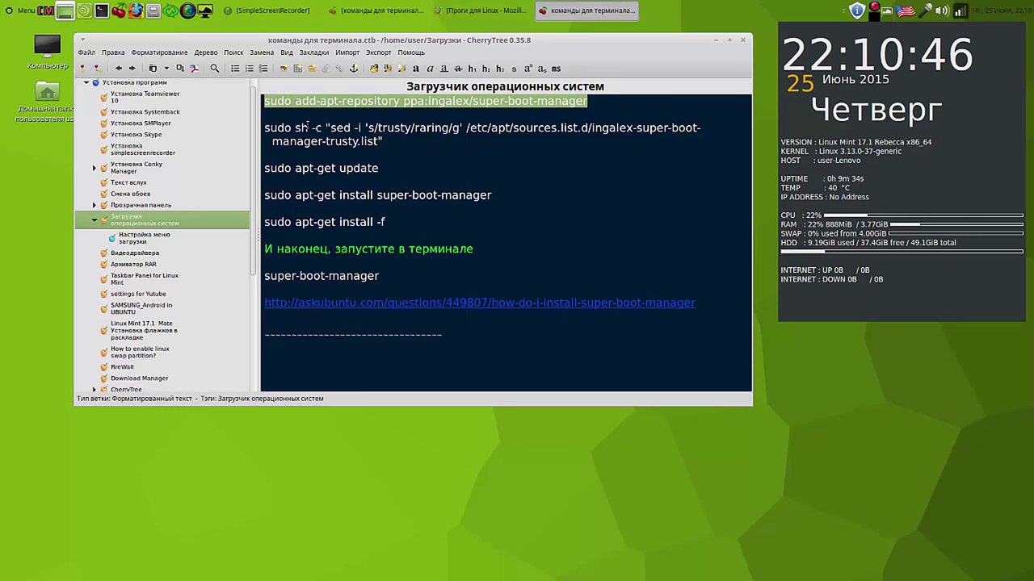
pyautogui.click(101, 11)
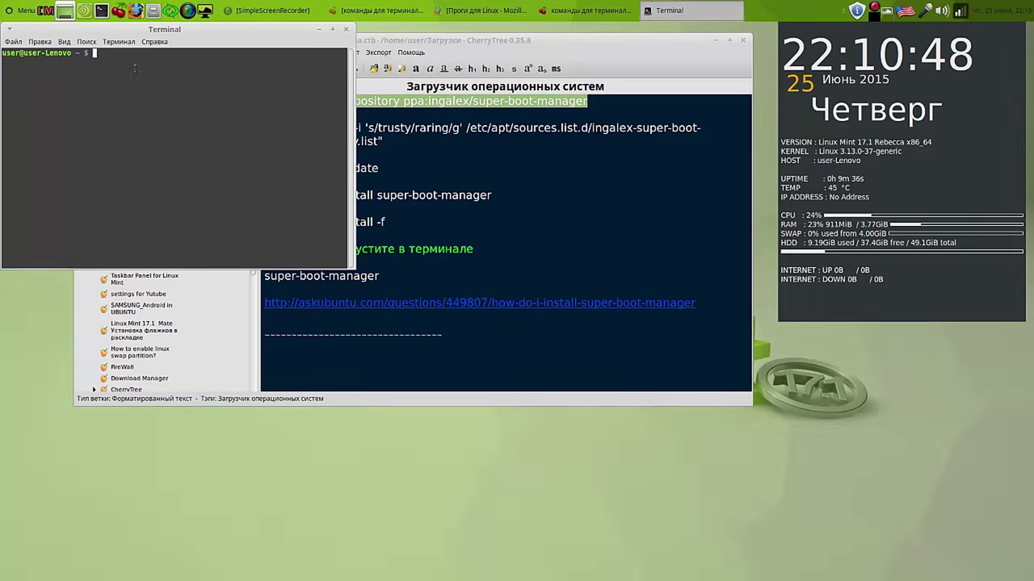
# Step: Paste and run the ingalex/super-boot-manager add-apt-repository command, submitting the sudo password
pyautogui.rightClick(135, 68)
pyautogui.click(182, 135)
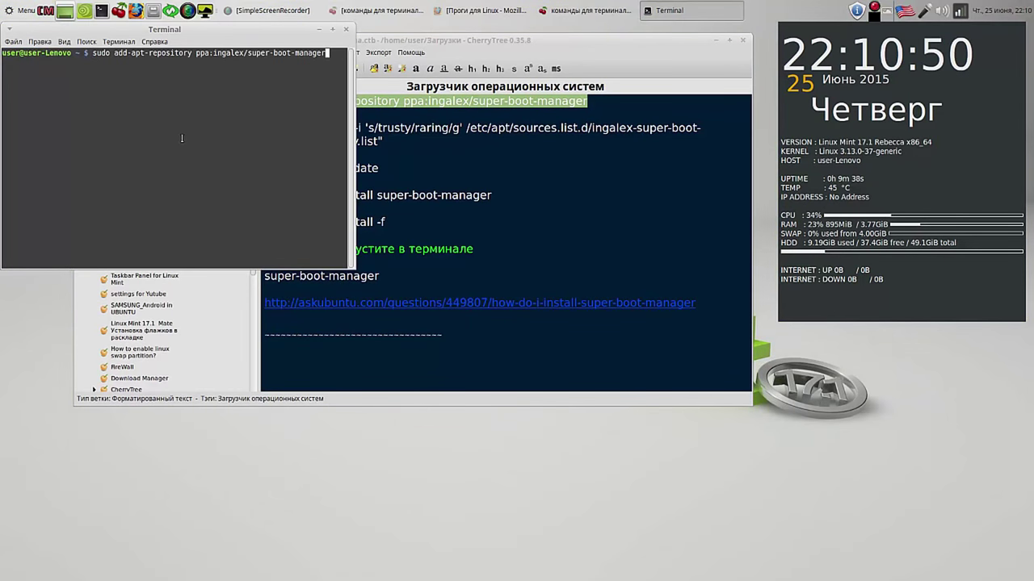
pyautogui.press('Return')
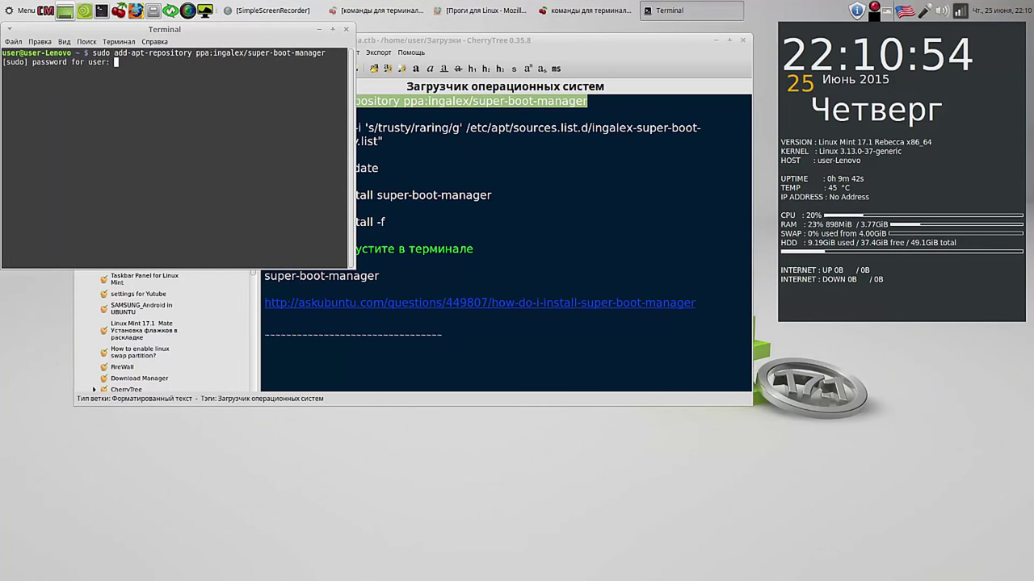
pyautogui.press('Return')
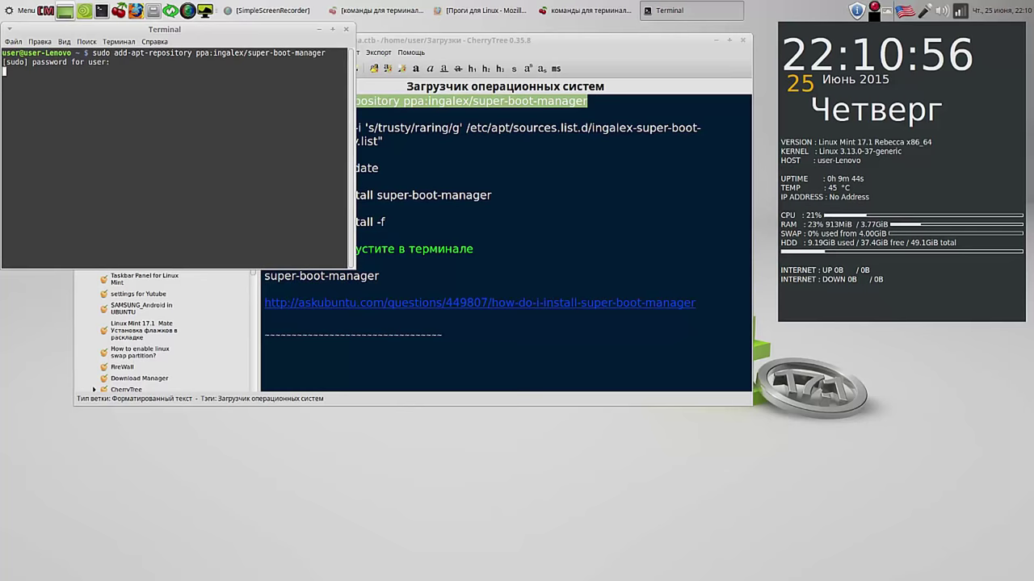
# Step: Copy the next sudo sh -c sed command from the CherryTree notes
pyautogui.click(566, 159)
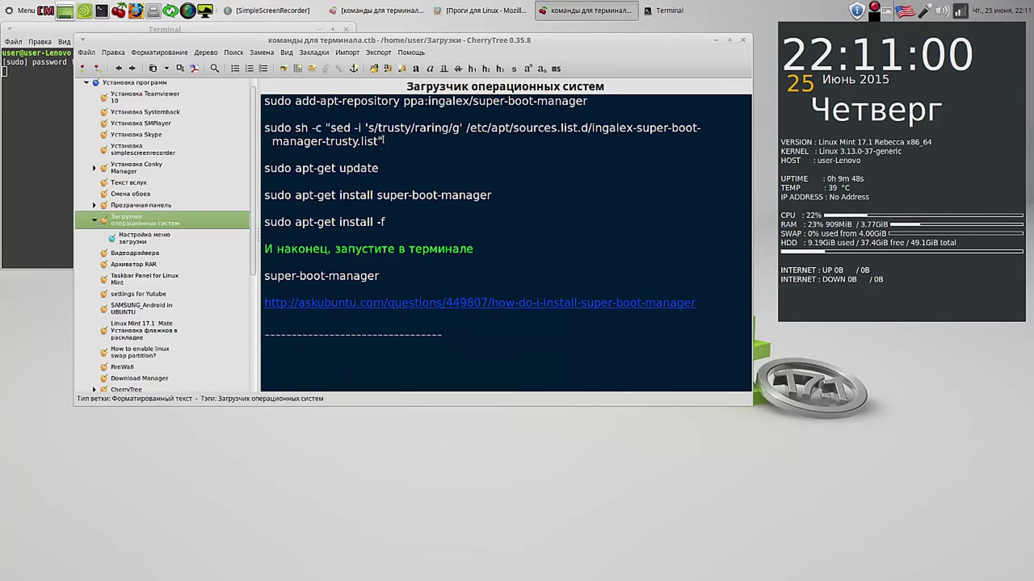
pyautogui.moveTo(384, 140); pyautogui.dragTo(264, 130)
pyautogui.rightClick(313, 137)
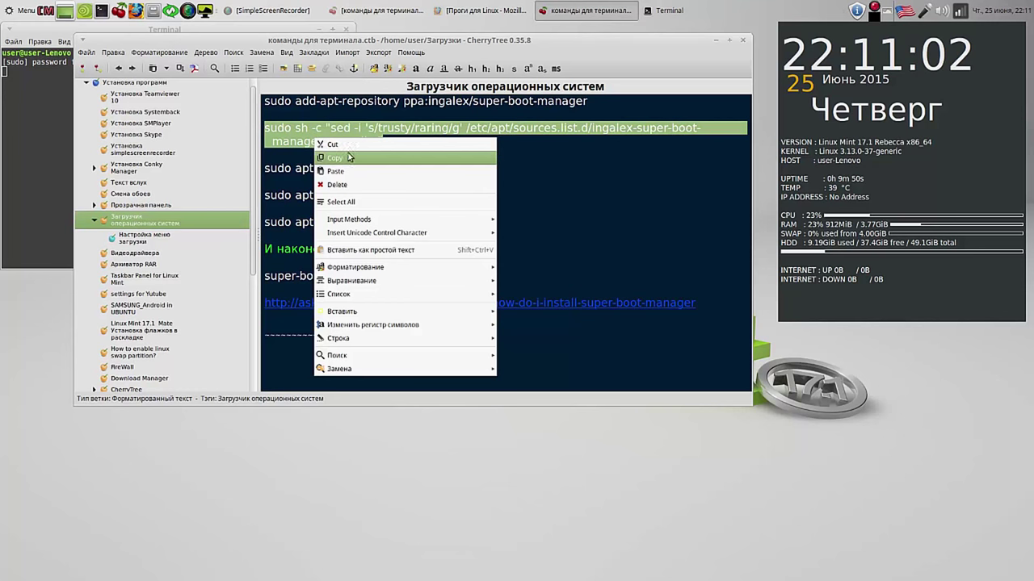
pyautogui.click(348, 157)
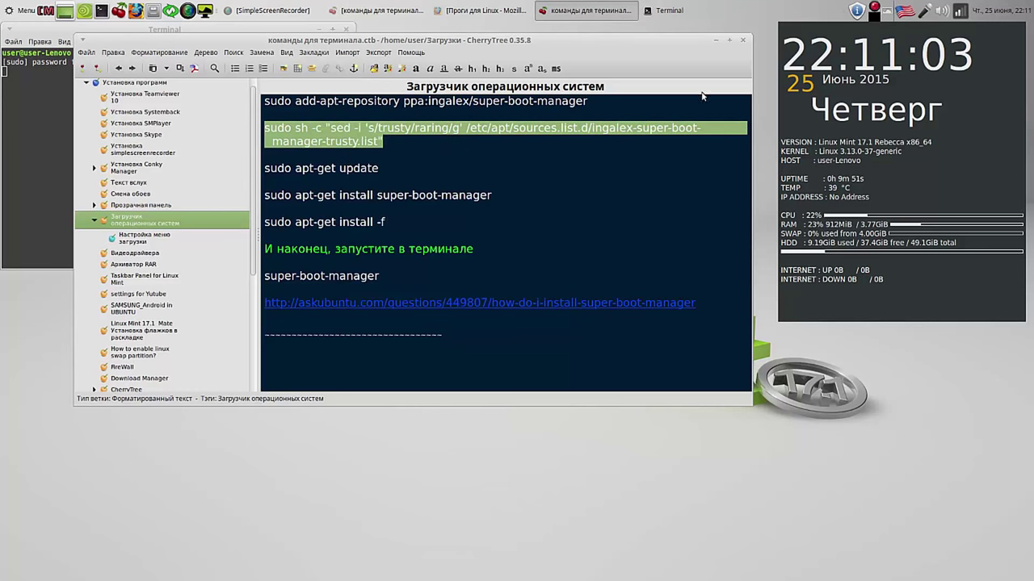
pyautogui.rightClick(874, 11)
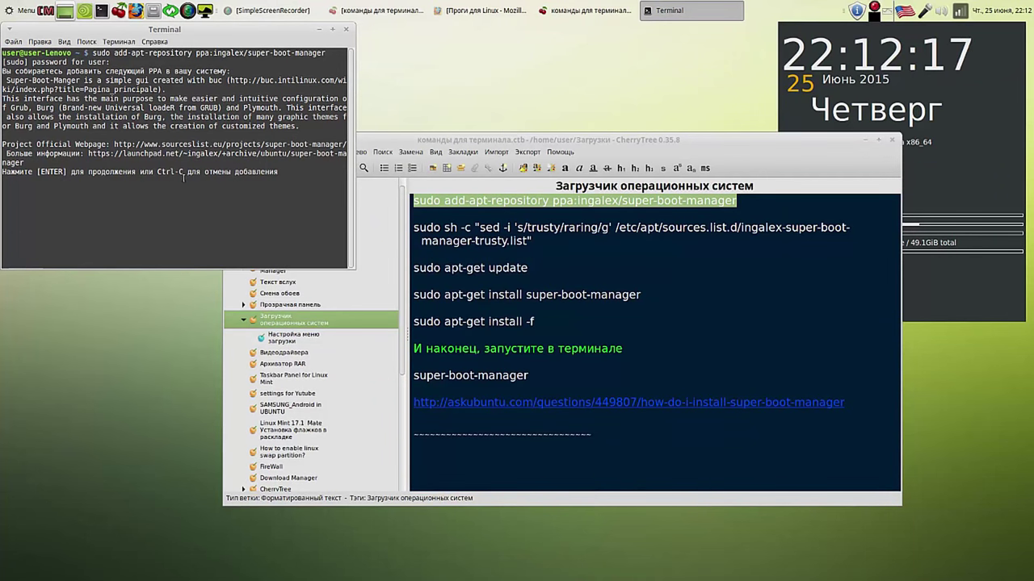
# Step: Confirm adding the PPA, then paste and run the sudo sh -c sed command switching trusty to raring
pyautogui.press('Return')
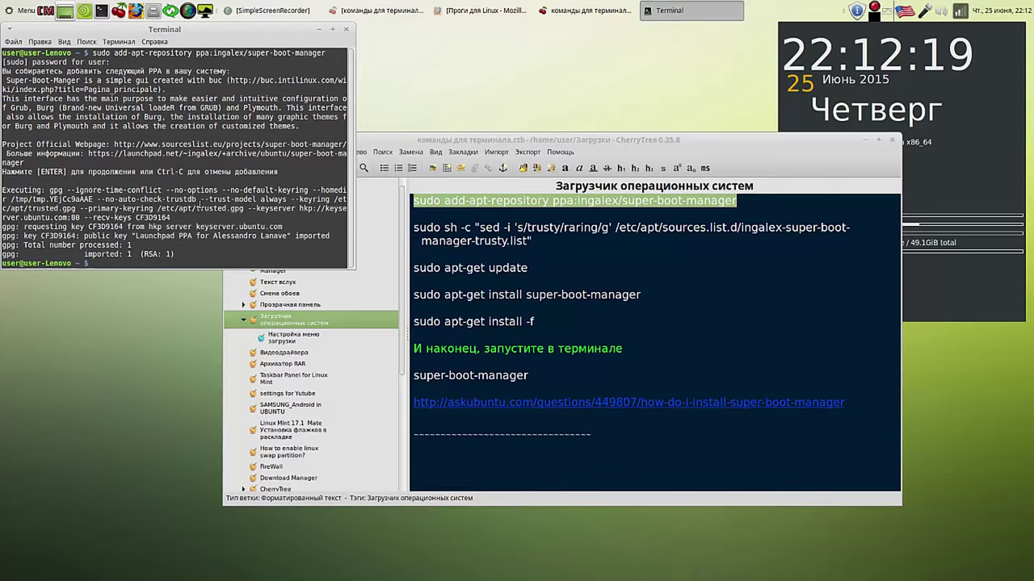
pyautogui.moveTo(533, 240); pyautogui.dragTo(415, 228)
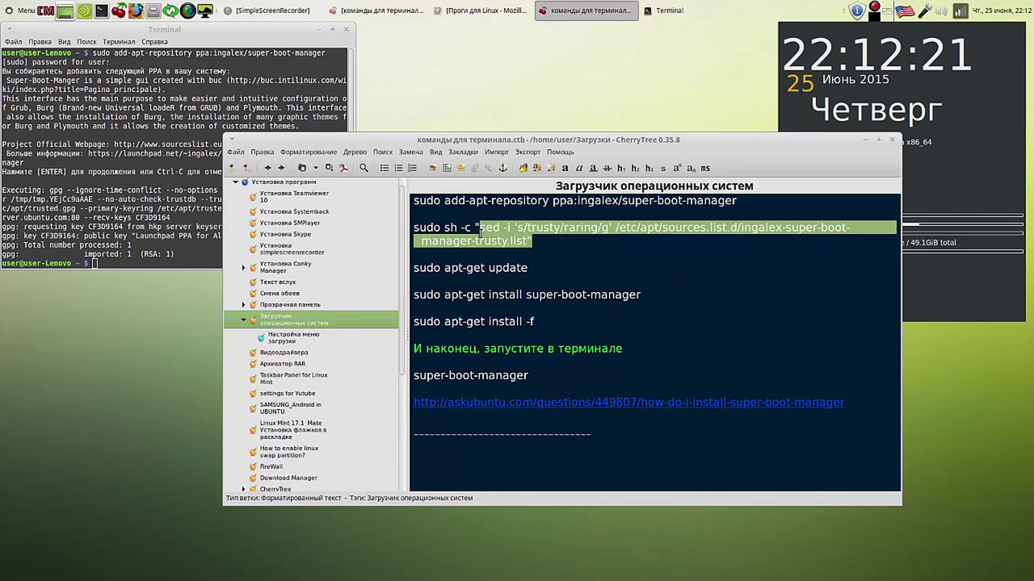
pyautogui.rightClick(440, 230)
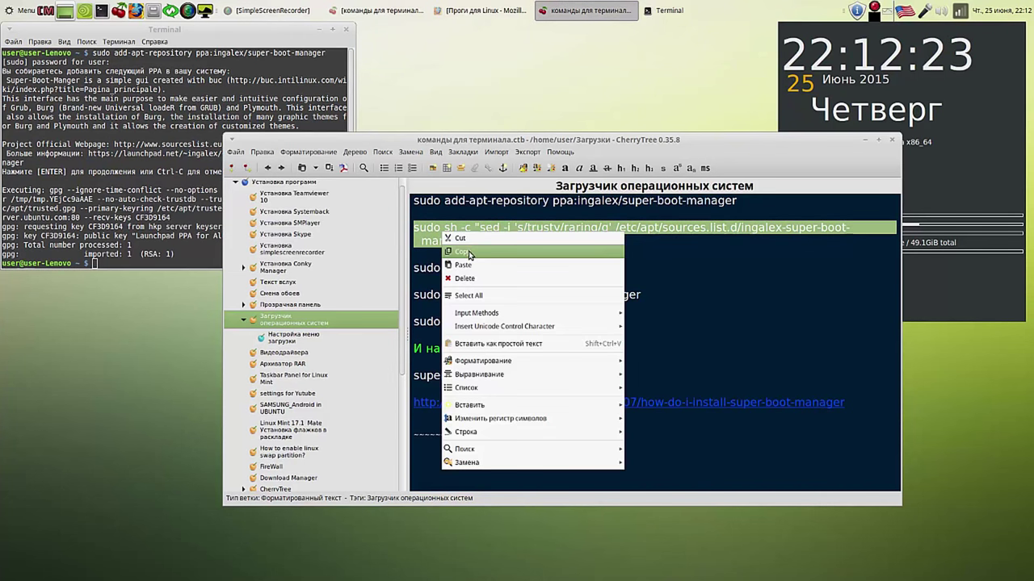
pyautogui.click(469, 251)
pyautogui.moveTo(656, 142); pyautogui.dragTo(799, 49)
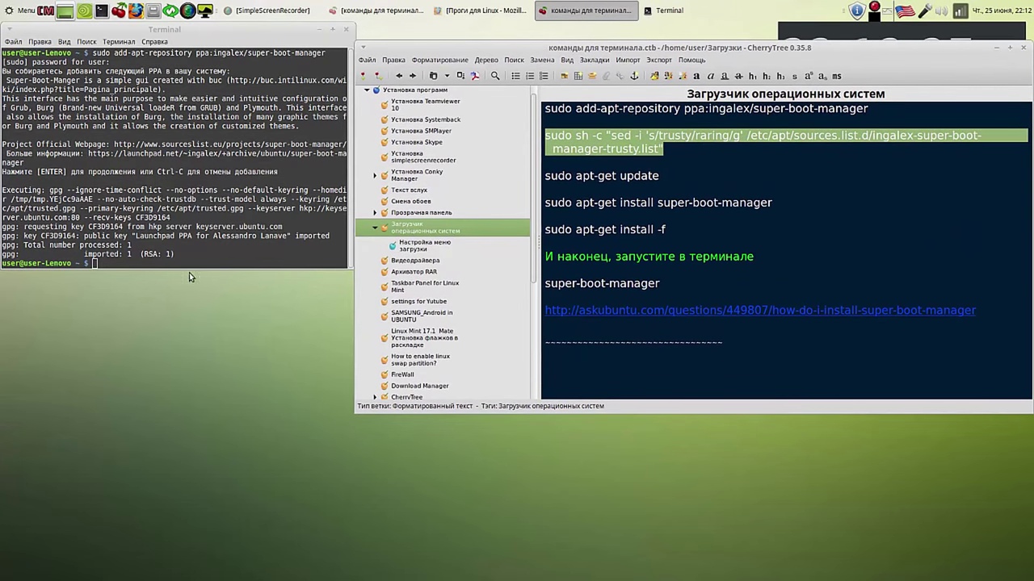
pyautogui.rightClick(100, 263)
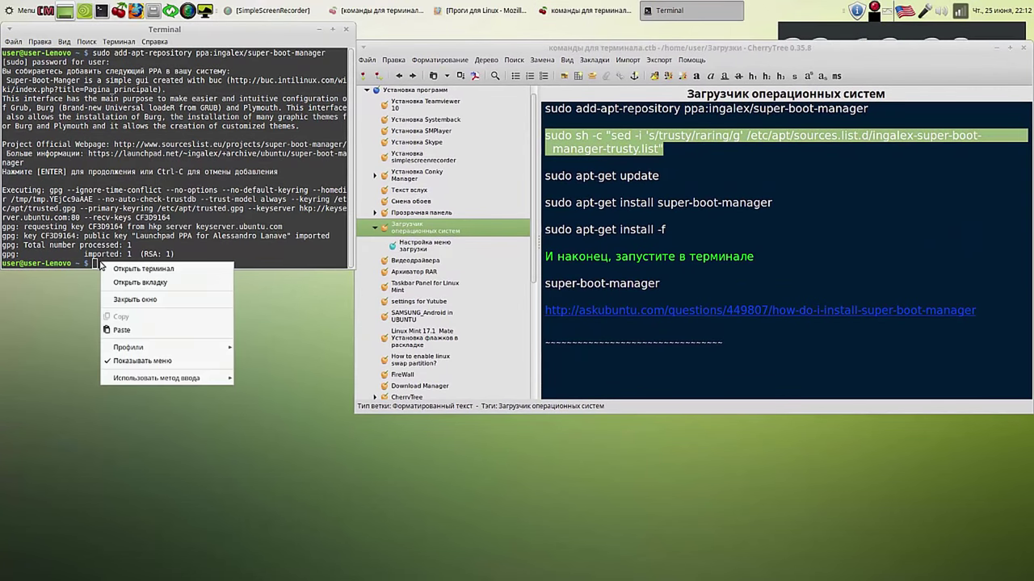
pyautogui.click(121, 331)
pyautogui.press('Return')
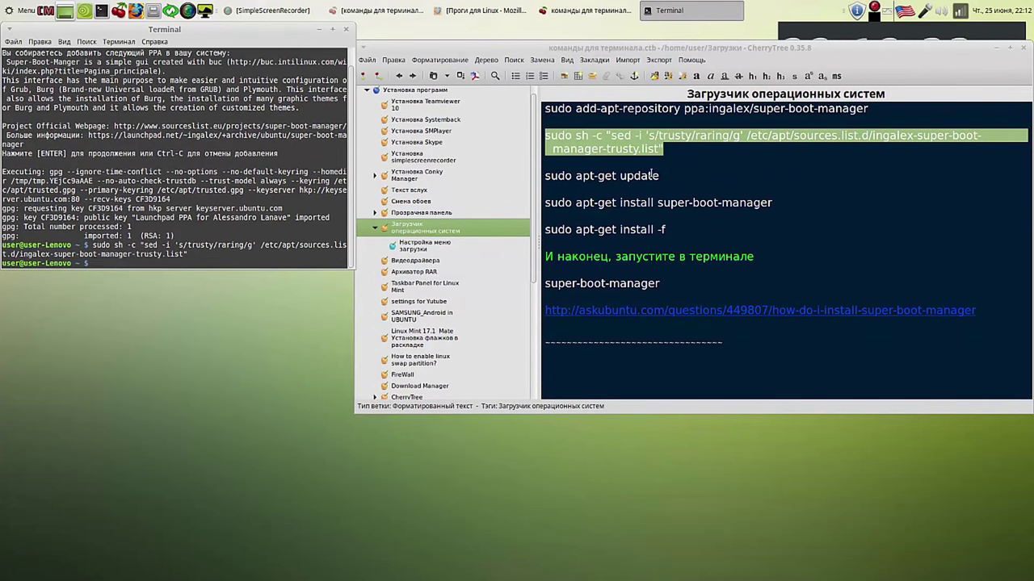
# Step: Copy sudo apt-get update from the notes and run it in the terminal
pyautogui.moveTo(659, 176); pyautogui.dragTo(543, 176)
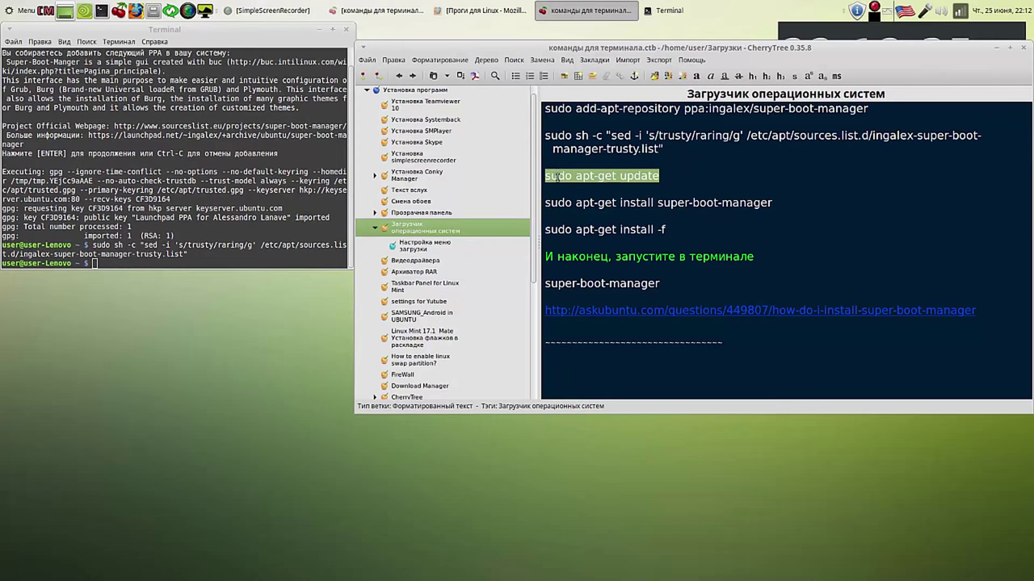
pyautogui.rightClick(557, 177)
pyautogui.click(580, 198)
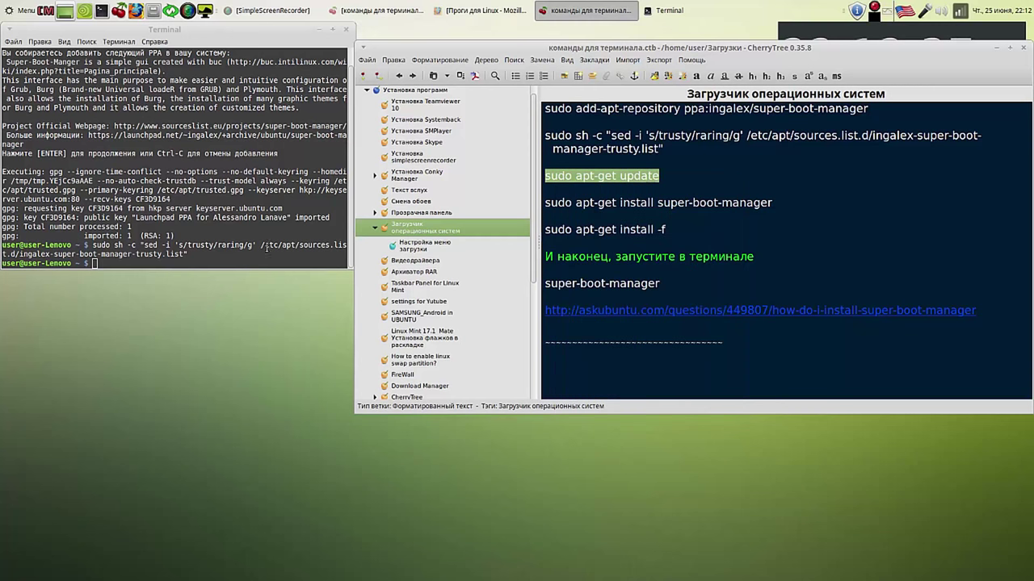
pyautogui.click(115, 264)
pyautogui.rightClick(105, 260)
pyautogui.click(135, 335)
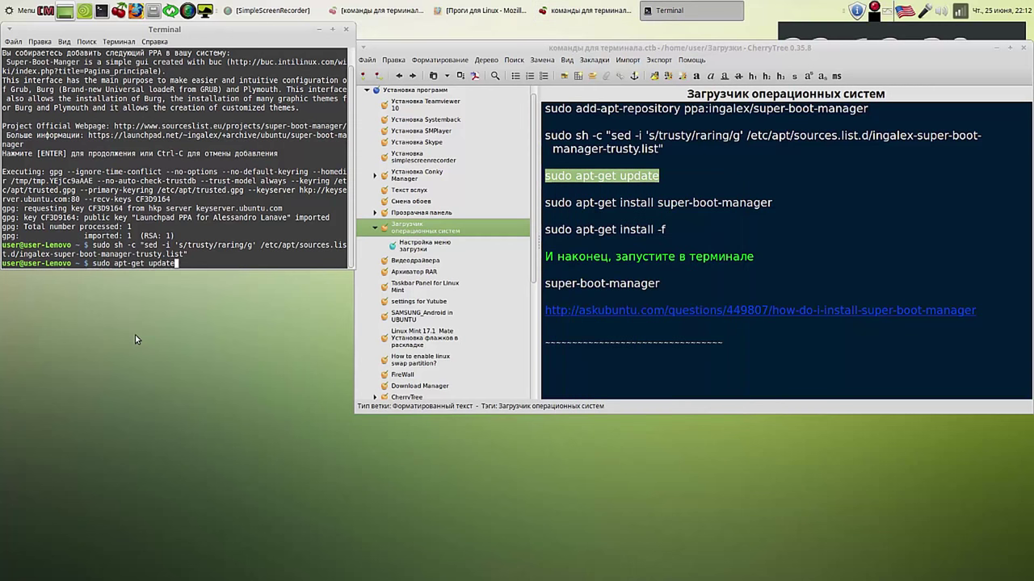
pyautogui.press('Return')
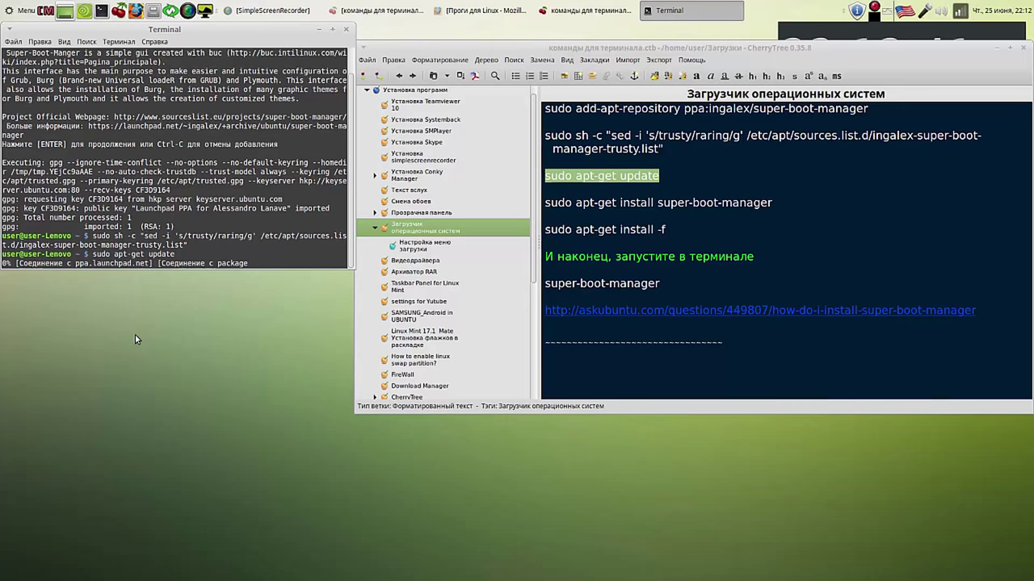
# Step: Copy the super-boot-manager install command from the CherryTree notes
pyautogui.moveTo(772, 203); pyautogui.dragTo(545, 202)
pyautogui.rightClick(566, 208)
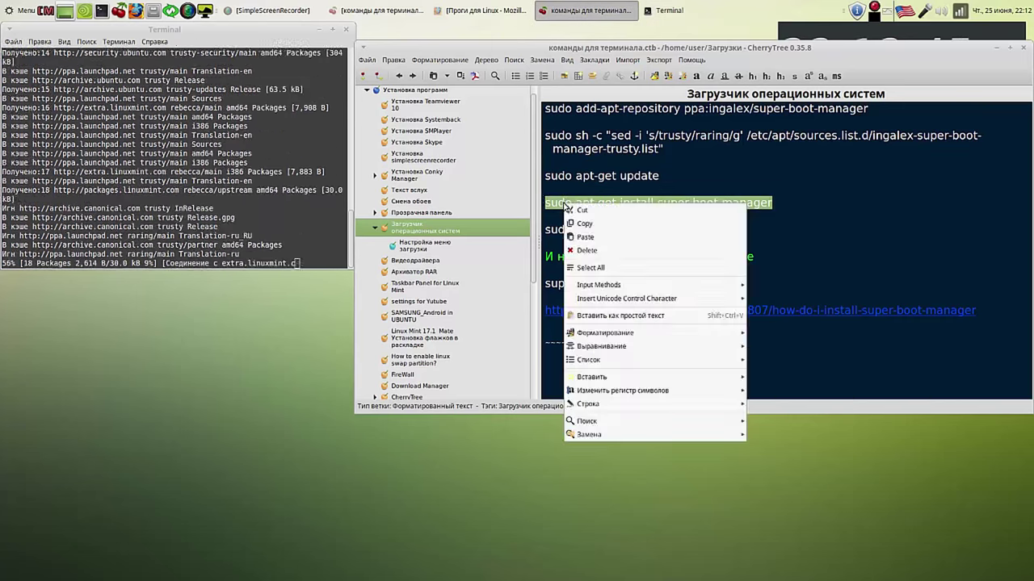
pyautogui.click(578, 223)
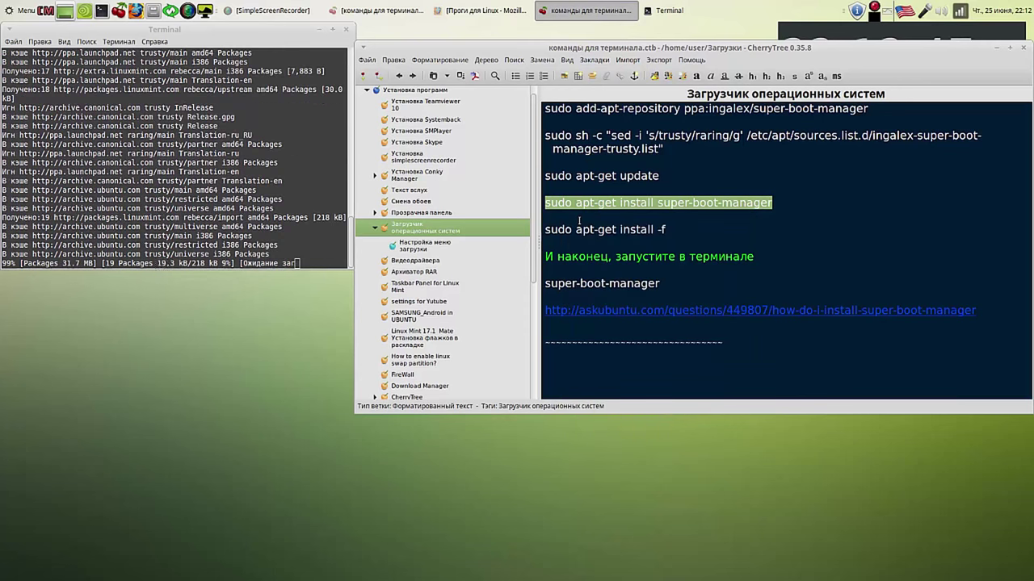
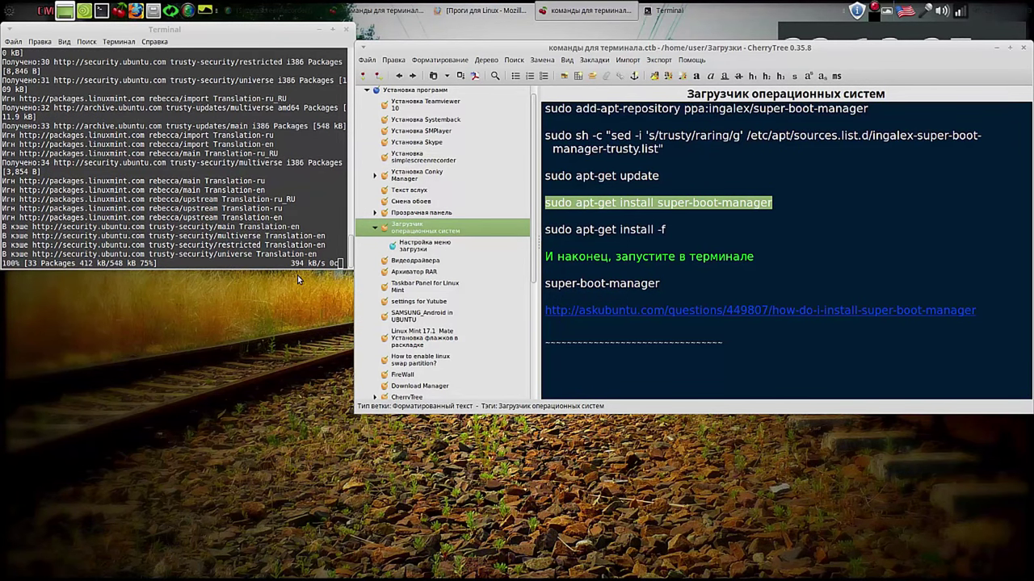
# Step: Install super-boot-manager with sudo apt-get install, confirming the package list with y
pyautogui.rightClick(100, 263)
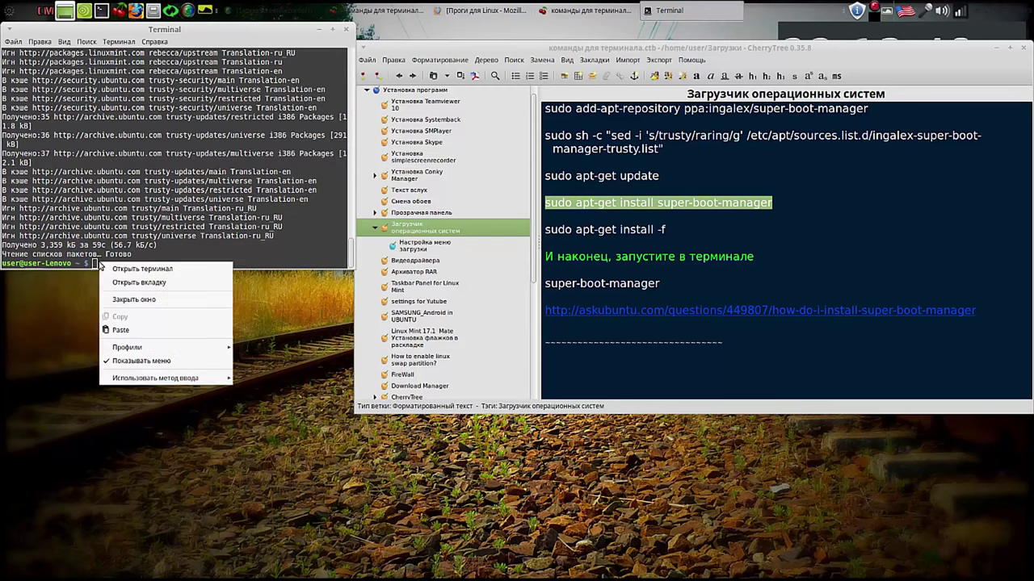
pyautogui.click(157, 329)
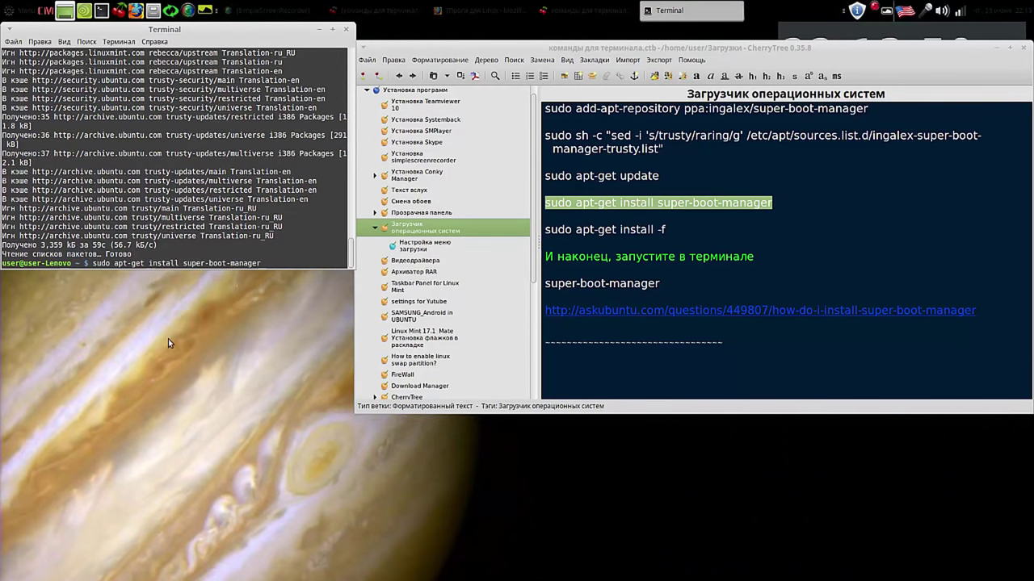
pyautogui.press('Return')
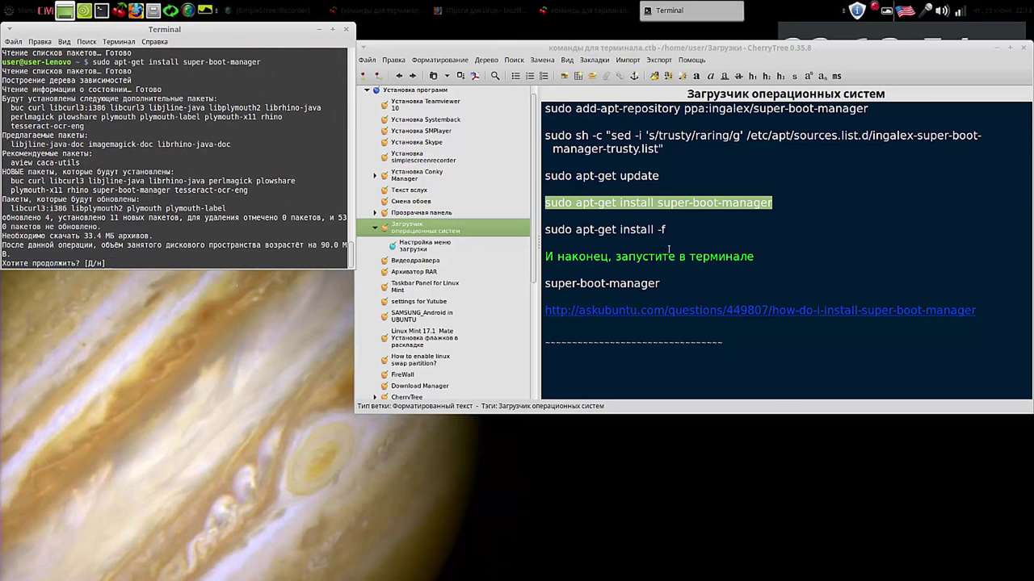
pyautogui.moveTo(669, 230); pyautogui.dragTo(545, 232)
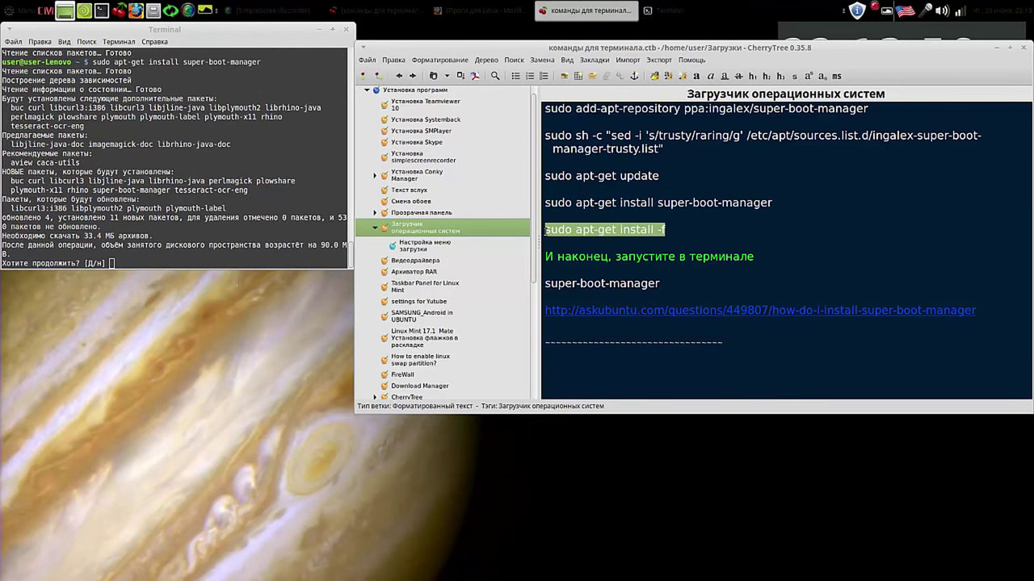
pyautogui.rightClick(563, 230)
pyautogui.click(557, 253)
pyautogui.click(120, 262)
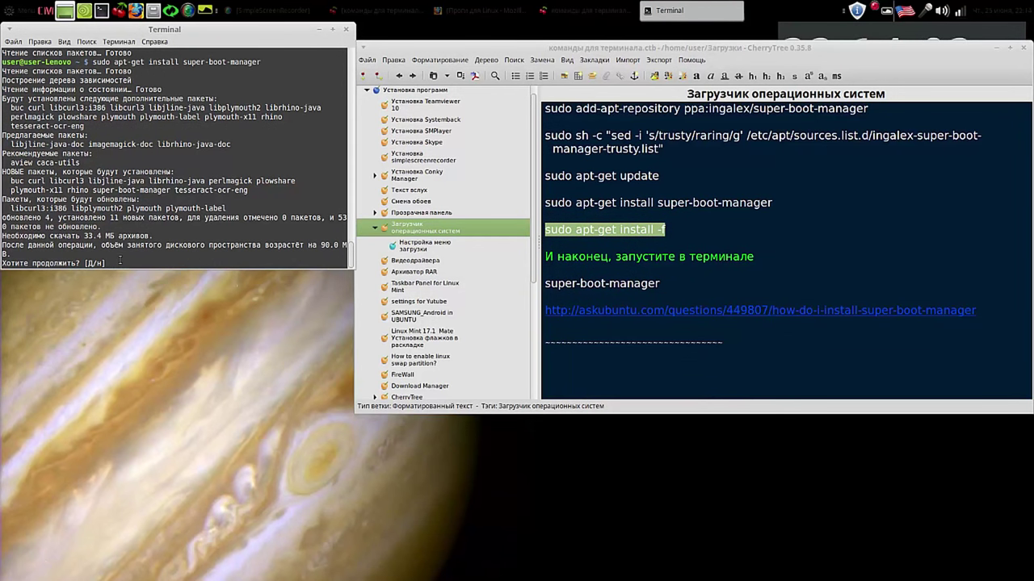
pyautogui.write('y')
pyautogui.press('Return')
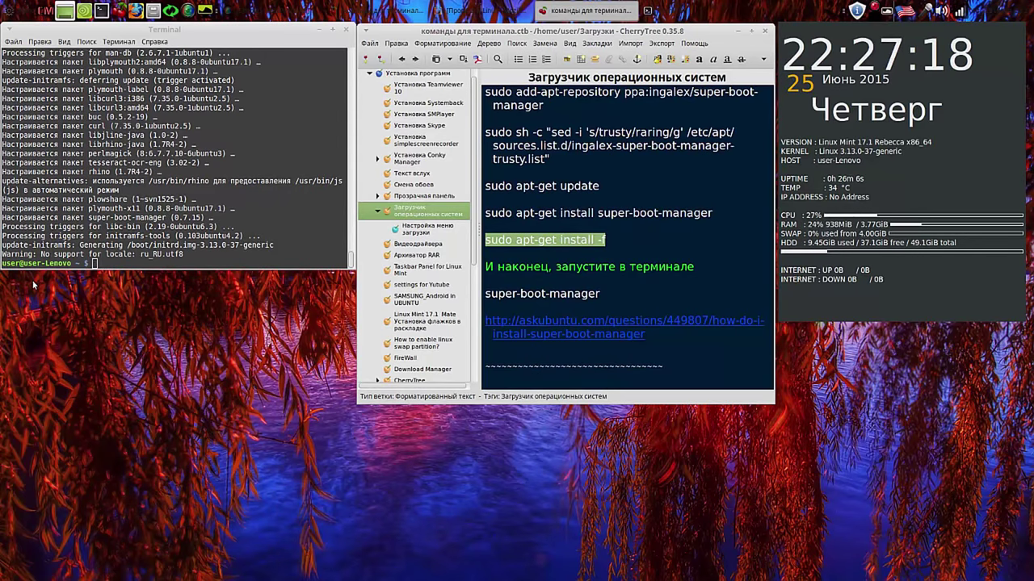
# Step: Run sudo apt-get install -f to repair dependencies, then show the Grub Customizer notes
pyautogui.click(95, 262)
pyautogui.rightClick(95, 262)
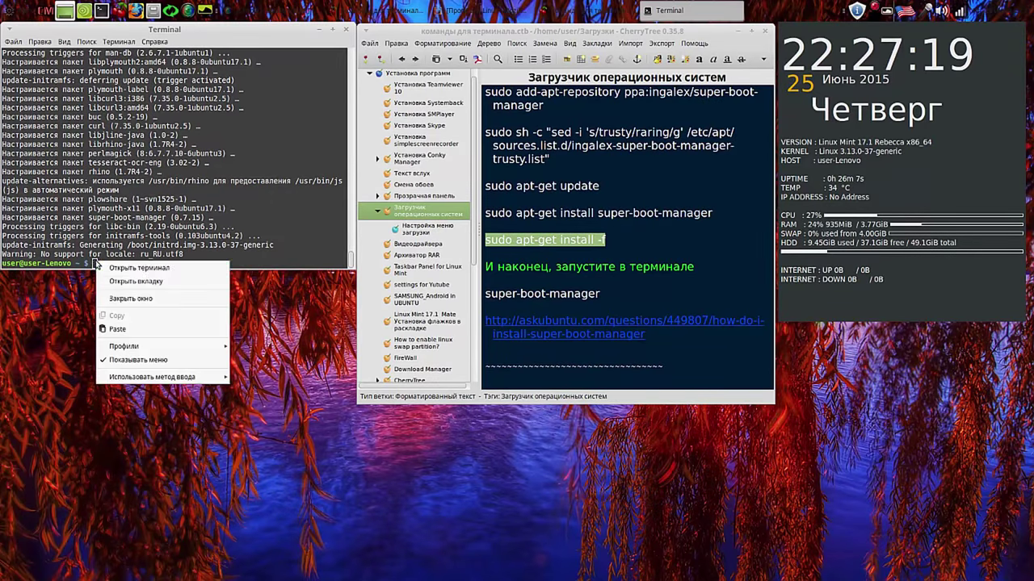
pyautogui.click(130, 326)
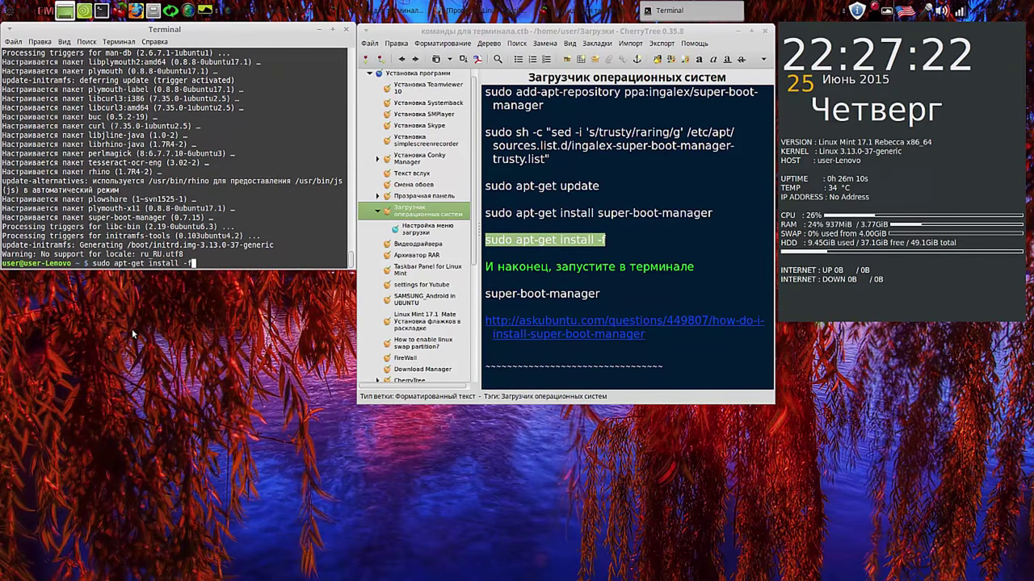
pyautogui.press('Return')
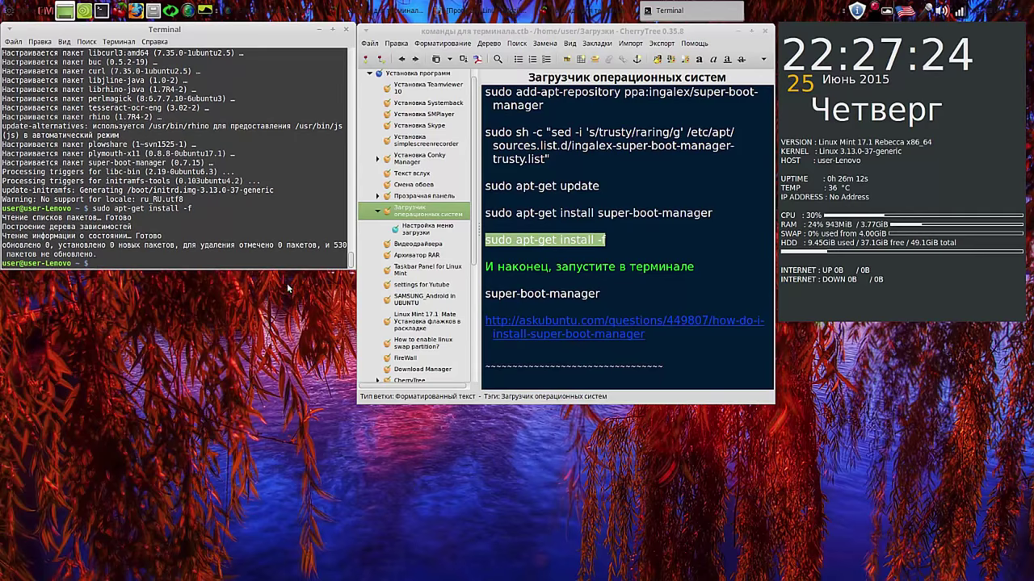
pyautogui.click(428, 230)
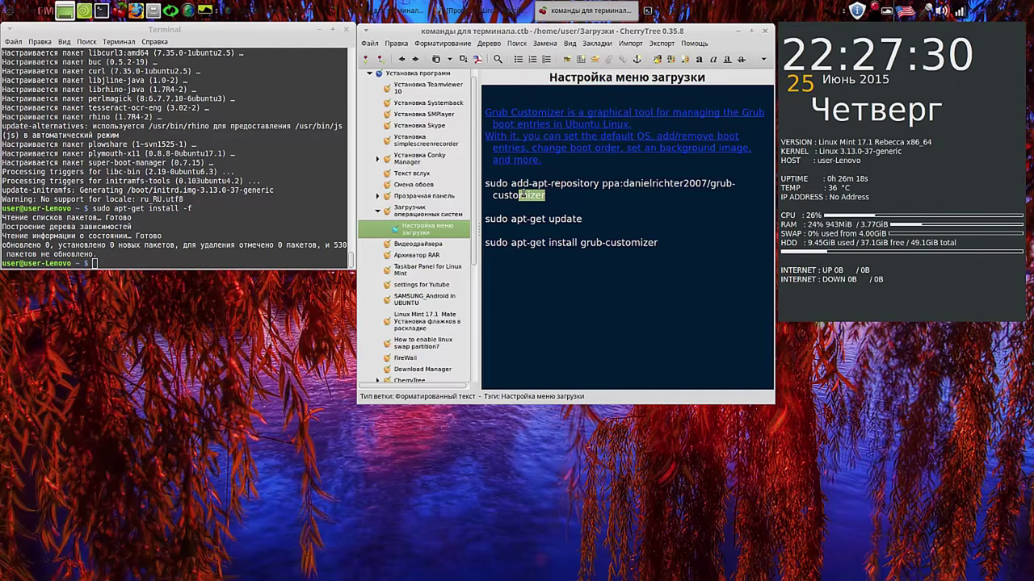
# Step: Add the grub-customizer PPA with add-apt-repository, accepting its signing key
pyautogui.tripleClick(548, 195)
pyautogui.rightClick(517, 195)
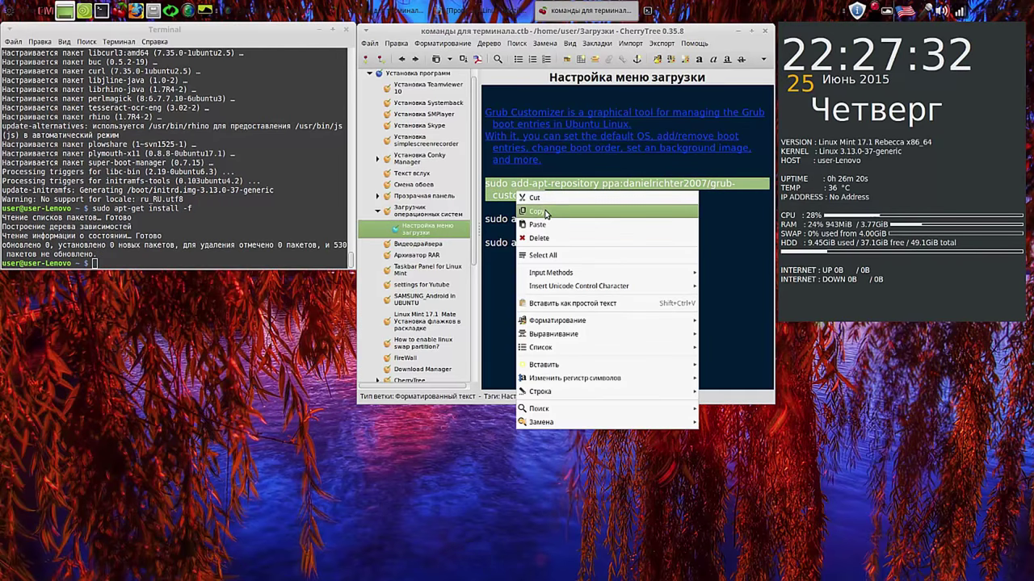
pyautogui.click(536, 211)
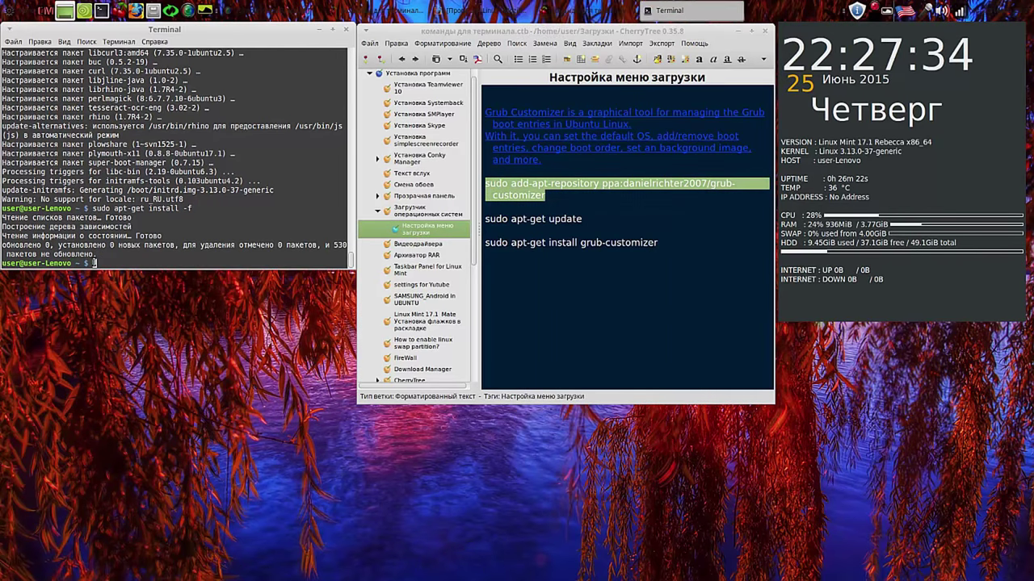
pyautogui.rightClick(92, 259)
pyautogui.click(131, 331)
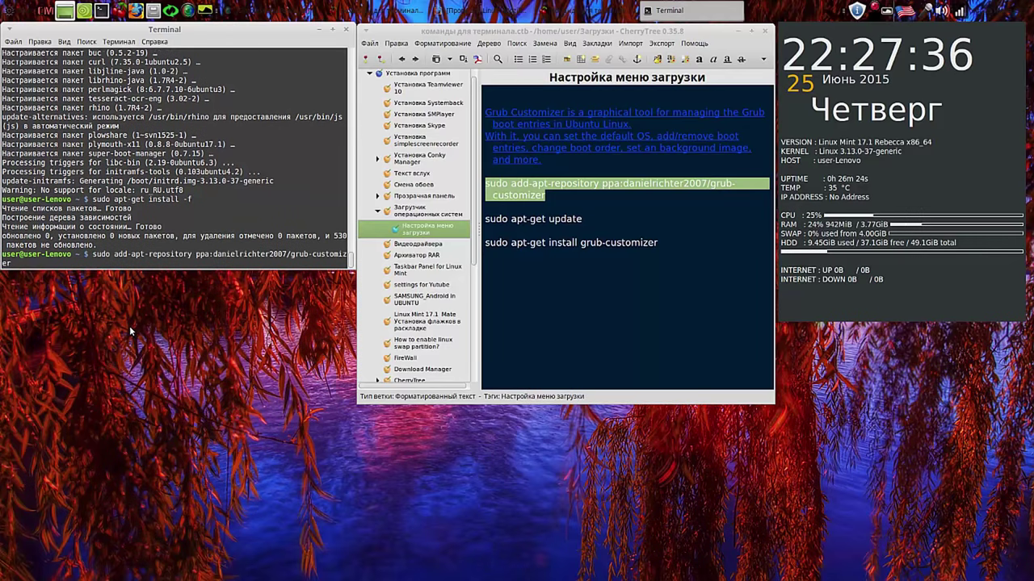
pyautogui.press('Return')
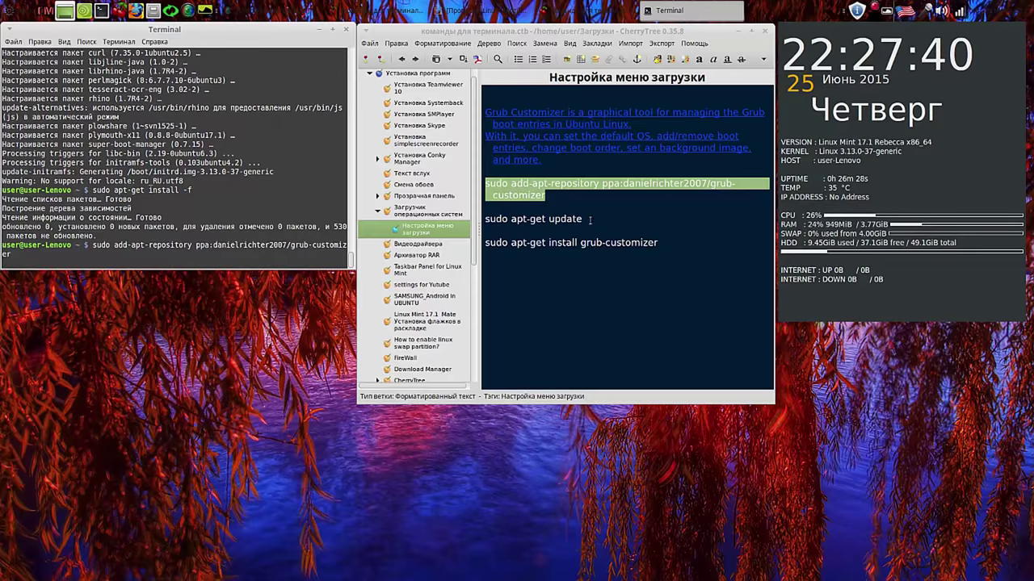
pyautogui.moveTo(584, 218); pyautogui.dragTo(484, 219)
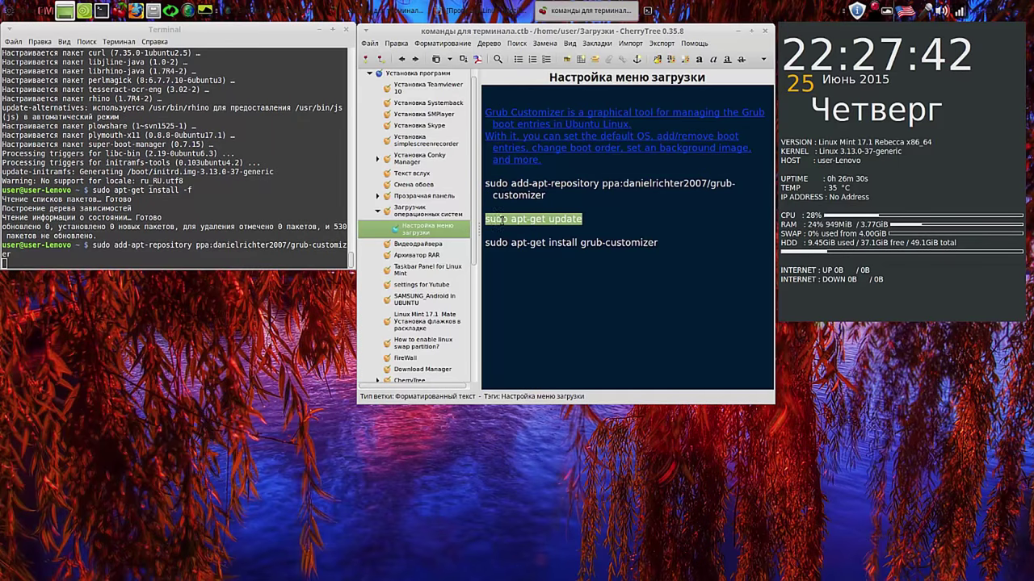
pyautogui.rightClick(503, 223)
pyautogui.click(522, 241)
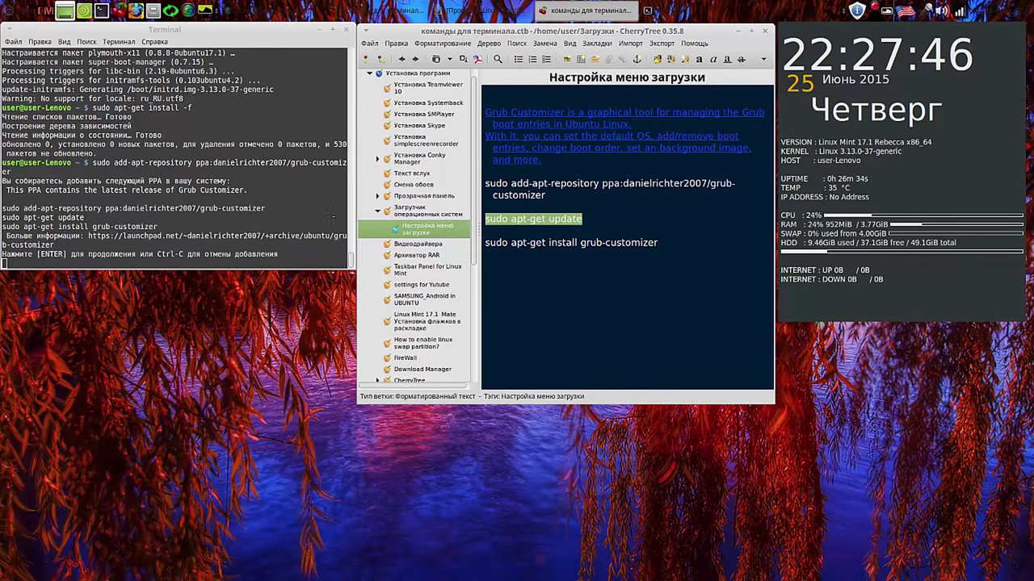
pyautogui.click(316, 263)
pyautogui.press('Return')
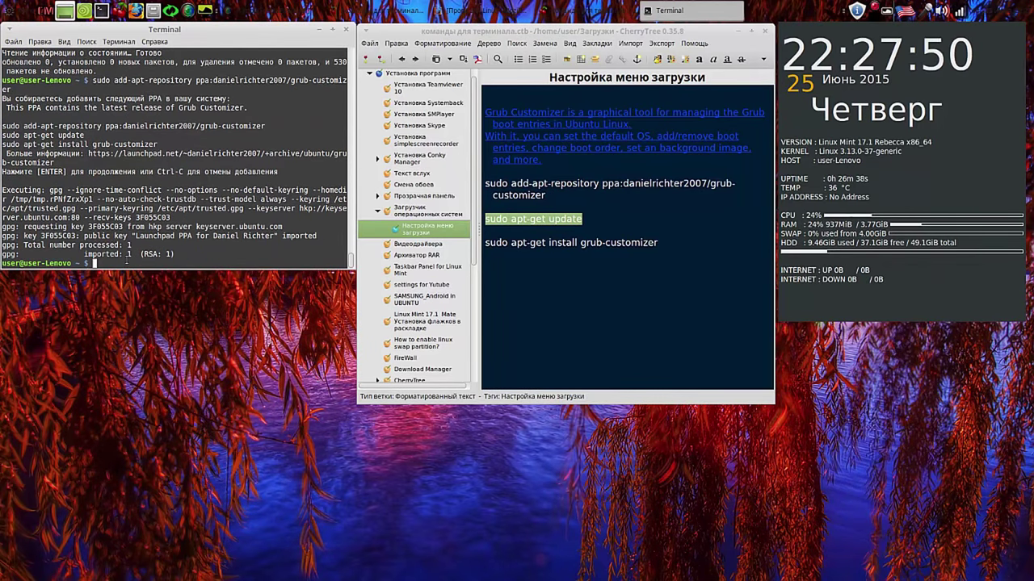
# Step: Refresh package lists with sudo apt-get update and copy the grub-customizer install command
pyautogui.rightClick(126, 262)
pyautogui.click(174, 324)
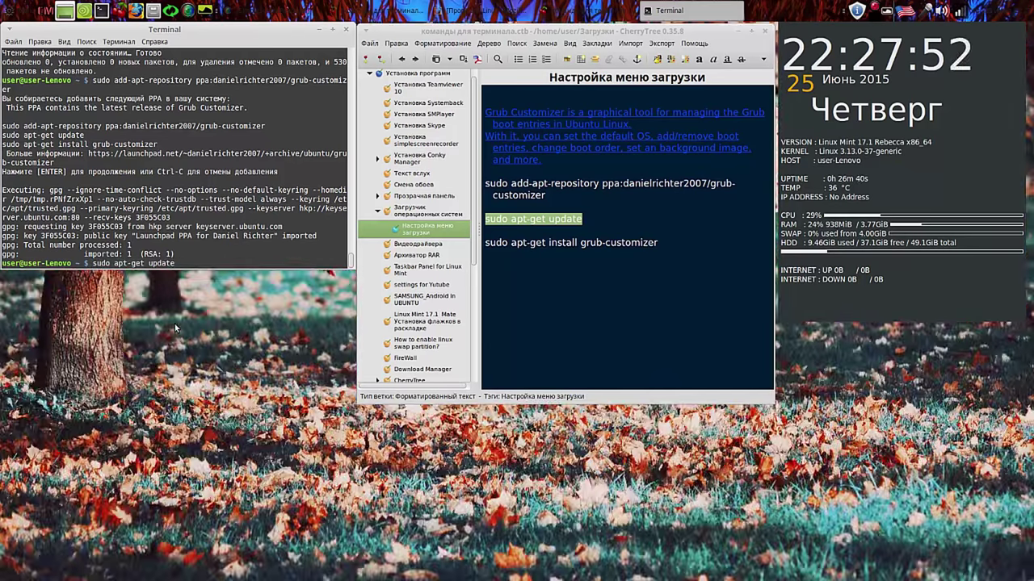
pyautogui.press('Return')
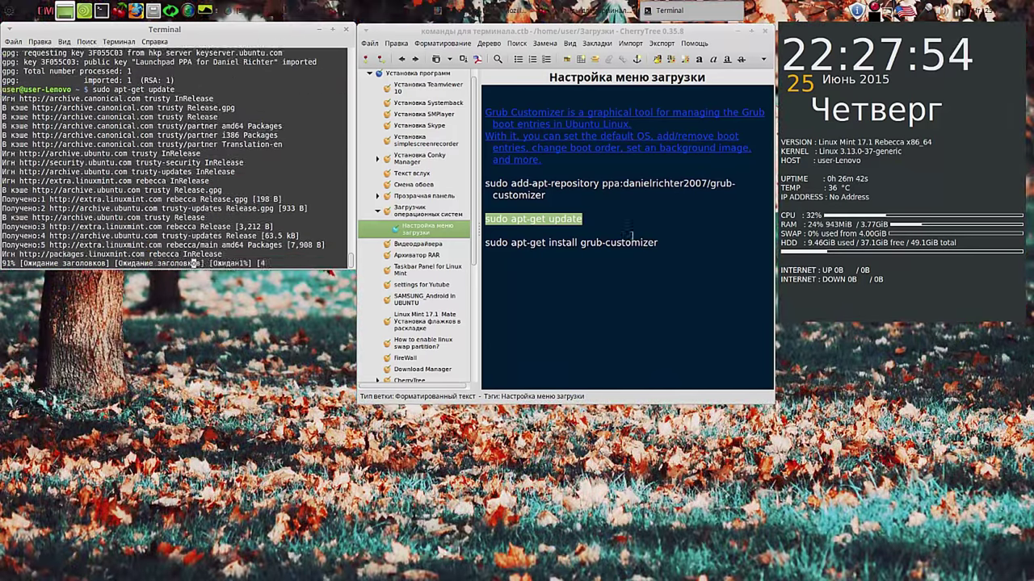
pyautogui.moveTo(667, 244); pyautogui.dragTo(481, 242)
pyautogui.rightClick(502, 239)
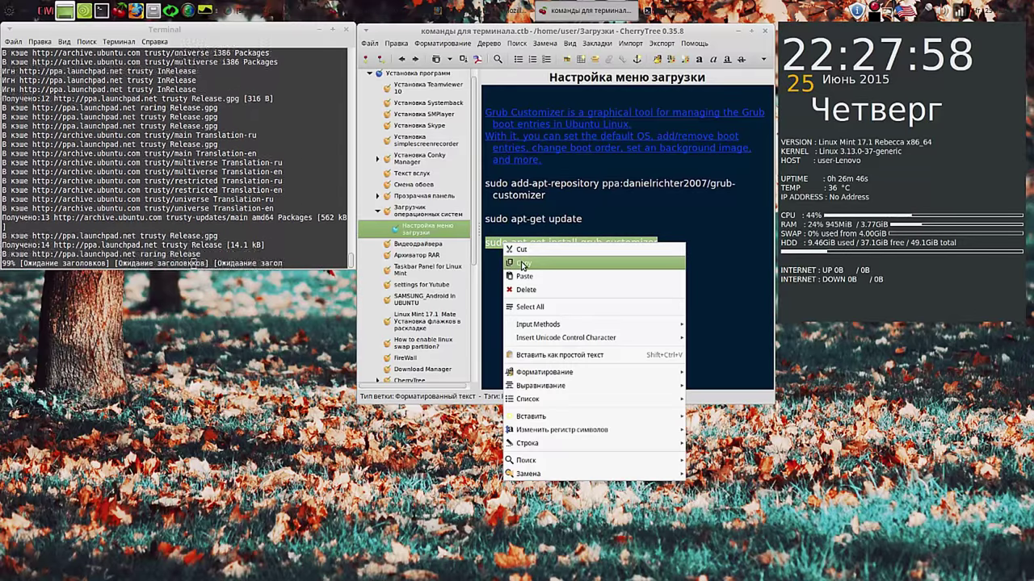
pyautogui.click(522, 262)
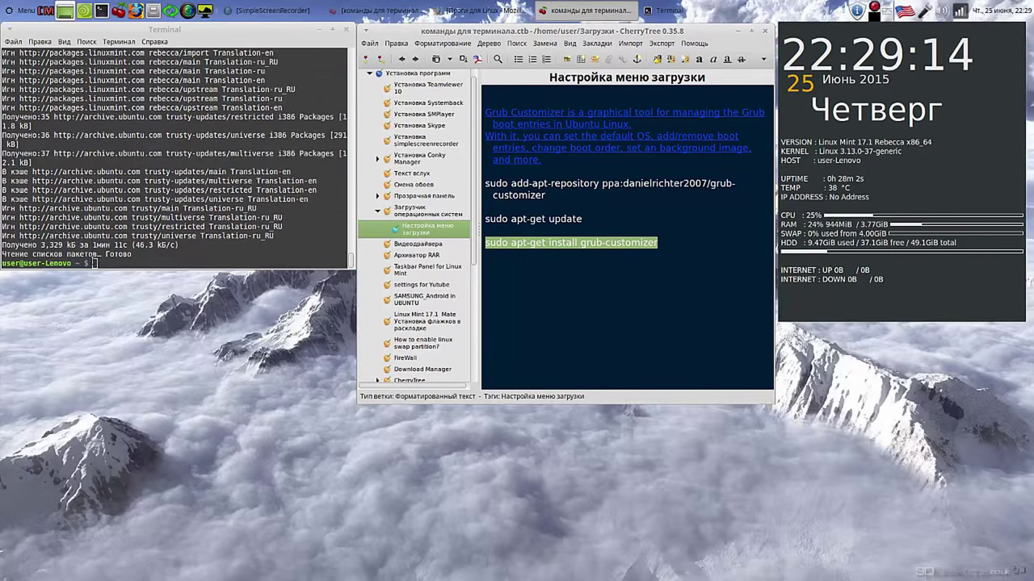
# Step: Run sudo apt-get install grub-customizer and confirm with y to install 4.0.6 with libgtkmm-3.0-1
pyautogui.rightClick(92, 263)
pyautogui.click(116, 328)
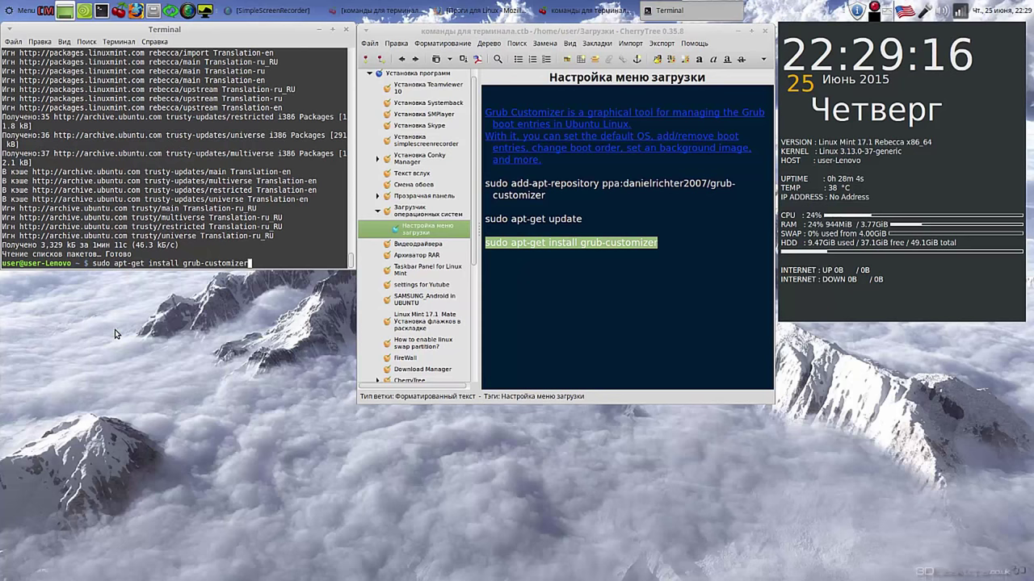
pyautogui.press('Return')
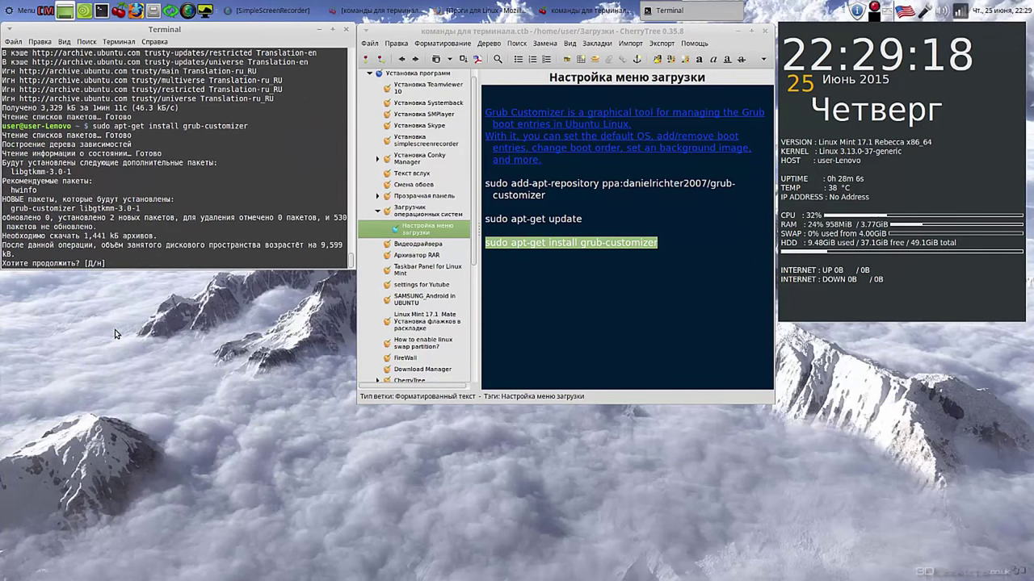
pyautogui.write('y')
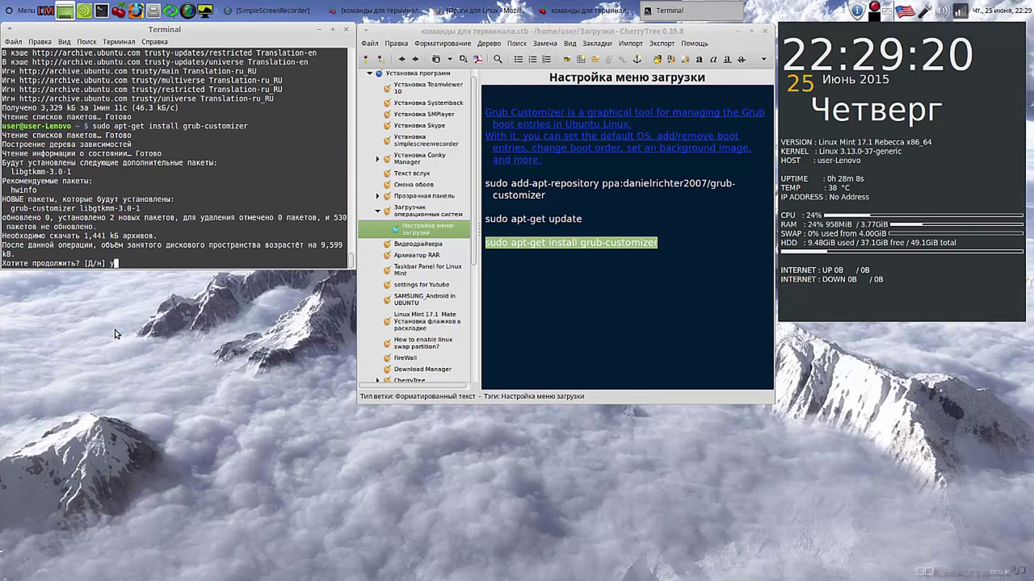
pyautogui.press('Return')
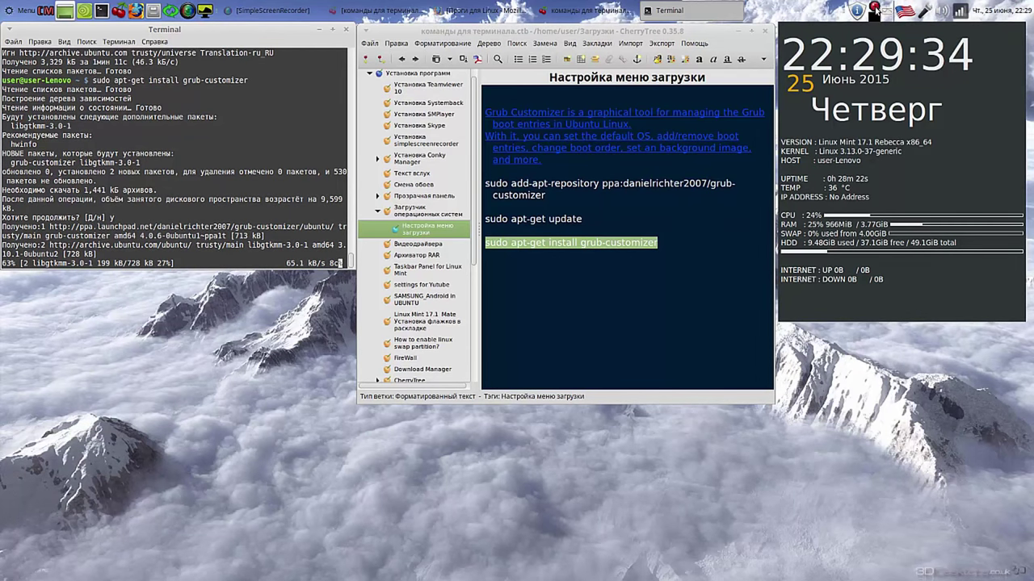
pyautogui.rightClick(875, 10)
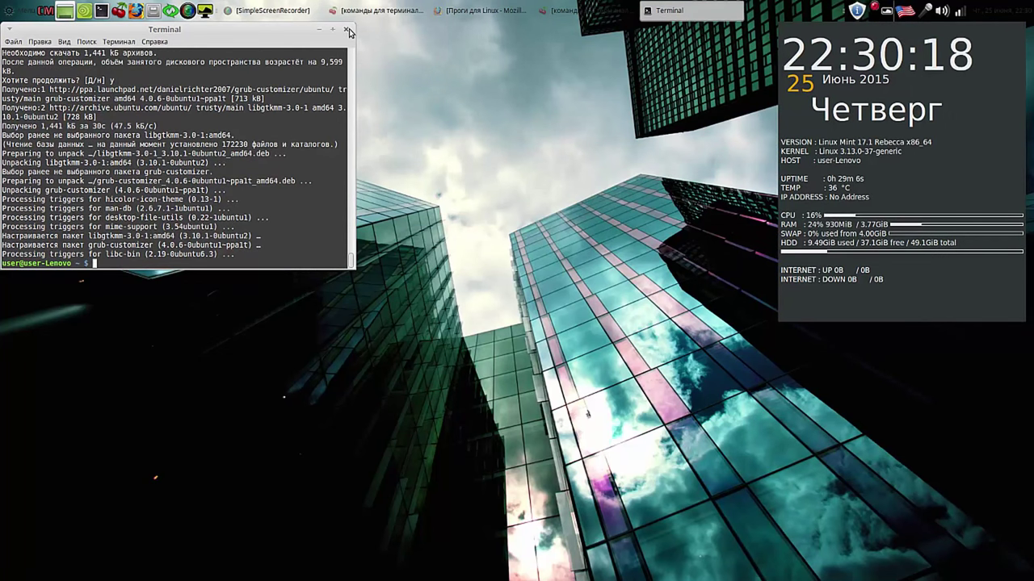
# Step: Close the terminal, pin Super-Boot-Manager to the panel from the Mint Menu, and launch it
pyautogui.click(347, 30)
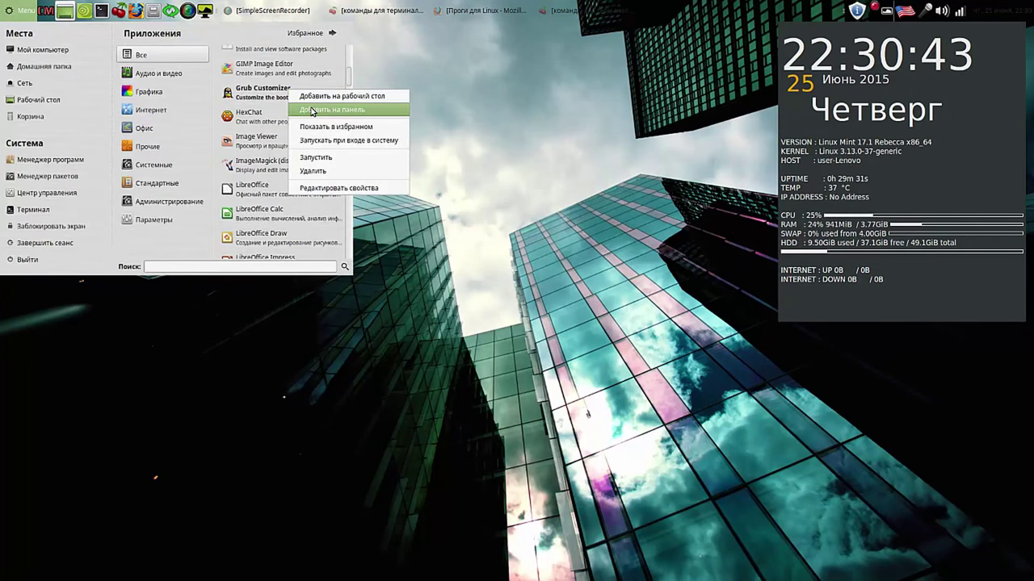
pyautogui.press('Escape')
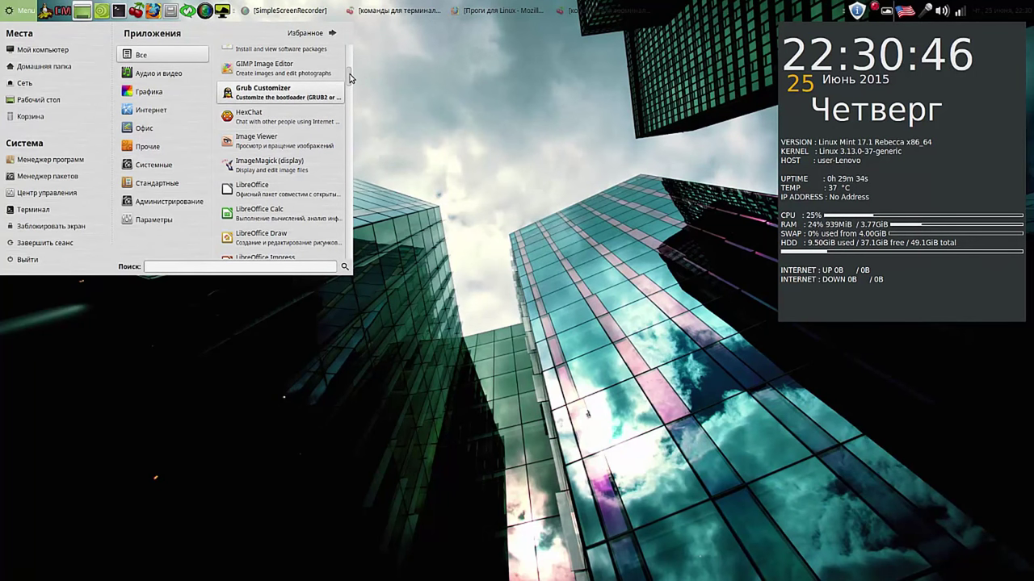
pyautogui.moveTo(350, 77); pyautogui.dragTo(351, 112)
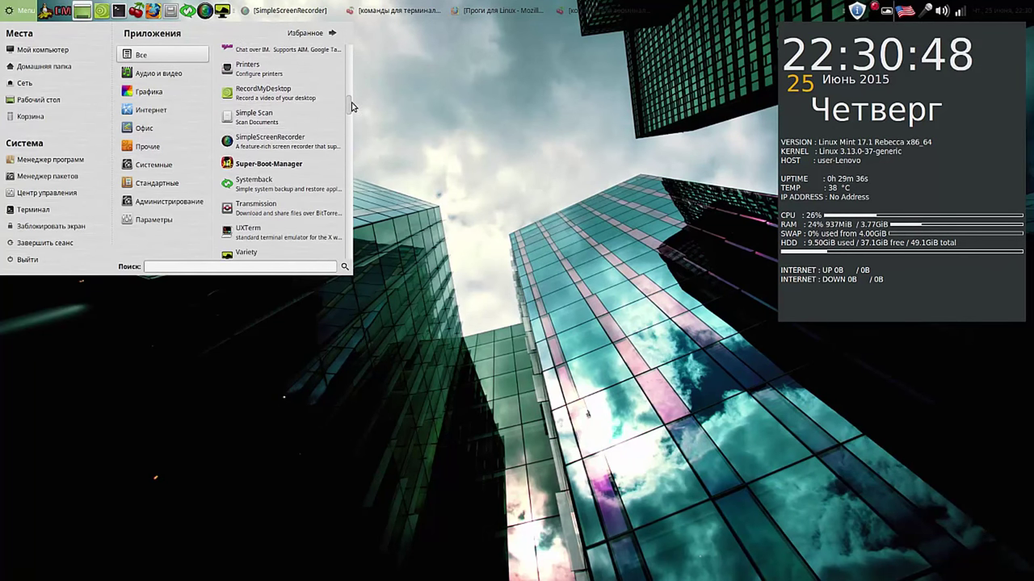
pyautogui.rightClick(284, 164)
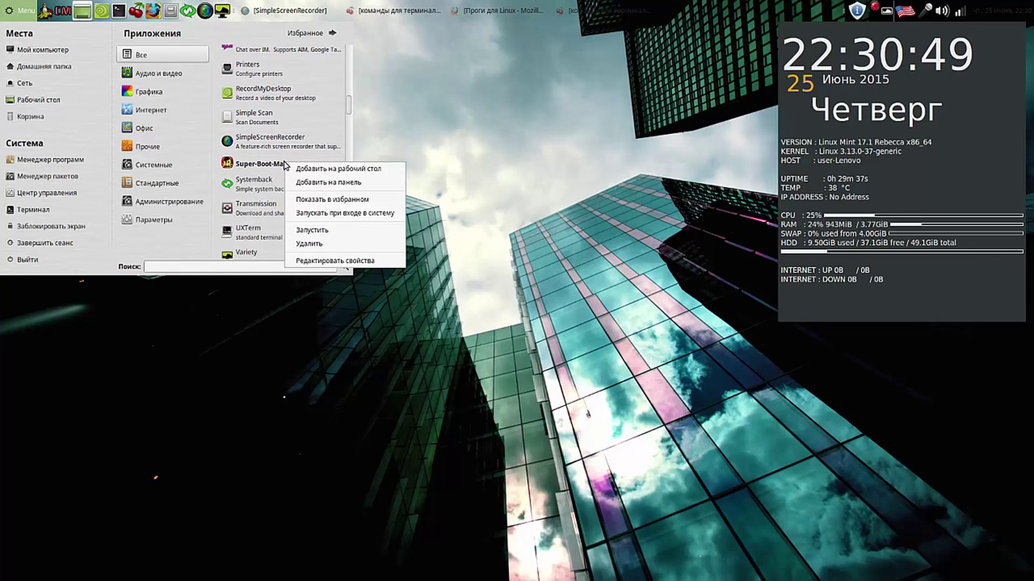
pyautogui.click(322, 182)
pyautogui.click(461, 116)
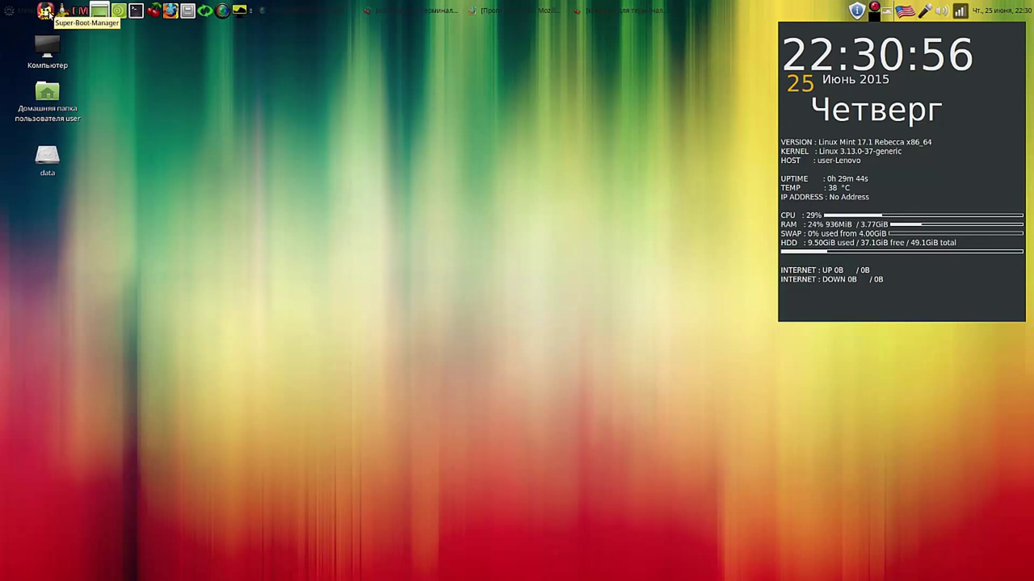
pyautogui.click(46, 11)
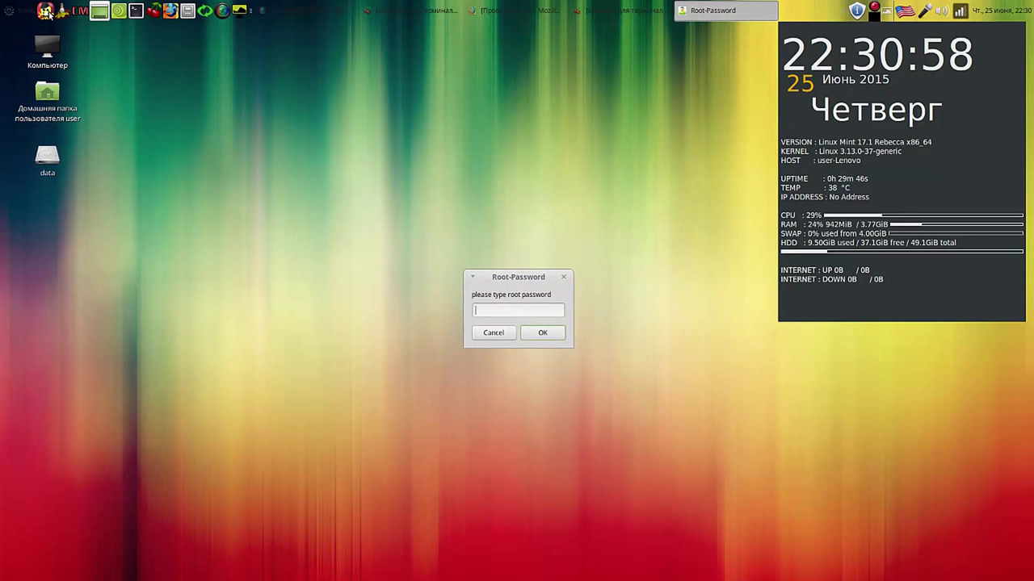
# Step: Enter the root password, choose english as the language, and open Burg-manager
pyautogui.write('*')
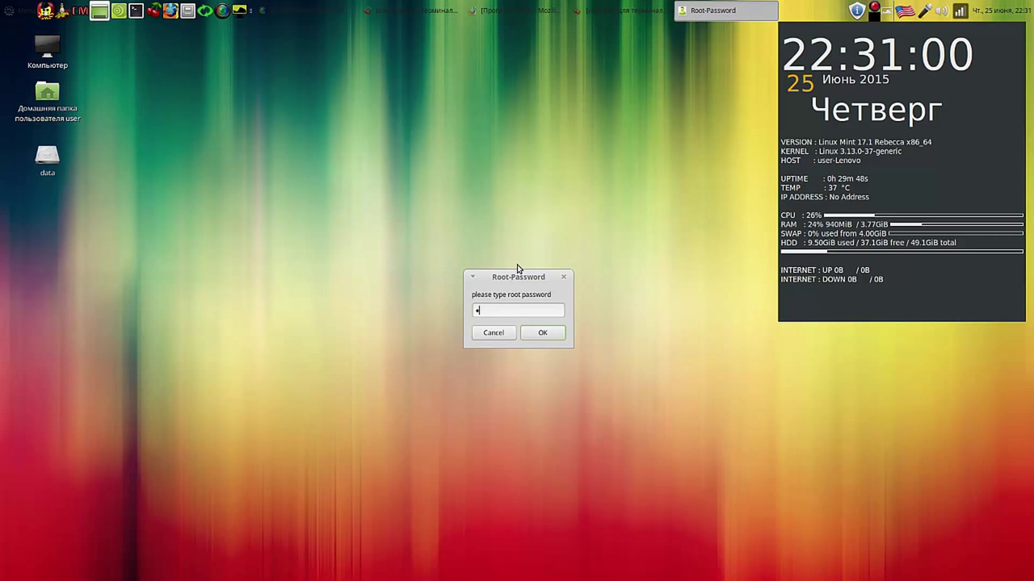
pyautogui.write('**')
pyautogui.press('Return')
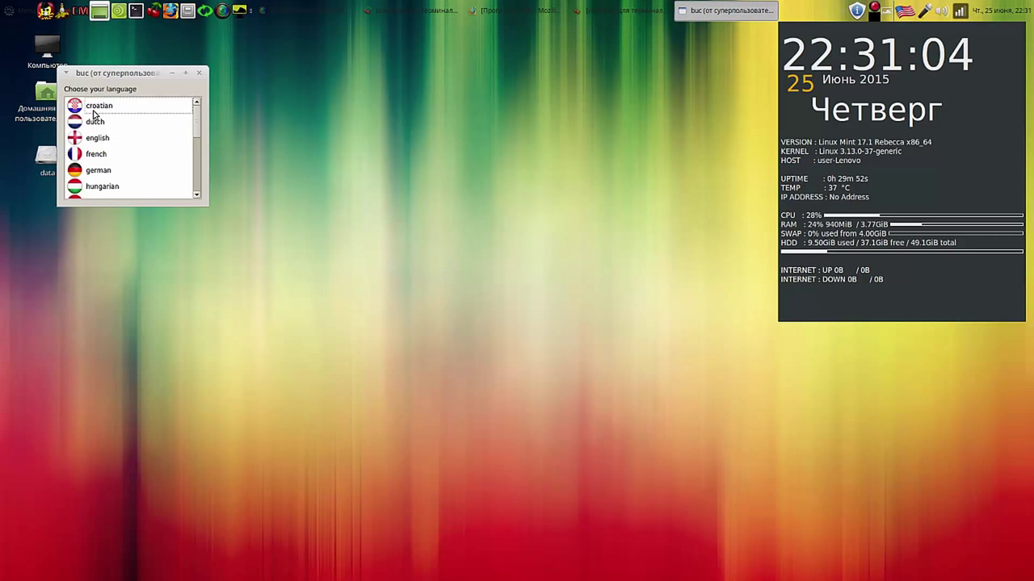
pyautogui.doubleClick(78, 136)
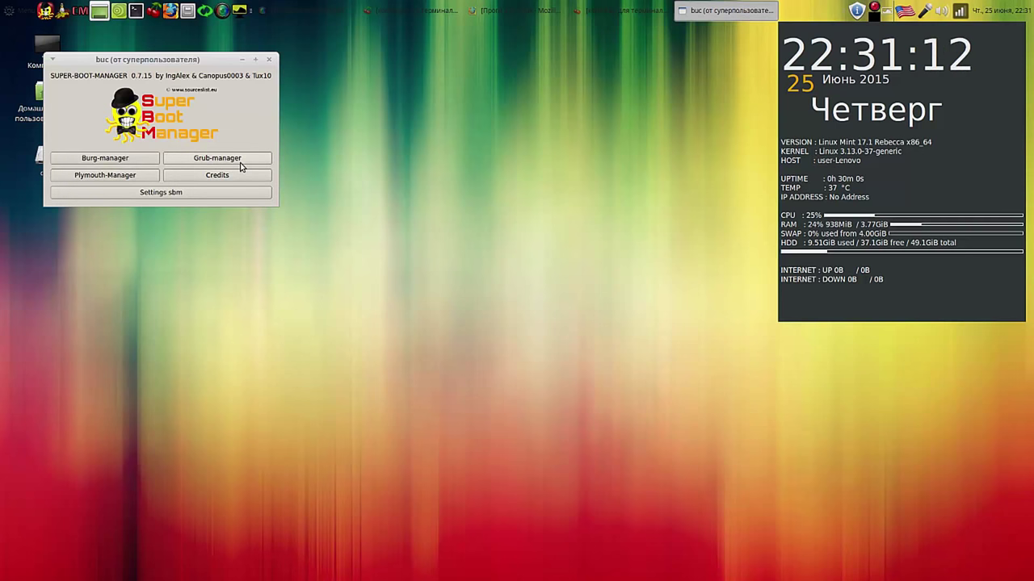
pyautogui.click(113, 161)
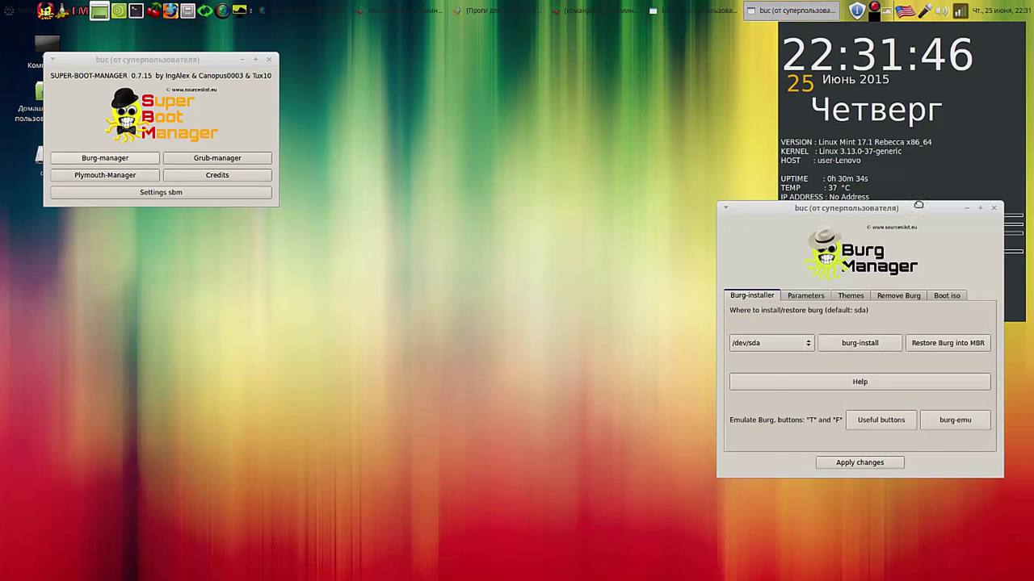
# Step: Install BURG to /dev/sda with burg-install, dismiss the success message, and start burg-emu
pyautogui.moveTo(920, 202); pyautogui.dragTo(688, 39)
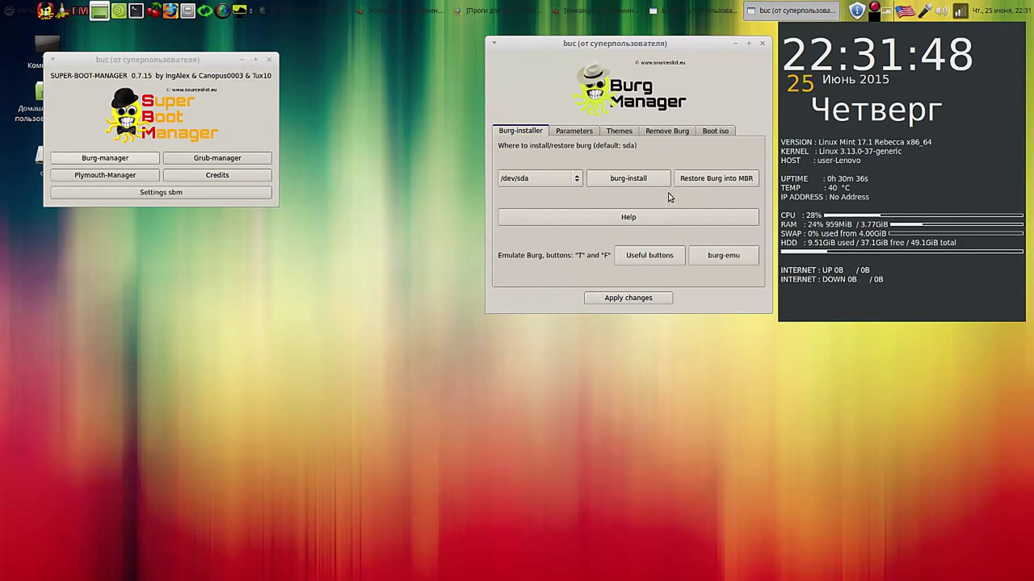
pyautogui.click(628, 179)
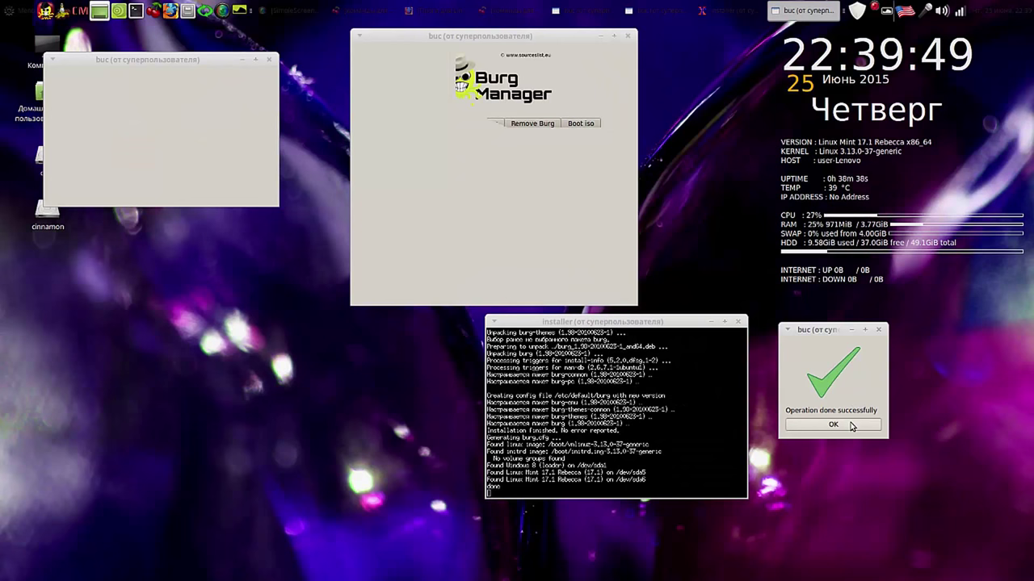
pyautogui.click(850, 425)
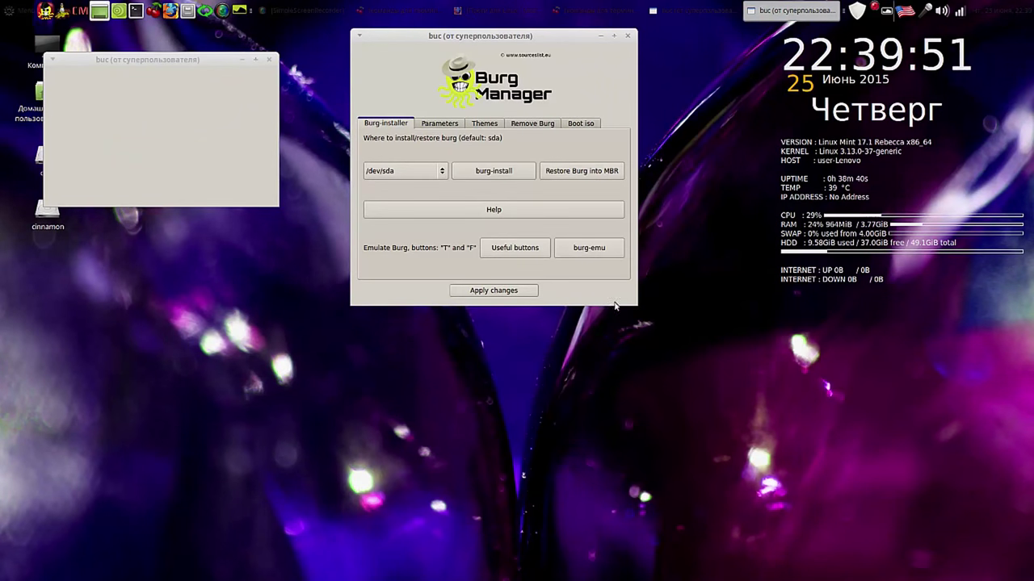
pyautogui.click(599, 251)
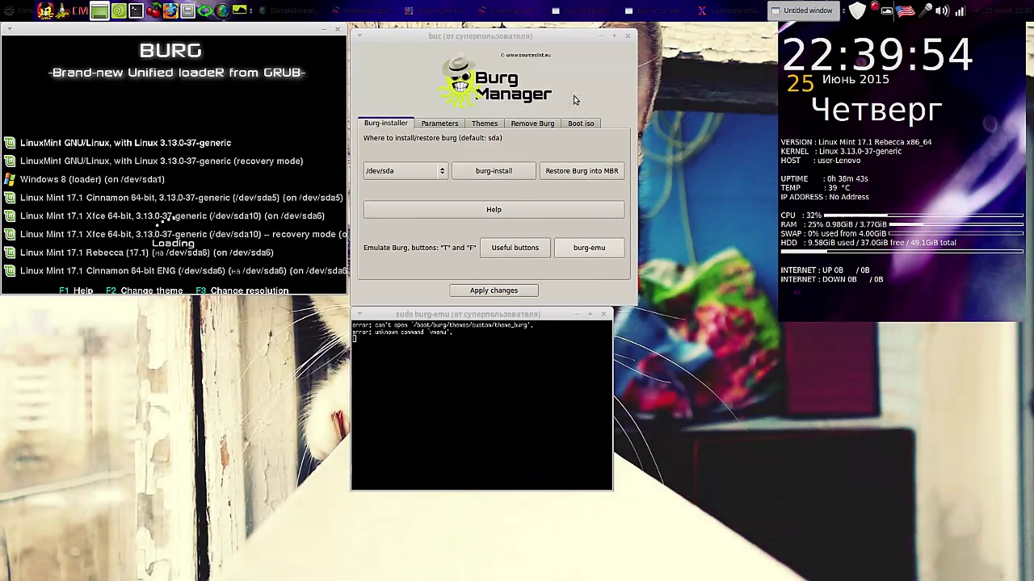
# Step: Move the Burg Manager window right to view the emulated menu with Windows 8 and Linux Mint entries
pyautogui.moveTo(549, 36); pyautogui.dragTo(789, 36)
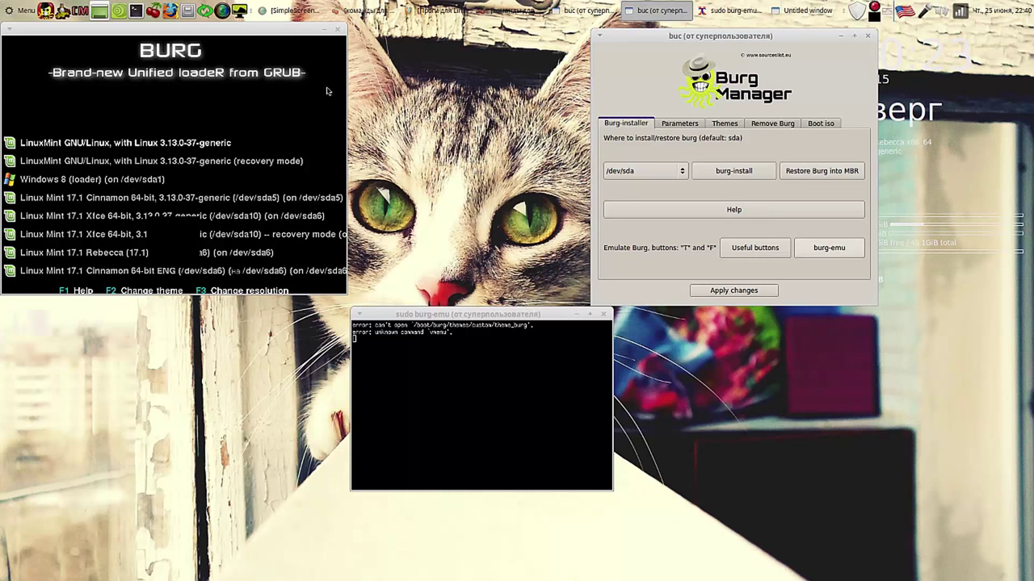
# Step: Close the emulator and open Grub Customizer in BURG mode, enlarged to show every entry
pyautogui.click(337, 31)
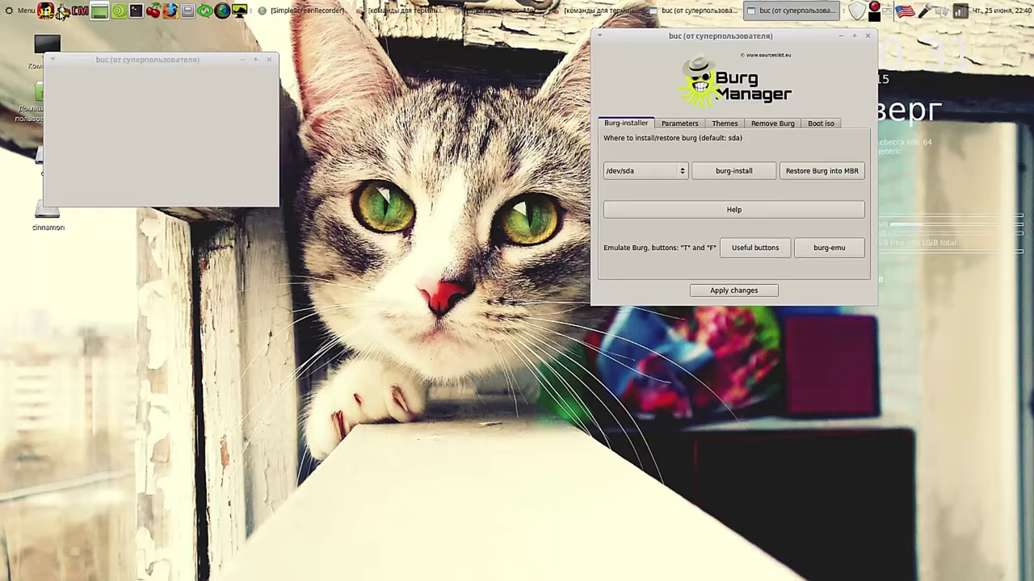
pyautogui.click(61, 13)
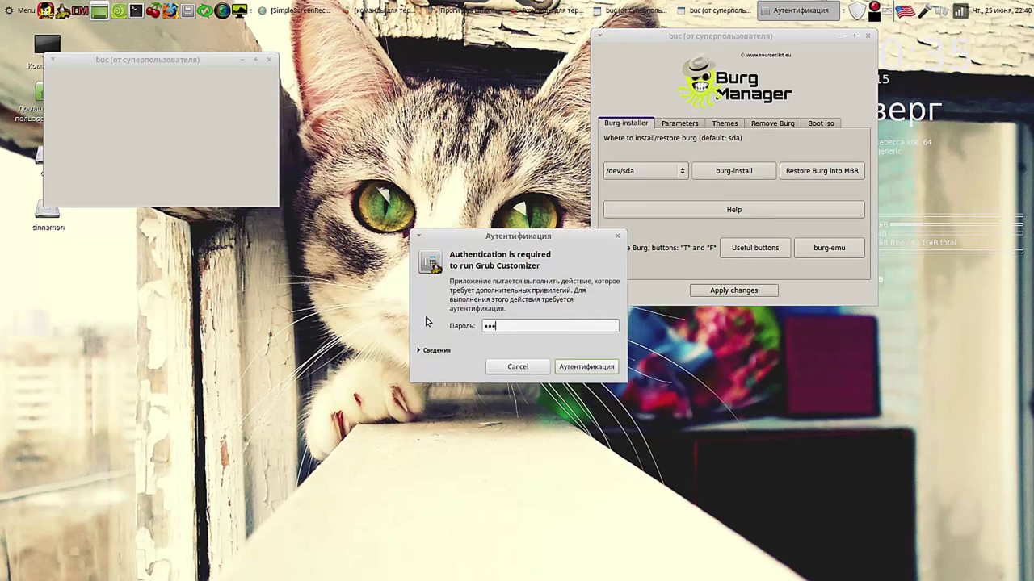
pyautogui.press('Return')
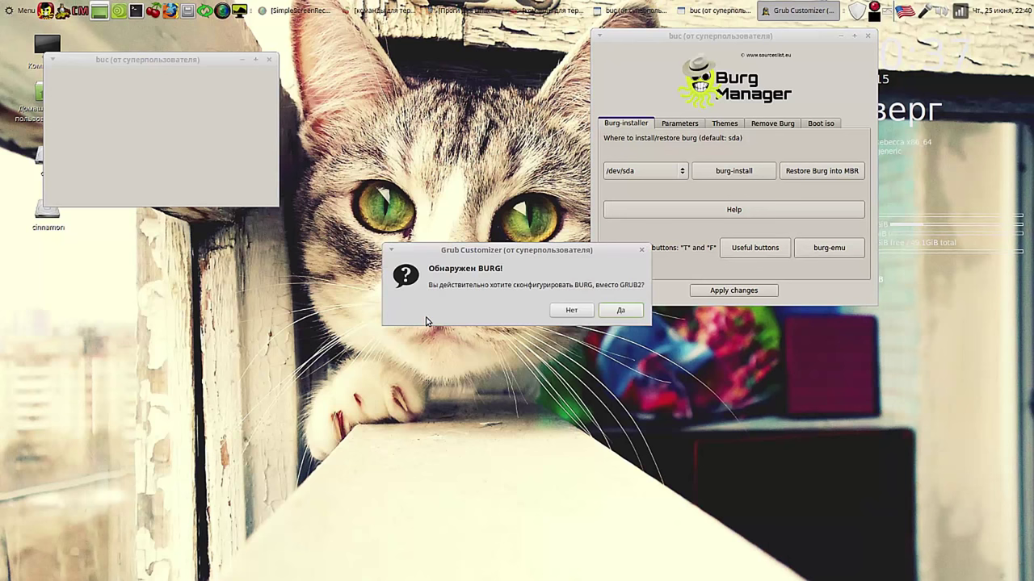
pyautogui.click(618, 311)
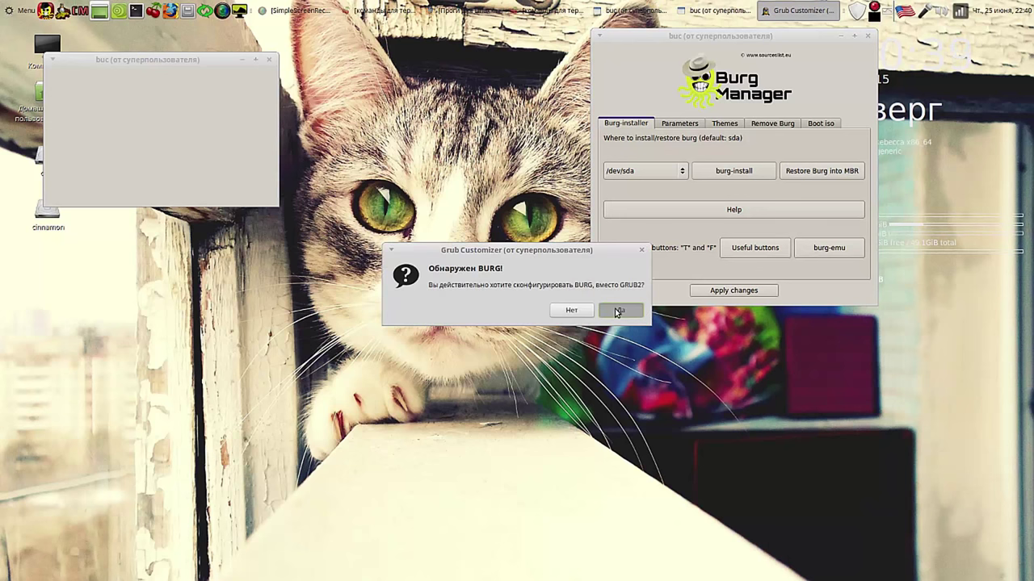
pyautogui.moveTo(422, 220); pyautogui.dragTo(400, 45)
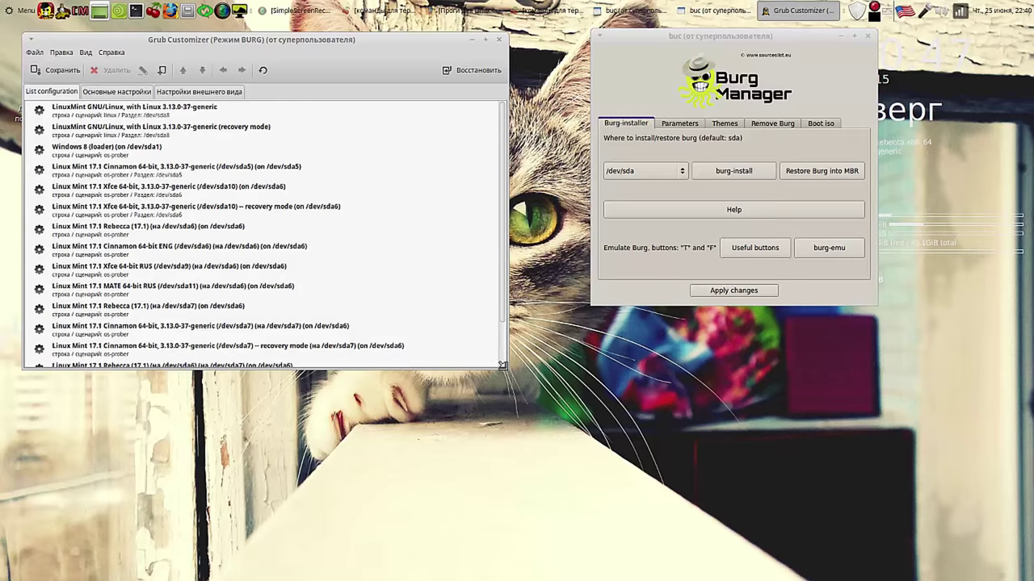
pyautogui.moveTo(501, 365); pyautogui.dragTo(527, 497)
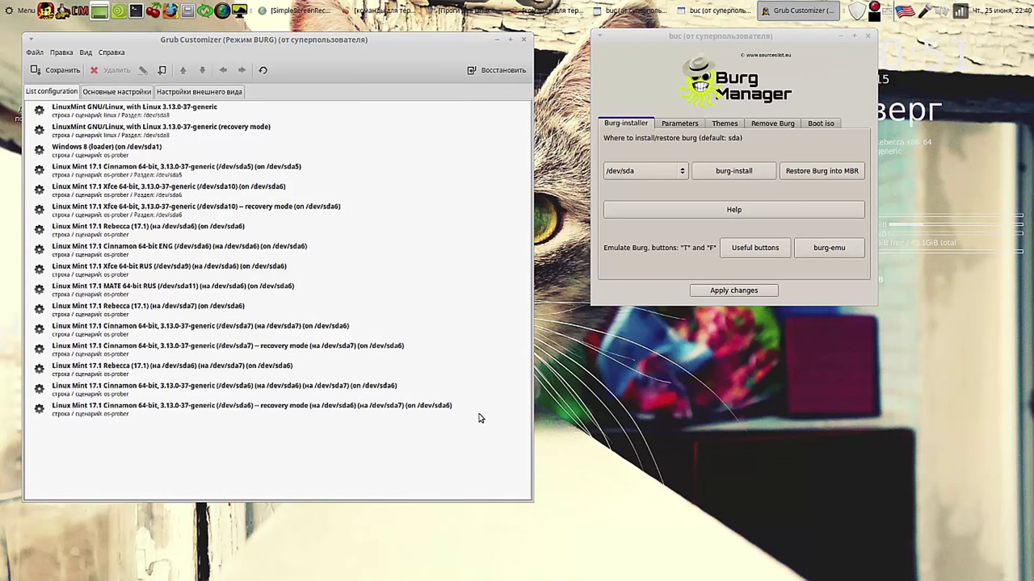
# Step: Remove the two recovery-mode boot entries, including the Xfce one on /dev/sda10
pyautogui.click(175, 128)
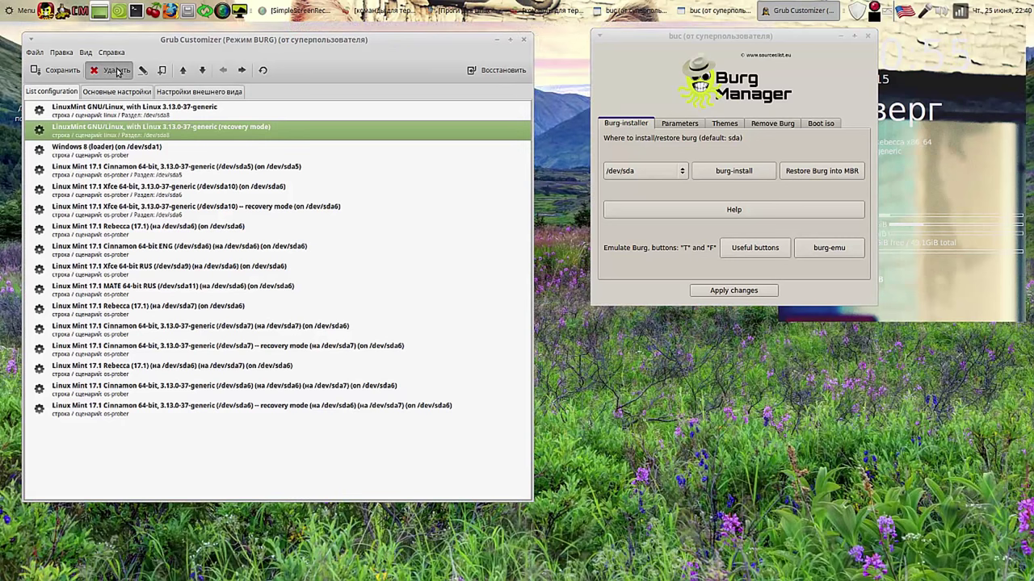
pyautogui.click(115, 70)
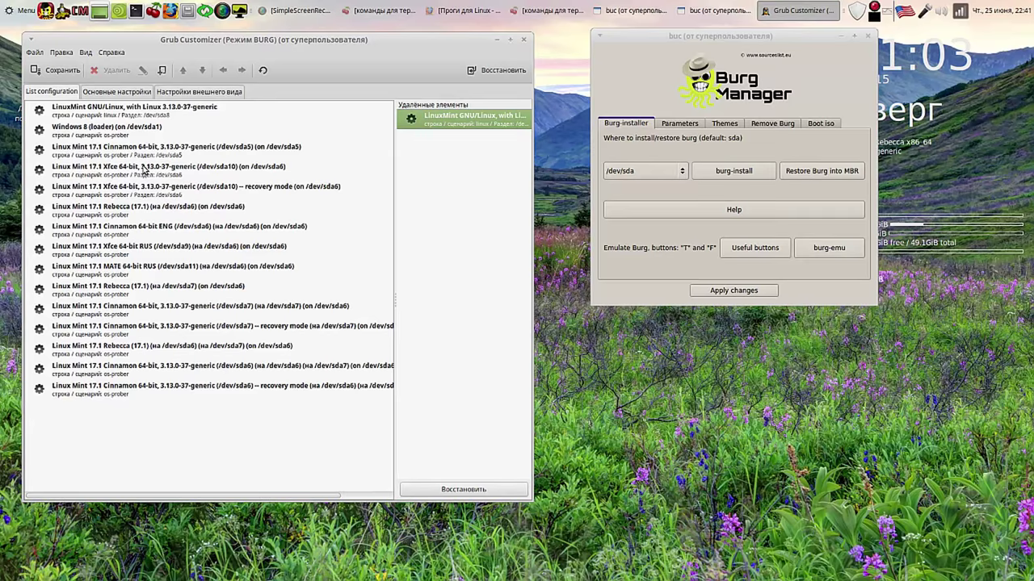
pyautogui.click(162, 187)
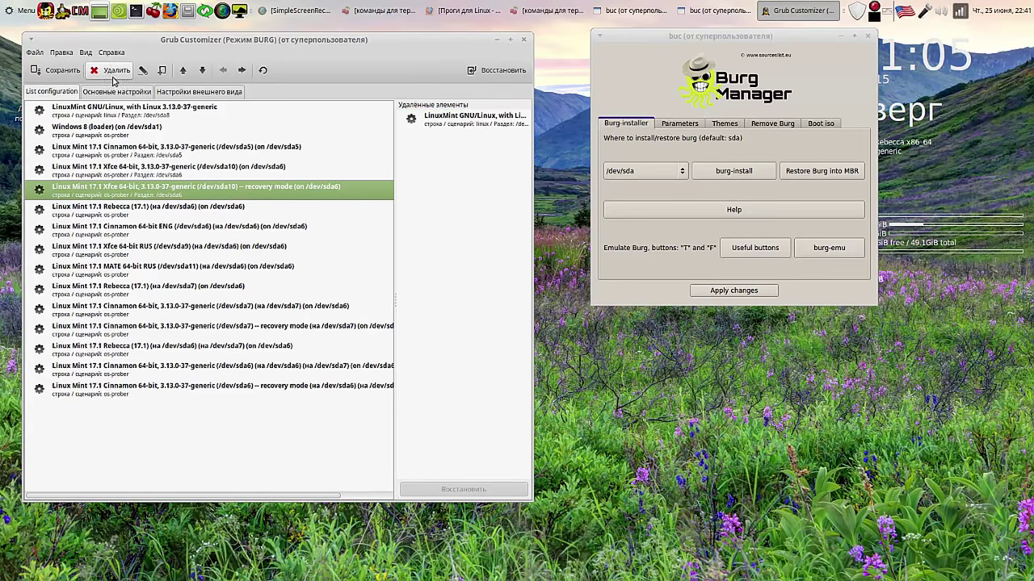
pyautogui.click(107, 71)
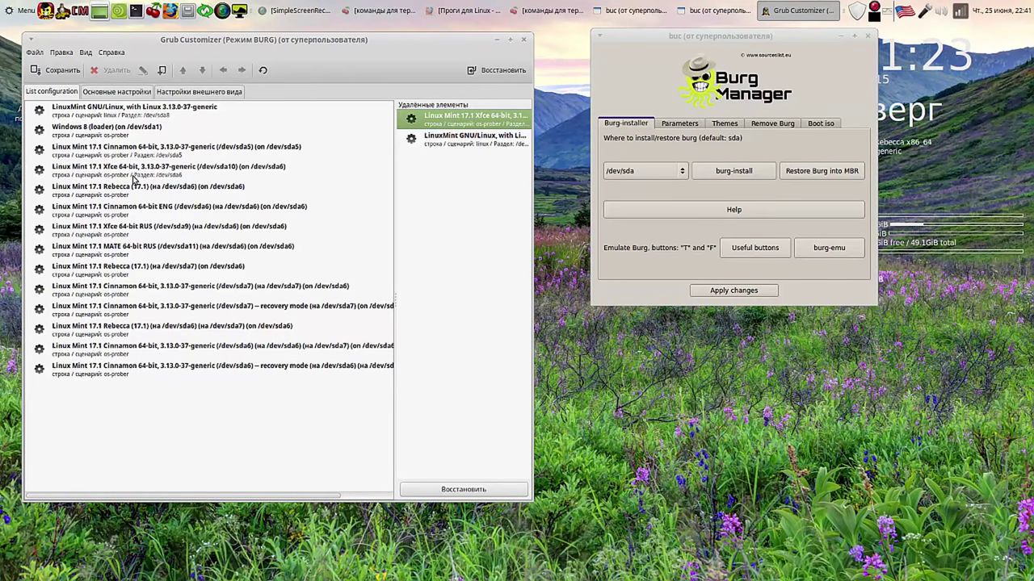
# Step: Move Linux Mint 17.1 MATE 64-bit RUS to the top and drag LinuxMint GNU/Linux to removed items
pyautogui.click(128, 248)
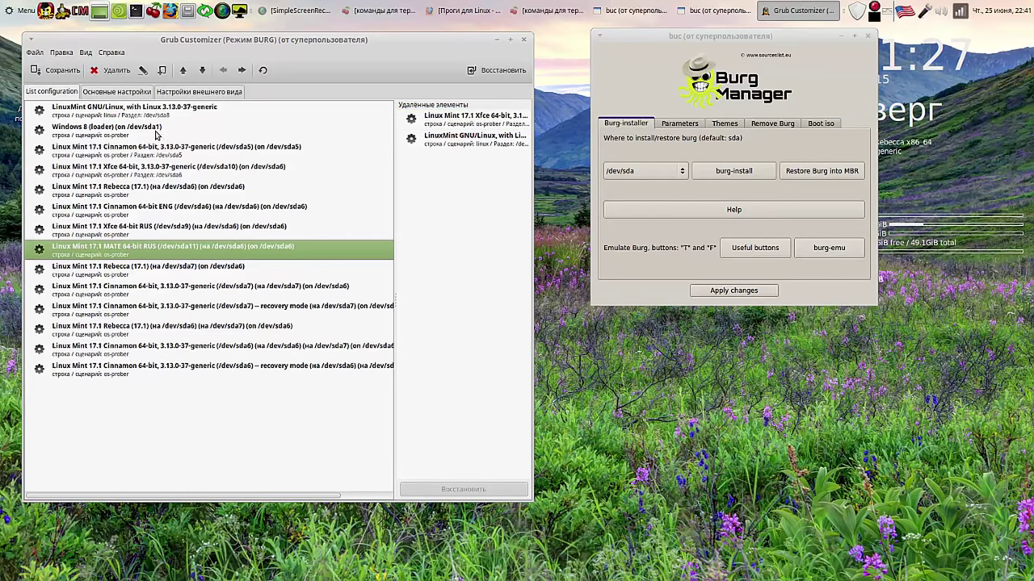
pyautogui.click(183, 71)
pyautogui.click(184, 71)
pyautogui.click(184, 71)
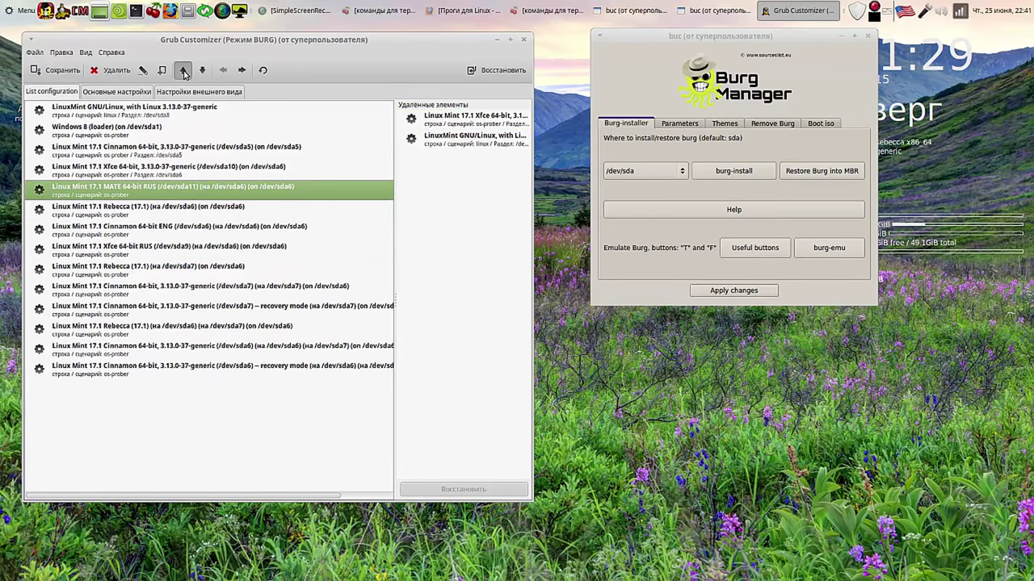
pyautogui.click(183, 71)
pyautogui.click(183, 71)
pyautogui.click(183, 71)
pyautogui.click(183, 71)
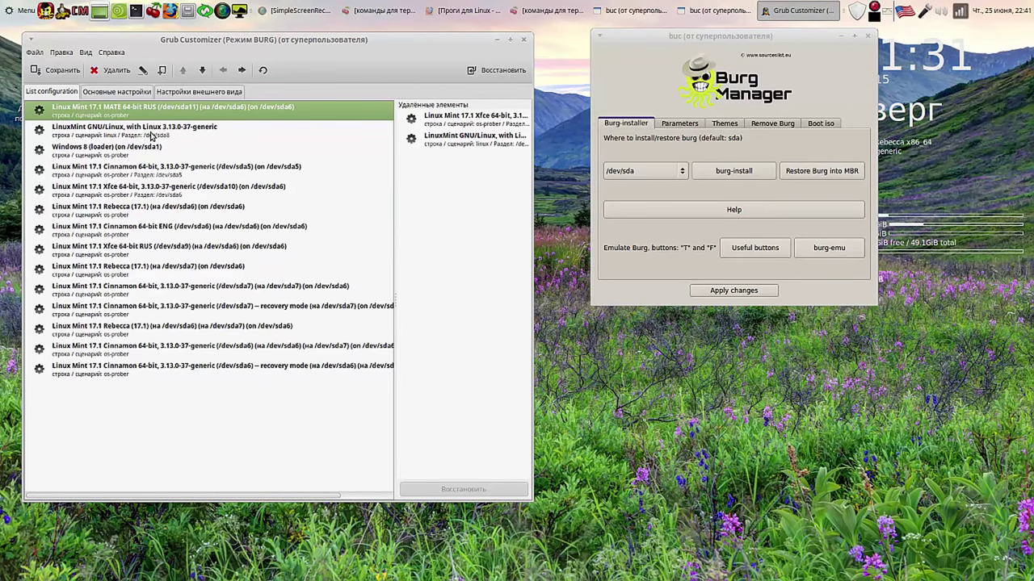
pyautogui.moveTo(152, 134); pyautogui.dragTo(464, 139)
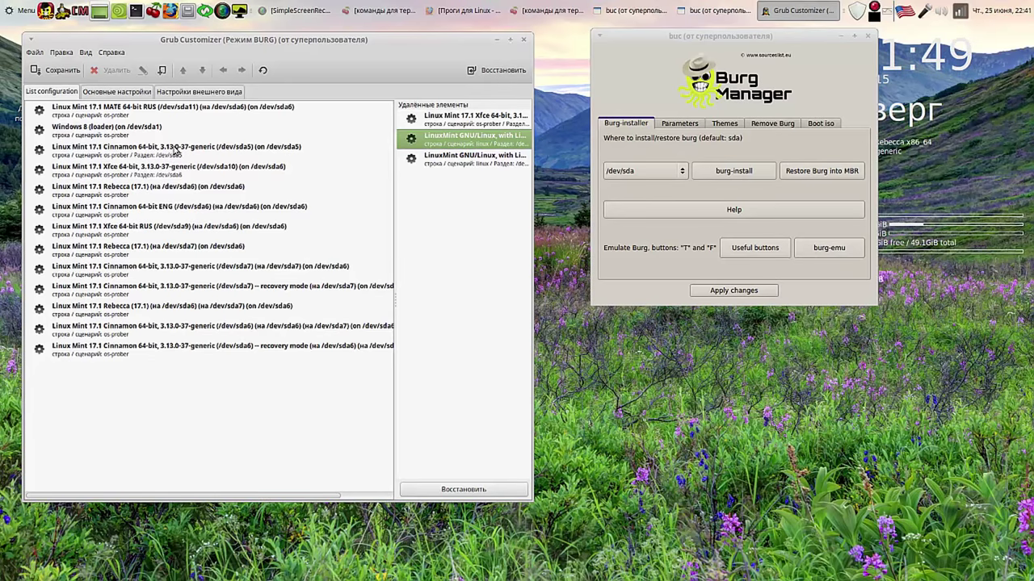
# Step: Remove the nine Rebecca (17.1) entries below the Cinnamon and Xfce entries
pyautogui.click(173, 150)
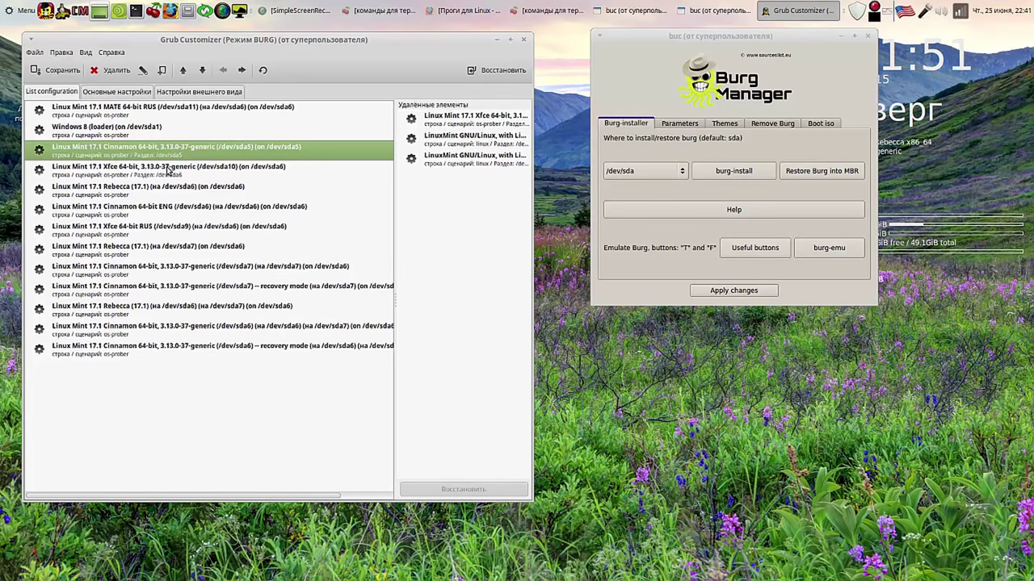
pyautogui.click(168, 169)
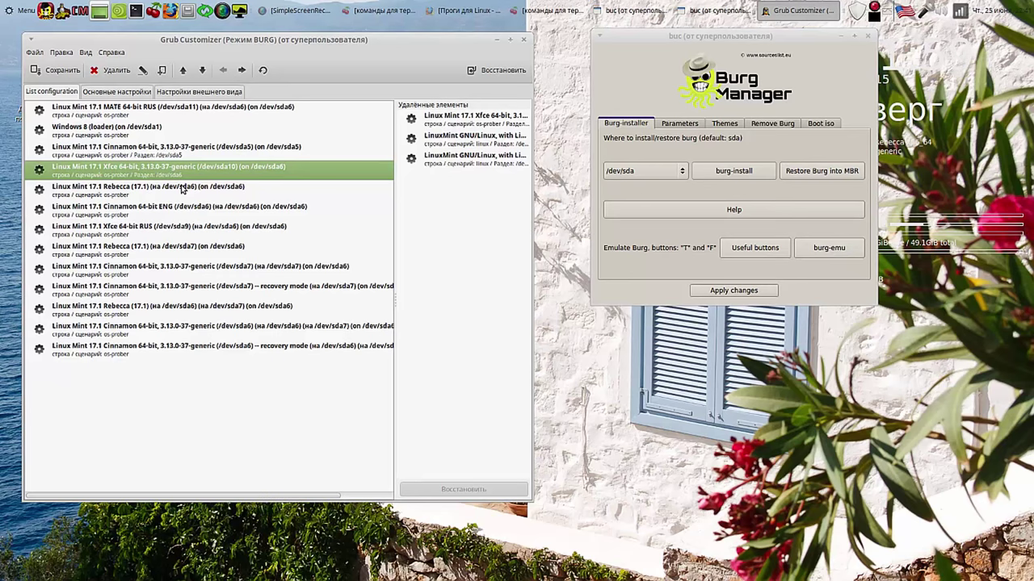
pyautogui.click(183, 189)
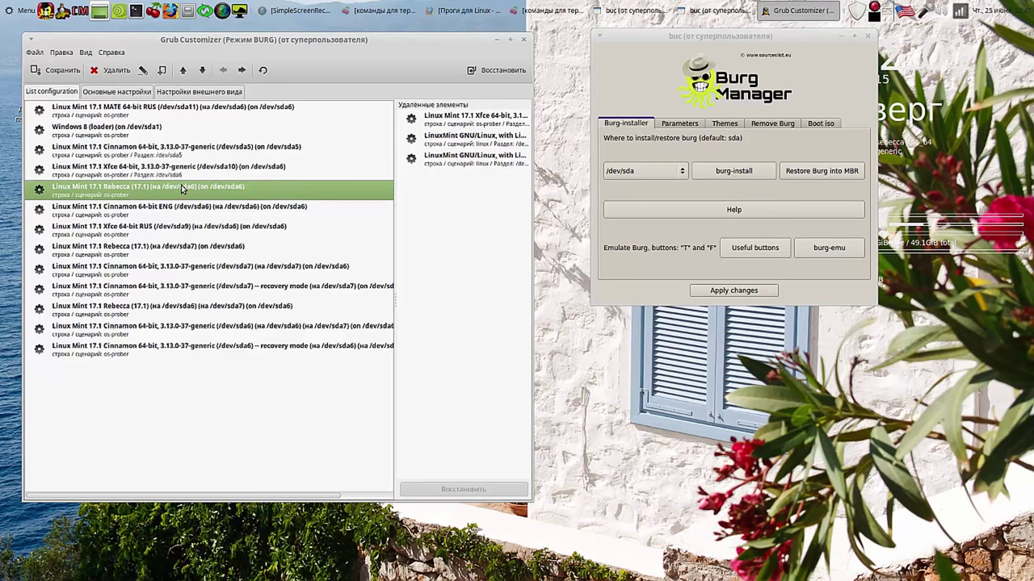
pyautogui.hotkey('shift', 'Down')
pyautogui.hotkey('shift', 'Down')
pyautogui.hotkey('shift', 'Down')
pyautogui.hotkey('shift', 'Down')
pyautogui.hotkey('shift', 'Down')
pyautogui.hotkey('shift', 'Down')
pyautogui.hotkey('shift', 'Down')
pyautogui.hotkey('shift', 'Down')
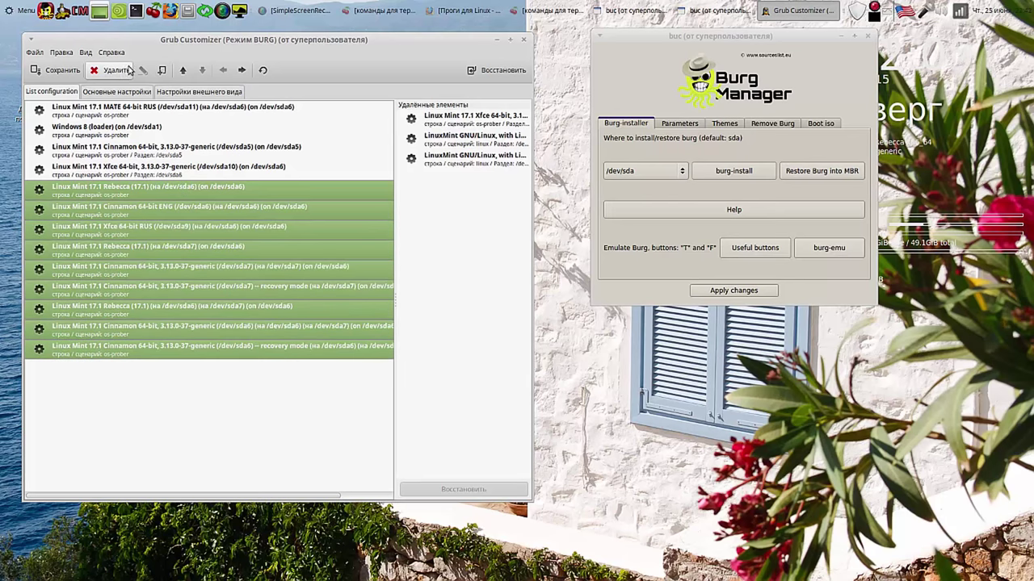
pyautogui.click(120, 71)
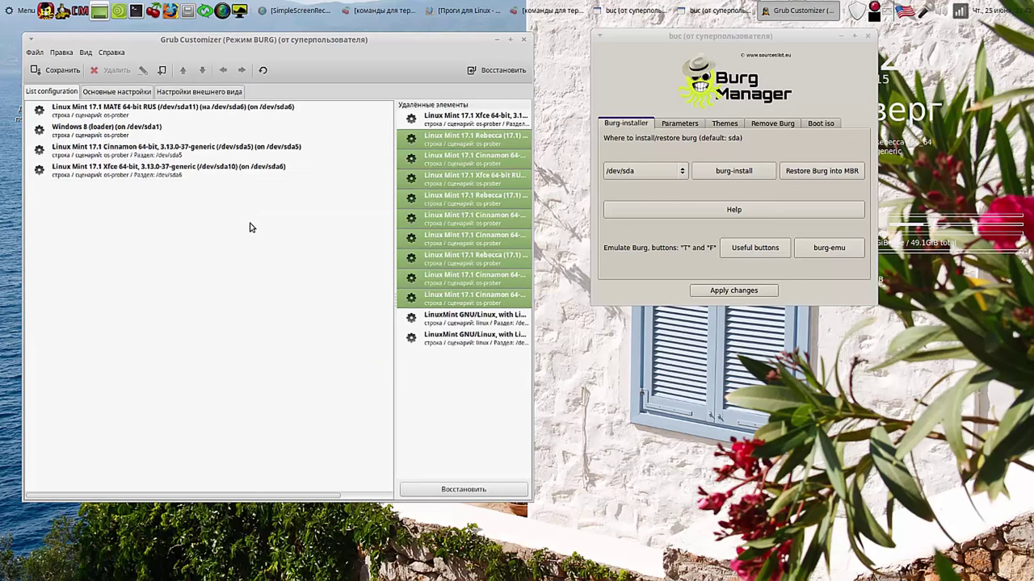
# Step: Move the Linux Mint 17.1 MATE 64-bit RUS entry down to last place
pyautogui.click(144, 112)
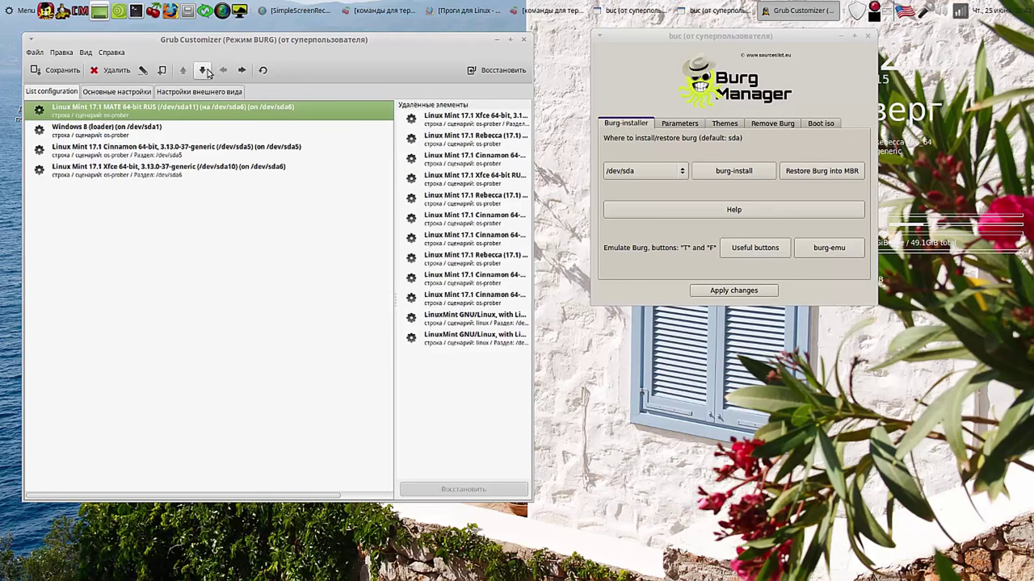
pyautogui.click(203, 71)
pyautogui.click(204, 71)
pyautogui.click(204, 71)
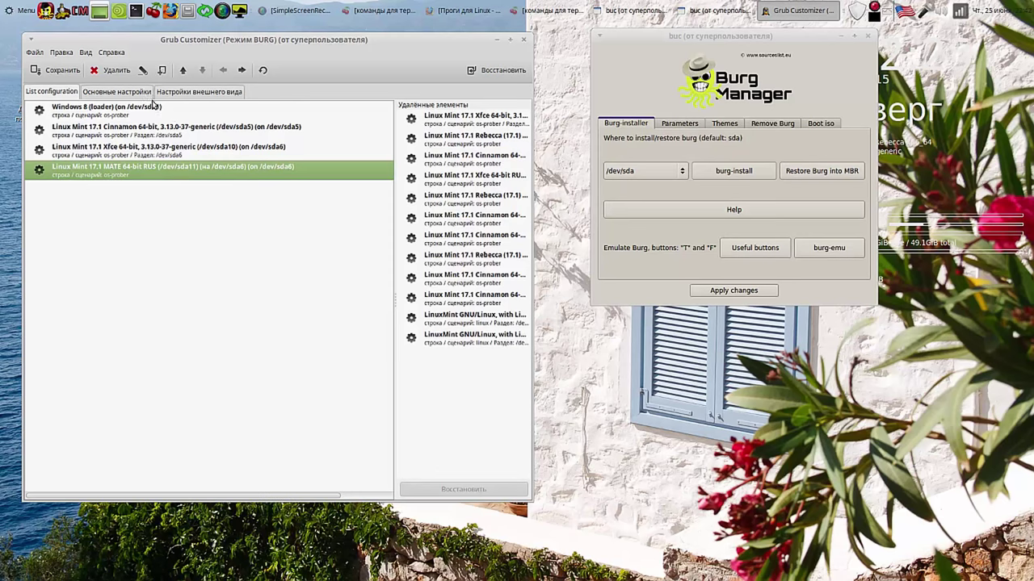
# Step: Set Windows 8 (loader) as default with a 20-second timeout, then save the boot list
pyautogui.click(121, 94)
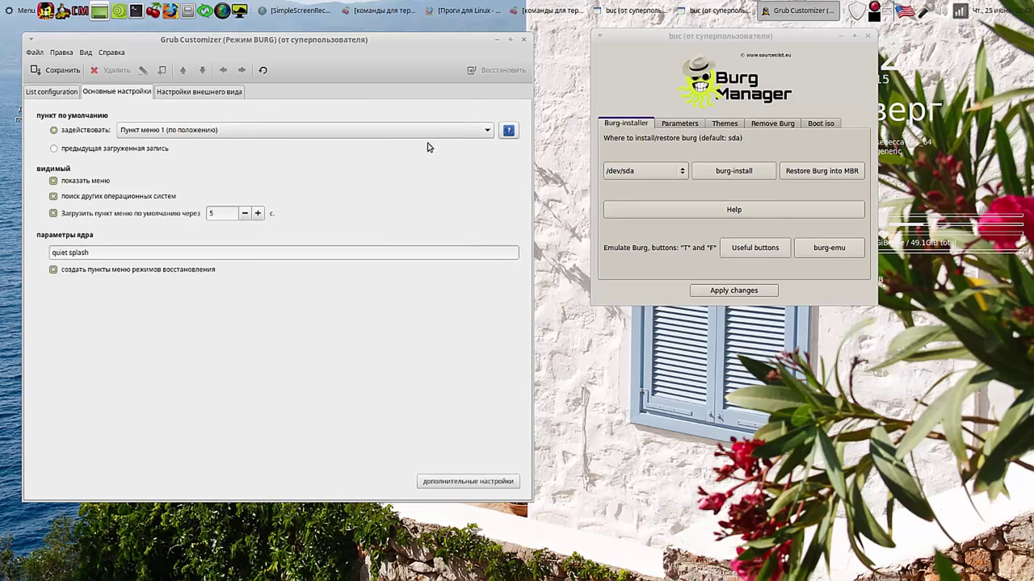
pyautogui.click(487, 131)
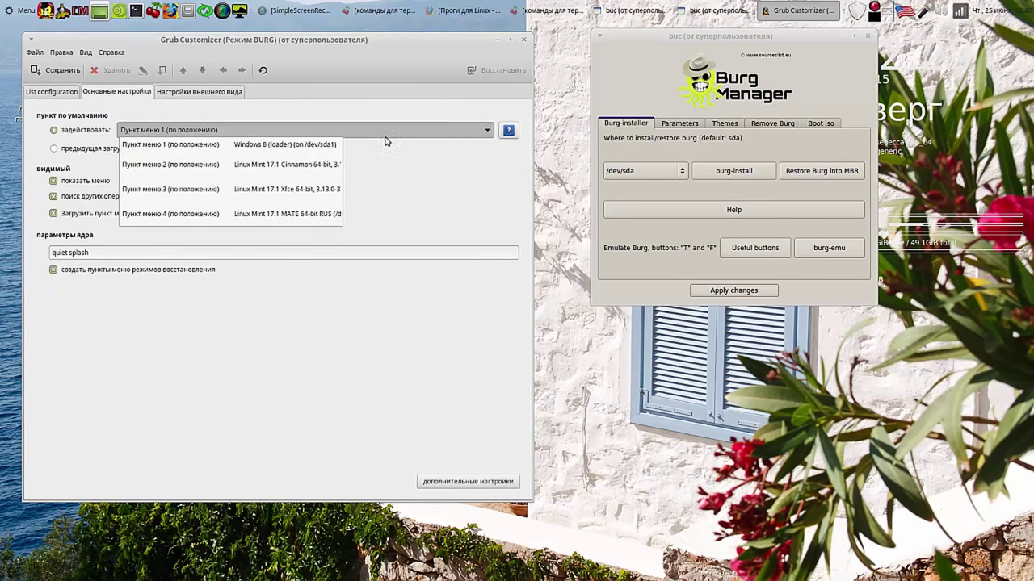
pyautogui.click(322, 146)
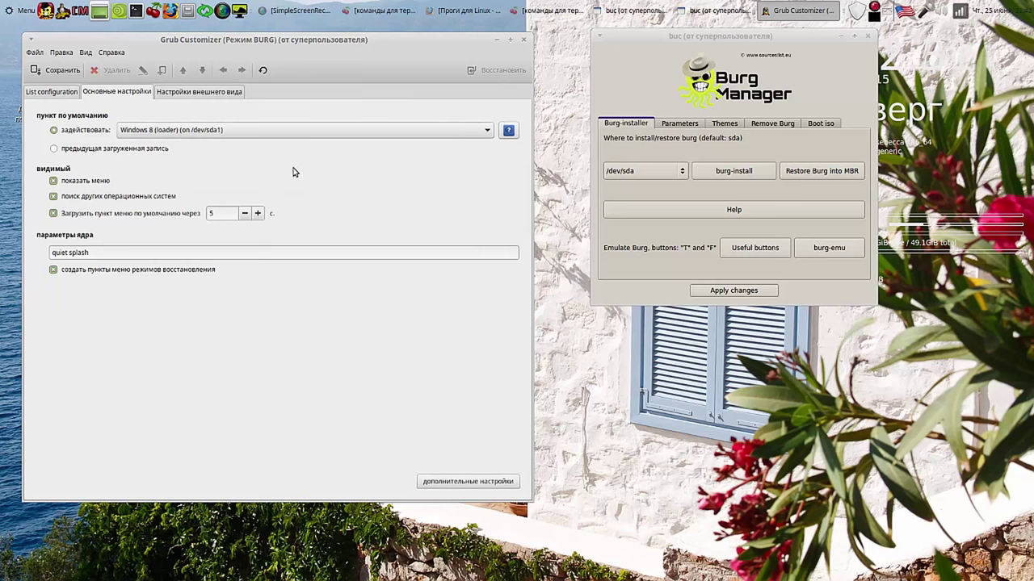
pyautogui.click(257, 213)
pyautogui.click(258, 214)
pyautogui.click(258, 213)
pyautogui.click(258, 213)
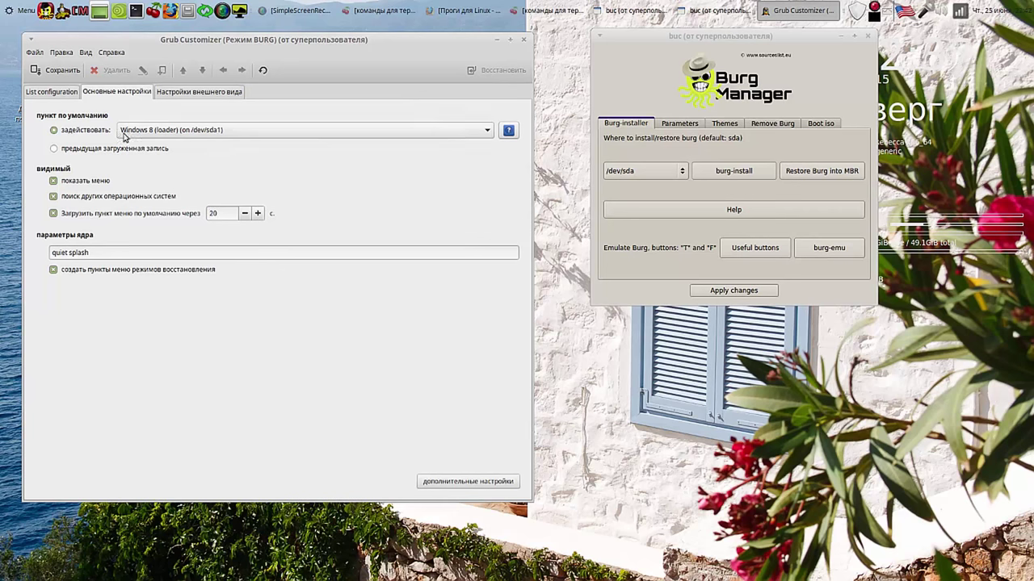
pyautogui.click(37, 92)
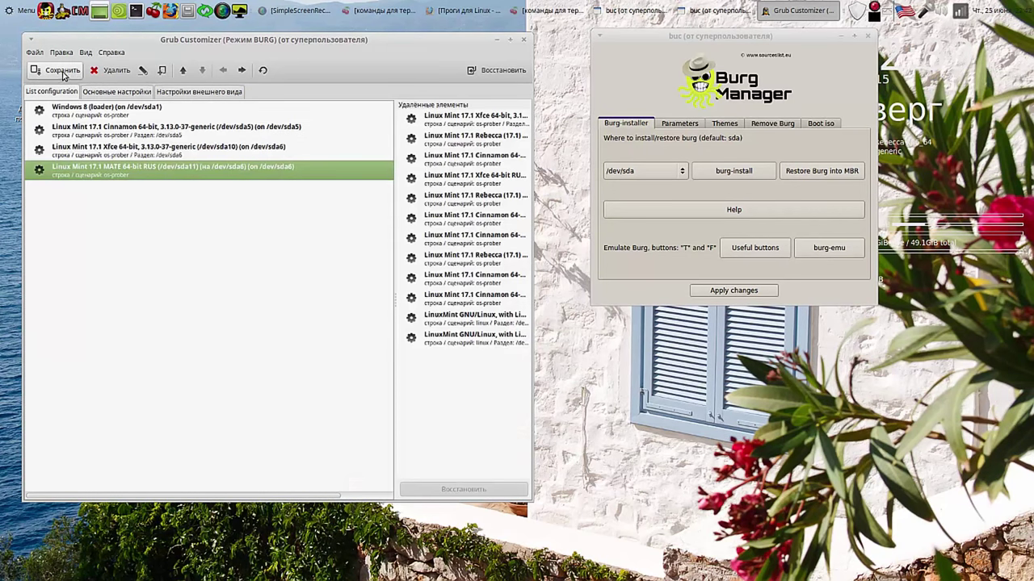
pyautogui.click(63, 73)
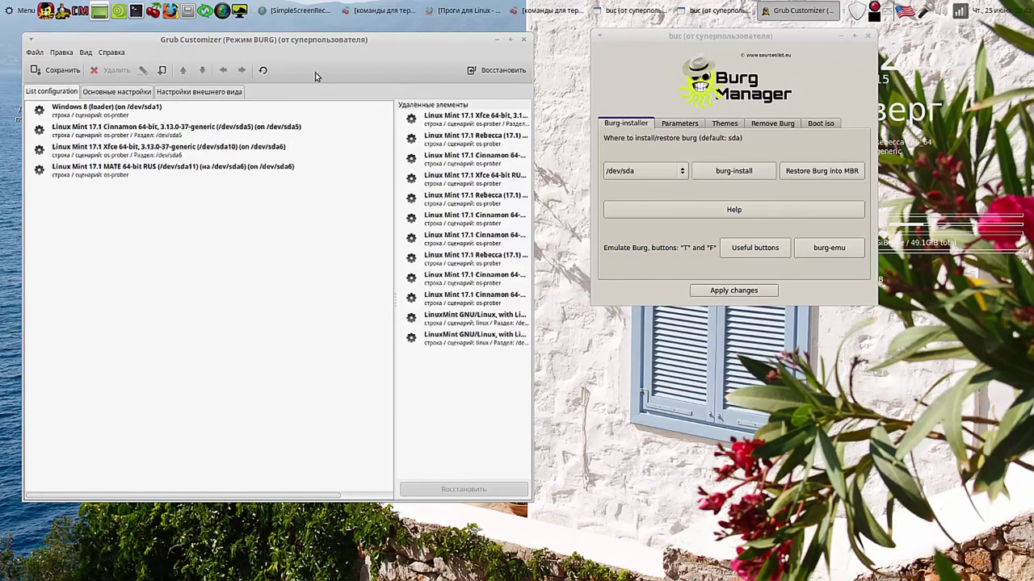
# Step: Reload the configuration and restore the removed Xfce 64-bit RUS entry
pyautogui.click(262, 71)
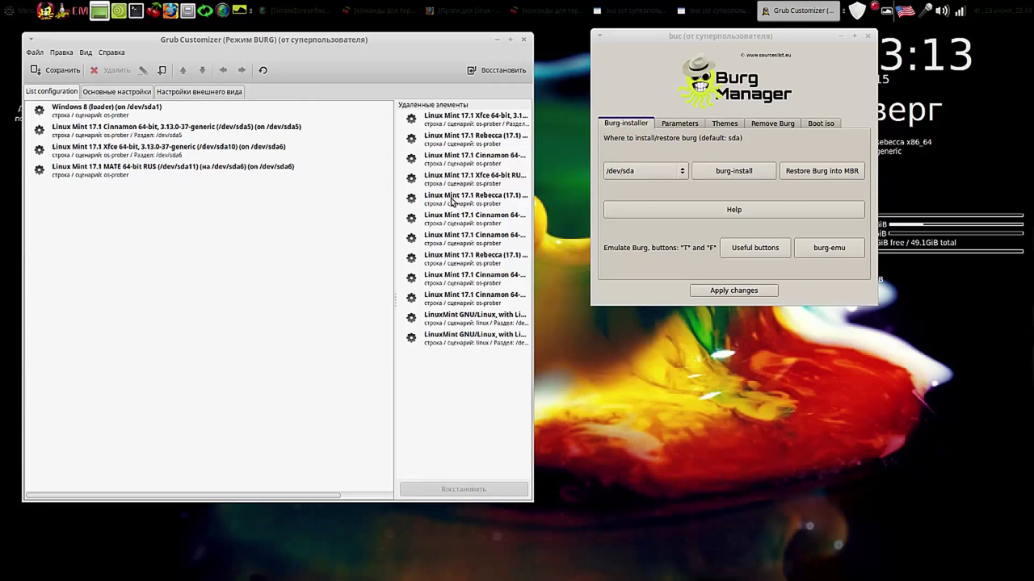
pyautogui.click(482, 179)
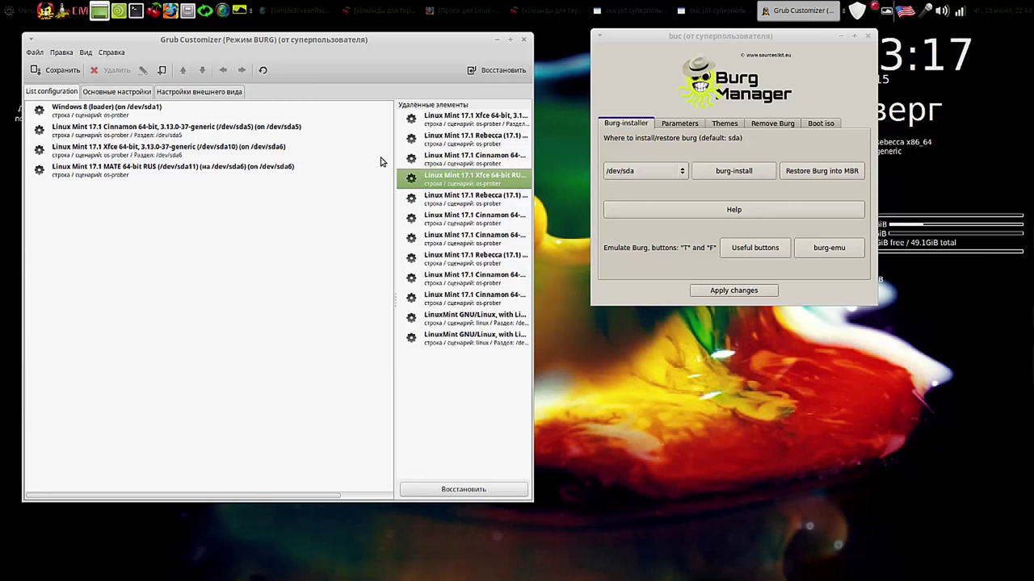
pyautogui.doubleClick(466, 190)
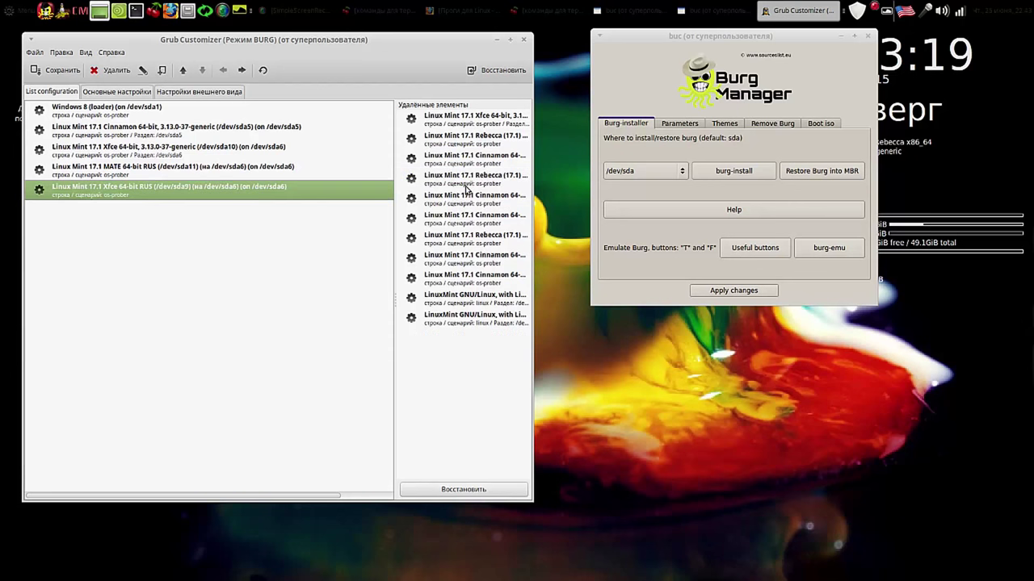
# Step: Delete the Xfce 3.13.0-37 entry and move Xfce 64-bit RUS above MATE
pyautogui.click(141, 152)
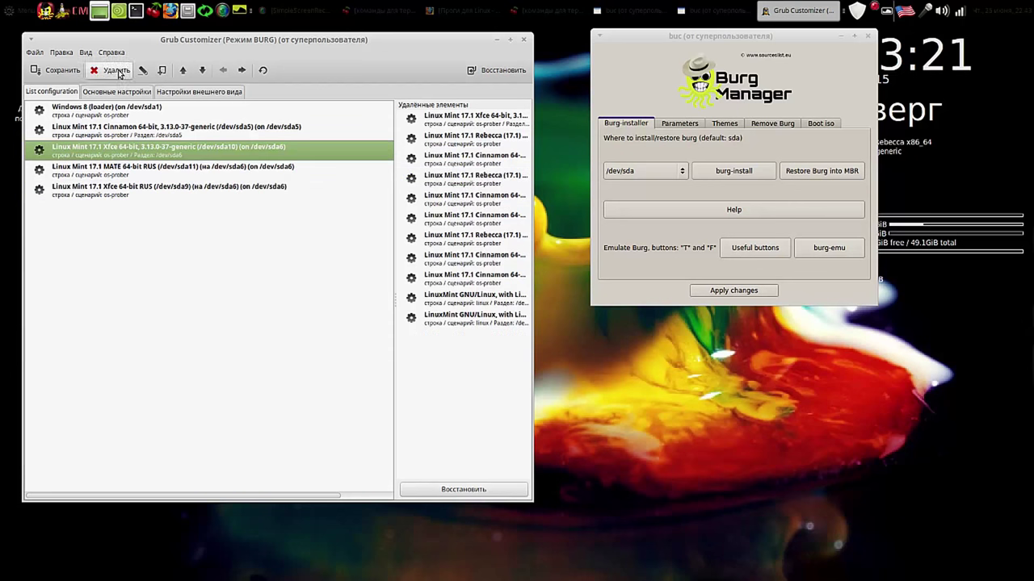
pyautogui.click(118, 71)
pyautogui.click(121, 166)
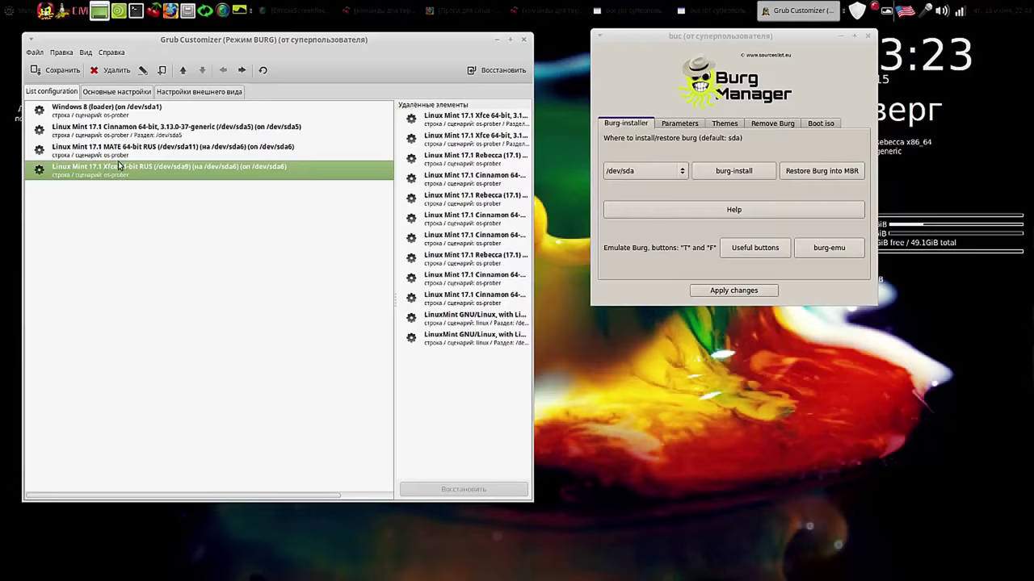
pyautogui.click(182, 70)
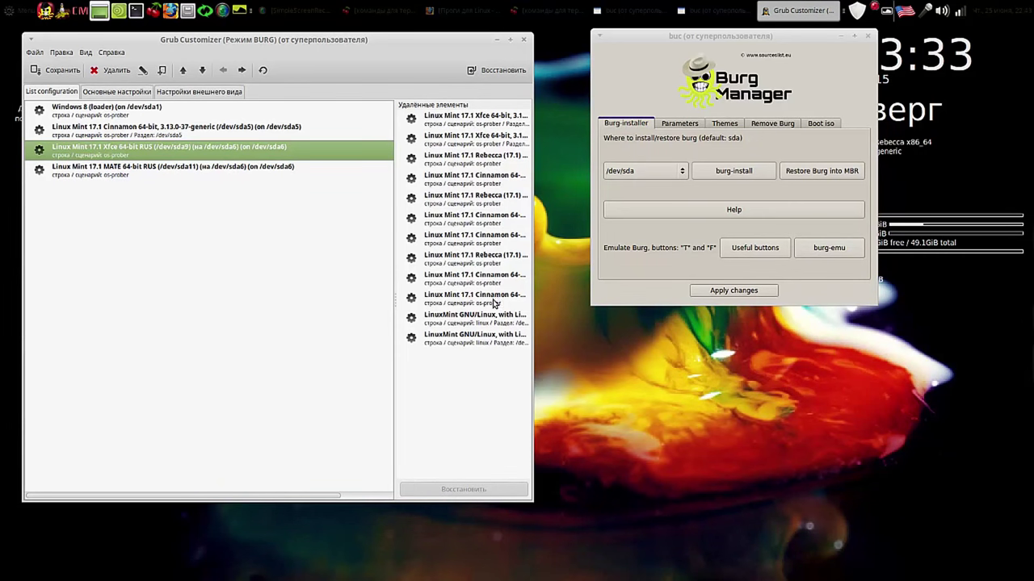
# Step: Insert 'ENG' to rename the sda5 entry 'Linux Mint 17.1 Cinnamon ENG 64-bit', then save
pyautogui.moveTo(531, 271); pyautogui.dragTo(636, 276)
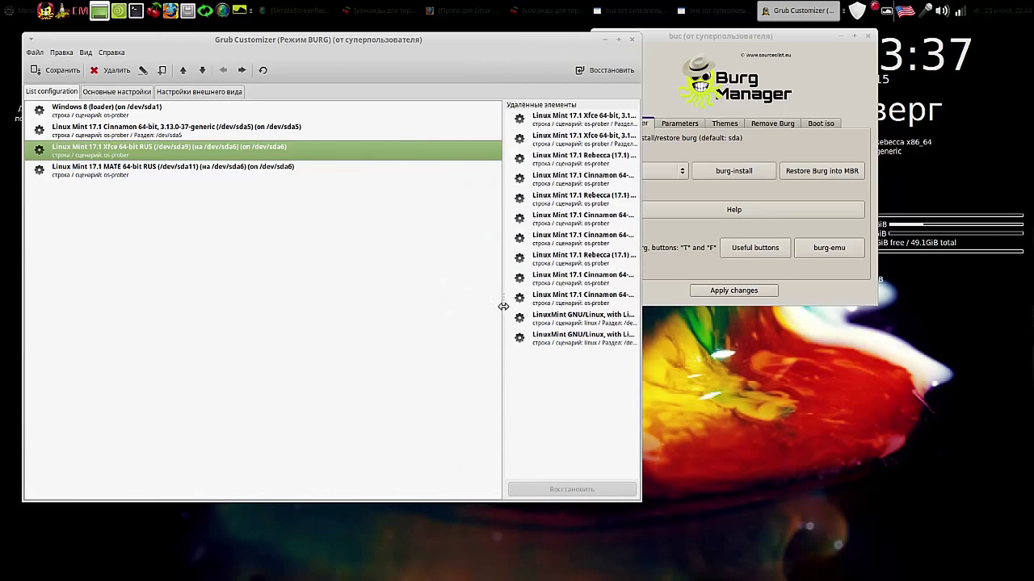
pyautogui.moveTo(503, 306); pyautogui.dragTo(351, 297)
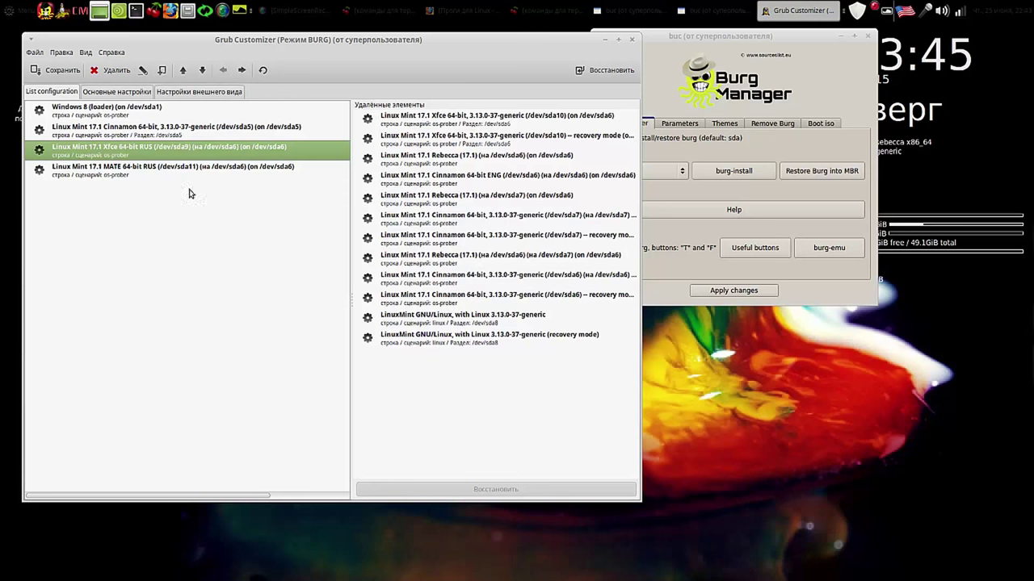
pyautogui.click(130, 130)
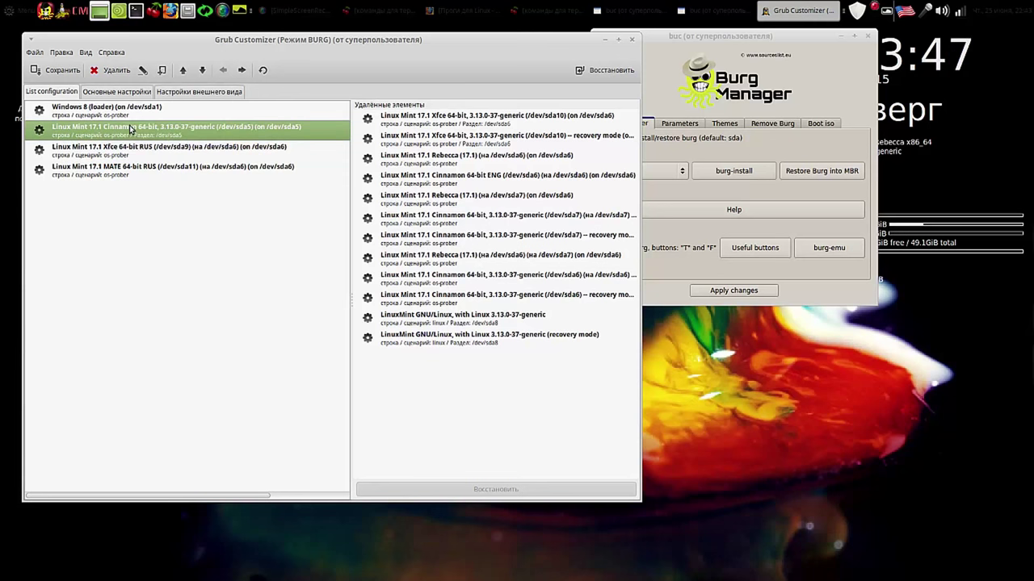
pyautogui.rightClick(130, 129)
pyautogui.click(170, 134)
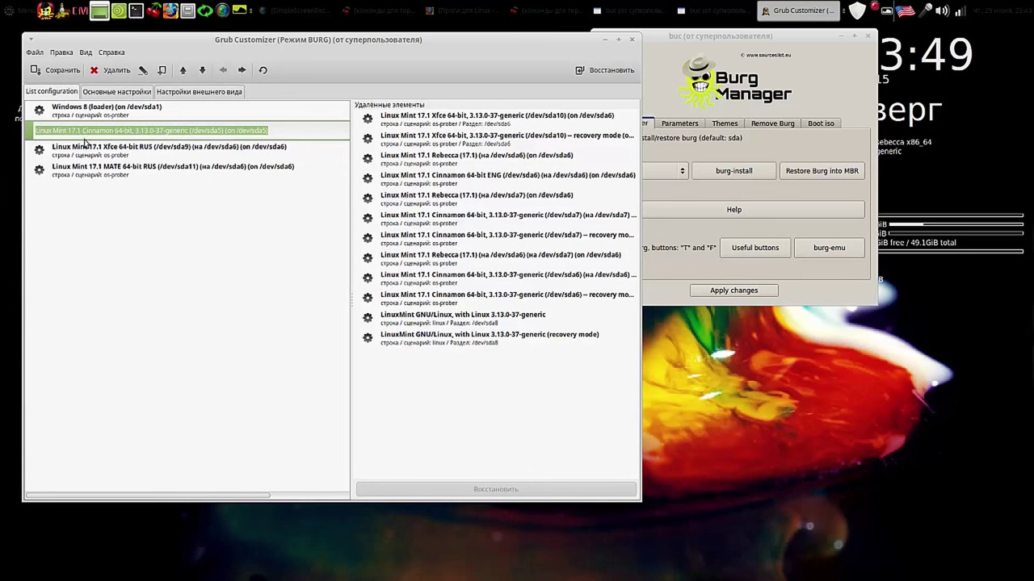
pyautogui.click(118, 129)
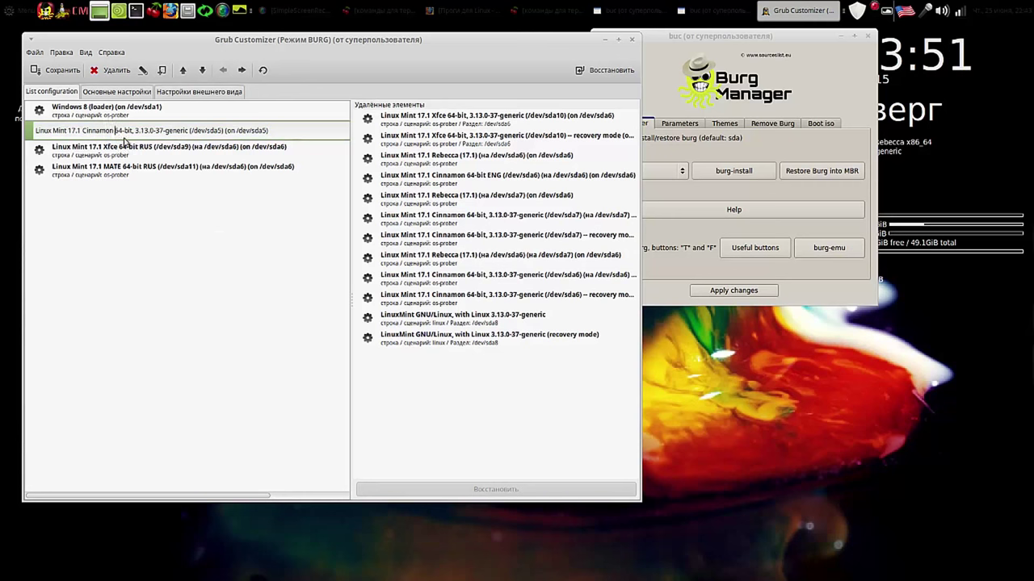
pyautogui.write('E')
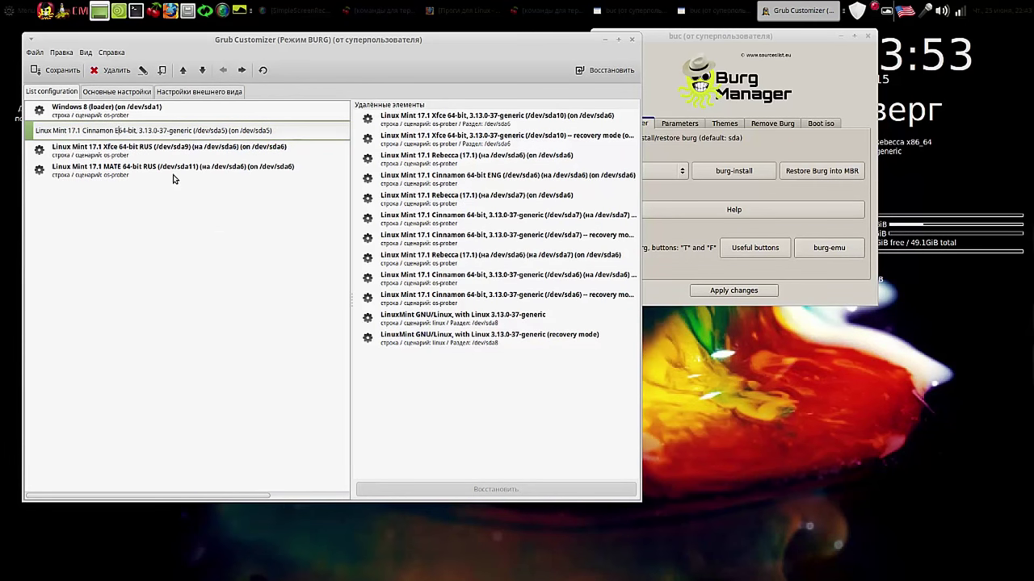
pyautogui.write('NG')
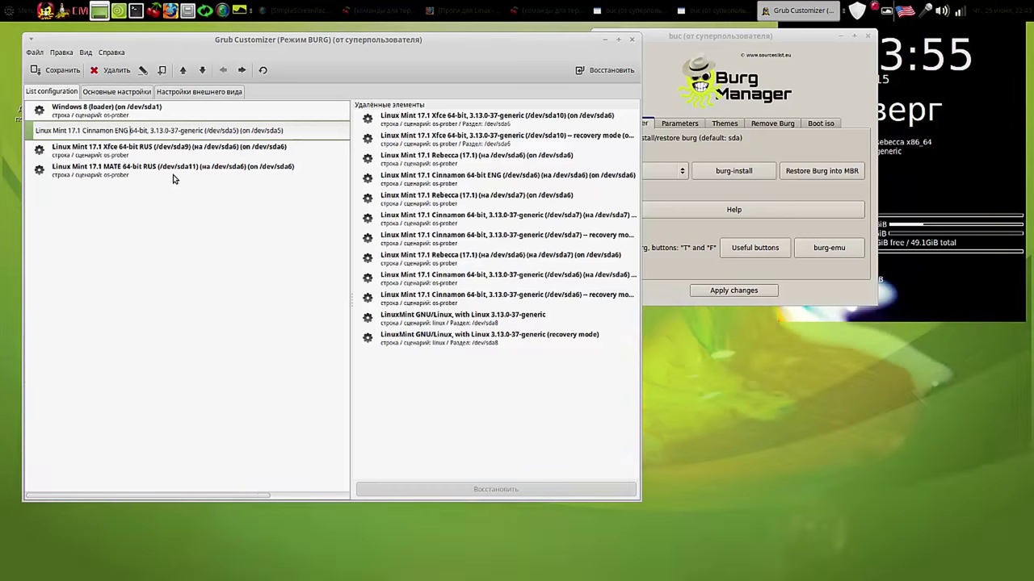
pyautogui.press('Return')
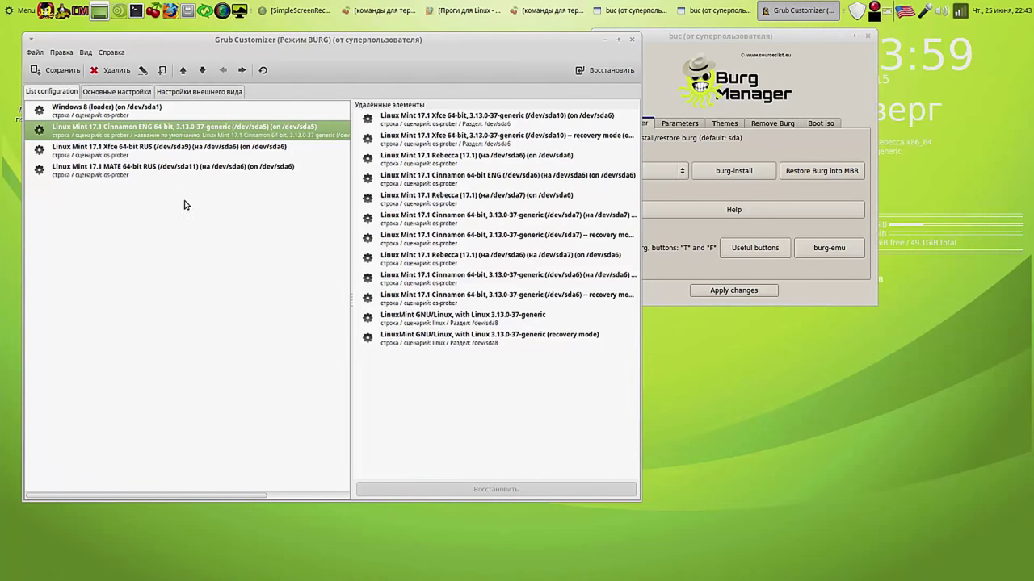
pyautogui.click(63, 71)
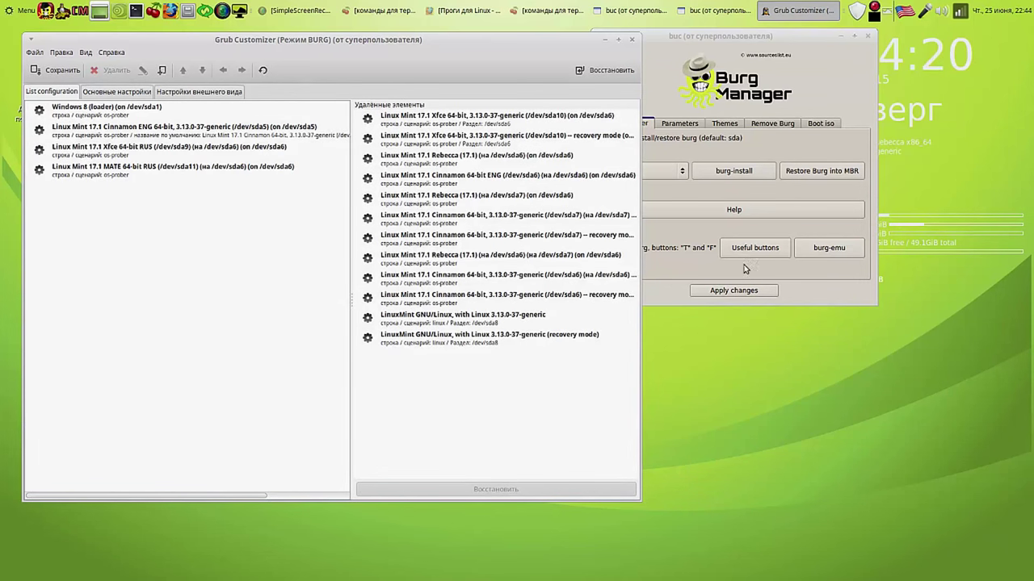
# Step: Preview the boot menu in burg-emu, then apply changes to regenerate burg.cfg
pyautogui.click(836, 252)
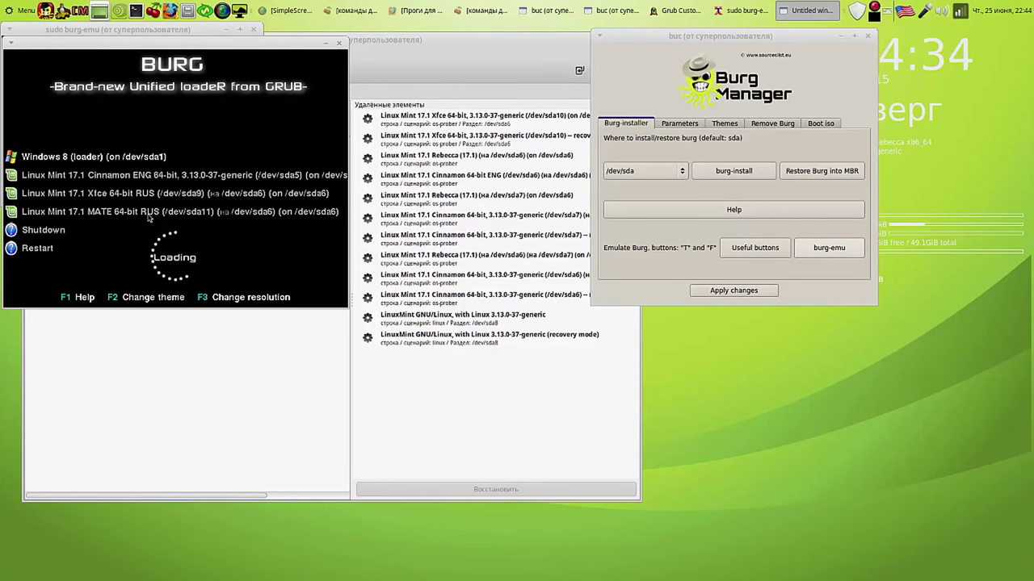
pyautogui.click(339, 44)
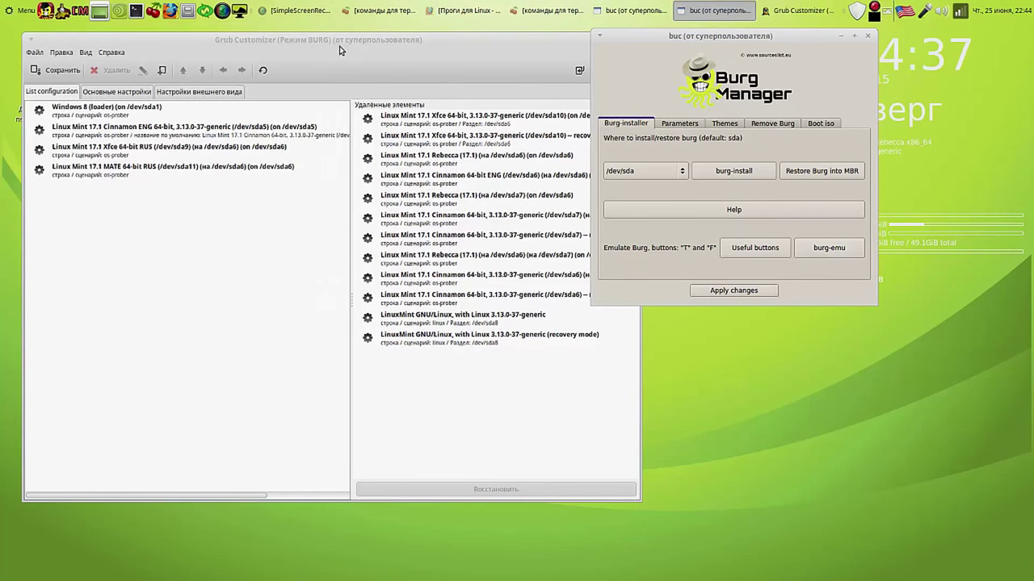
pyautogui.click(757, 293)
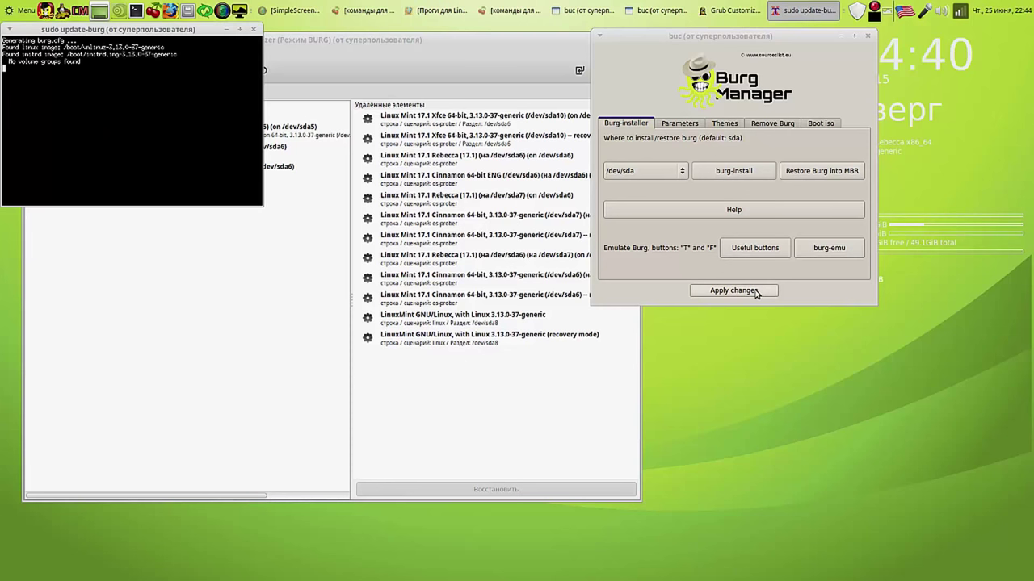
# Step: Close Grub Customizer and move the update-burg output window toward the centre
pyautogui.click(539, 63)
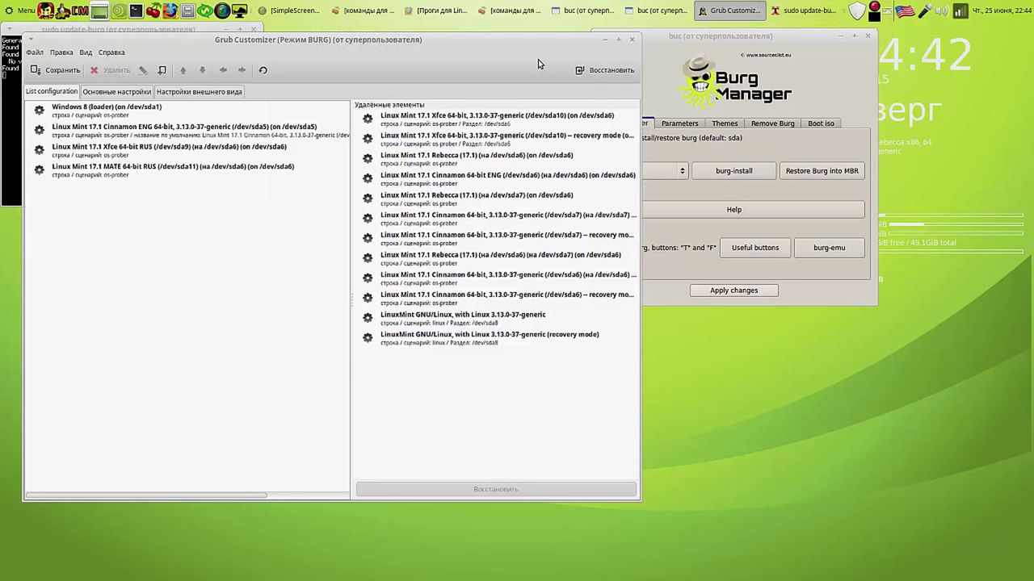
pyautogui.click(632, 41)
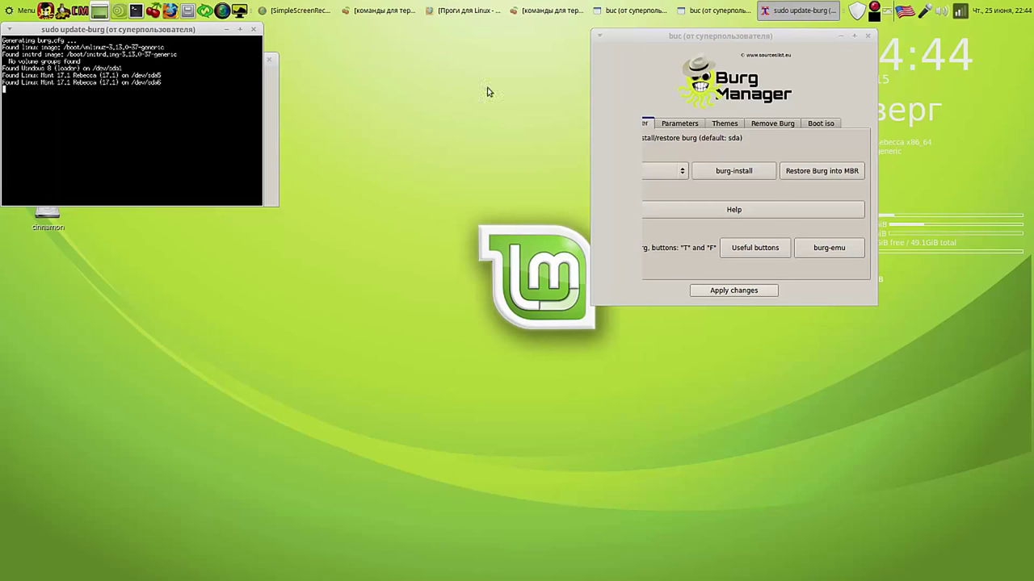
pyautogui.moveTo(207, 32); pyautogui.dragTo(513, 38)
pyautogui.click(707, 277)
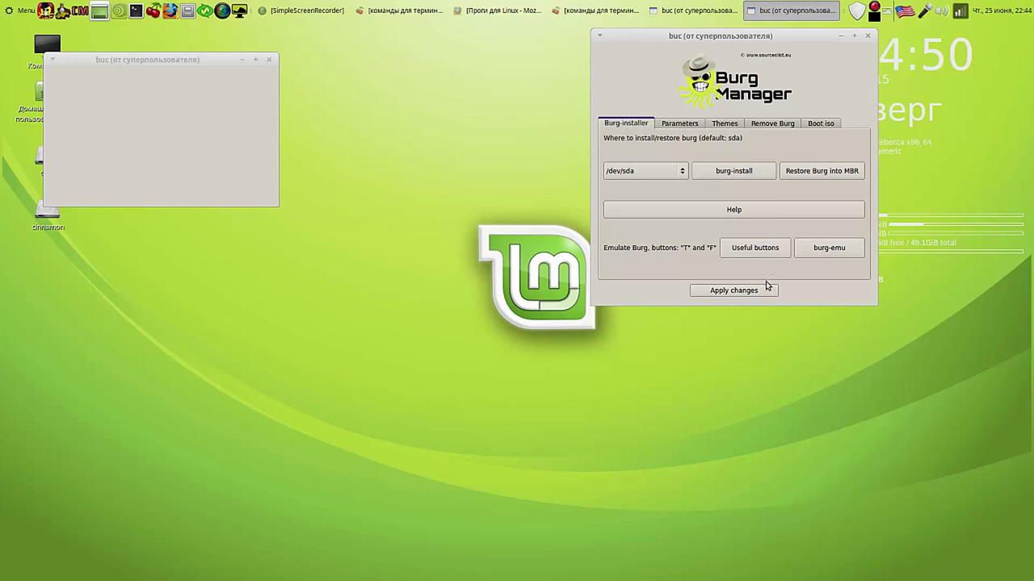
# Step: Close the Burg Manager and Super-Boot-Manager windows
pyautogui.click(864, 38)
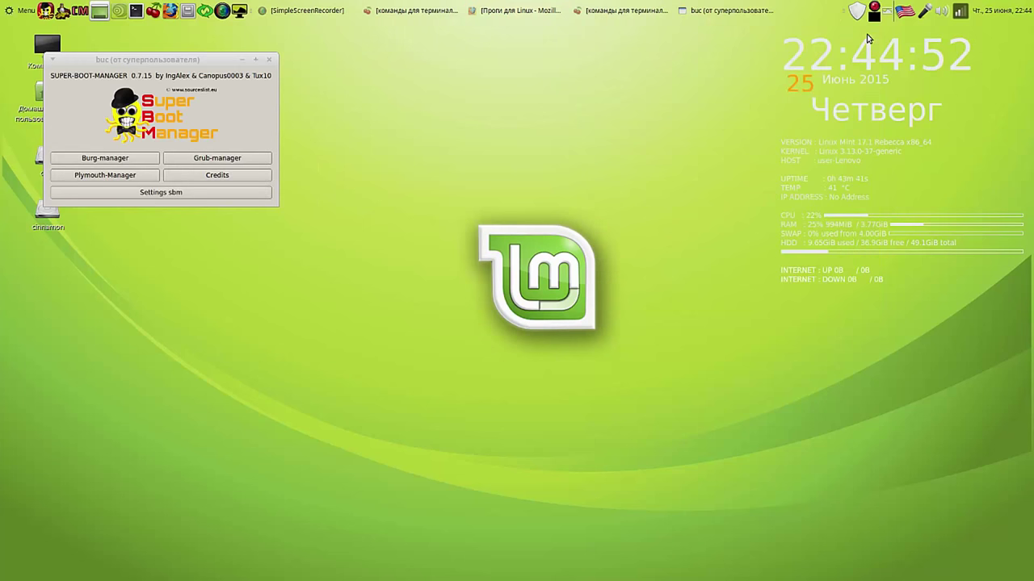
pyautogui.click(271, 61)
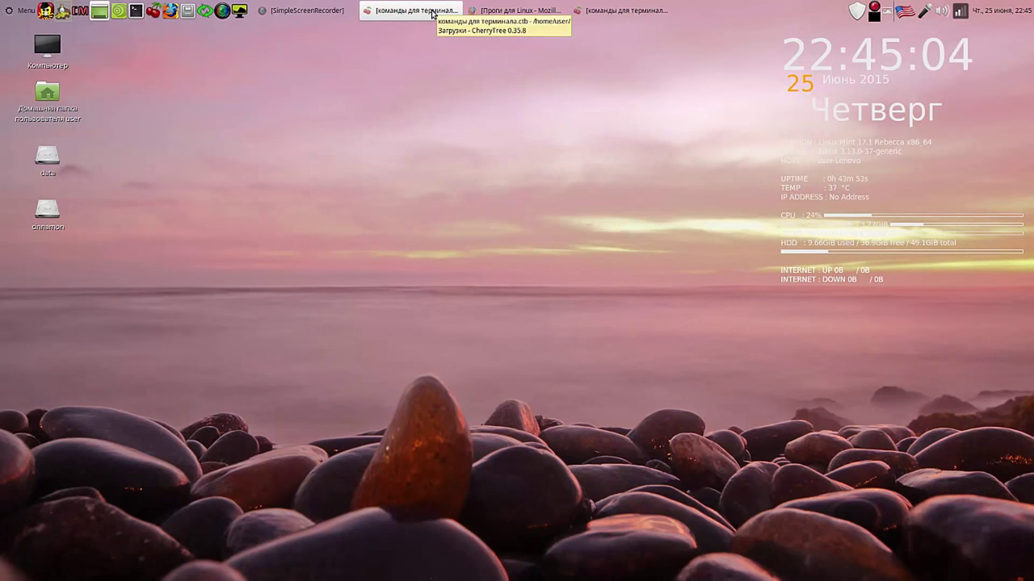
# Step: From the SMPlayer installation note, copy 'sudo add-apt-repository ppa:rvm/smplayer'
pyautogui.click(432, 11)
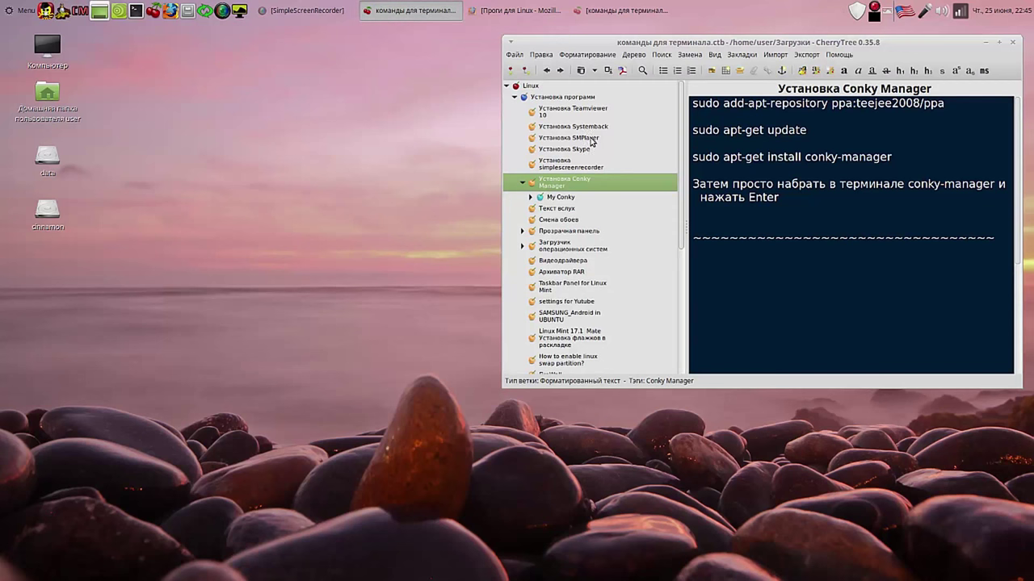
pyautogui.click(590, 139)
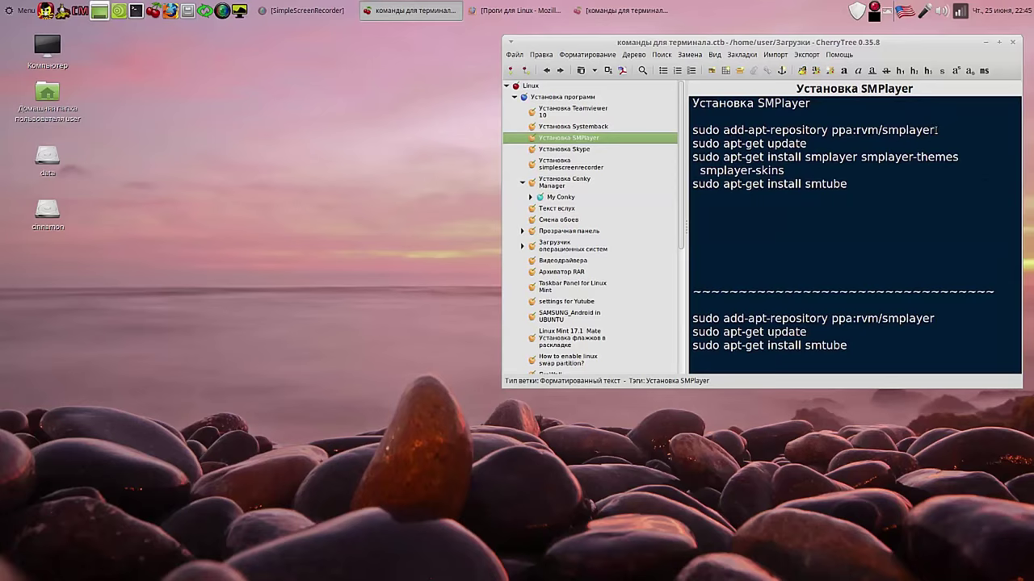
pyautogui.moveTo(935, 130); pyautogui.dragTo(691, 129)
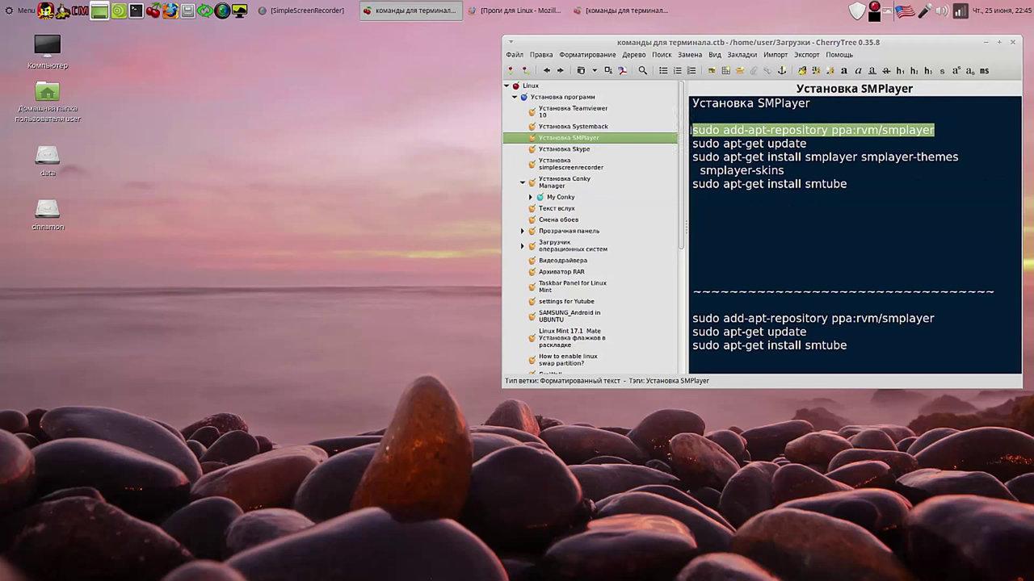
pyautogui.rightClick(713, 129)
pyautogui.click(747, 151)
pyautogui.click(135, 10)
# Step: Paste and run the add-apt-repository command, entering the sudo password and confirming
pyautogui.rightClick(175, 76)
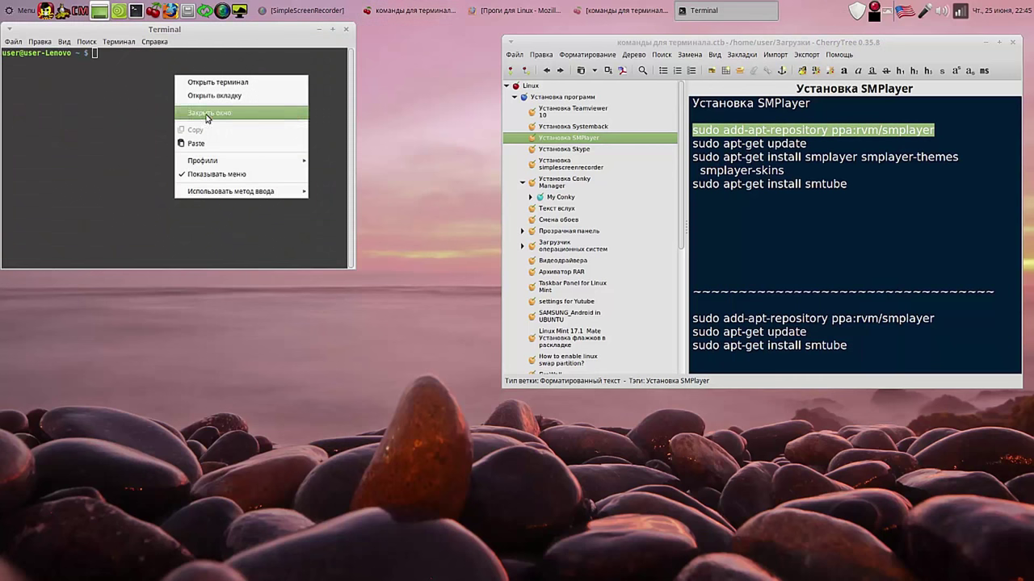
pyautogui.click(216, 143)
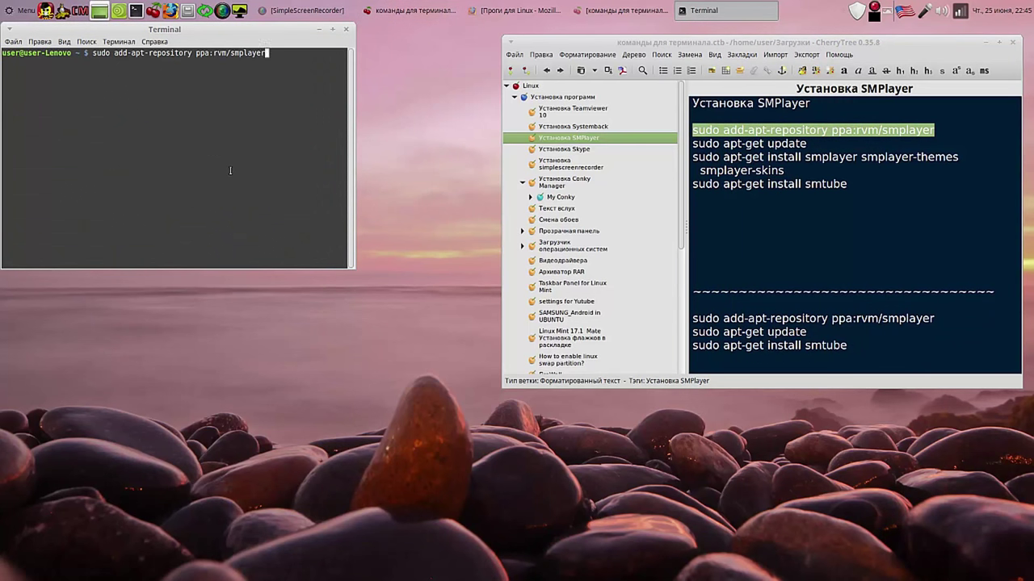
pyautogui.press('Return')
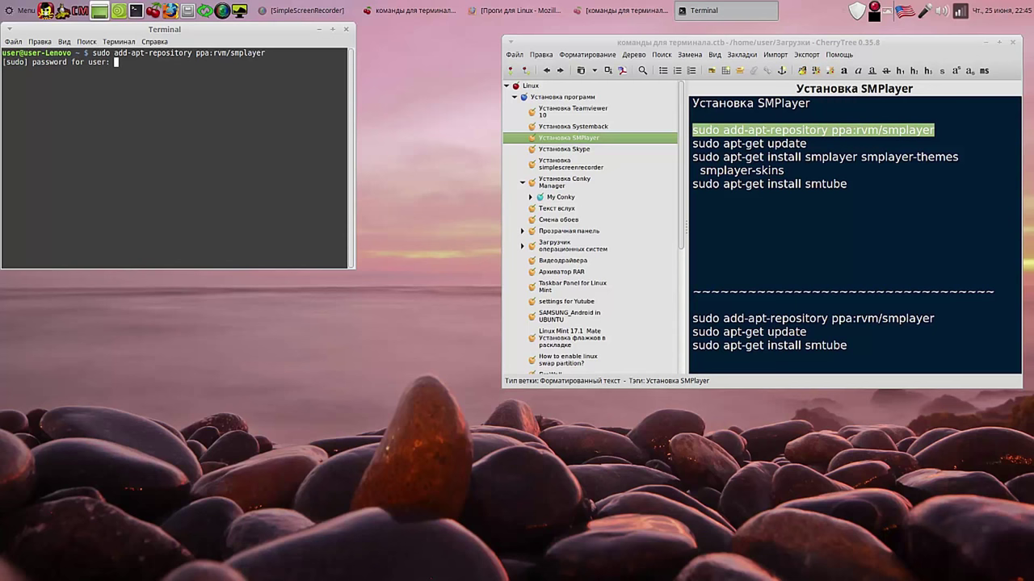
pyautogui.press('Return')
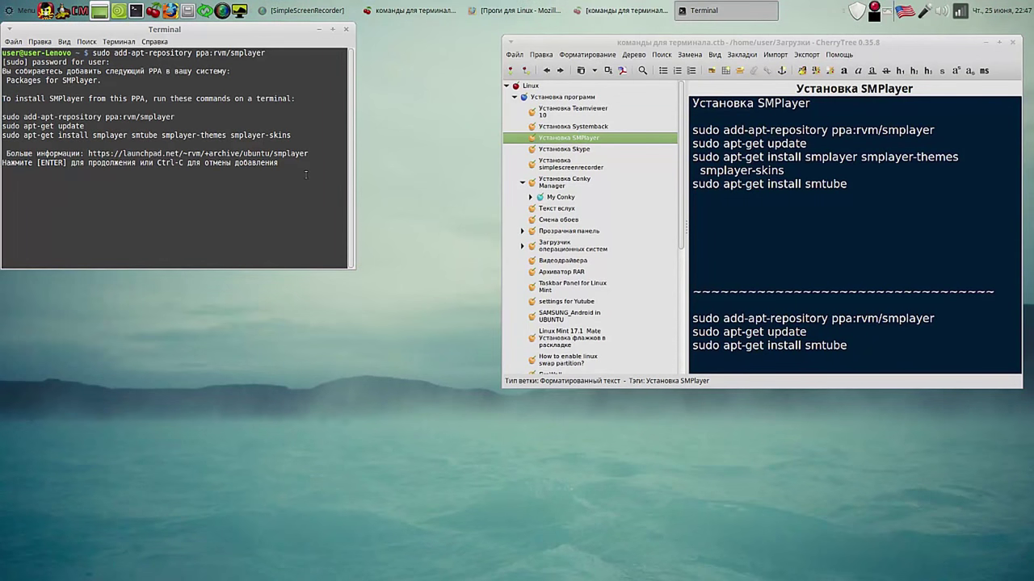
pyautogui.press('Return')
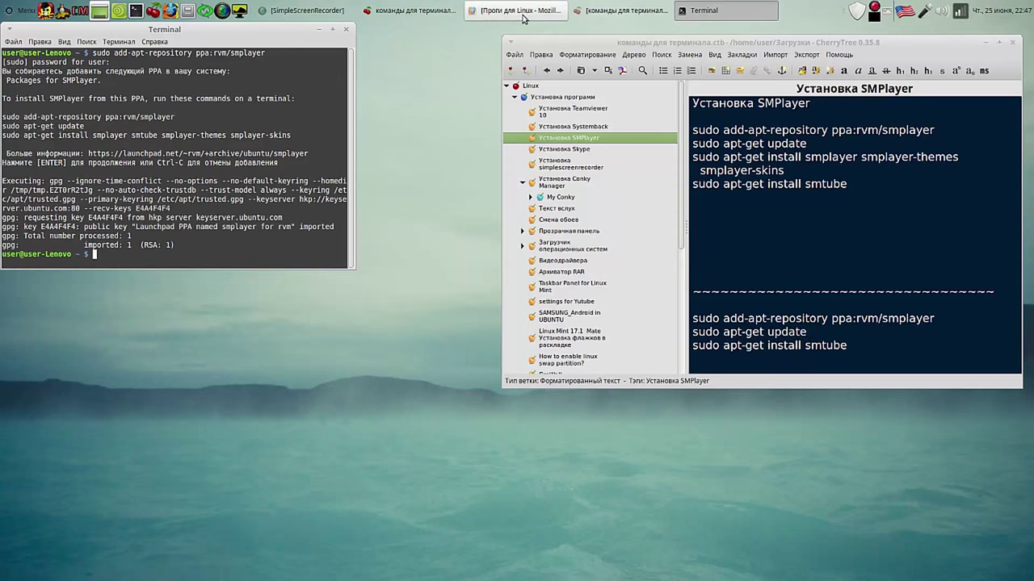
# Step: Copy 'sudo apt-get update' from the notes and run it in the terminal
pyautogui.click(807, 142)
pyautogui.moveTo(807, 142); pyautogui.dragTo(691, 142)
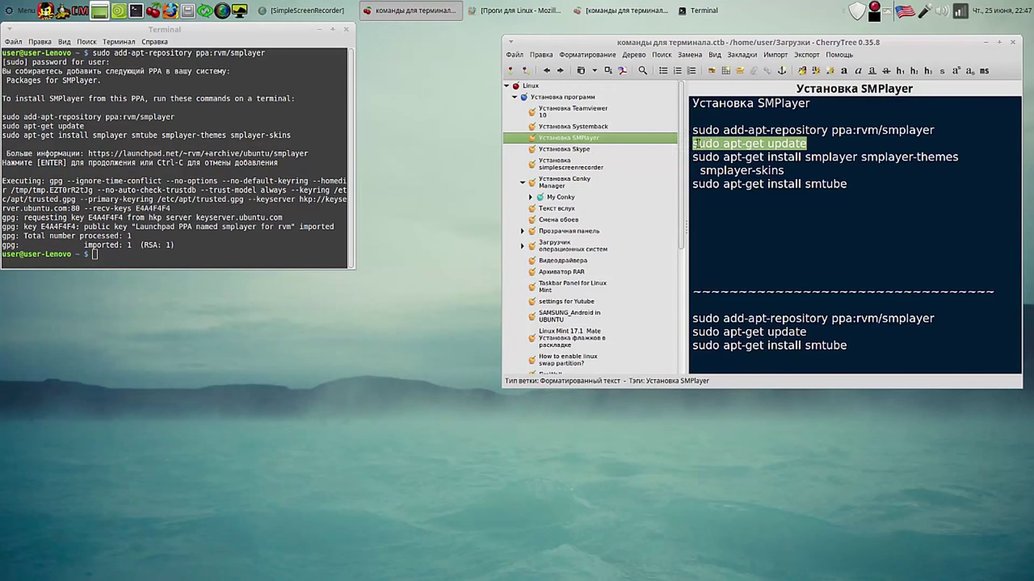
pyautogui.rightClick(709, 144)
pyautogui.click(729, 158)
pyautogui.rightClick(120, 257)
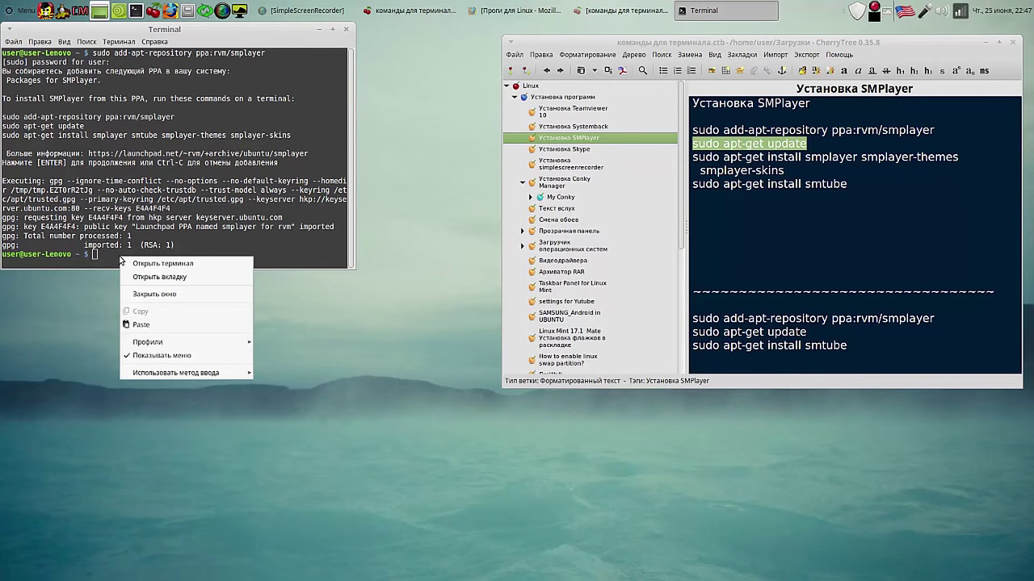
pyautogui.click(147, 326)
pyautogui.press('Return')
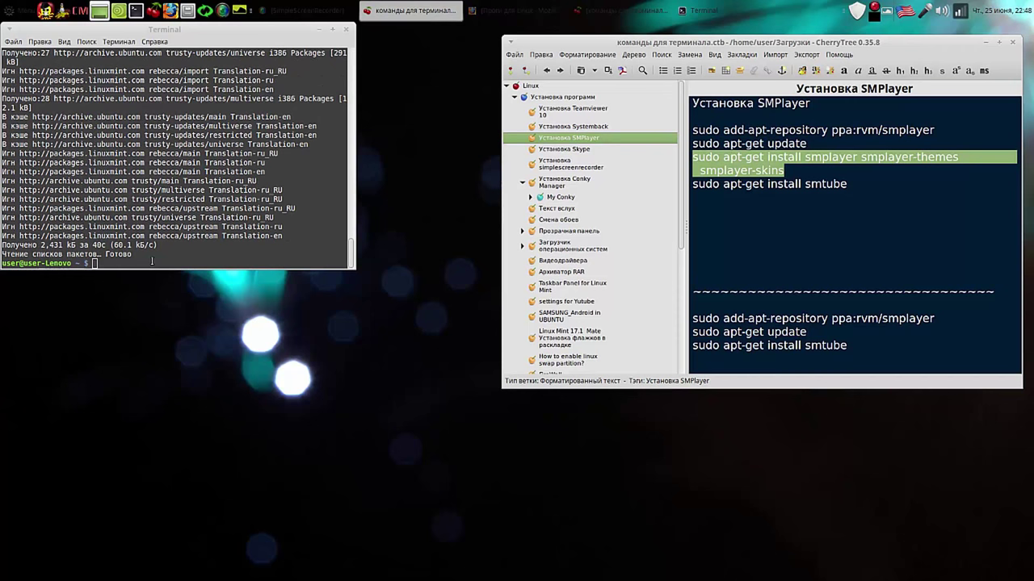
# Step: Run the smplayer, smplayer-themes and smplayer-skins install command, answering y
pyautogui.rightClick(151, 261)
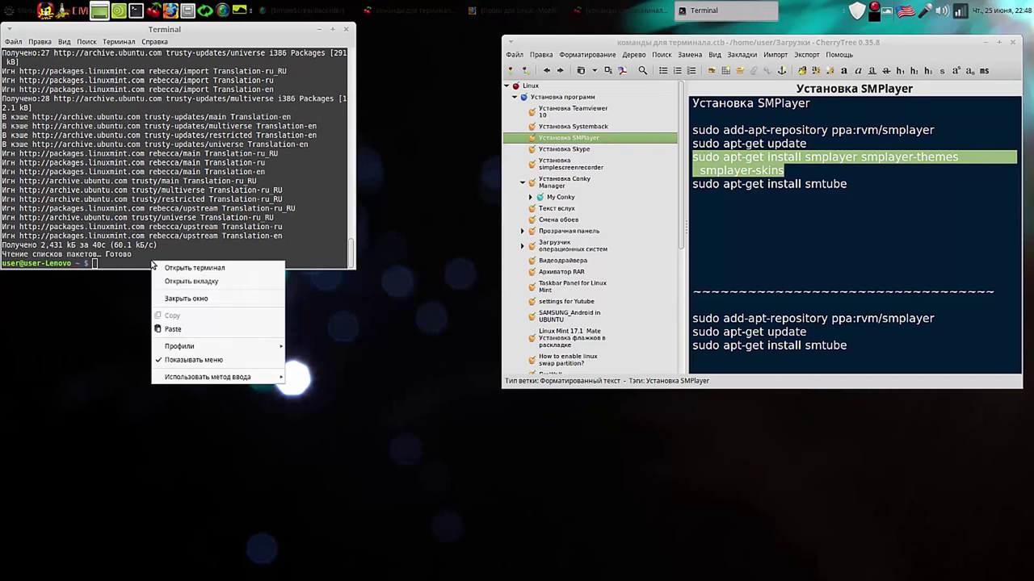
pyautogui.click(189, 323)
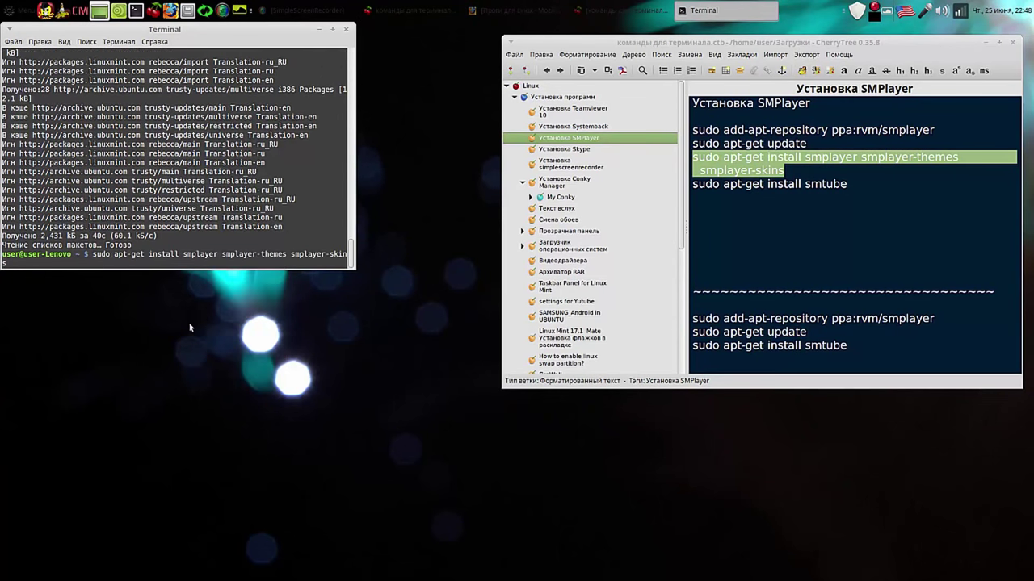
pyautogui.press('Return')
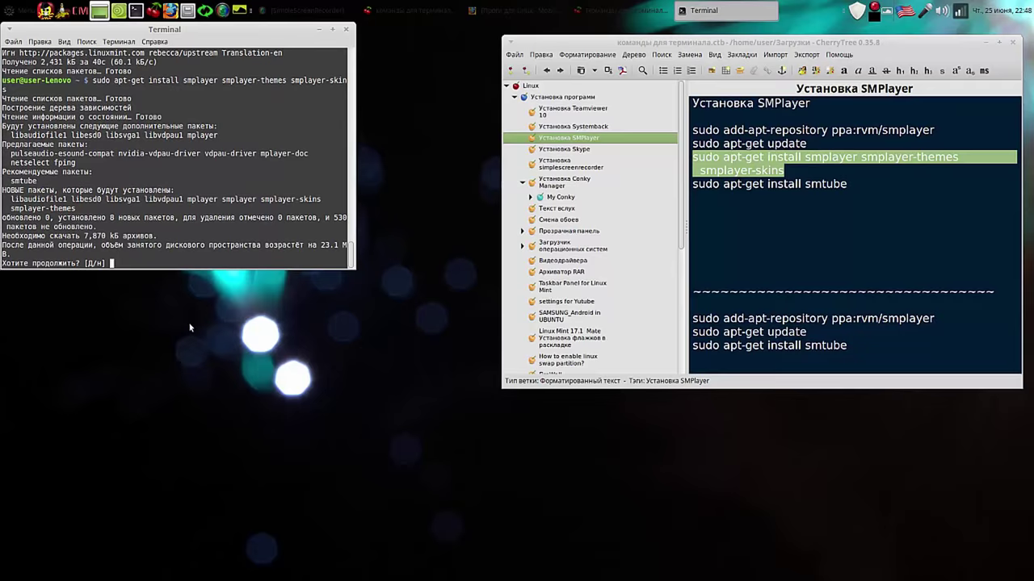
pyautogui.write('y')
pyautogui.press('Return')
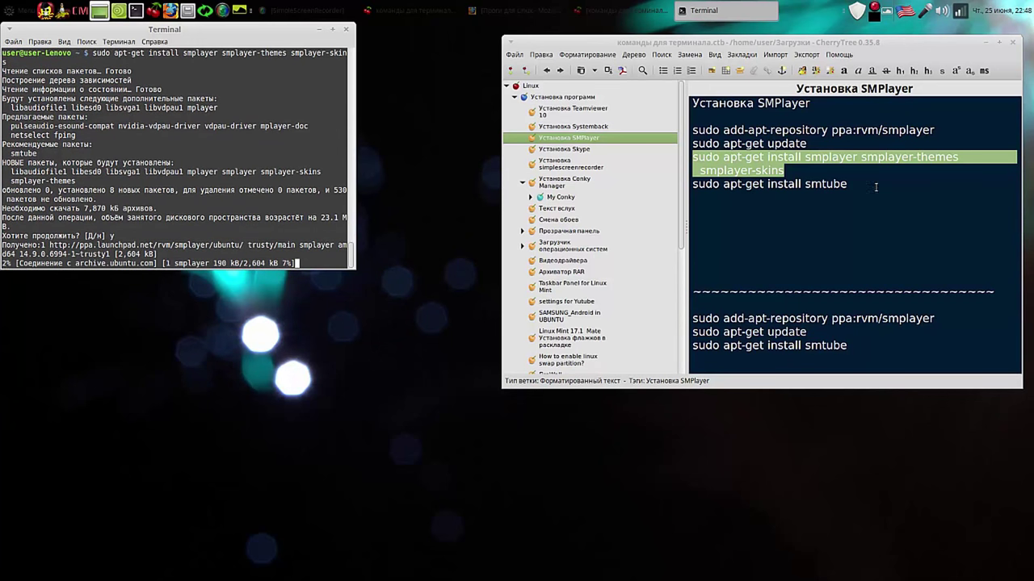
# Step: Copy 'sudo apt-get install smtube' from CherryTree and run it in the terminal
pyautogui.click(847, 184)
pyautogui.moveTo(847, 184); pyautogui.dragTo(692, 186)
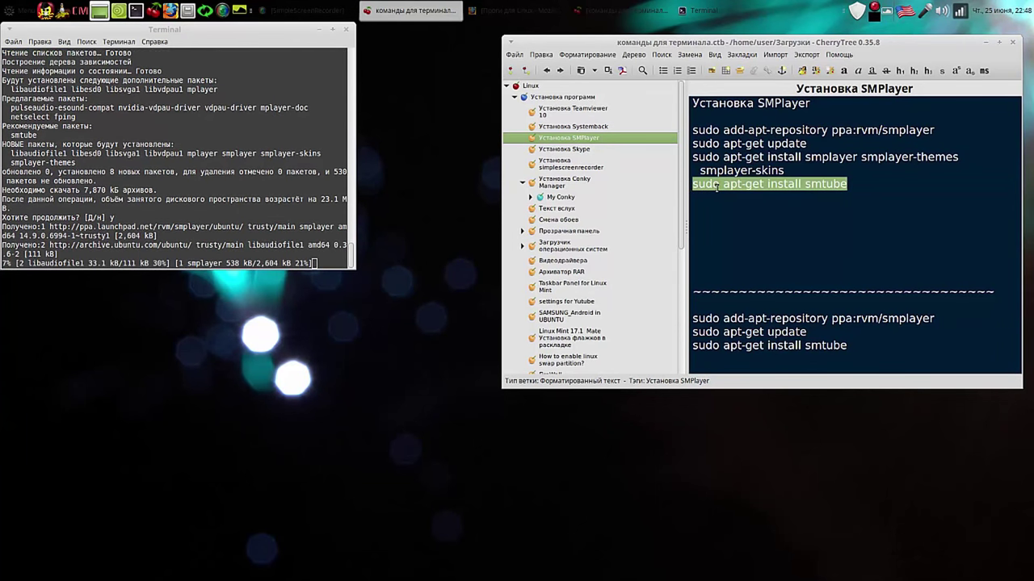
pyautogui.rightClick(716, 188)
pyautogui.click(737, 211)
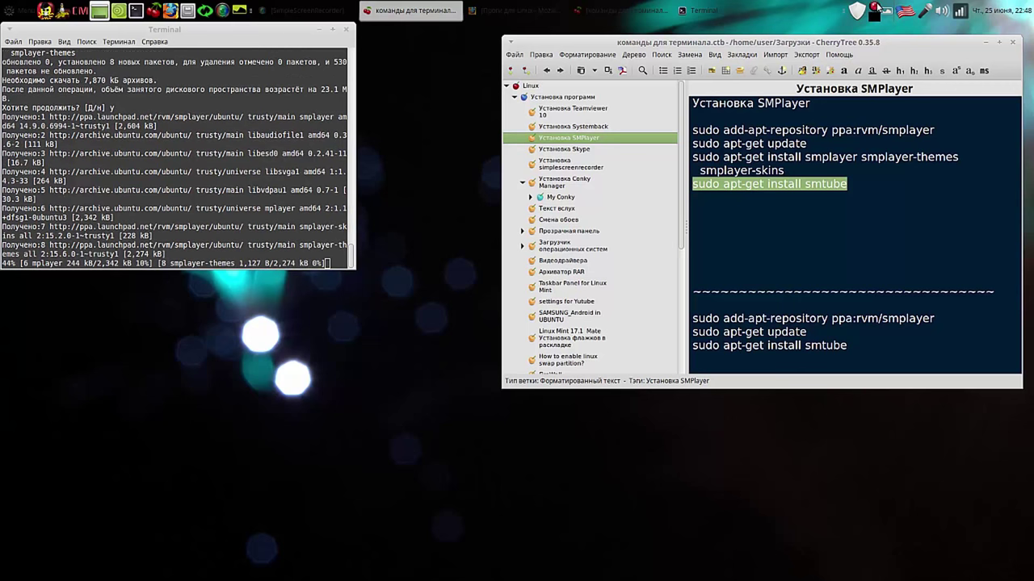
pyautogui.click(877, 8)
pyautogui.click(904, 28)
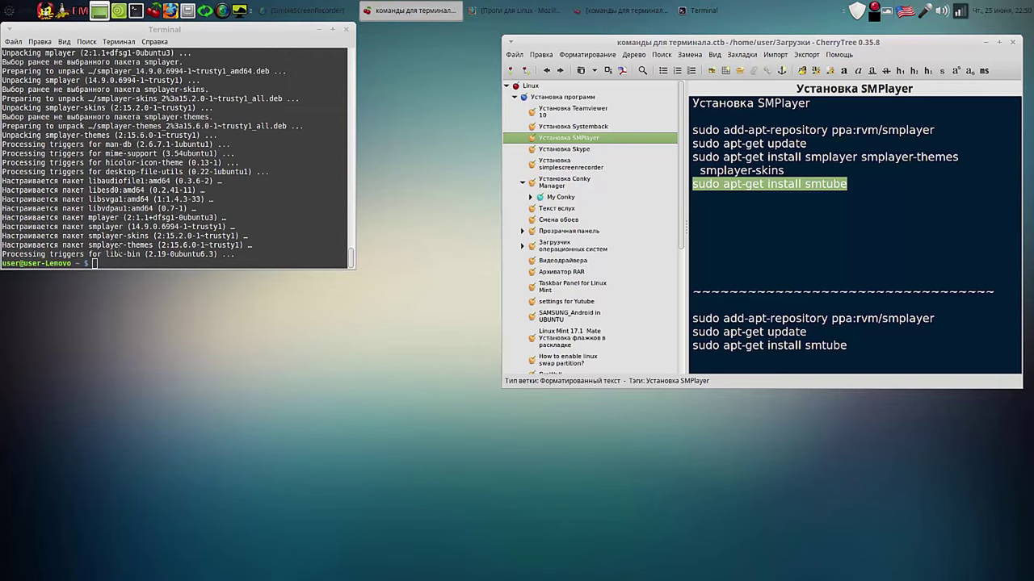
pyautogui.rightClick(103, 263)
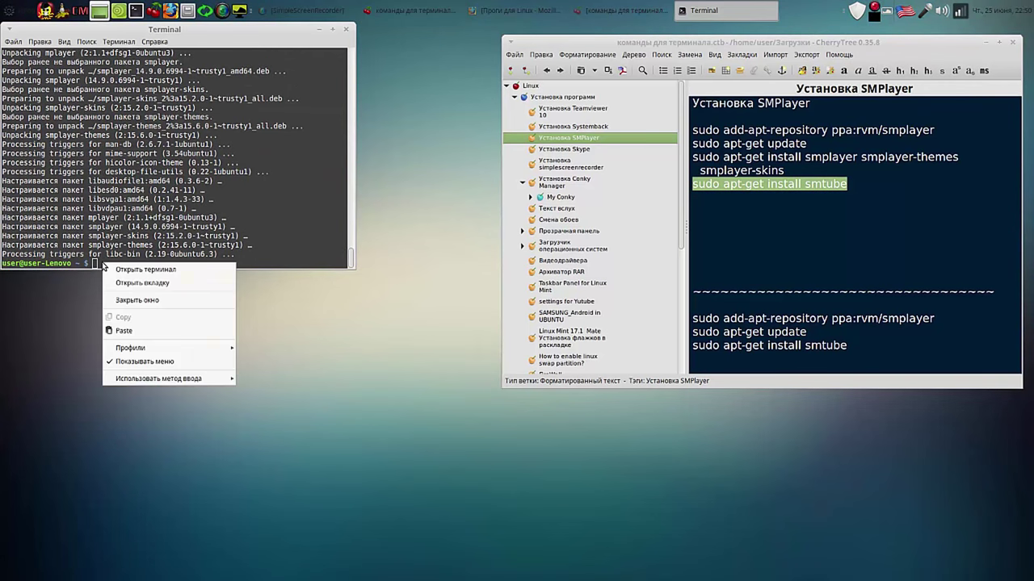
pyautogui.click(158, 325)
pyautogui.press('Return')
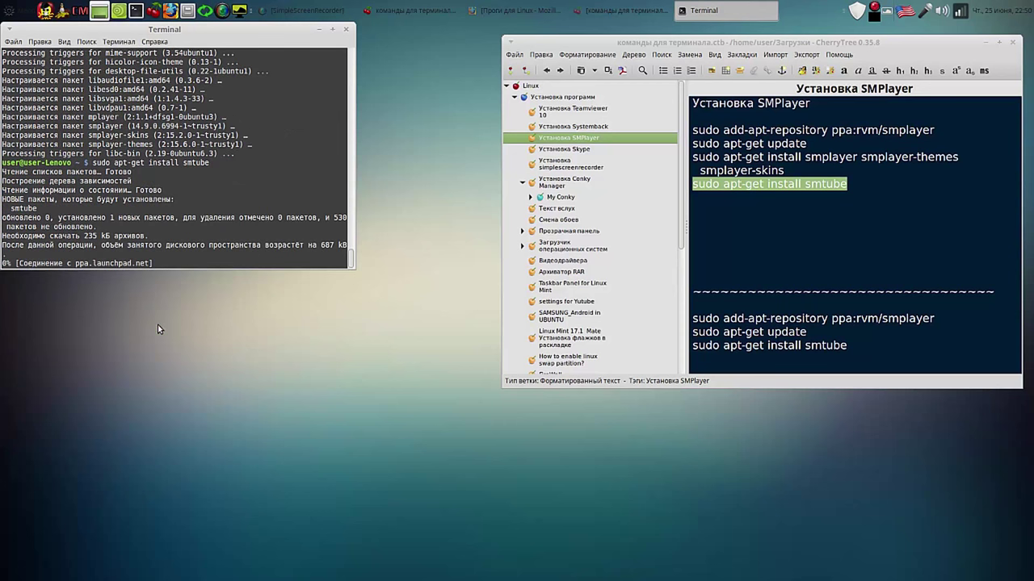
pyautogui.click(874, 10)
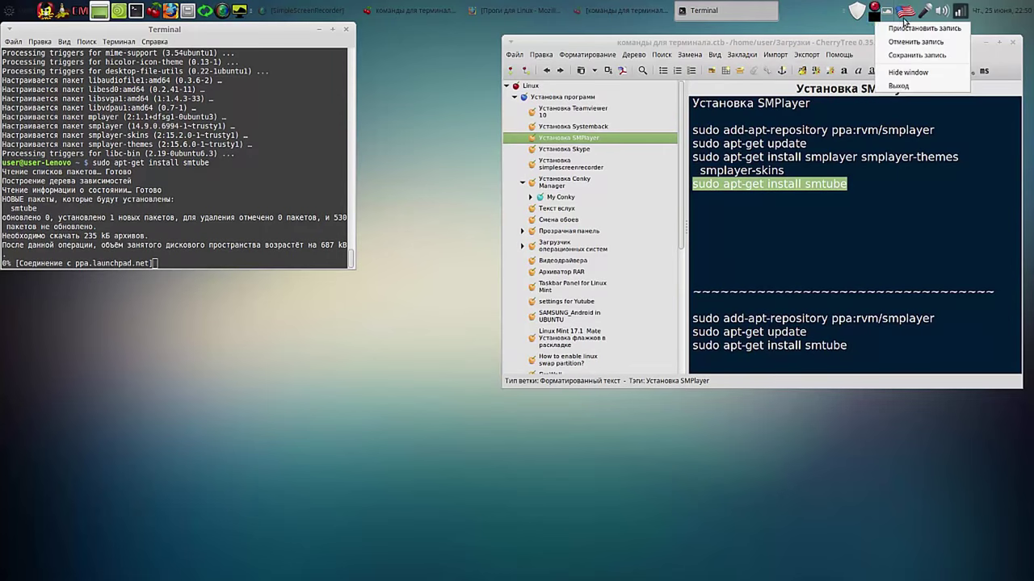
pyautogui.click(906, 29)
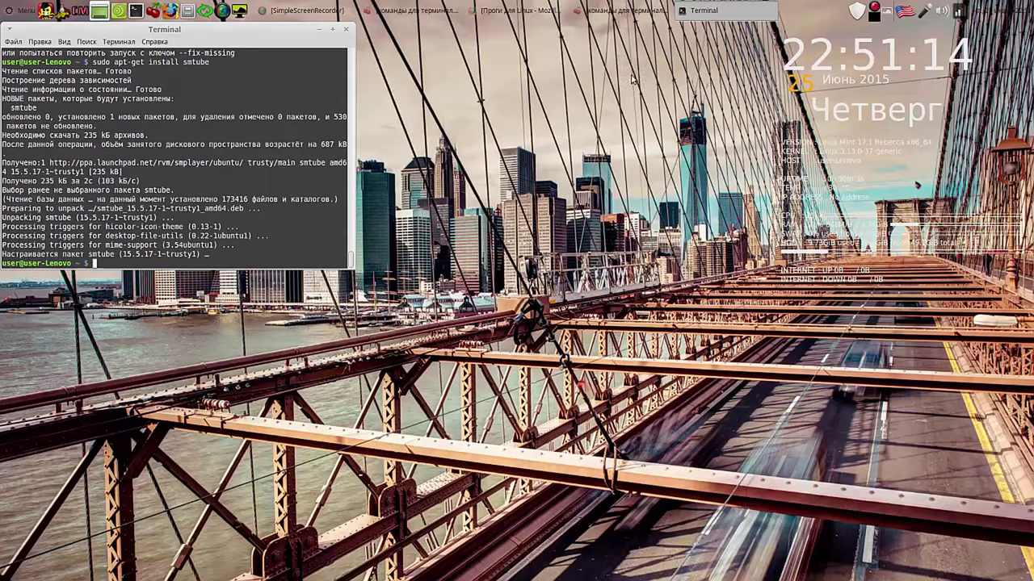
# Step: Close the terminal, launch SMPlayer from Audio and video, and move the SMTube results window right
pyautogui.click(349, 30)
pyautogui.click(8, 11)
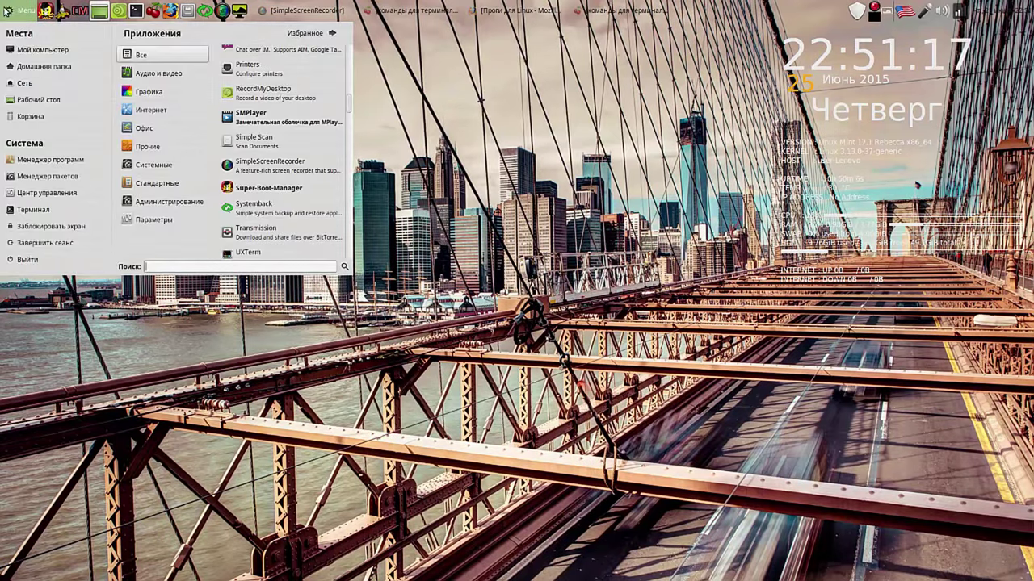
pyautogui.moveTo(169, 73)
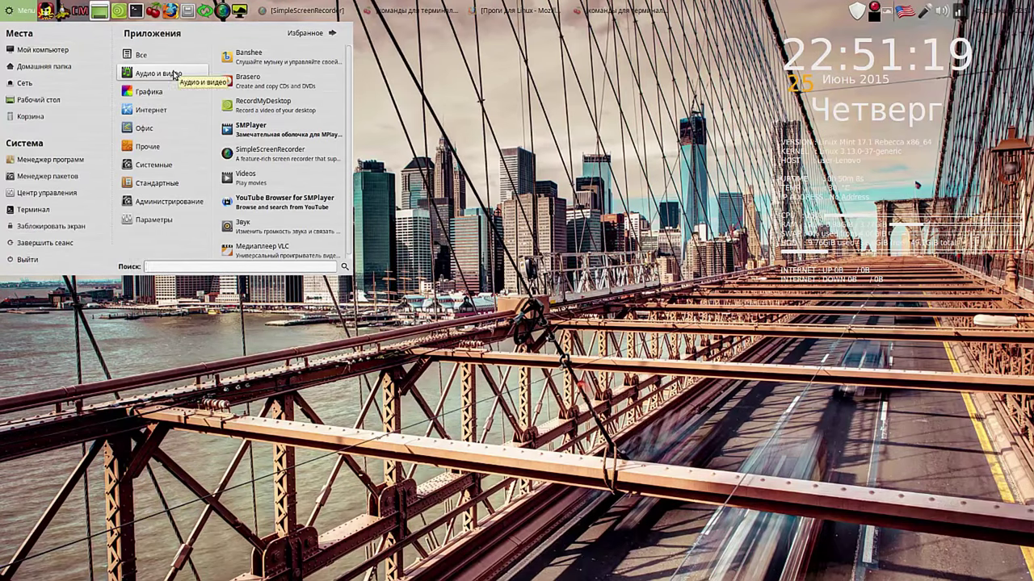
pyautogui.click(282, 130)
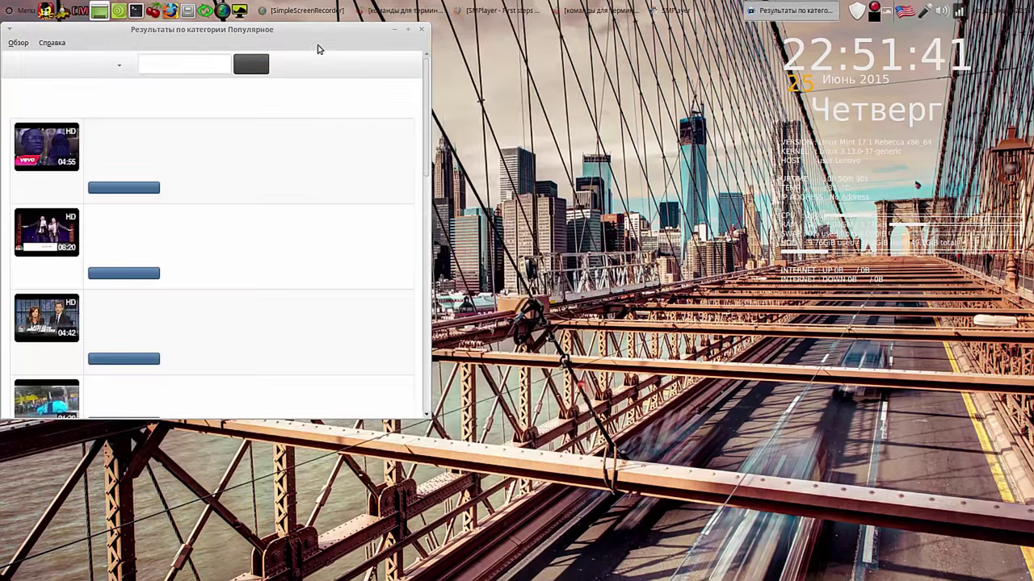
pyautogui.moveTo(316, 46); pyautogui.dragTo(727, 34)
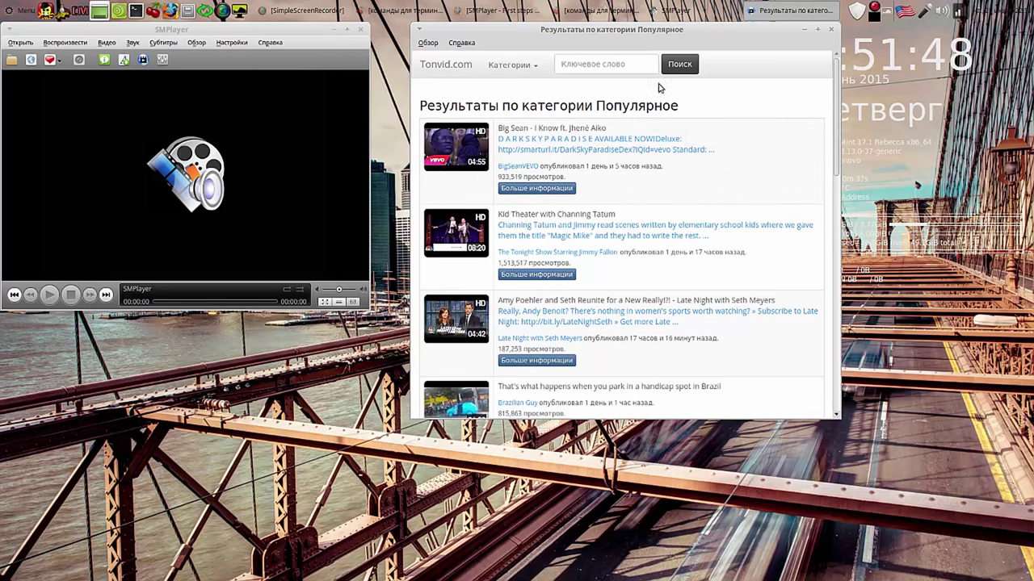
# Step: Search SMTube for 'чиж' using the Russian keyboard layout
pyautogui.click(615, 63)
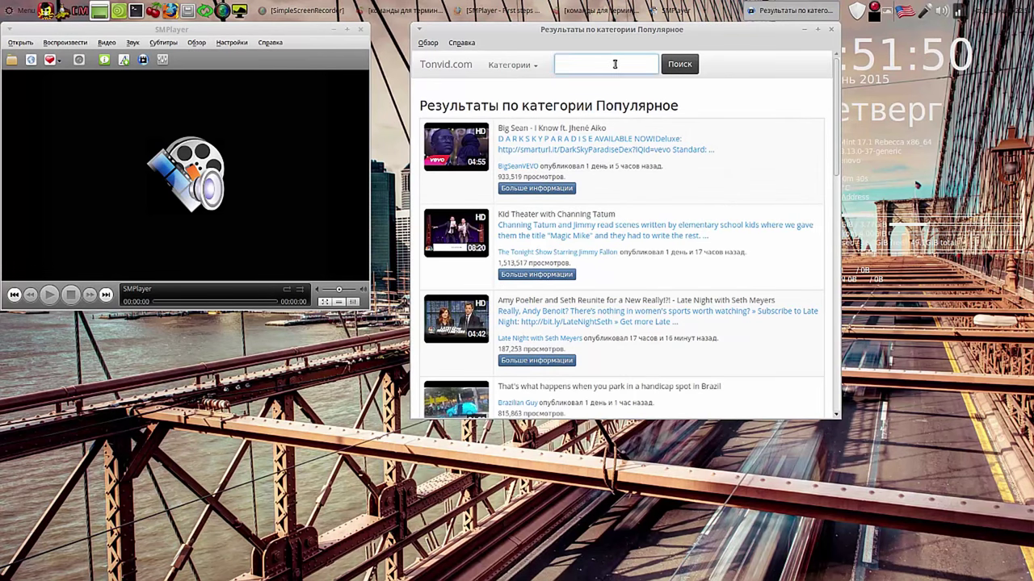
pyautogui.hotkey('alt', 'shift')
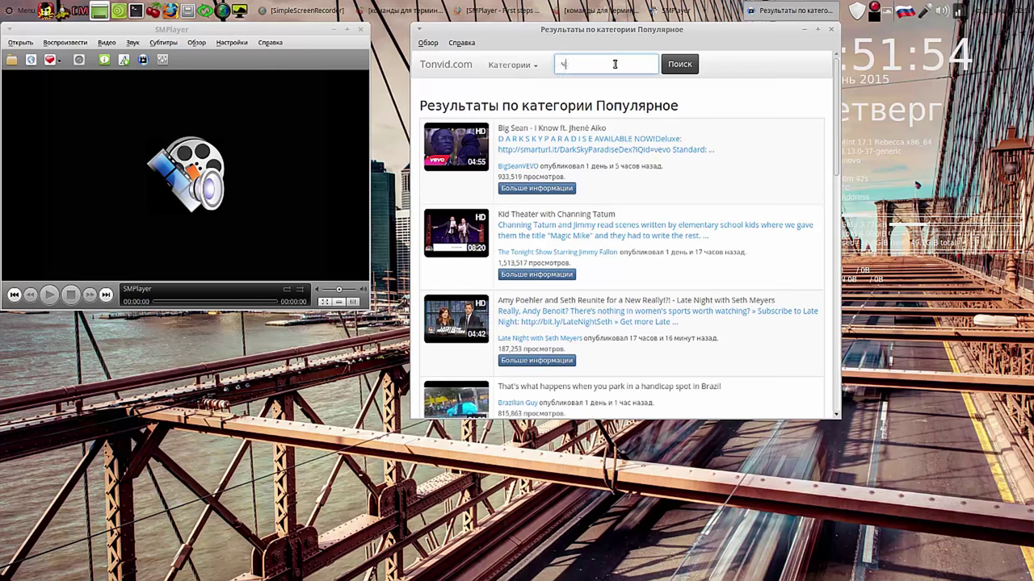
pyautogui.write('иж')
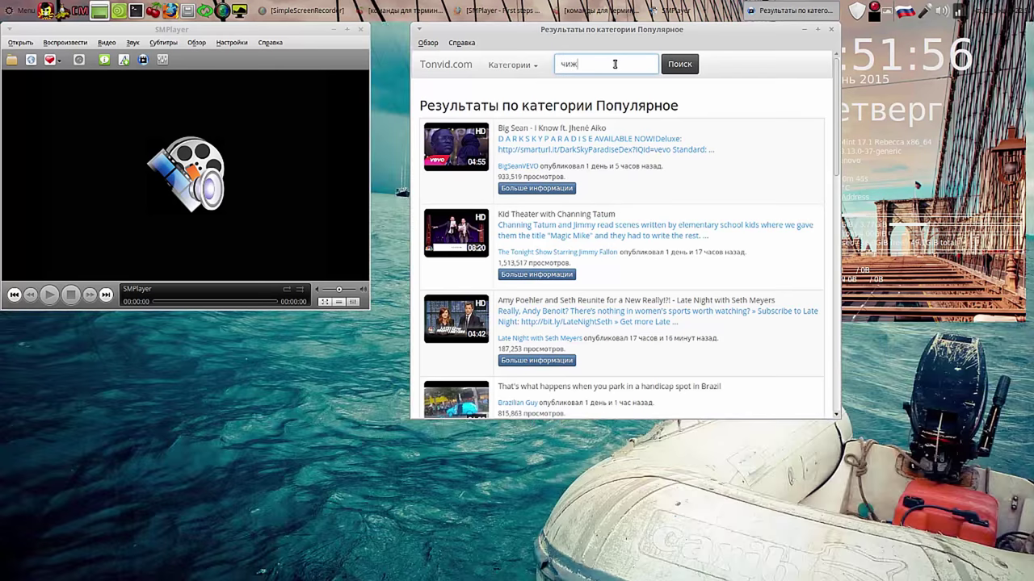
pyautogui.click(678, 71)
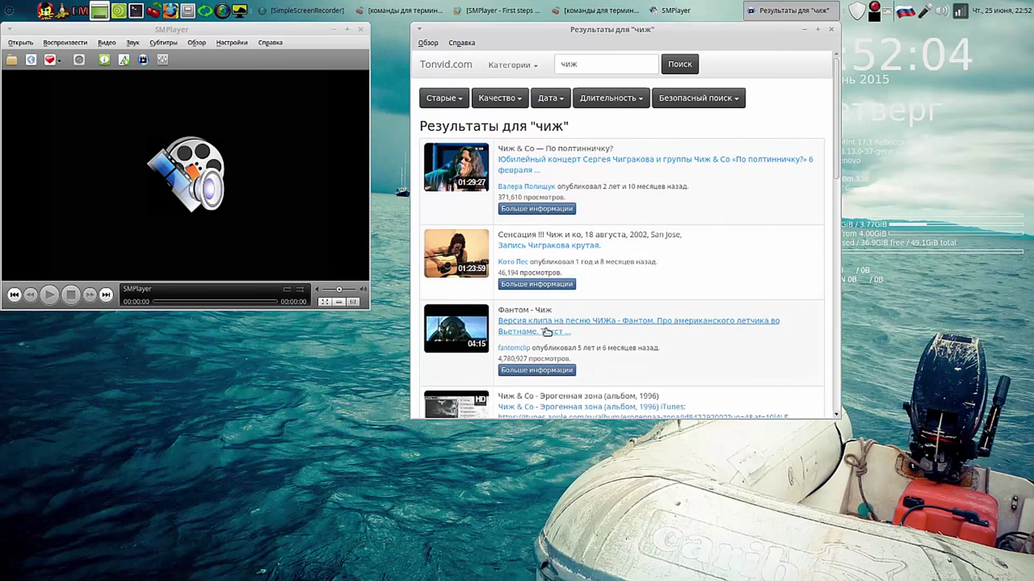
# Step: Accept the YouTube code update and play the 'Фантом - Чиж' clip in SMPlayer
pyautogui.click(525, 327)
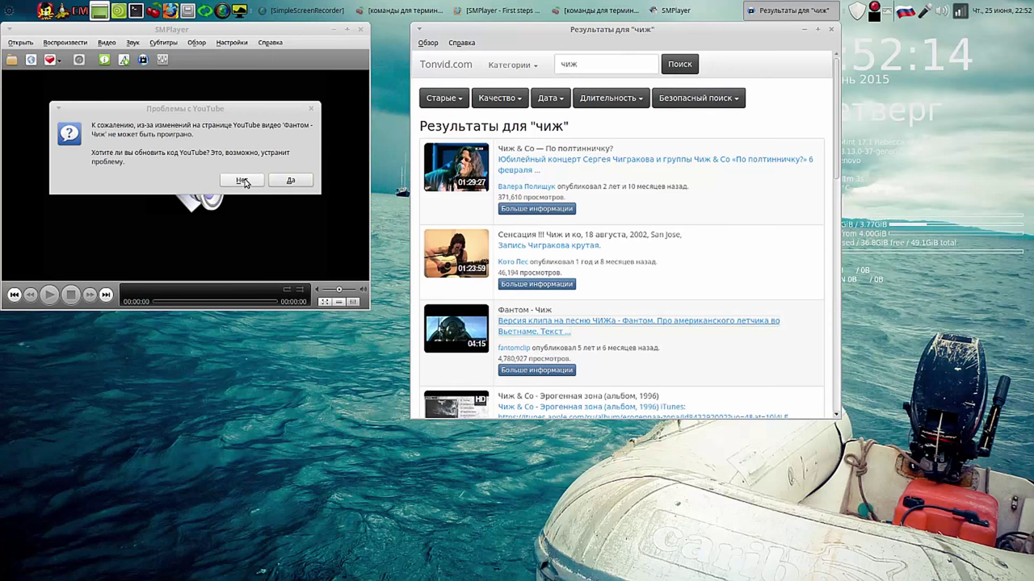
pyautogui.click(289, 182)
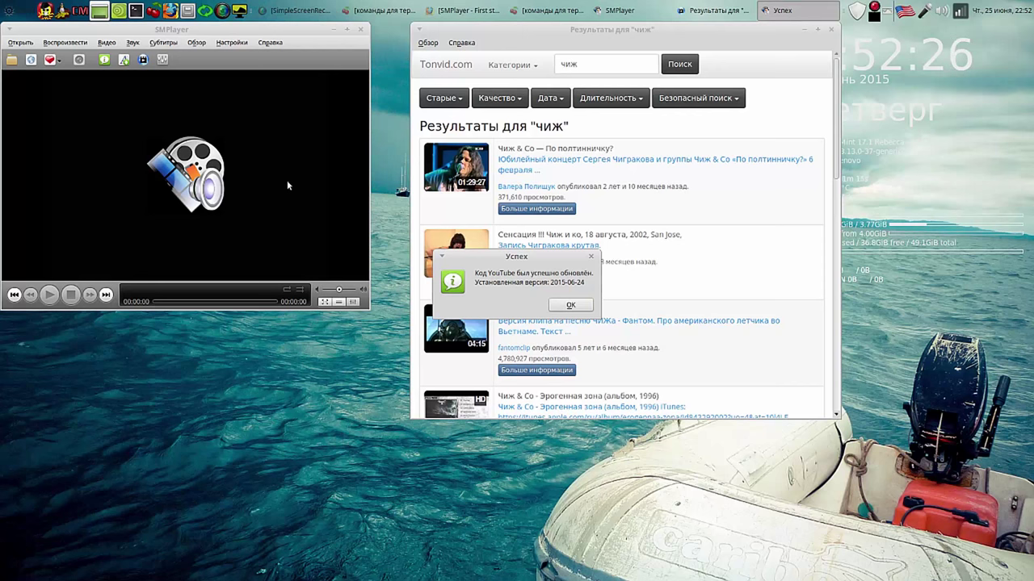
pyautogui.click(571, 306)
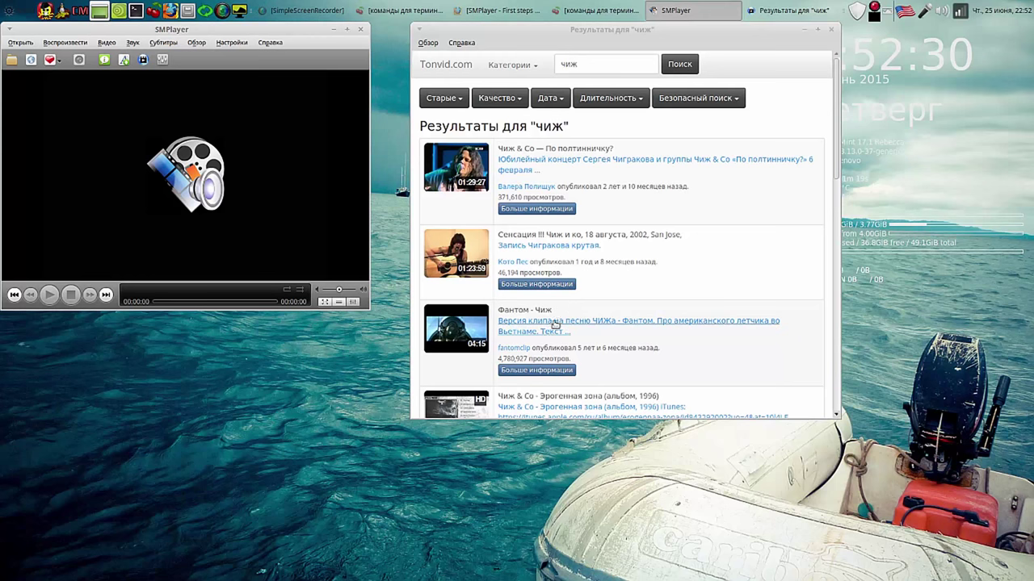
pyautogui.click(544, 325)
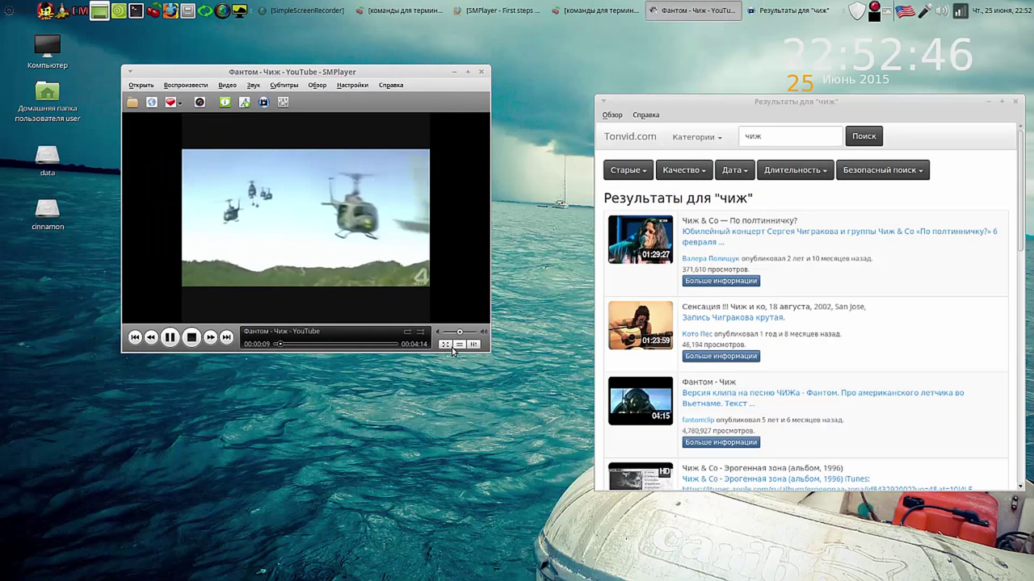
# Step: Lower SMPlayer's volume to 54, skip ahead to about 2:22 in the Фантом clip, and pause
pyautogui.click(468, 332)
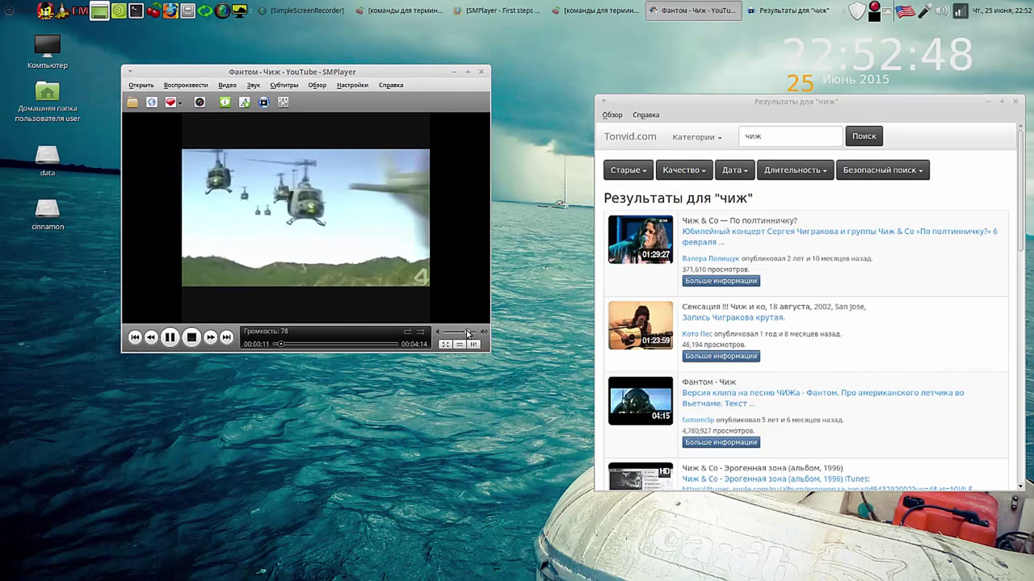
pyautogui.moveTo(467, 332); pyautogui.dragTo(460, 333)
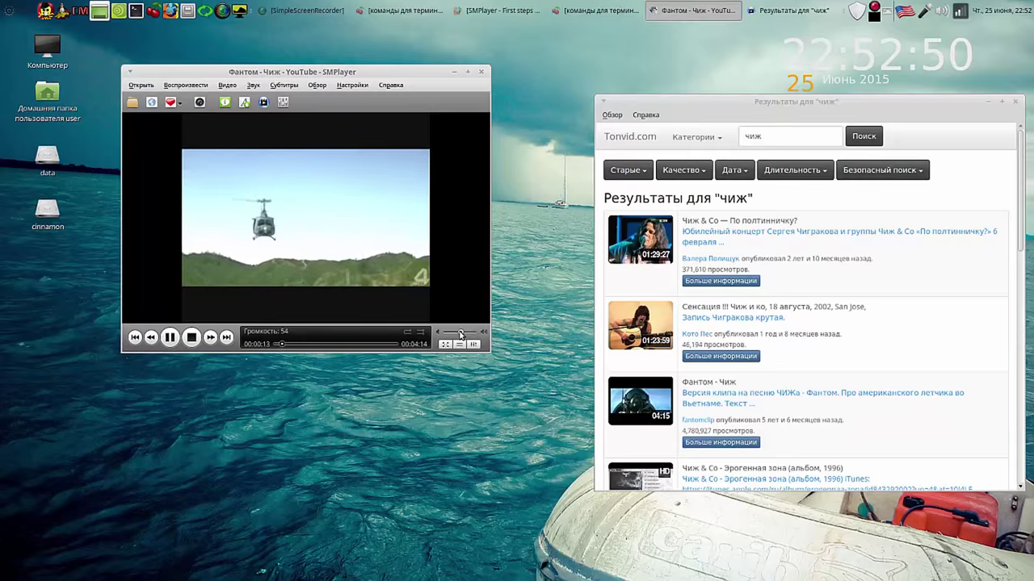
pyautogui.click(323, 345)
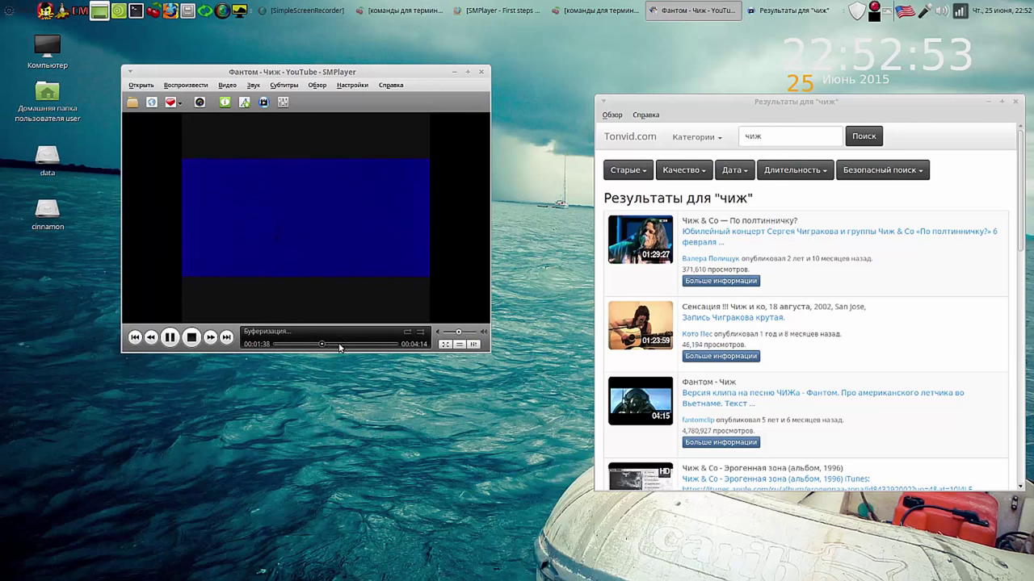
pyautogui.click(342, 344)
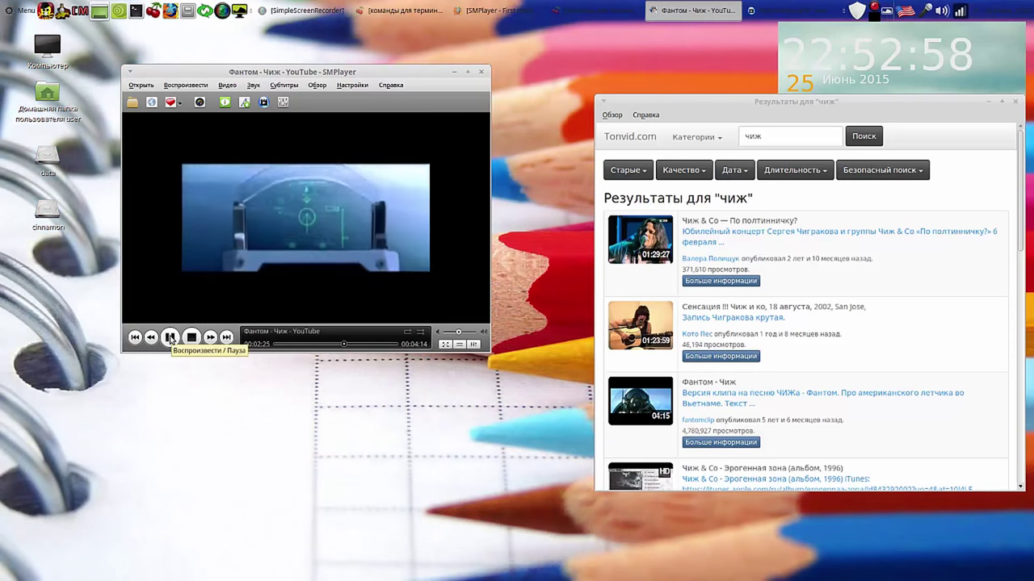
pyautogui.click(170, 338)
# Step: Add the Фантом clip to favourites and close SMPlayer
pyautogui.click(175, 106)
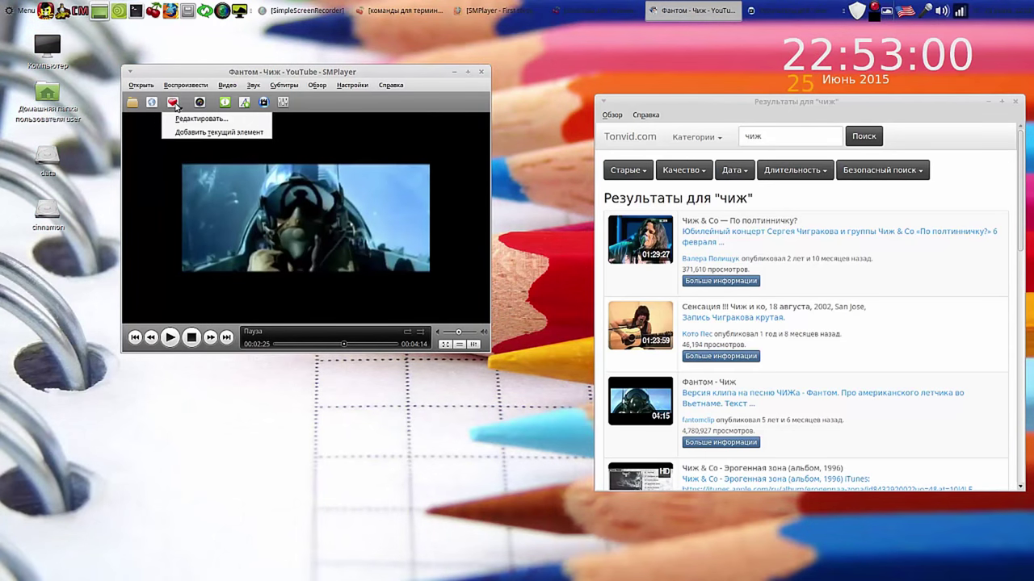
pyautogui.click(186, 133)
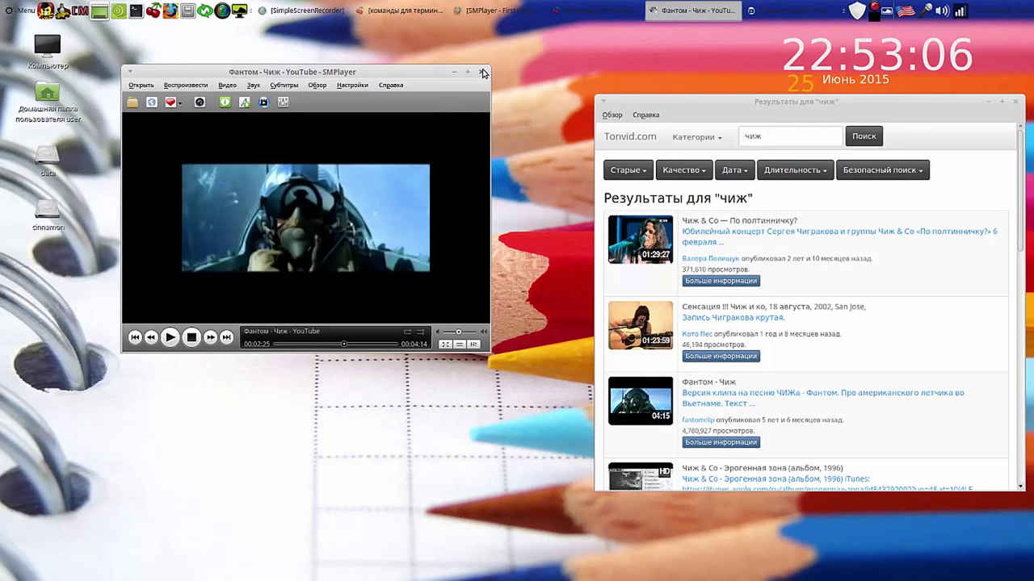
pyautogui.click(480, 73)
pyautogui.moveTo(862, 104); pyautogui.dragTo(533, 75)
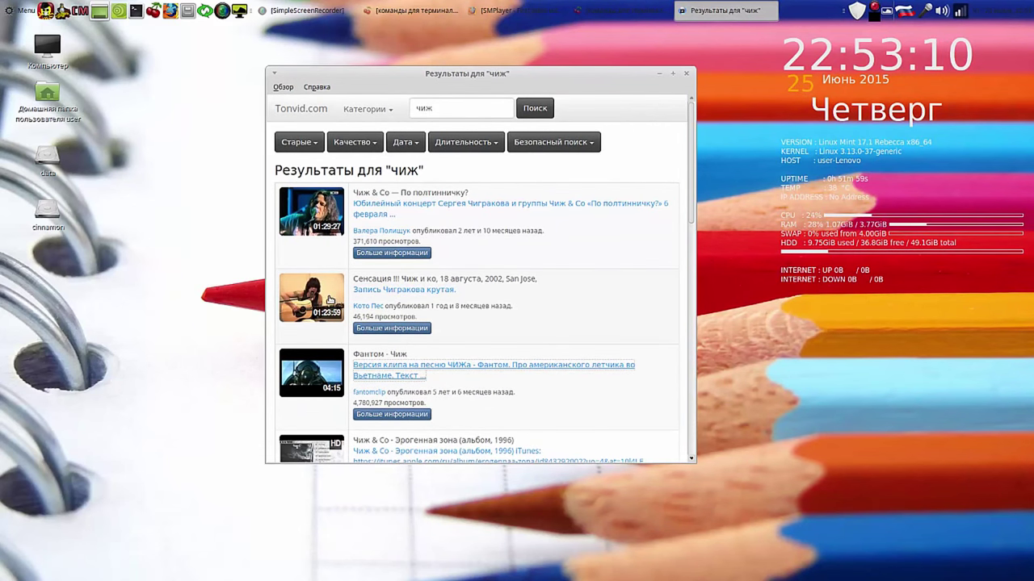
# Step: Check the SMPlayer/VLC/Totem open-with options for the second 'чиж' result, then close the results window
pyautogui.rightClick(320, 288)
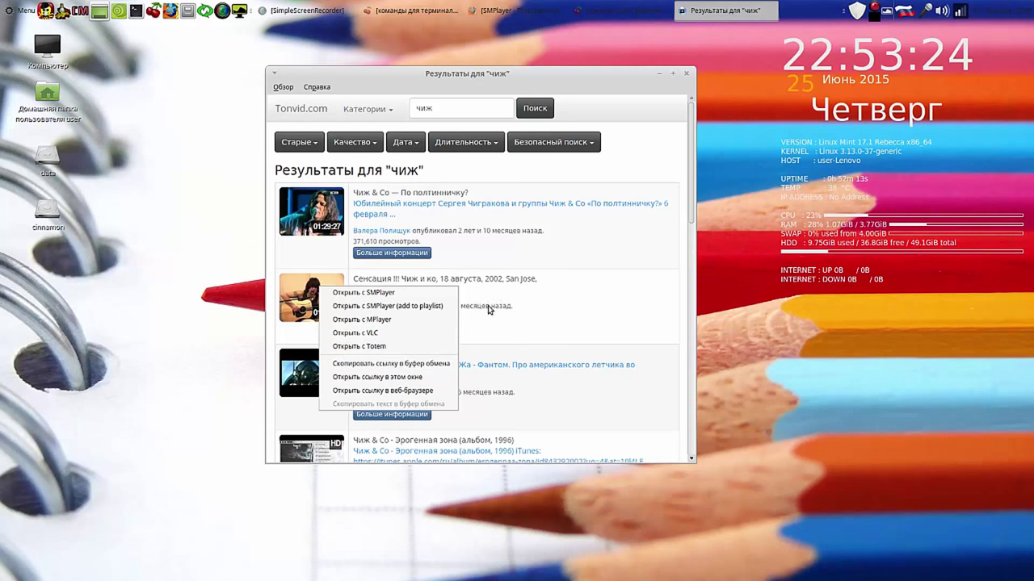
pyautogui.click(639, 272)
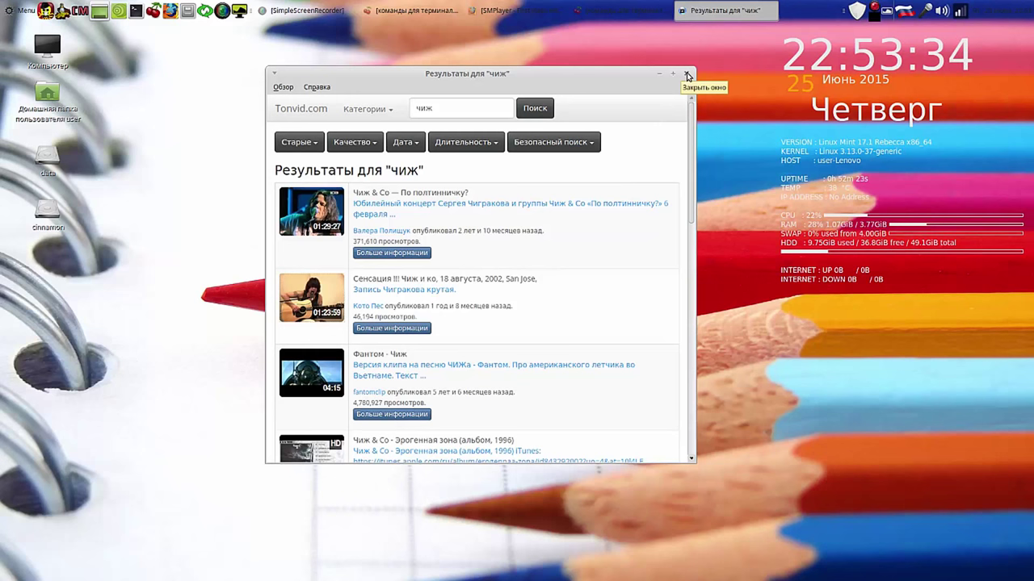
pyautogui.click(687, 75)
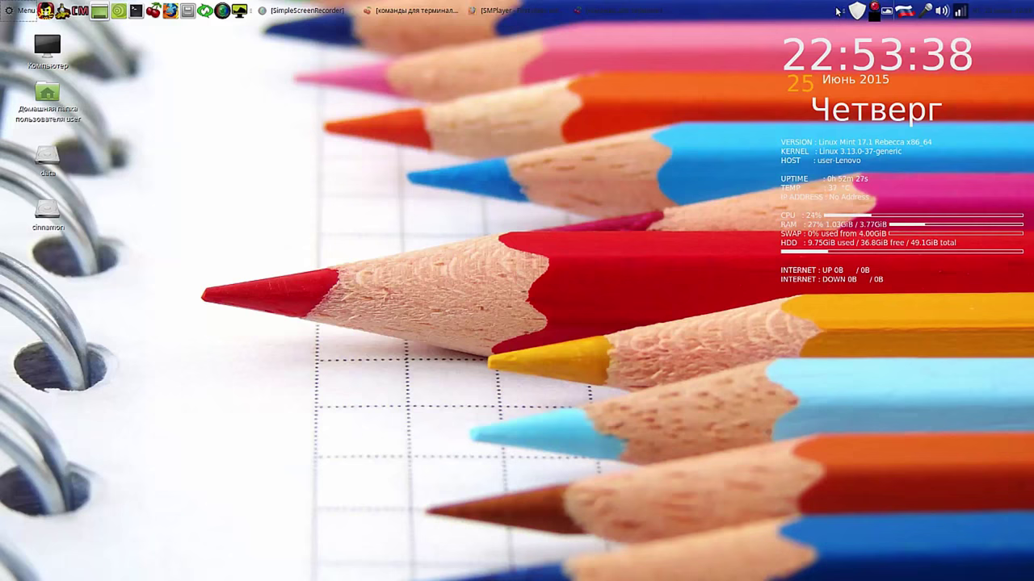
# Step: Show CherryTree's 'flash player' note with the pepperflashplugin-nonfree apt-get commands
pyautogui.click(434, 12)
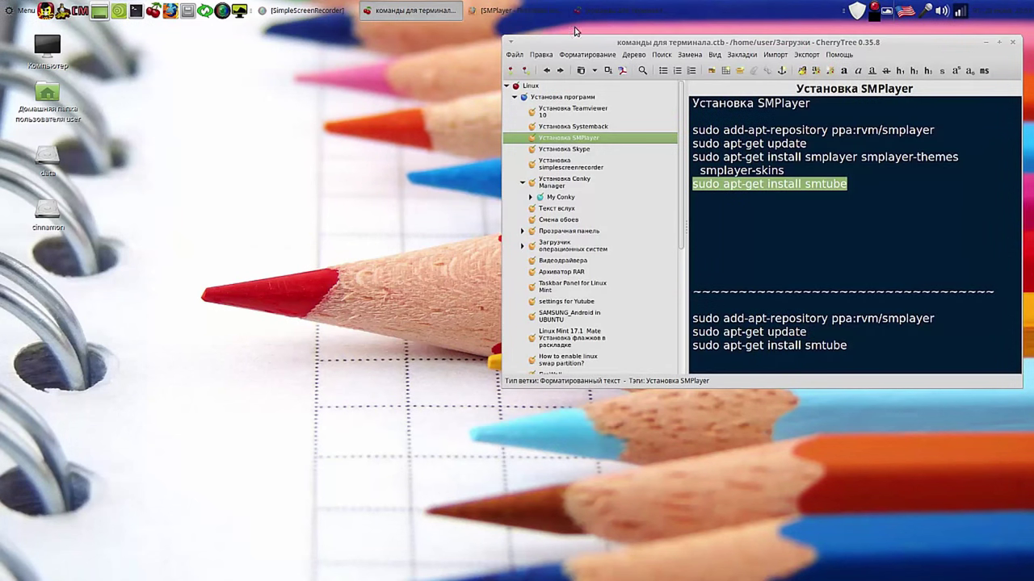
pyautogui.moveTo(921, 53); pyautogui.dragTo(568, 67)
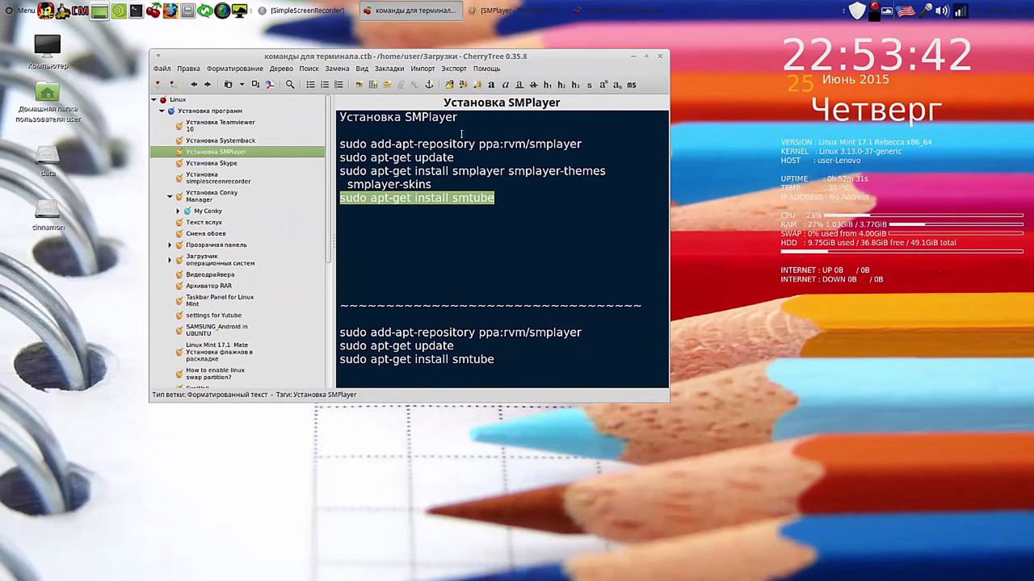
pyautogui.scroll(-3, 325, 232)
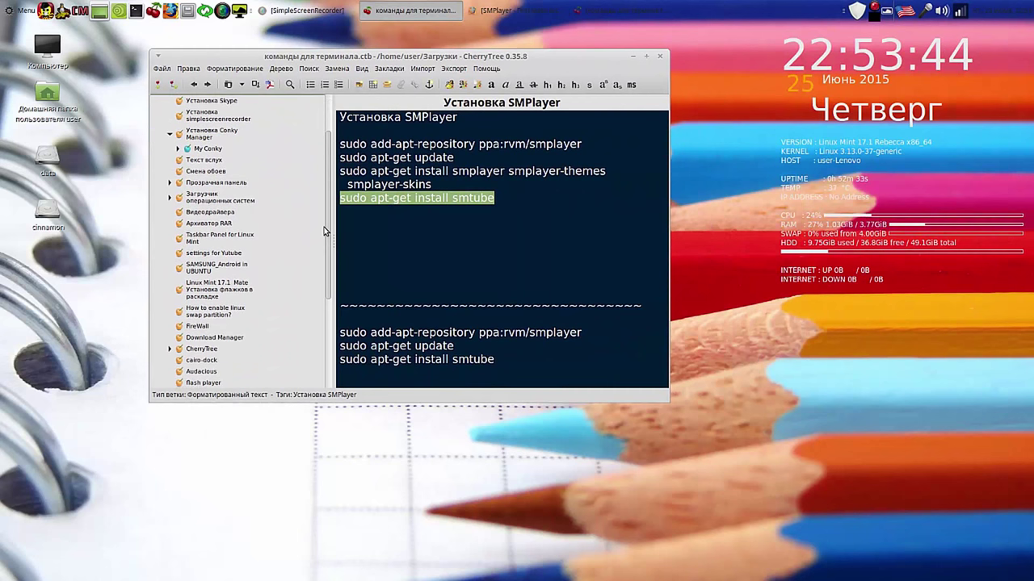
pyautogui.scroll(-2, 325, 231)
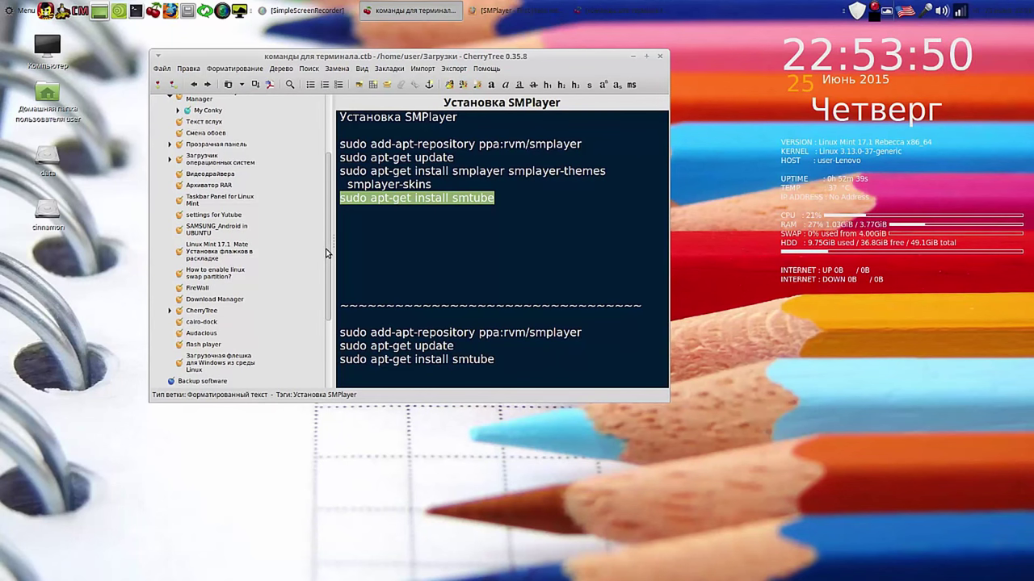
pyautogui.click(213, 346)
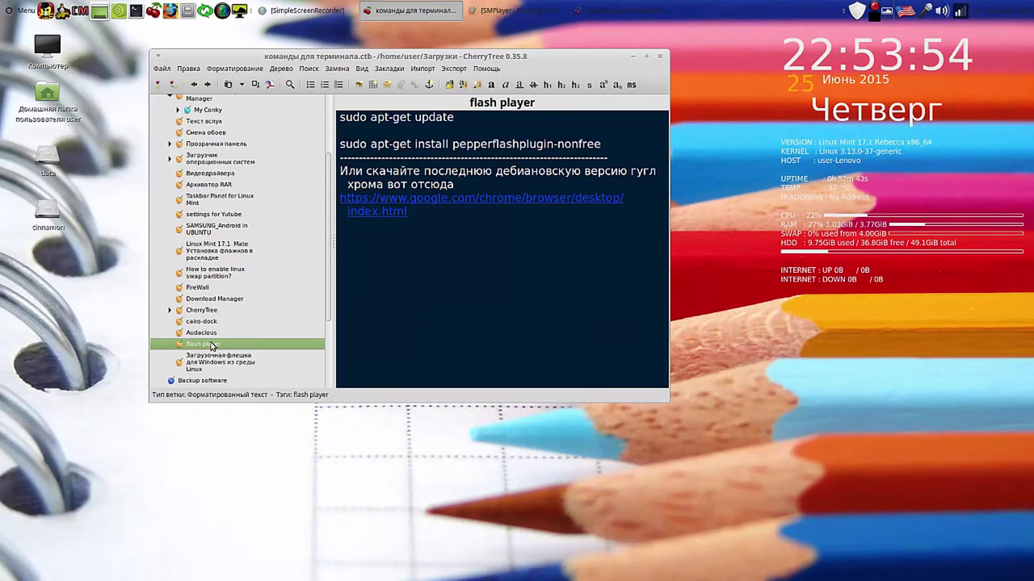
pyautogui.moveTo(573, 57); pyautogui.dragTo(798, 46)
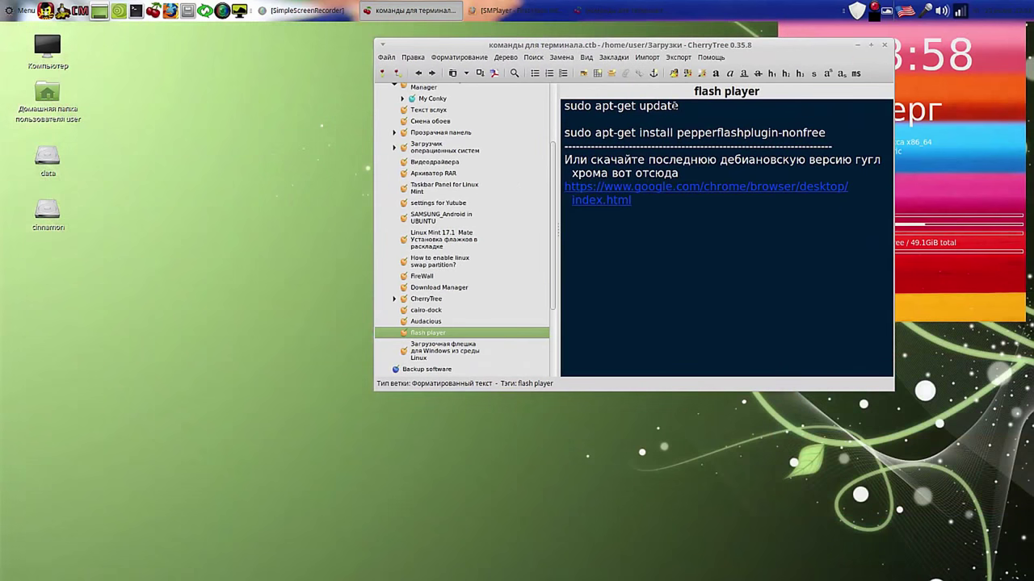
# Step: Copy 'sudo apt-get update' from the note and run it in a new Terminal with the admin password
pyautogui.moveTo(679, 106); pyautogui.dragTo(555, 106)
pyautogui.rightClick(582, 109)
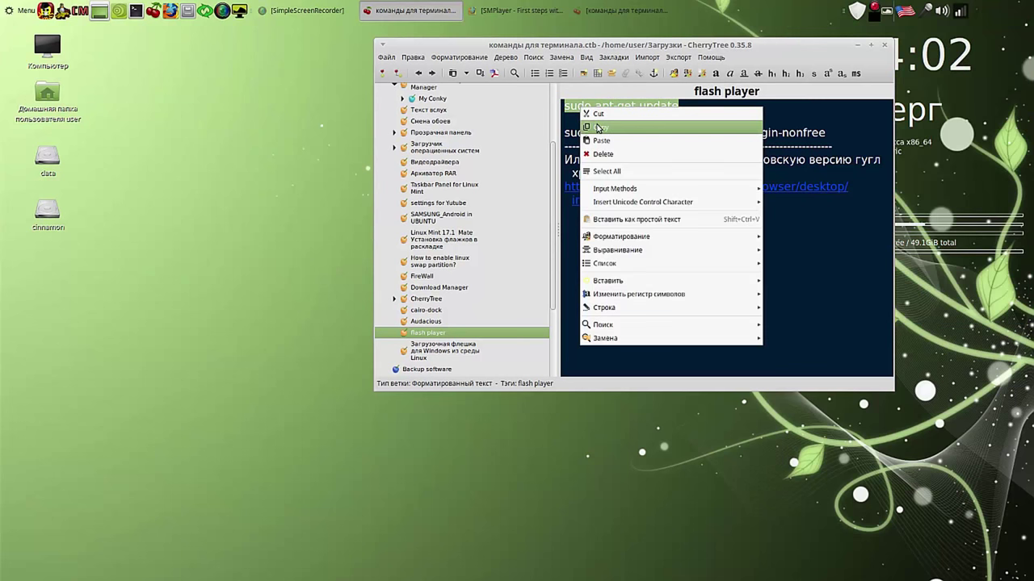
pyautogui.click(599, 127)
pyautogui.click(135, 10)
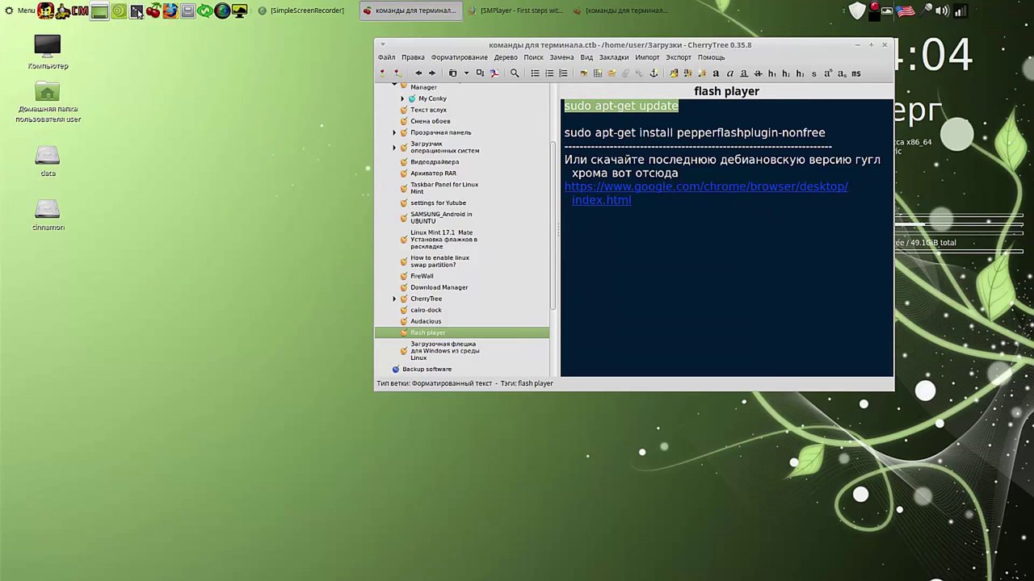
pyautogui.rightClick(141, 71)
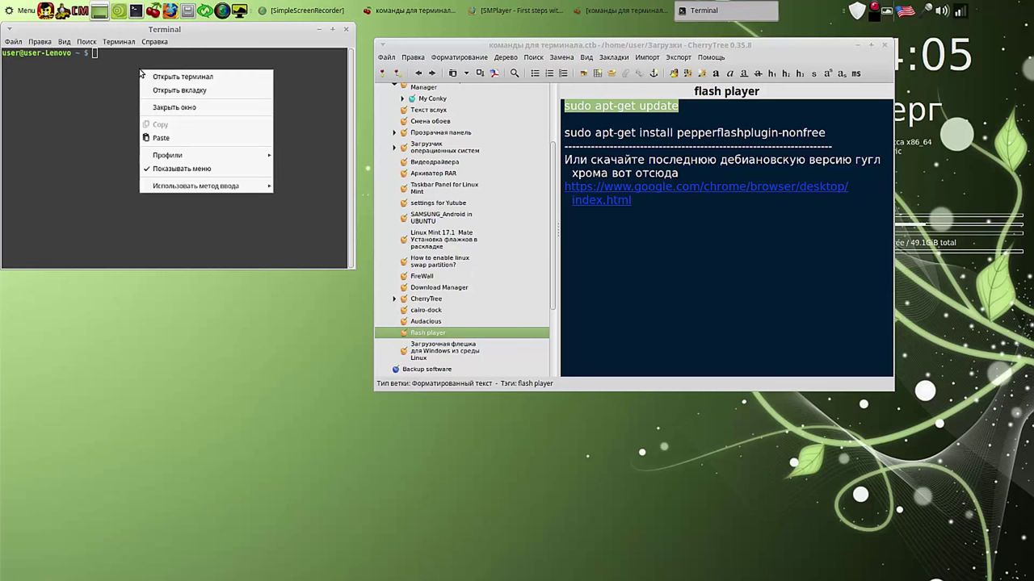
pyautogui.click(167, 142)
pyautogui.press('Return')
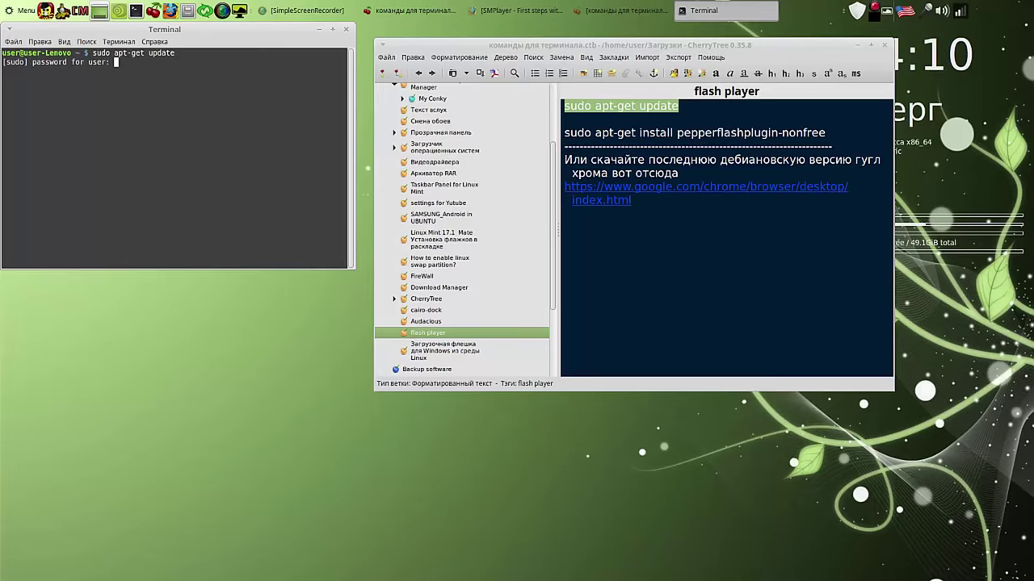
pyautogui.press('Return')
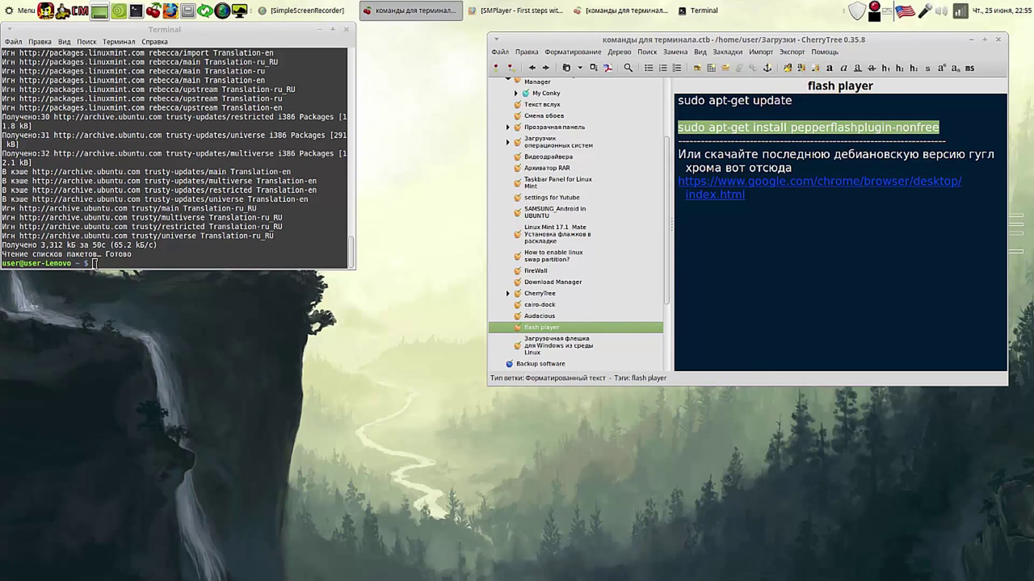
# Step: Paste and run the pepperflashplugin-nonfree install command in Terminal
pyautogui.rightClick(92, 260)
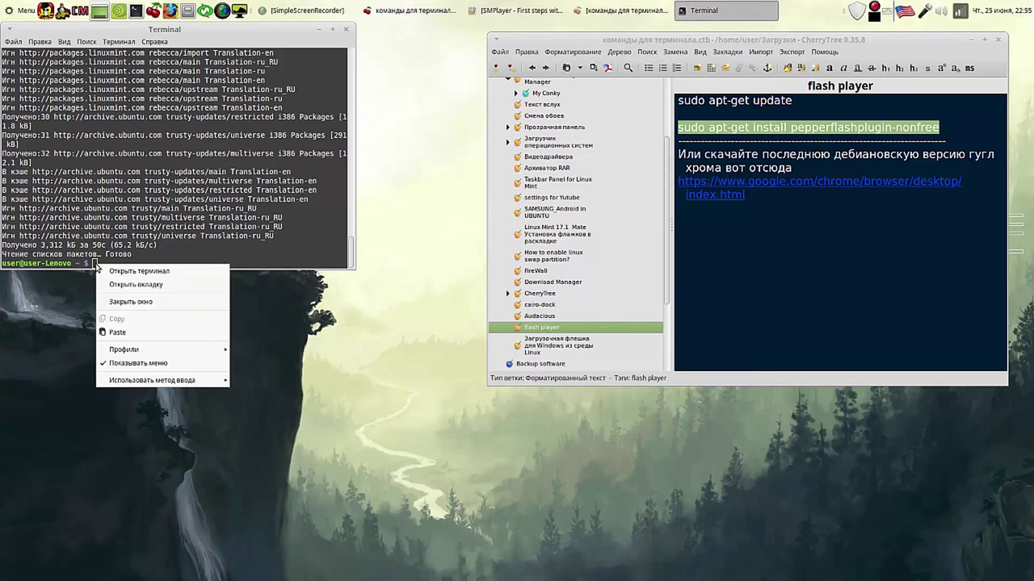
pyautogui.click(137, 330)
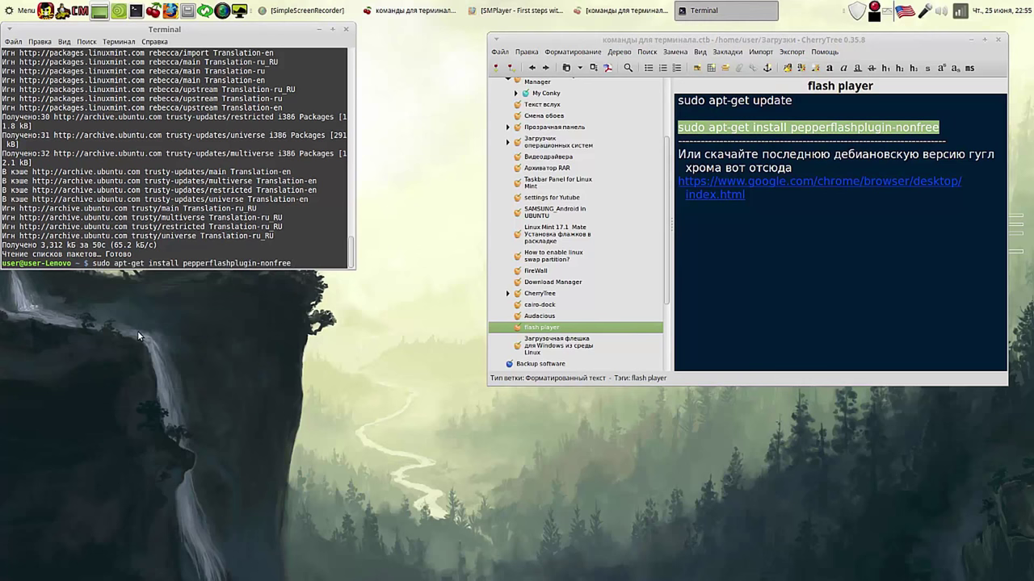
pyautogui.press('Return')
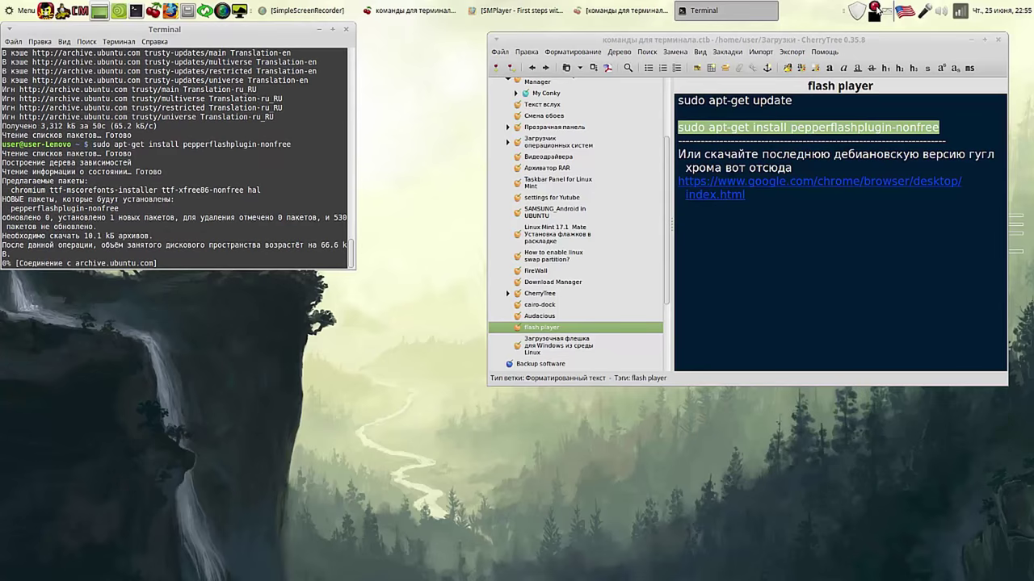
pyautogui.click(876, 11)
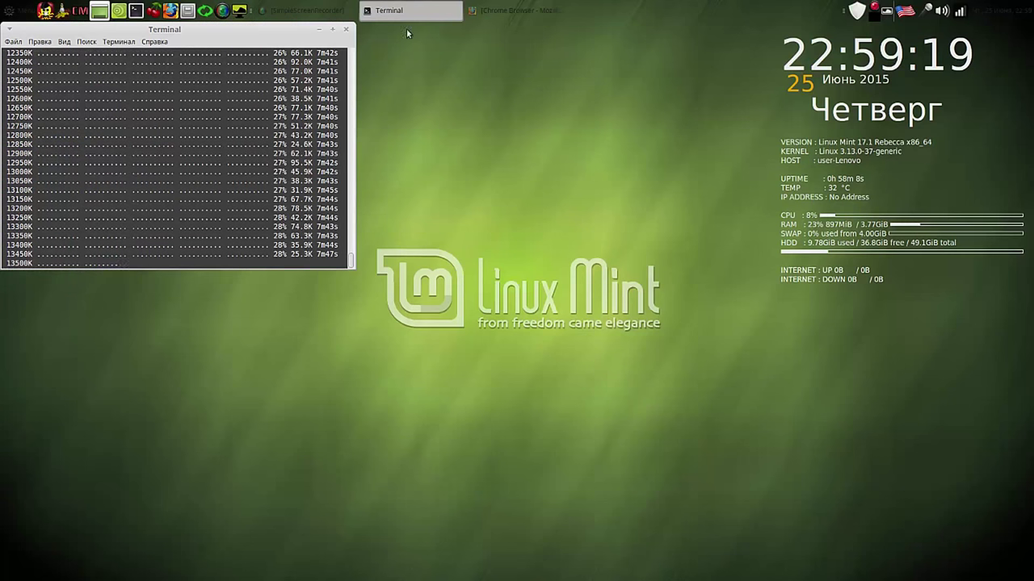
# Step: Minimize Terminal and open the Загрузки folder in Caja
pyautogui.click(319, 30)
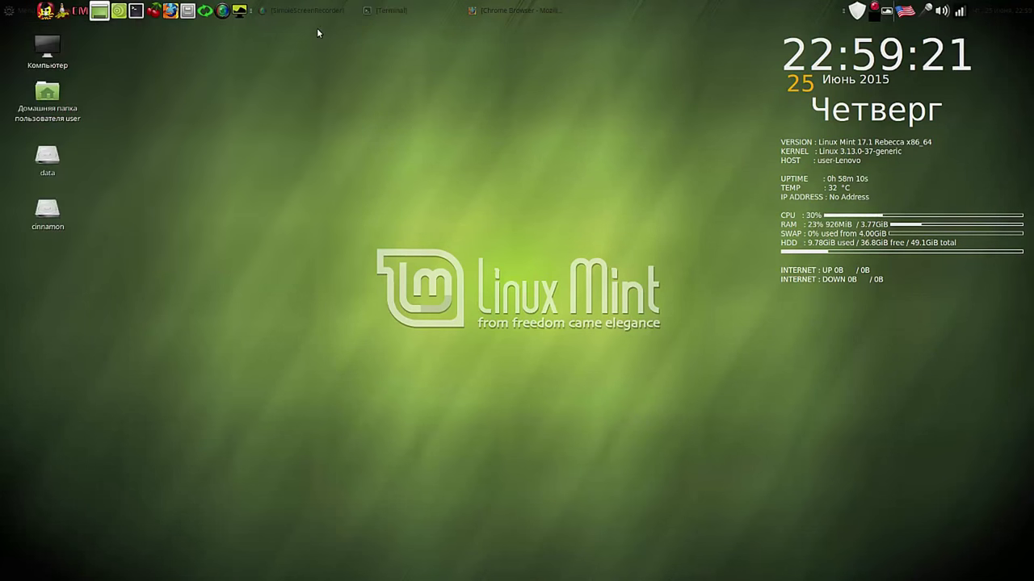
pyautogui.click(187, 10)
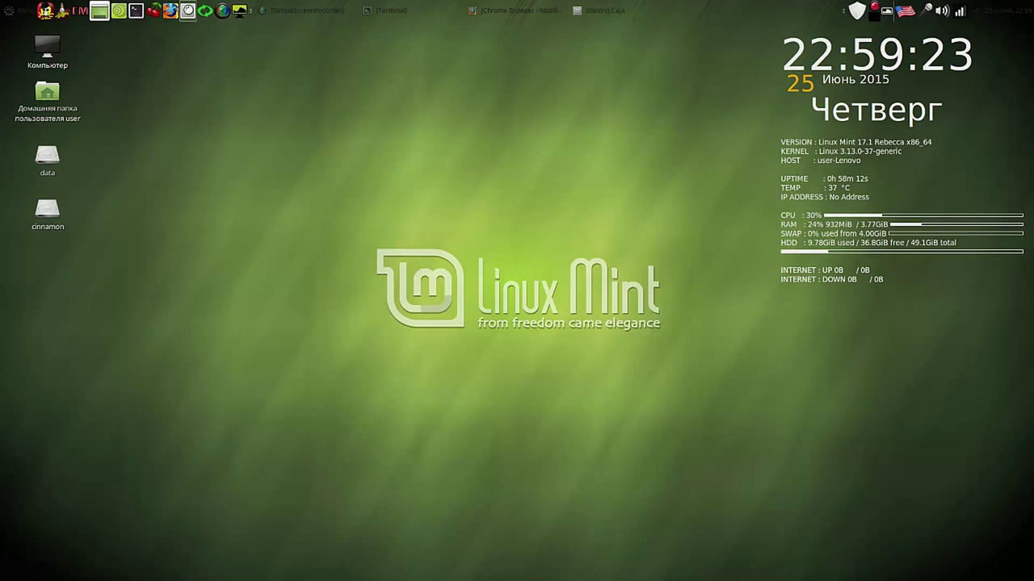
pyautogui.moveTo(696, 142); pyautogui.dragTo(530, 94)
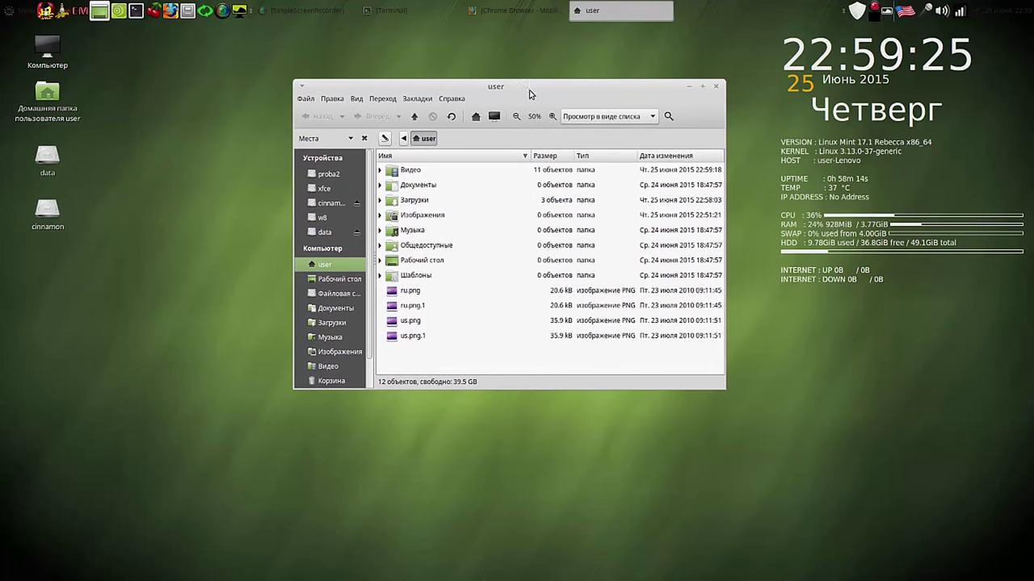
pyautogui.doubleClick(393, 198)
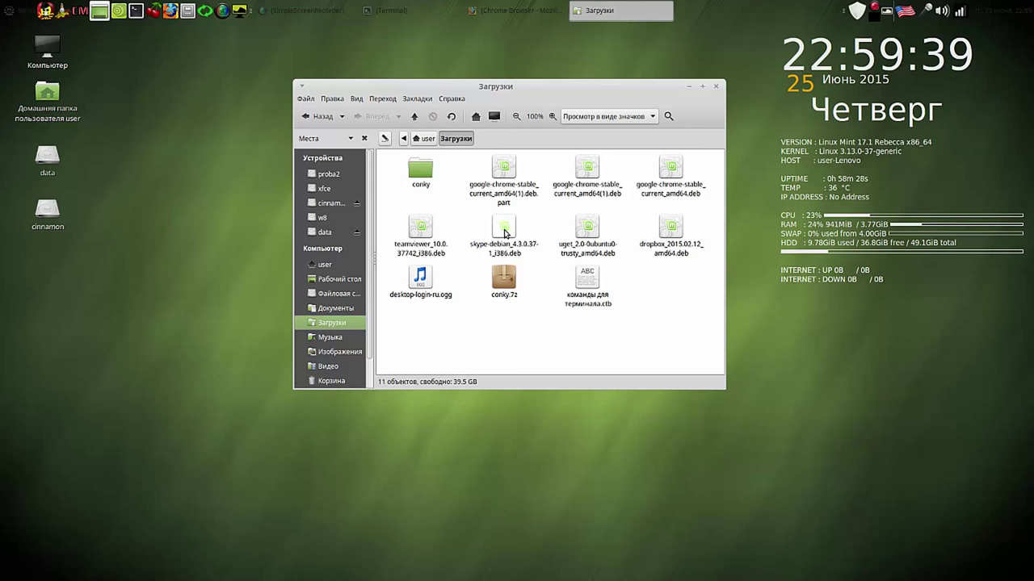
# Step: Try installing the Skype .deb in GDebi with the admin password, and dismiss the failure error
pyautogui.doubleClick(504, 230)
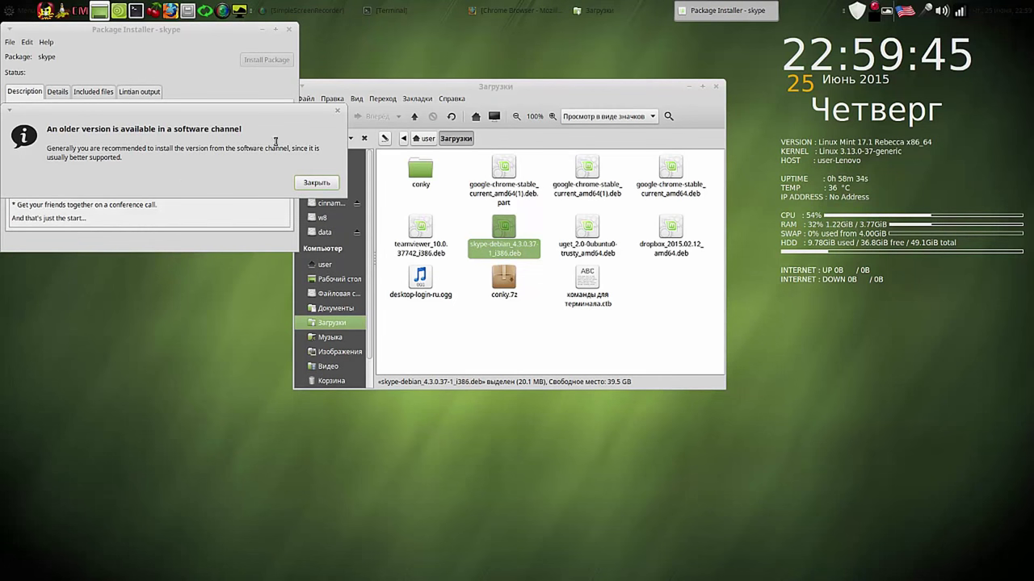
pyautogui.moveTo(272, 115); pyautogui.dragTo(813, 400)
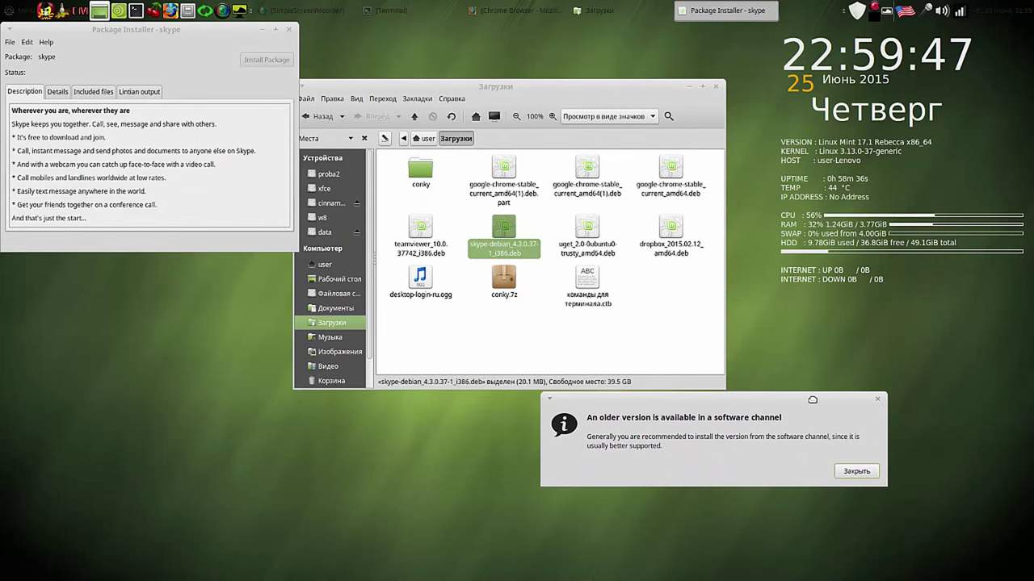
pyautogui.click(856, 472)
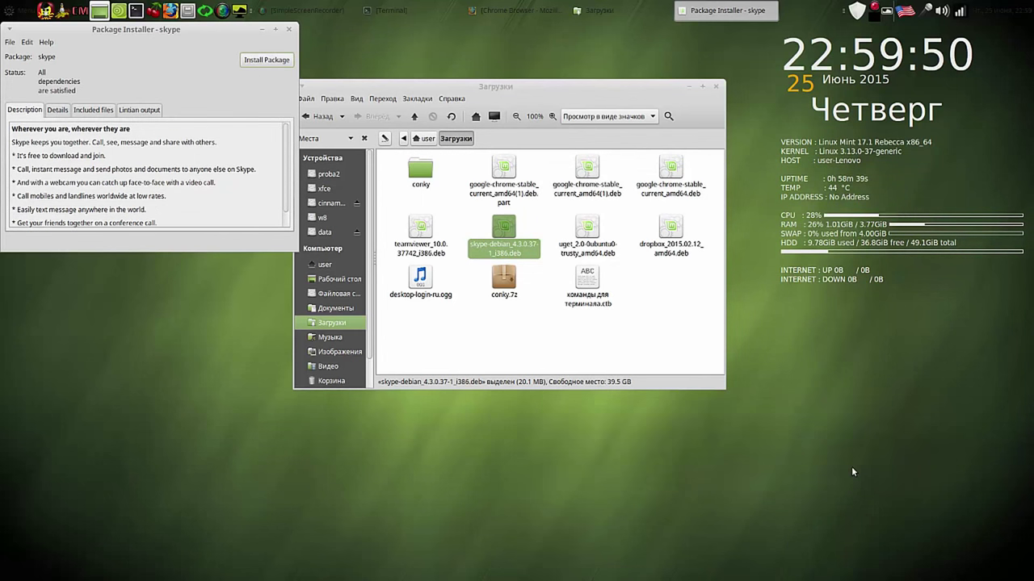
pyautogui.click(273, 62)
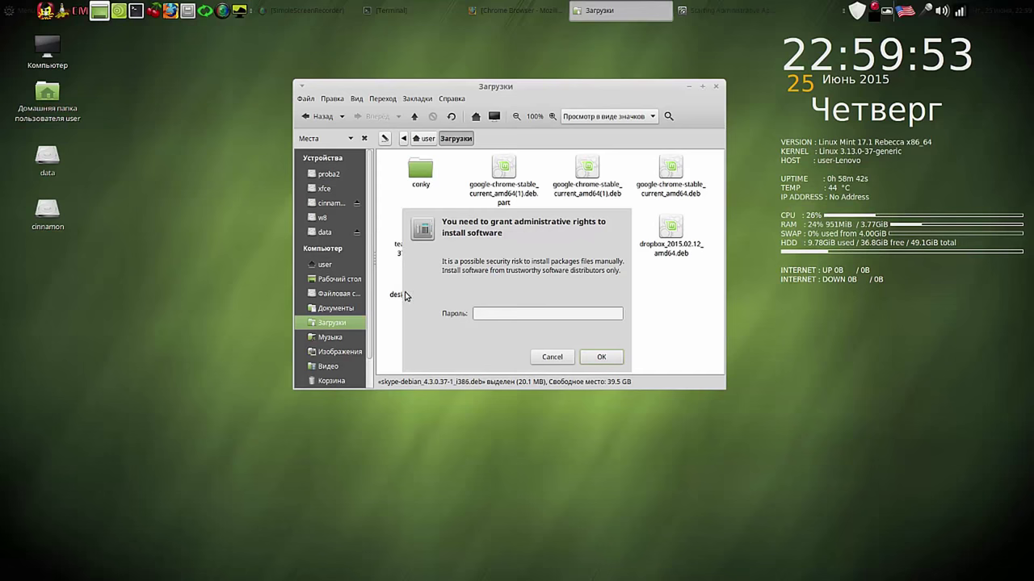
pyautogui.write('****')
pyautogui.press('Return')
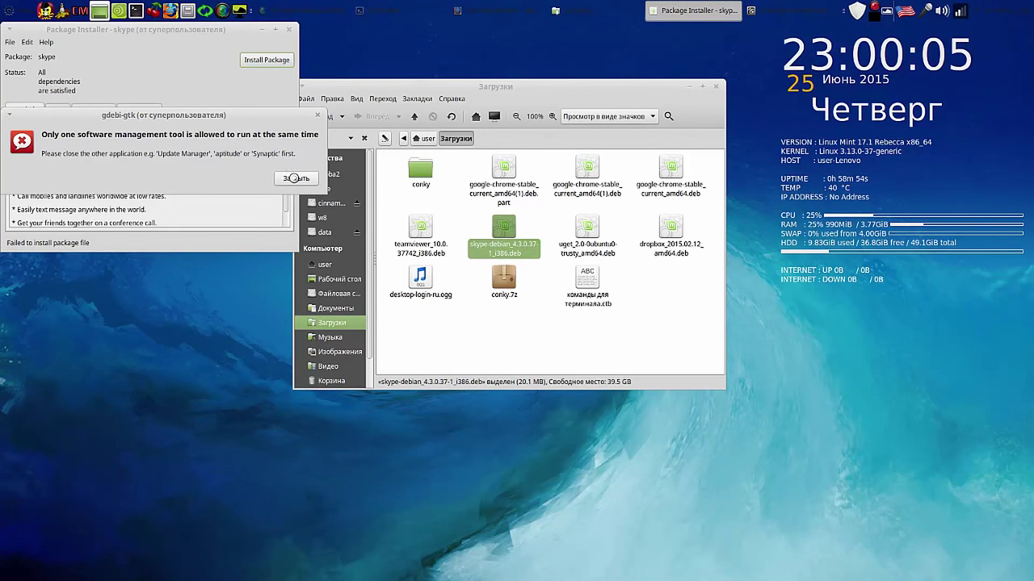
pyautogui.click(295, 178)
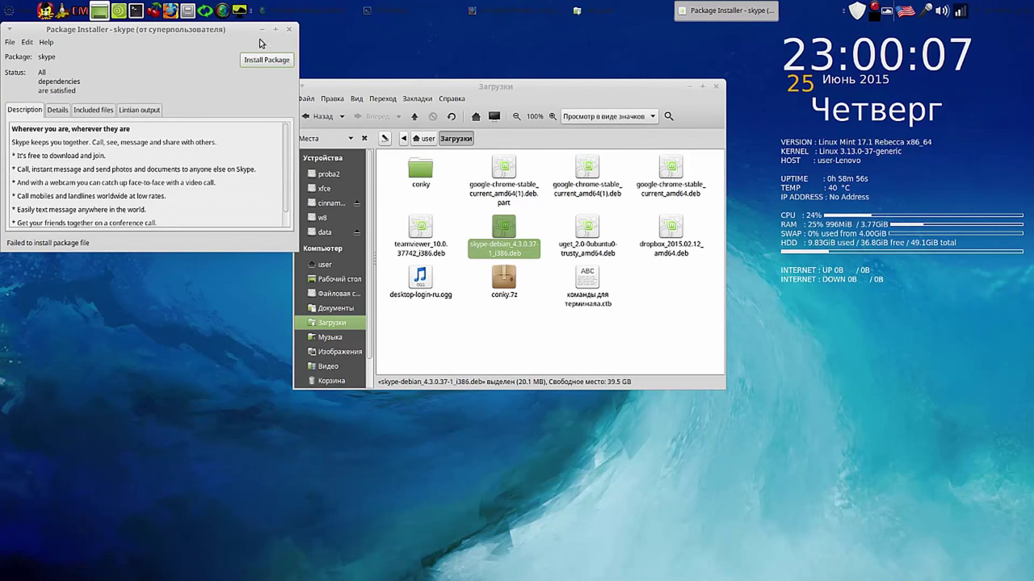
# Step: Move the installer and Загрузки windows aside and bring Terminal's download progress forward
pyautogui.moveTo(241, 37); pyautogui.dragTo(966, 314)
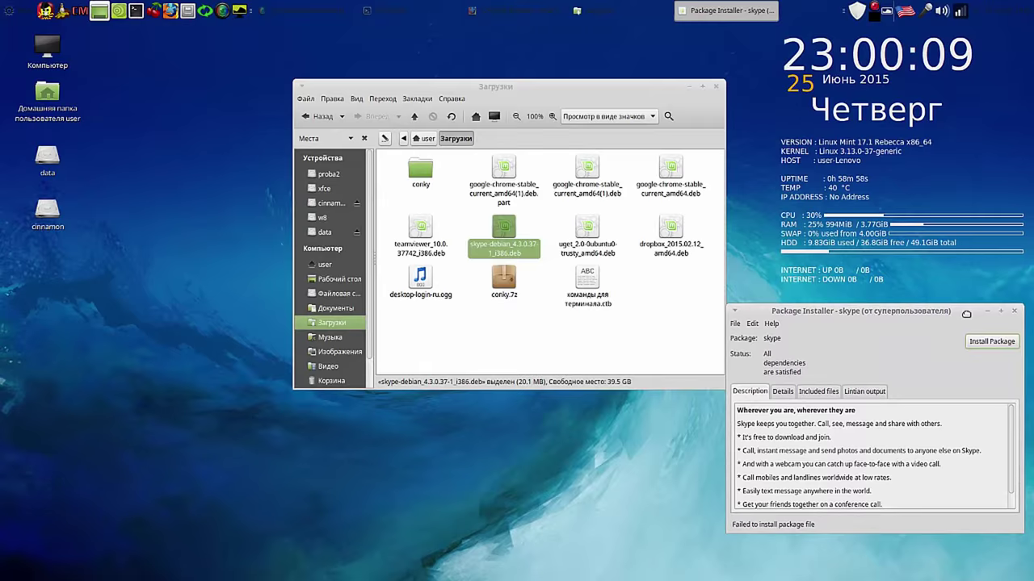
pyautogui.moveTo(701, 129); pyautogui.dragTo(654, 120)
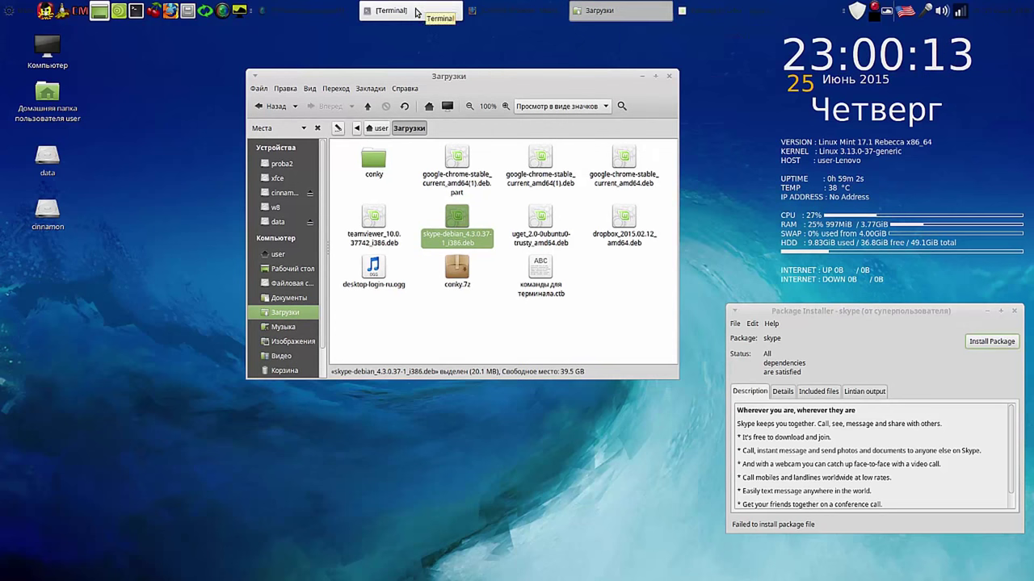
pyautogui.click(416, 12)
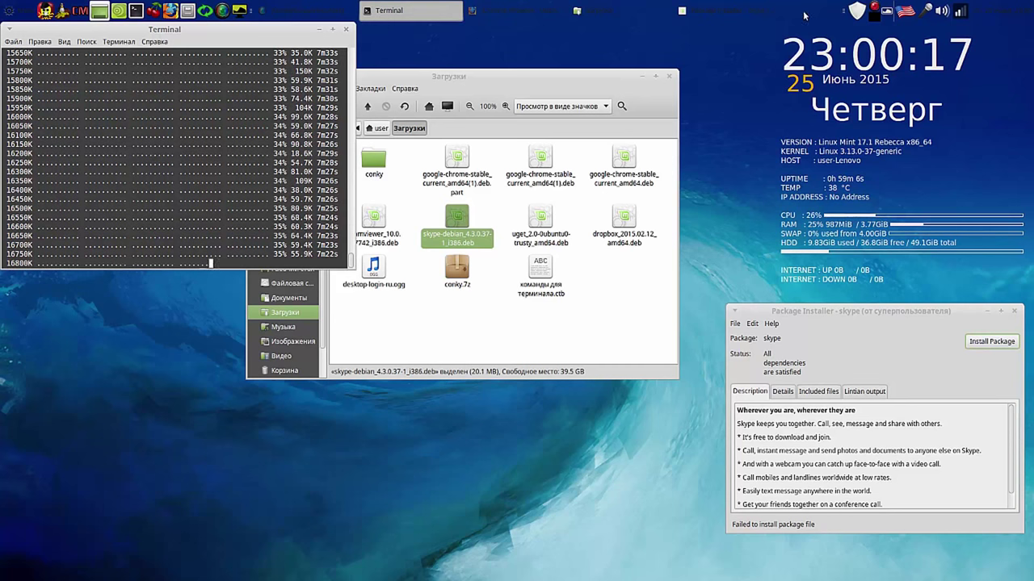
pyautogui.rightClick(880, 11)
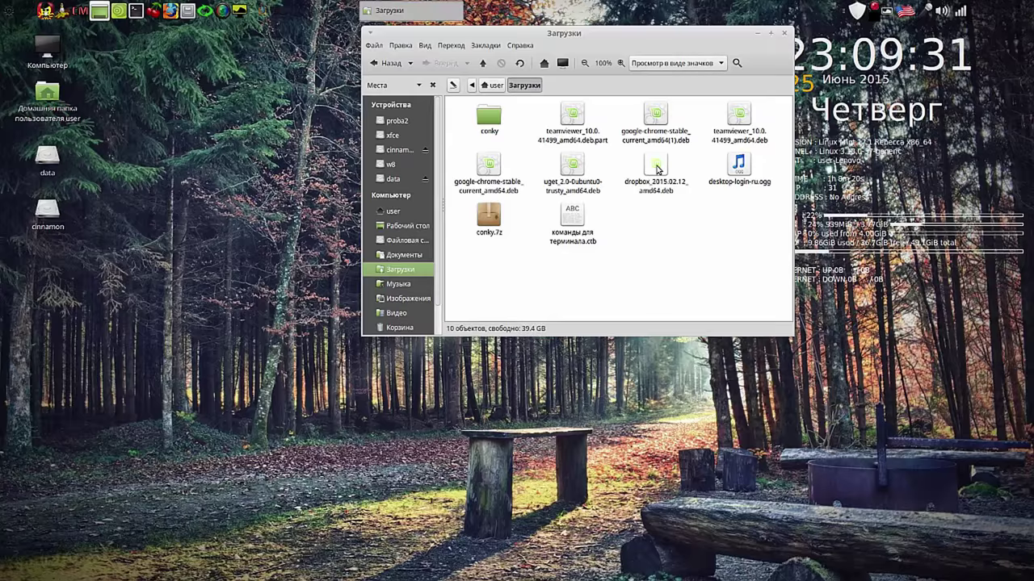
# Step: Install the dropbox .deb through GDebi with the admin password, then close the installer
pyautogui.doubleClick(655, 168)
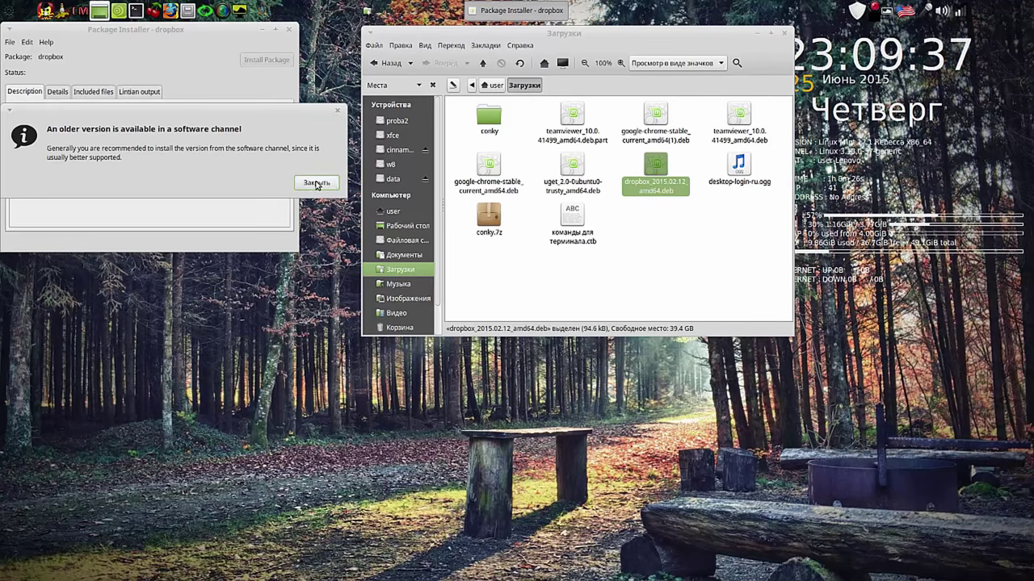
pyautogui.click(316, 182)
pyautogui.click(276, 60)
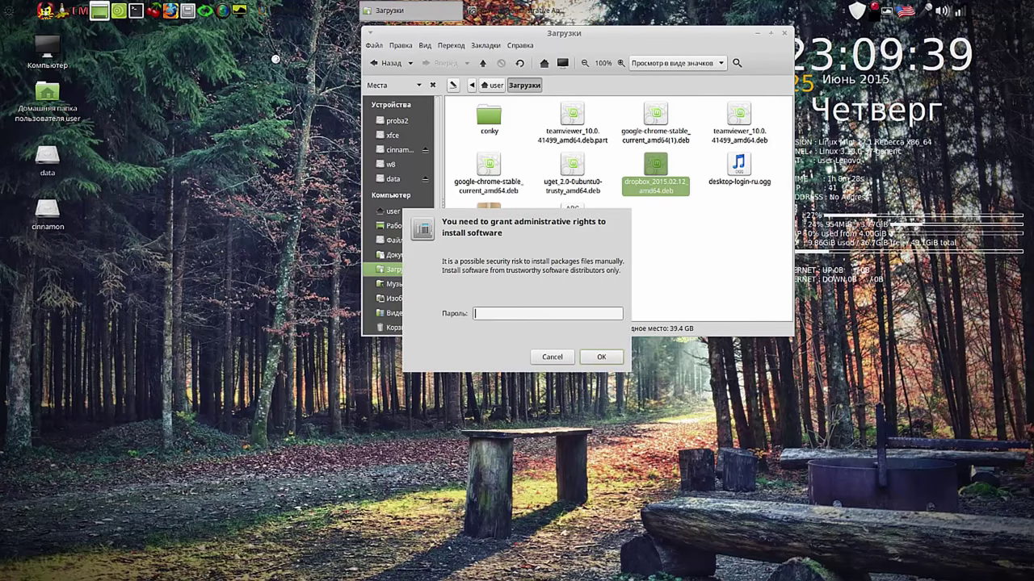
pyautogui.write('*')
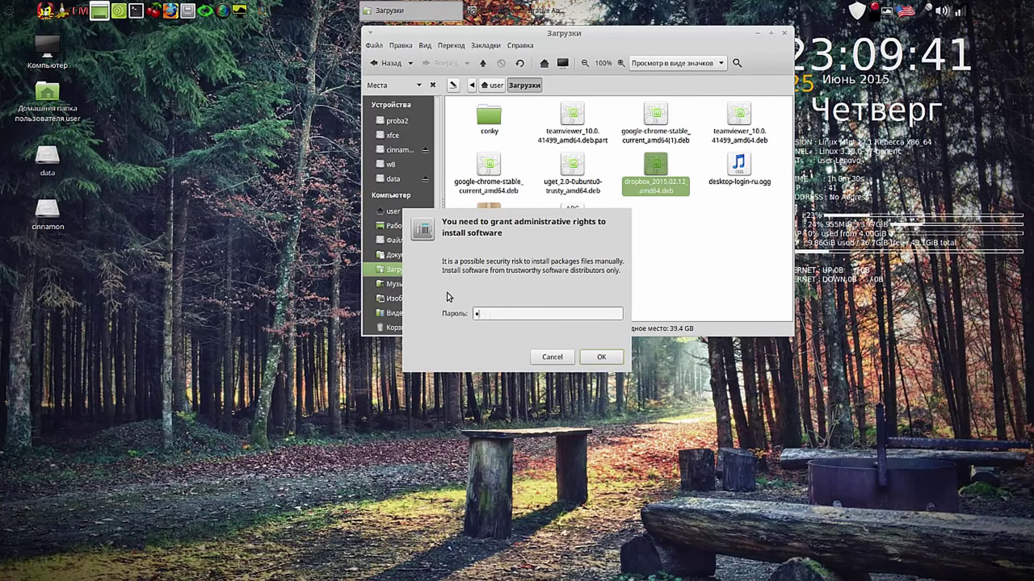
pyautogui.write('***')
pyautogui.press('Return')
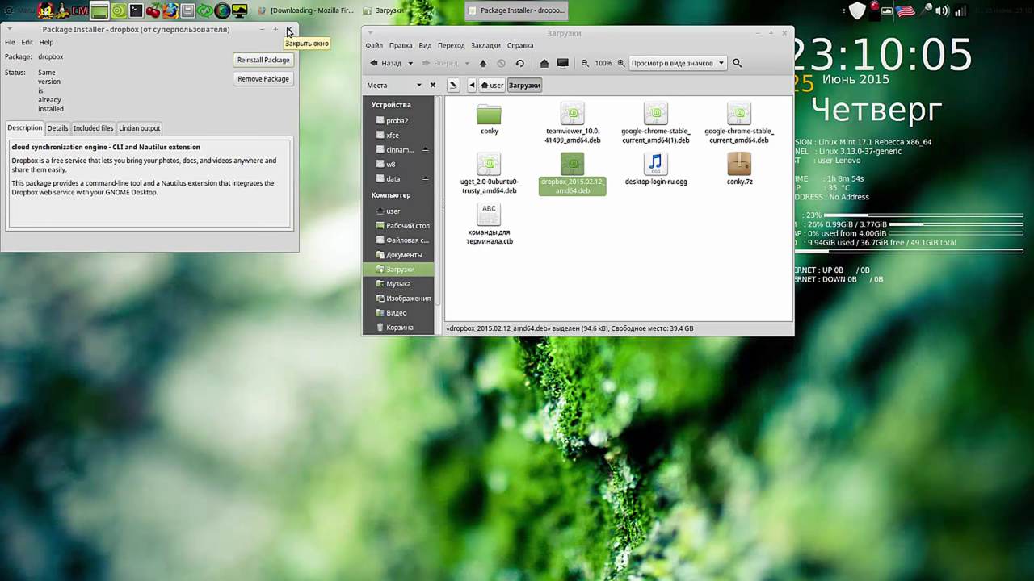
pyautogui.click(288, 32)
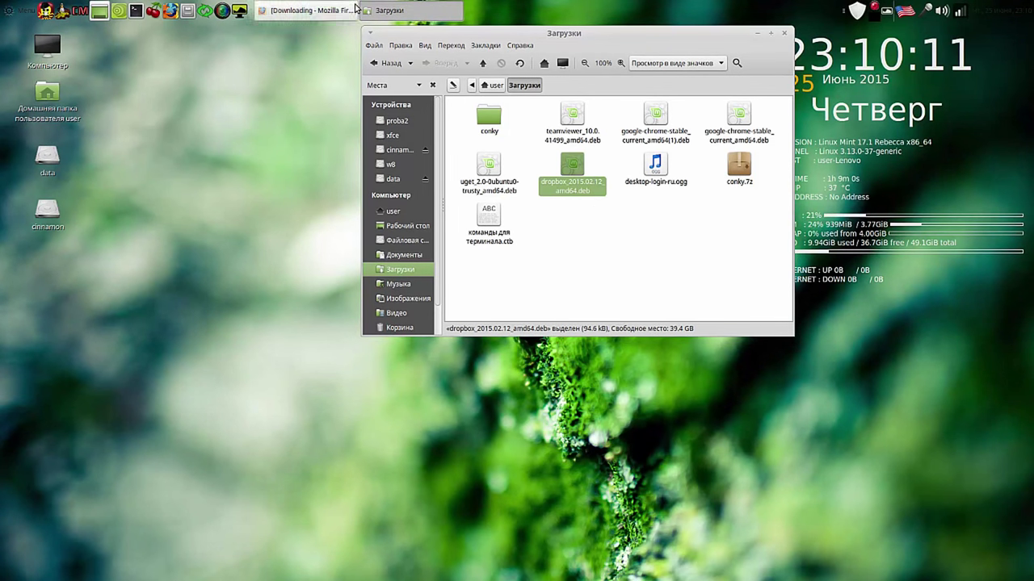
# Step: Install the uget 2.0 .deb via GDebi with auto-close enabled, then close the installer
pyautogui.doubleClick(488, 168)
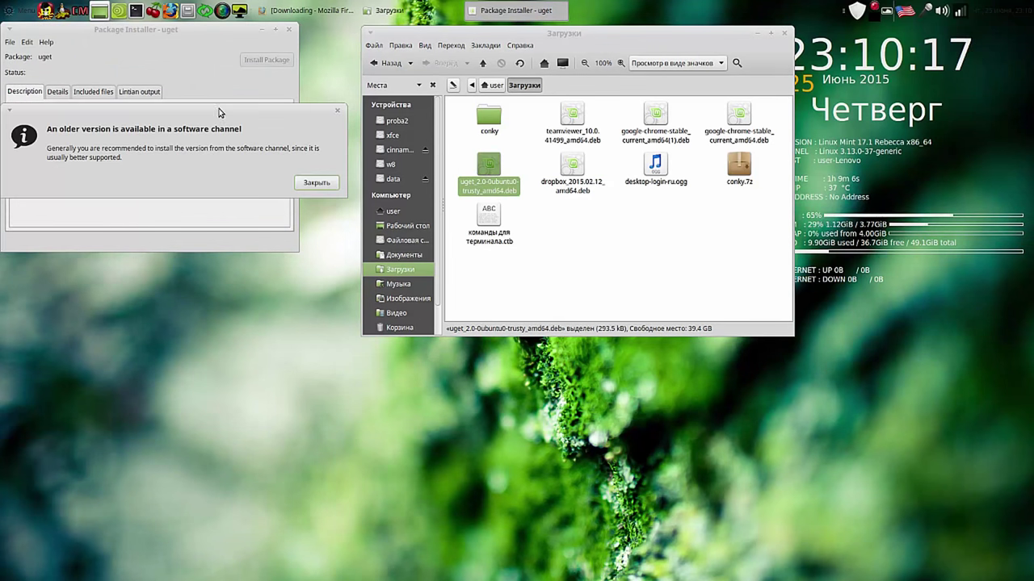
pyautogui.click(327, 182)
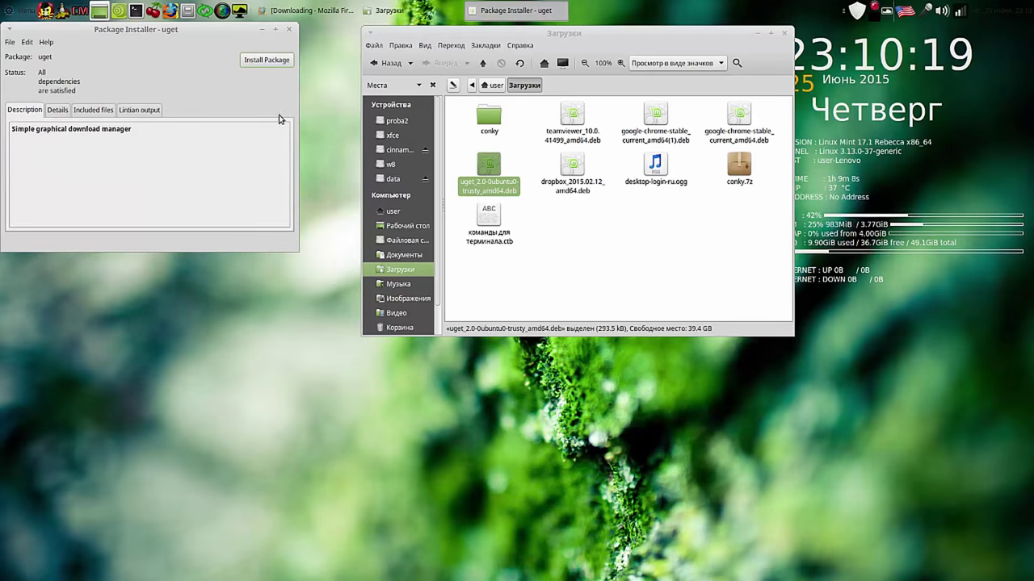
pyautogui.click(265, 63)
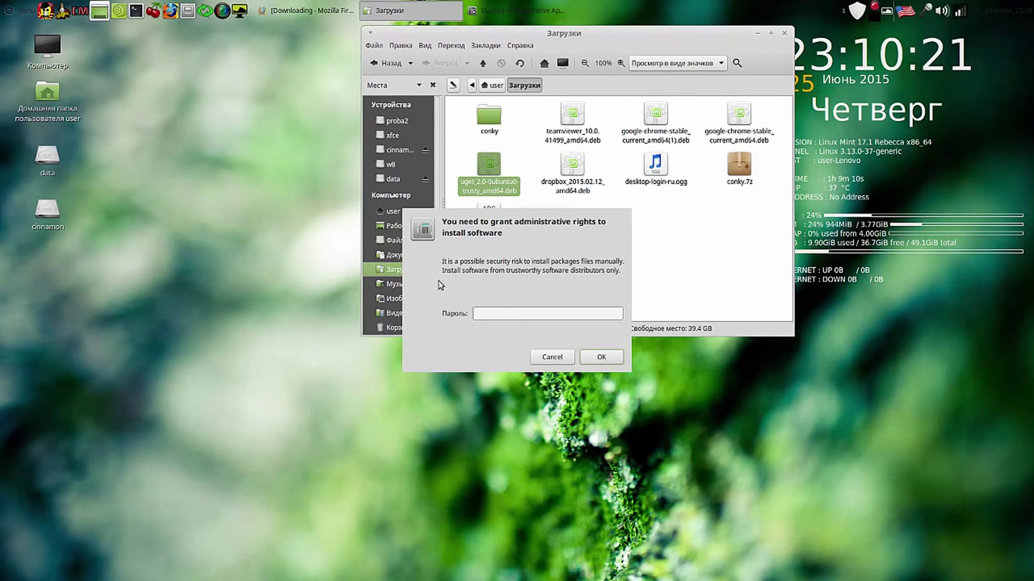
pyautogui.write('••')
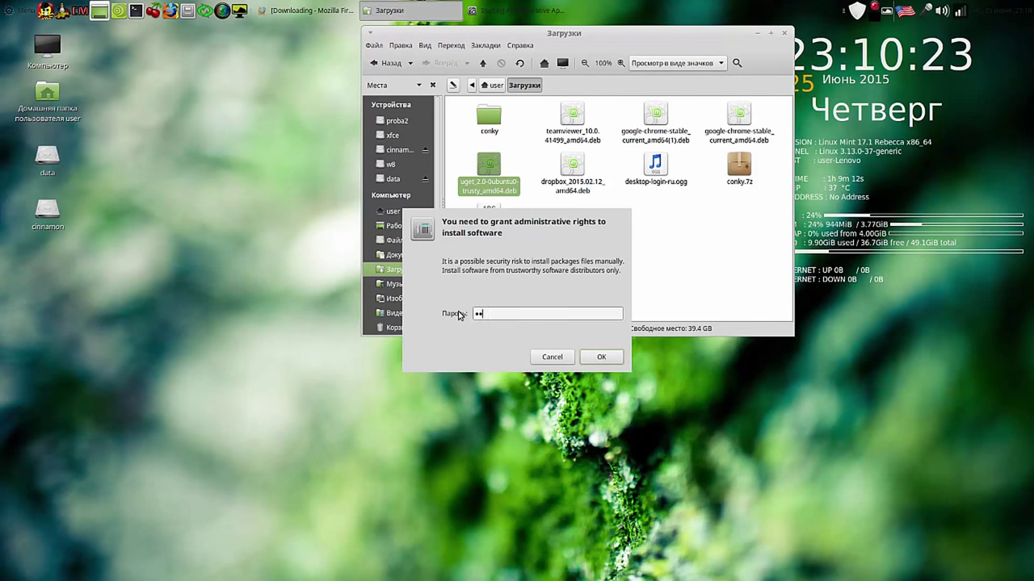
pyautogui.write('••')
pyautogui.press('Return')
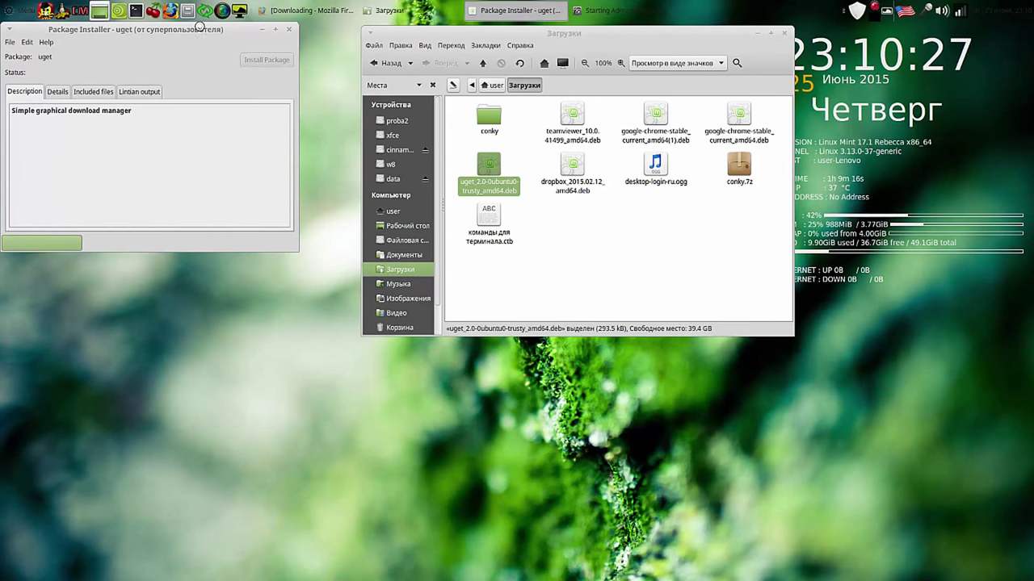
pyautogui.click(47, 172)
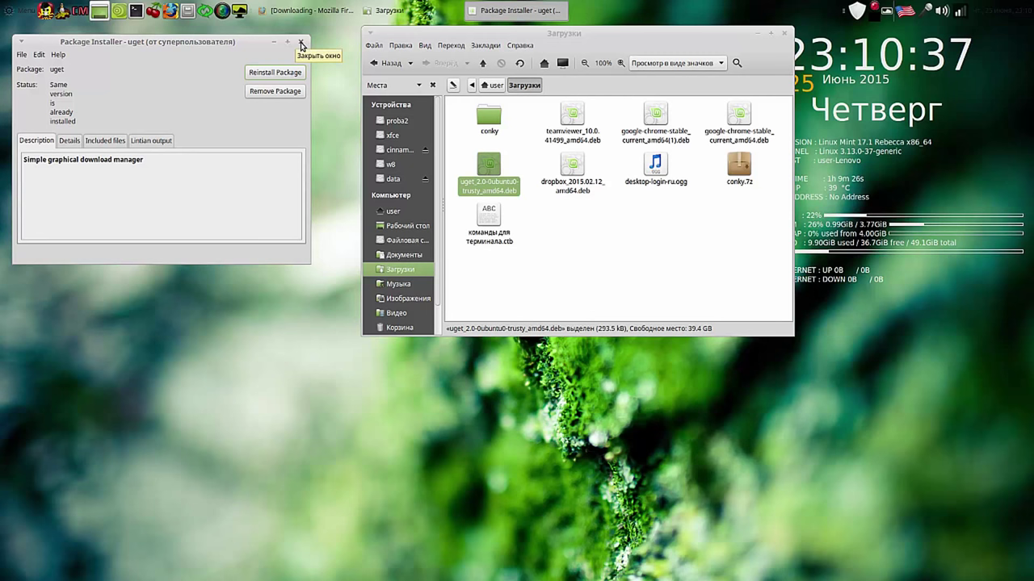
pyautogui.click(301, 42)
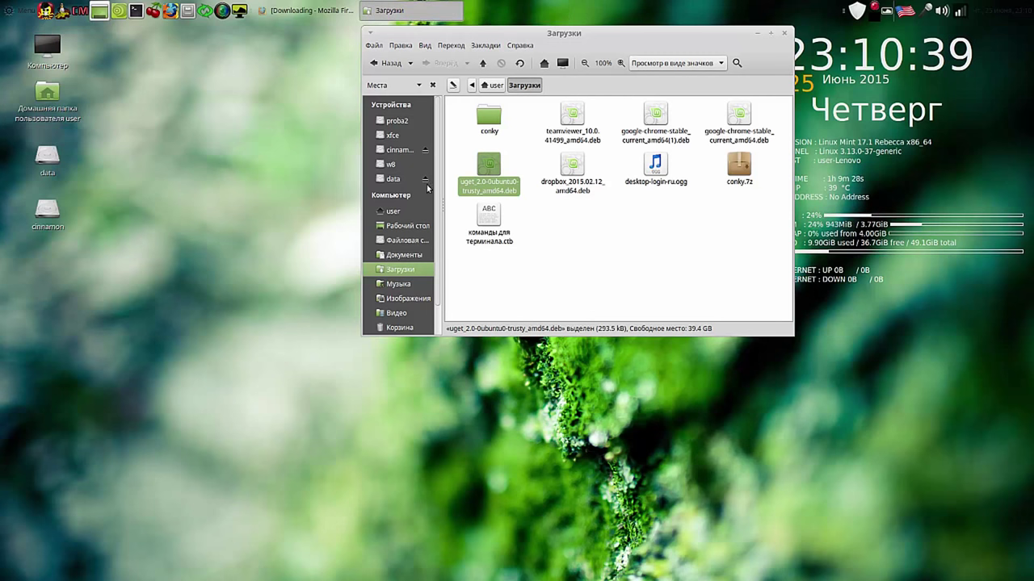
# Step: Permanently delete the uget and dropbox .deb files with Удалить безвозвратно
pyautogui.moveTo(456, 161); pyautogui.dragTo(593, 174)
pyautogui.rightClick(592, 173)
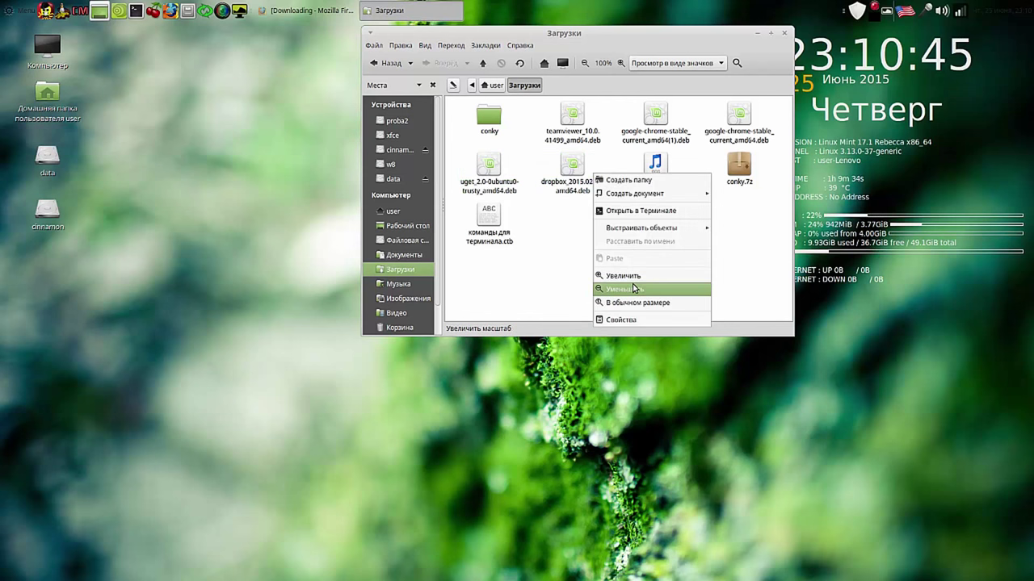
pyautogui.click(559, 243)
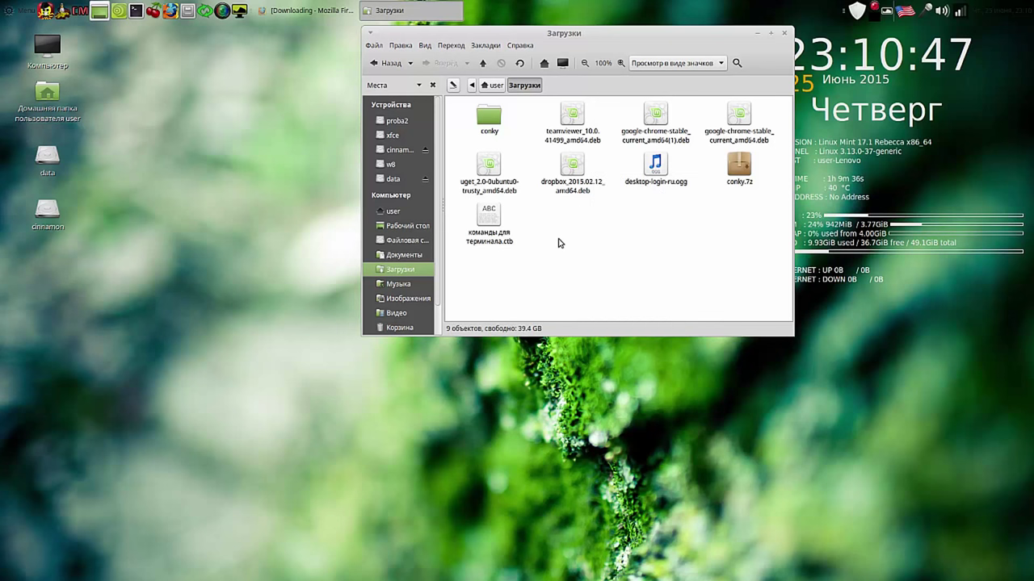
pyautogui.moveTo(454, 160); pyautogui.dragTo(599, 191)
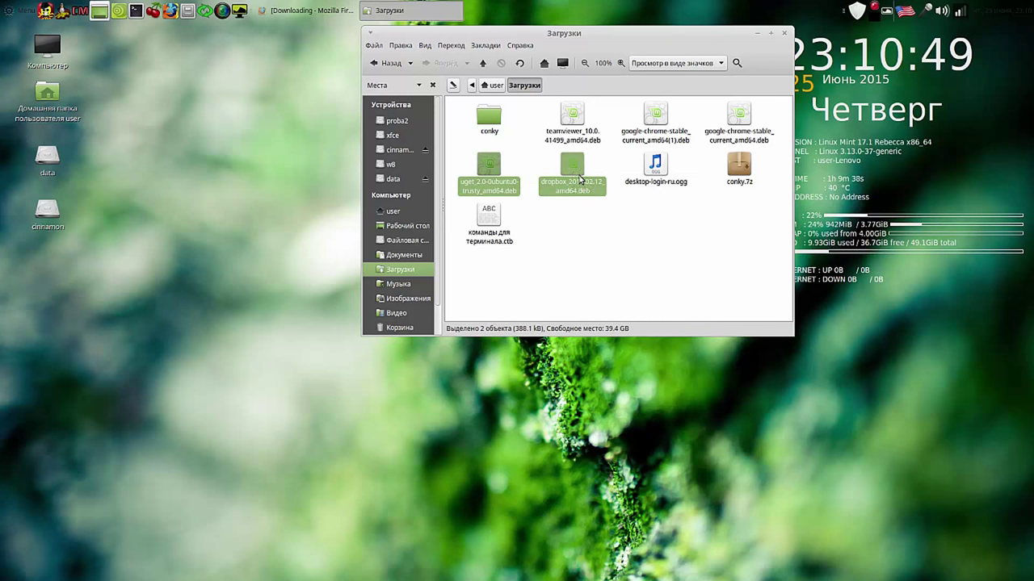
pyautogui.rightClick(574, 168)
pyautogui.click(612, 310)
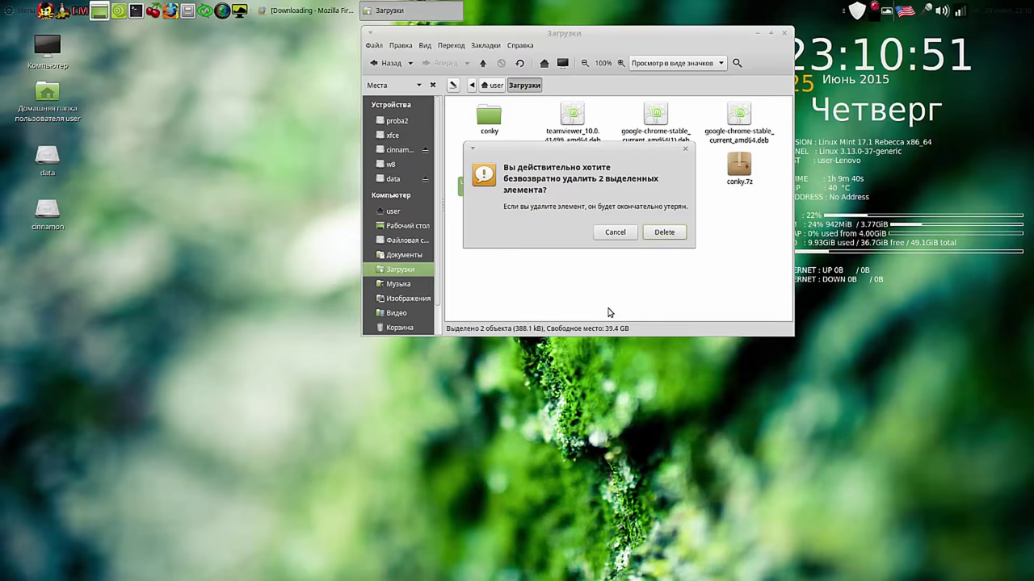
pyautogui.click(665, 234)
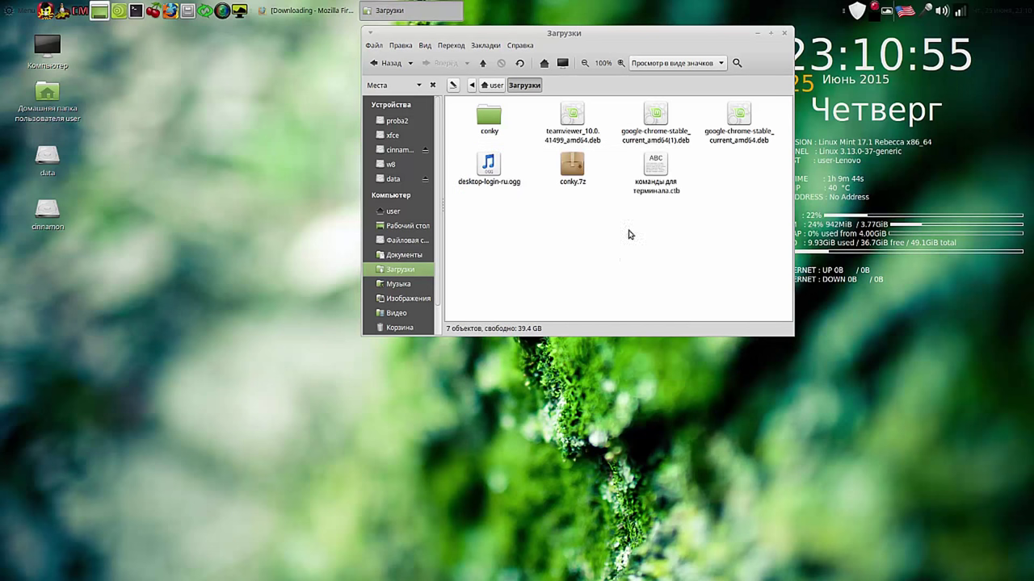
# Step: Save the Debian 7.0 build skype-debian_4.3.0.37-1_i386.deb from Skype's Linux download page
pyautogui.click(311, 12)
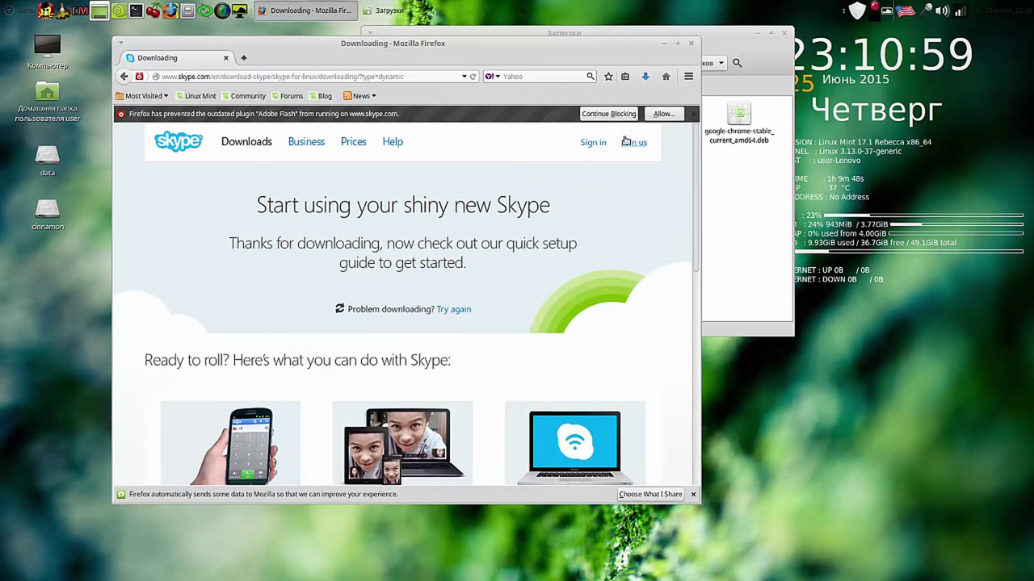
pyautogui.click(646, 77)
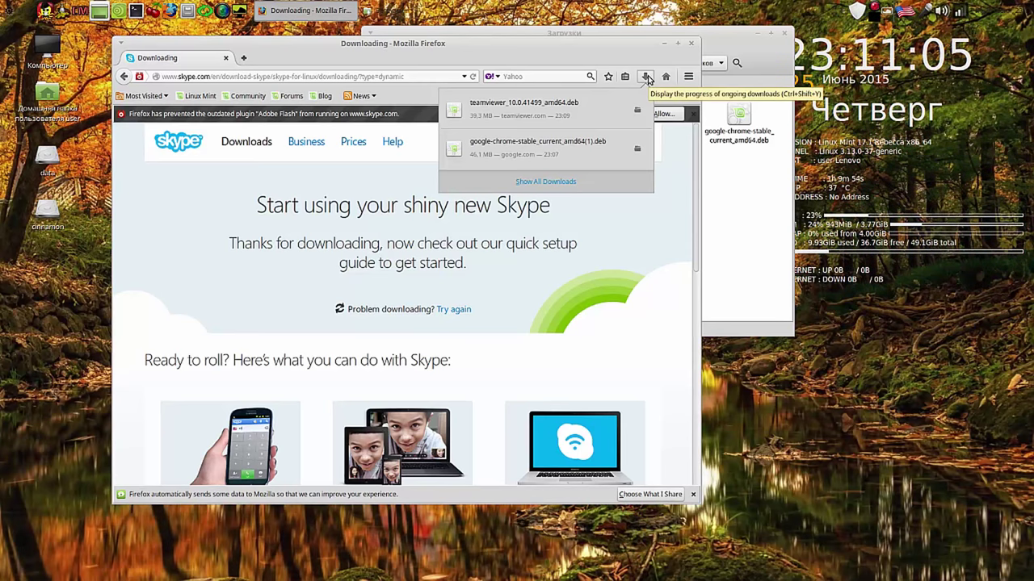
pyautogui.click(249, 294)
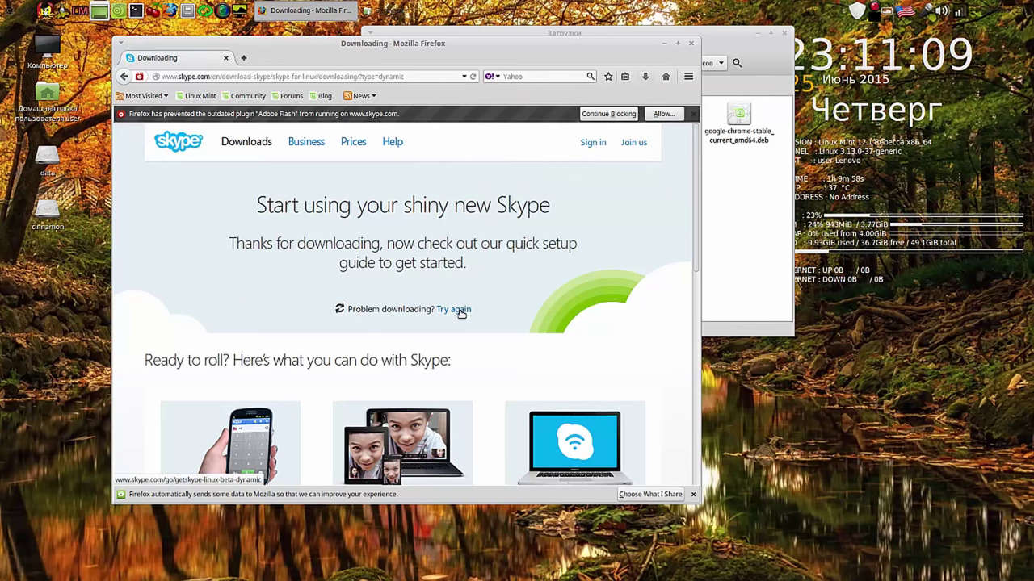
pyautogui.click(124, 76)
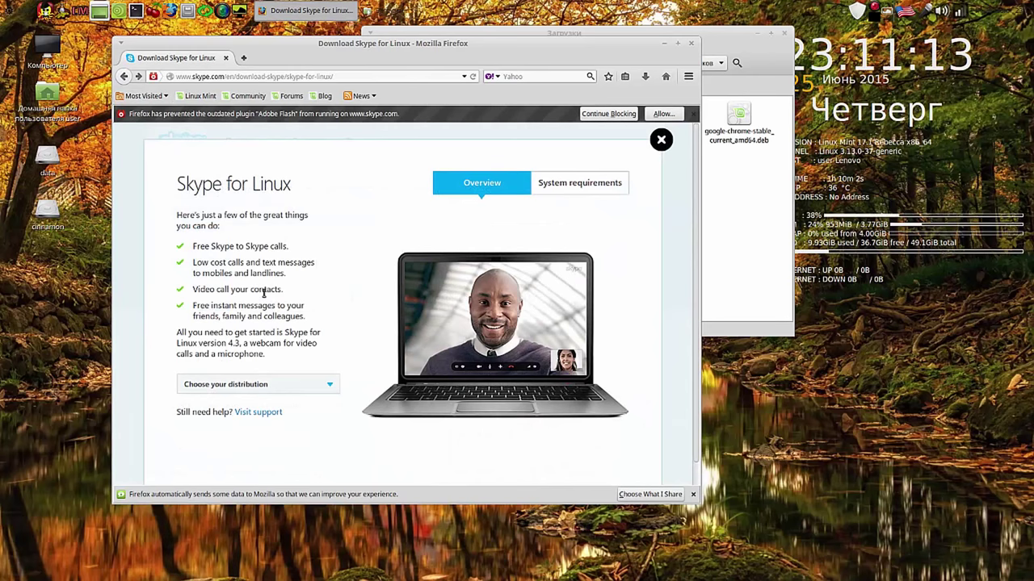
pyautogui.click(329, 388)
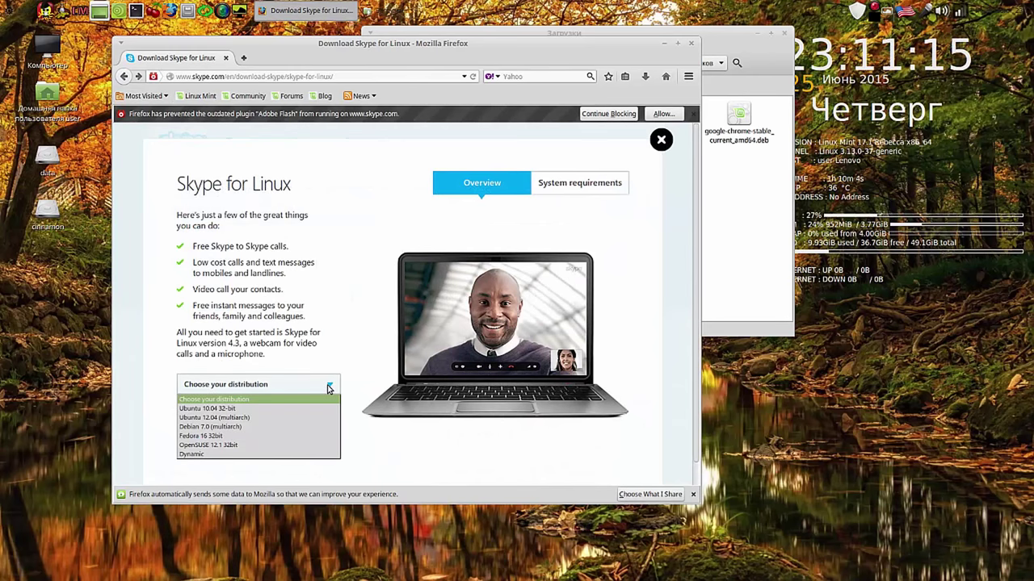
pyautogui.click(262, 426)
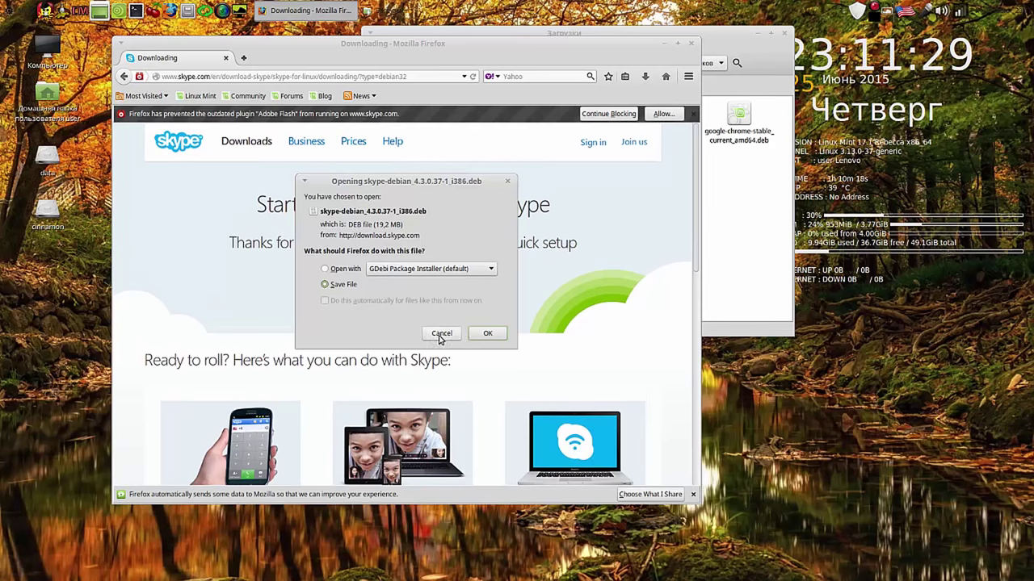
pyautogui.click(487, 333)
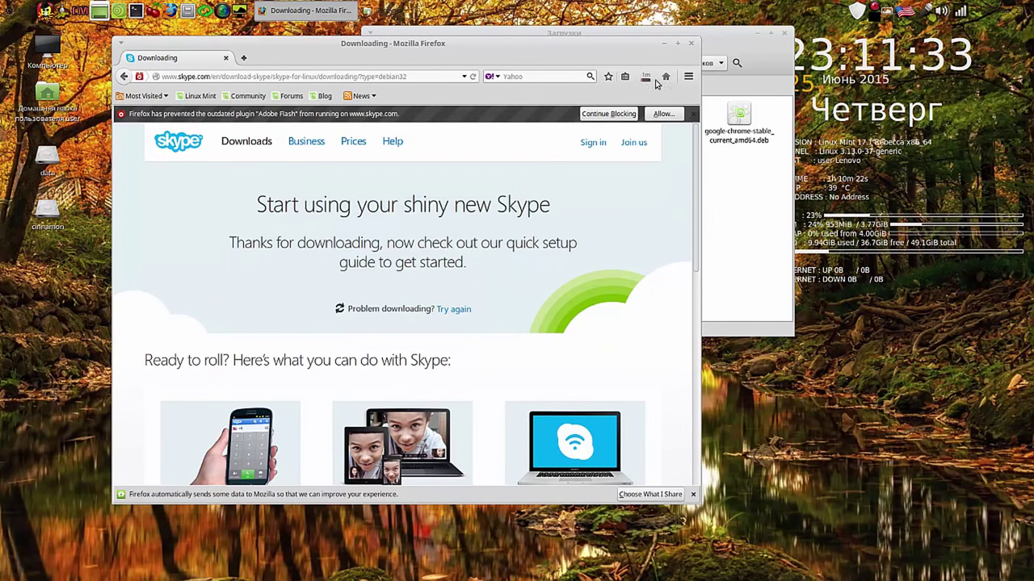
# Step: Start installing teamviewer_10.0.41499_amd64.deb in GDebi with the admin password and auto-close enabled
pyautogui.click(664, 44)
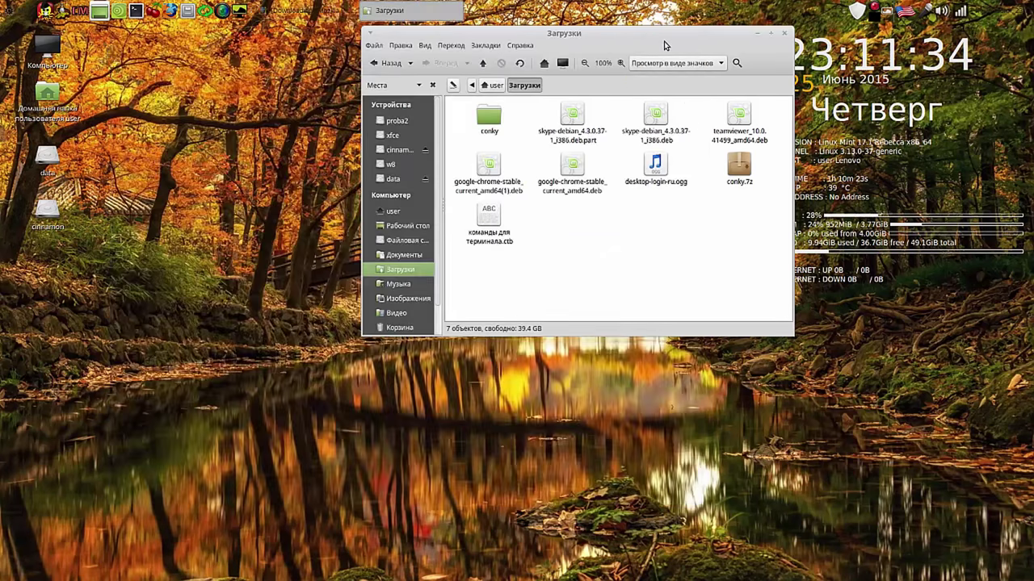
pyautogui.doubleClick(737, 122)
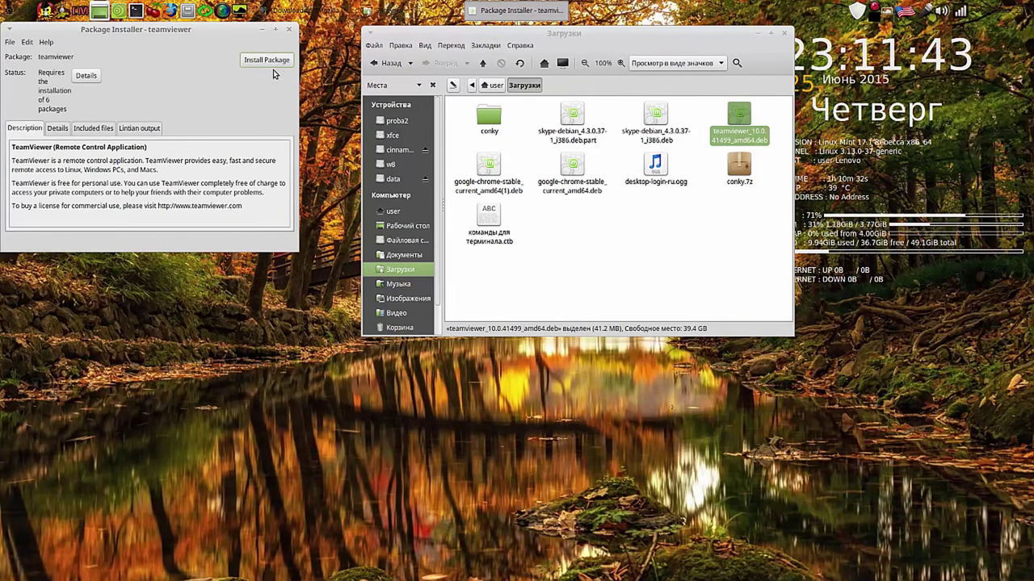
pyautogui.click(266, 61)
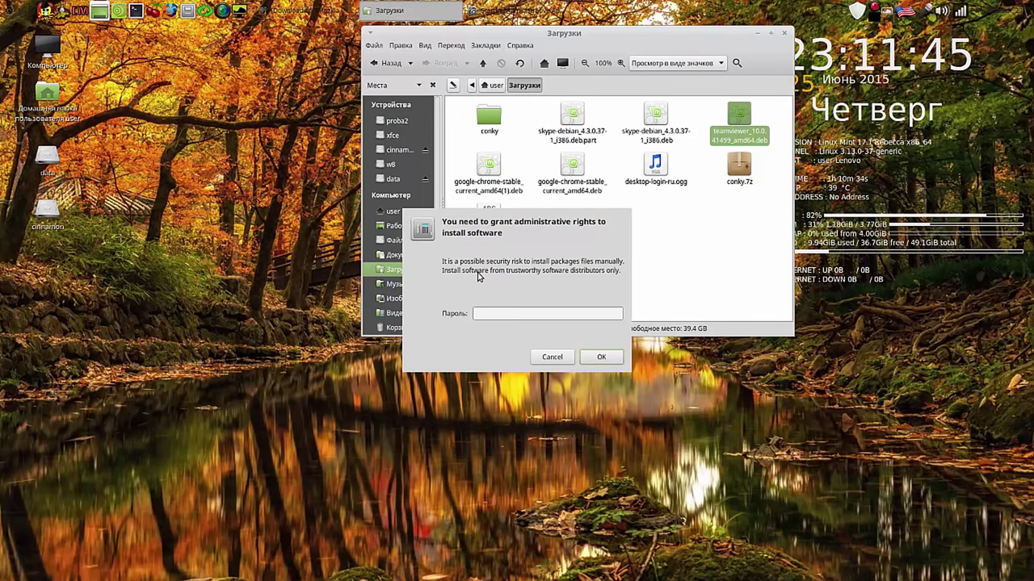
pyautogui.write('****')
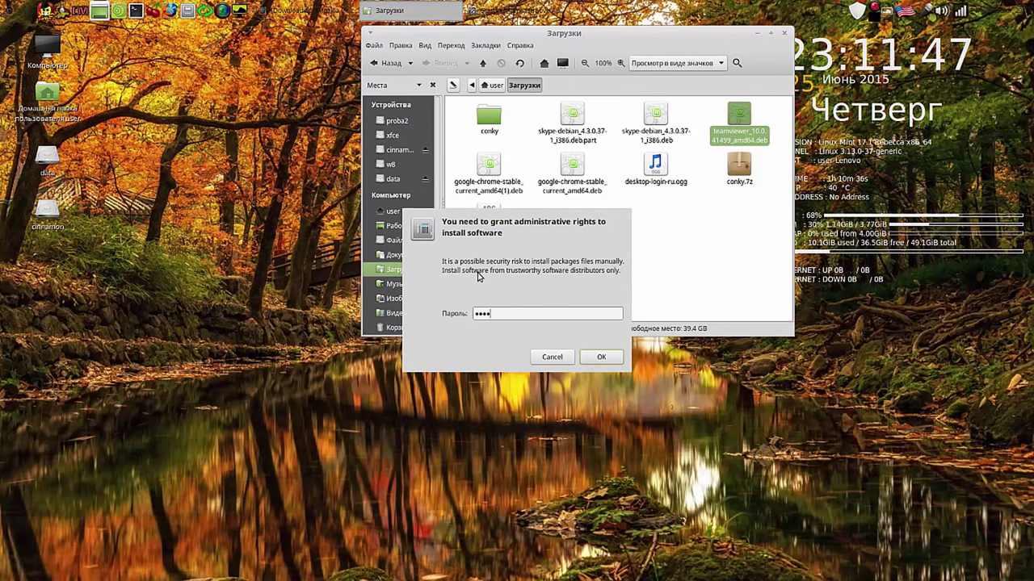
pyautogui.press('Return')
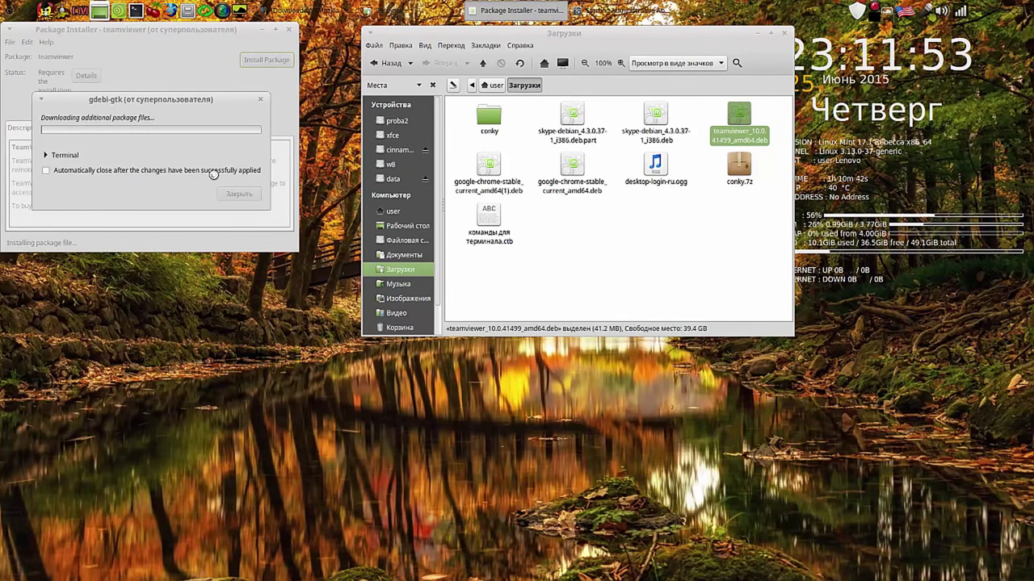
pyautogui.click(45, 170)
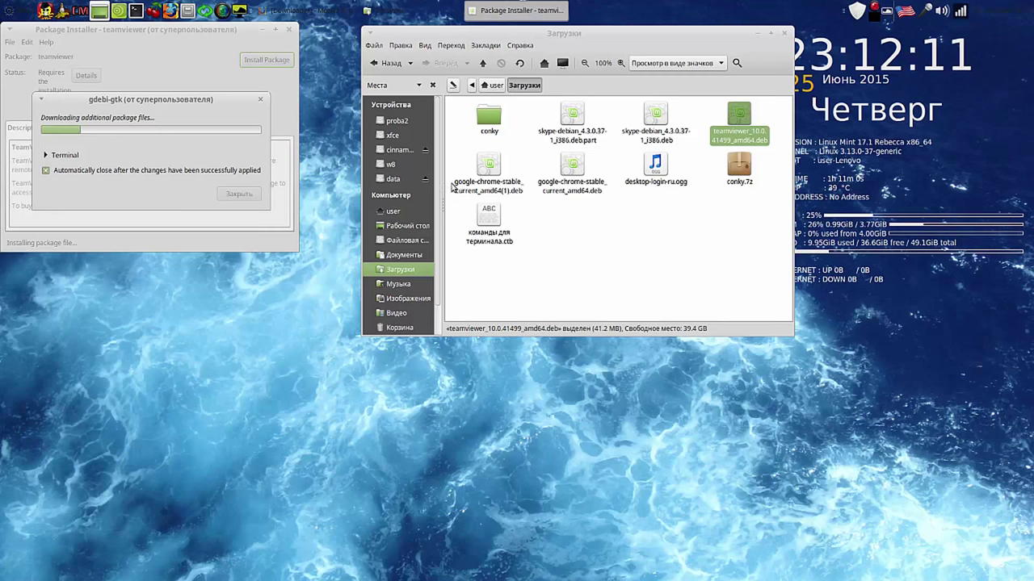
# Step: Permanently delete google-chrome-stable_current_amd64.deb from Загрузки
pyautogui.rightClick(577, 165)
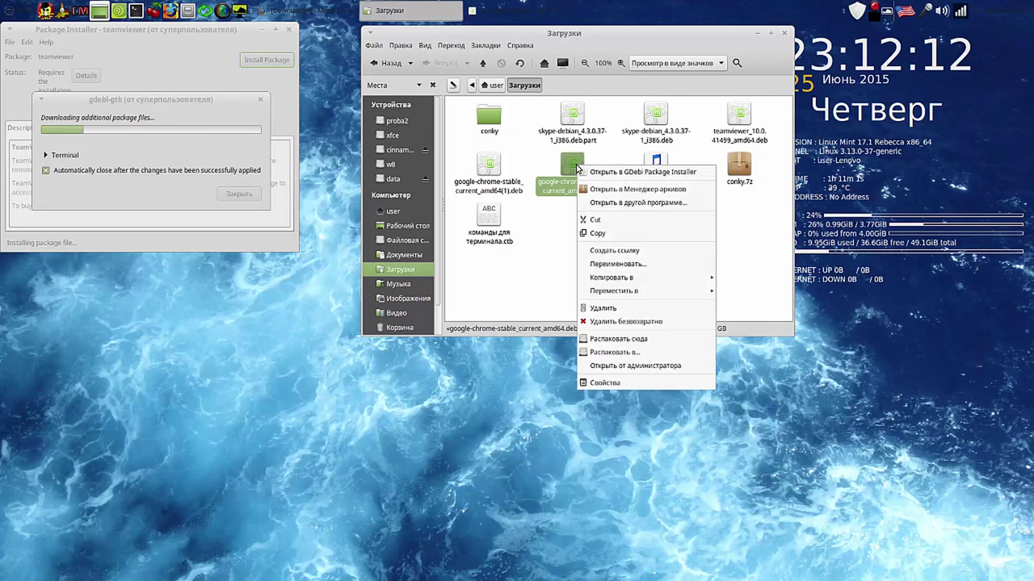
pyautogui.click(629, 322)
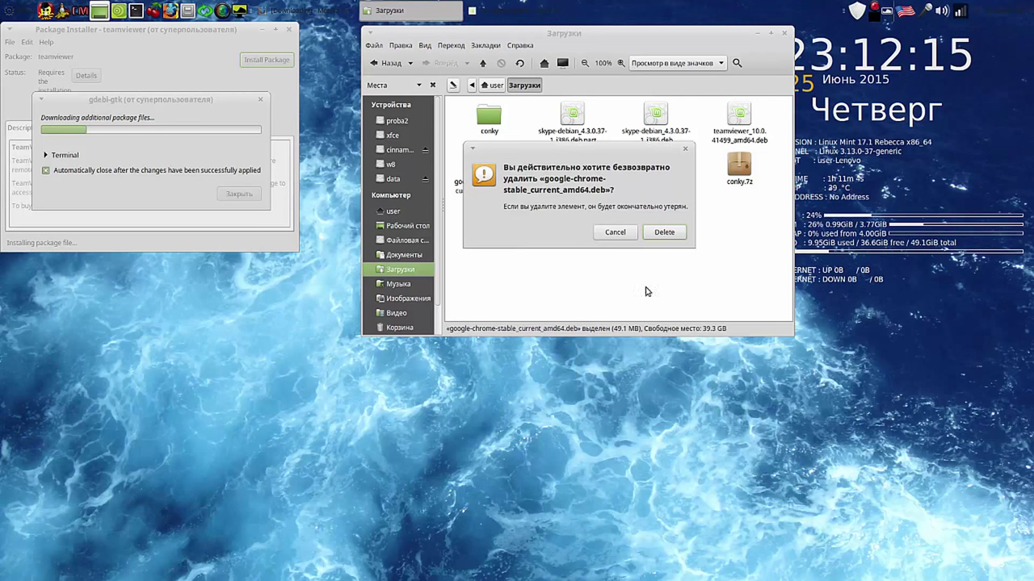
pyautogui.click(664, 232)
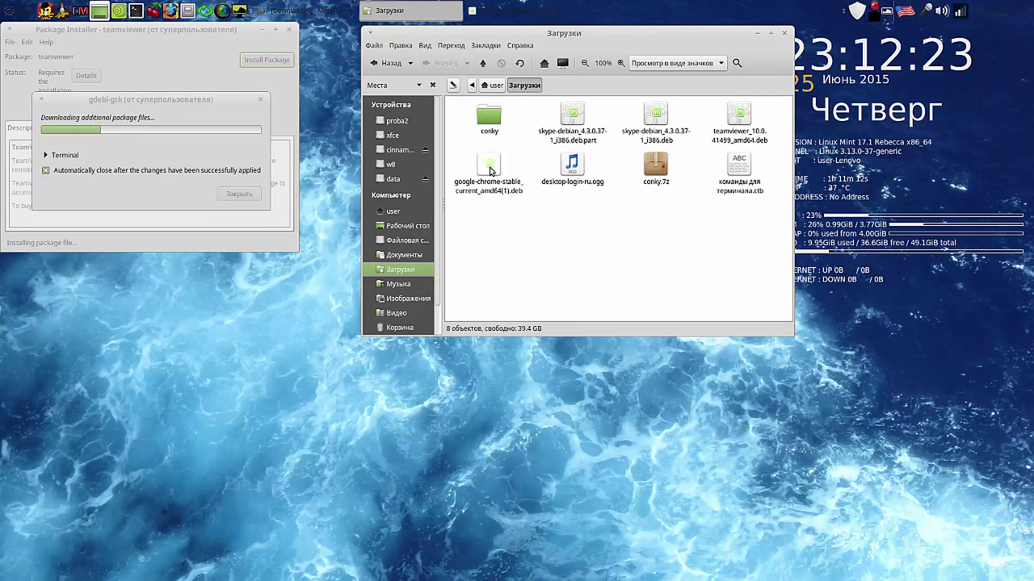
# Step: Rearrange the windows and close the finished TeamViewer package installer
pyautogui.moveTo(659, 43); pyautogui.dragTo(634, 45)
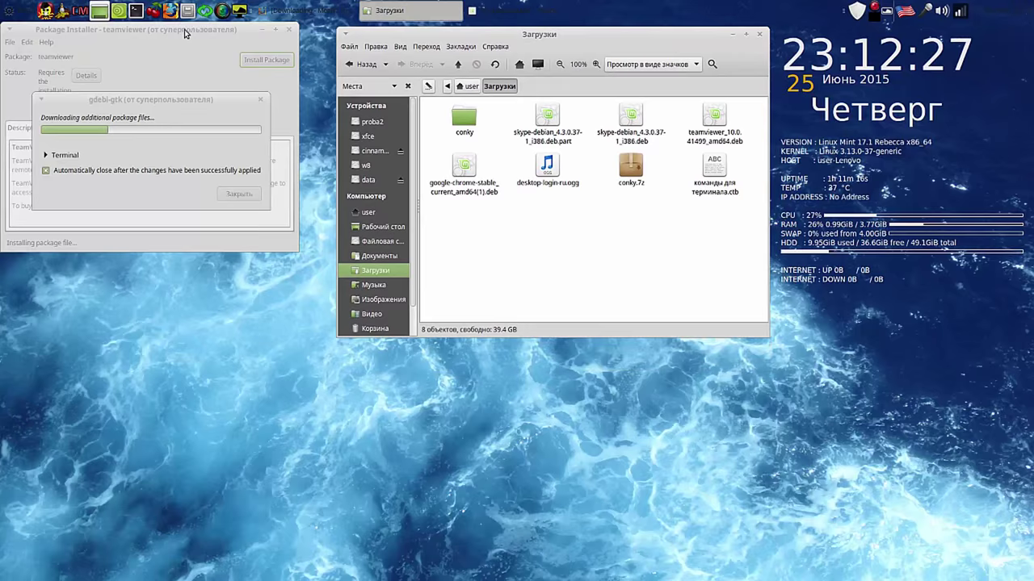
pyautogui.moveTo(196, 33); pyautogui.dragTo(231, 34)
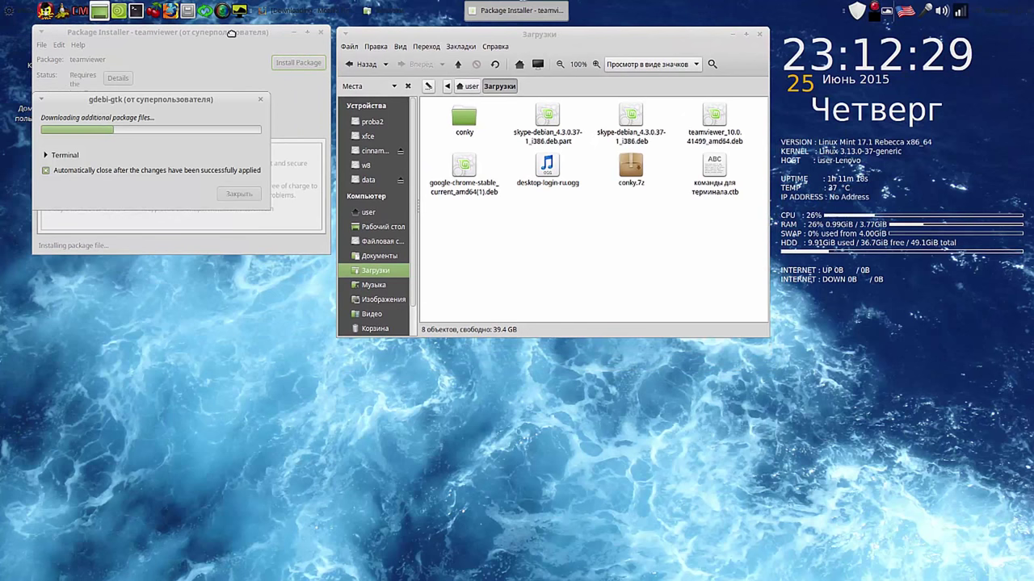
pyautogui.moveTo(196, 102); pyautogui.dragTo(223, 269)
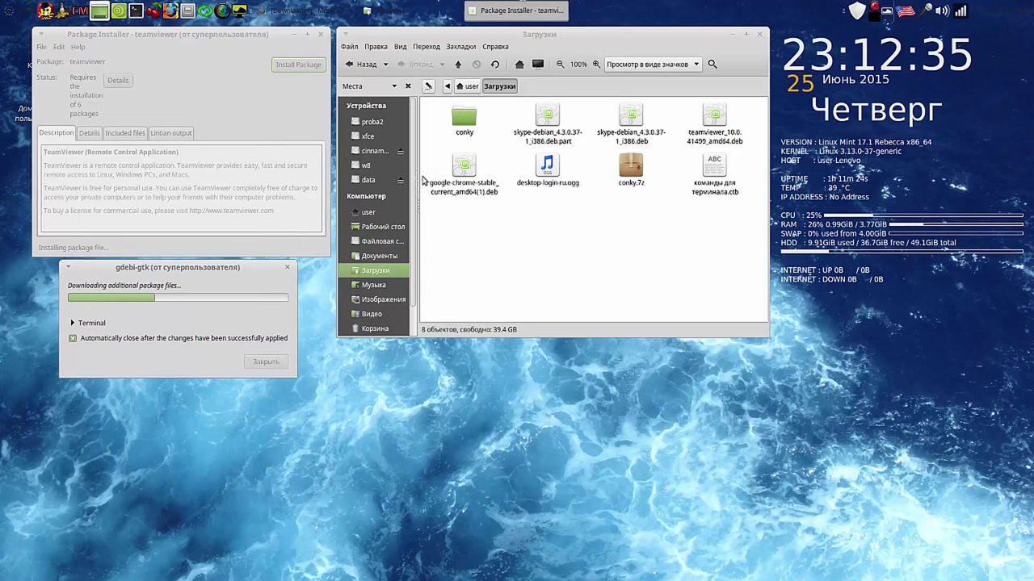
pyautogui.click(872, 11)
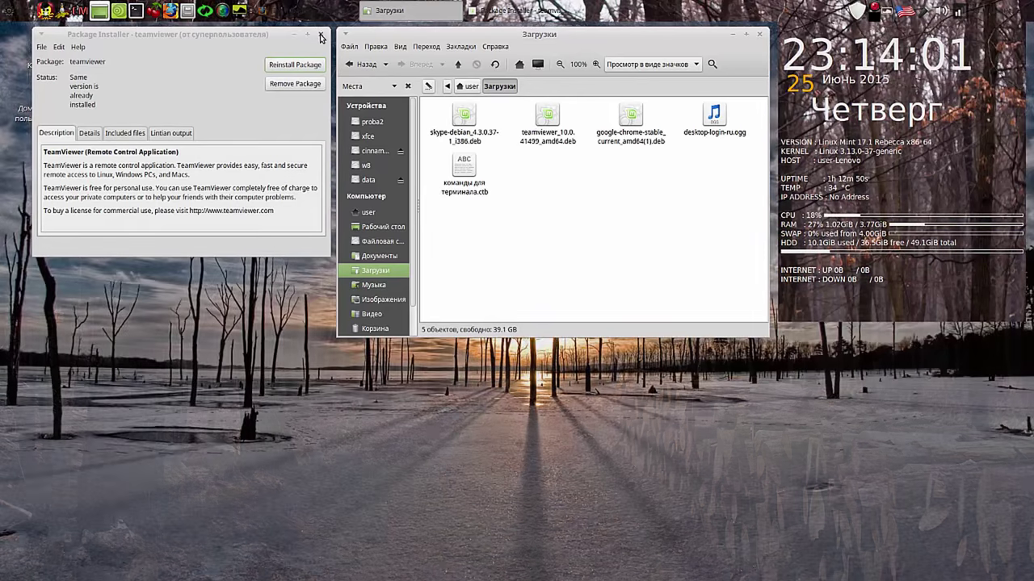
pyautogui.click(320, 36)
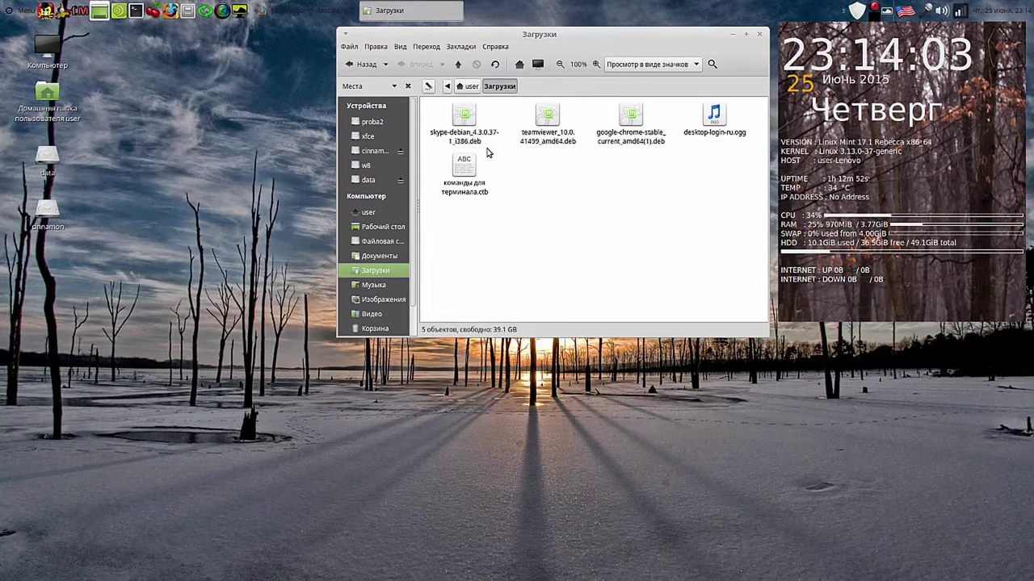
# Step: Permanently delete teamviewer_10.0.41499_amd64.deb from Загрузки
pyautogui.rightClick(547, 119)
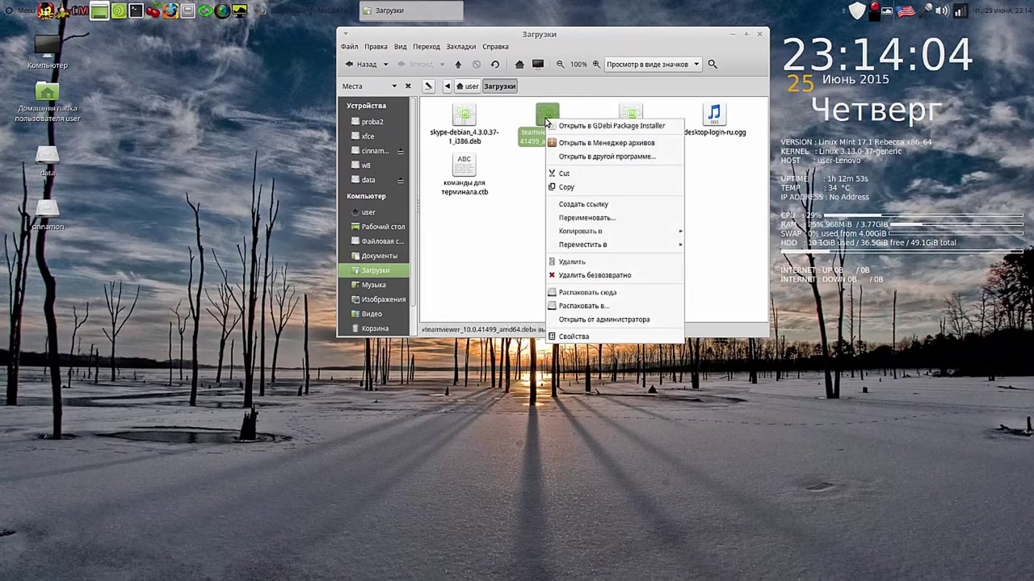
pyautogui.click(578, 276)
pyautogui.click(654, 229)
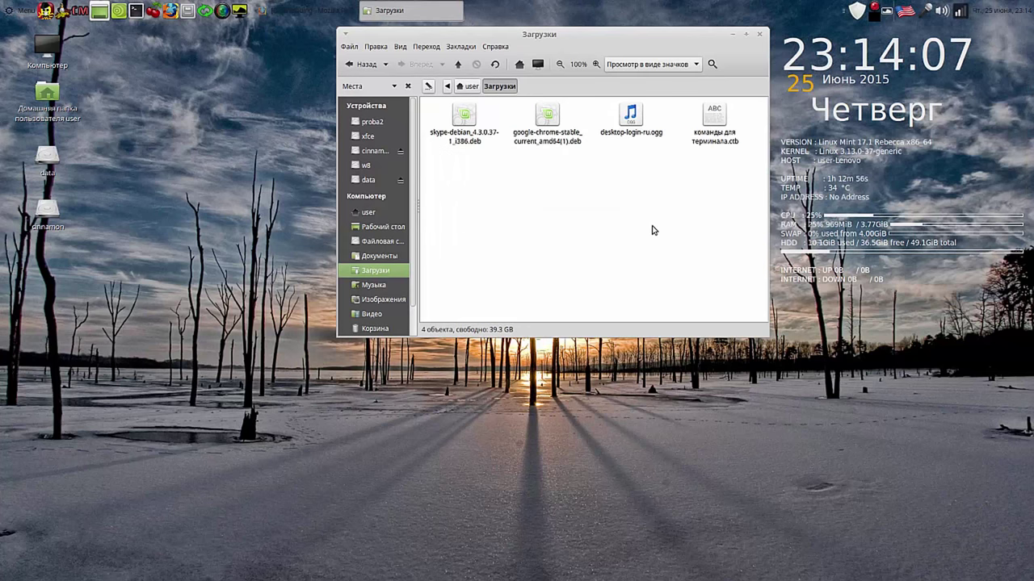
# Step: Install google-chrome-stable_current_amd64(1).deb in GDebi with auto-close, then close the installer
pyautogui.doubleClick(546, 120)
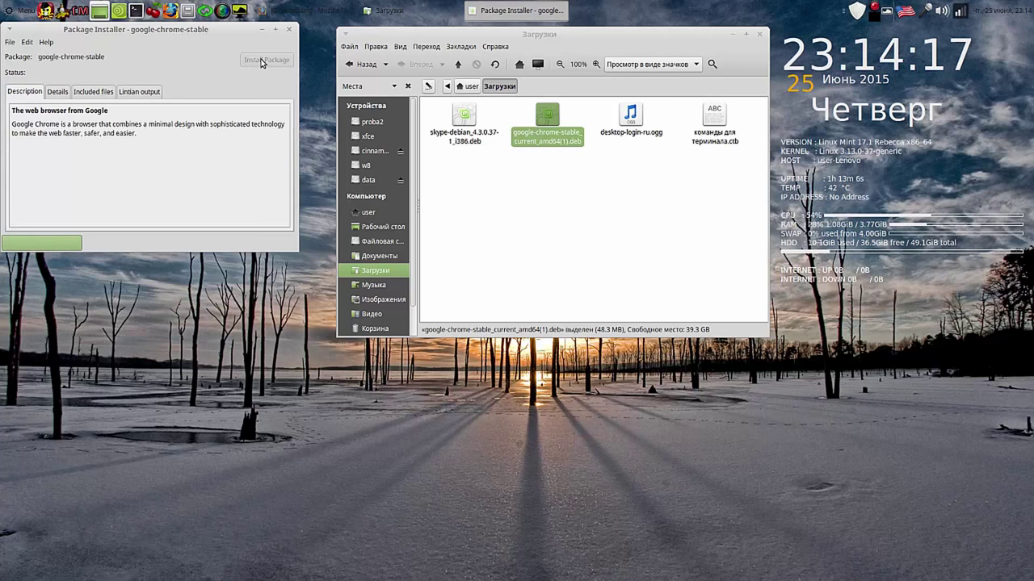
pyautogui.click(262, 61)
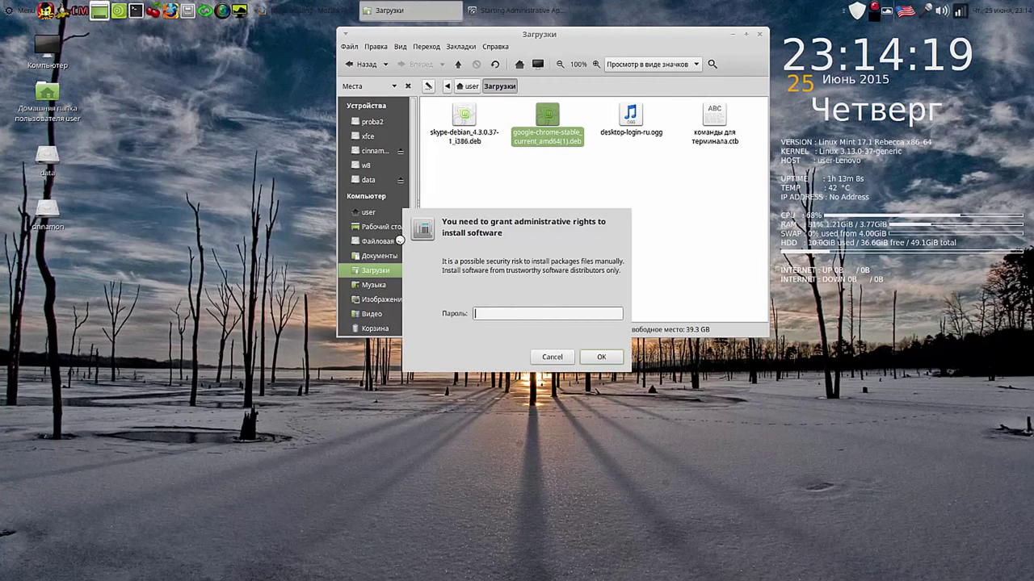
pyautogui.write('**')
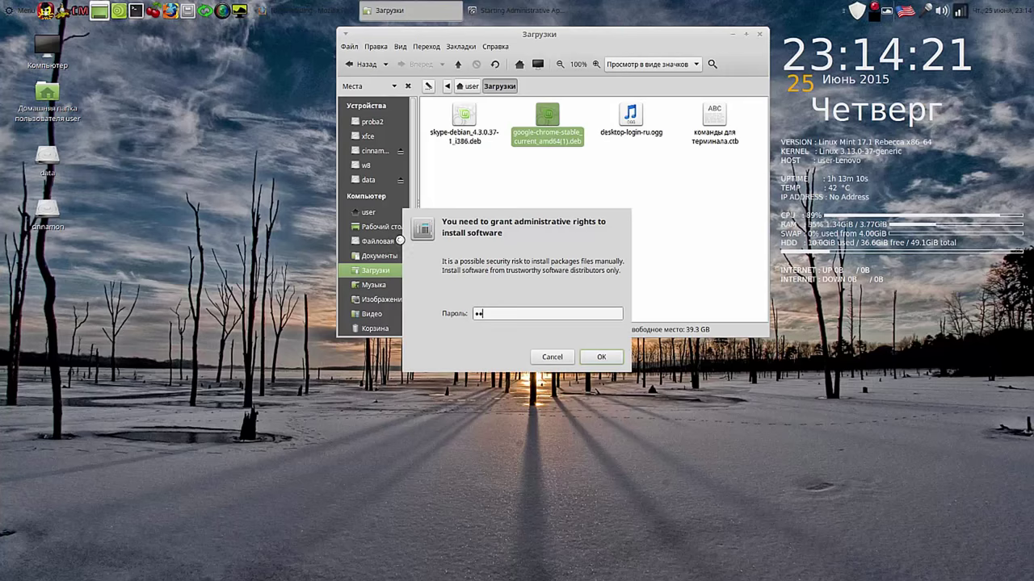
pyautogui.write('**')
pyautogui.press('Return')
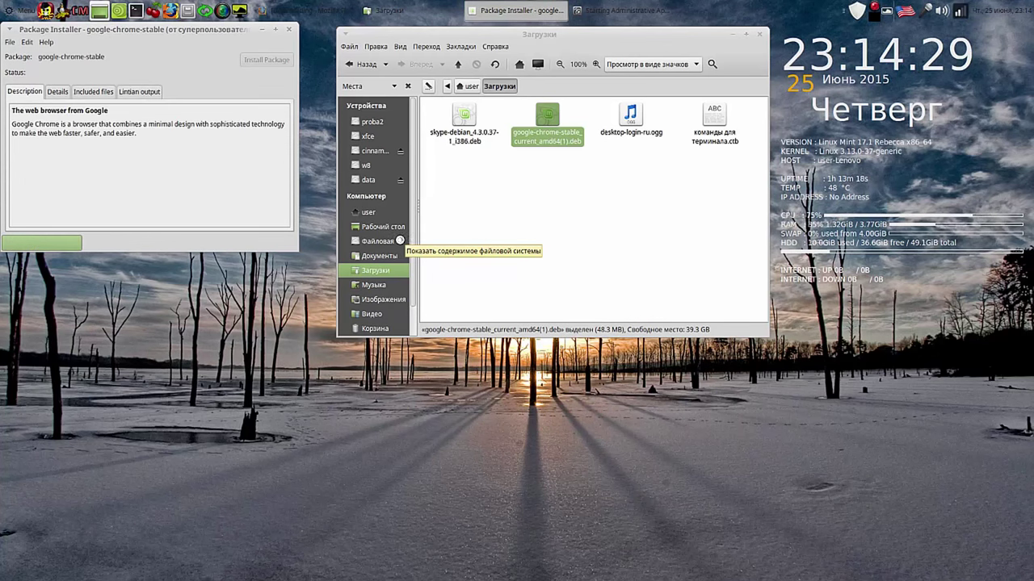
pyautogui.press('Return')
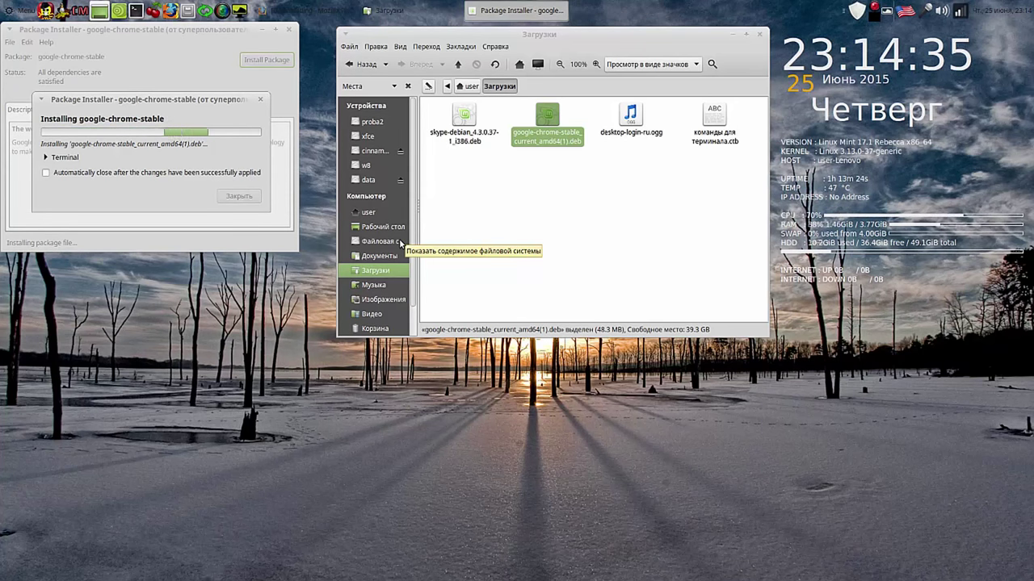
pyautogui.click(46, 172)
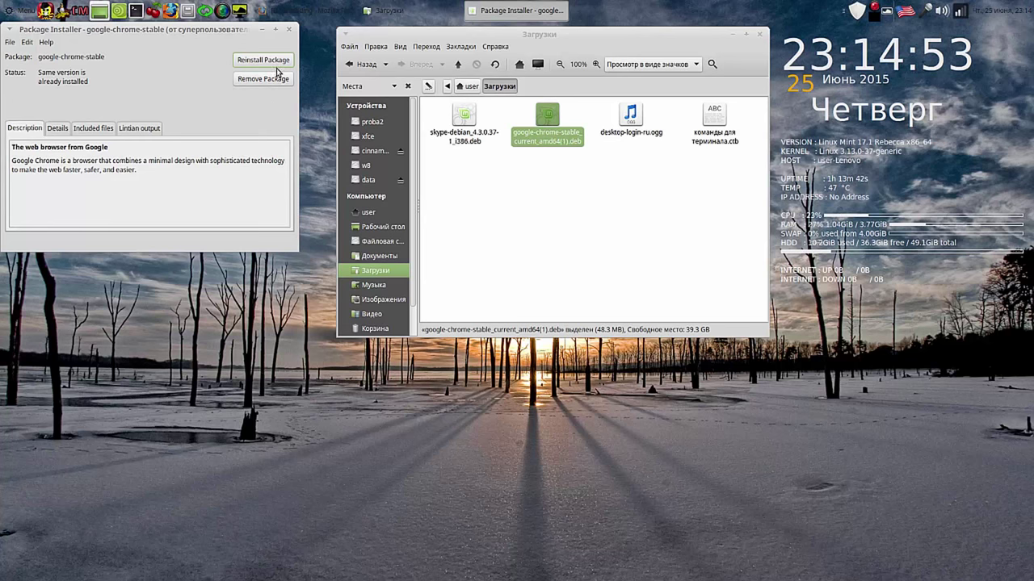
pyautogui.click(290, 32)
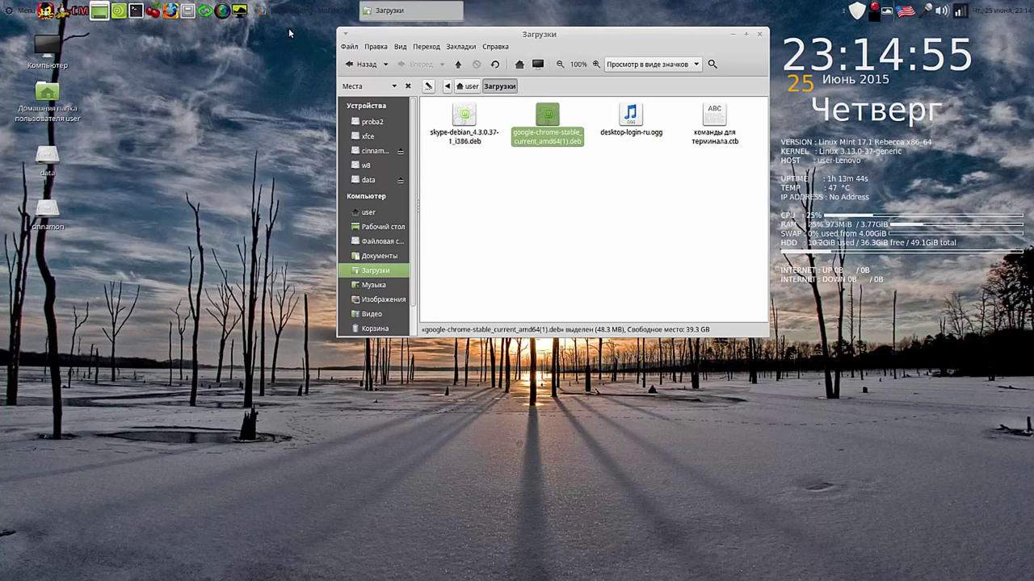
# Step: Launch Google Chrome from the menu, accept its first-run settings, and close it
pyautogui.click(25, 12)
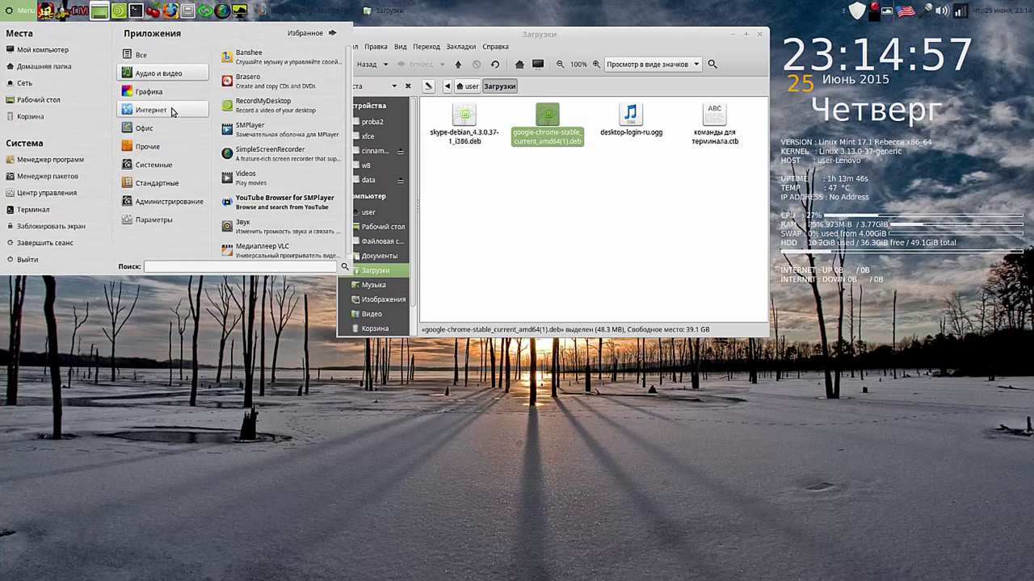
pyautogui.moveTo(173, 113)
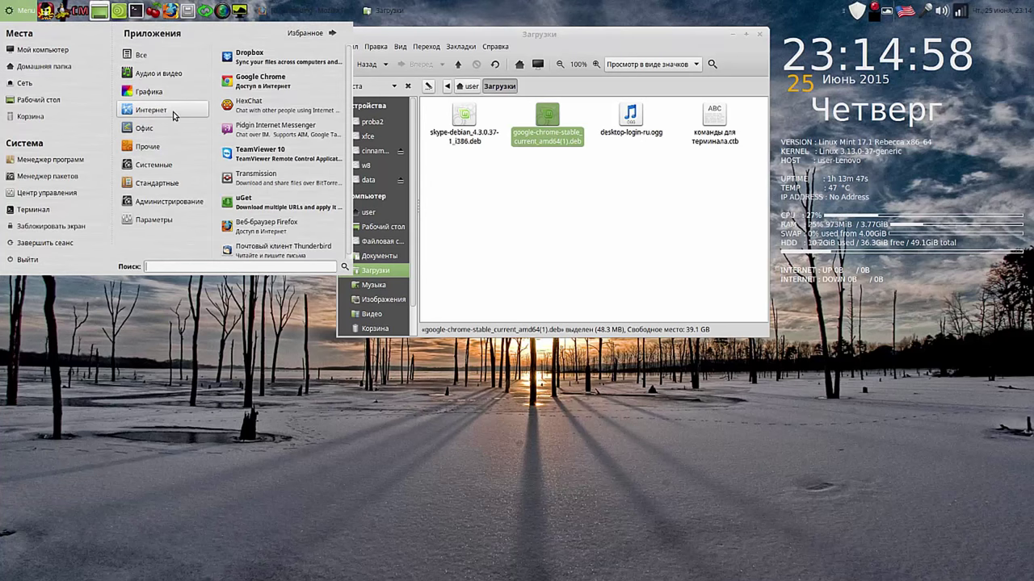
pyautogui.click(265, 84)
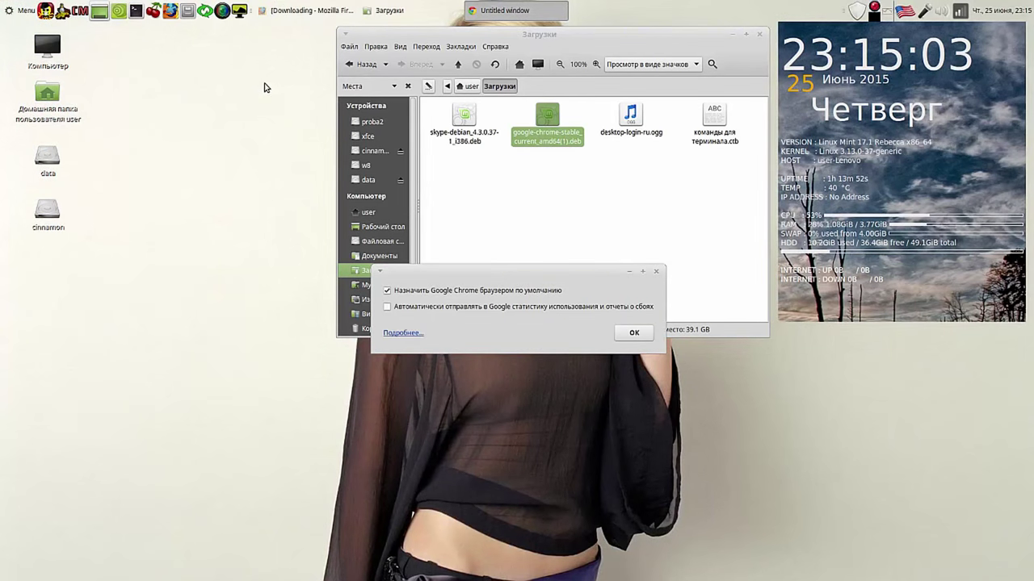
pyautogui.click(631, 333)
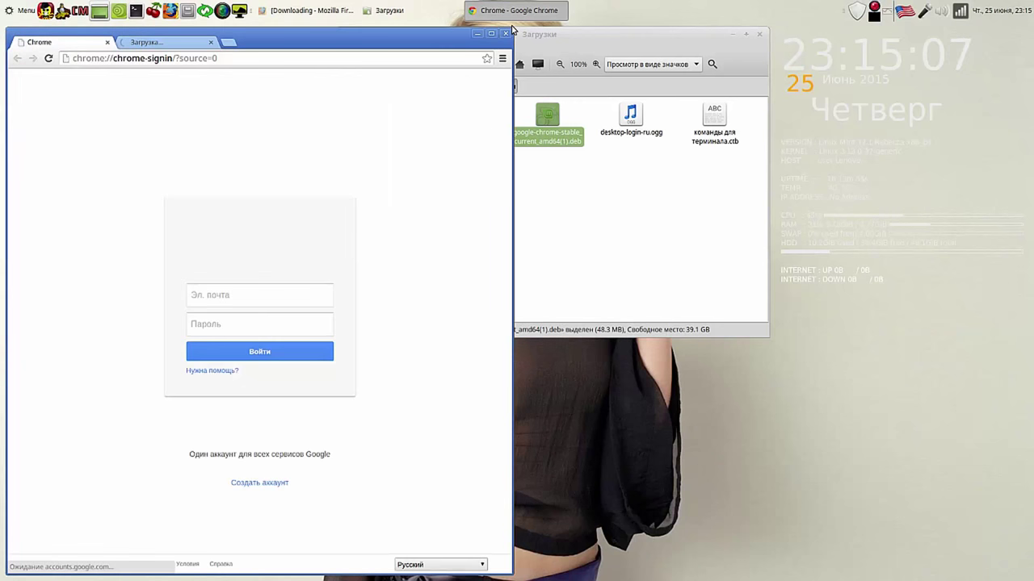
pyautogui.moveTo(511, 30); pyautogui.dragTo(465, 185)
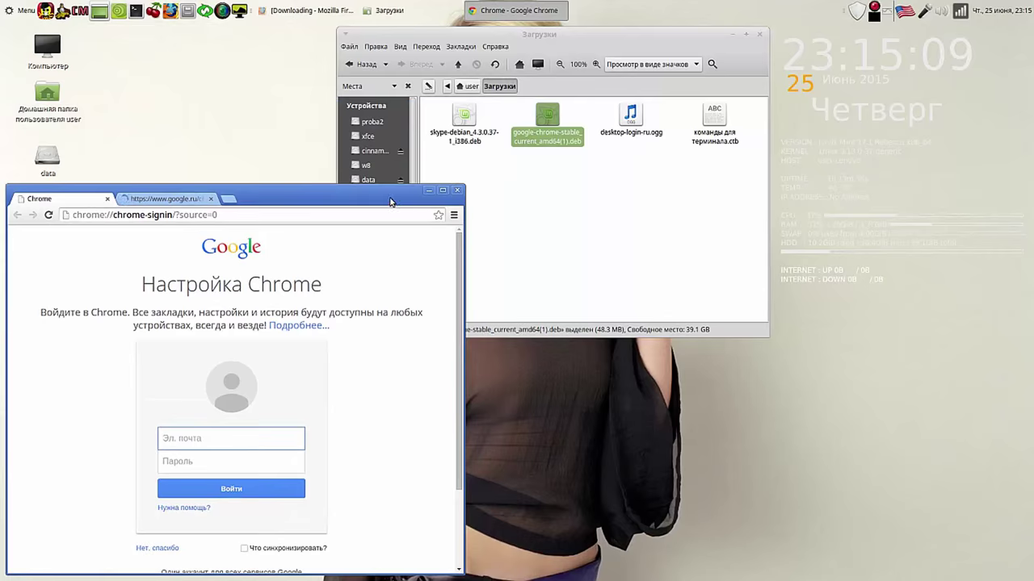
pyautogui.moveTo(390, 201); pyautogui.dragTo(493, 119)
pyautogui.click(557, 112)
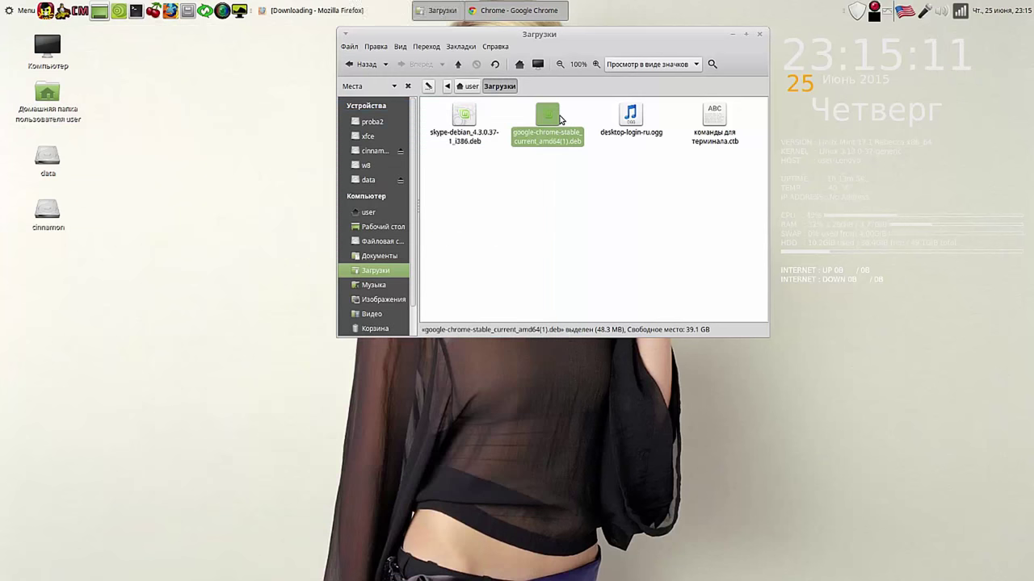
# Step: Add Google Chrome from the applications menu to the panel
pyautogui.click(17, 10)
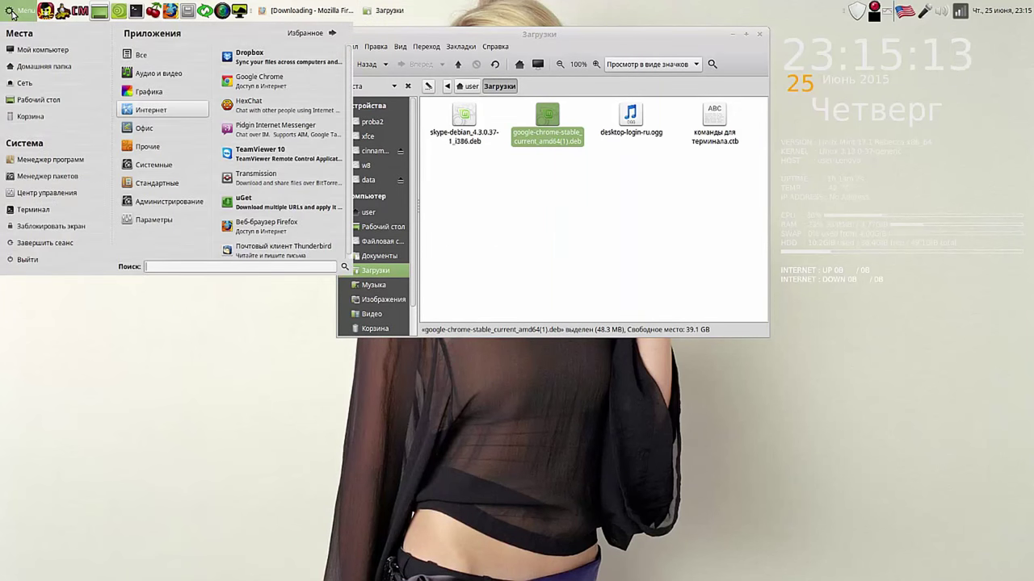
pyautogui.rightClick(260, 81)
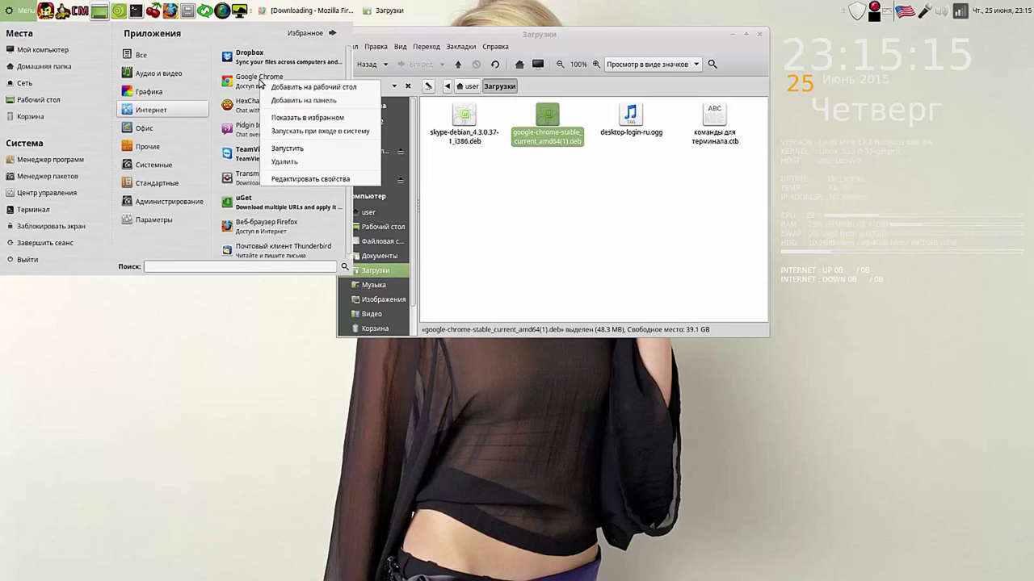
pyautogui.click(330, 98)
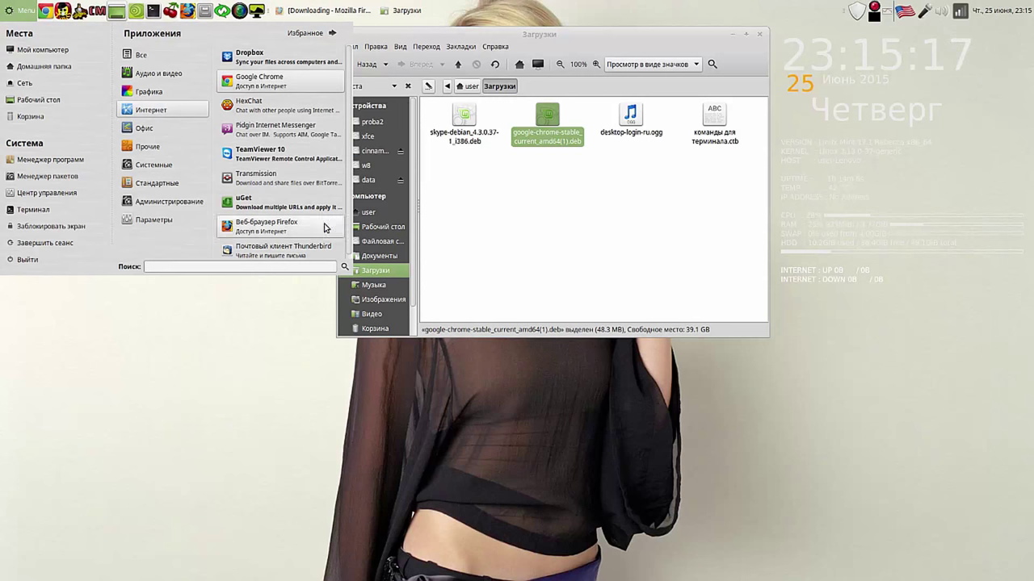
pyautogui.click(302, 315)
# Step: Permanently delete the Google Chrome .deb installer
pyautogui.rightClick(548, 114)
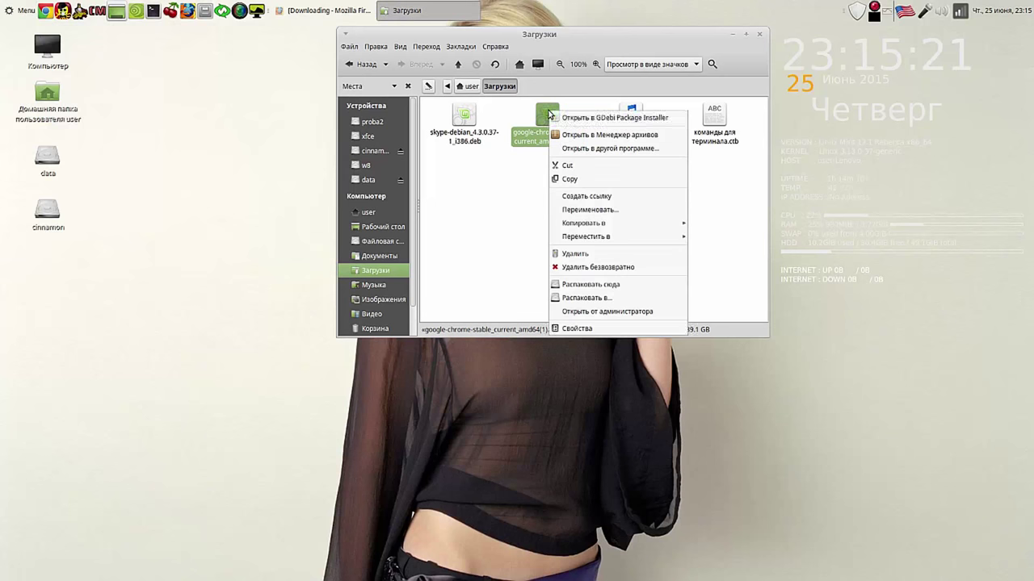
pyautogui.click(587, 267)
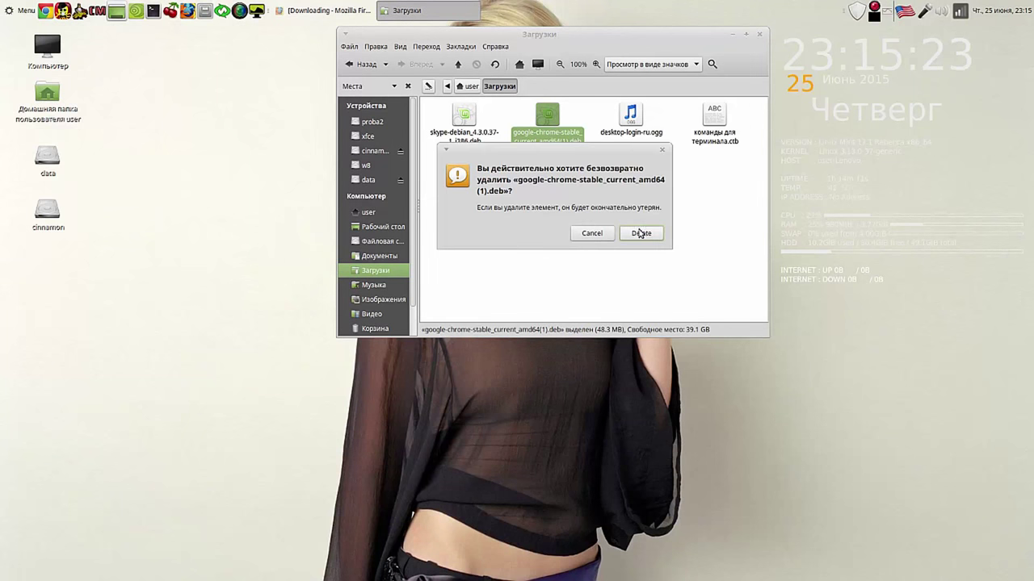
pyautogui.click(640, 233)
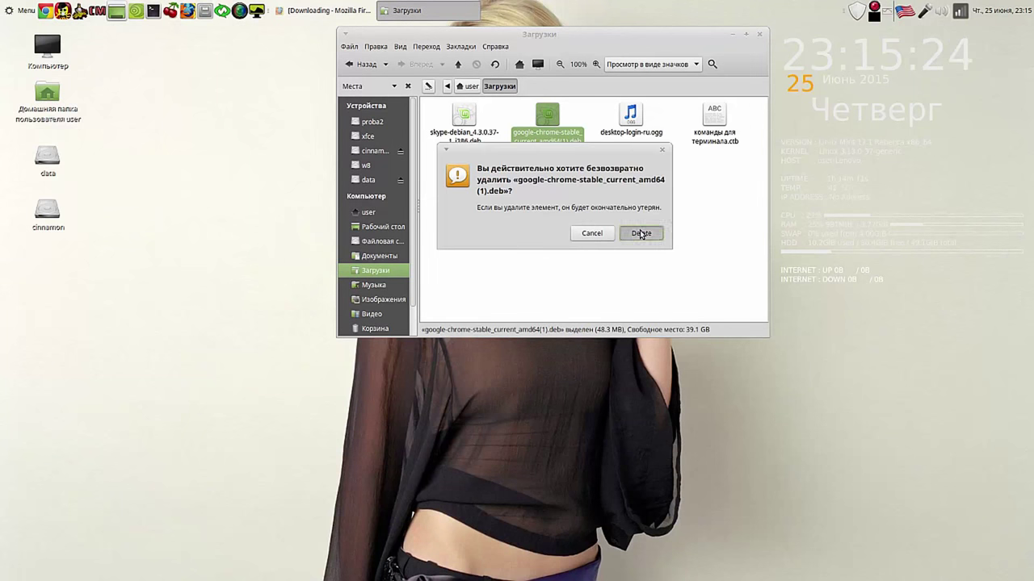
# Step: Install the Skype 4.3.0.37 .deb in GDebi, dismissing the older-version notice, with auto-close enabled
pyautogui.doubleClick(470, 123)
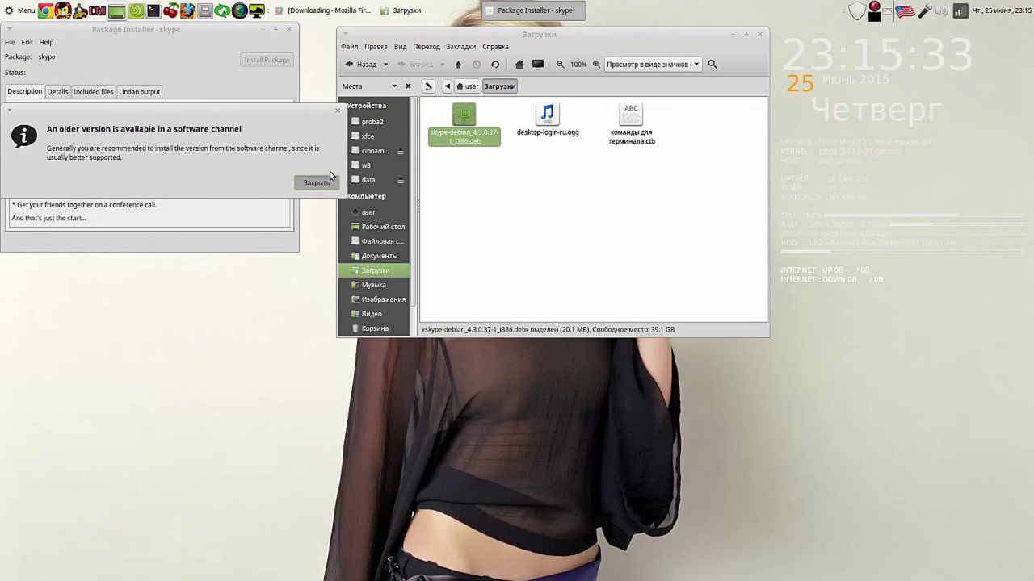
pyautogui.moveTo(311, 108); pyautogui.dragTo(667, 351)
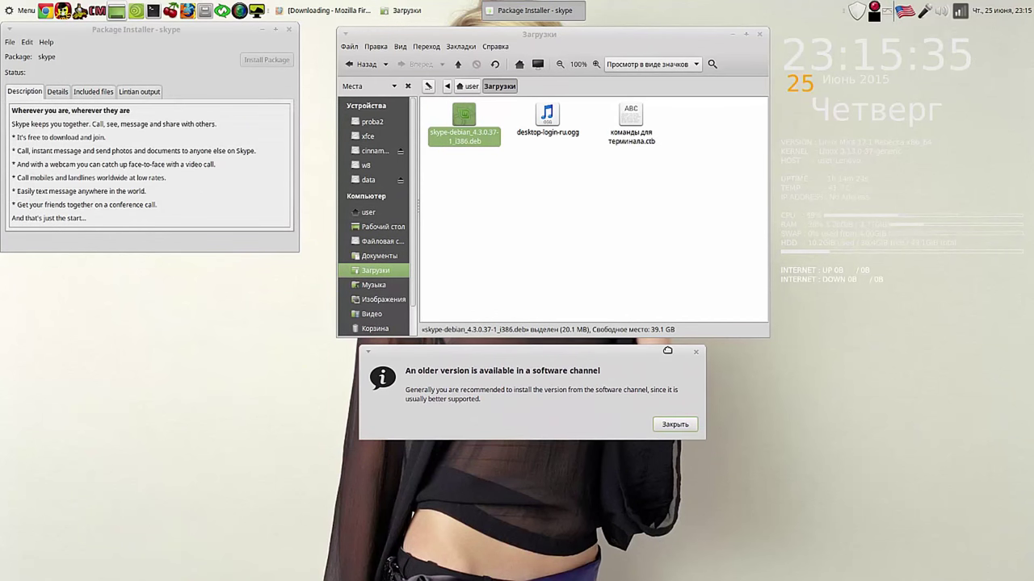
pyautogui.click(675, 425)
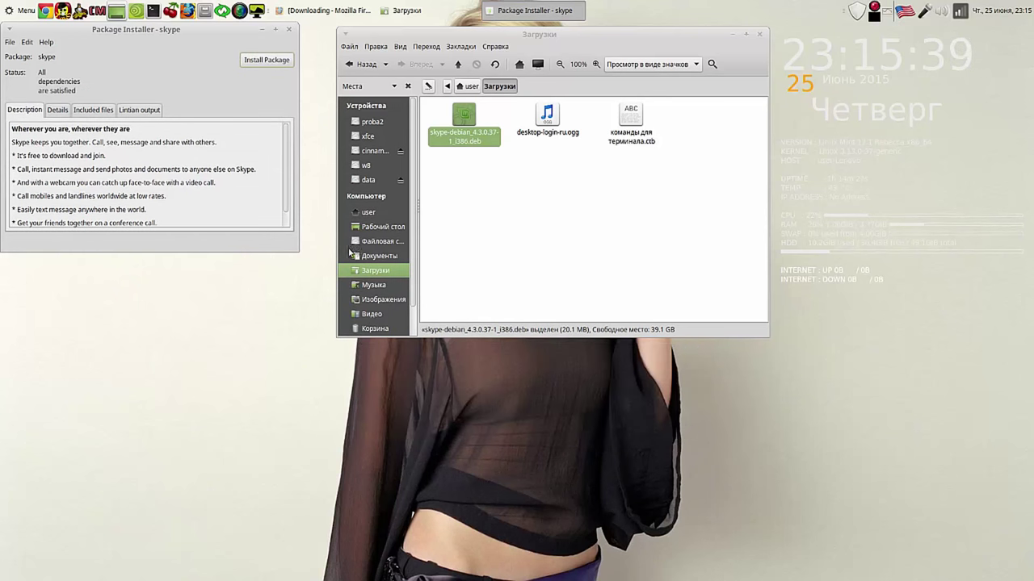
pyautogui.click(267, 61)
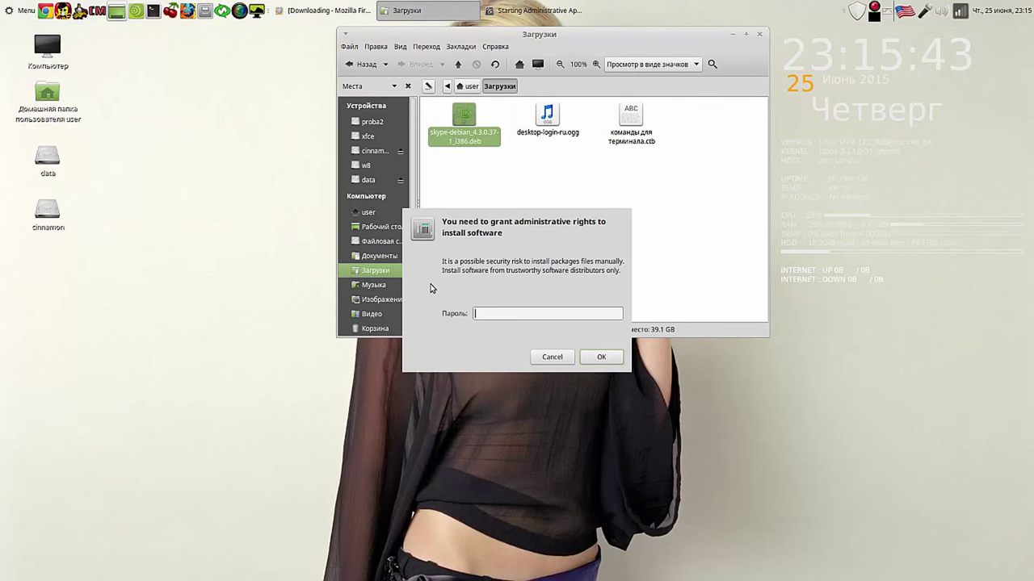
pyautogui.write('**')
pyautogui.press('Return')
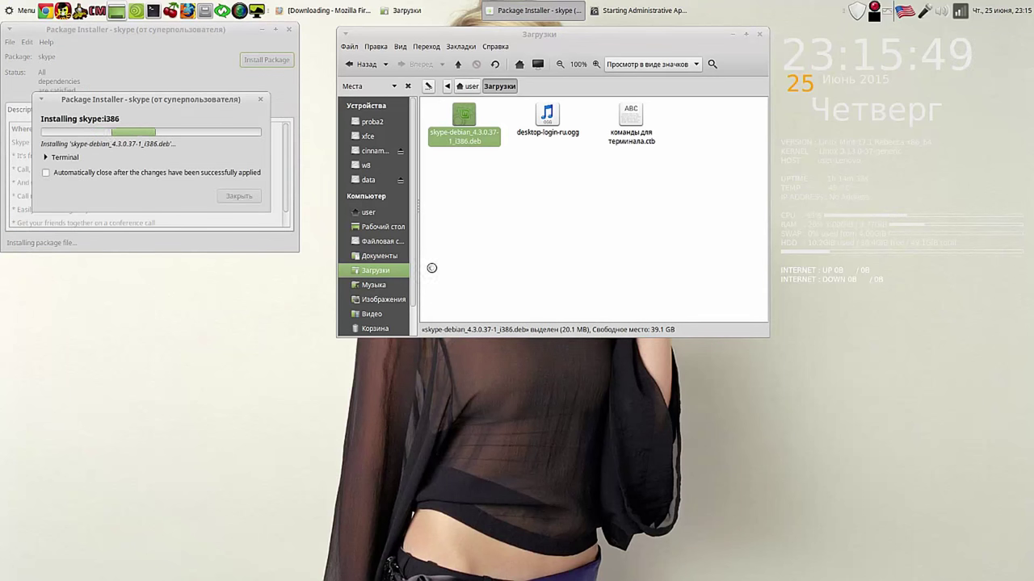
pyautogui.click(54, 174)
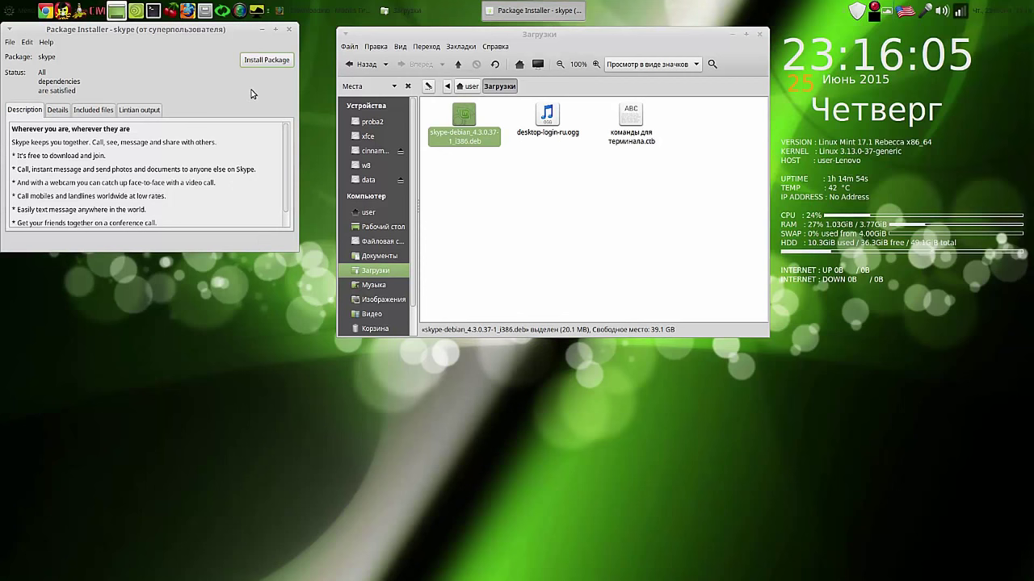
pyautogui.moveTo(233, 38); pyautogui.dragTo(251, 64)
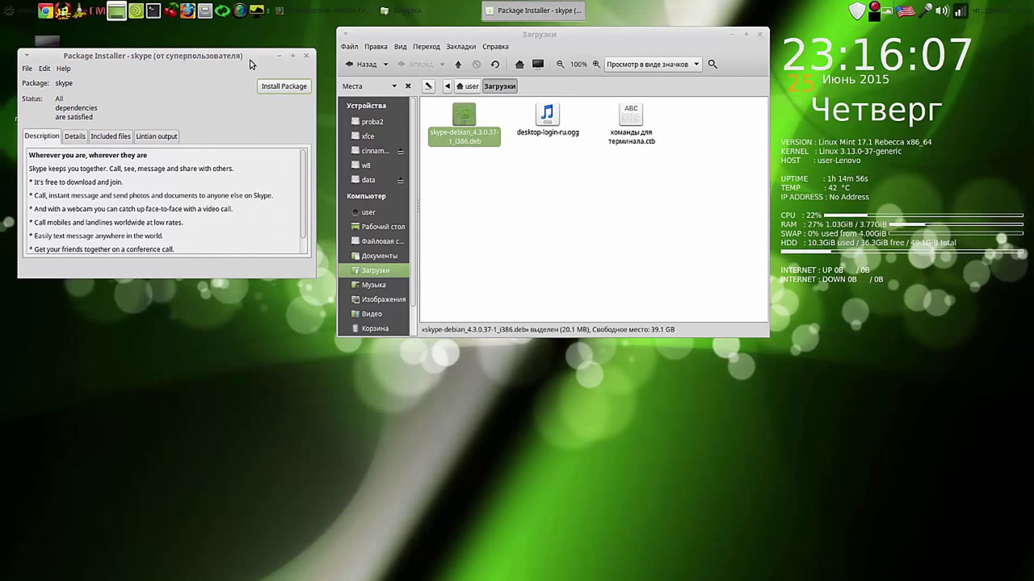
pyautogui.click(288, 88)
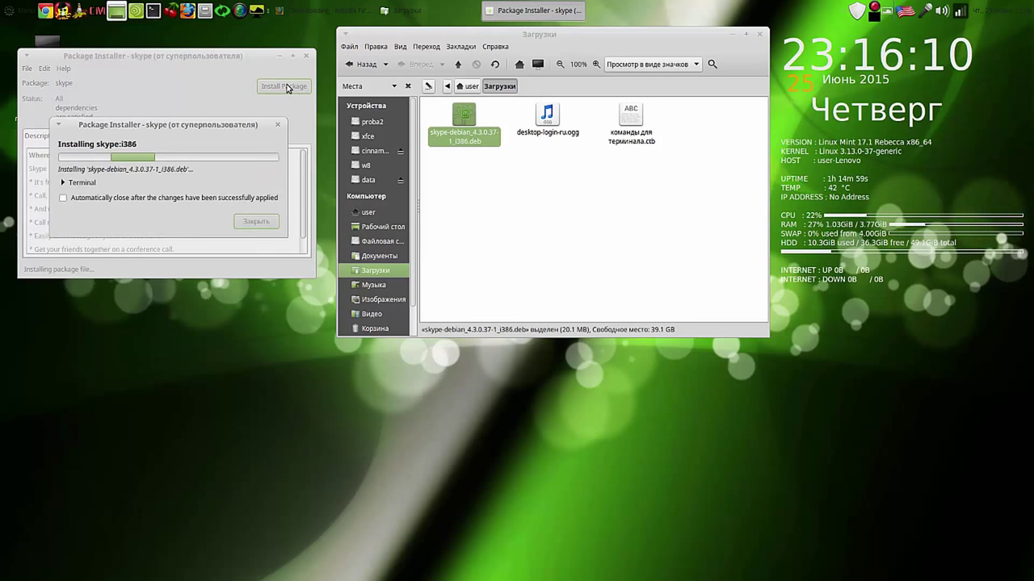
pyautogui.click(109, 198)
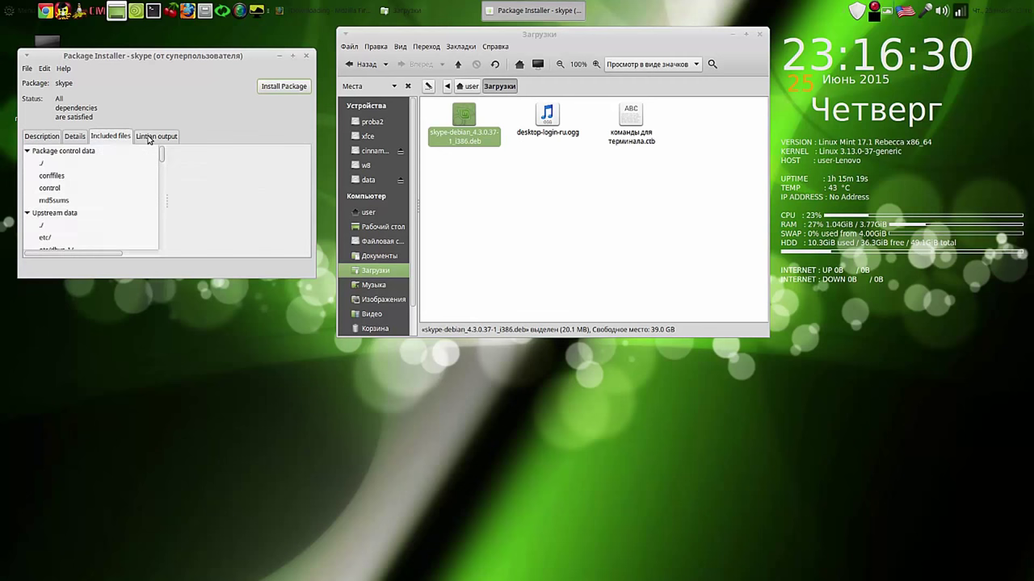
# Step: Review the Skype package's Lintian output and details, then move the installer aside
pyautogui.click(149, 137)
pyautogui.click(80, 139)
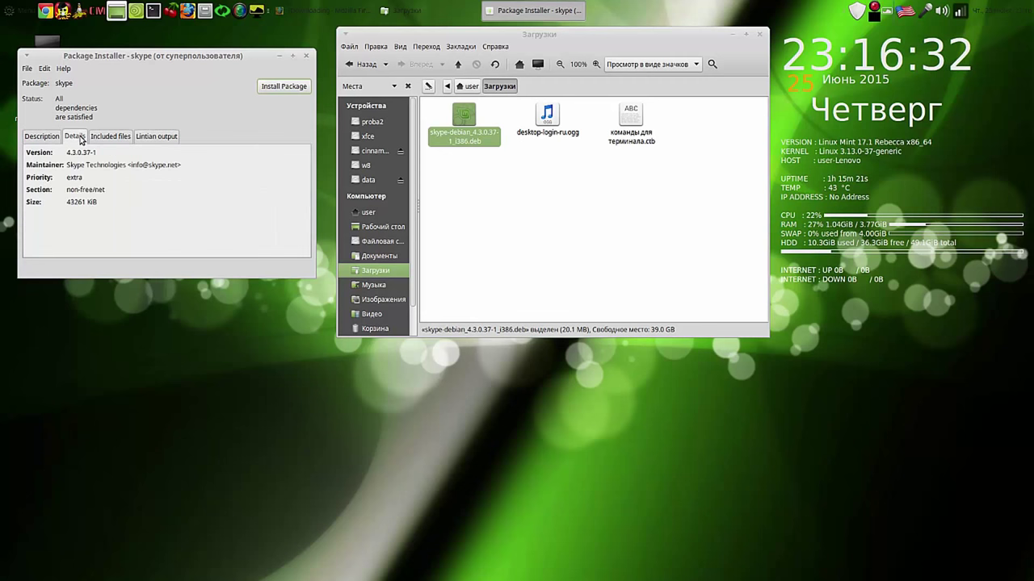
pyautogui.moveTo(221, 63); pyautogui.dragTo(874, 200)
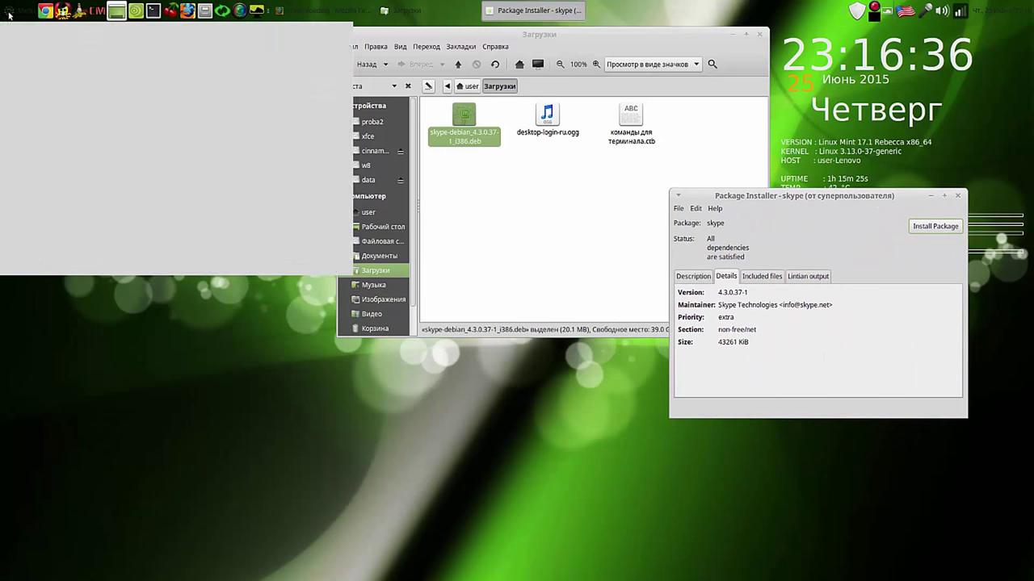
pyautogui.click(17, 11)
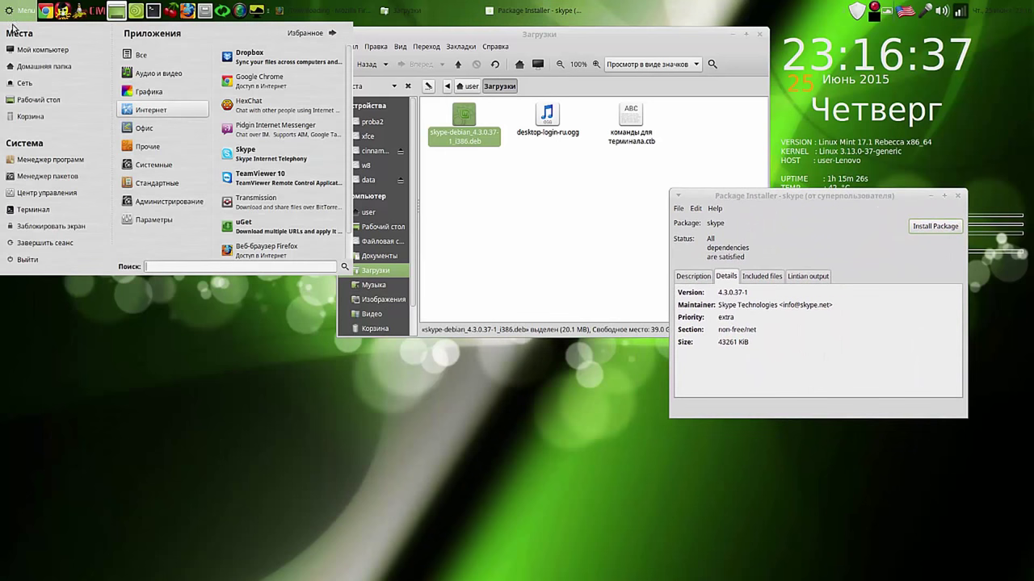
# Step: Launch Skype, then close the package installer and Skype's terms-of-use window
pyautogui.click(290, 155)
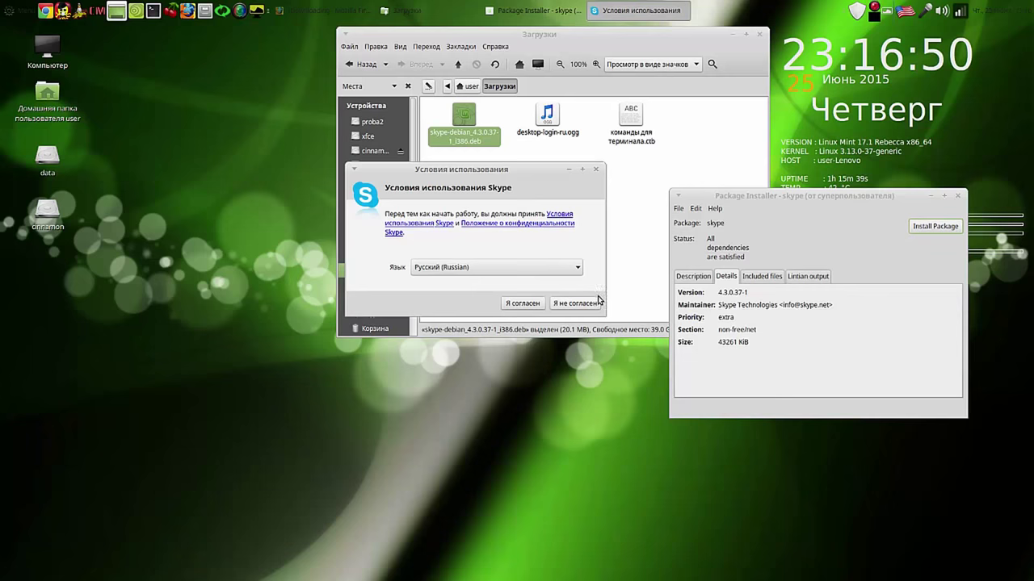
pyautogui.click(958, 196)
pyautogui.moveTo(562, 170); pyautogui.dragTo(288, 79)
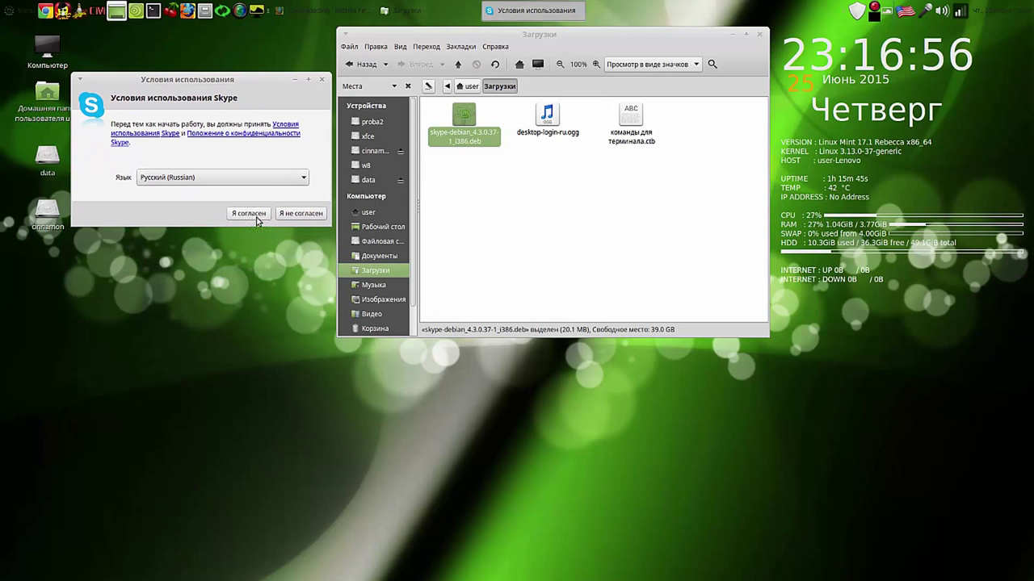
pyautogui.click(320, 80)
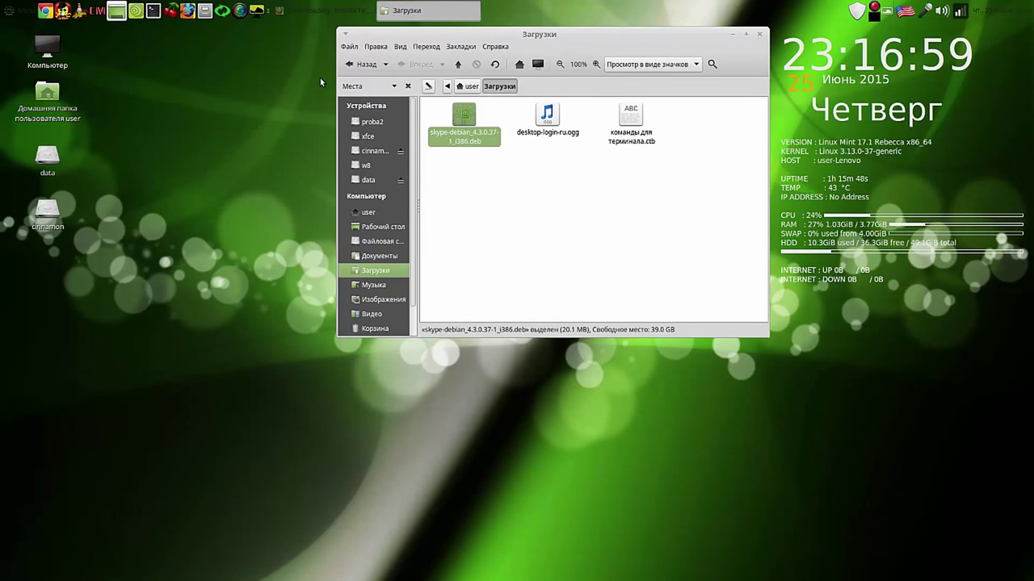
# Step: Permanently delete the Skype .deb and close the Загрузки window
pyautogui.rightClick(463, 125)
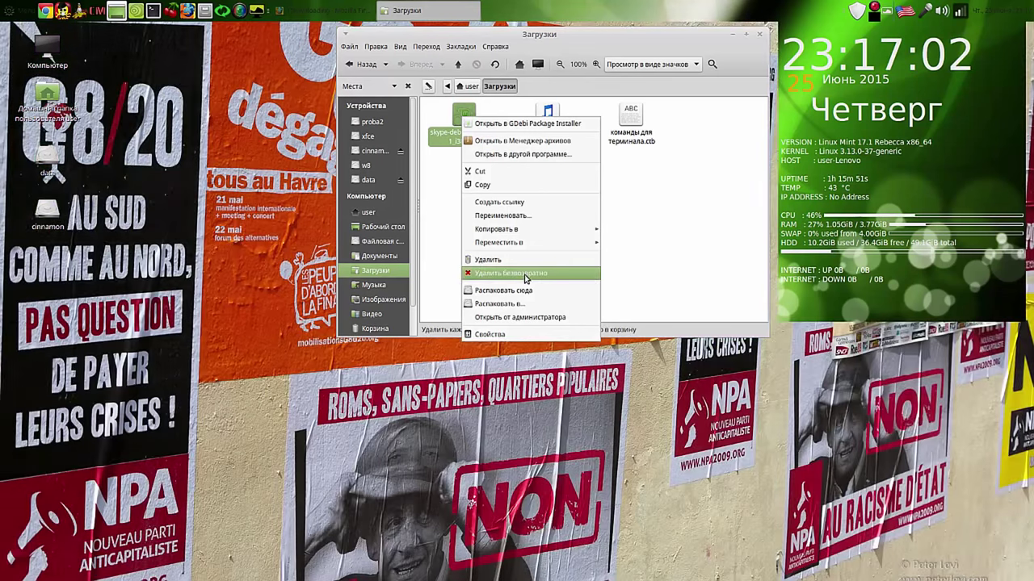
pyautogui.click(525, 274)
pyautogui.click(640, 229)
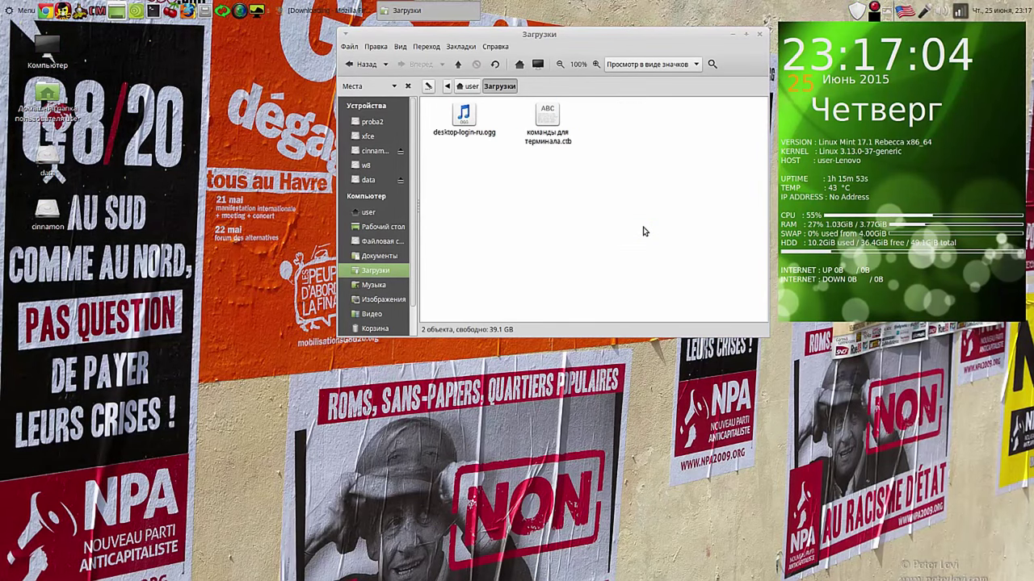
pyautogui.click(759, 35)
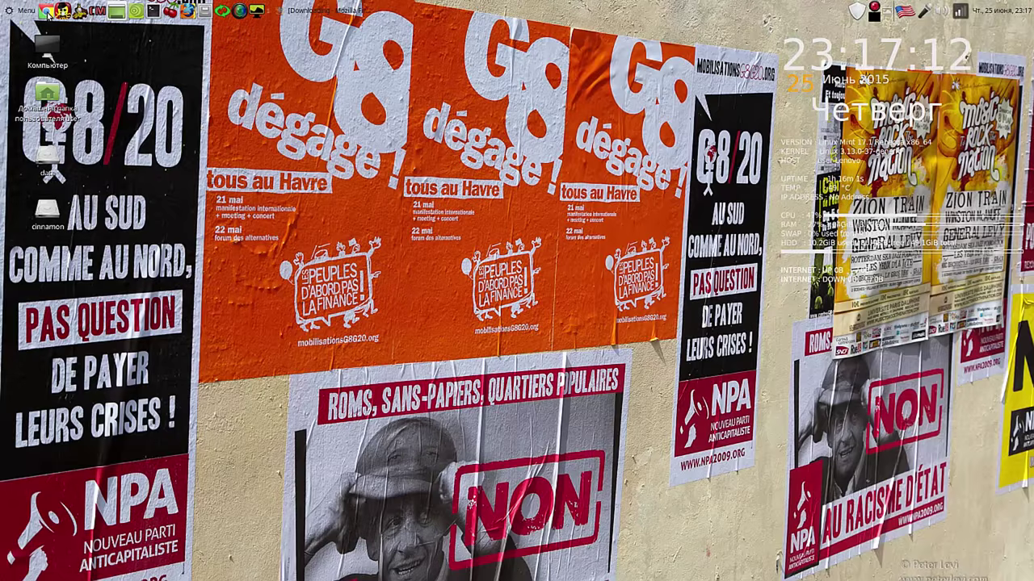
# Step: Reposition the Google Chrome launcher along the top panel
pyautogui.moveTo(240, 10); pyautogui.dragTo(401, 10)
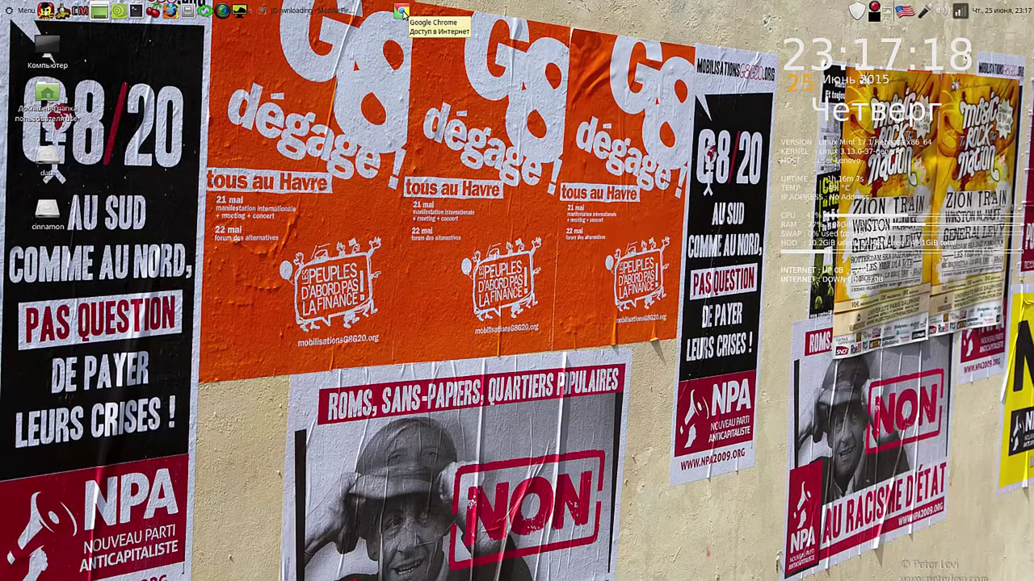
pyautogui.moveTo(403, 12); pyautogui.dragTo(246, 13)
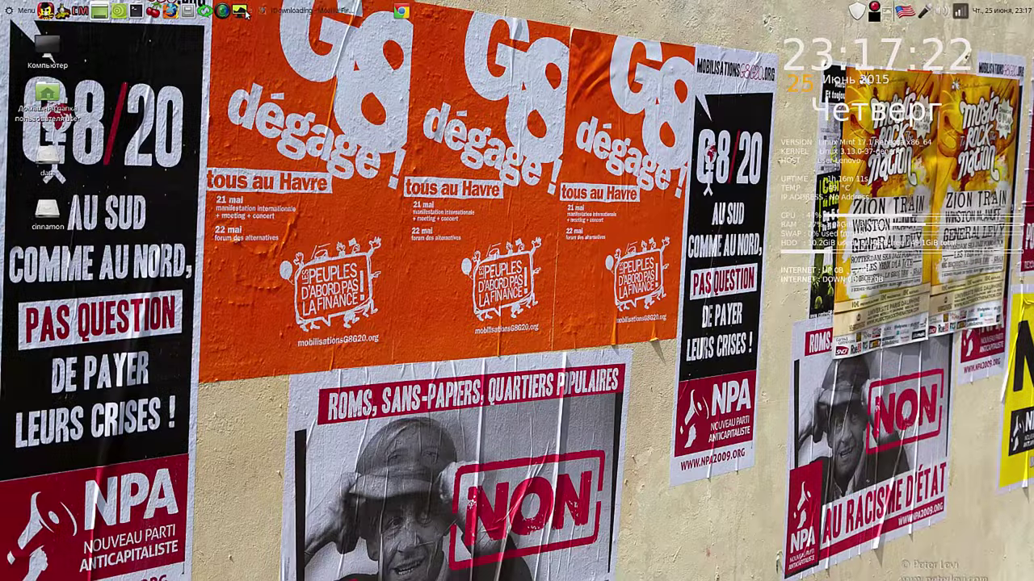
pyautogui.rightClick(402, 11)
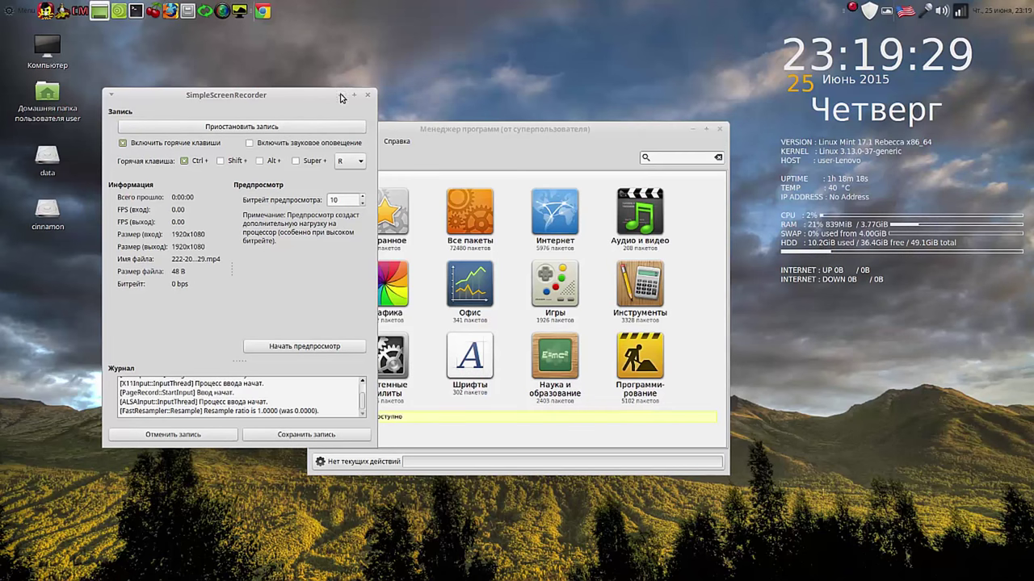
# Step: Search Менеджер программ for openshot and install the openshot package
pyautogui.moveTo(601, 141); pyautogui.dragTo(489, 102)
pyautogui.click(485, 92)
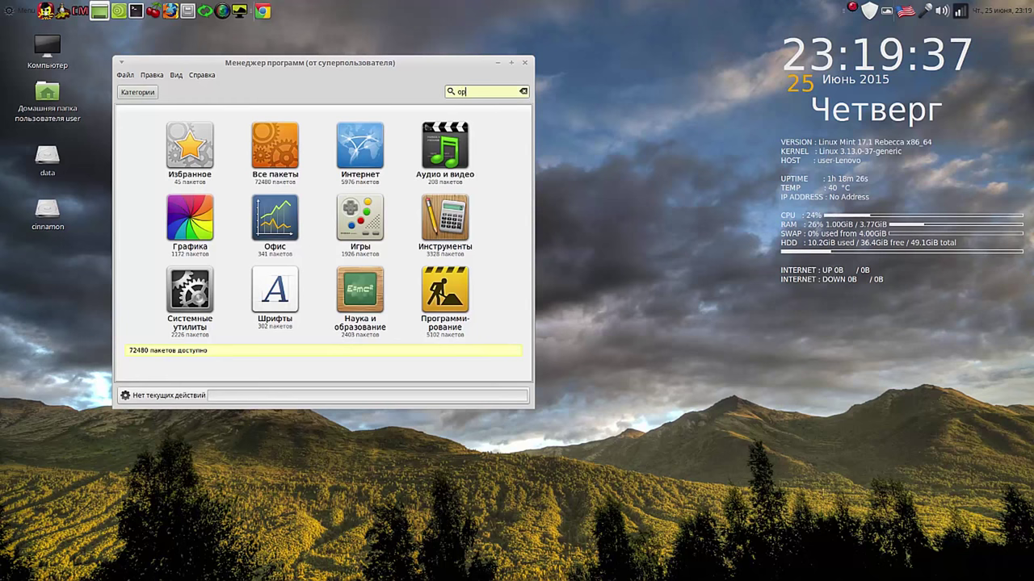
pyautogui.write('ens')
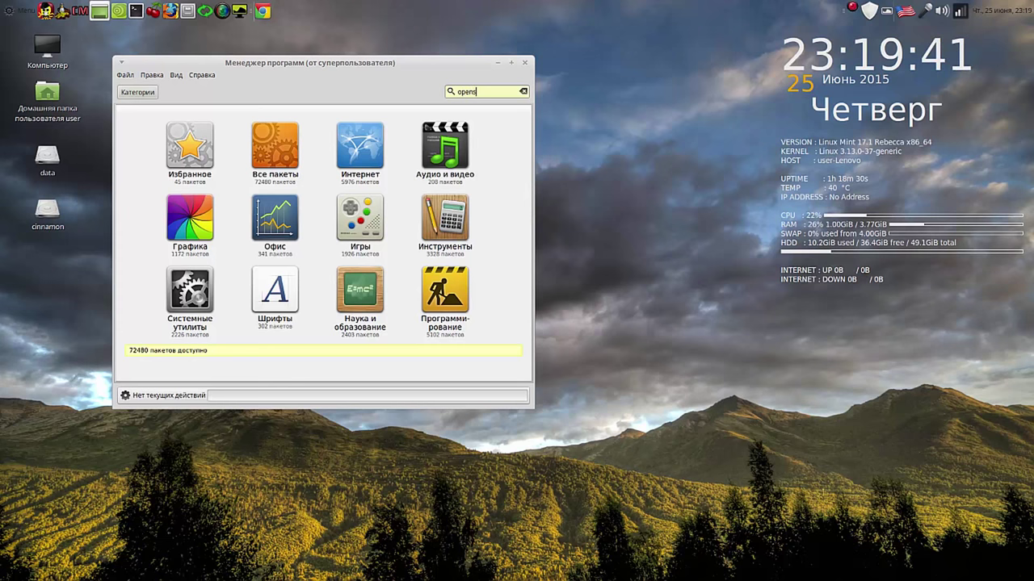
pyautogui.write('hot')
pyautogui.press('Return')
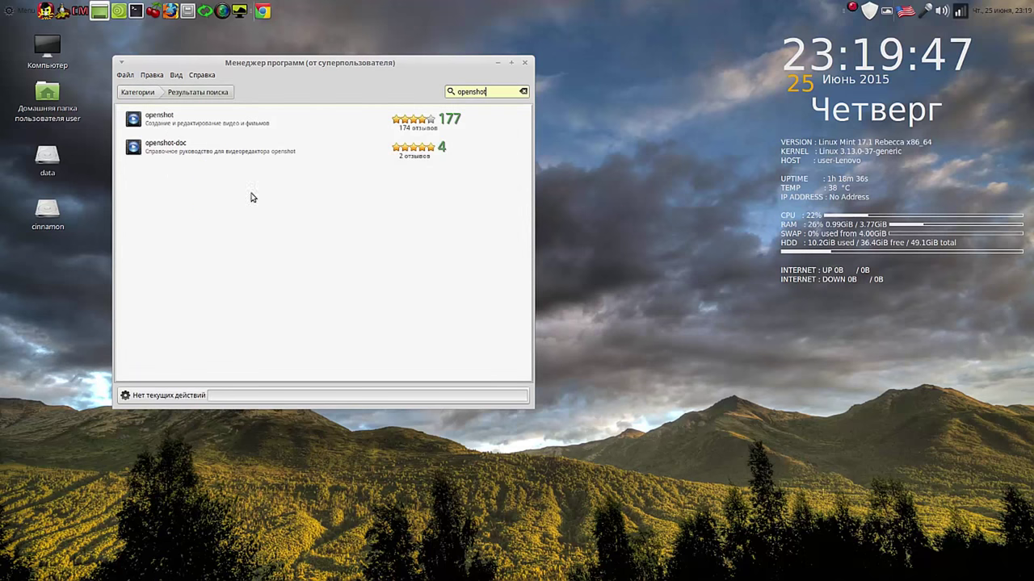
pyautogui.click(158, 121)
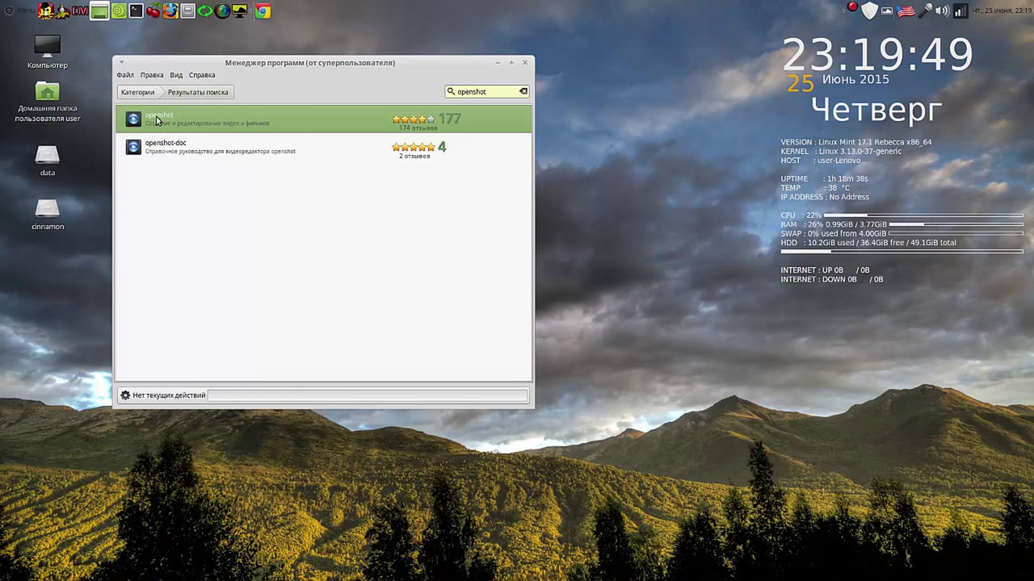
pyautogui.doubleClick(158, 120)
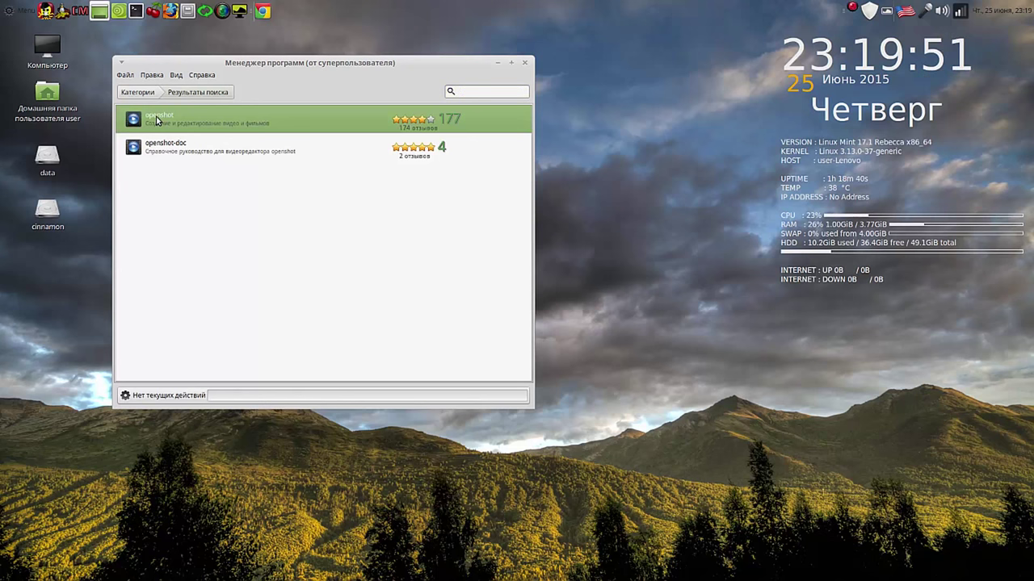
pyautogui.click(466, 209)
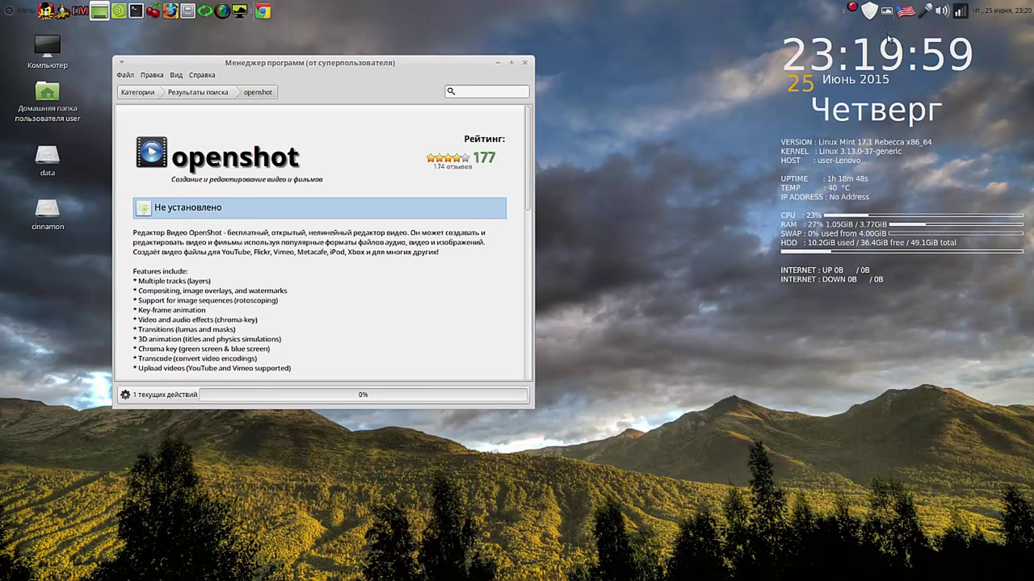
pyautogui.click(852, 8)
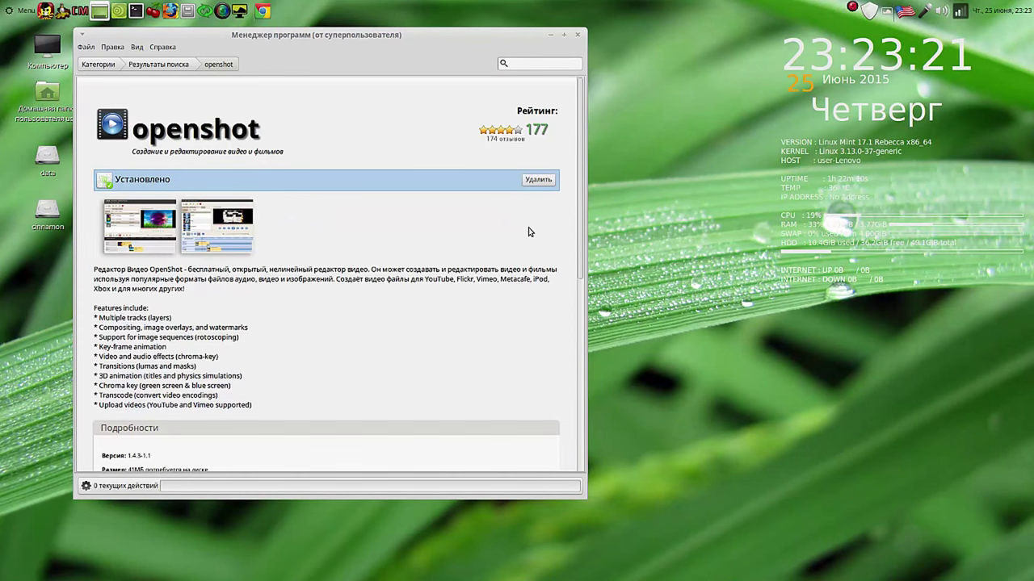
# Step: Minimize the Software Manager and launch OpenShot Video Editor from the menu
pyautogui.click(549, 36)
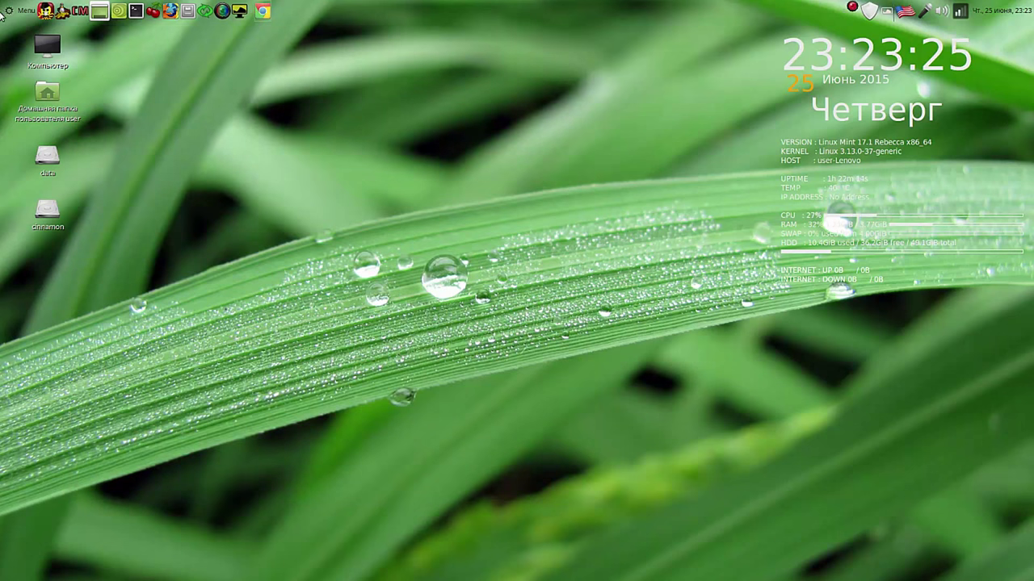
pyautogui.click(14, 12)
pyautogui.moveTo(159, 72)
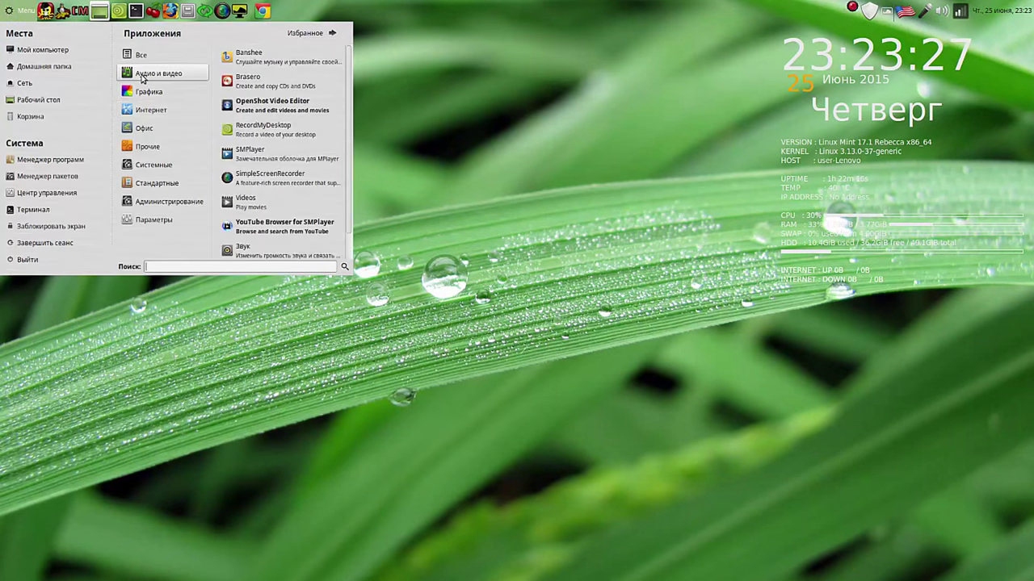
pyautogui.click(278, 102)
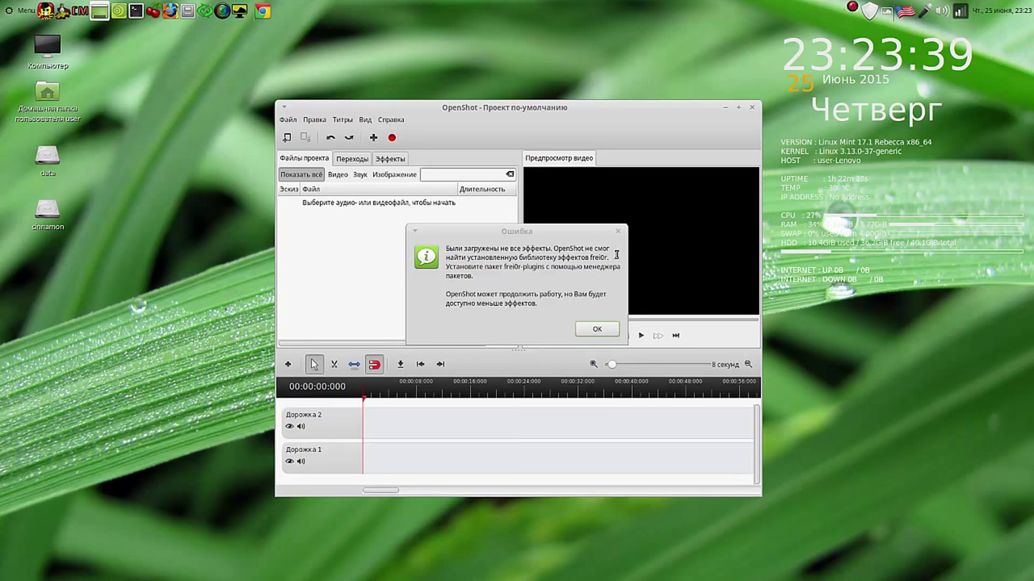
# Step: Copy 'frei0r' from the missing-effects warning, dismiss it, and close OpenShot
pyautogui.click(598, 257)
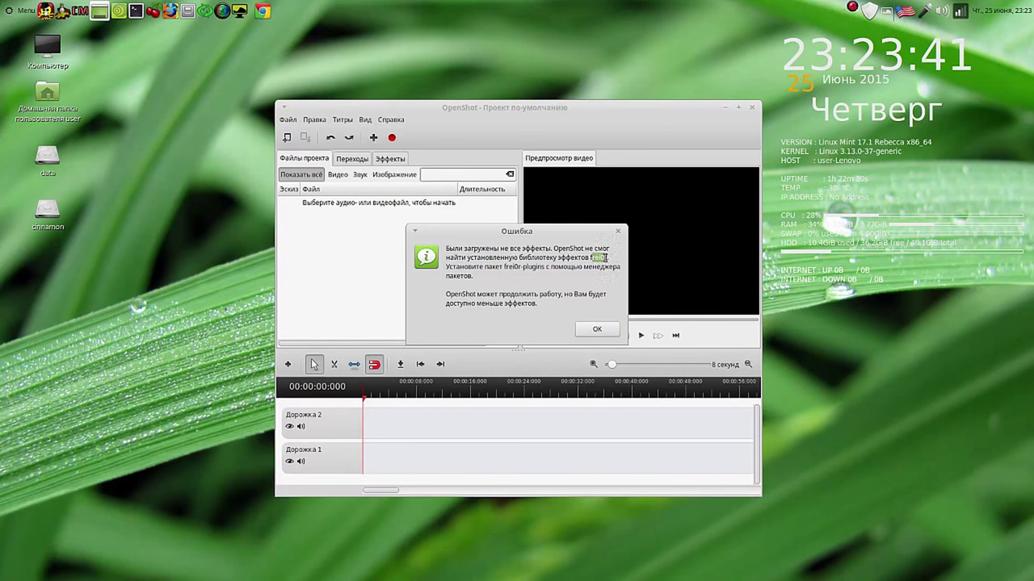
pyautogui.moveTo(591, 258); pyautogui.dragTo(606, 257)
pyautogui.rightClick(592, 257)
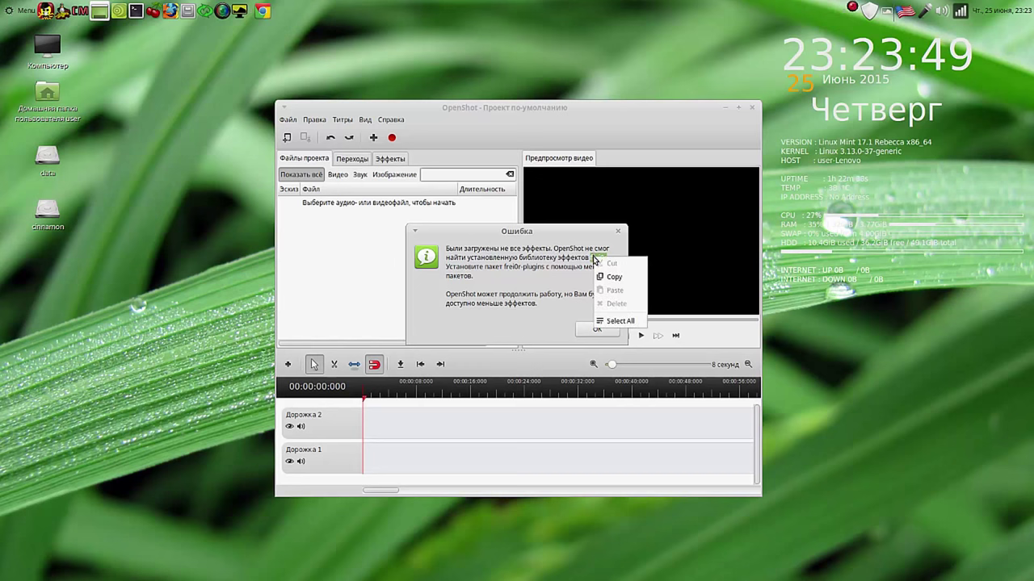
pyautogui.click(604, 277)
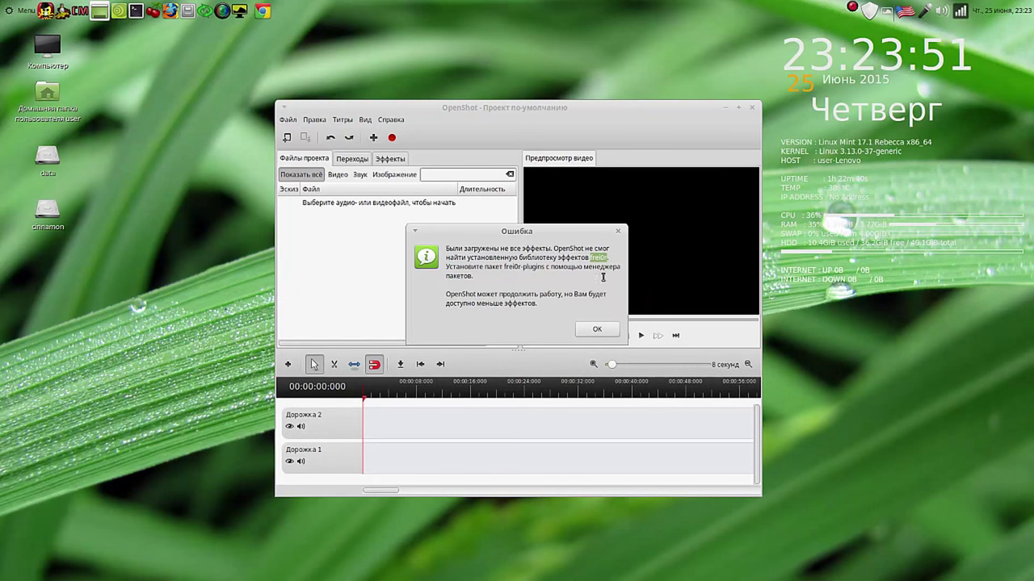
pyautogui.click(597, 329)
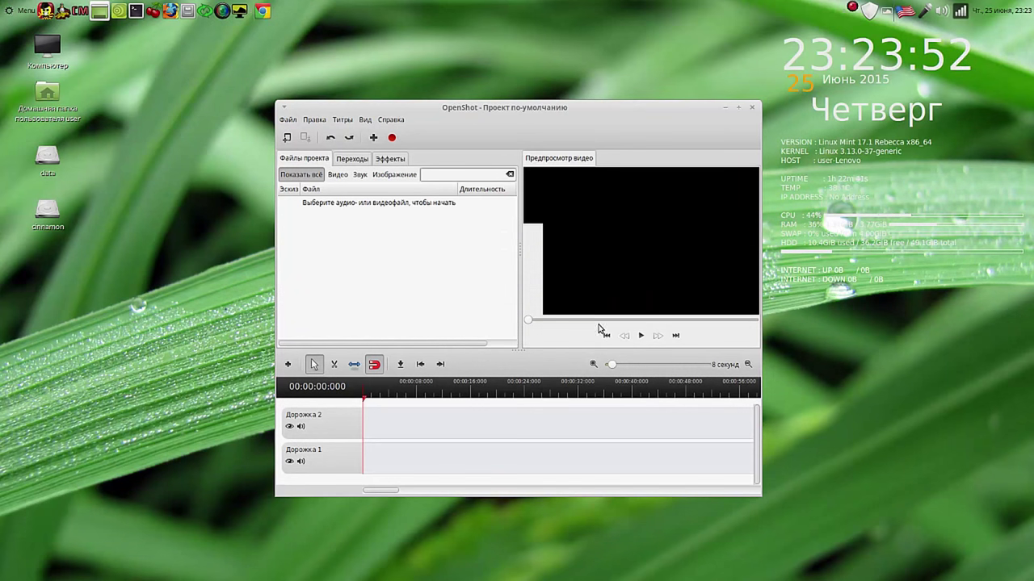
pyautogui.click(753, 107)
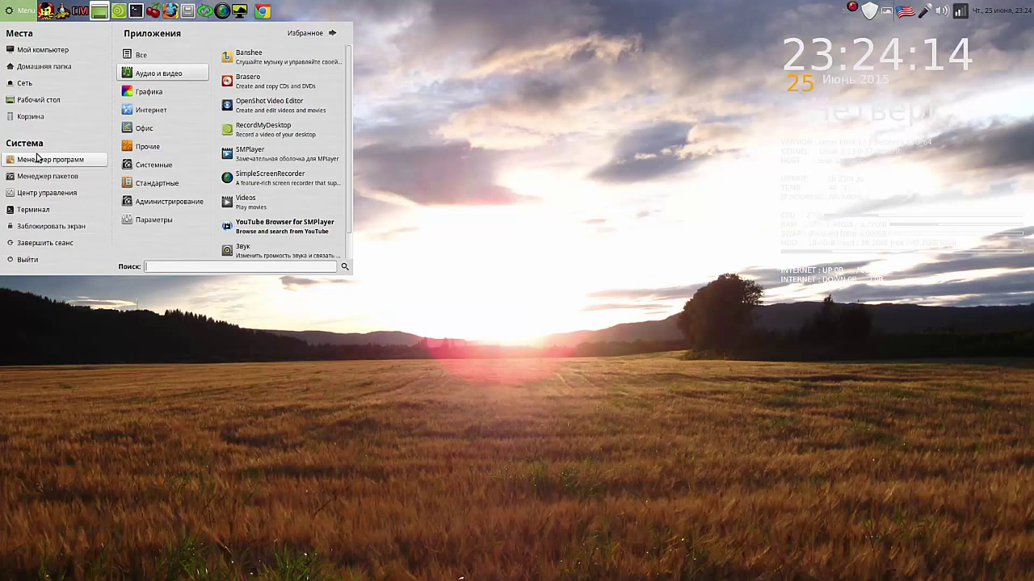
# Step: Open Менеджер программ, authenticating with the administrator password
pyautogui.click(40, 159)
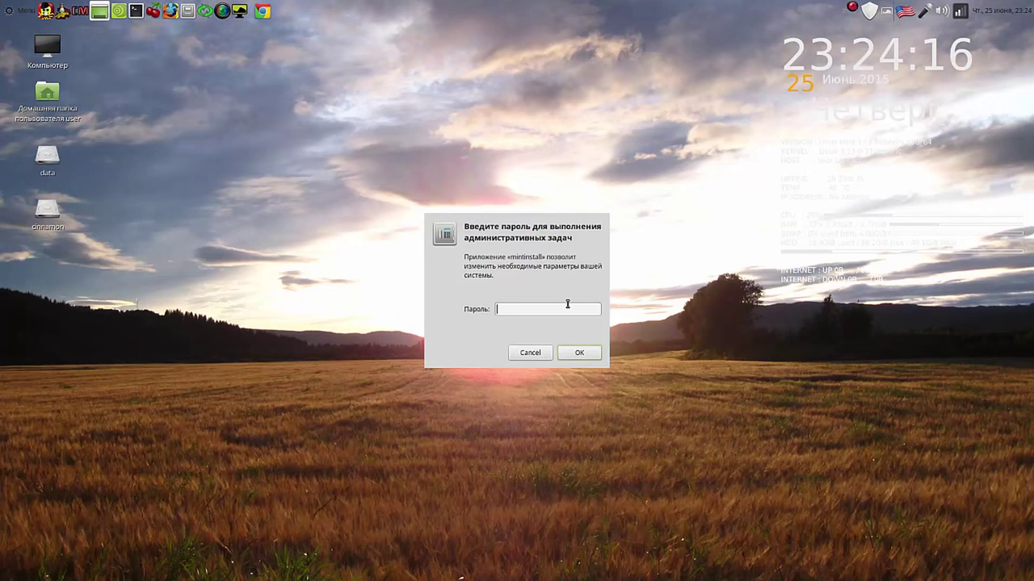
pyautogui.write('*')
pyautogui.press('Return')
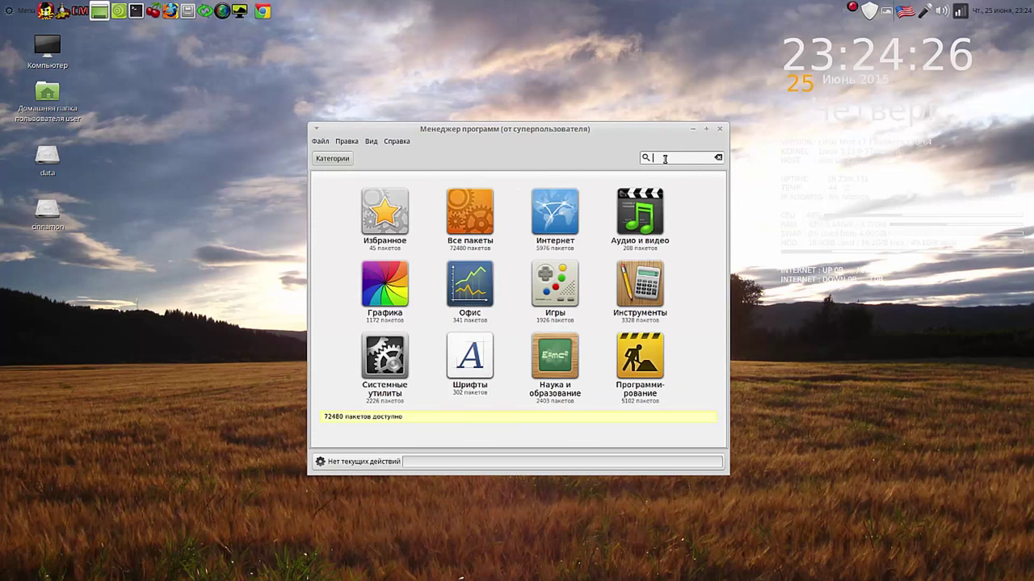
# Step: Search for 'frei0r', install the frei0r-plugins package, and put the Software Manager away
pyautogui.rightClick(664, 159)
pyautogui.click(699, 194)
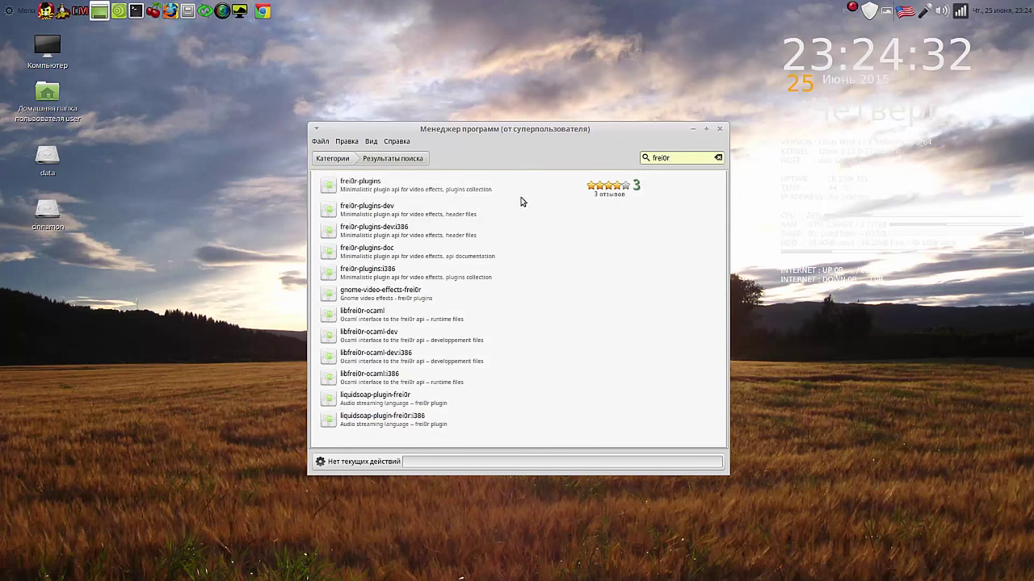
pyautogui.click(330, 187)
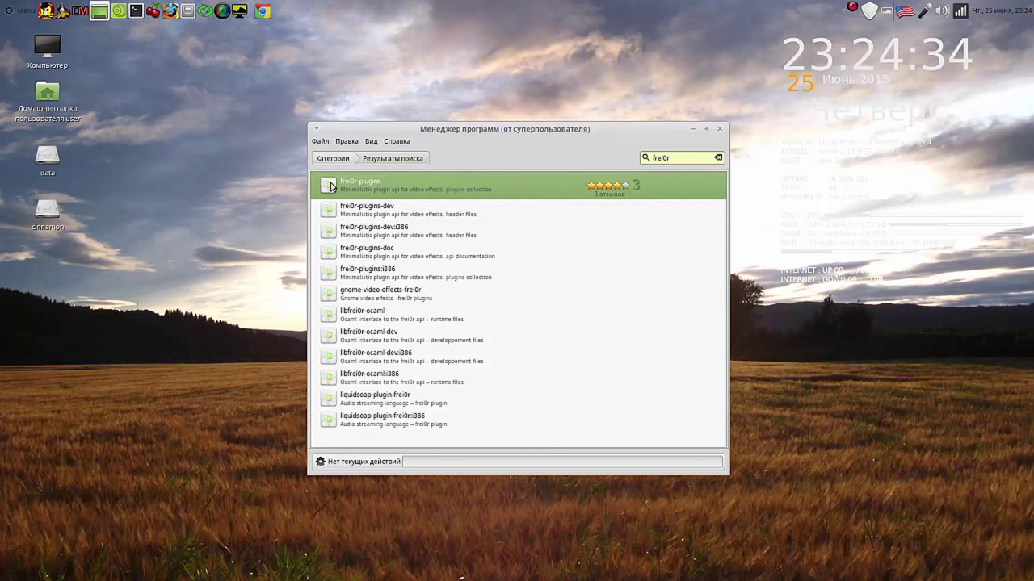
pyautogui.doubleClick(331, 187)
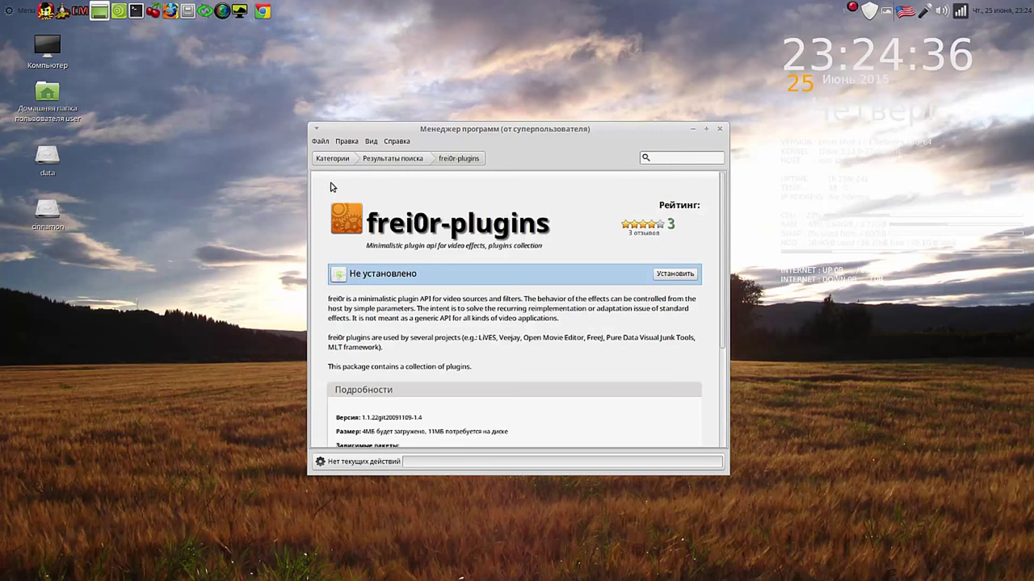
pyautogui.click(677, 274)
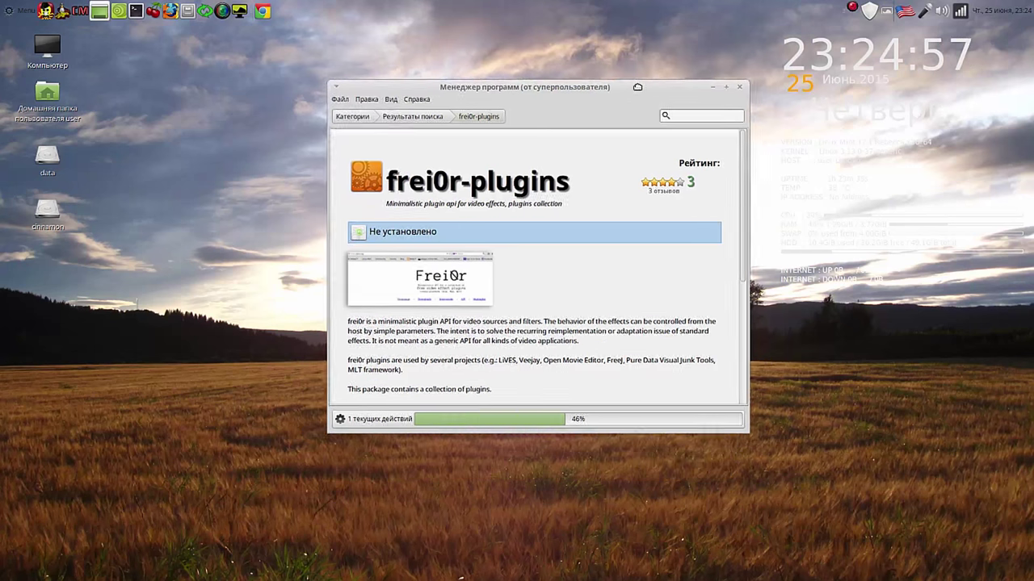
pyautogui.moveTo(638, 39); pyautogui.dragTo(658, 36)
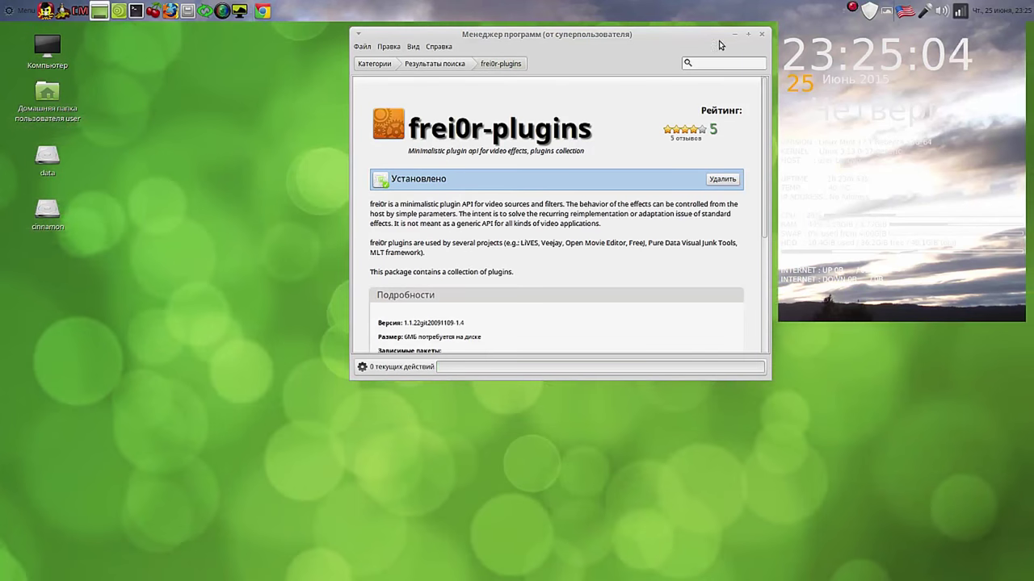
pyautogui.click(734, 36)
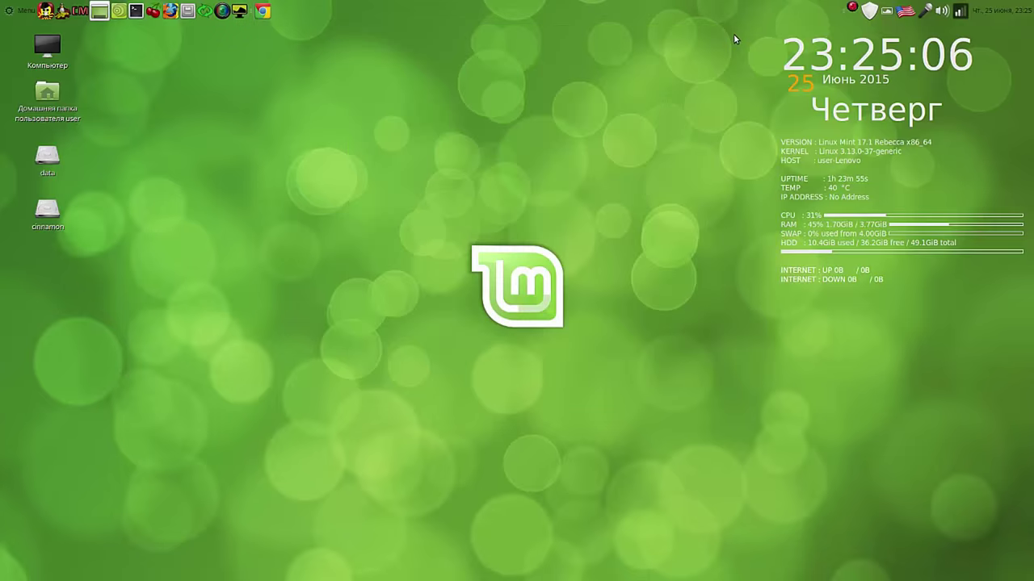
# Step: Launch OpenShot Video Editor, then move its window to the upper left and enlarge it
pyautogui.click(20, 11)
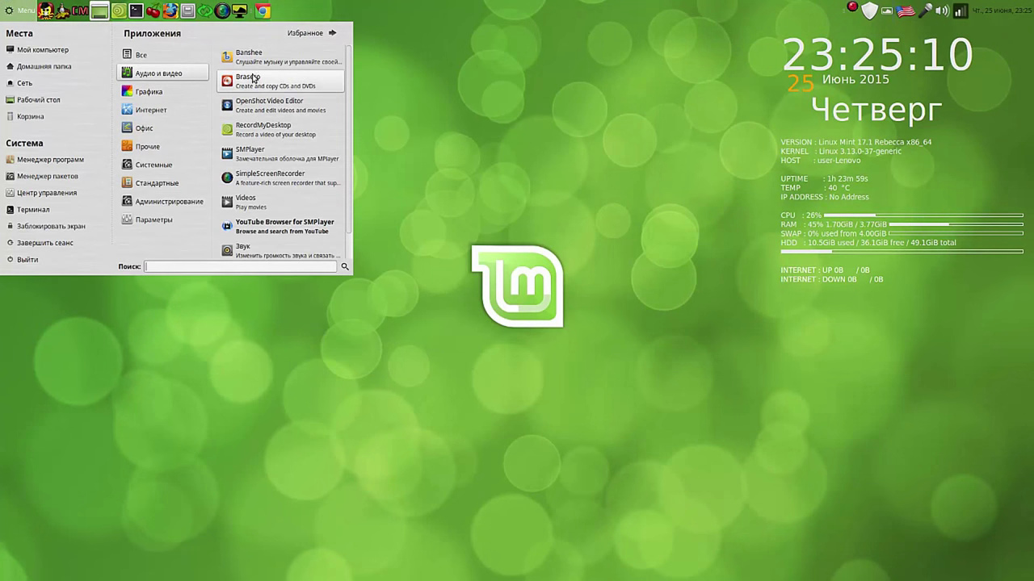
pyautogui.click(286, 106)
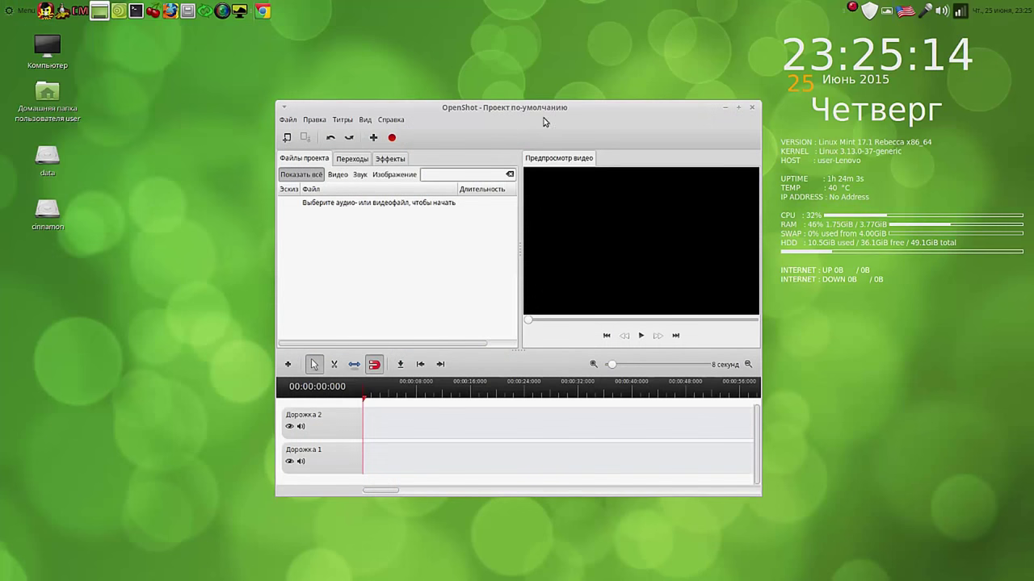
pyautogui.moveTo(574, 109); pyautogui.dragTo(417, 47)
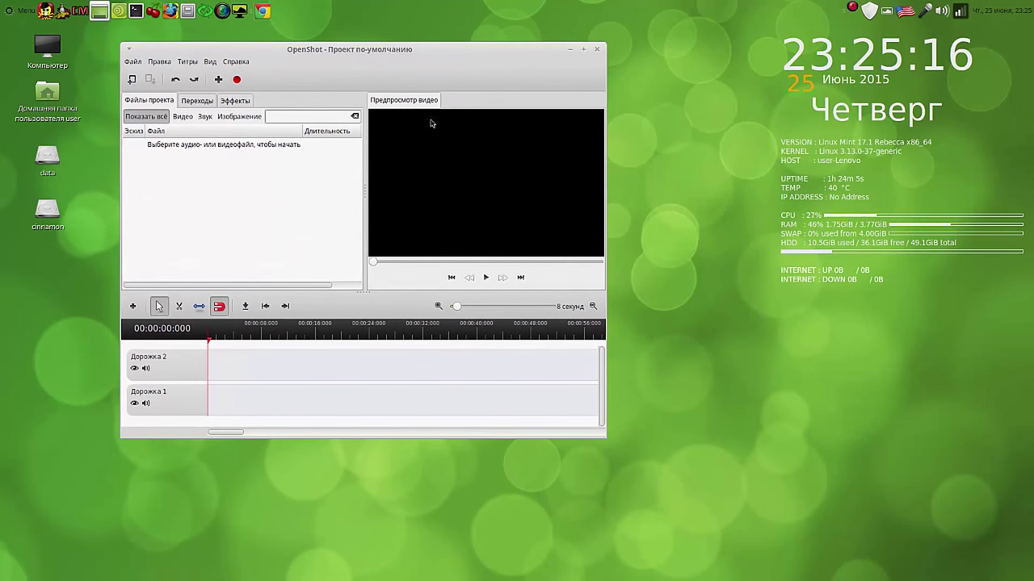
pyautogui.moveTo(606, 443); pyautogui.dragTo(729, 457)
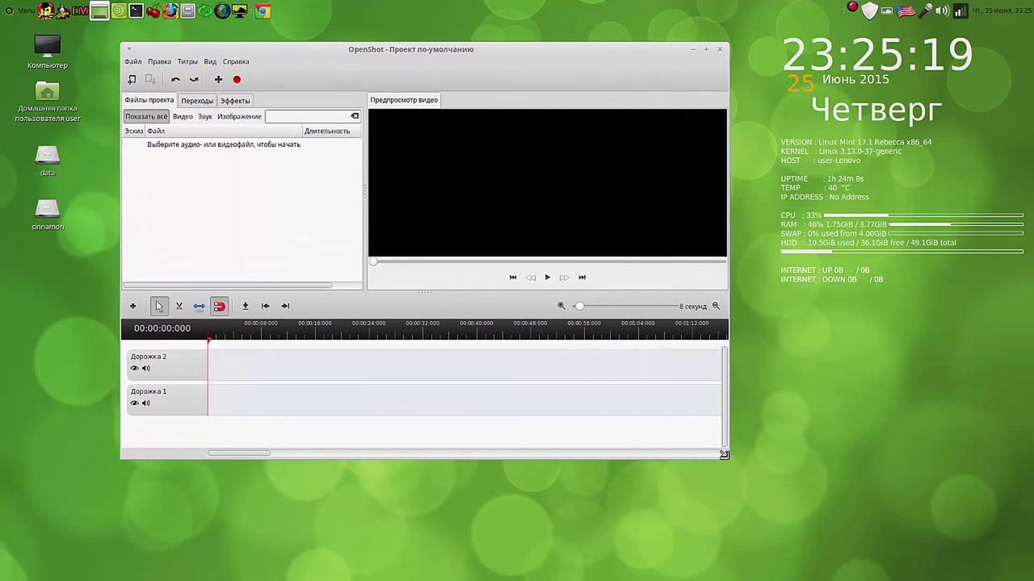
pyautogui.click(218, 79)
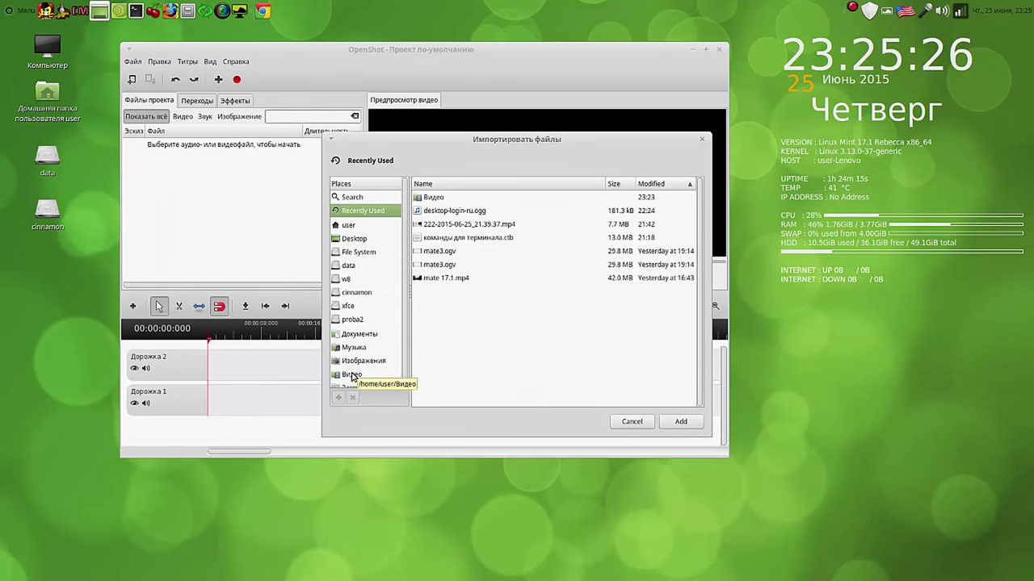
pyautogui.click(356, 376)
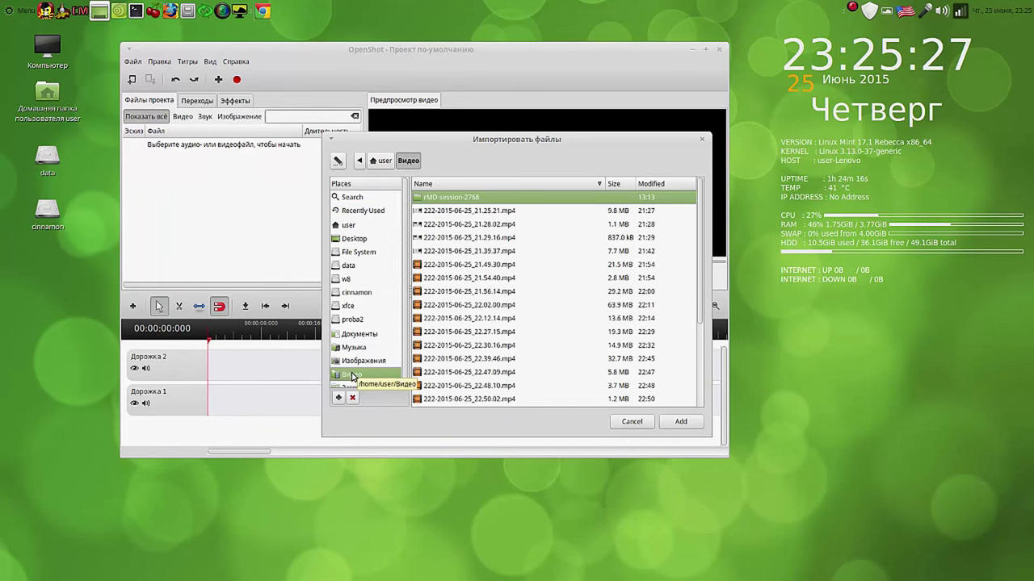
pyautogui.click(533, 211)
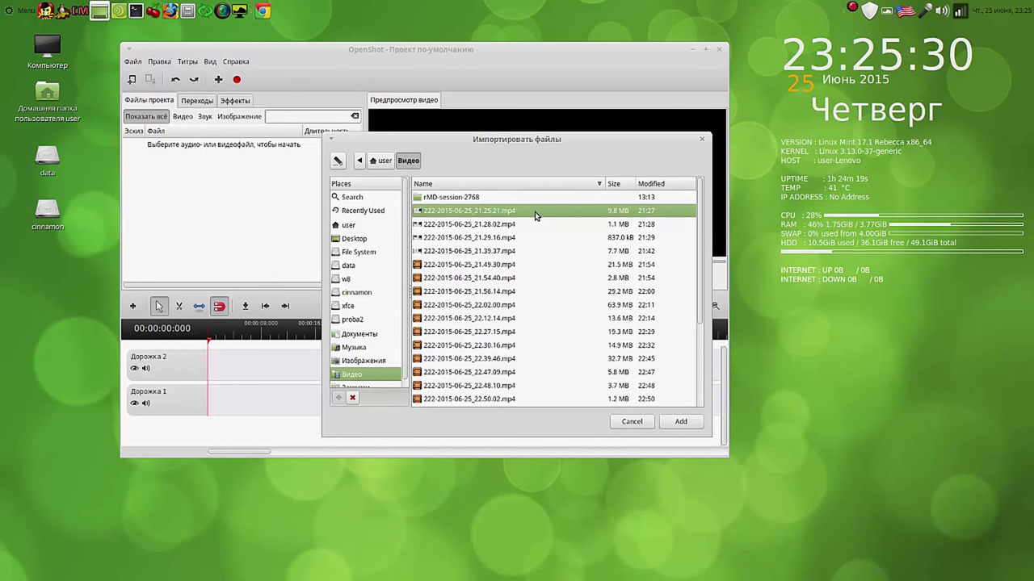
pyautogui.hotkey('shift', 'Down')
pyautogui.hotkey('shift', 'Down')
pyautogui.hotkey('shift', 'Down')
pyautogui.hotkey('shift', 'Down')
pyautogui.hotkey('shift', 'Down')
pyautogui.hotkey('shift', 'Down')
pyautogui.hotkey('shift', 'Down')
pyautogui.hotkey('shift', 'Down')
pyautogui.hotkey('shift', 'Down')
pyautogui.hotkey('shift', 'Down')
pyautogui.hotkey('shift', 'Down')
pyautogui.hotkey('shift', 'Down')
pyautogui.hotkey('shift', 'Down')
pyautogui.hotkey('shift', 'Down')
pyautogui.hotkey('shift', 'Down')
pyautogui.hotkey('shift', 'Down')
pyautogui.hotkey('shift', 'Down')
pyautogui.hotkey('shift', 'Down')
pyautogui.hotkey('shift', 'Down')
pyautogui.hotkey('shift', 'Down')
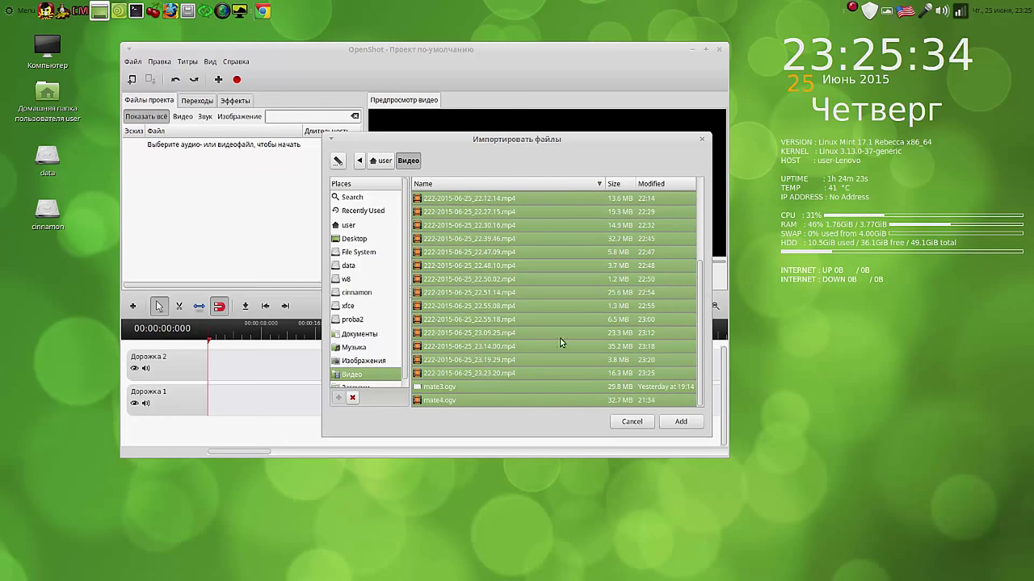
pyautogui.click(683, 423)
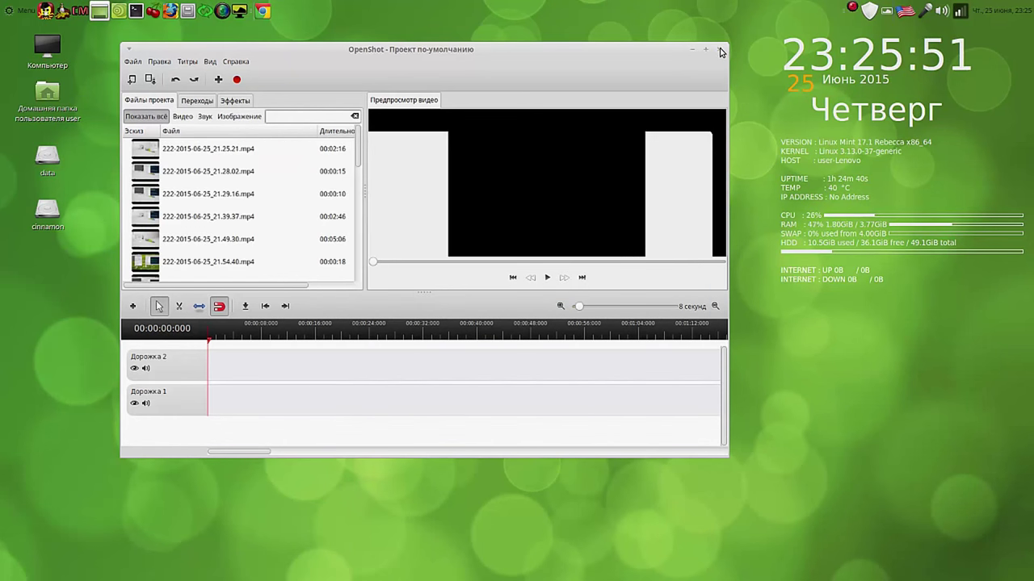
pyautogui.click(719, 50)
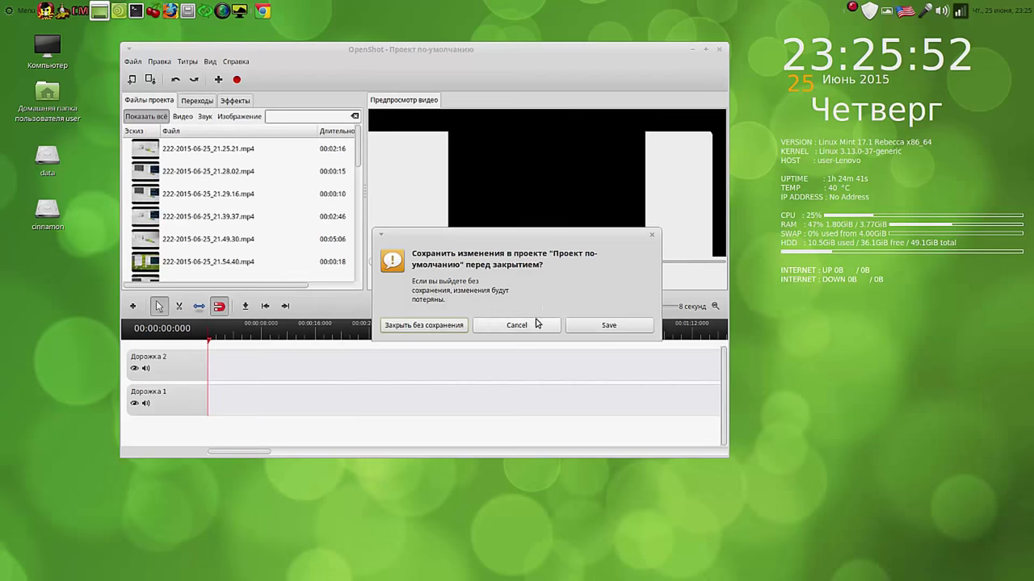
pyautogui.click(452, 326)
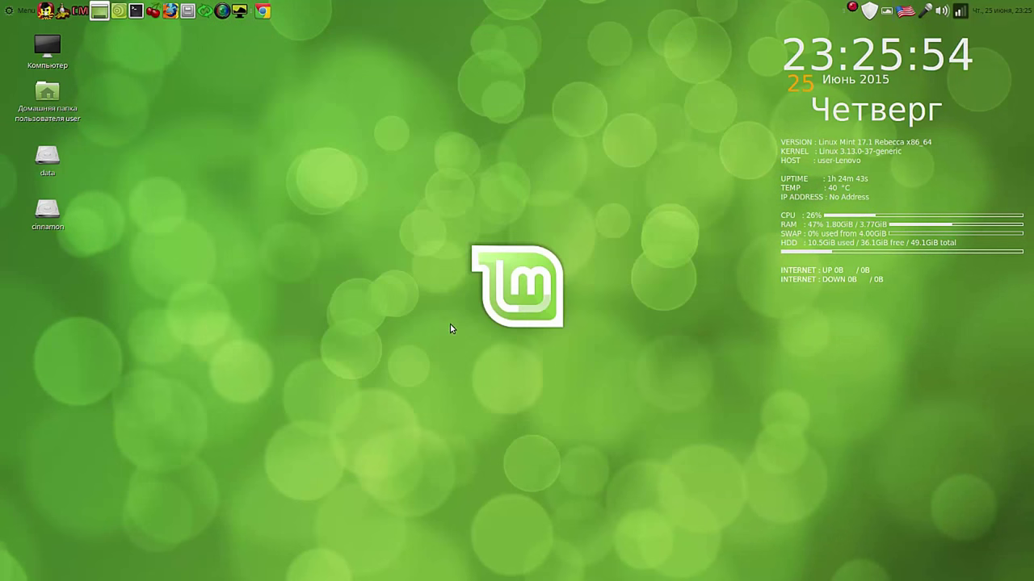
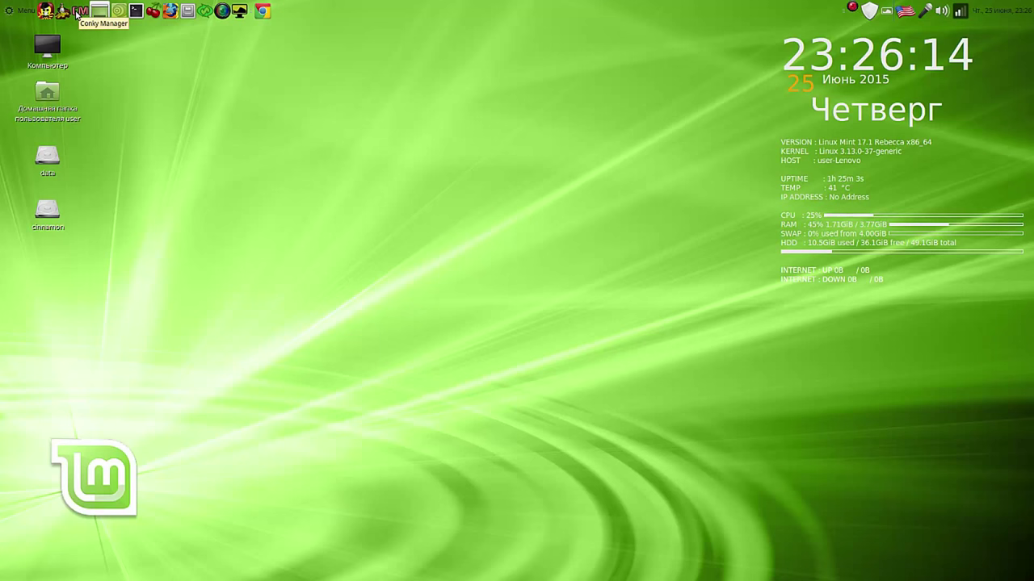
# Step: In Conky Manager, swap the conky_short widget for the conky_long widget
pyautogui.click(78, 12)
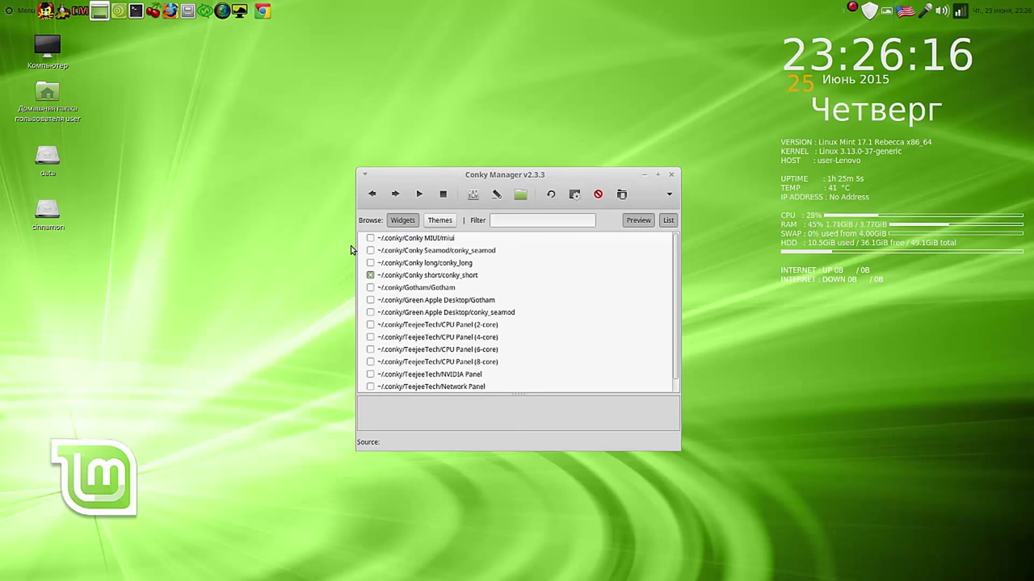
pyautogui.click(370, 275)
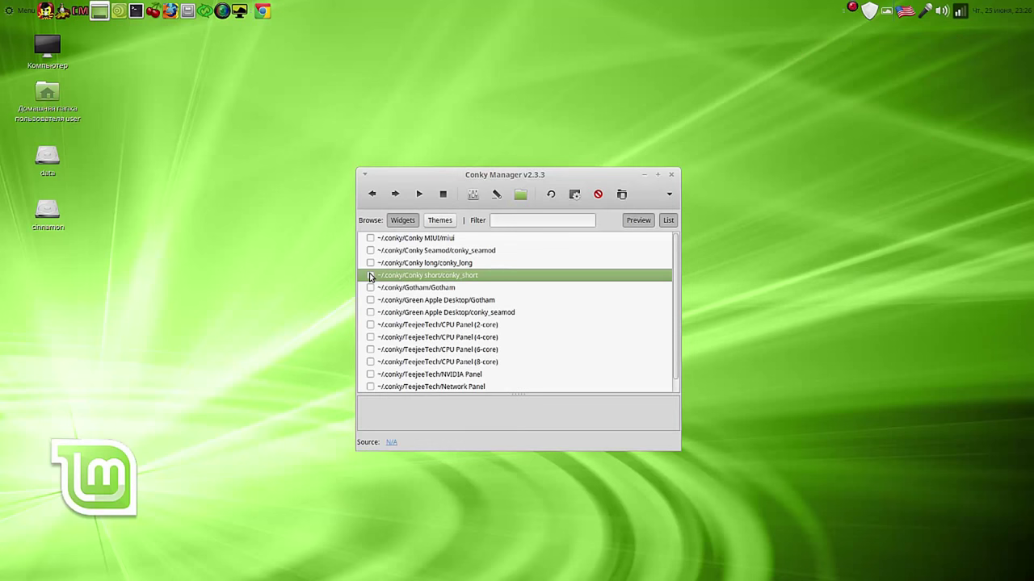
pyautogui.click(370, 263)
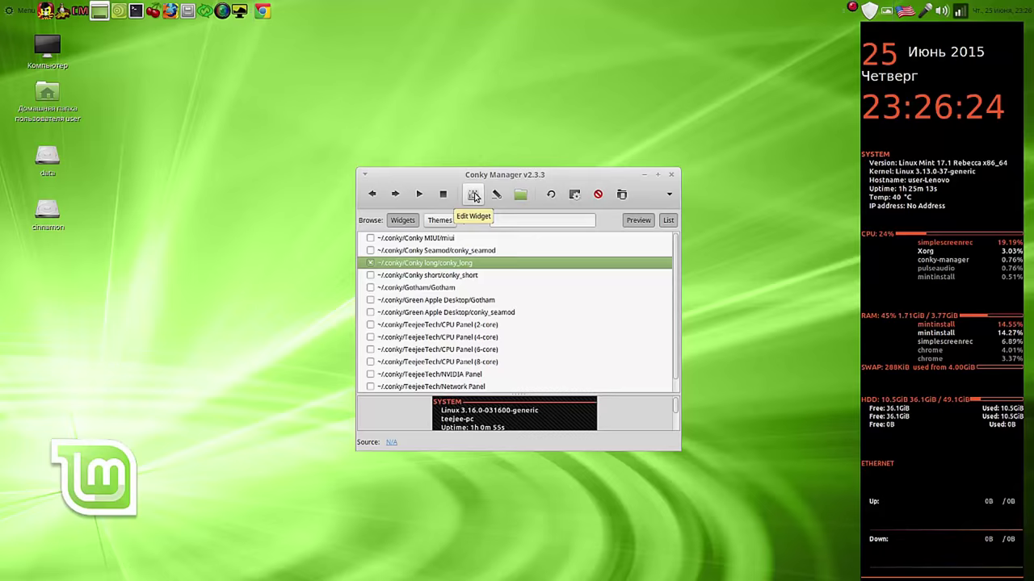
# Step: Set the long widget's transparency to Pseudo-Transparent, apply it, and close Conky Manager
pyautogui.click(474, 197)
pyautogui.click(489, 219)
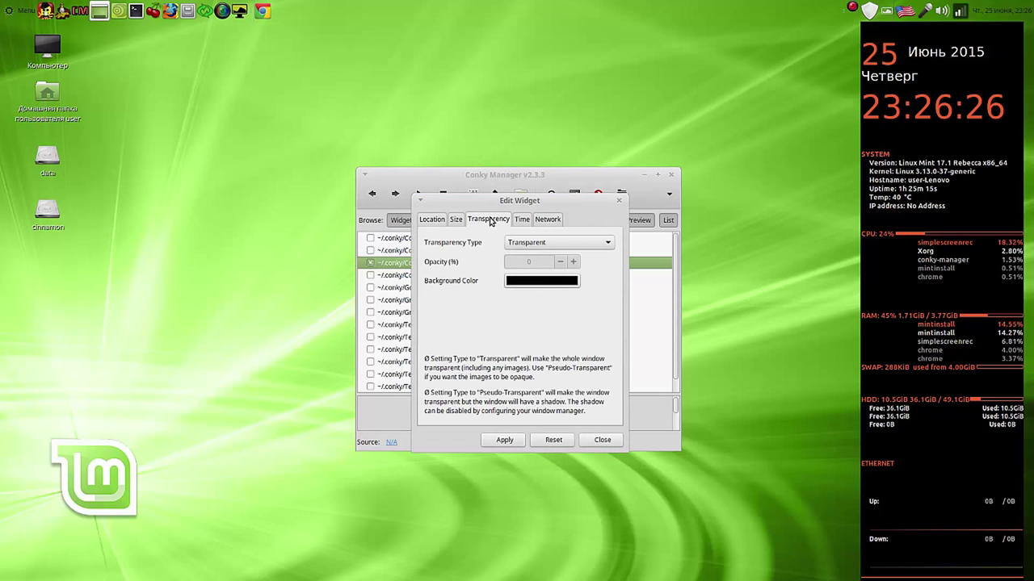
pyautogui.click(607, 243)
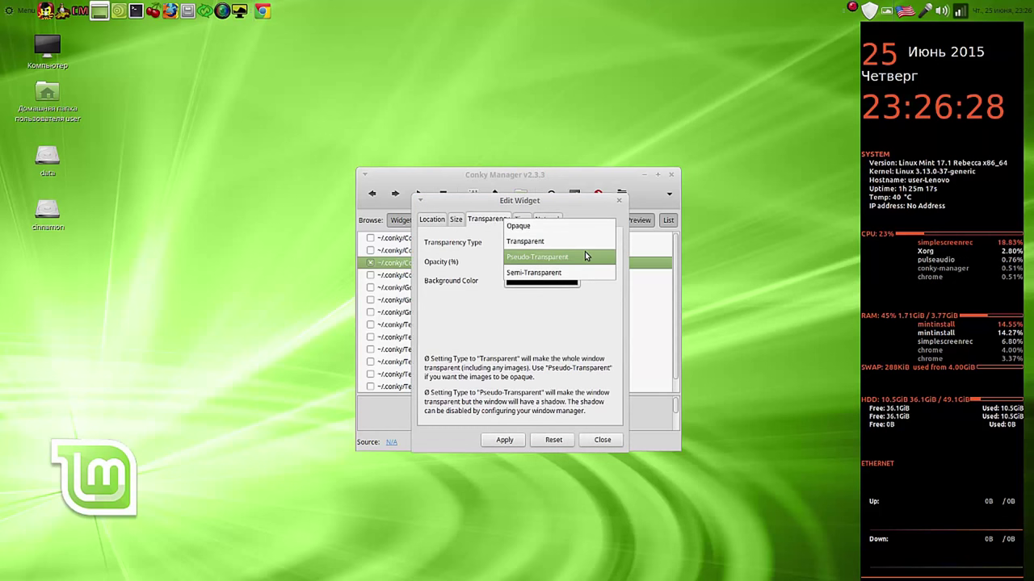
pyautogui.click(585, 255)
pyautogui.click(504, 440)
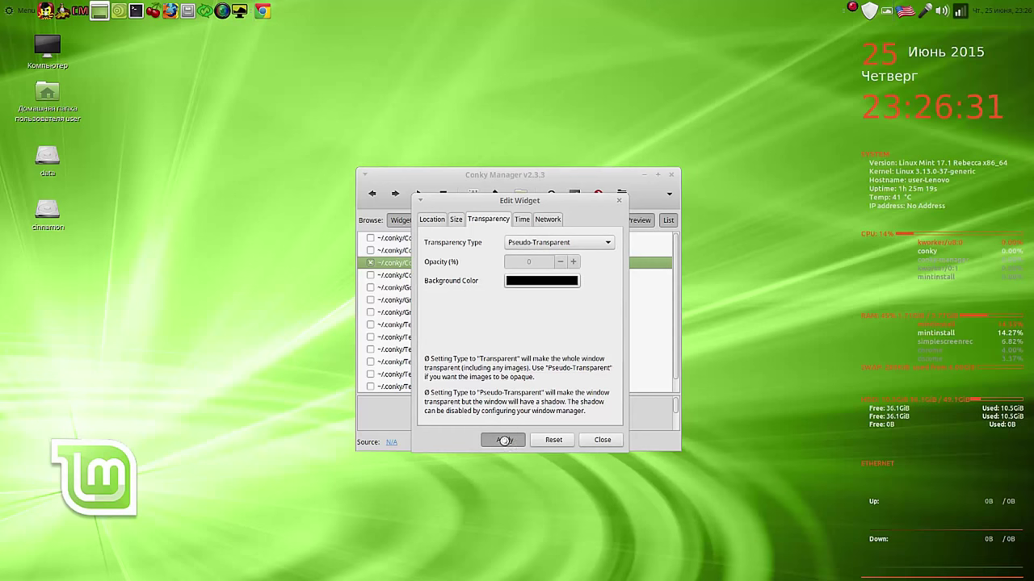
pyautogui.click(604, 441)
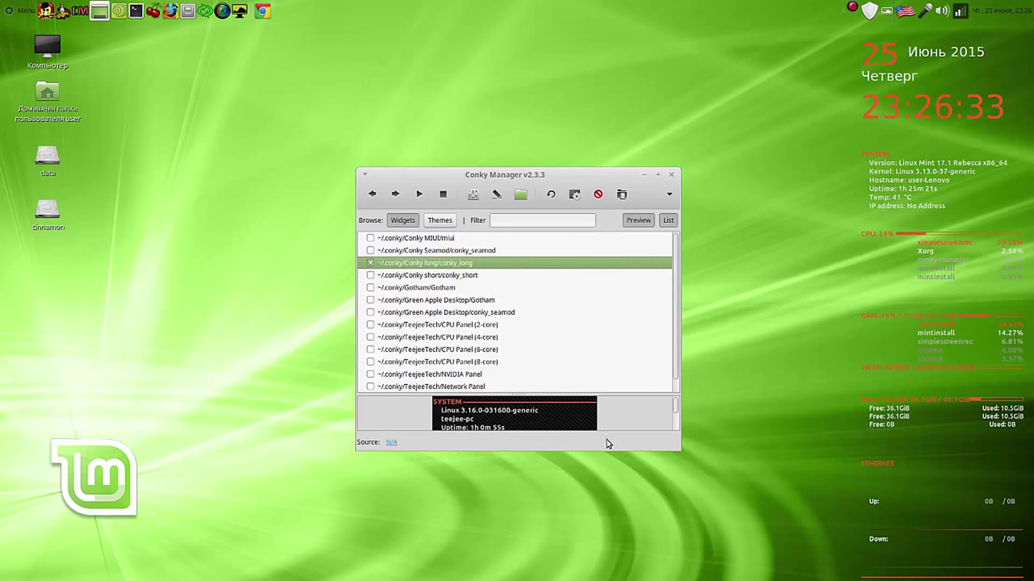
pyautogui.click(671, 177)
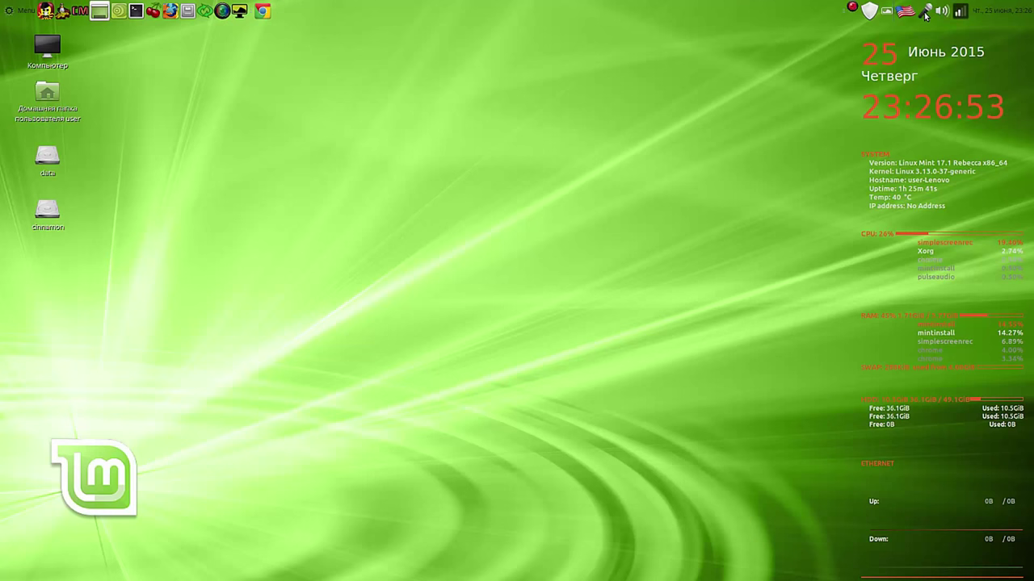
pyautogui.moveTo(926, 16)
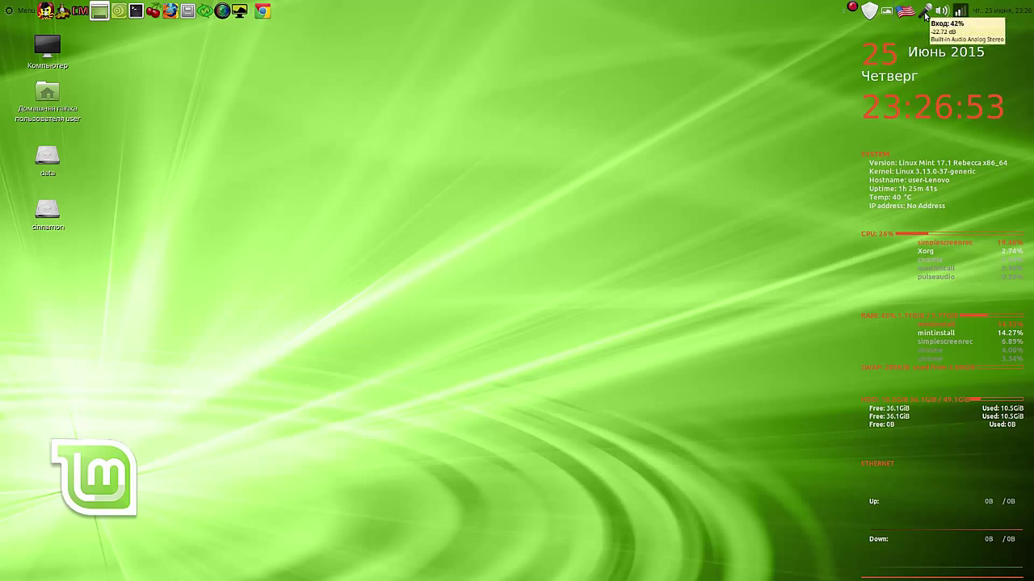
pyautogui.click(264, 11)
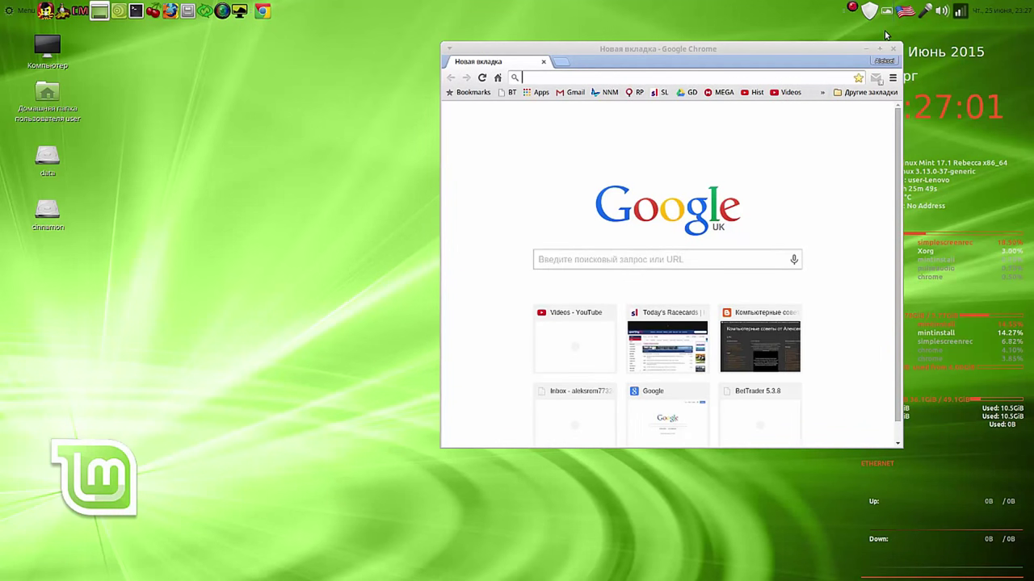
pyautogui.hotkey('alt', 'shift')
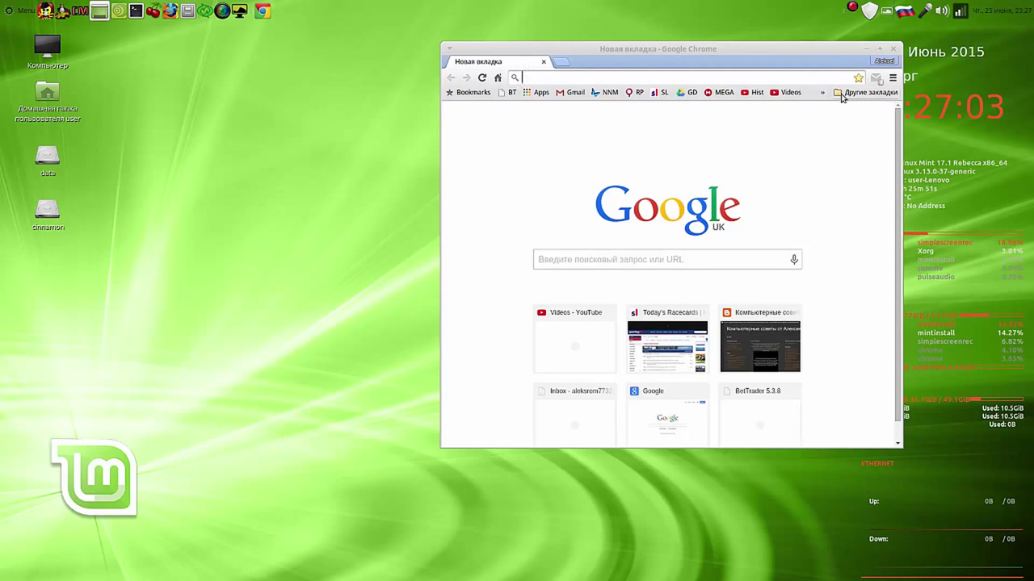
pyautogui.hotkey('alt', 'shift')
pyautogui.moveTo(805, 54); pyautogui.dragTo(611, 43)
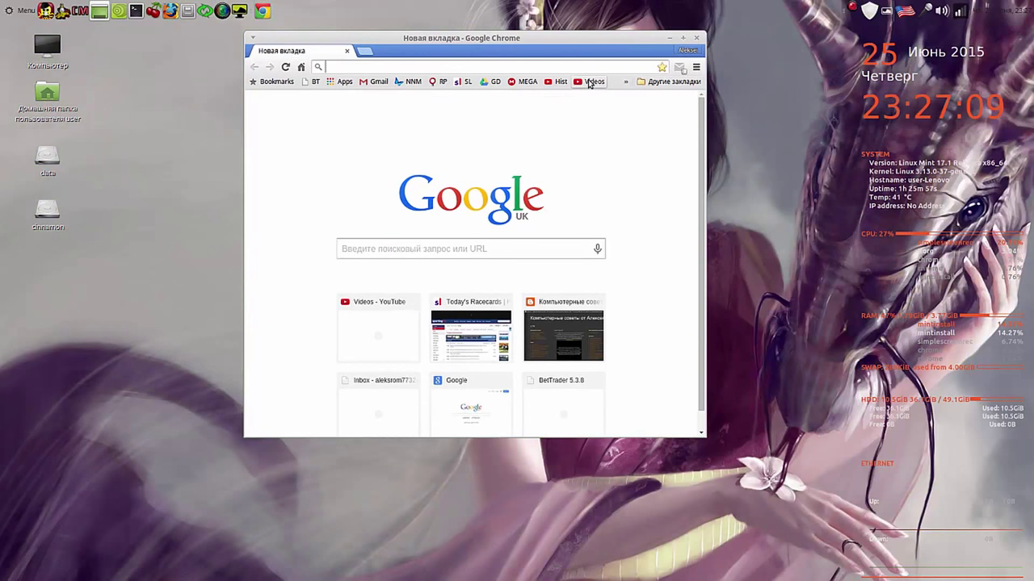
pyautogui.click(588, 84)
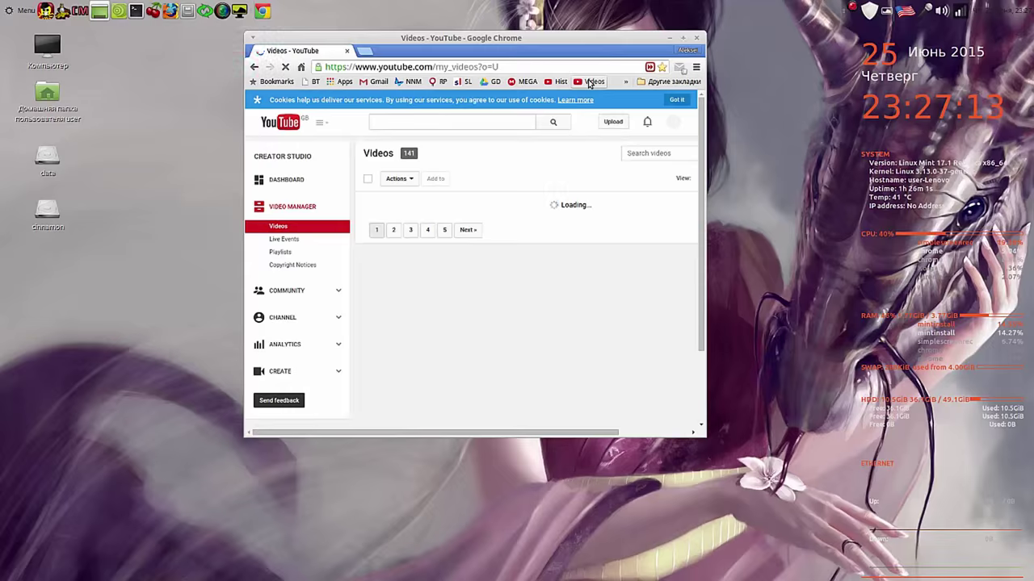
pyautogui.click(676, 100)
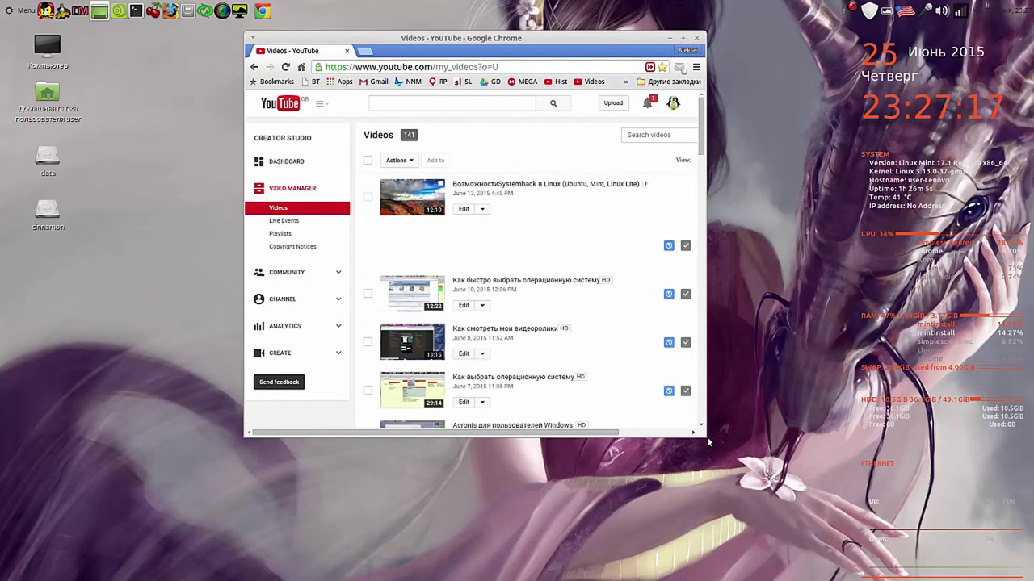
pyautogui.moveTo(701, 432); pyautogui.dragTo(830, 451)
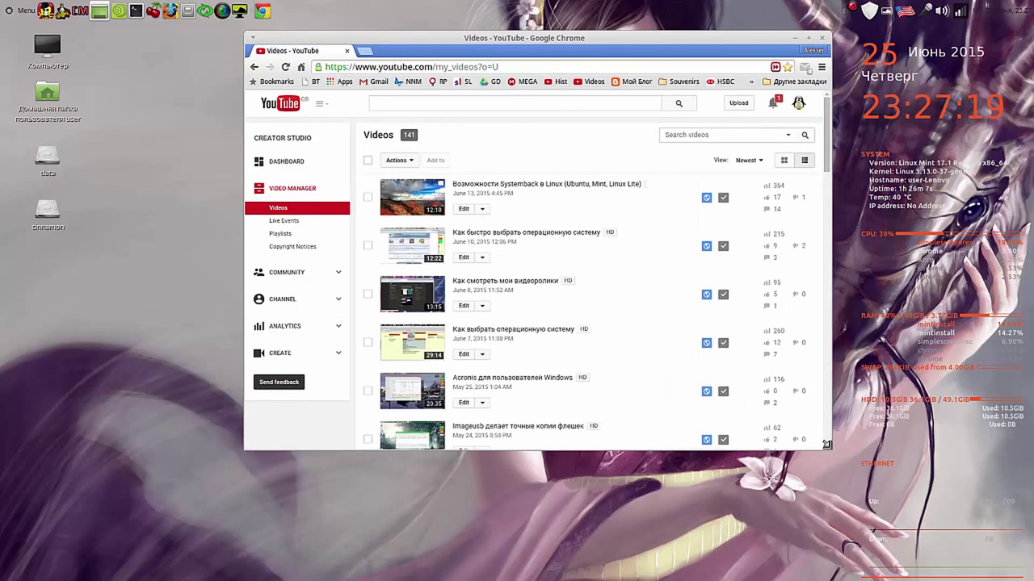
pyautogui.click(824, 40)
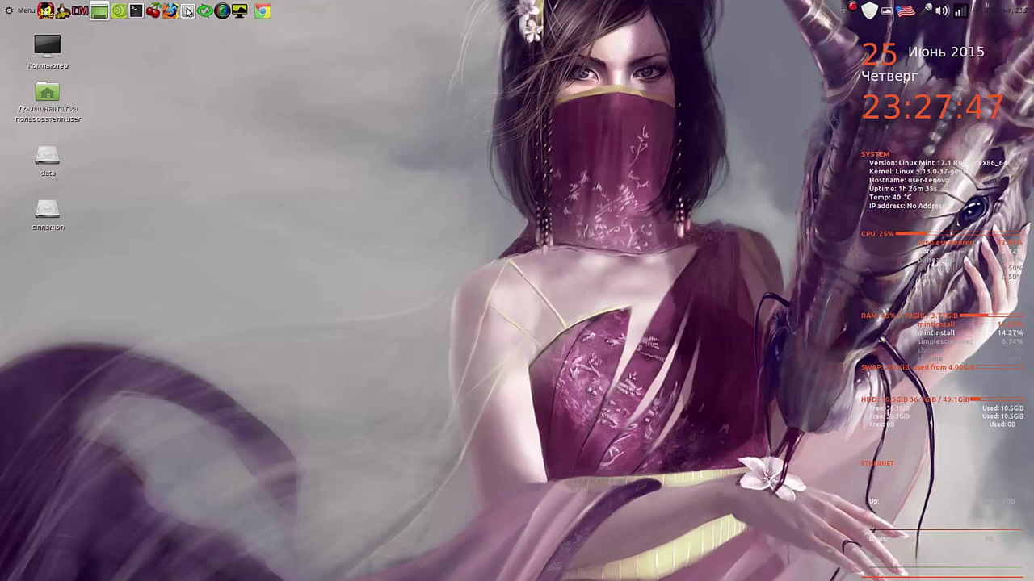
# Step: Remove RecordMyDesktop and one other launcher from the top panel, then open the Menu
pyautogui.rightClick(171, 11)
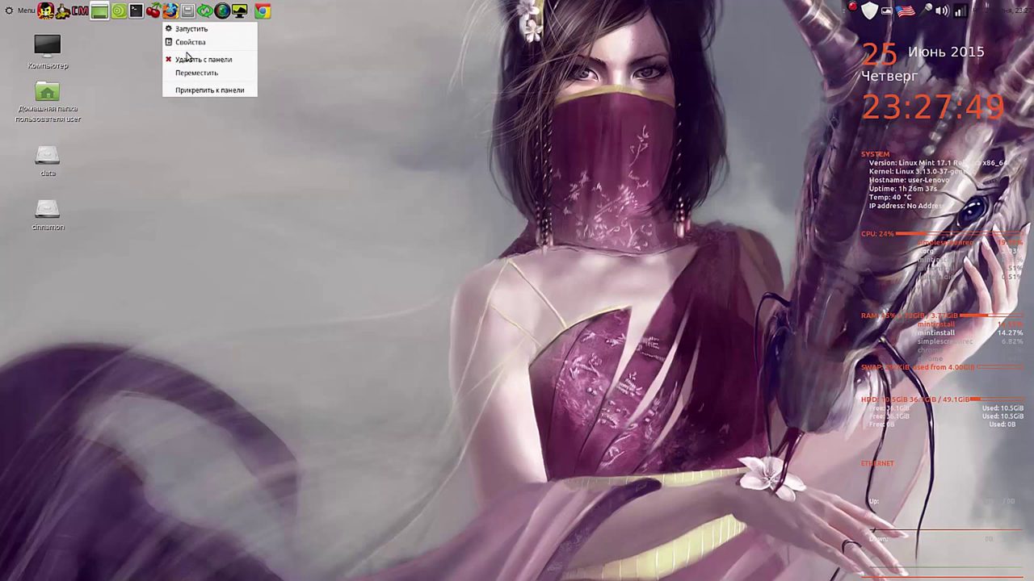
pyautogui.click(187, 60)
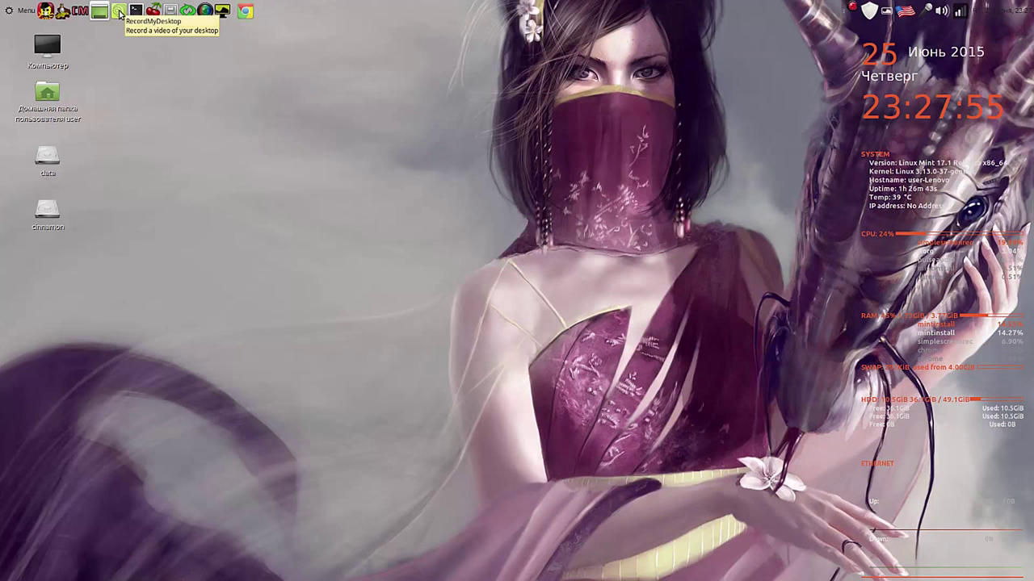
pyautogui.rightClick(118, 15)
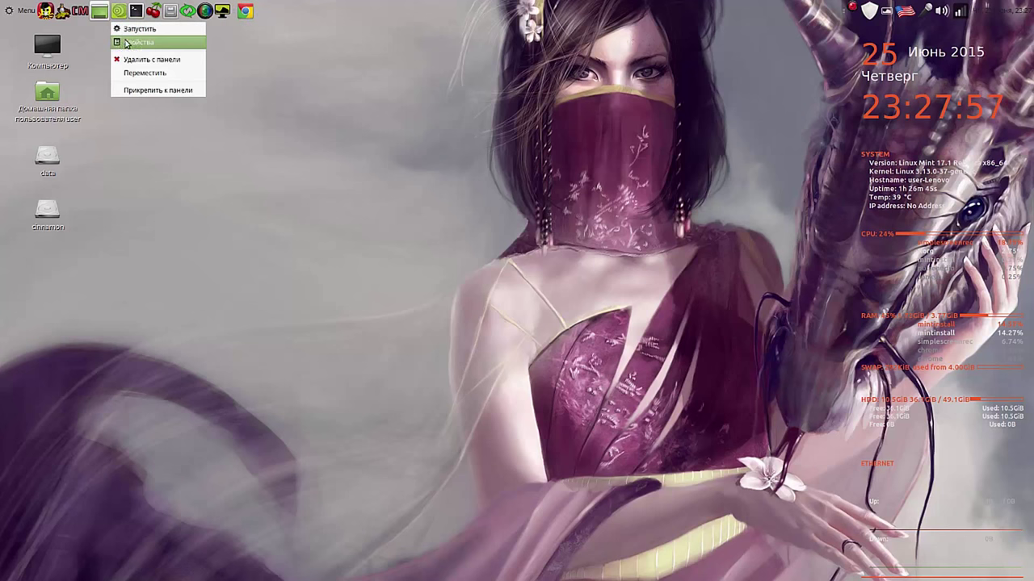
pyautogui.click(134, 60)
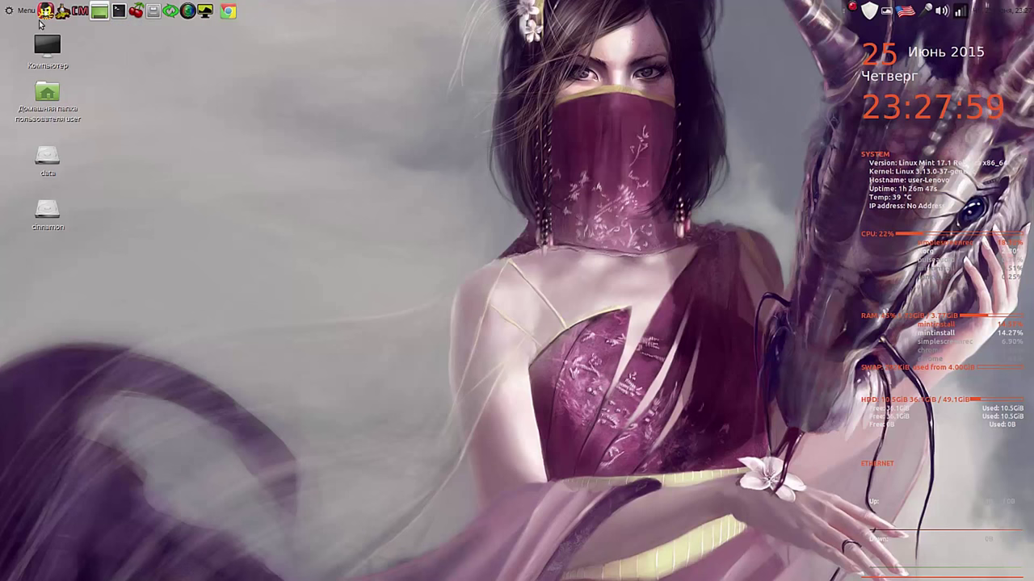
pyautogui.click(21, 11)
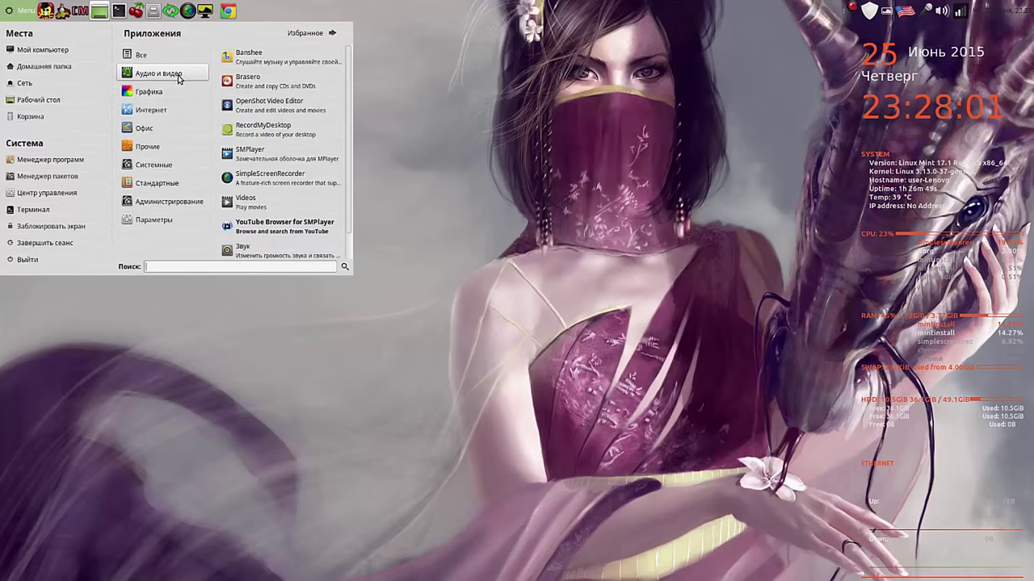
# Step: Add SimpleScreenRecorder, Synaptic package manager and Менеджер программ launchers to the panel
pyautogui.rightClick(278, 174)
pyautogui.click(307, 195)
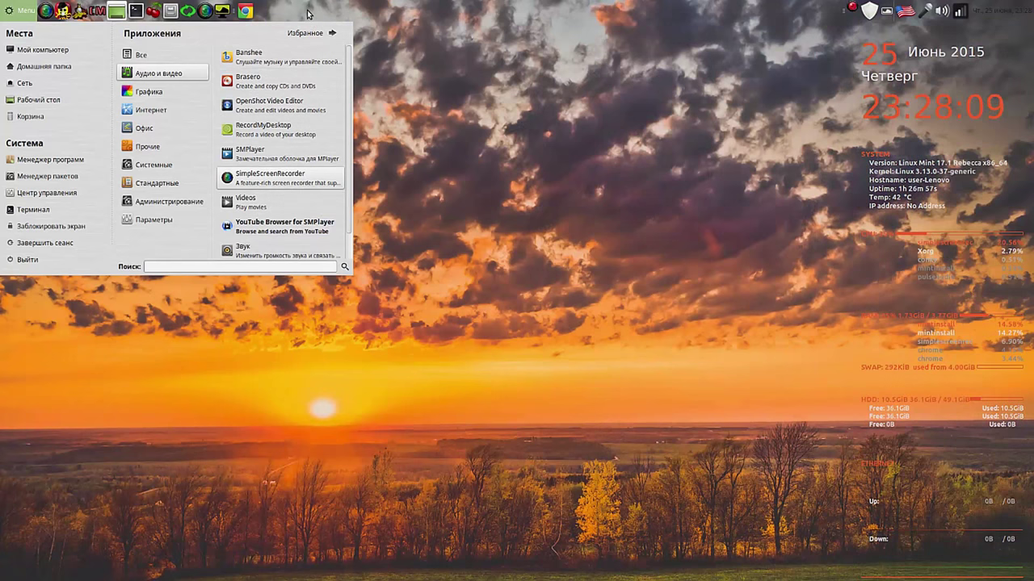
pyautogui.moveTo(182, 56)
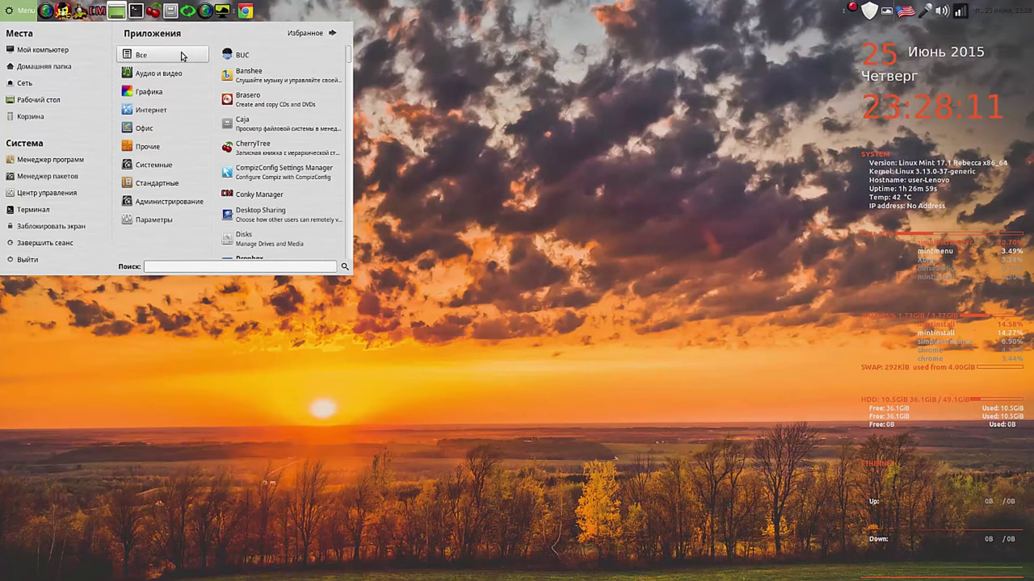
pyautogui.scroll(-10, 287, 145)
pyautogui.rightClick(292, 148)
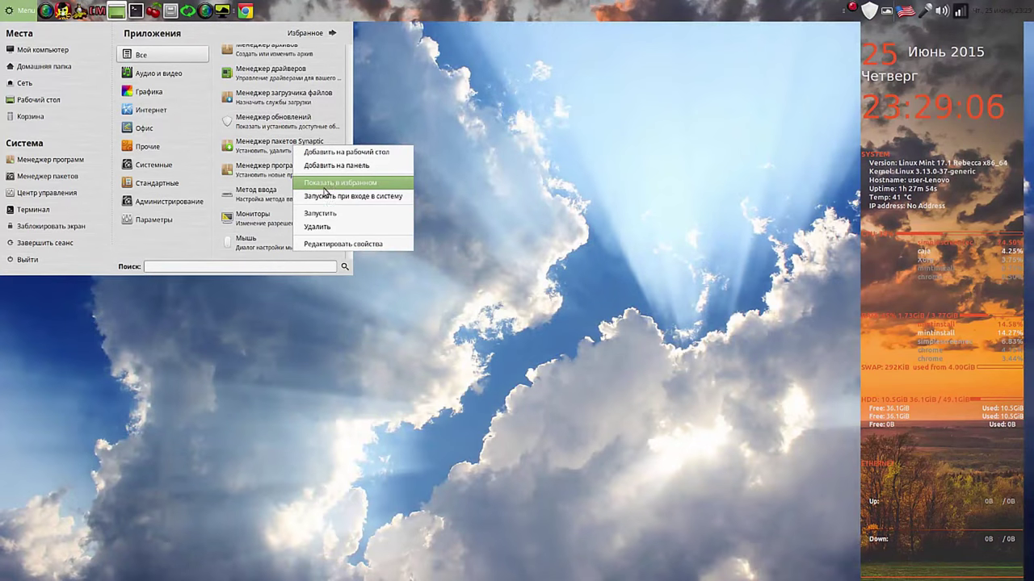
pyautogui.click(340, 167)
pyautogui.rightClick(284, 173)
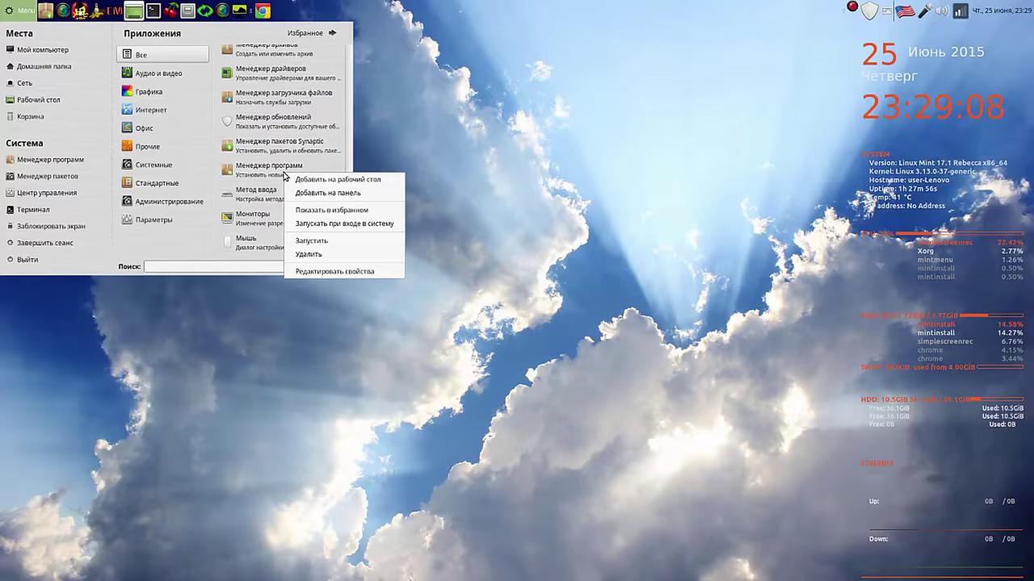
pyautogui.click(318, 194)
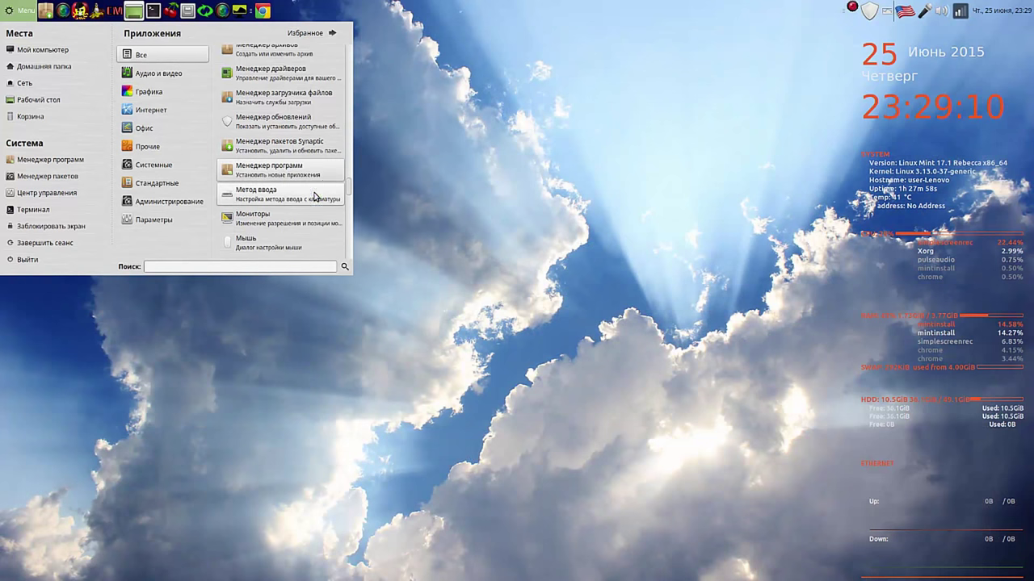
pyautogui.moveTo(348, 191); pyautogui.dragTo(347, 200)
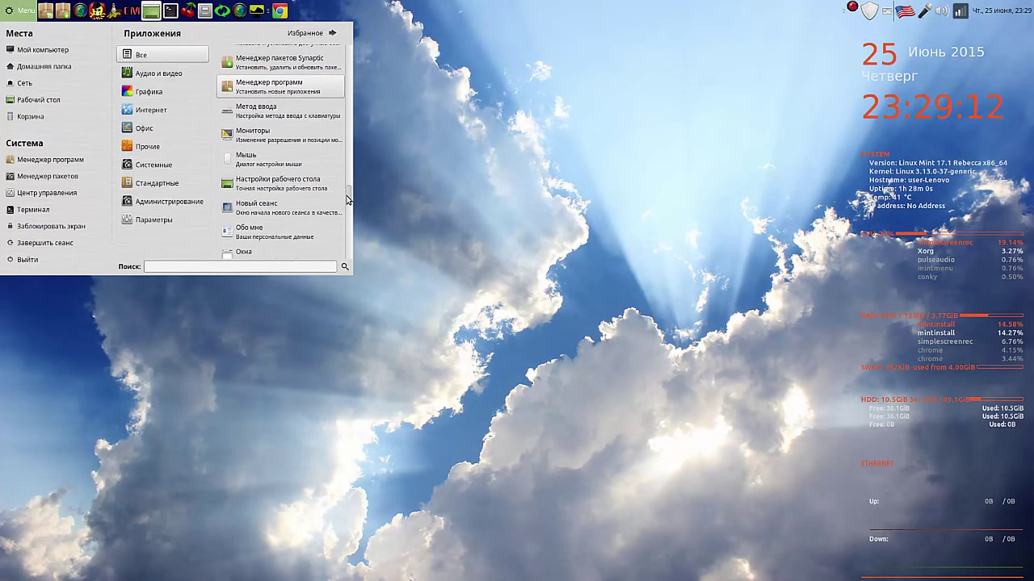
# Step: Add the screenshot tool and Системный монитор to the panel, then close the menu
pyautogui.scroll(-3, 323, 178)
pyautogui.rightClick(298, 156)
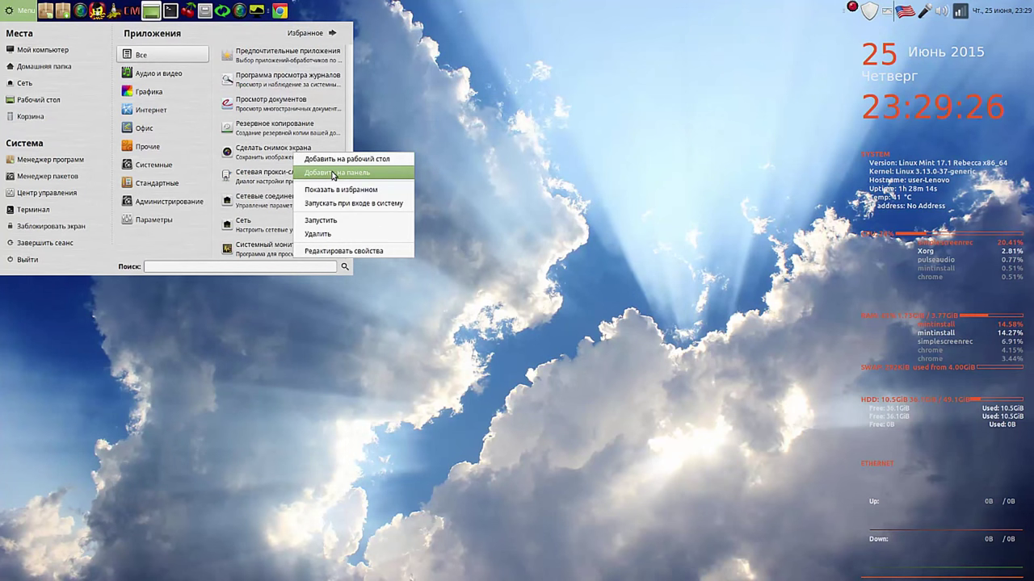
pyautogui.click(334, 174)
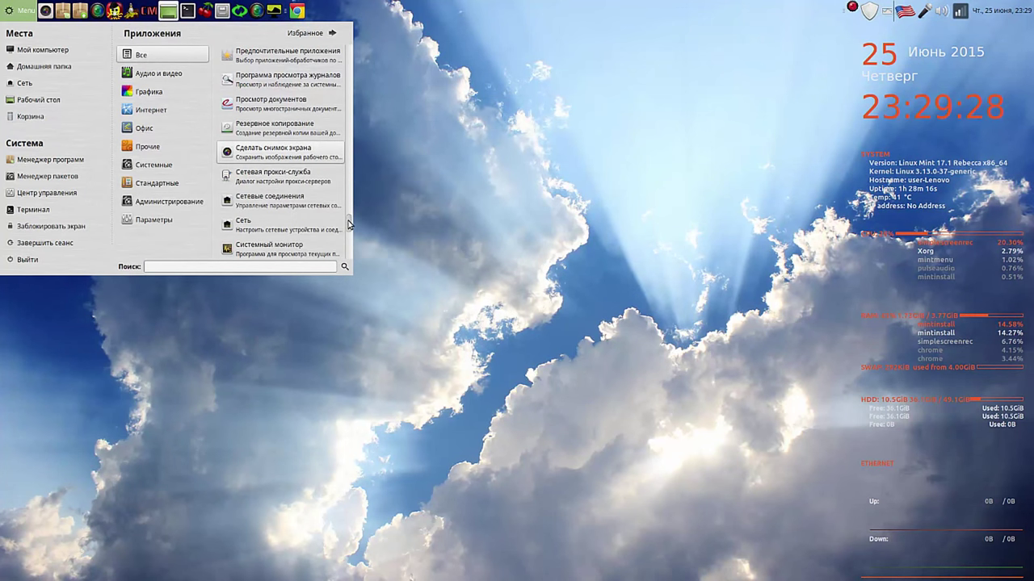
pyautogui.scroll(-3, 350, 223)
pyautogui.rightClick(286, 157)
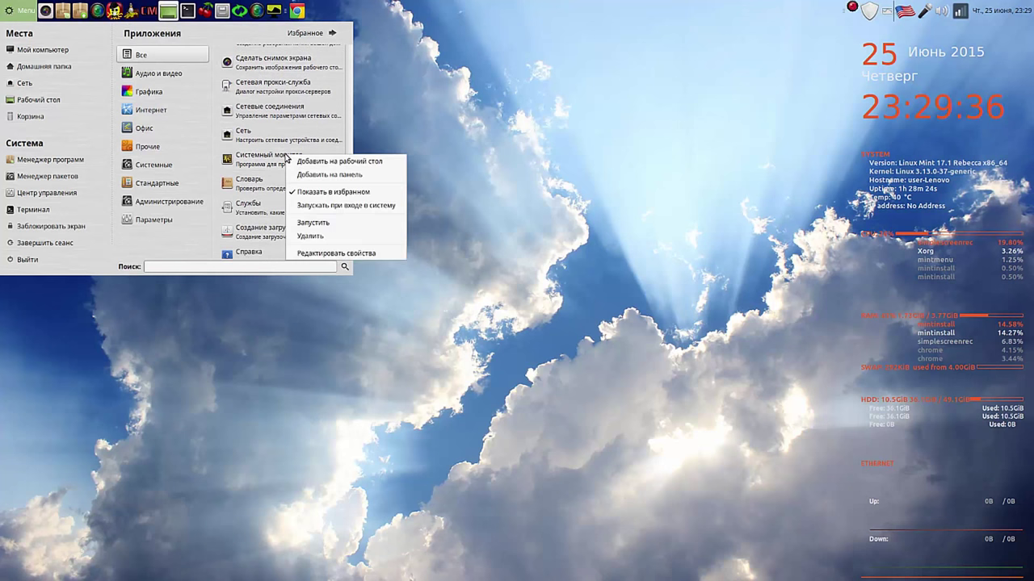
pyautogui.click(303, 174)
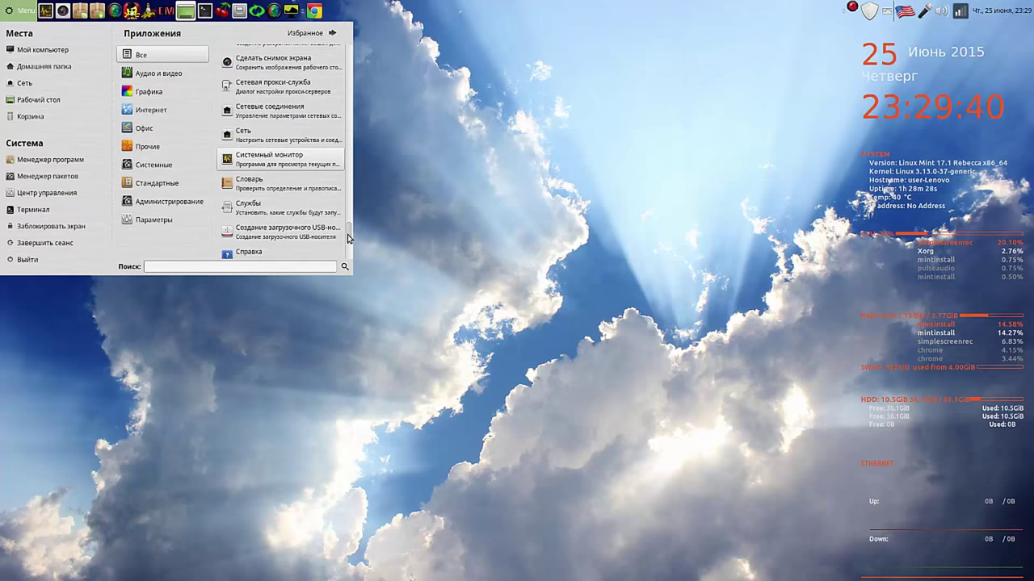
pyautogui.moveTo(350, 238); pyautogui.dragTo(350, 247)
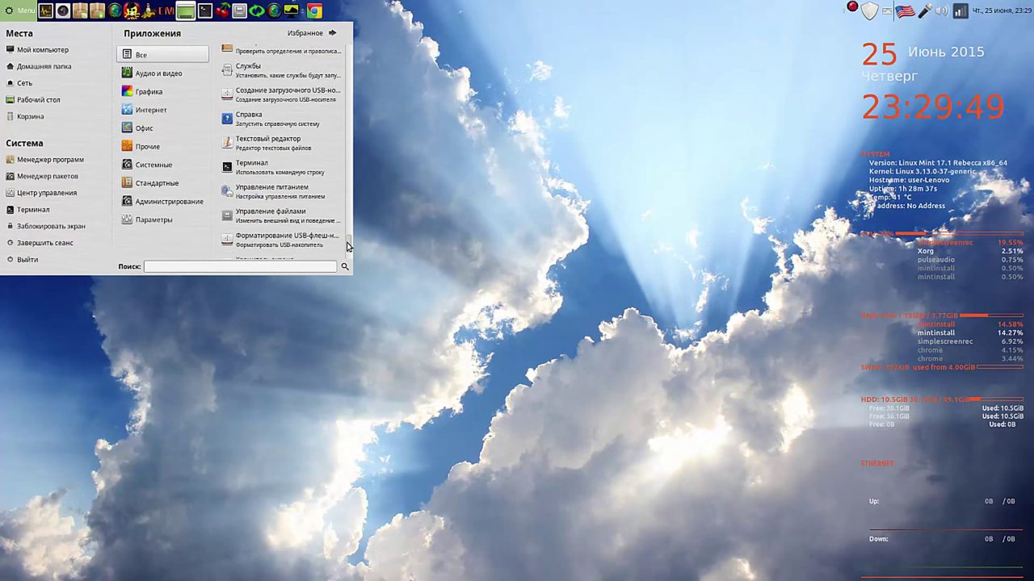
pyautogui.moveTo(349, 246); pyautogui.dragTo(348, 255)
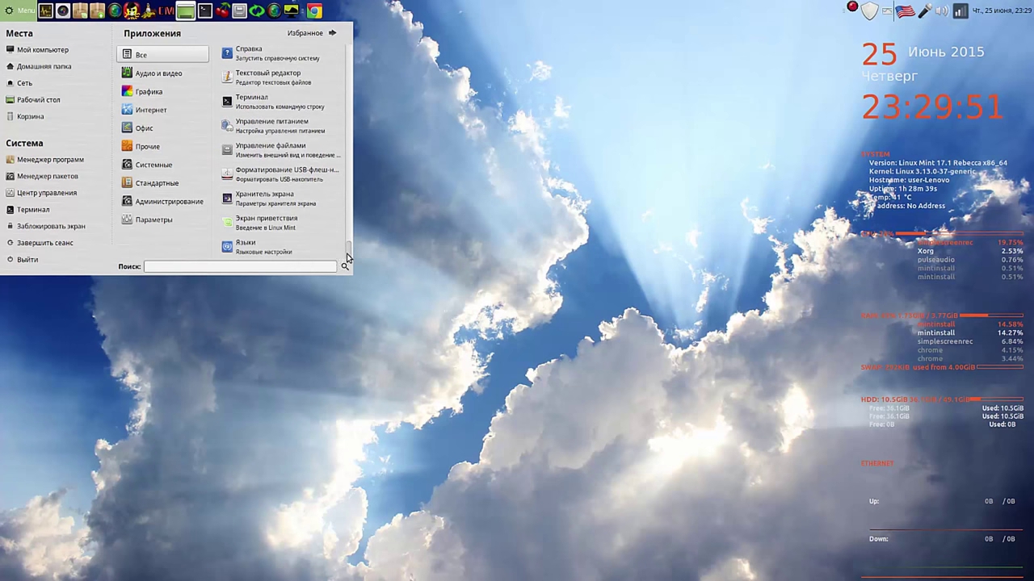
pyautogui.click(415, 146)
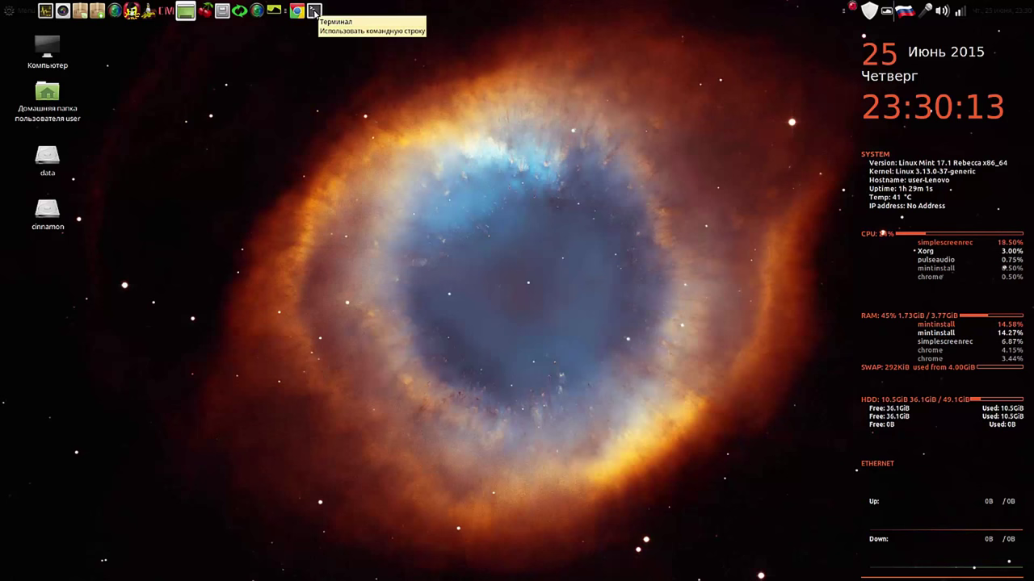
# Step: Move the terminal launcher leftward along the top panel
pyautogui.moveTo(314, 11); pyautogui.dragTo(44, 11)
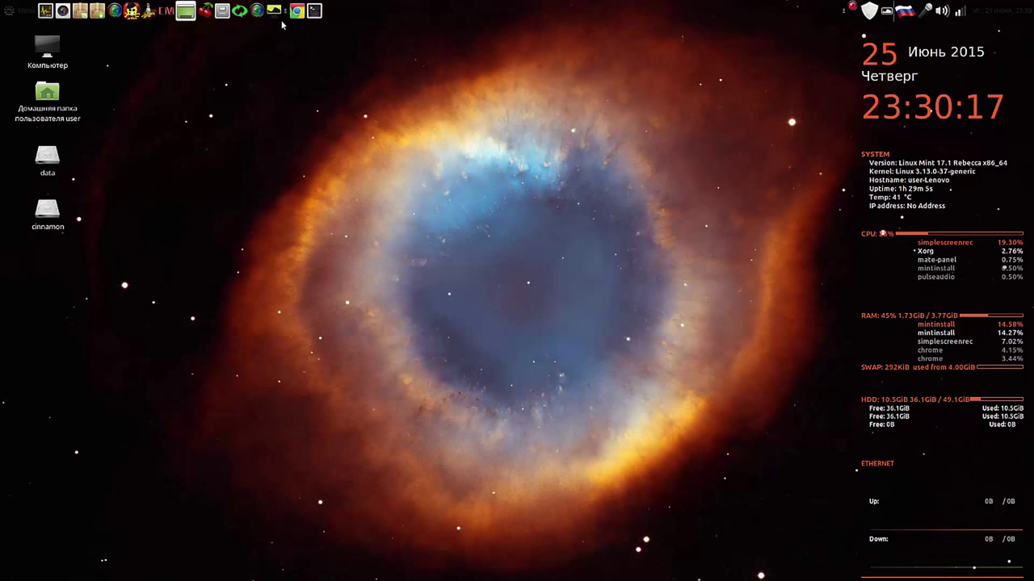
pyautogui.rightClick(314, 10)
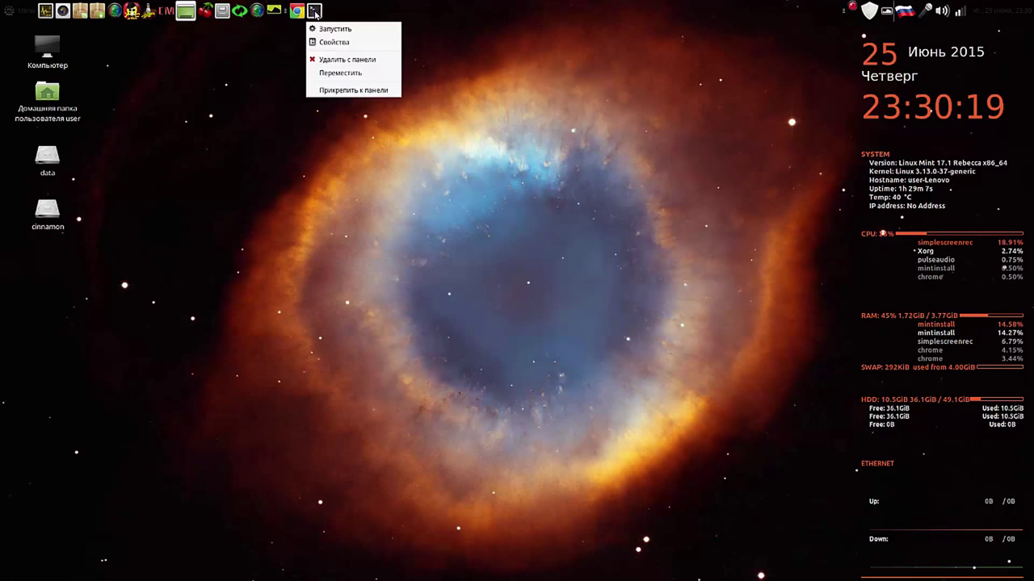
pyautogui.click(340, 72)
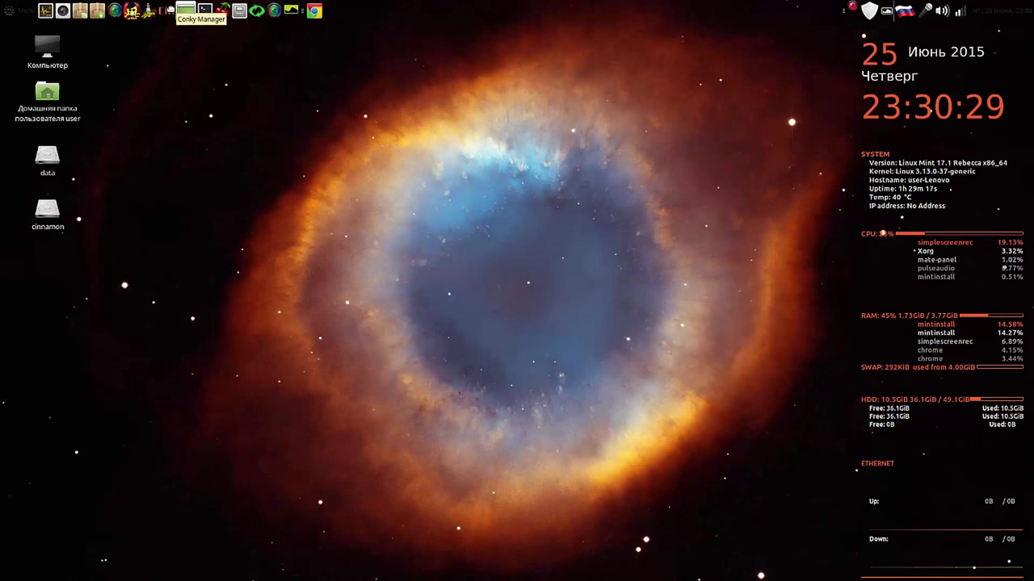
pyautogui.click(186, 10)
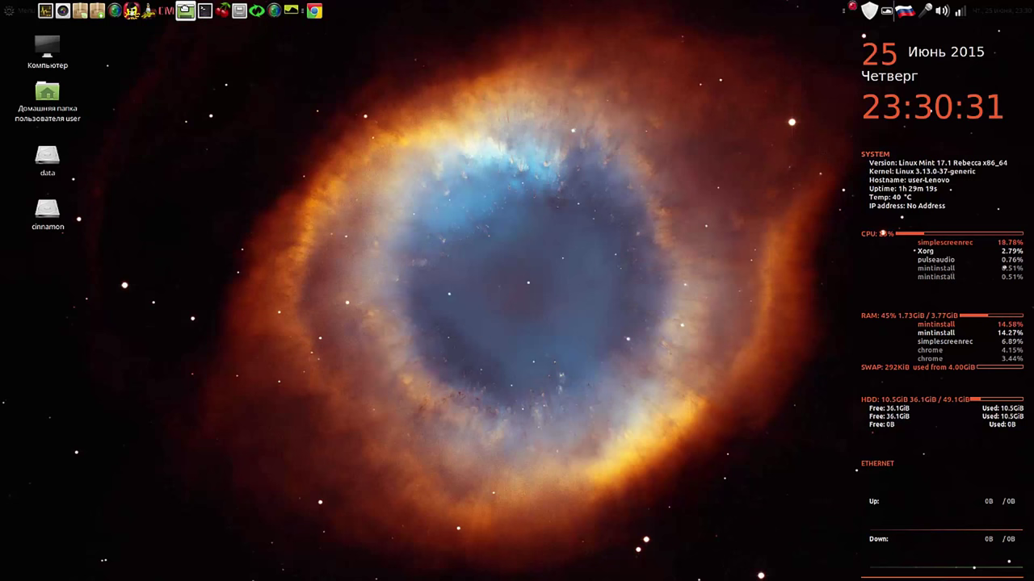
pyautogui.rightClick(186, 10)
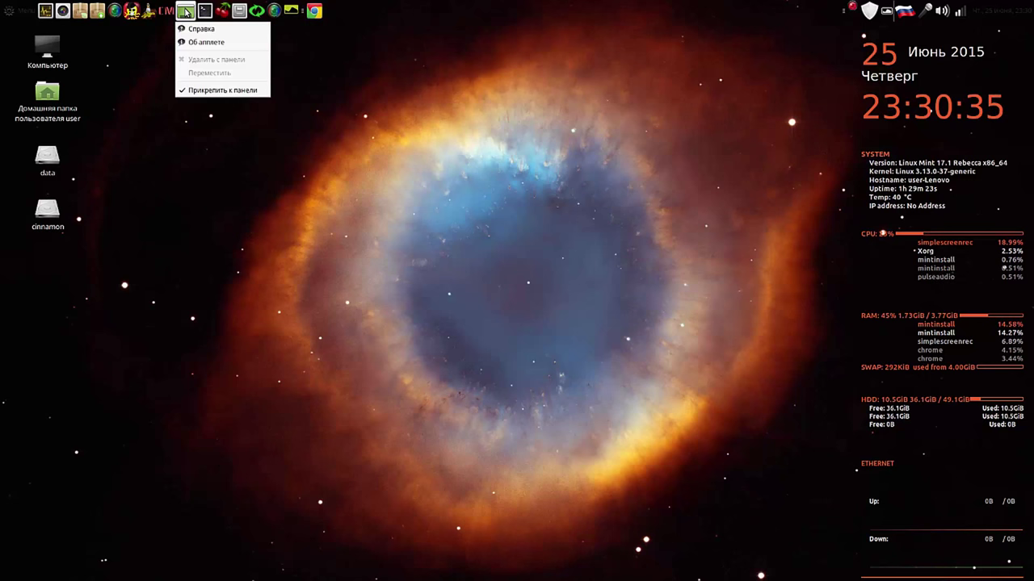
pyautogui.click(79, 11)
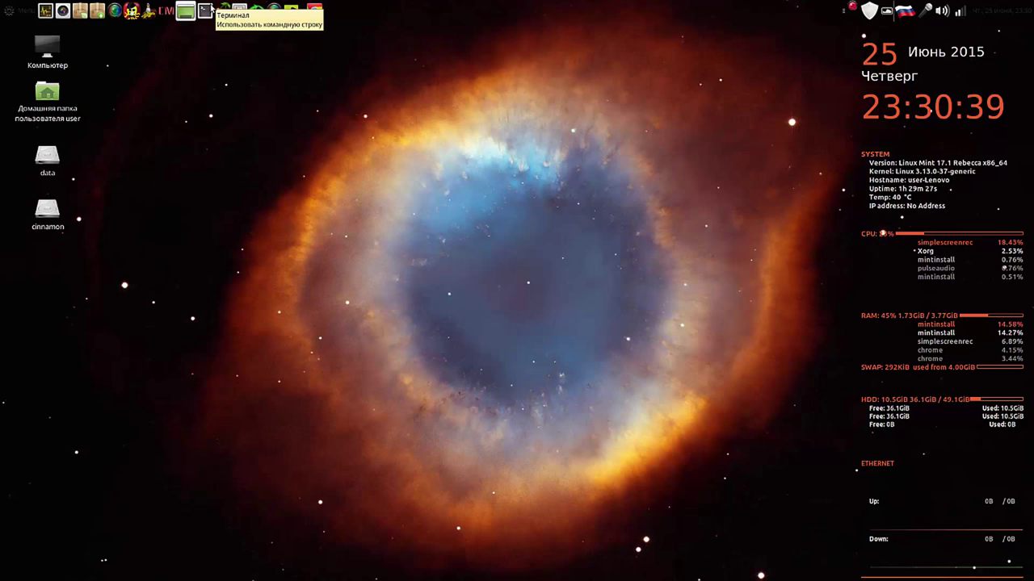
# Step: Place the screenshot applet after the terminal launcher, ahead of the system monitor
pyautogui.rightClick(46, 12)
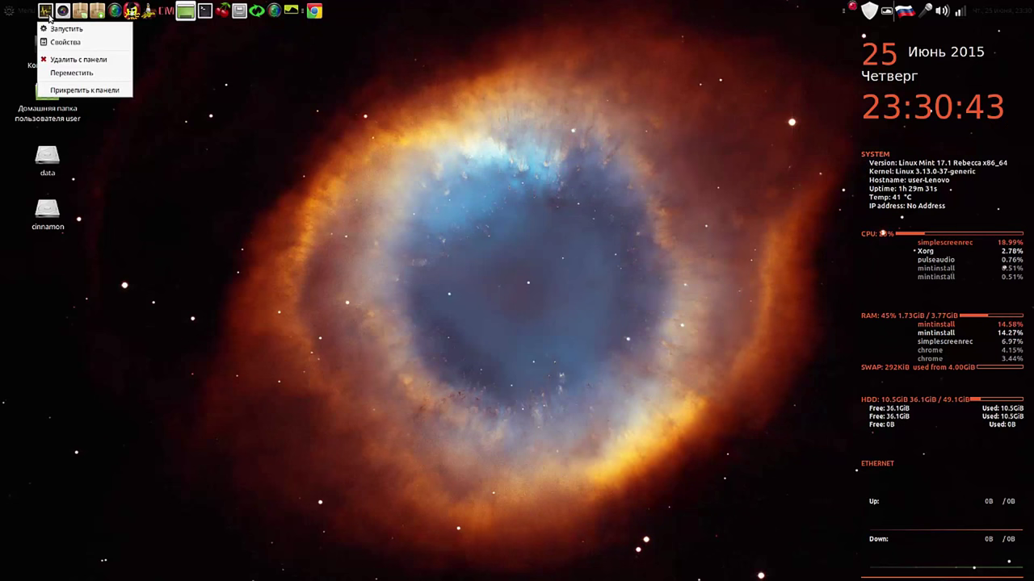
pyautogui.click(54, 71)
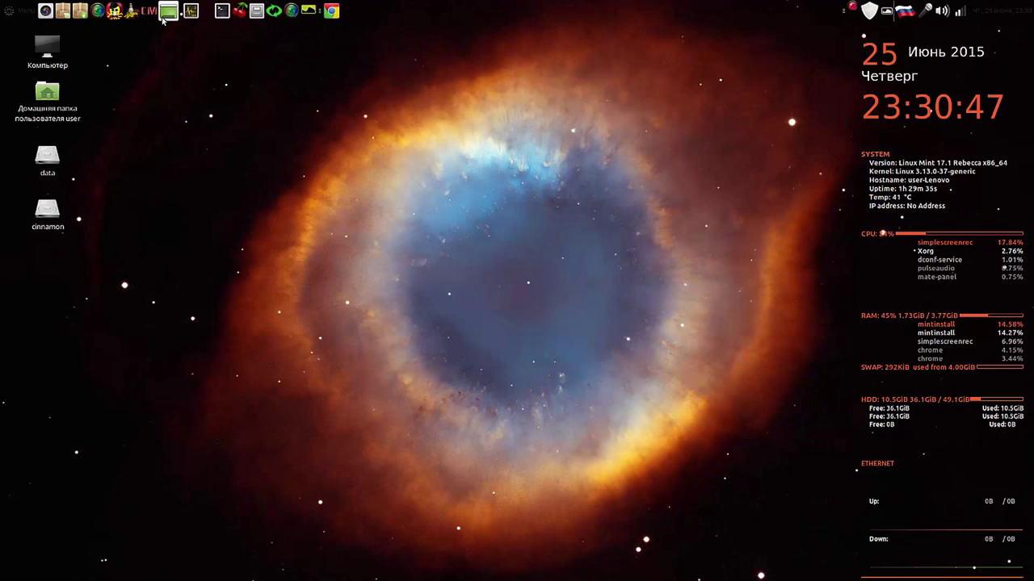
pyautogui.rightClick(46, 11)
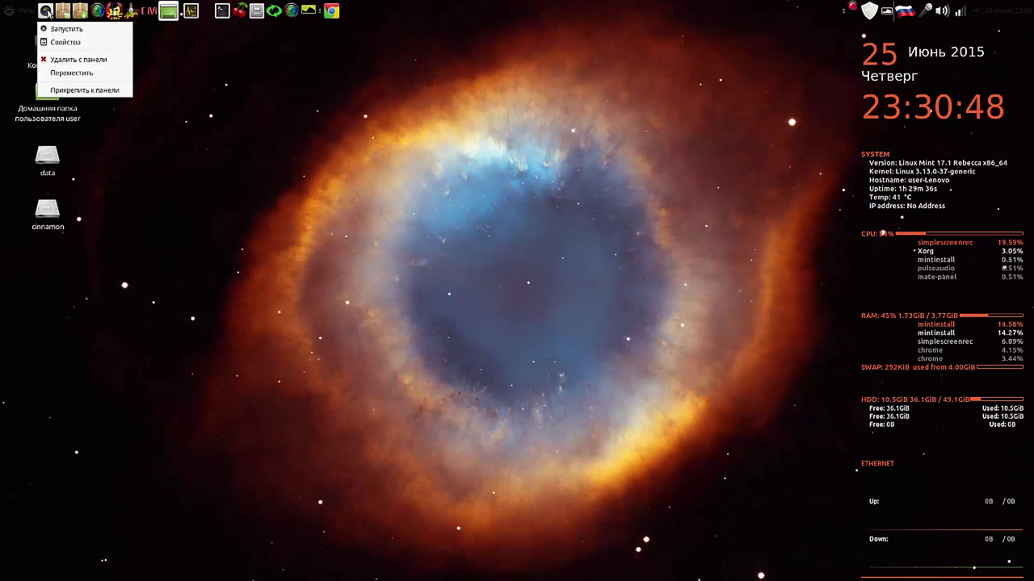
pyautogui.click(67, 73)
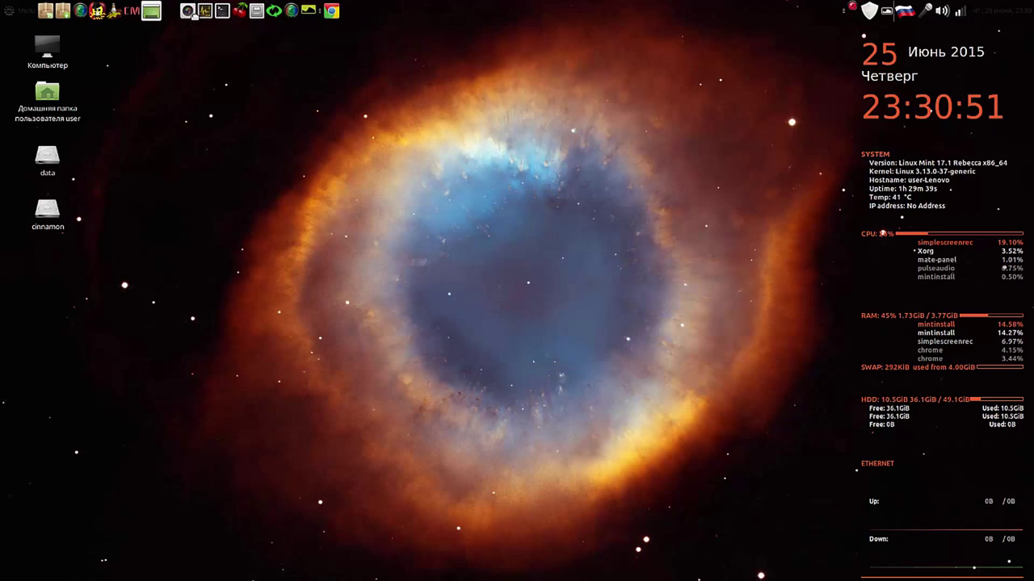
pyautogui.click(181, 11)
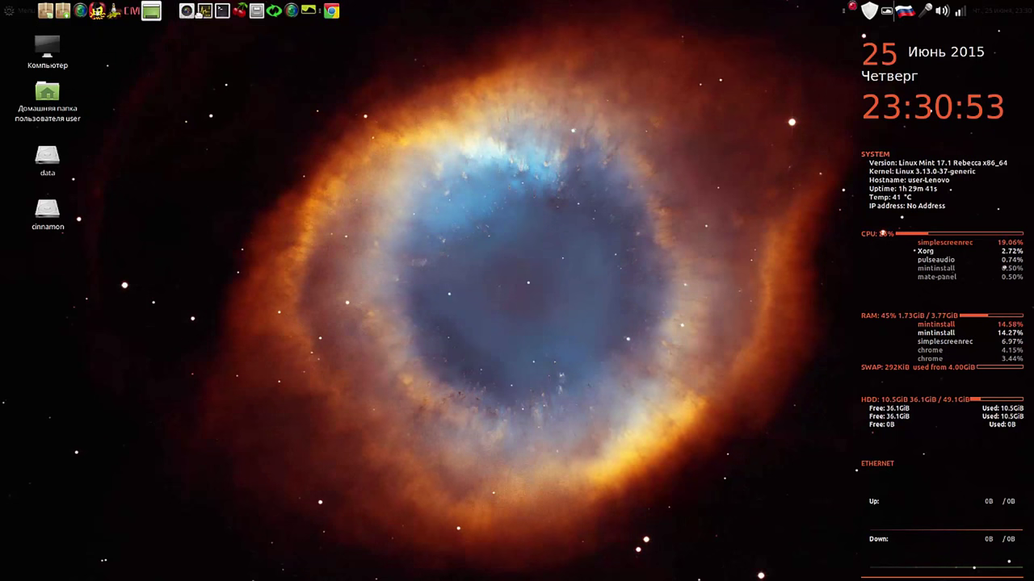
pyautogui.moveTo(181, 11); pyautogui.dragTo(220, 13)
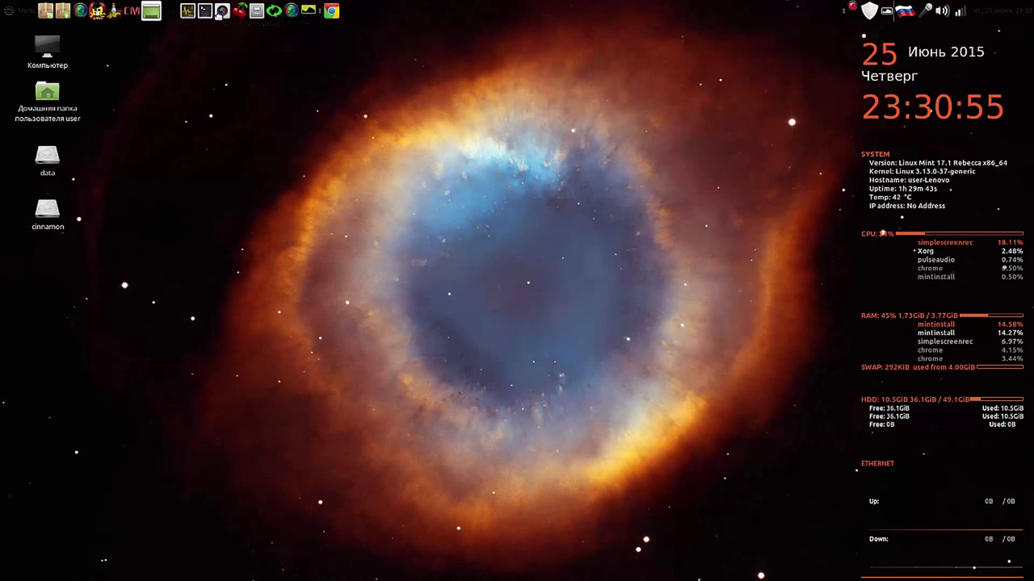
# Step: Reposition the next few leftmost launchers to new spots along the panel
pyautogui.rightClick(46, 13)
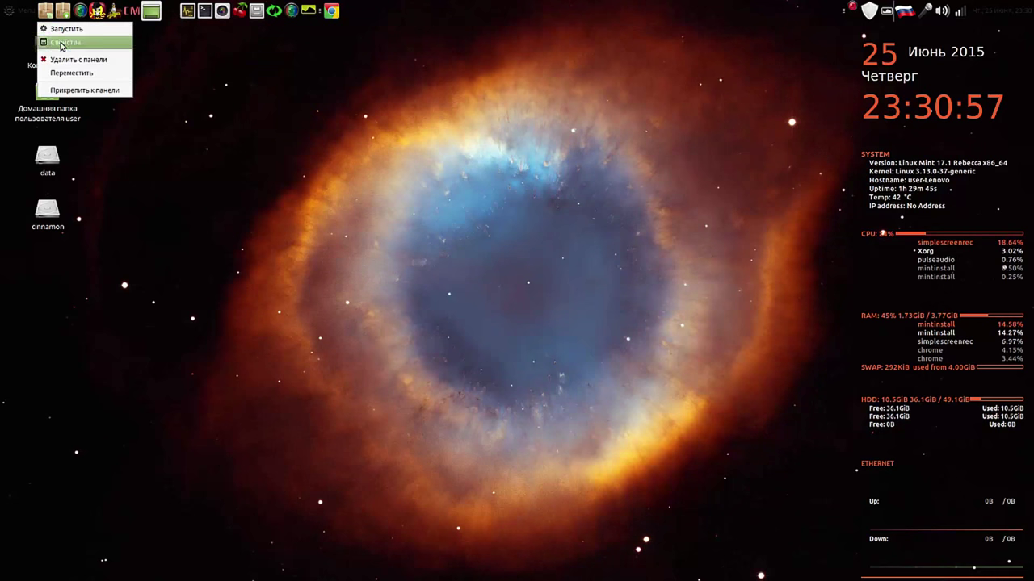
pyautogui.click(72, 72)
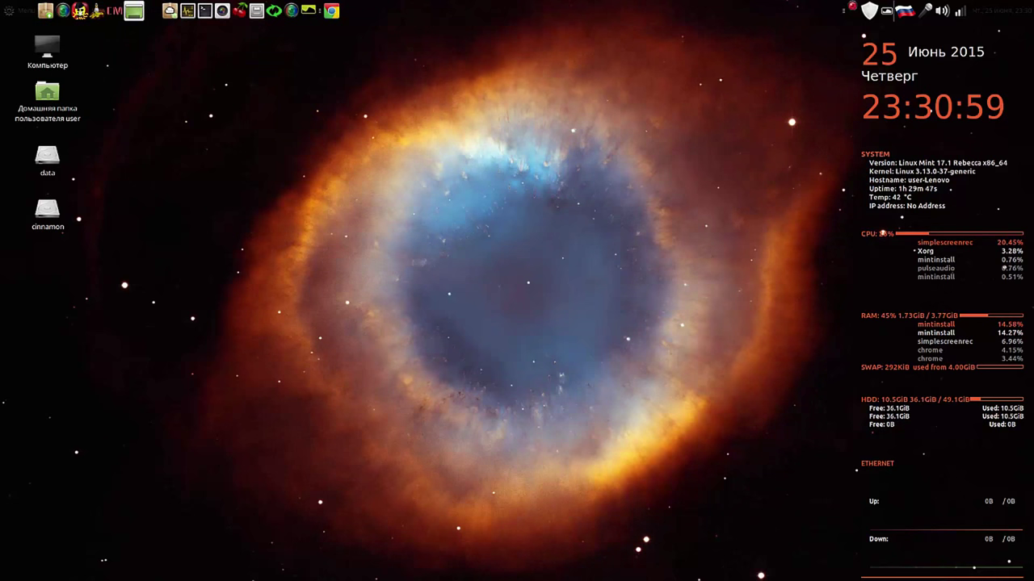
pyautogui.click(157, 11)
pyautogui.rightClick(38, 11)
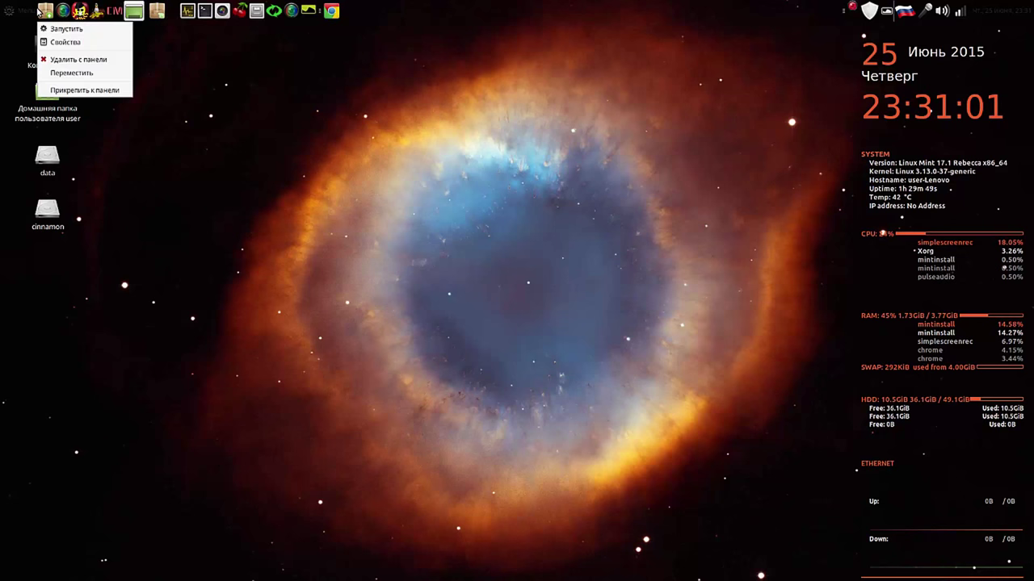
pyautogui.click(58, 73)
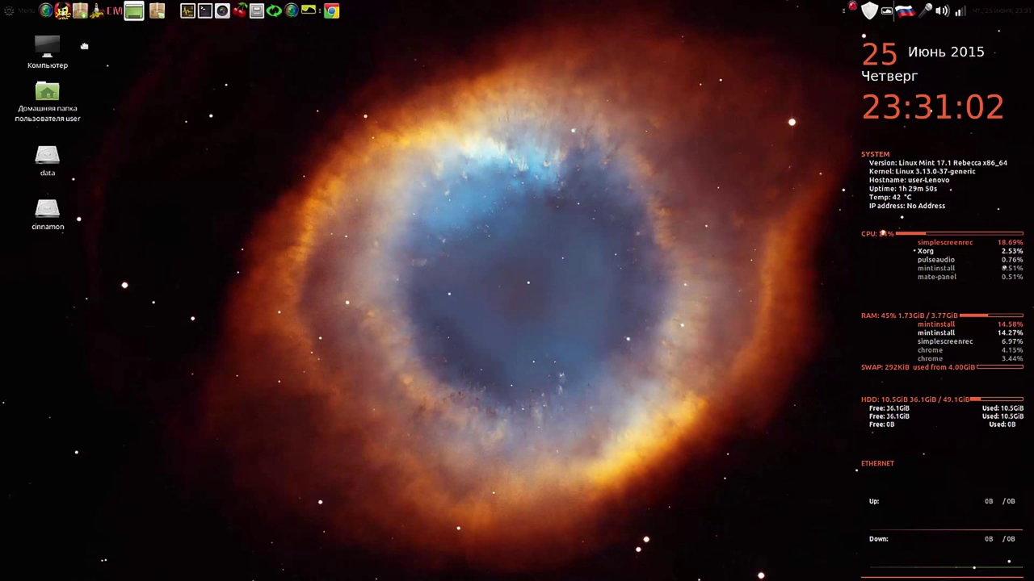
pyautogui.click(168, 18)
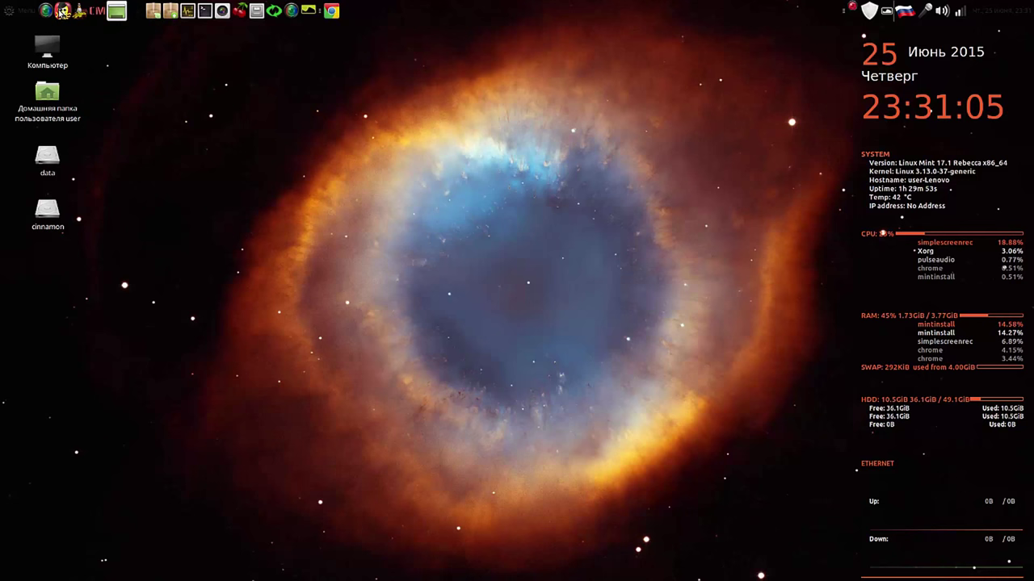
pyautogui.click(62, 11)
pyautogui.rightClick(62, 11)
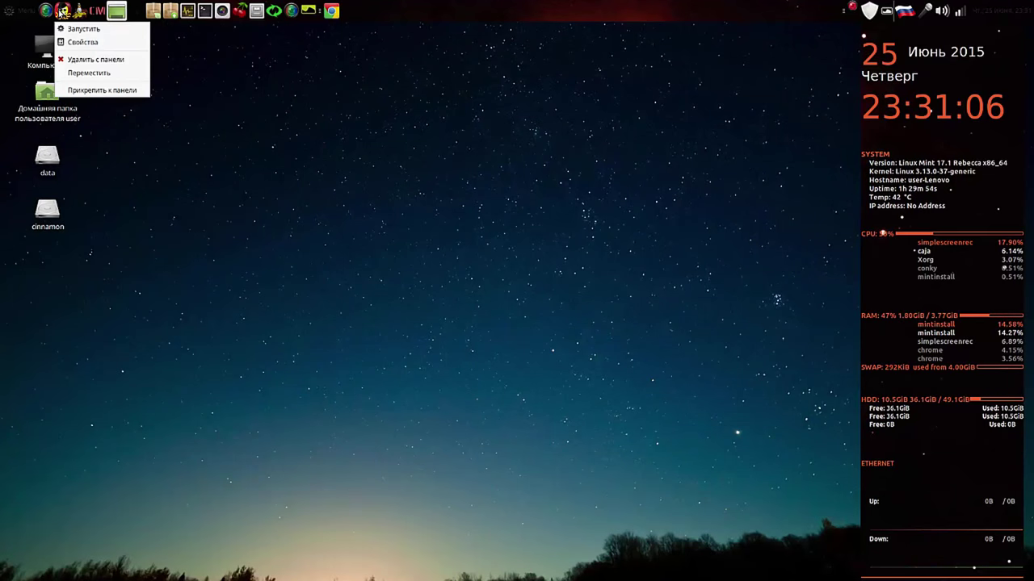
pyautogui.click(88, 73)
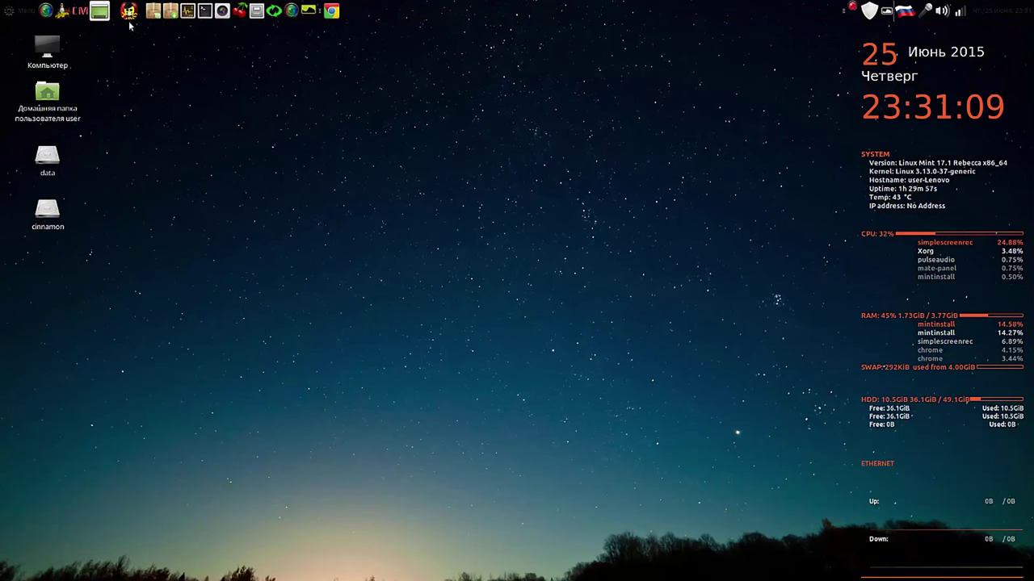
pyautogui.rightClick(63, 13)
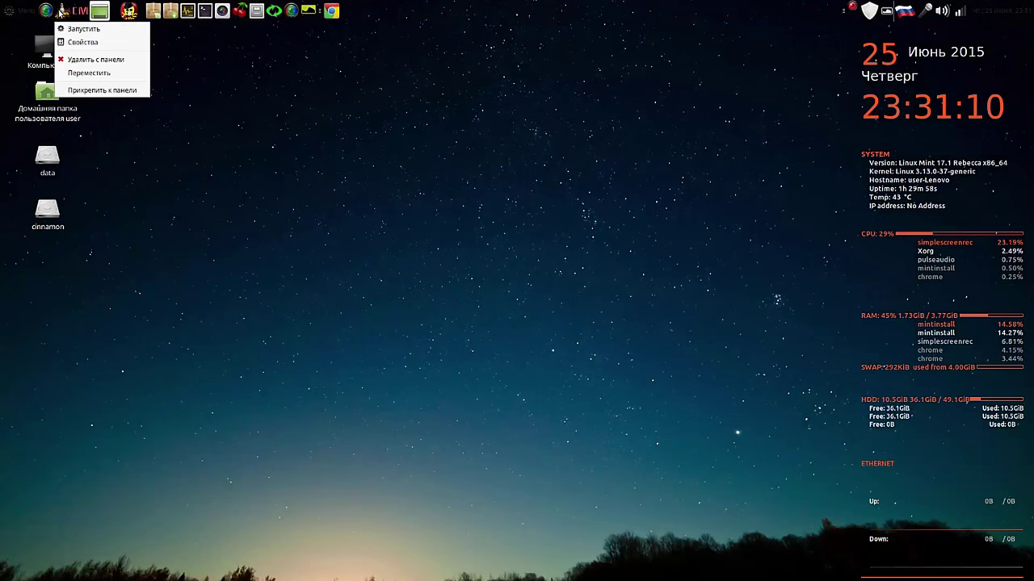
pyautogui.click(85, 72)
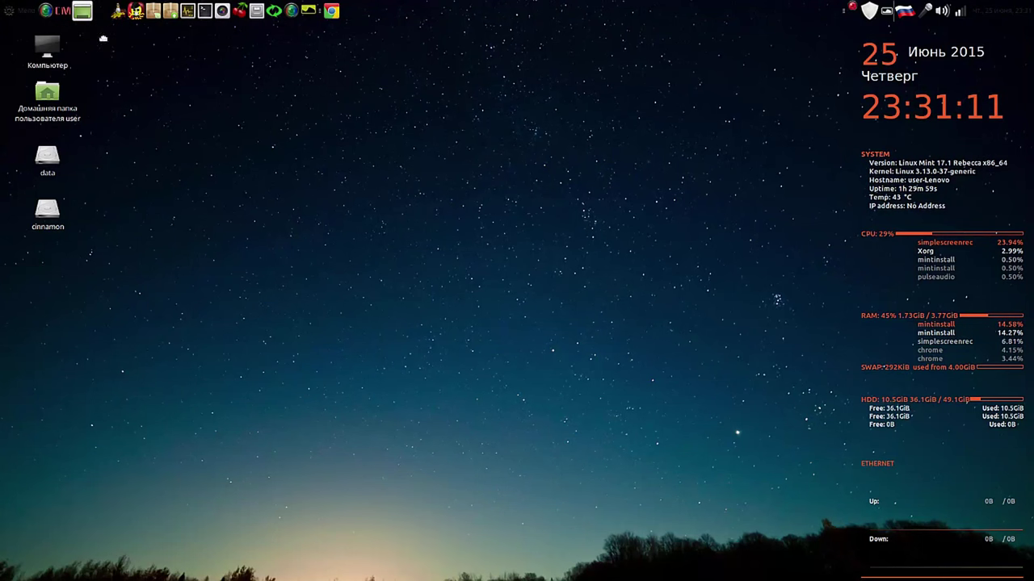
# Step: Move the globe launcher past the CM launcher and start moving the Chrome launcher
pyautogui.rightClick(60, 14)
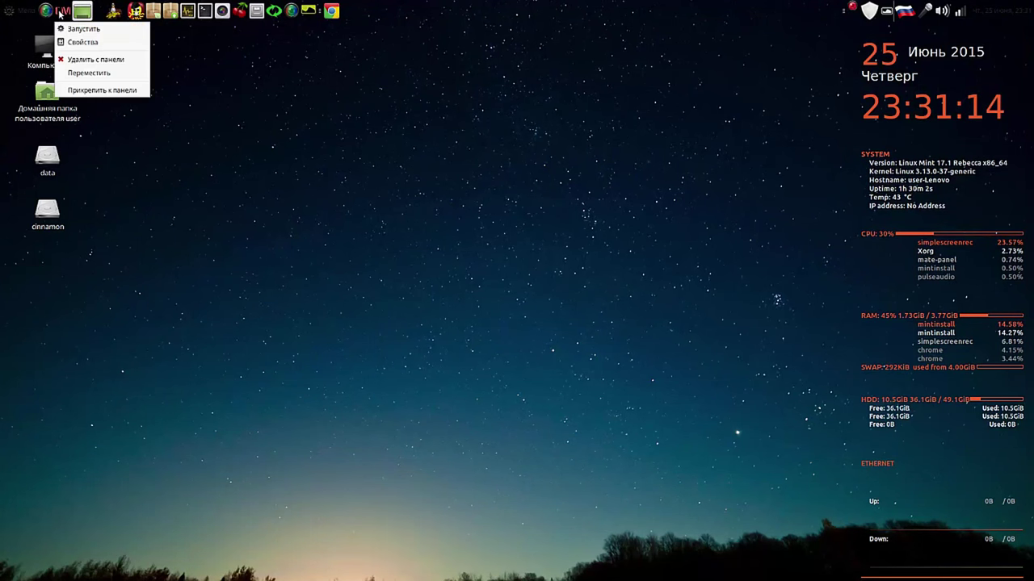
pyautogui.click(81, 72)
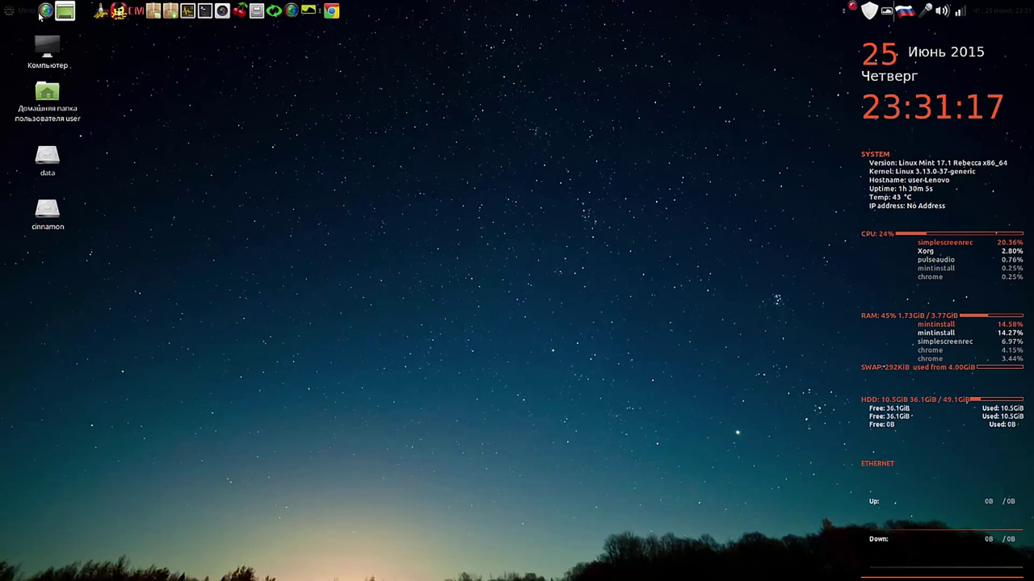
pyautogui.rightClick(44, 13)
pyautogui.click(65, 73)
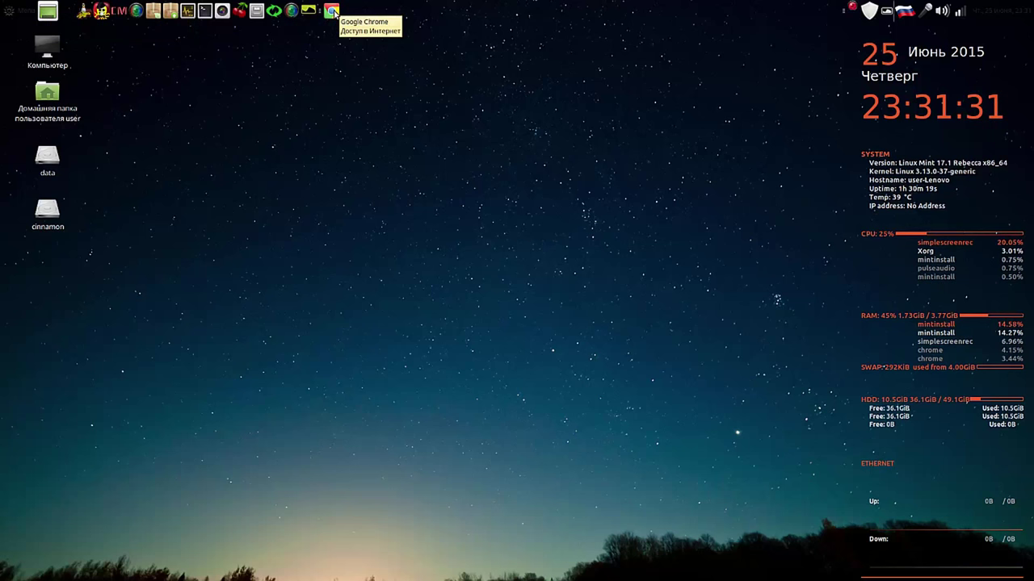
pyautogui.rightClick(332, 11)
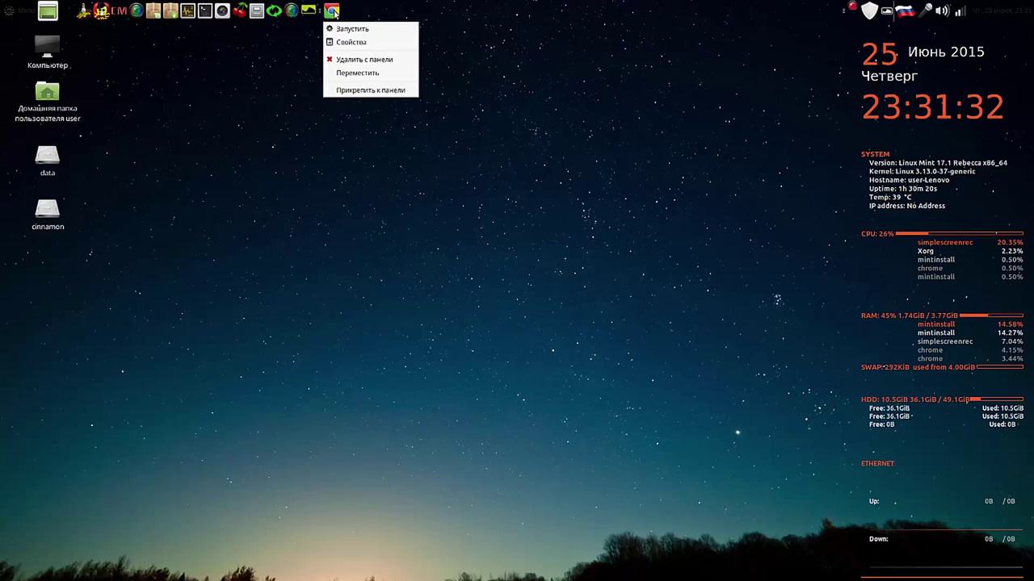
pyautogui.click(349, 73)
# Step: Drop the Chrome launcher further left, close Software Manager, and restore Chrome's Adblock page
pyautogui.click(306, 21)
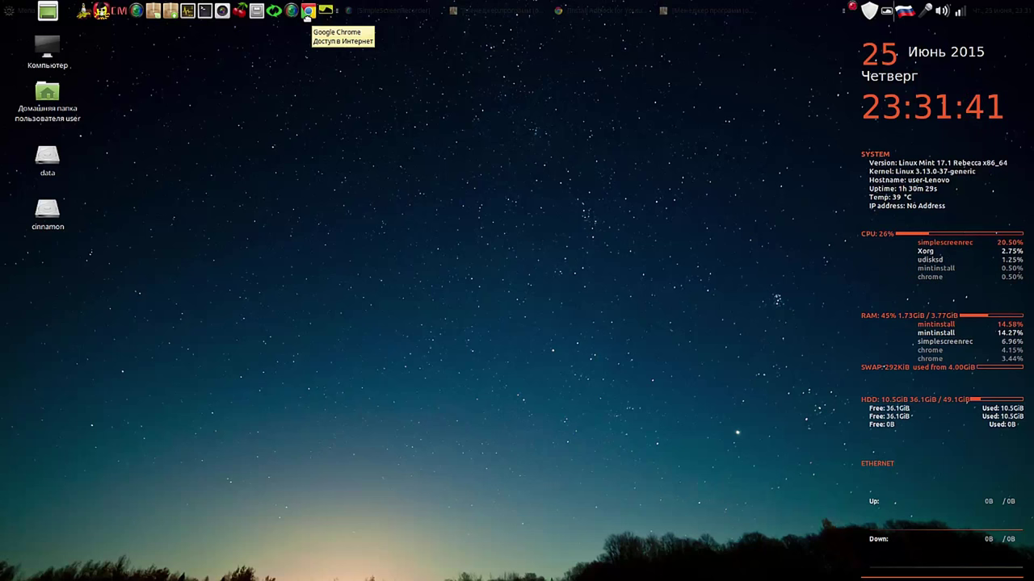
pyautogui.click(483, 11)
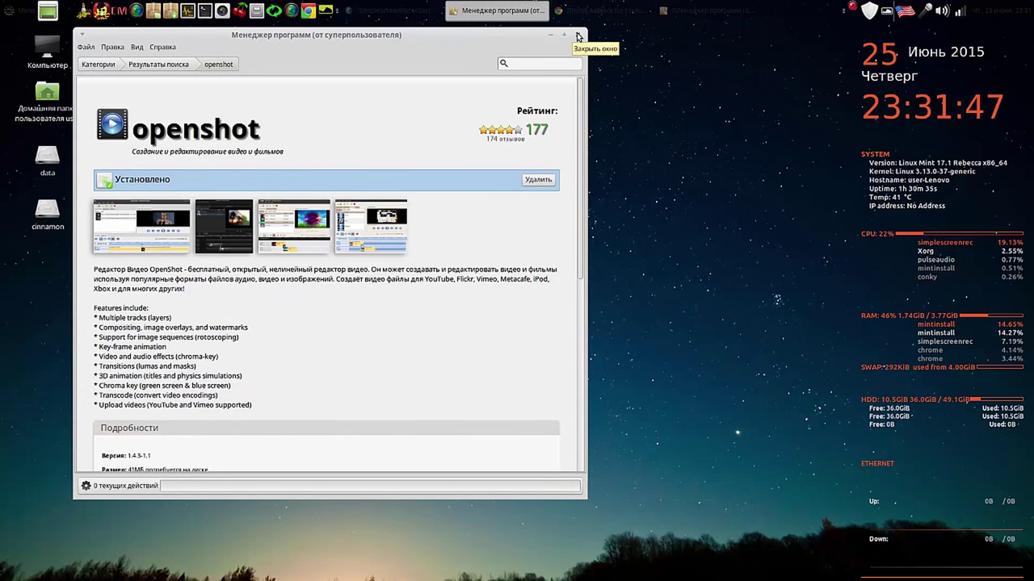
pyautogui.click(577, 37)
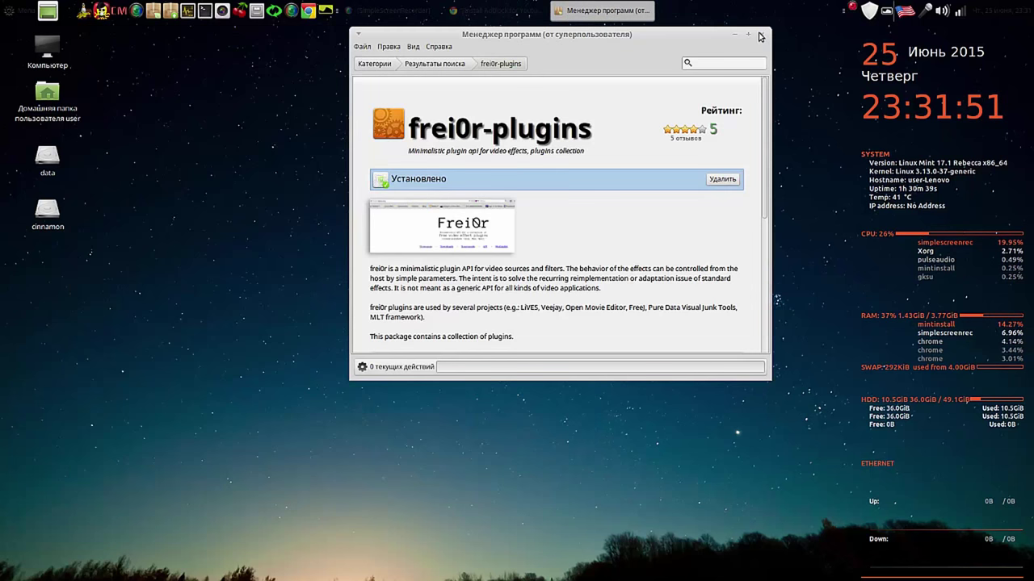
pyautogui.click(761, 36)
pyautogui.click(475, 12)
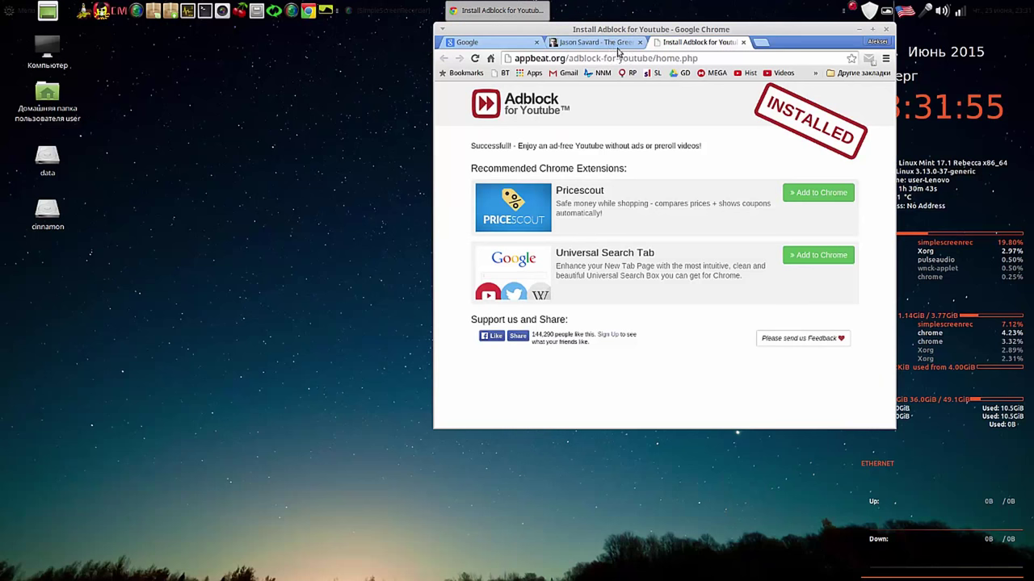
# Step: Close all Chrome tabs except Google via 'Закрыть другие вкладки' and drag the window left
pyautogui.click(499, 43)
pyautogui.rightClick(495, 44)
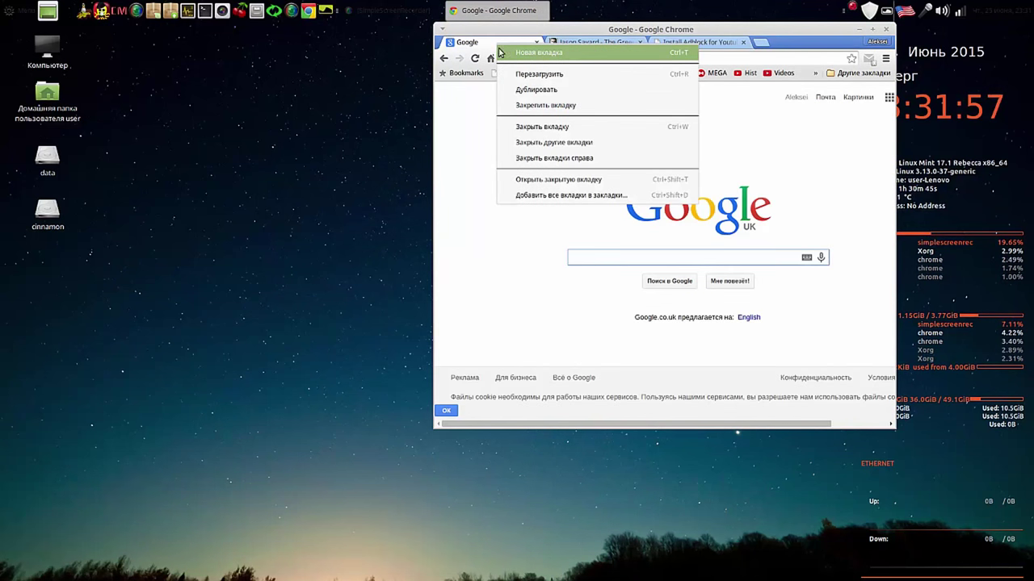
pyautogui.click(551, 144)
pyautogui.moveTo(725, 34); pyautogui.dragTo(463, 57)
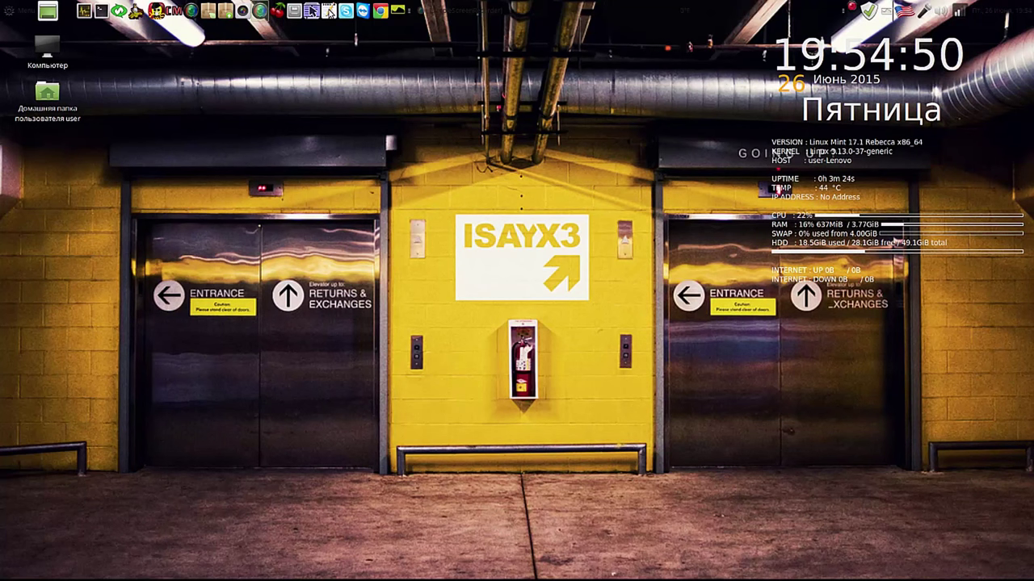
# Step: Launch Pluma, type test text 'виытиыт' and 'fsnb sfnsfns', then close without saving
pyautogui.click(329, 11)
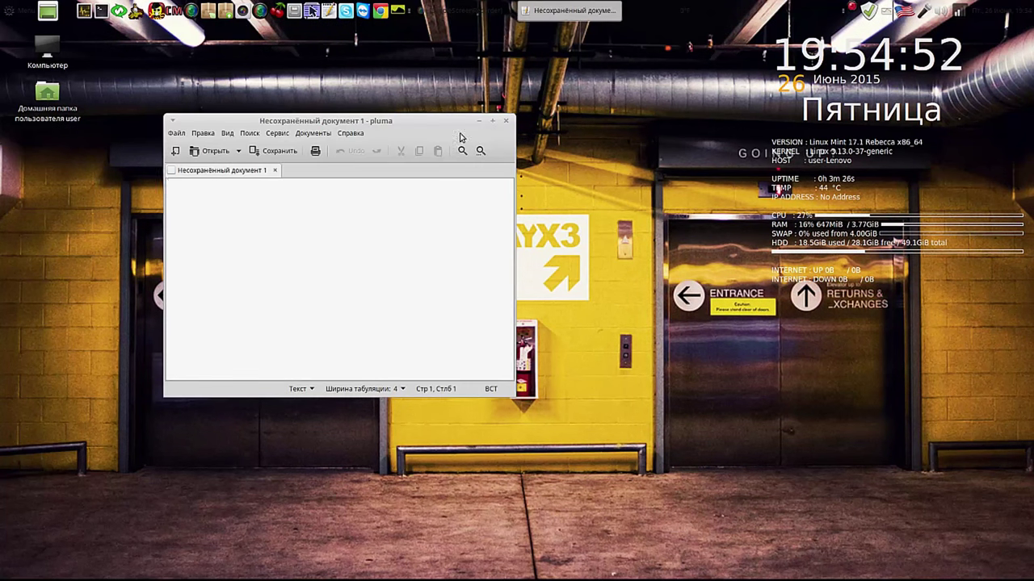
pyautogui.moveTo(434, 123); pyautogui.dragTo(642, 64)
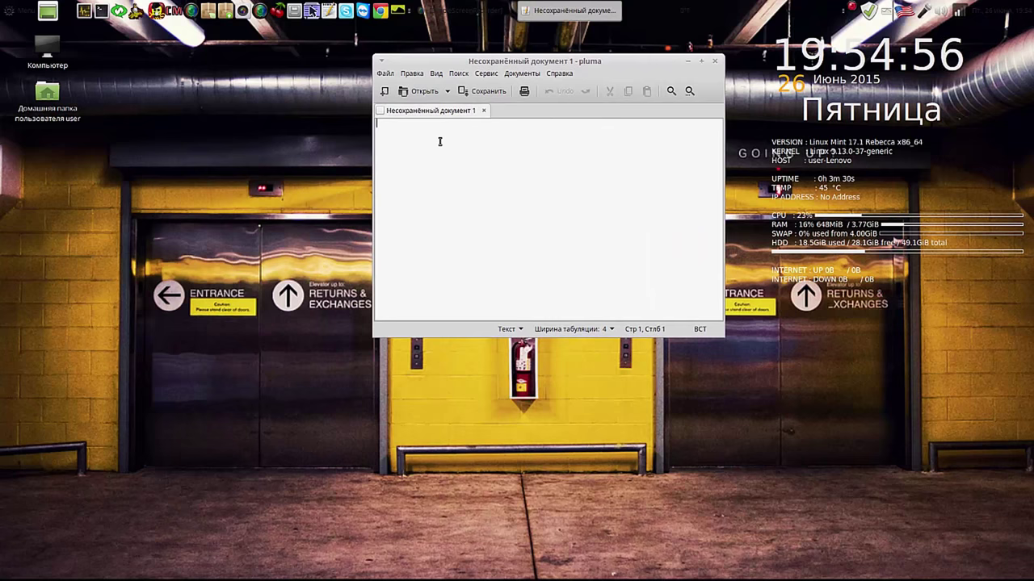
pyautogui.hotkey('alt', 'shift')
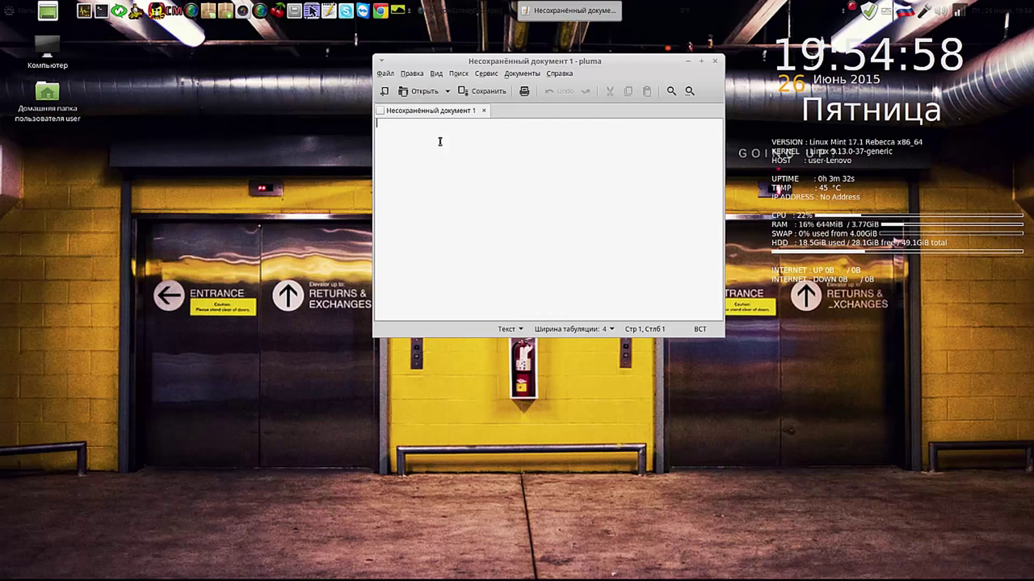
pyautogui.hotkey('alt', 'shift')
pyautogui.hotkey('alt', 'shift')
pyautogui.hotkey('alt', 'shift')
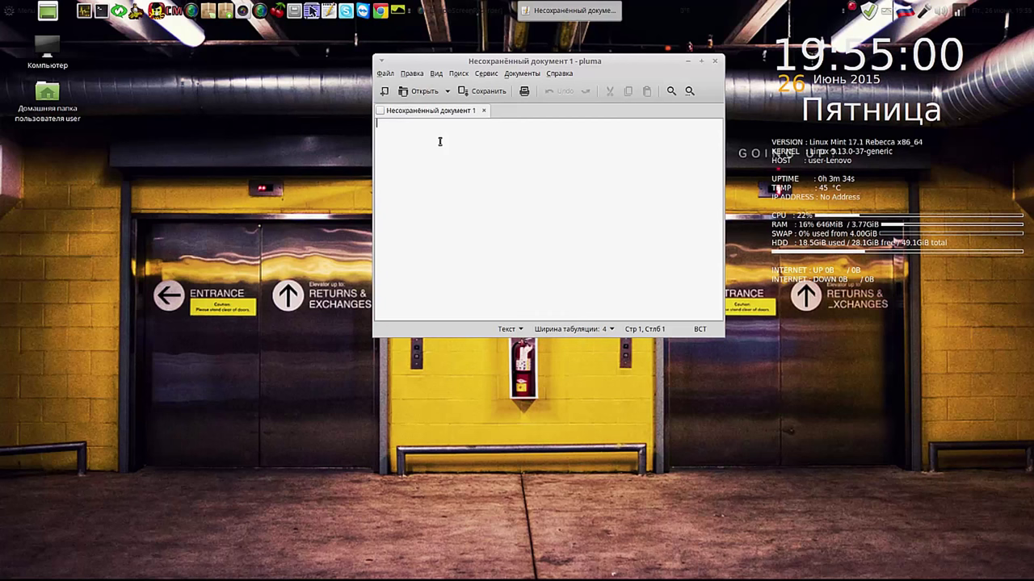
pyautogui.hotkey('alt', 'shift')
pyautogui.write('виытиыт')
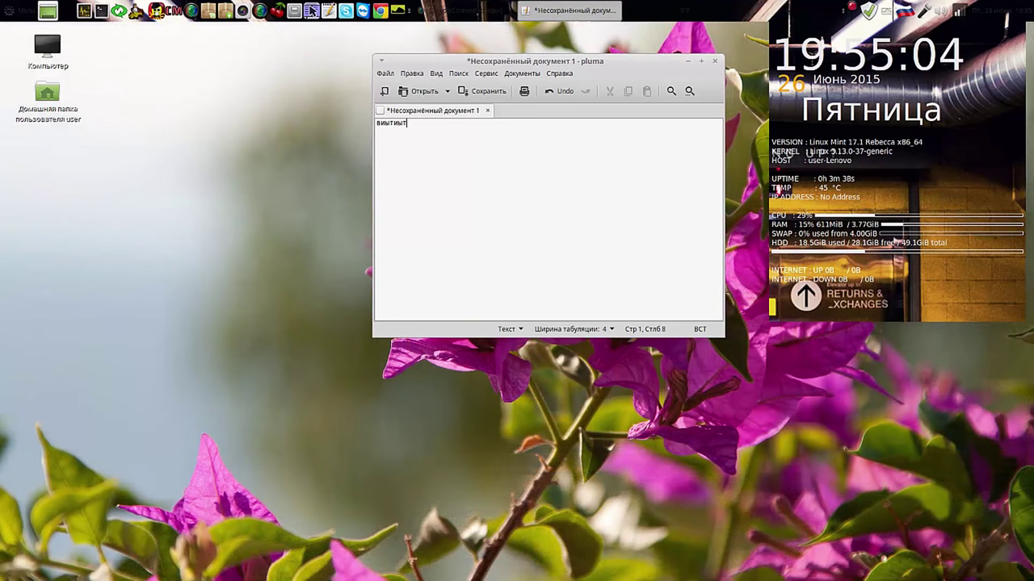
pyautogui.hotkey('alt', 'shift')
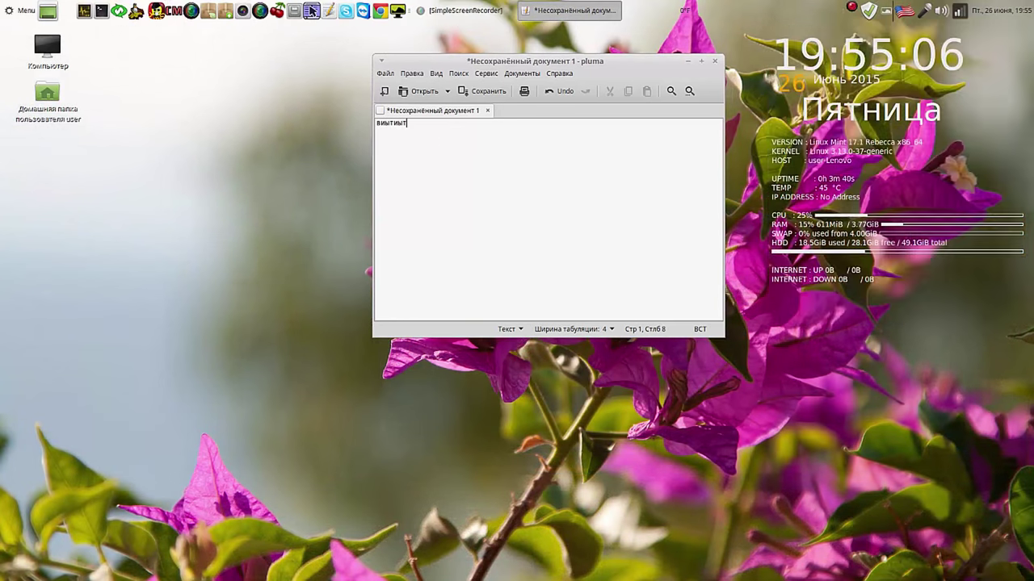
pyautogui.write('fsnb sfnsfns')
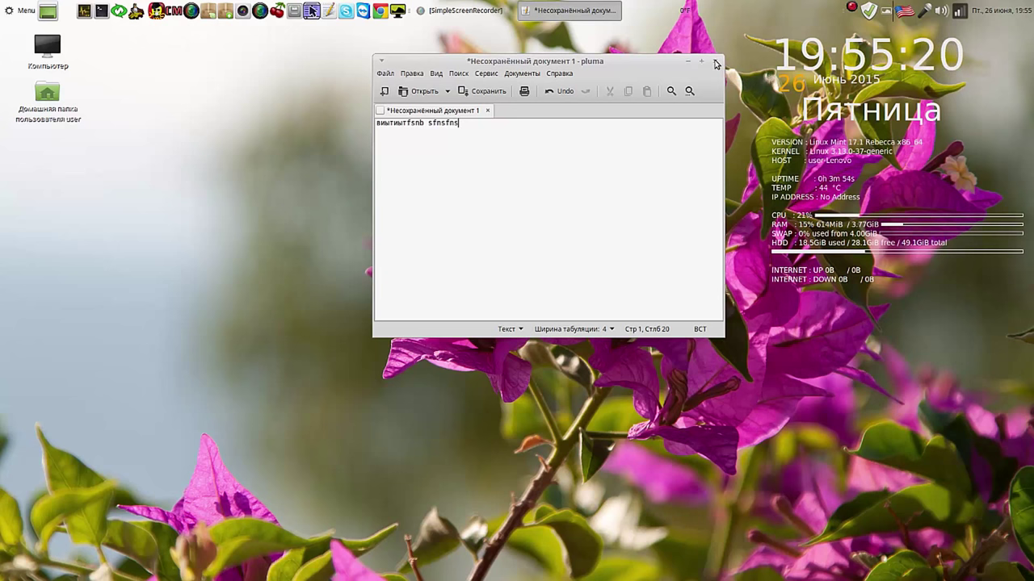
pyautogui.click(715, 63)
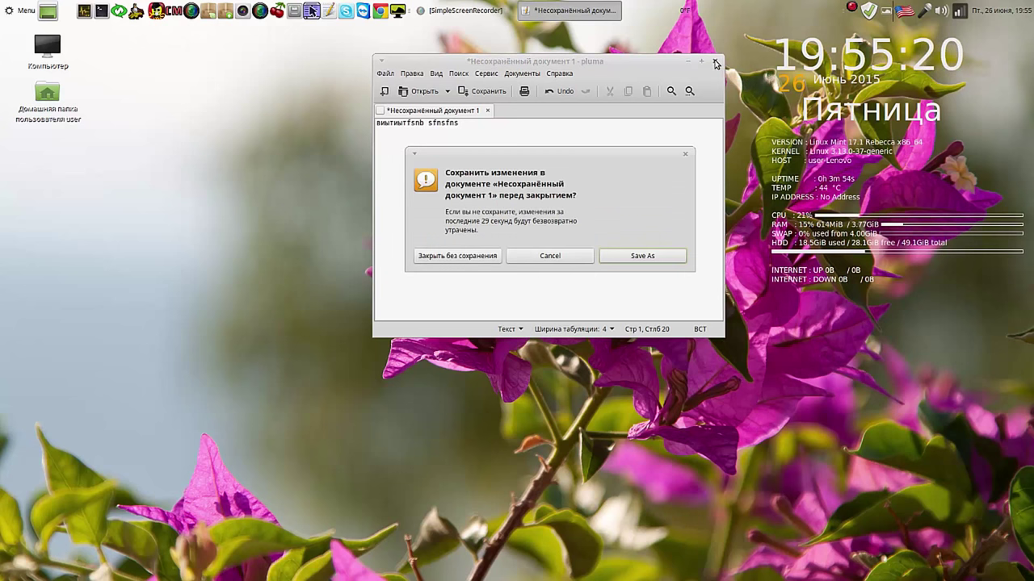
pyautogui.click(457, 254)
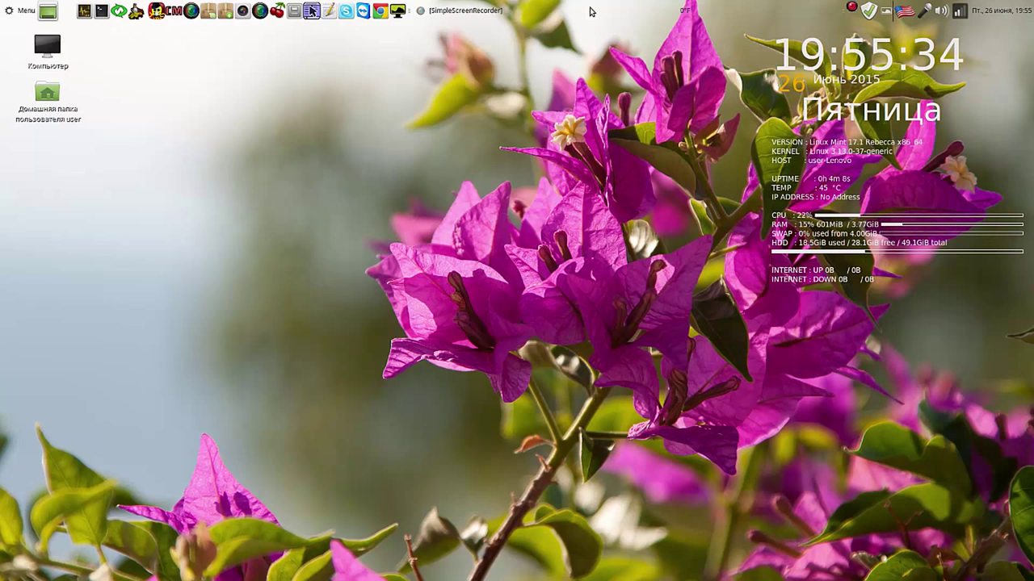
# Step: Create a new panel, turn off Расширять до предела in its properties, and drag it top-left
pyautogui.rightClick(590, 12)
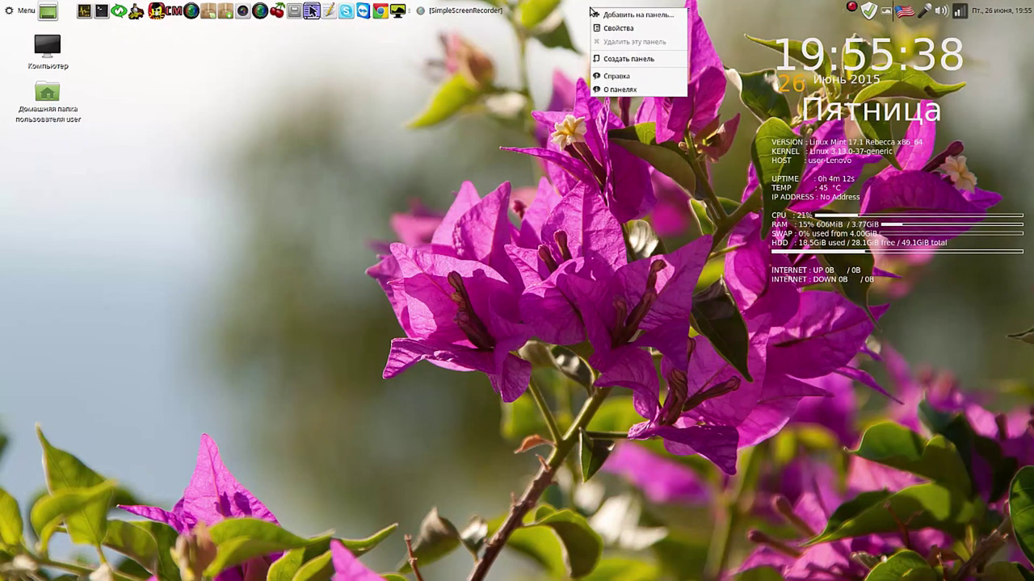
pyautogui.click(618, 59)
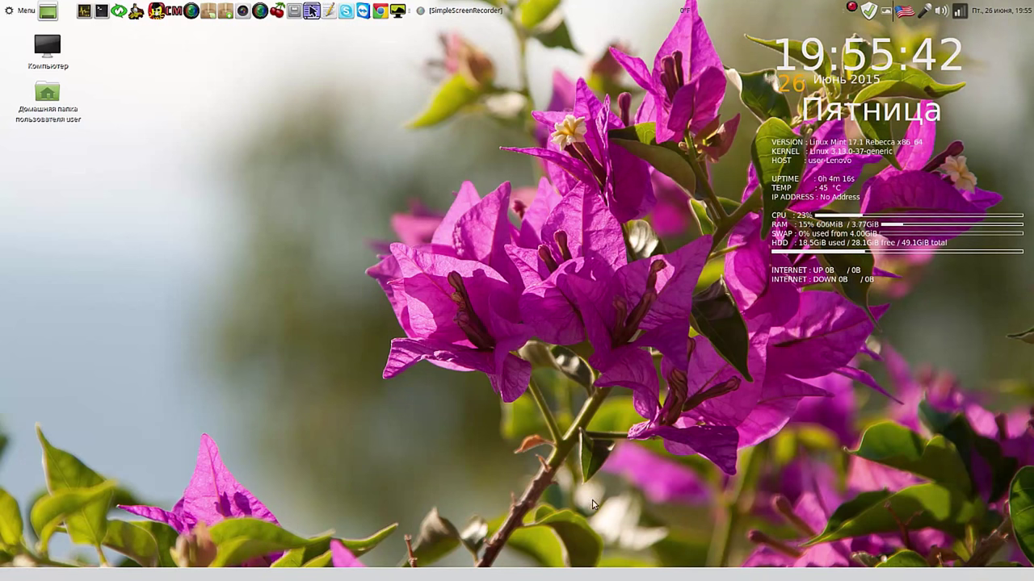
pyautogui.rightClick(521, 578)
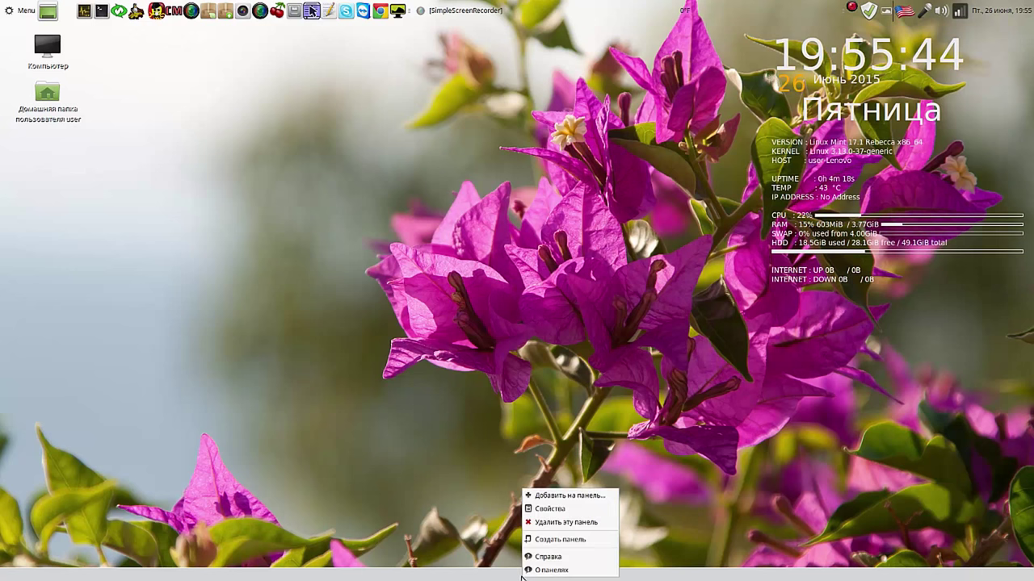
pyautogui.click(556, 507)
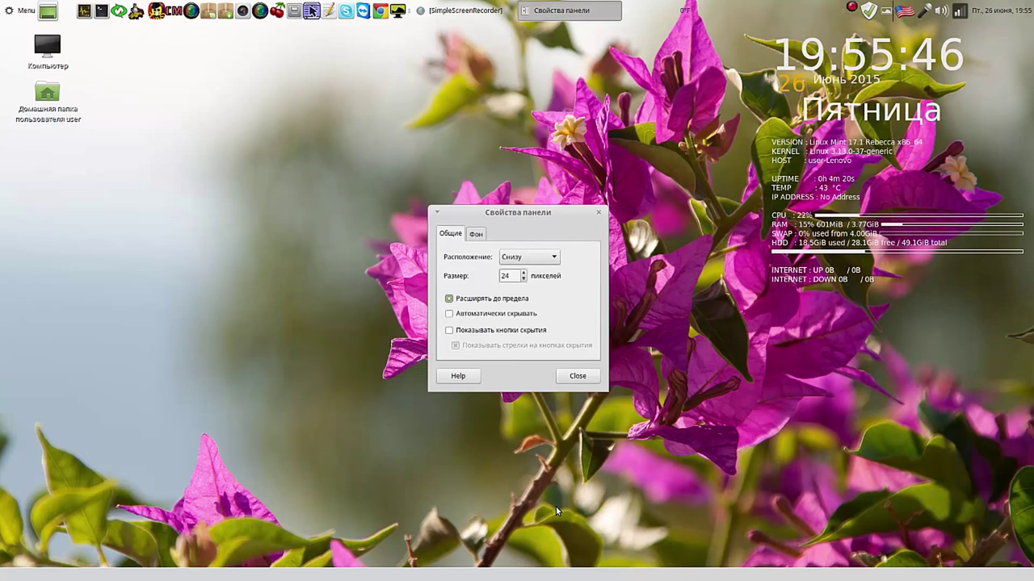
pyautogui.click(449, 299)
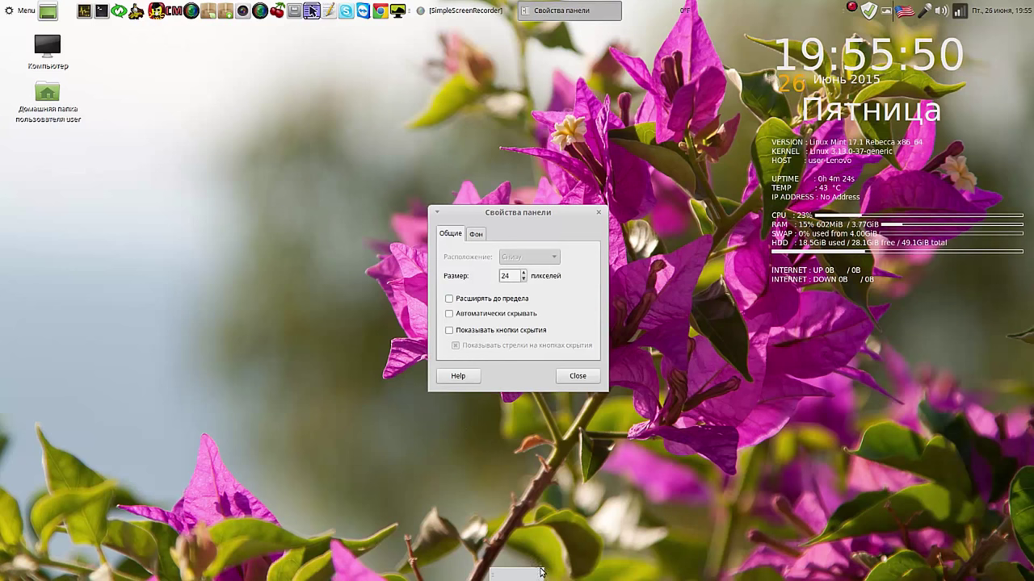
pyautogui.moveTo(513, 575); pyautogui.dragTo(170, 62)
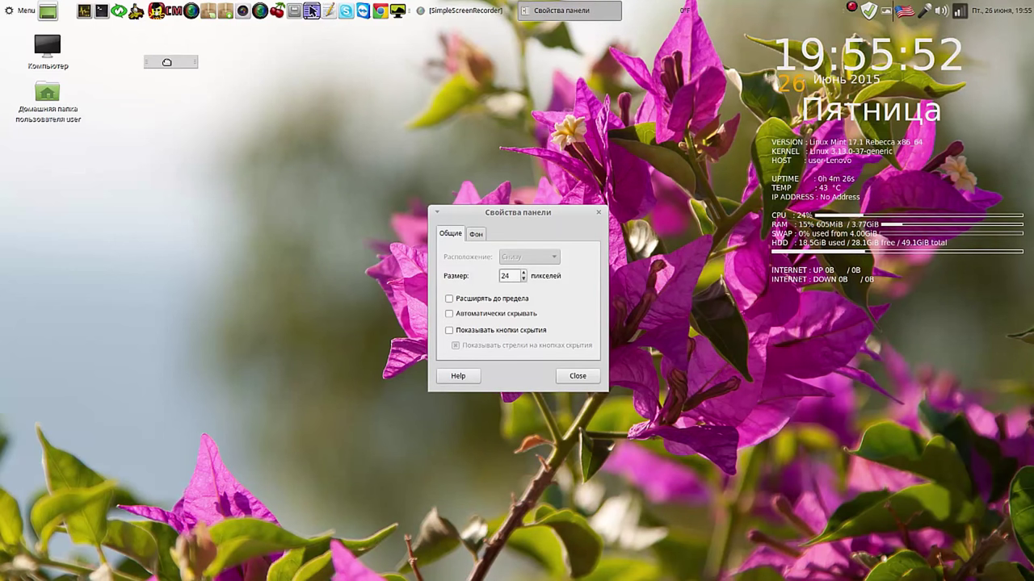
pyautogui.moveTo(550, 215); pyautogui.dragTo(635, 73)
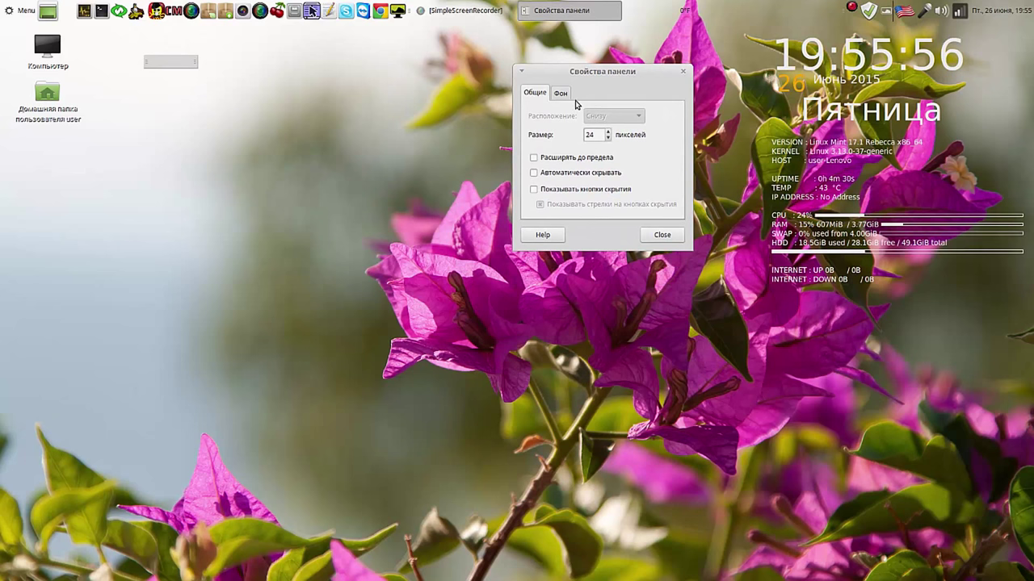
# Step: Raise the new panel's Размер to 40 pixels
pyautogui.click(609, 131)
pyautogui.click(609, 131)
pyautogui.click(609, 131)
pyautogui.click(609, 132)
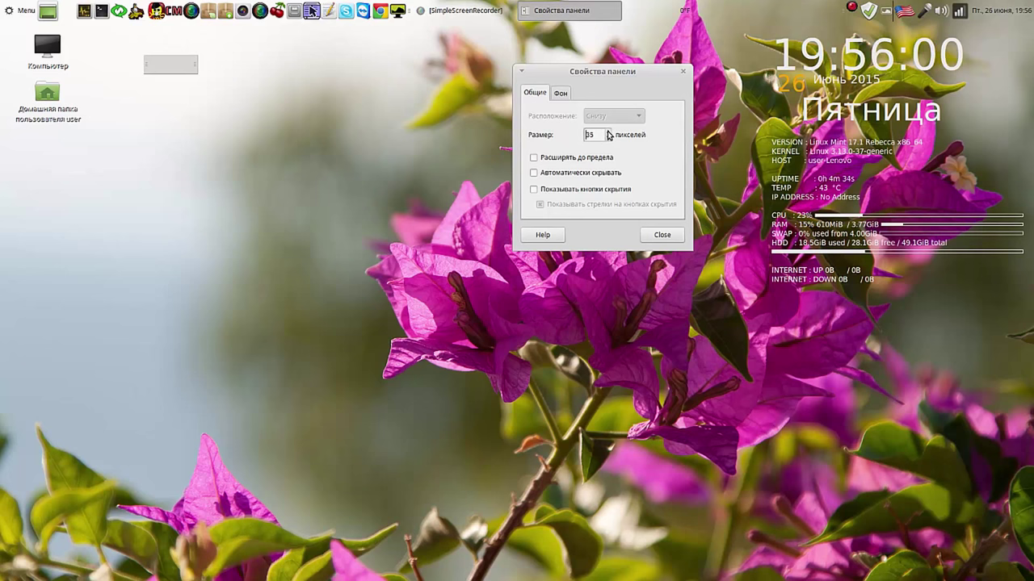
pyautogui.click(609, 131)
pyautogui.click(608, 131)
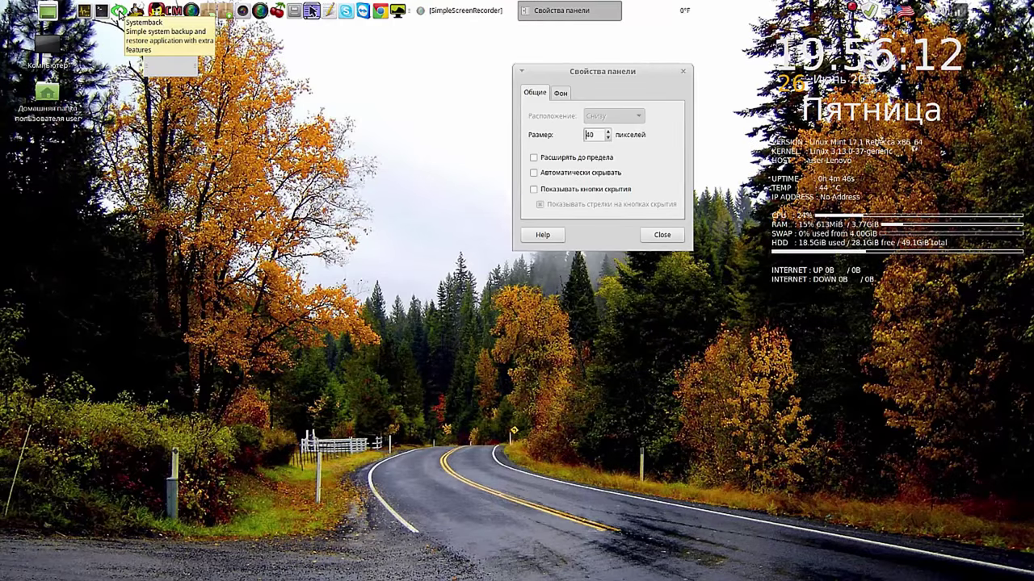
# Step: Drag the Systemback and boot-manager launchers onto the new panel and cancel the root prompt
pyautogui.moveTo(119, 11); pyautogui.dragTo(191, 66)
pyautogui.moveTo(156, 9); pyautogui.dragTo(211, 76)
pyautogui.click(192, 66)
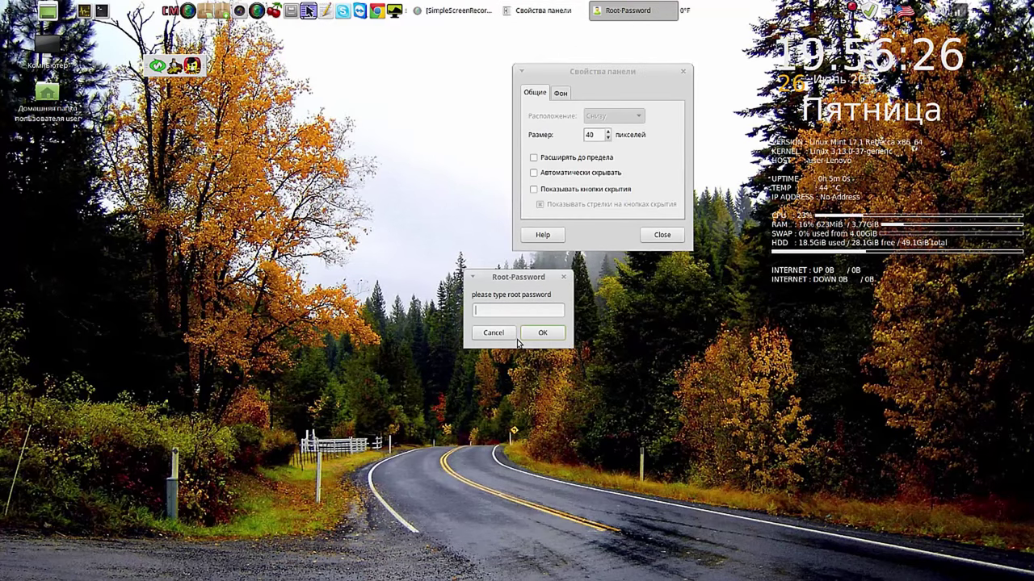
pyautogui.click(492, 333)
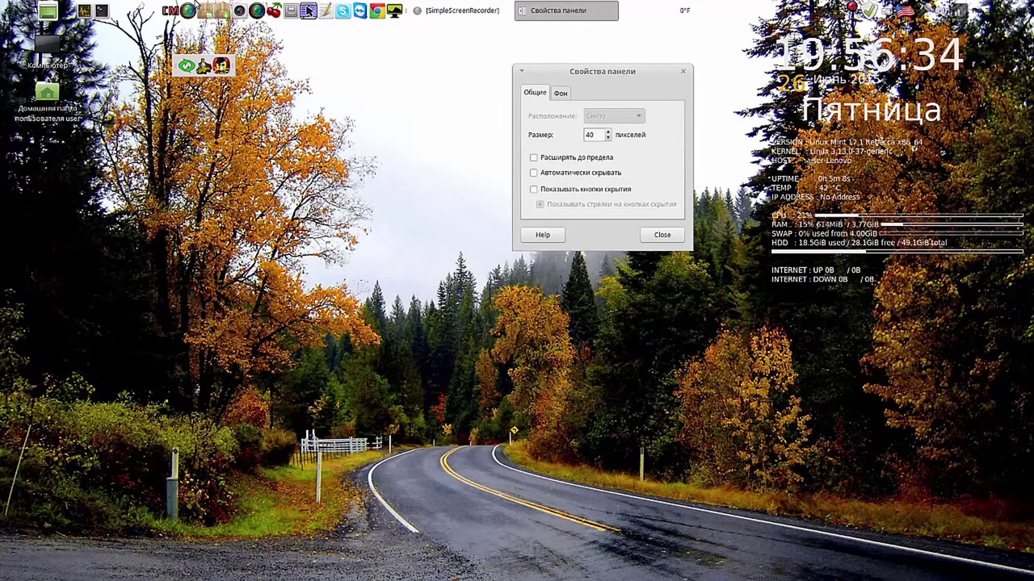
# Step: Move the CM, screen recorder and two more top-panel launchers into the floating panel
pyautogui.rightClick(171, 12)
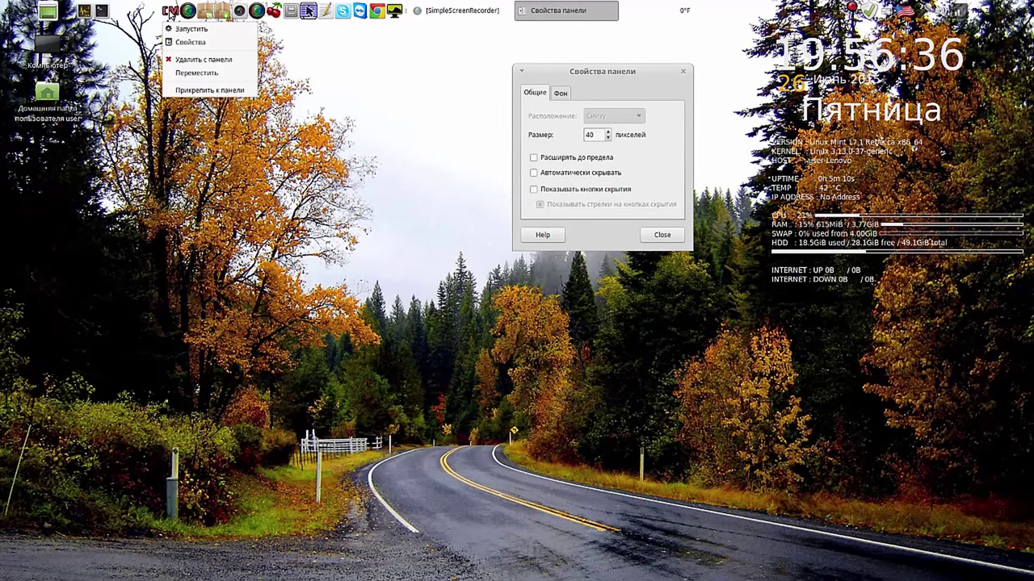
pyautogui.click(200, 73)
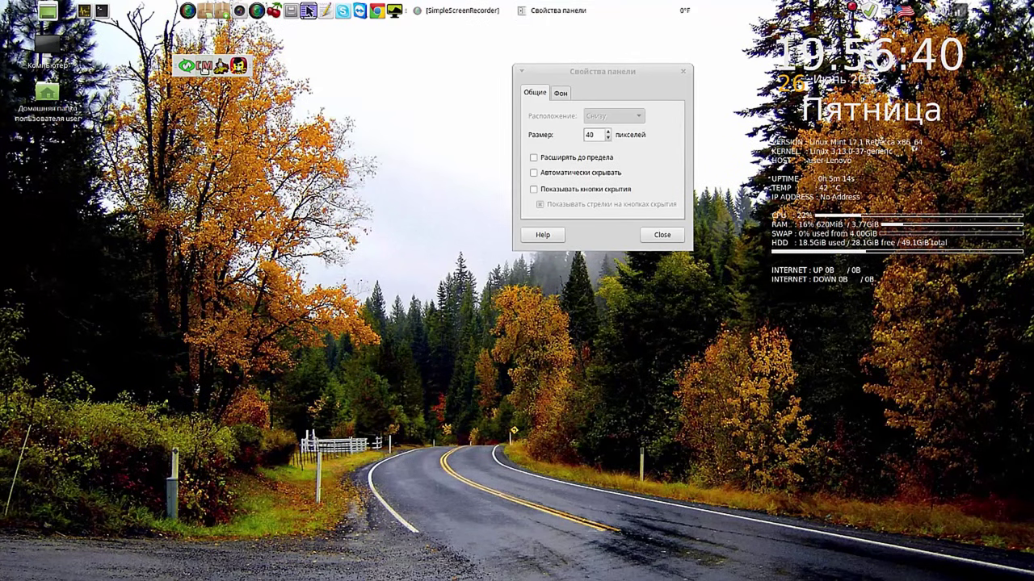
pyautogui.rightClick(187, 11)
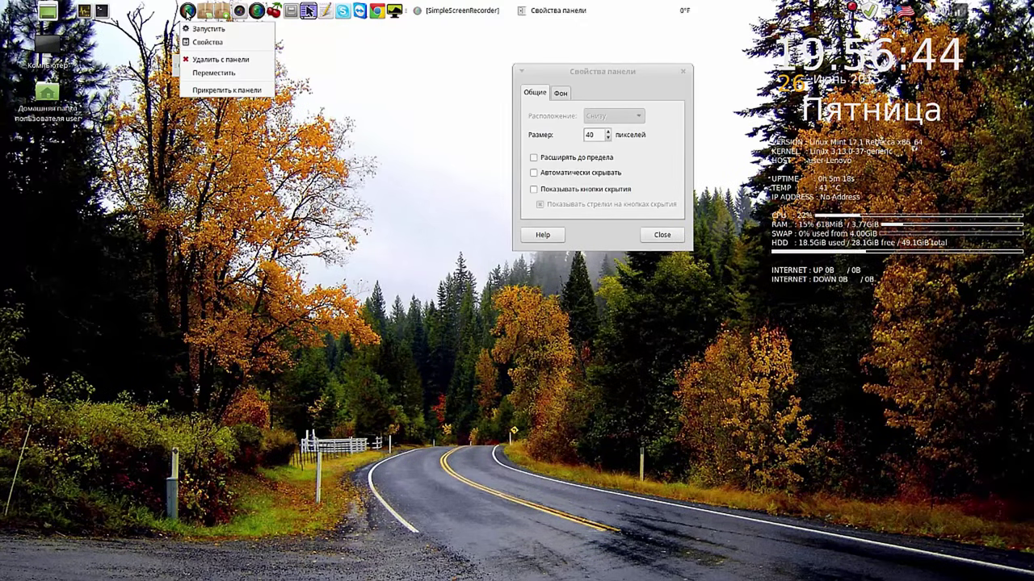
pyautogui.click(214, 72)
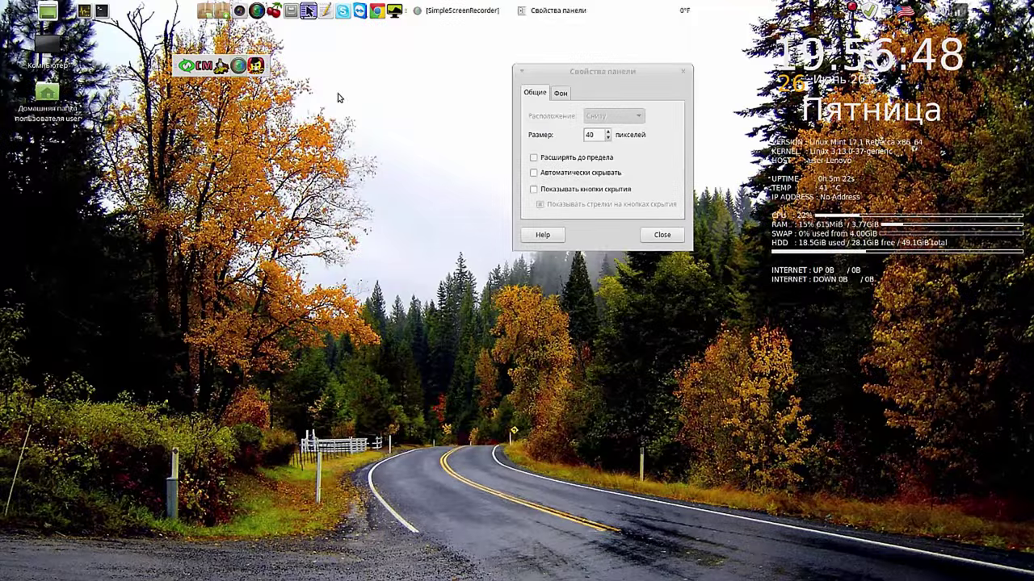
pyautogui.rightClick(204, 13)
pyautogui.click(230, 72)
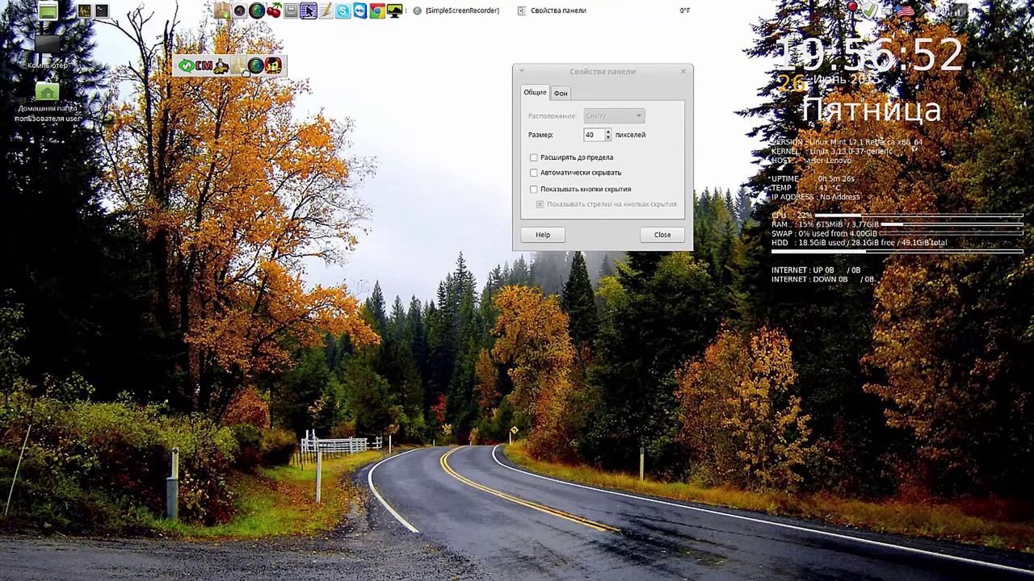
pyautogui.rightClick(225, 12)
pyautogui.click(242, 72)
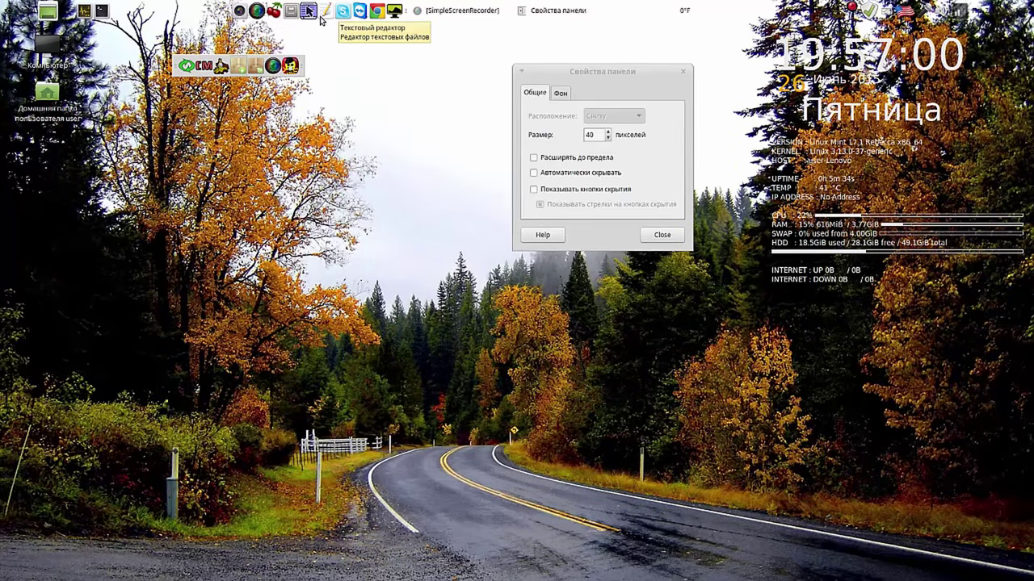
# Step: Move one more top-panel launcher into the floating panel with Переместить
pyautogui.rightClick(308, 12)
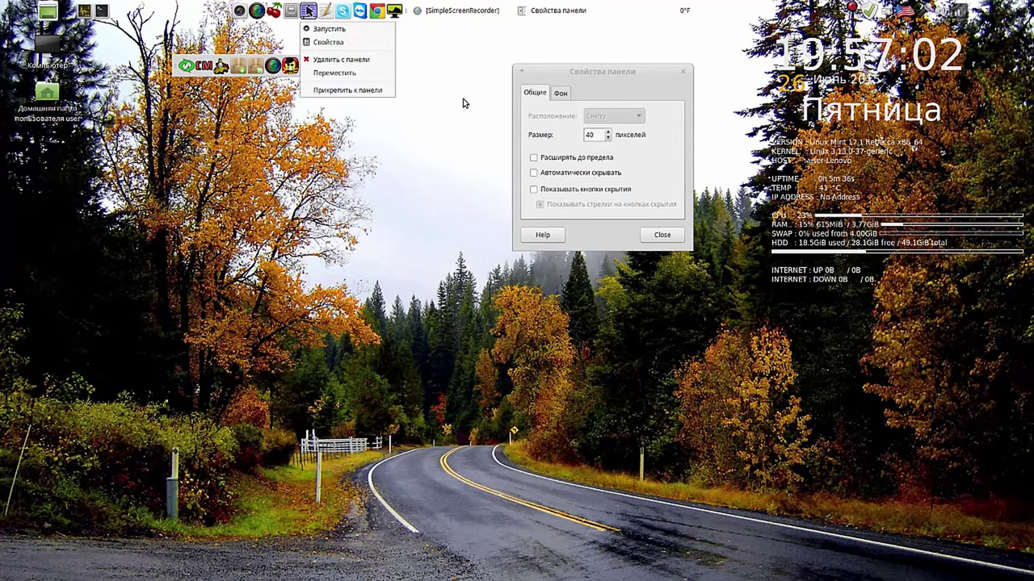
pyautogui.click(330, 40)
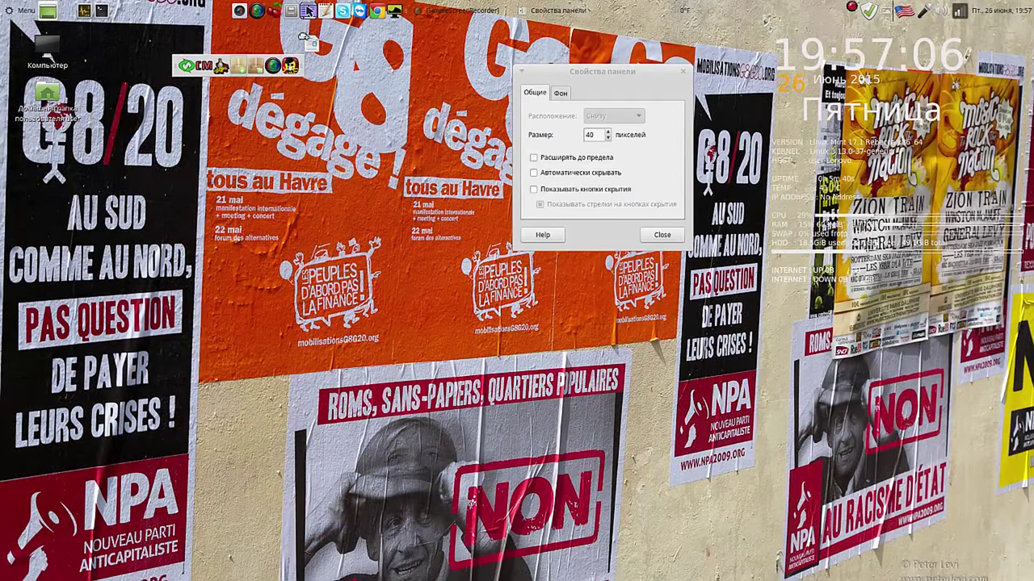
pyautogui.rightClick(313, 11)
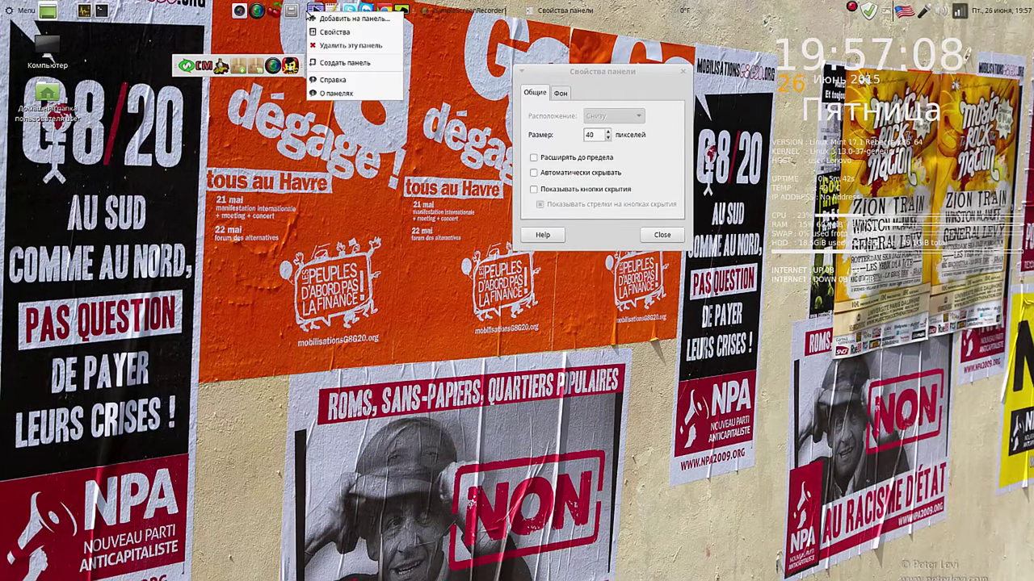
pyautogui.rightClick(315, 11)
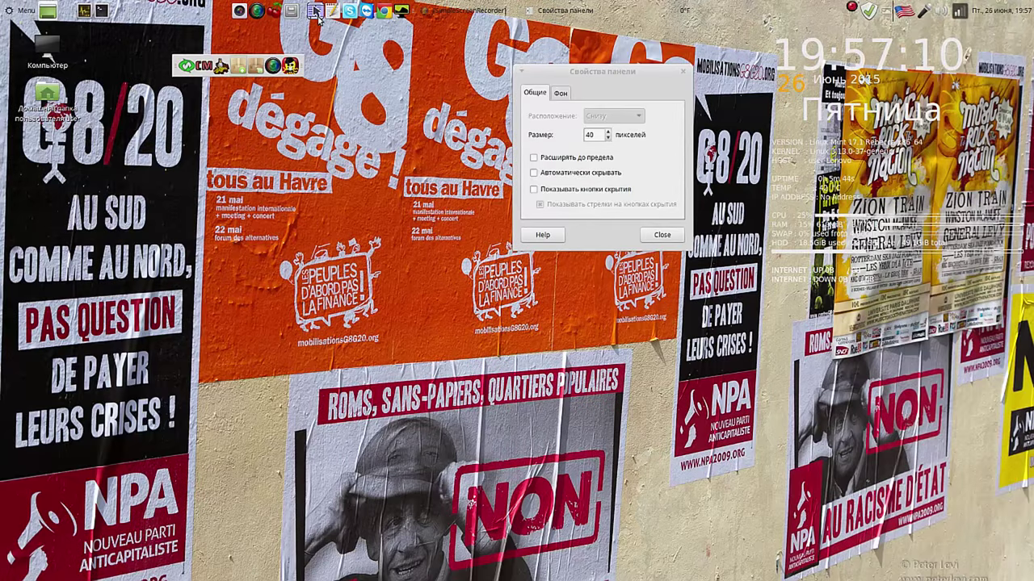
pyautogui.rightClick(315, 12)
pyautogui.click(342, 74)
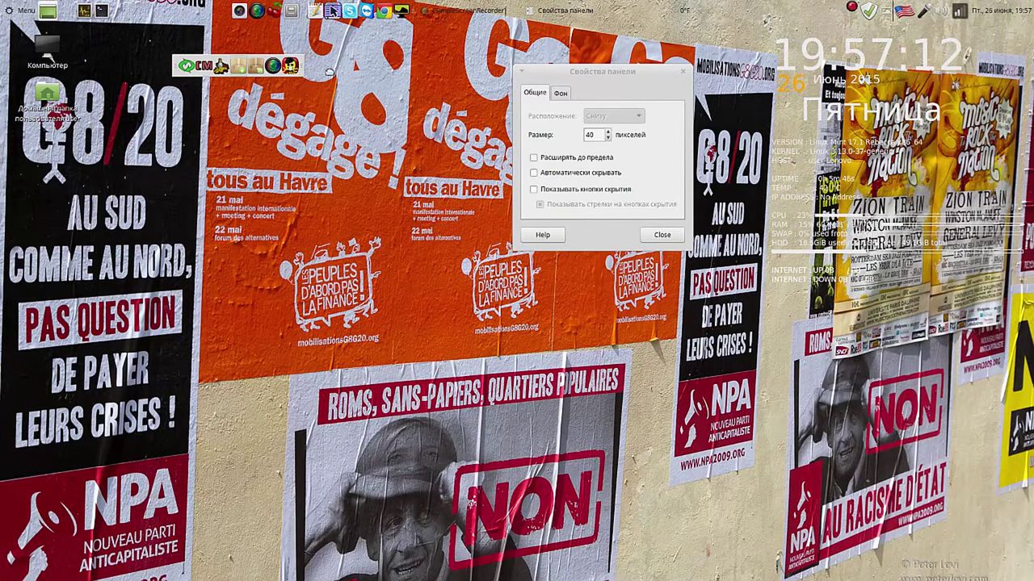
pyautogui.click(290, 67)
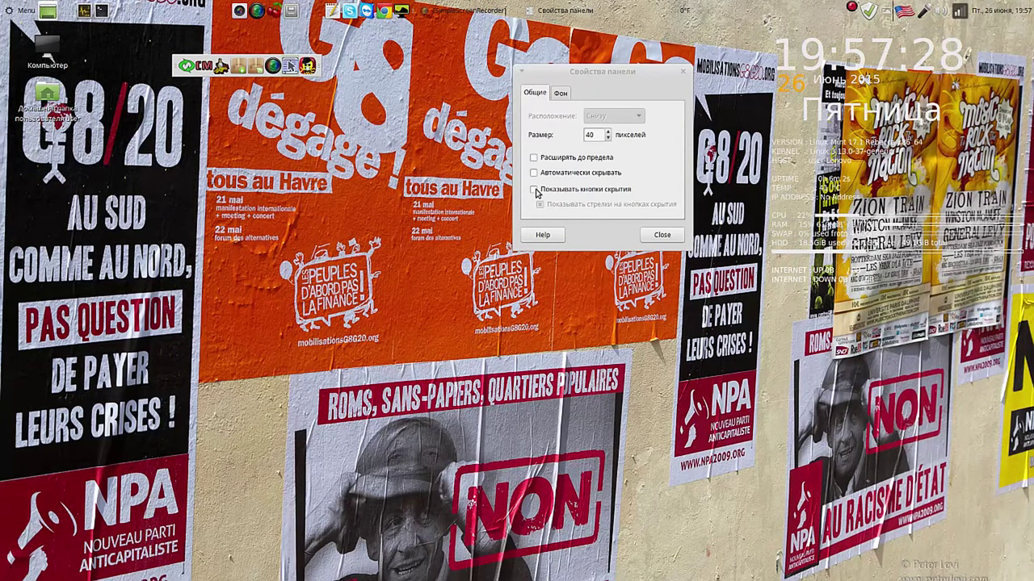
# Step: Turn on hide arrows for the launcher panel and make its colour-fill background fully transparent
pyautogui.click(534, 190)
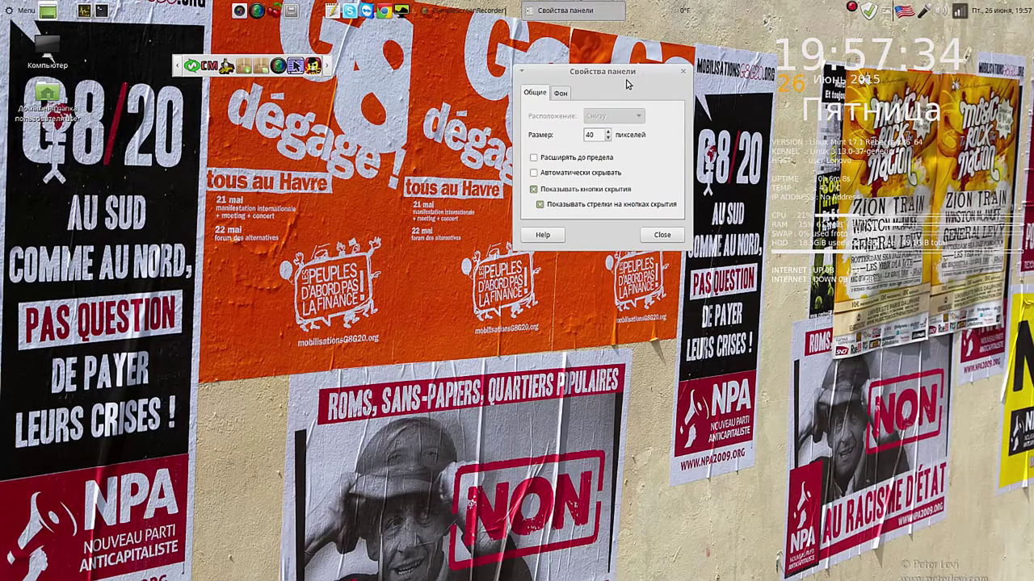
pyautogui.click(561, 95)
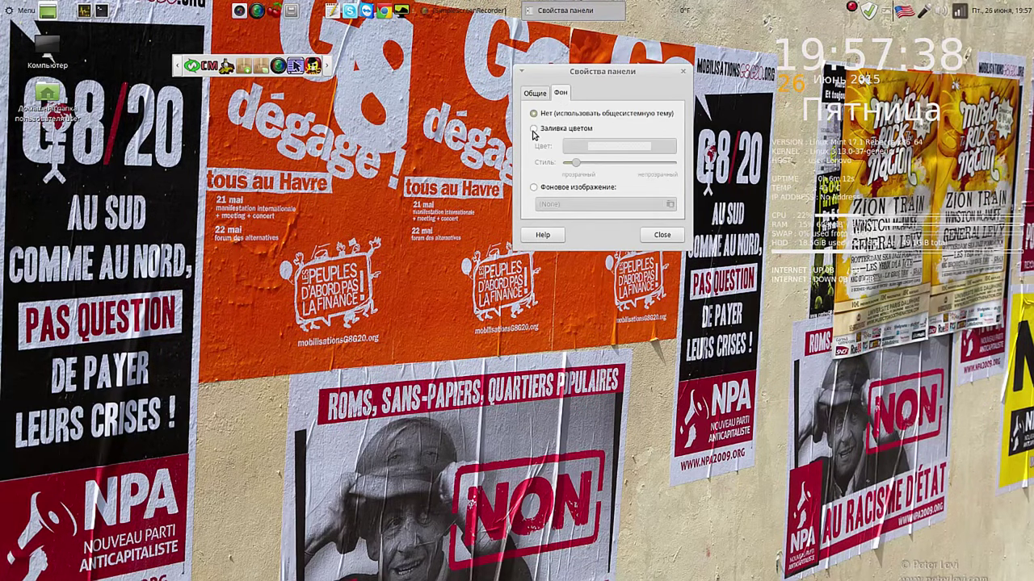
pyautogui.click(535, 128)
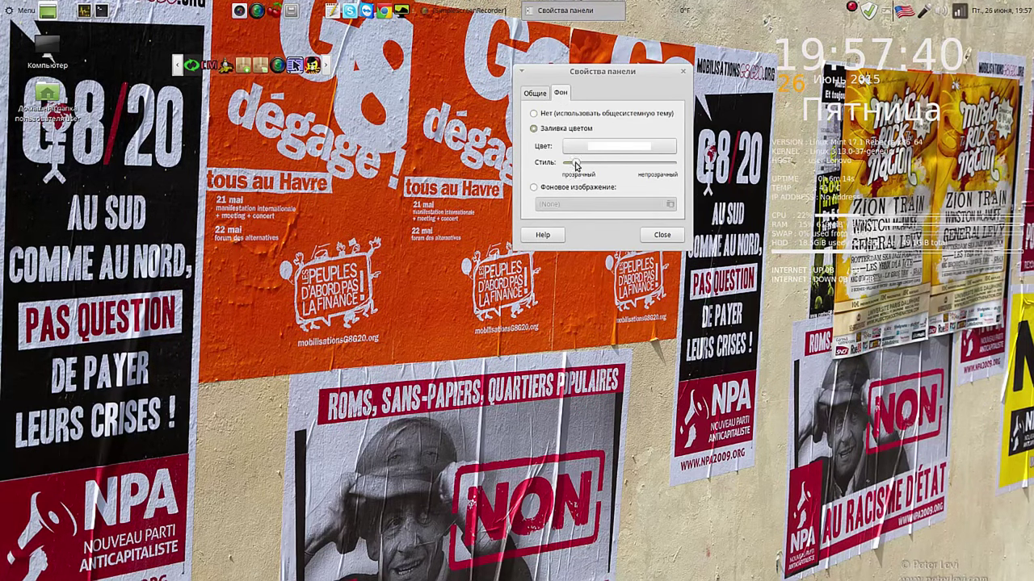
pyautogui.moveTo(573, 164); pyautogui.dragTo(555, 165)
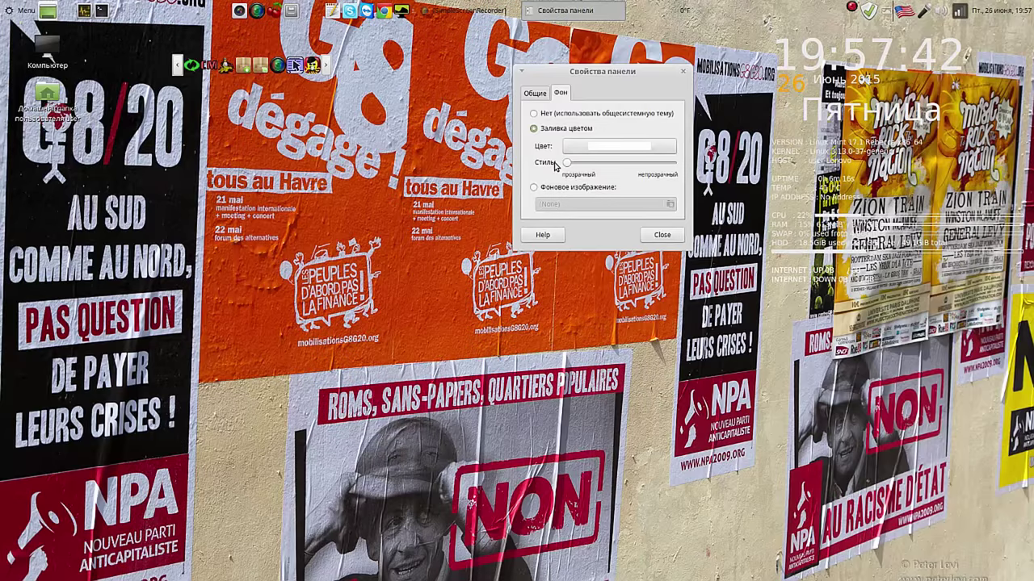
pyautogui.click(665, 233)
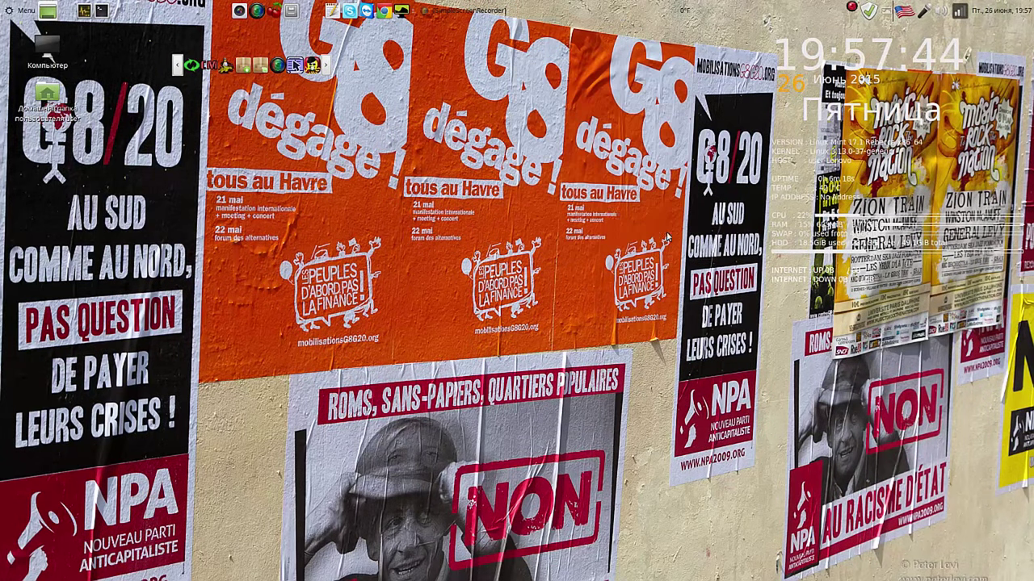
# Step: Hide the floating launcher panel with its arrow, then restore it from the screen edge
pyautogui.click(328, 67)
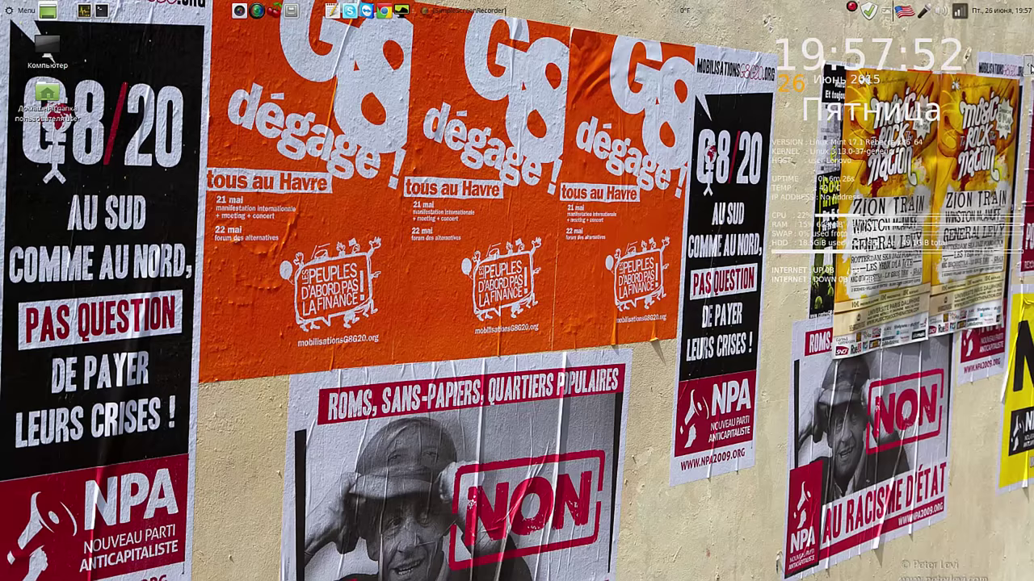
pyautogui.moveTo(273, 64)
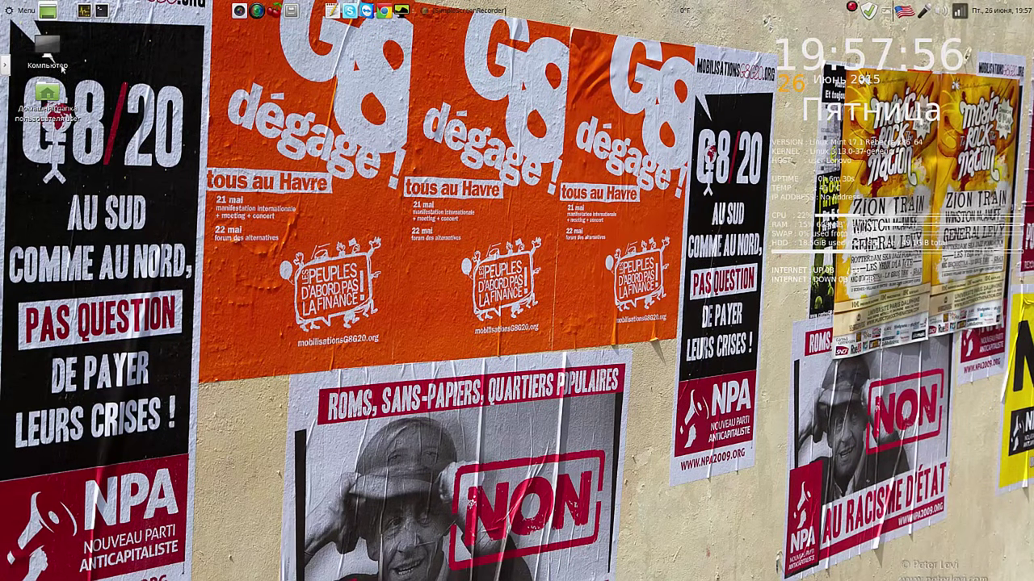
pyautogui.click(5, 65)
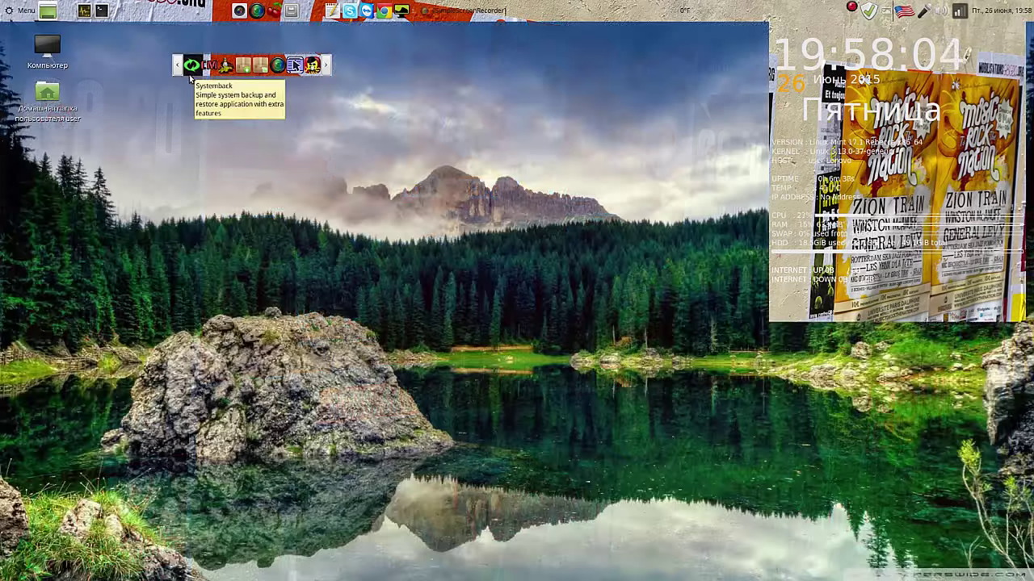
# Step: Launch Systemback, cancel its authentication prompt, and close the Krusader window
pyautogui.click(190, 73)
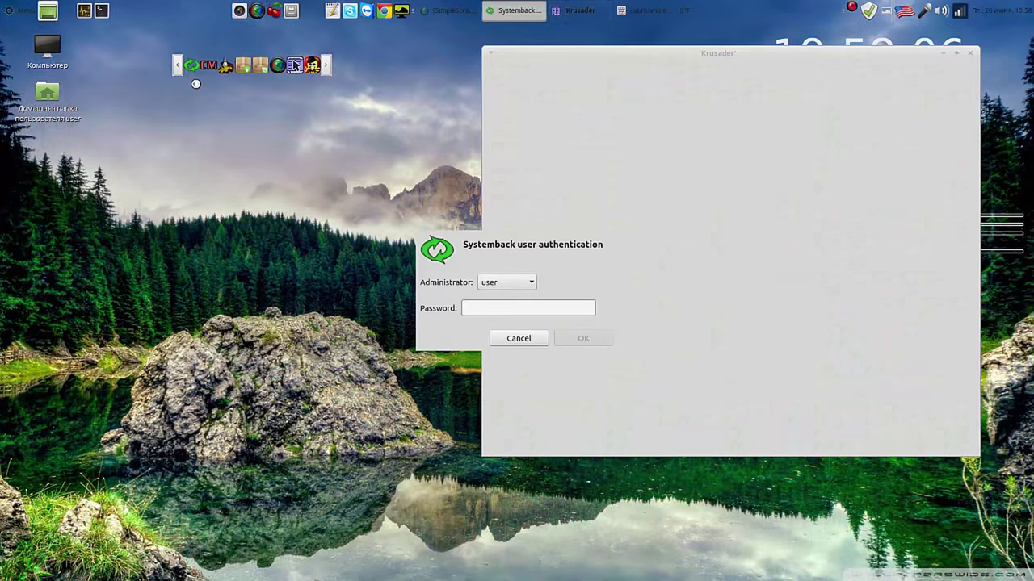
pyautogui.click(535, 339)
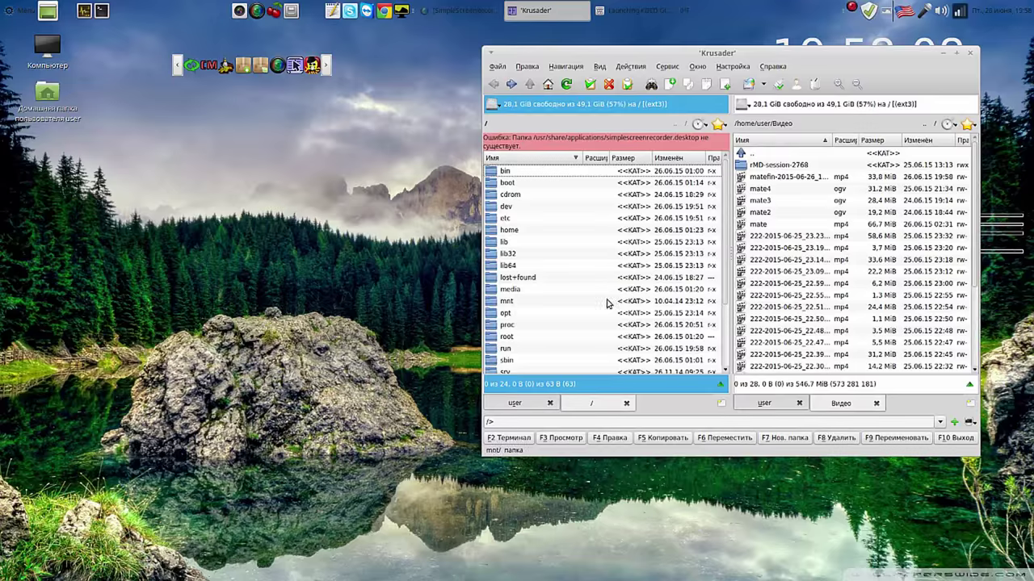
pyautogui.click(971, 52)
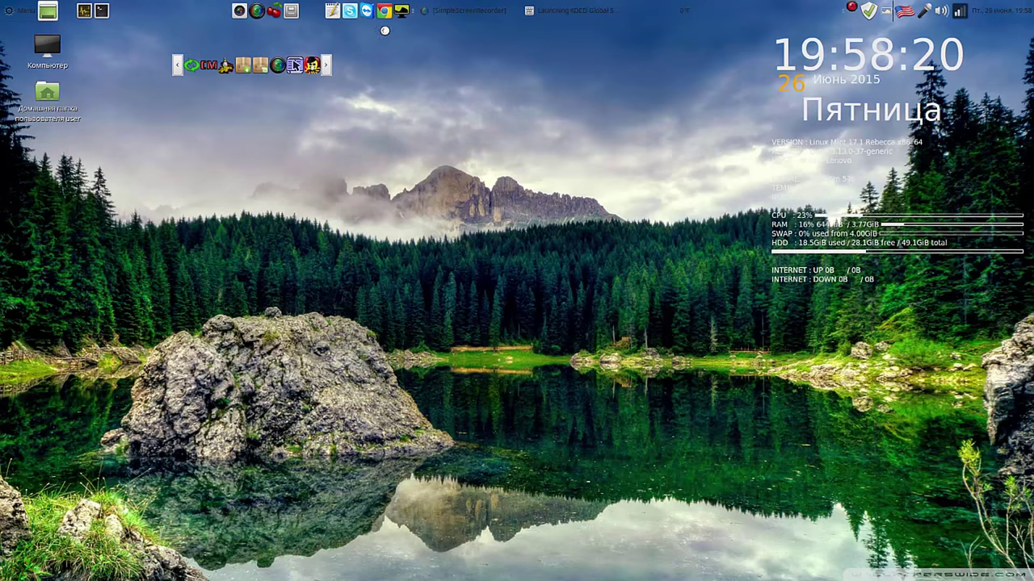
pyautogui.rightClick(404, 14)
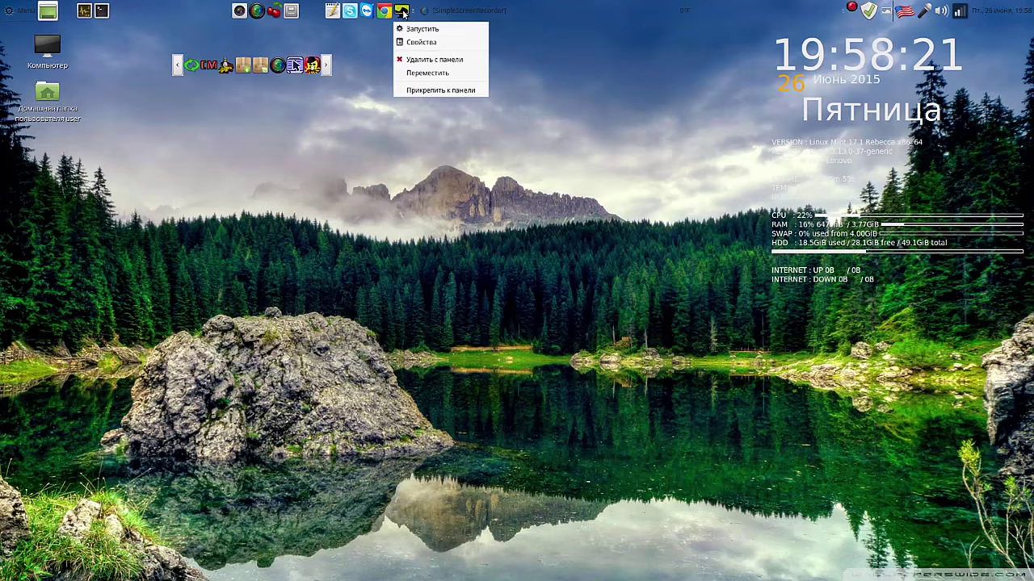
pyautogui.click(424, 75)
pyautogui.moveTo(327, 67); pyautogui.dragTo(279, 70)
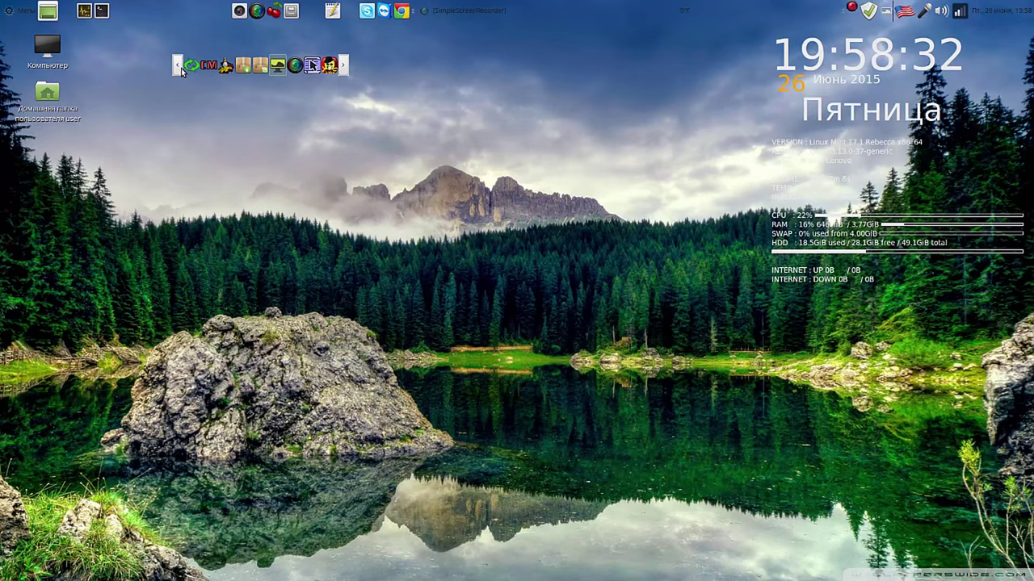
pyautogui.rightClick(240, 13)
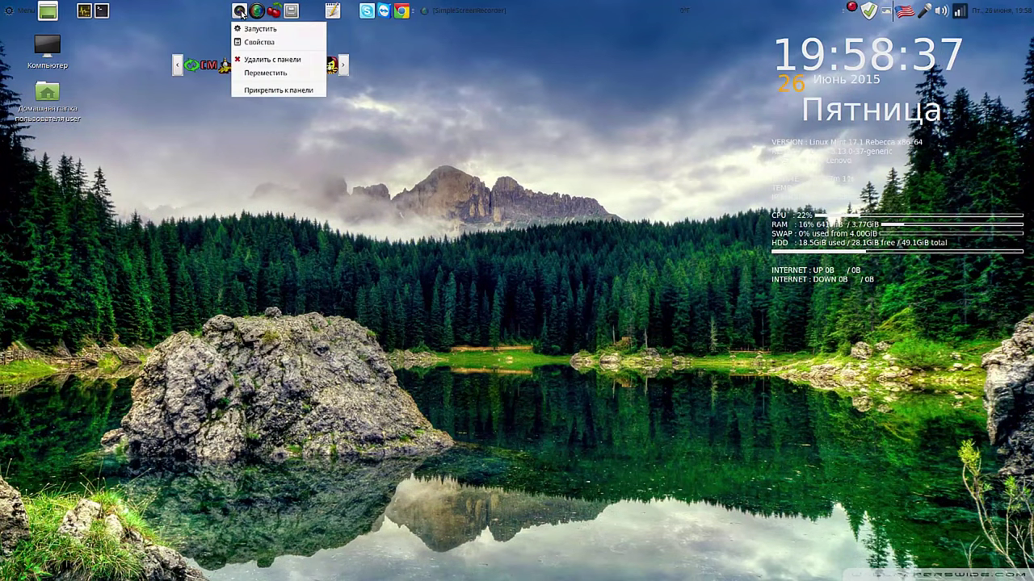
pyautogui.click(265, 73)
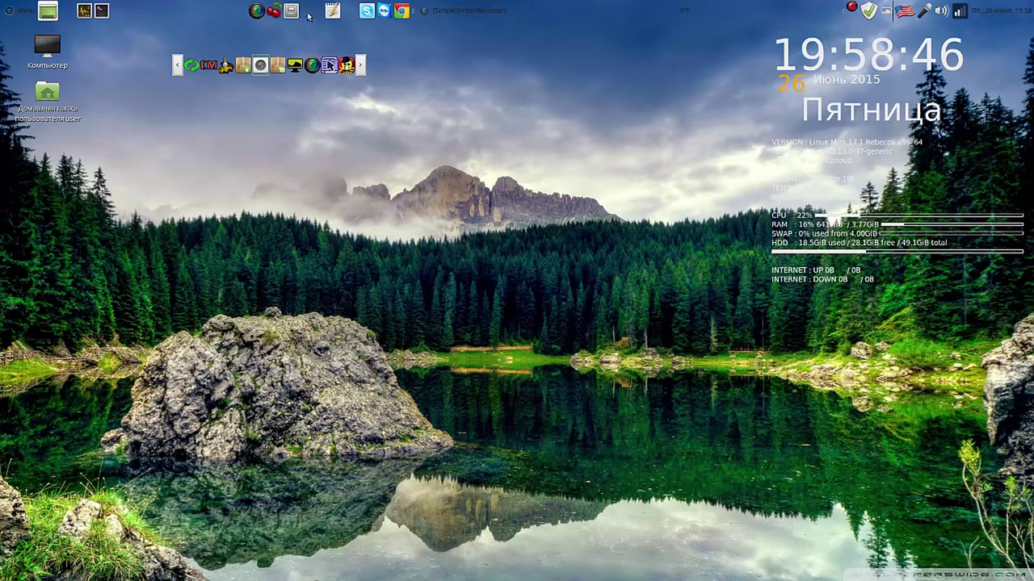
pyautogui.rightClick(261, 14)
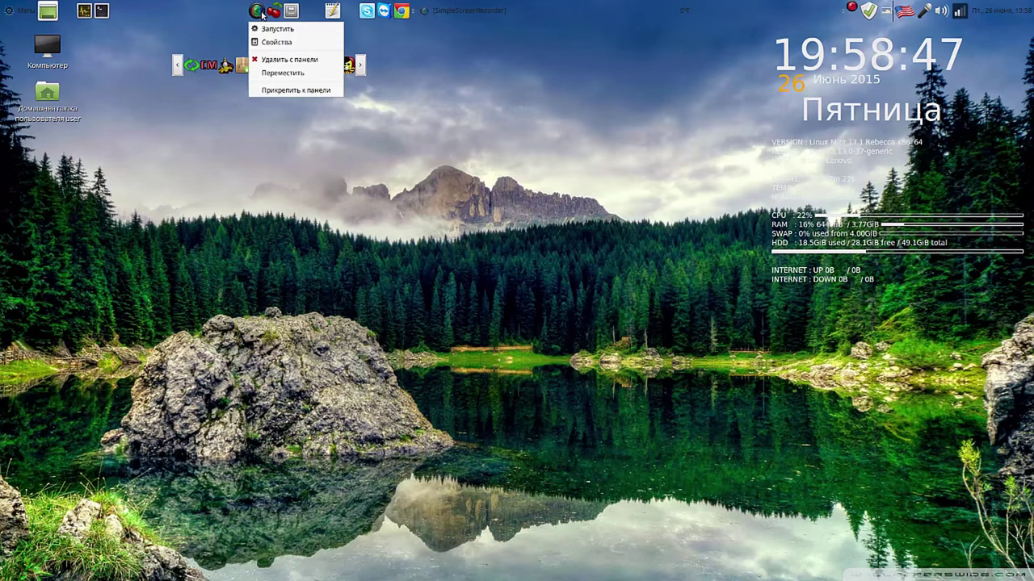
pyautogui.click(283, 73)
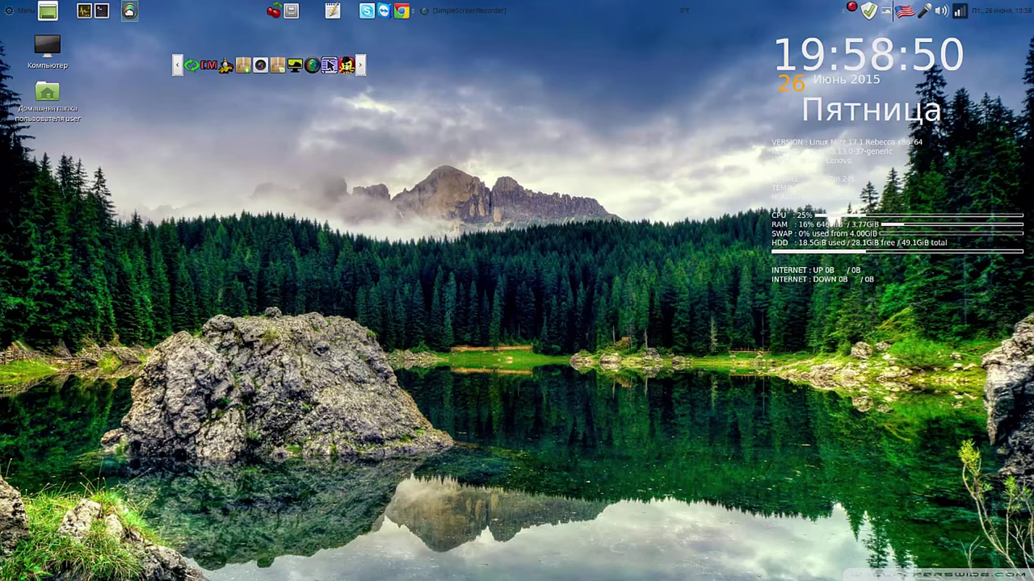
pyautogui.click(121, 10)
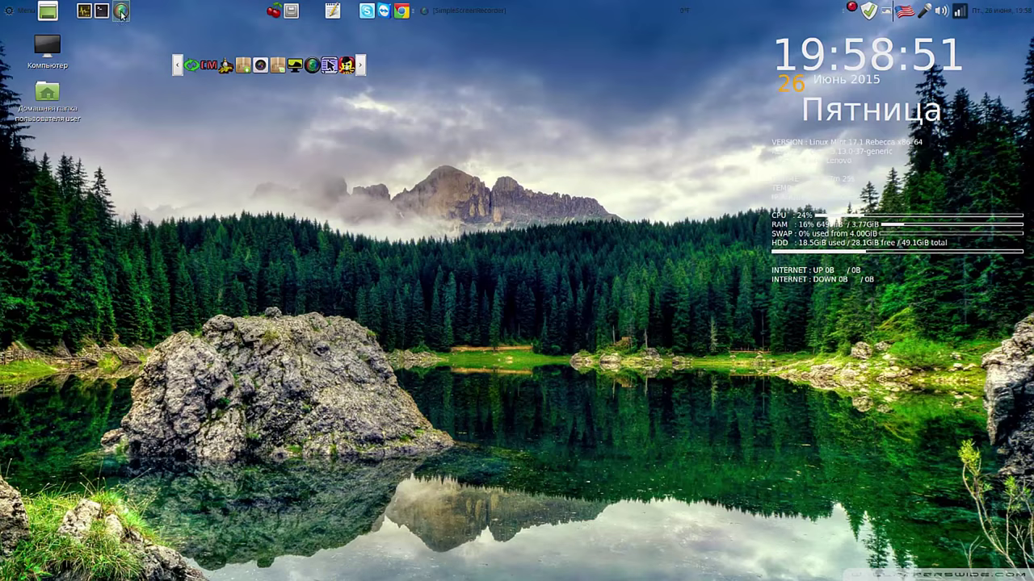
pyautogui.rightClick(291, 11)
pyautogui.click(293, 73)
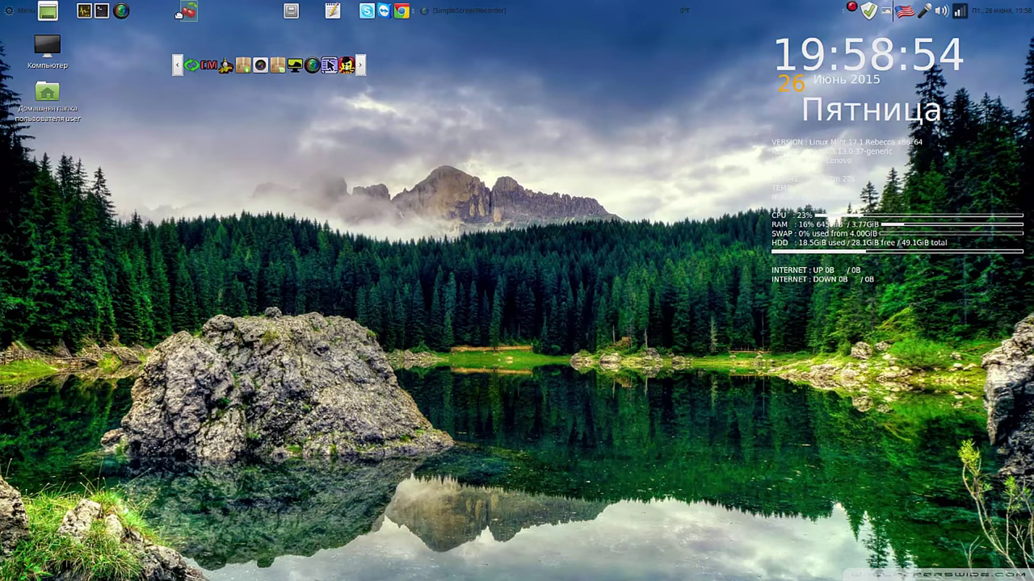
pyautogui.rightClick(291, 11)
pyautogui.click(293, 73)
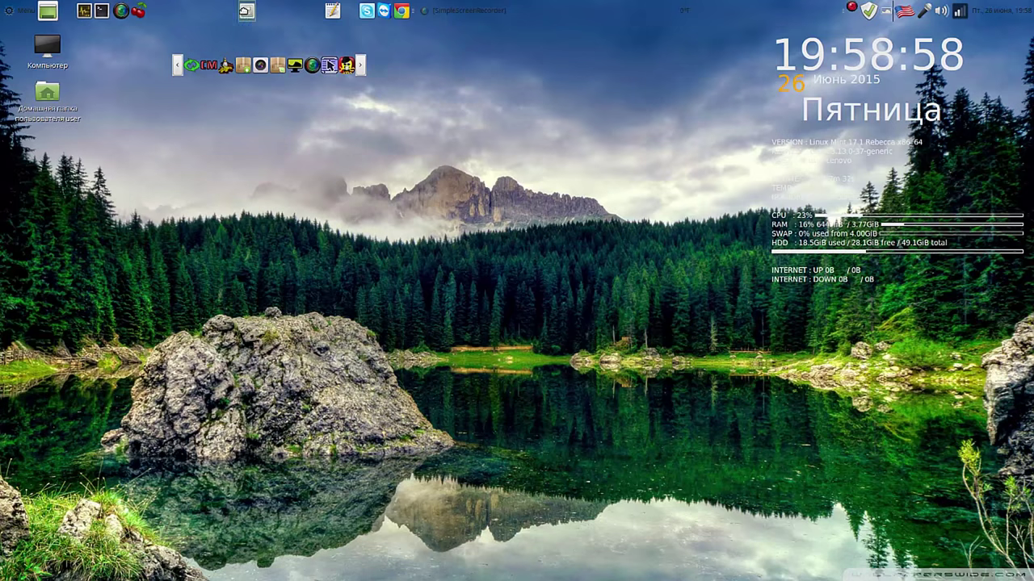
pyautogui.rightClick(332, 11)
pyautogui.click(354, 74)
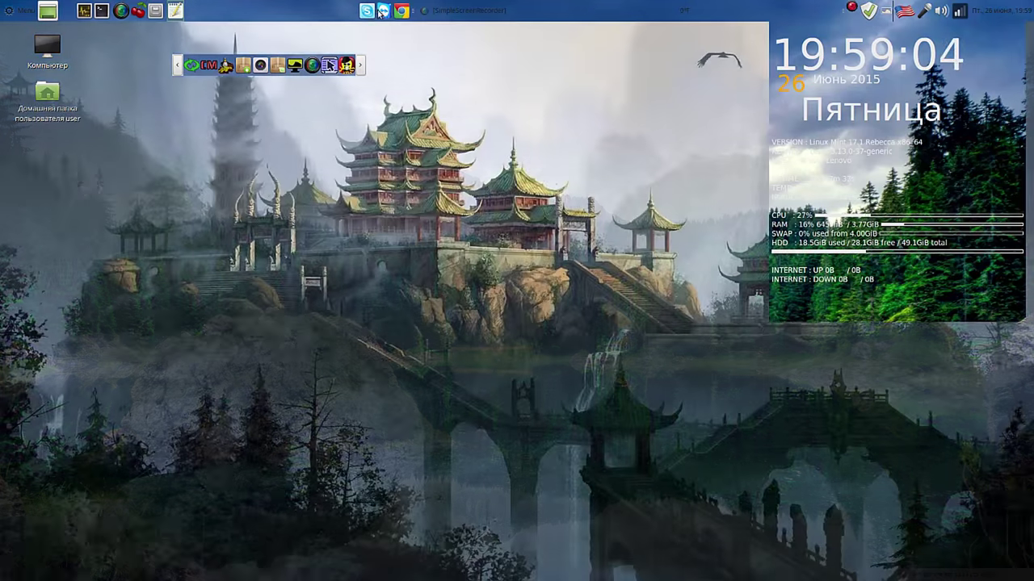
pyautogui.rightClick(384, 11)
pyautogui.click(381, 49)
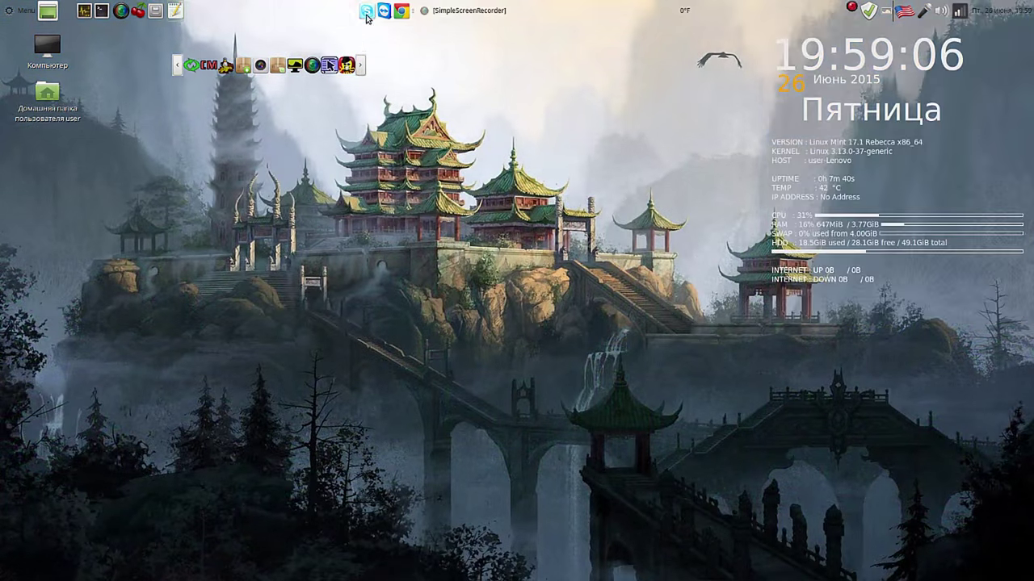
pyautogui.rightClick(367, 11)
pyautogui.click(392, 73)
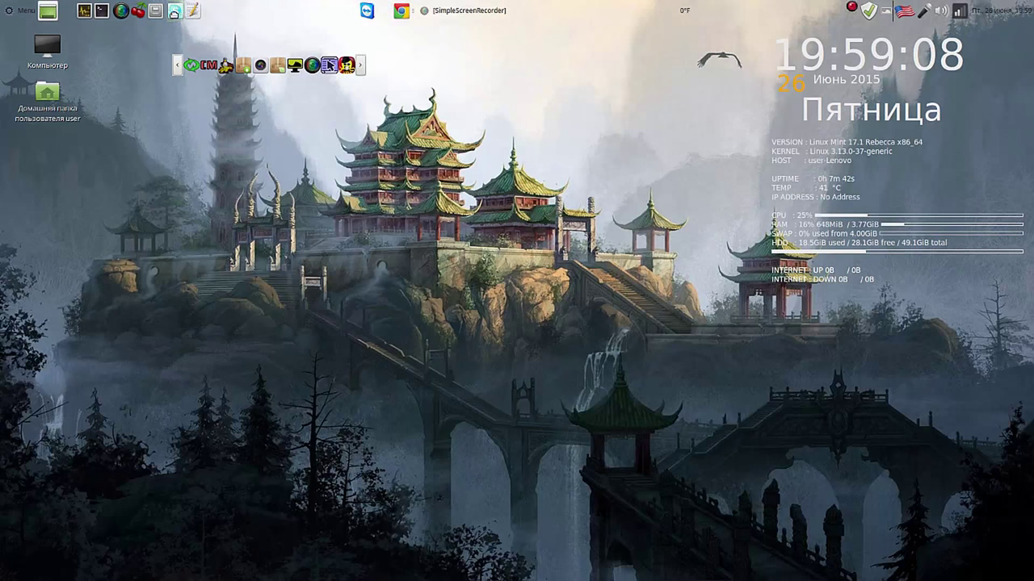
pyautogui.rightClick(368, 10)
pyautogui.click(396, 69)
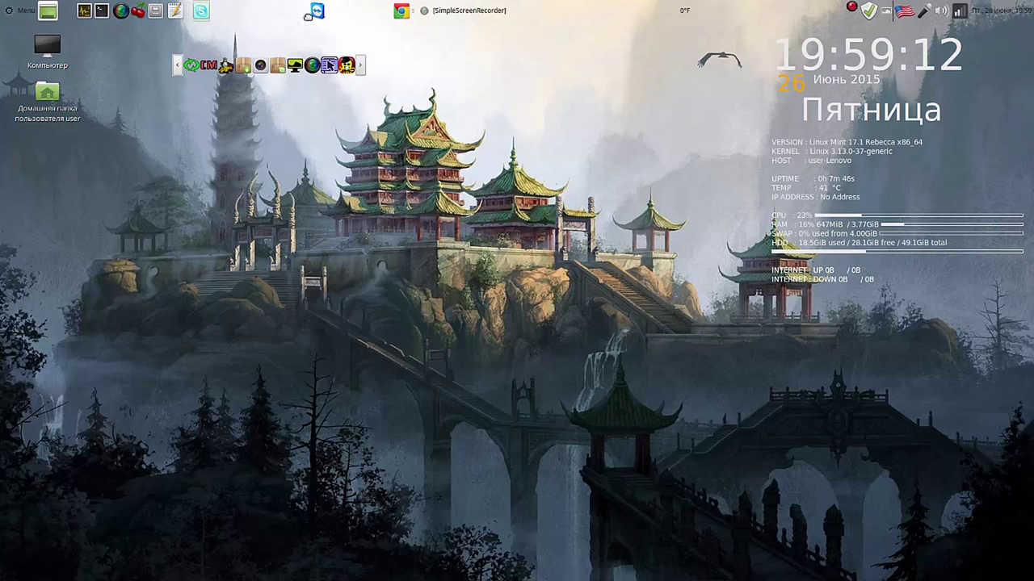
pyautogui.click(223, 14)
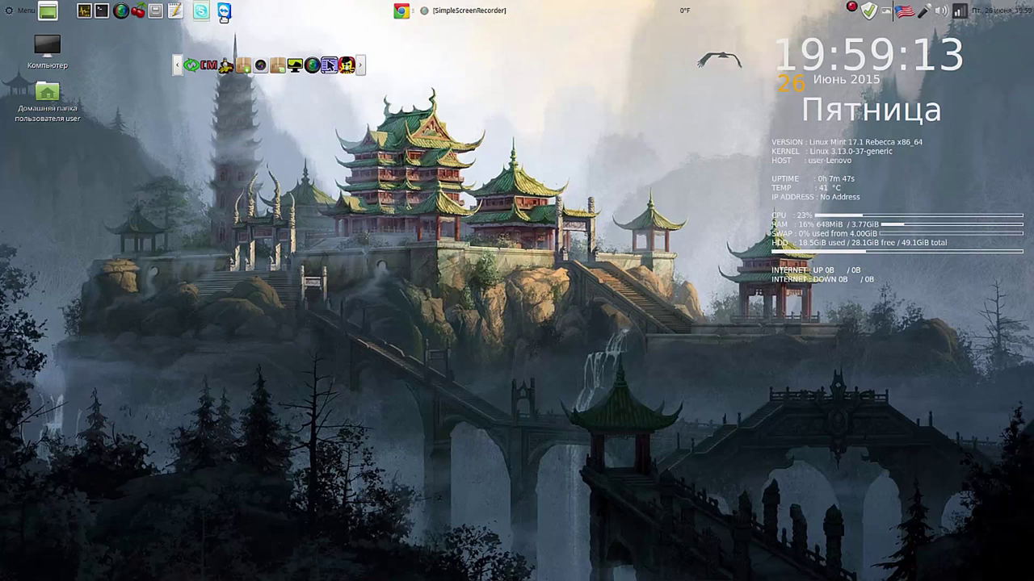
pyautogui.rightClick(400, 11)
pyautogui.click(404, 70)
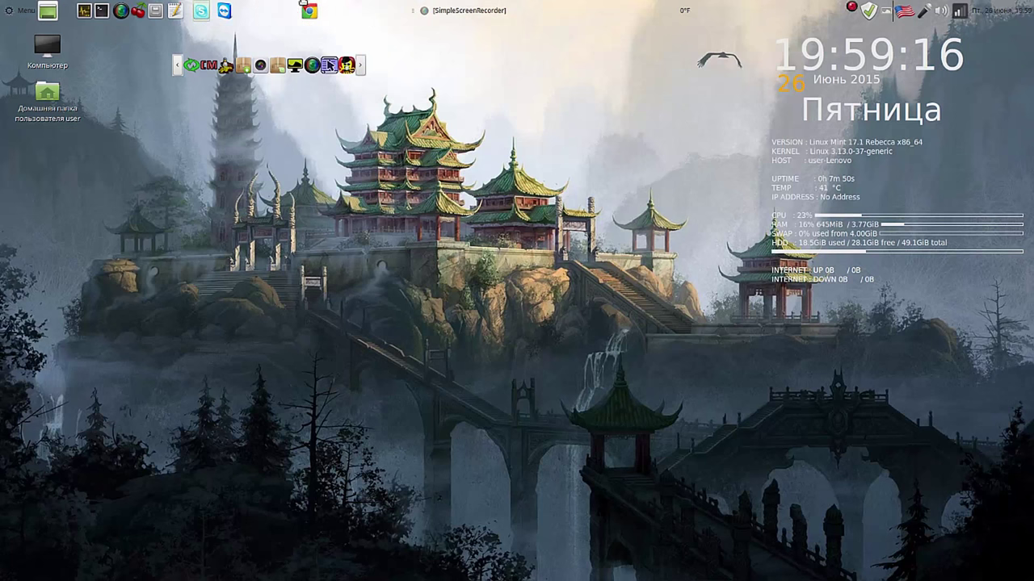
pyautogui.click(242, 12)
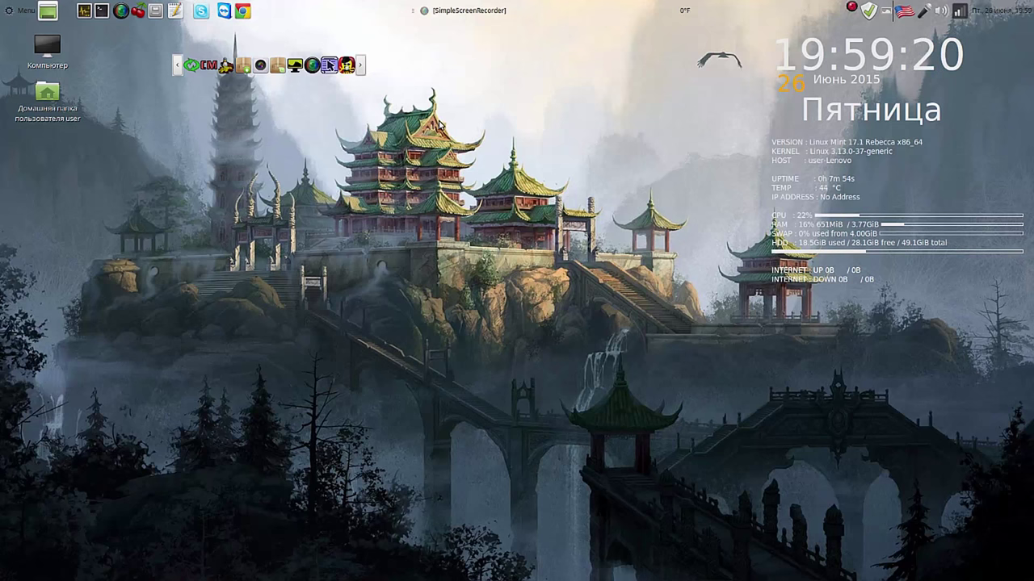
pyautogui.click(871, 11)
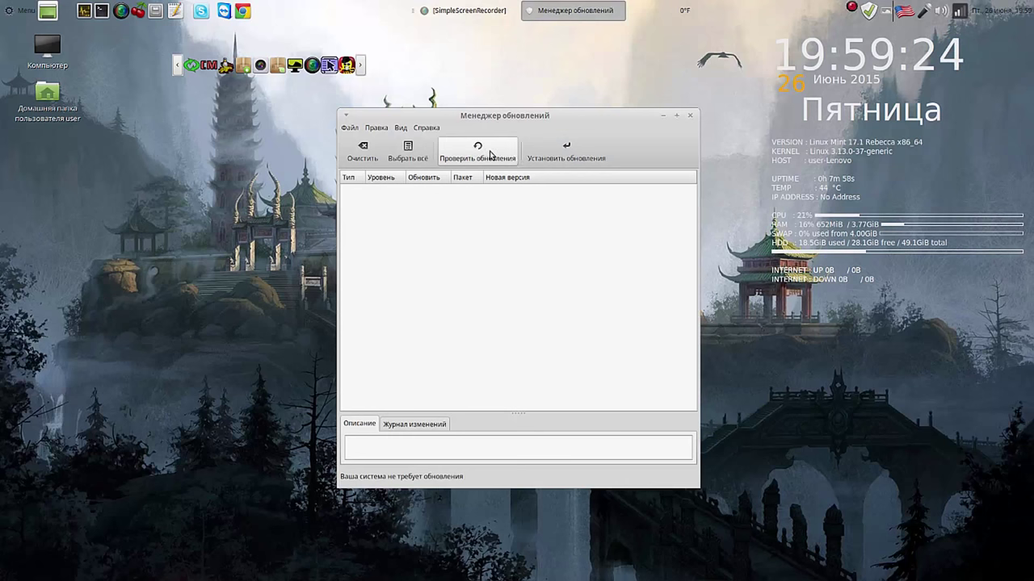
pyautogui.click(489, 152)
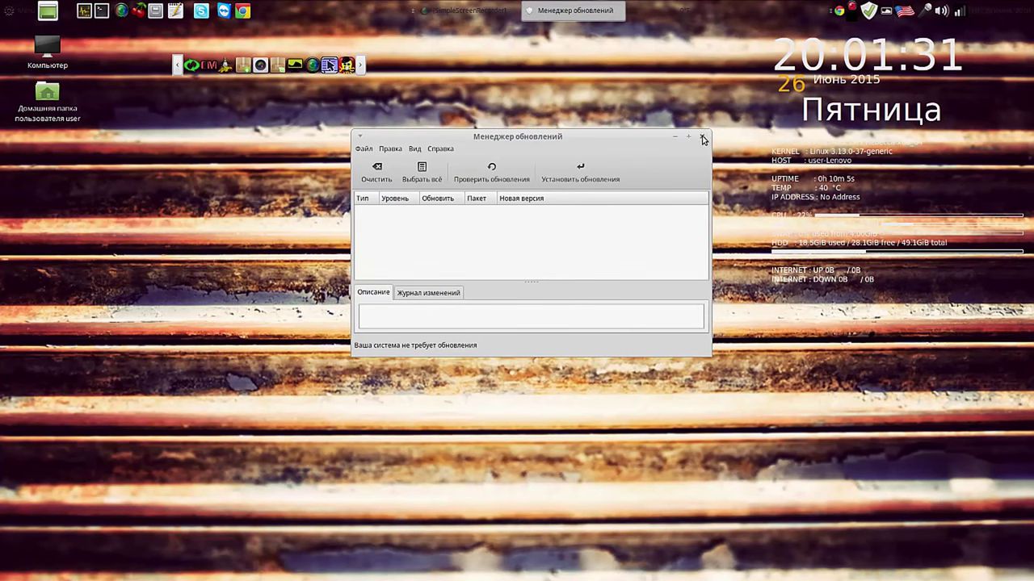
pyautogui.click(703, 138)
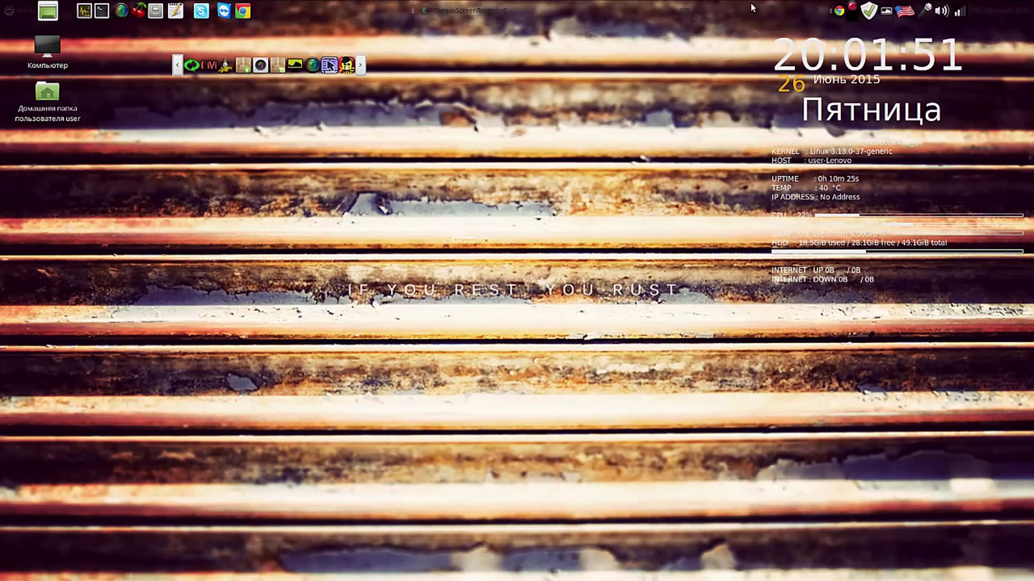
# Step: Drag the Variety launcher from the dock to the top panel and place it beside the other launchers
pyautogui.click(295, 65)
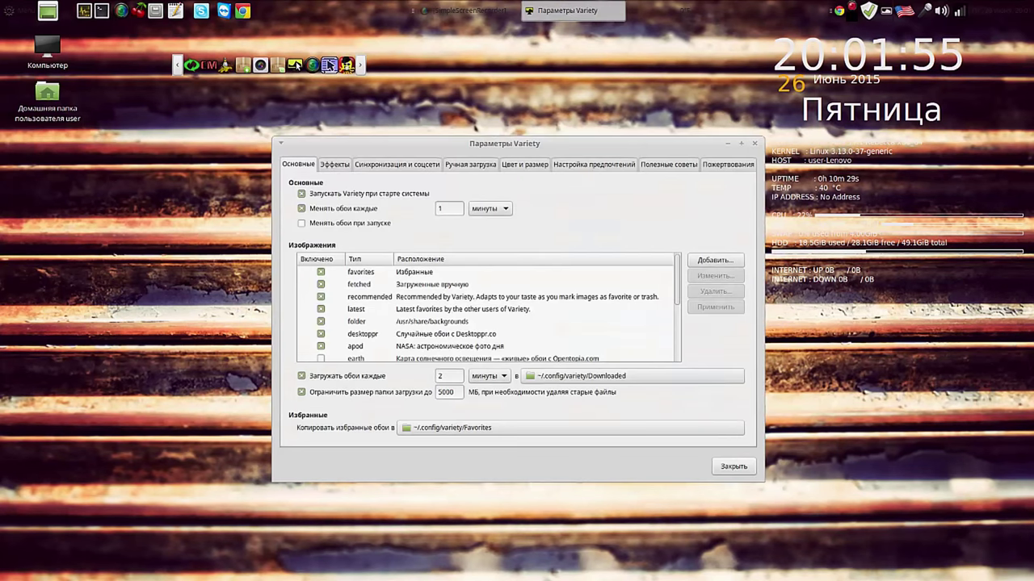
pyautogui.click(754, 143)
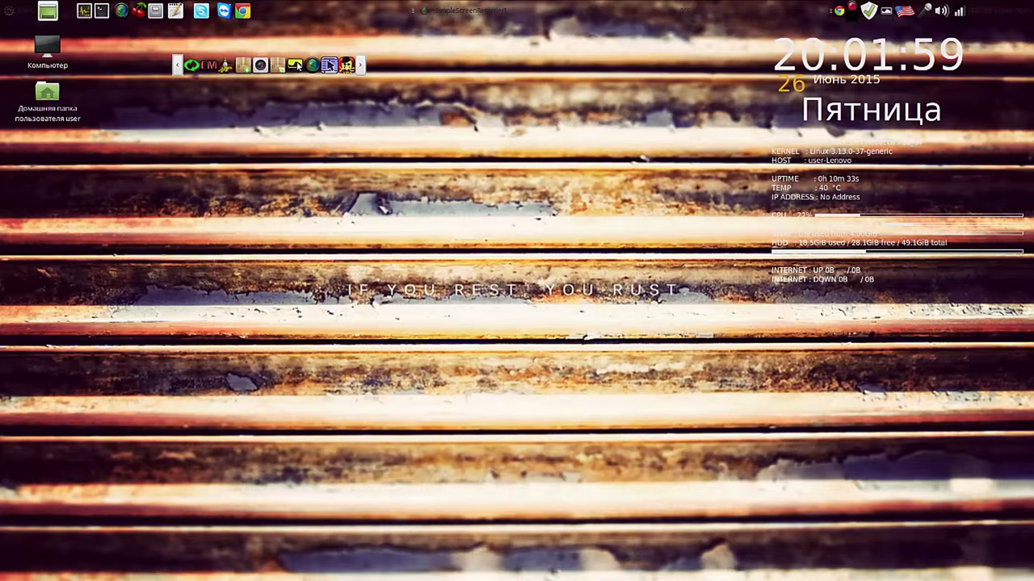
pyautogui.moveTo(296, 66); pyautogui.dragTo(279, 9)
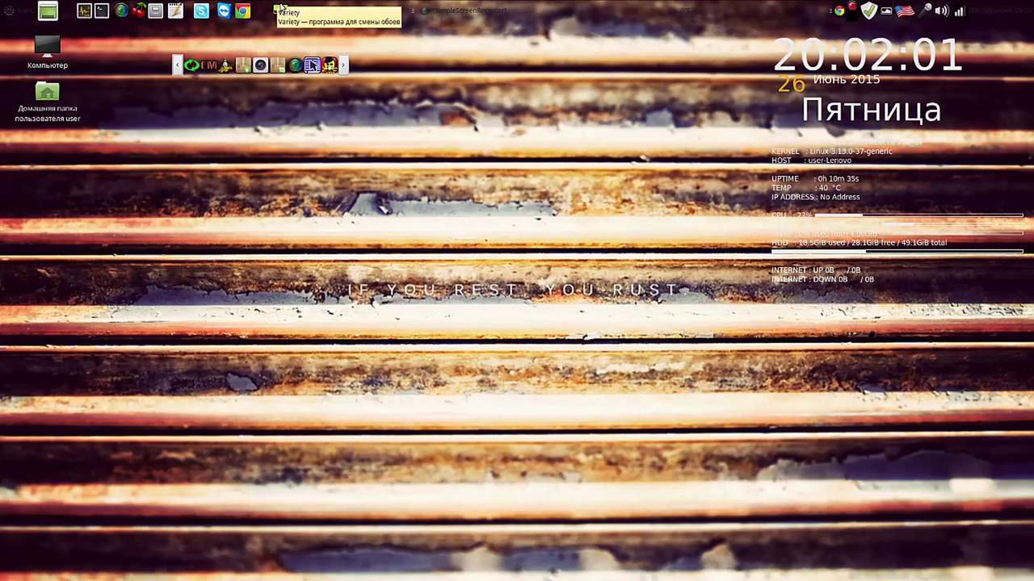
pyautogui.rightClick(280, 10)
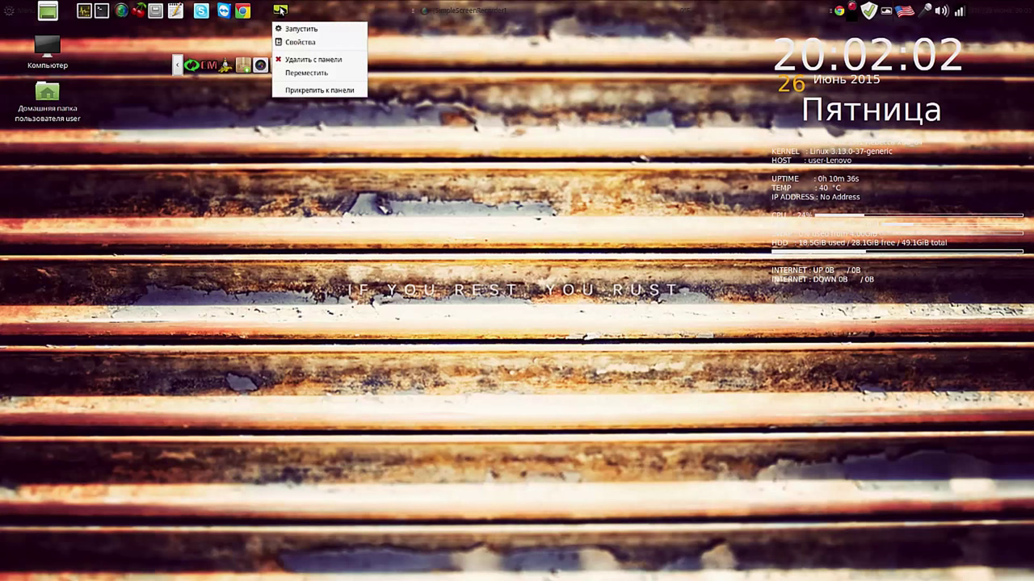
pyautogui.click(305, 73)
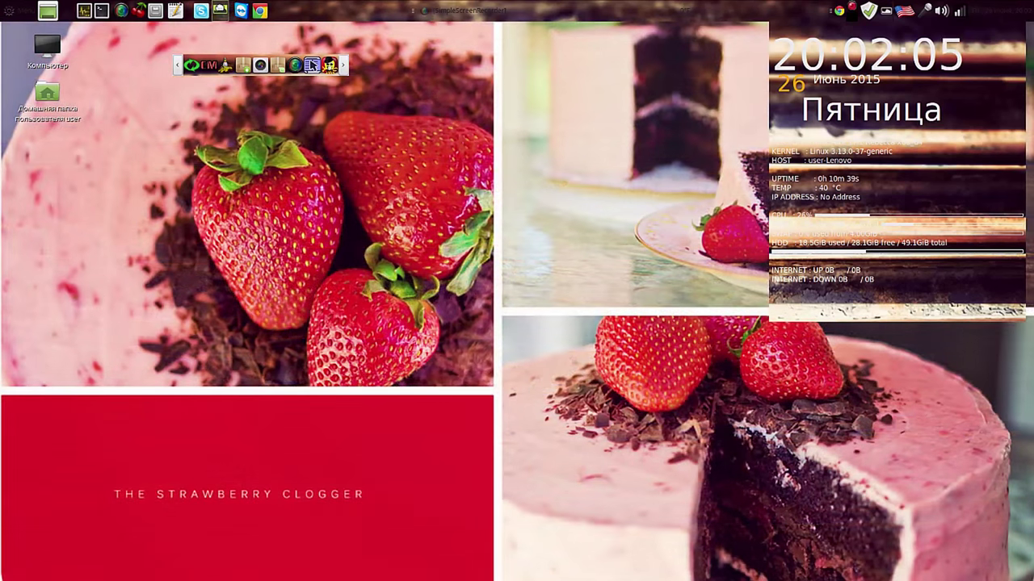
pyautogui.click(234, 10)
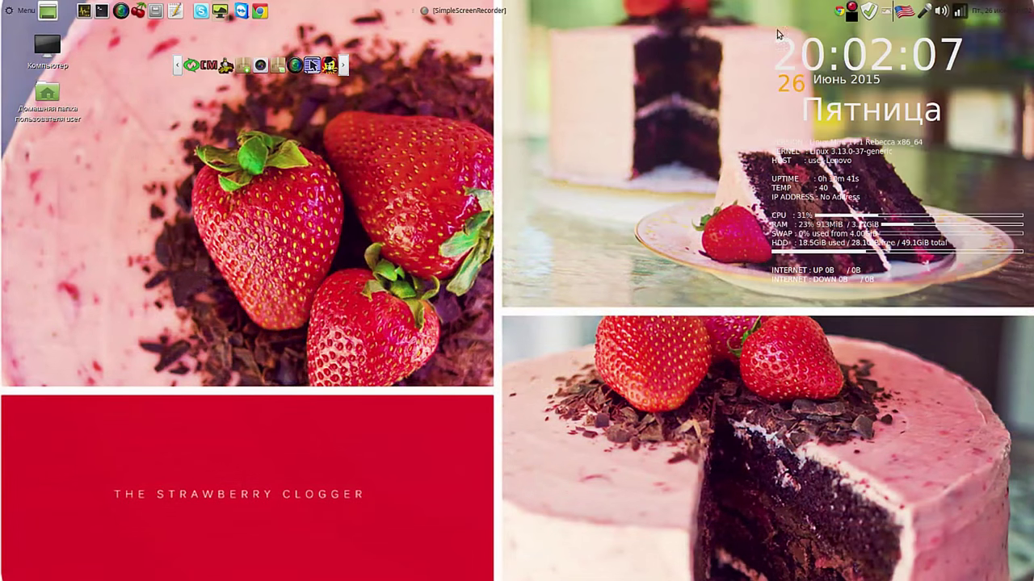
pyautogui.click(886, 11)
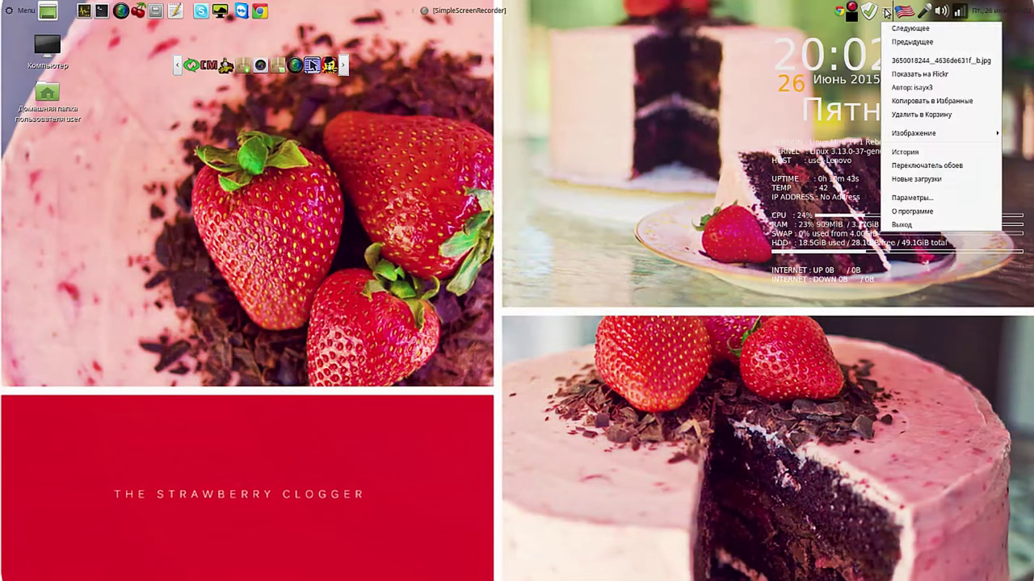
# Step: Pick the grey Linux Mint logo wallpaper in Variety's switcher, quit Variety, and launch Systemback
pyautogui.click(925, 164)
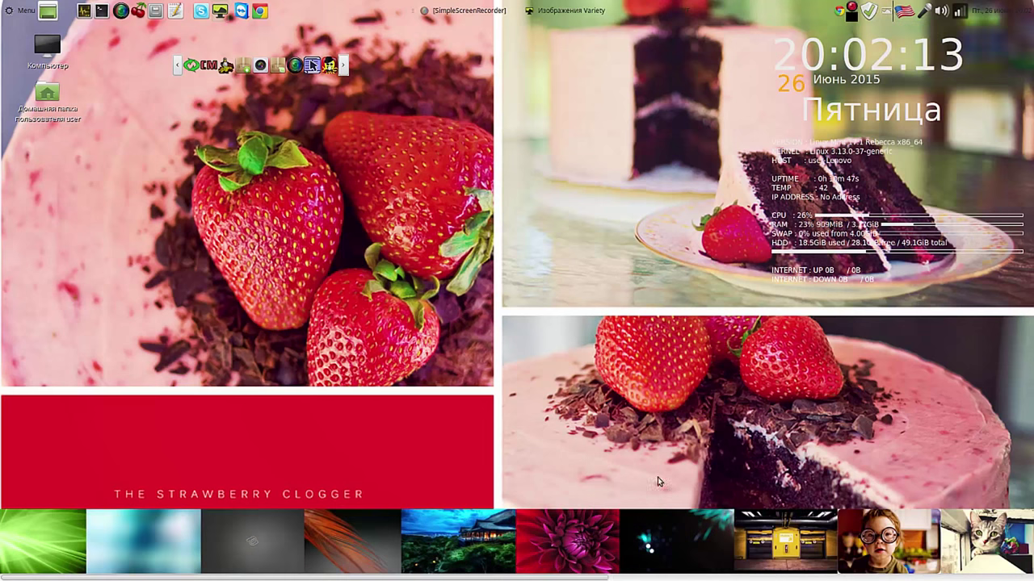
pyautogui.click(287, 549)
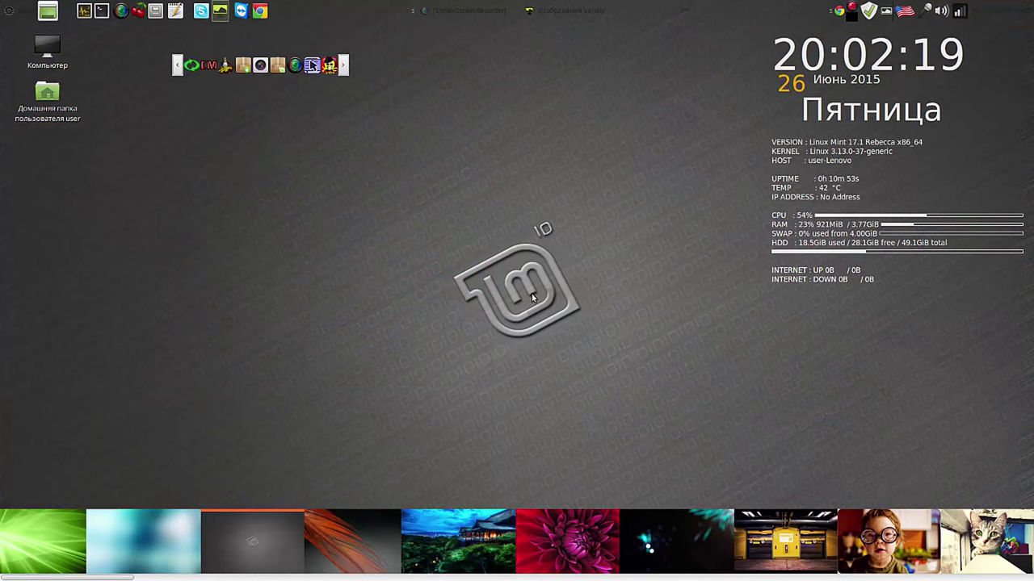
pyautogui.click(886, 11)
pyautogui.click(916, 214)
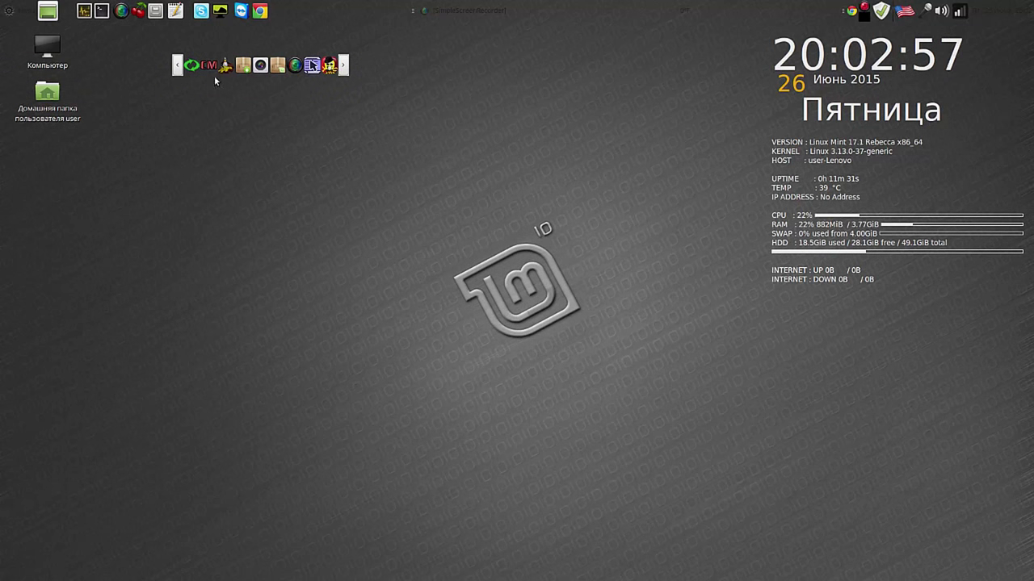
pyautogui.click(193, 64)
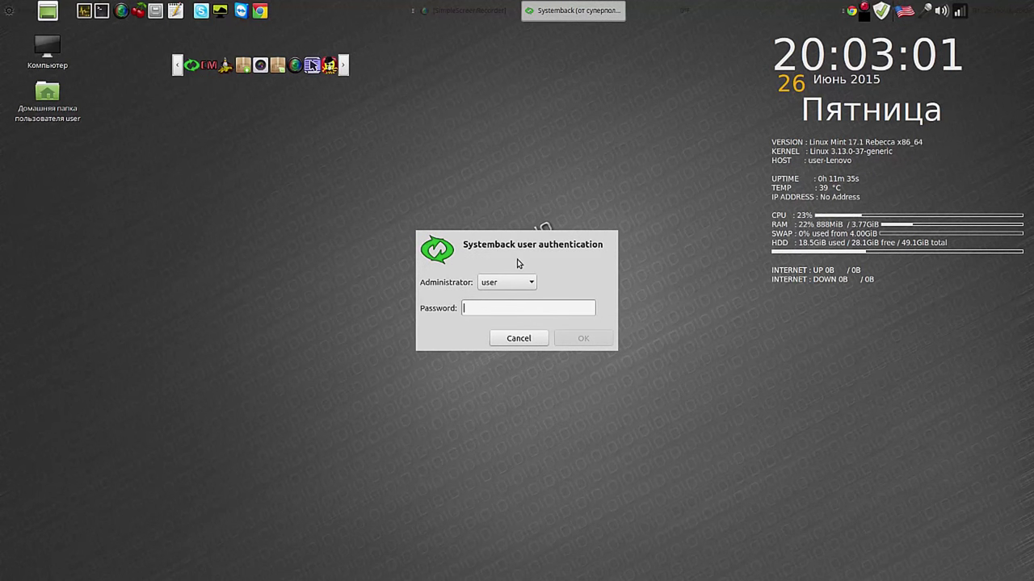
# Step: Sign in to Systemback with the administrator password and open Live system create
pyautogui.write('••••••')
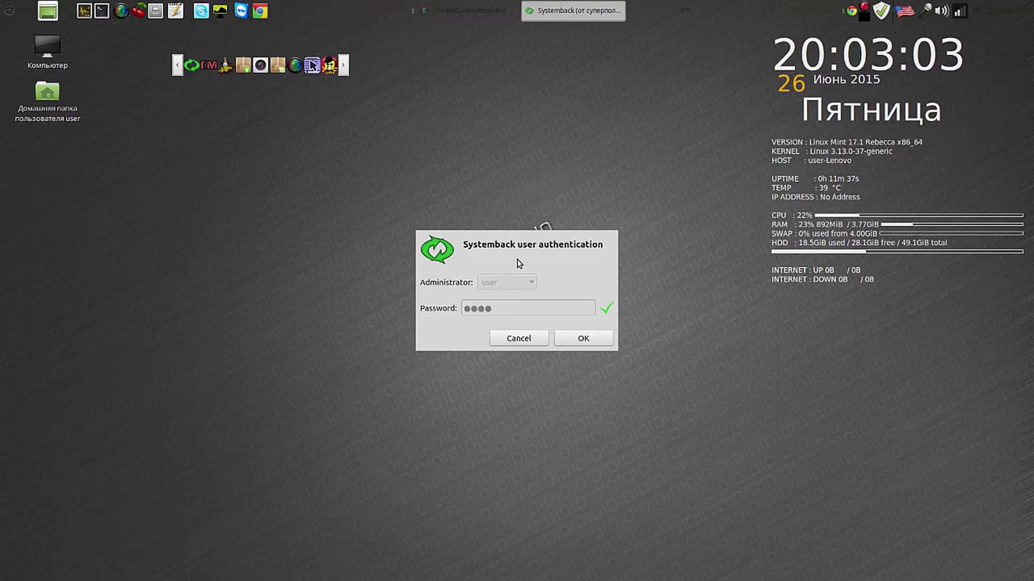
pyautogui.press('Return')
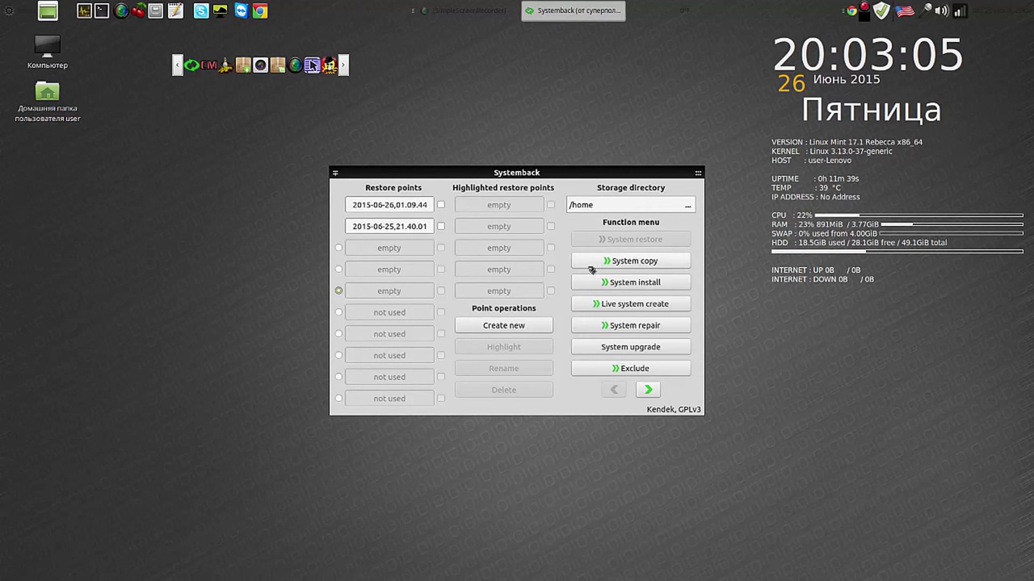
pyautogui.click(634, 304)
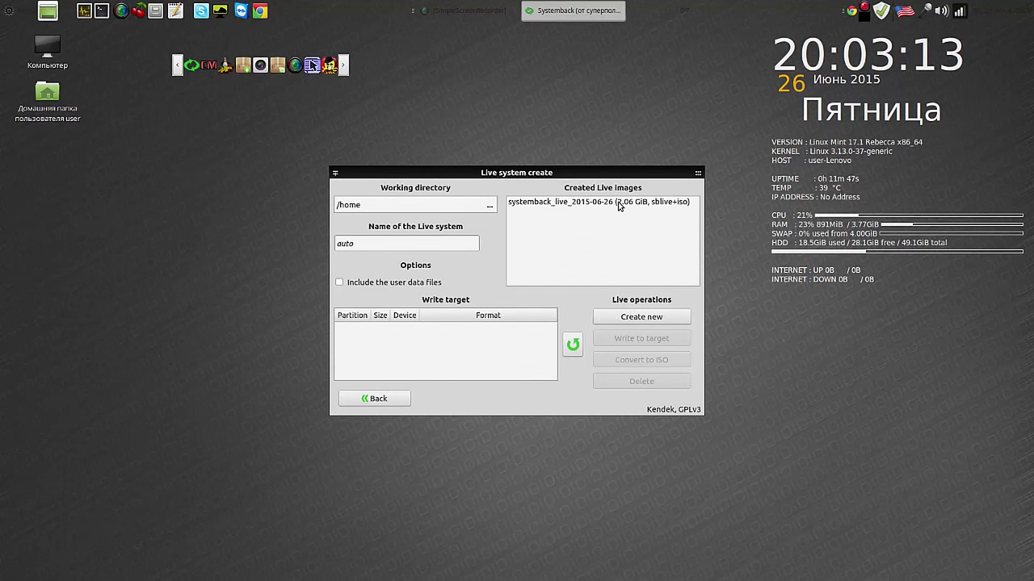
# Step: Delete the systemback_live_2015-06-26 Live image and return to the main page
pyautogui.click(619, 206)
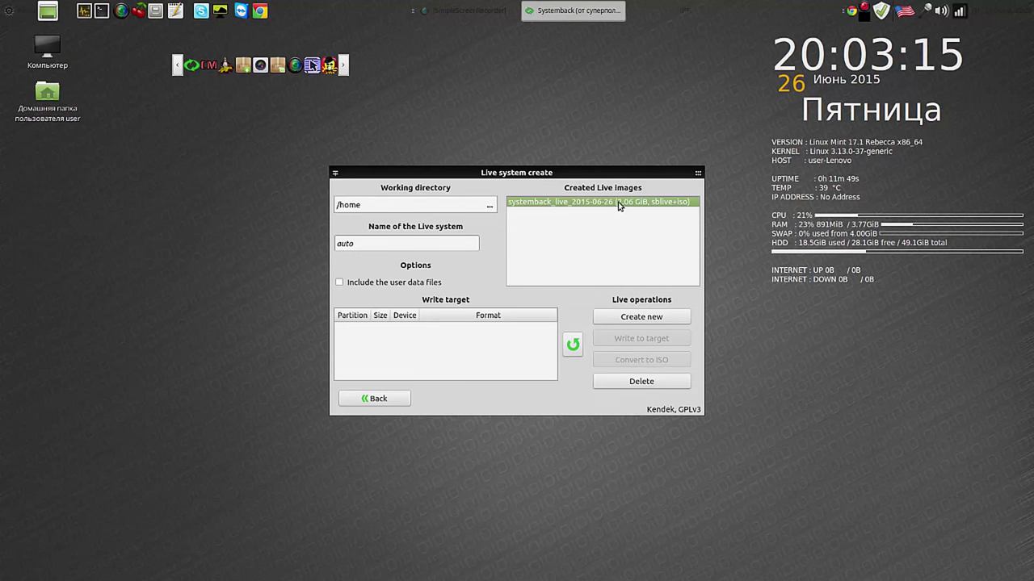
pyautogui.click(650, 383)
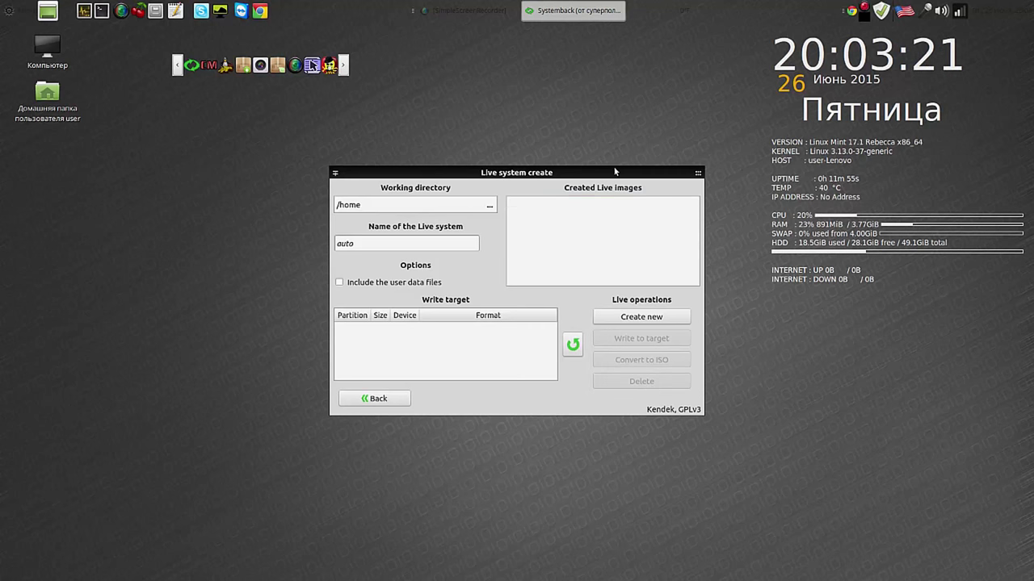
pyautogui.moveTo(613, 173); pyautogui.dragTo(402, 113)
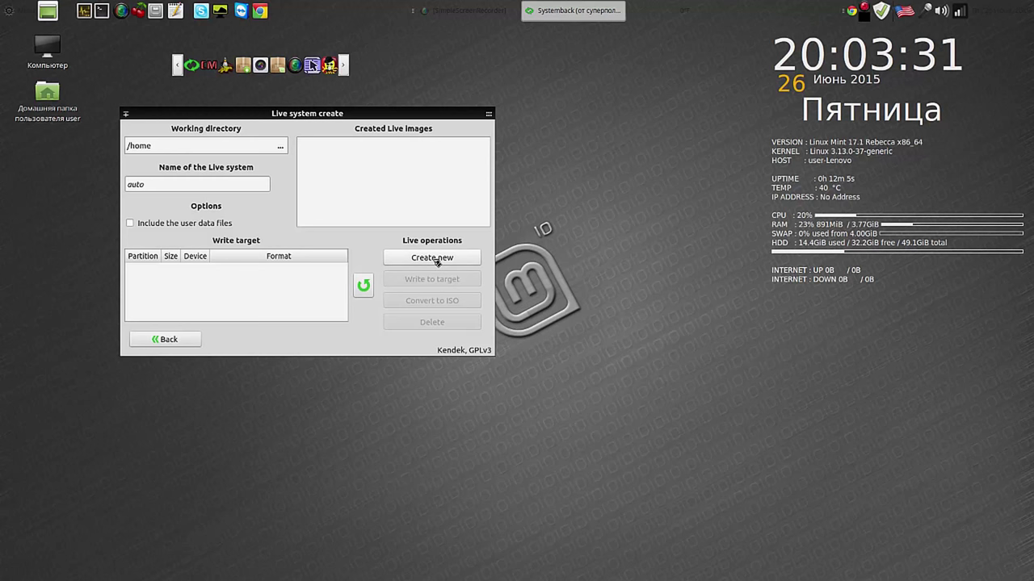
pyautogui.click(173, 341)
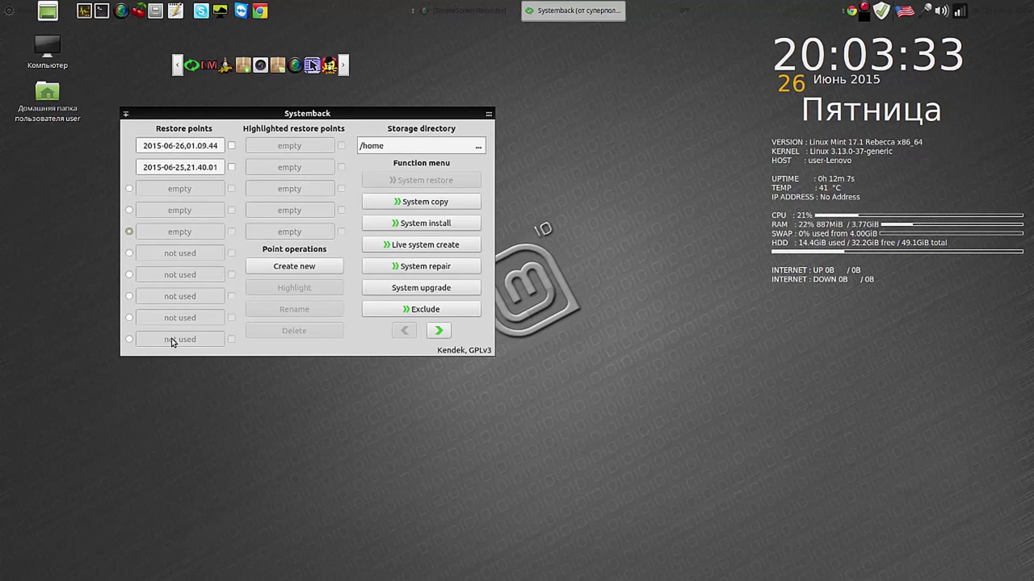
# Step: Enable 'Create Live ISO images automatically' in Systemback settings, then go to Live system create
pyautogui.click(439, 330)
pyautogui.click(443, 203)
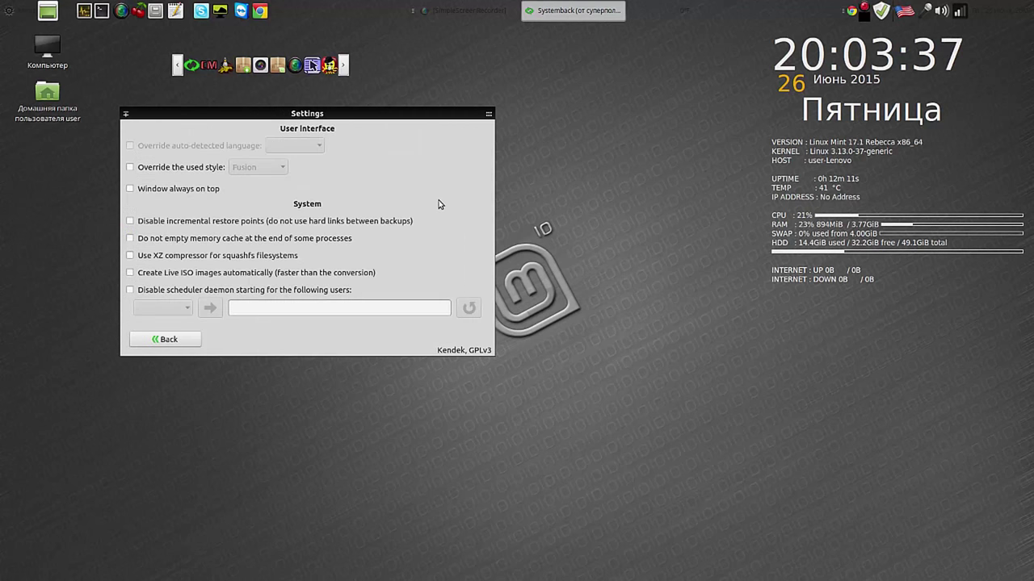
pyautogui.click(130, 272)
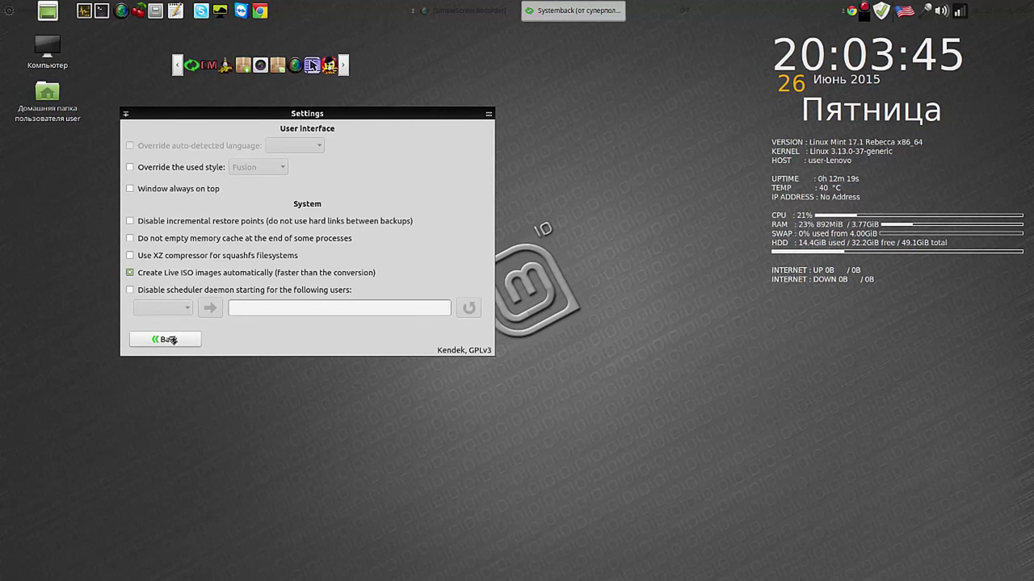
pyautogui.click(171, 340)
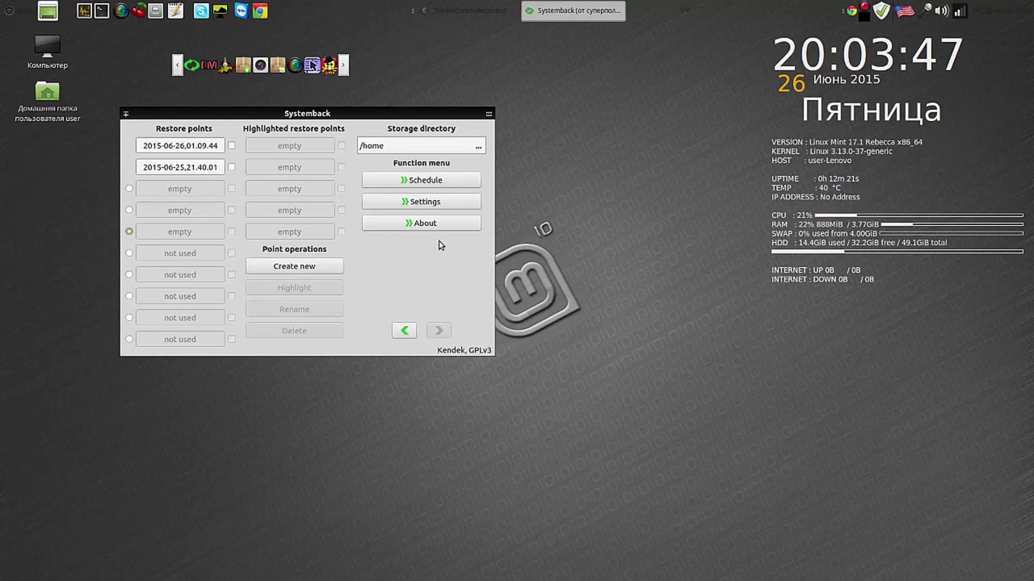
pyautogui.click(404, 331)
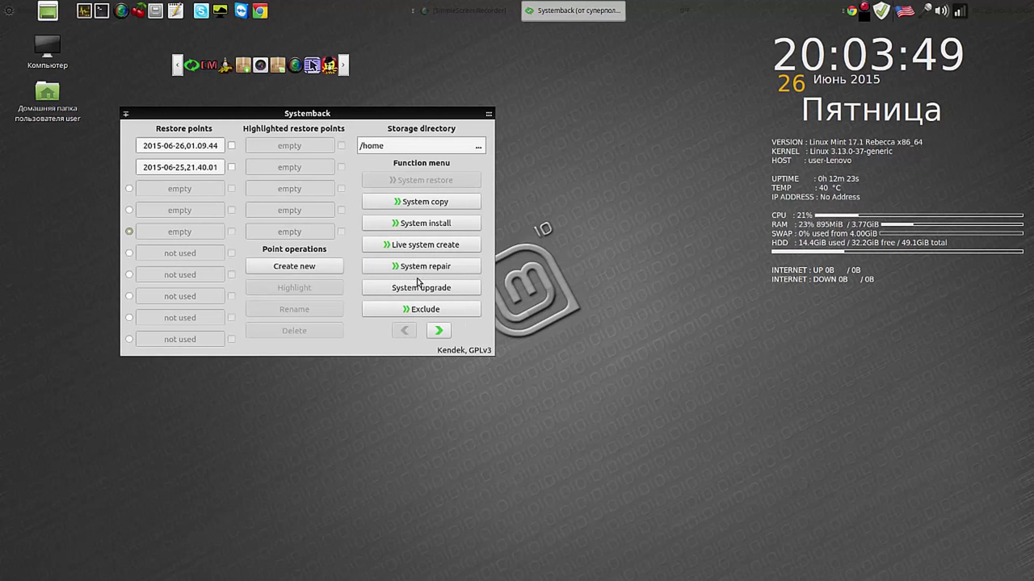
pyautogui.click(432, 245)
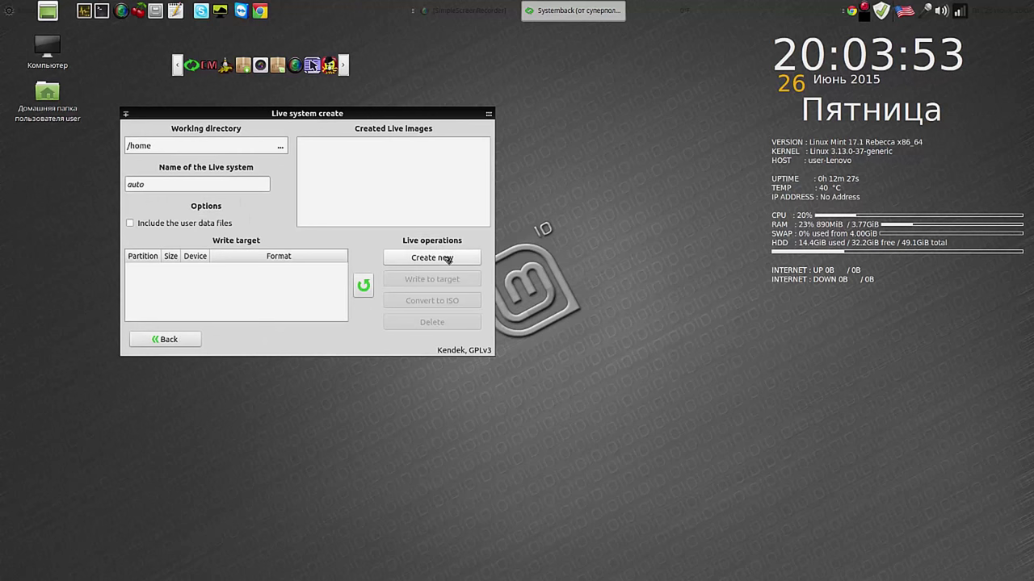
# Step: Start building the new Live system and open a Pluma note window moved to the right
pyautogui.click(446, 259)
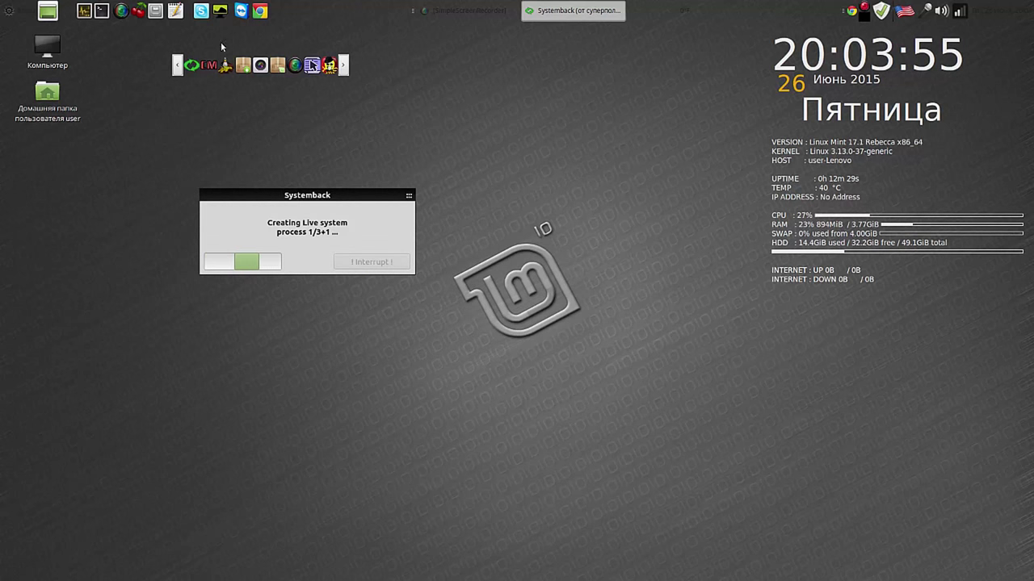
pyautogui.click(175, 10)
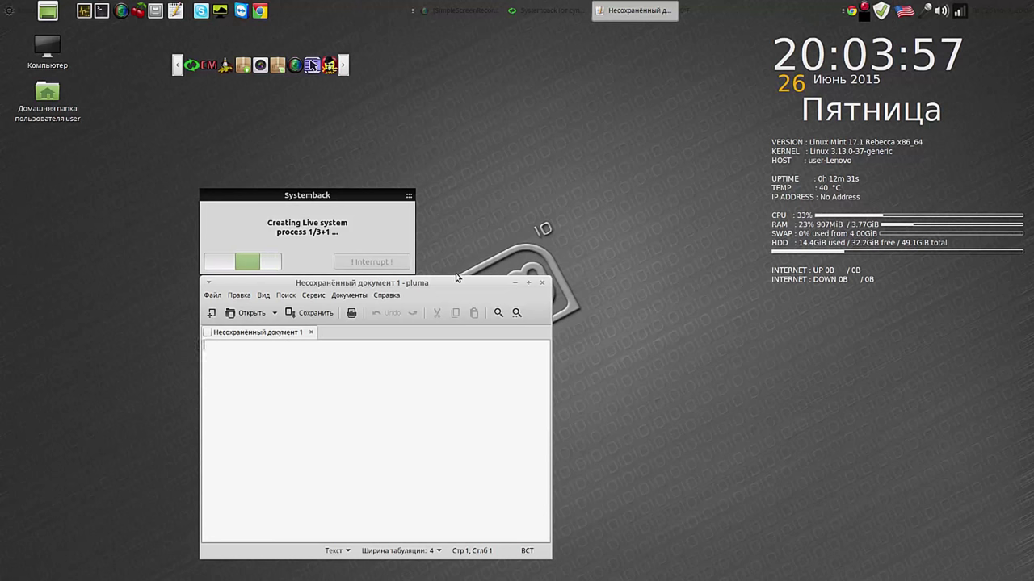
pyautogui.moveTo(451, 143); pyautogui.dragTo(694, 275)
pyautogui.moveTo(486, 287); pyautogui.dragTo(712, 58)
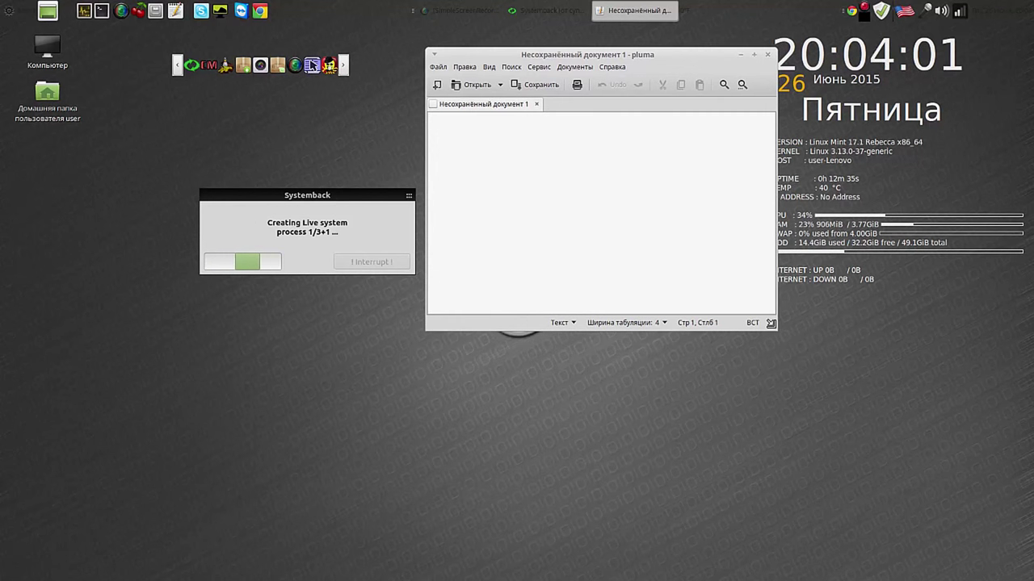
pyautogui.moveTo(775, 336); pyautogui.dragTo(727, 231)
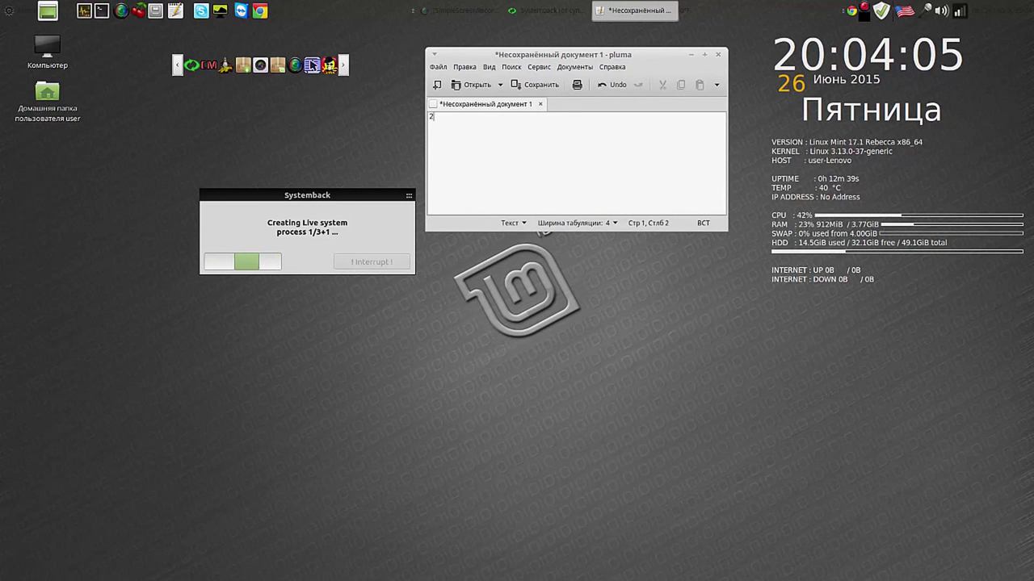
# Step: Jot the time 20-04 in the note and shrink its window out of the way
pyautogui.write('20-04')
pyautogui.press('Return')
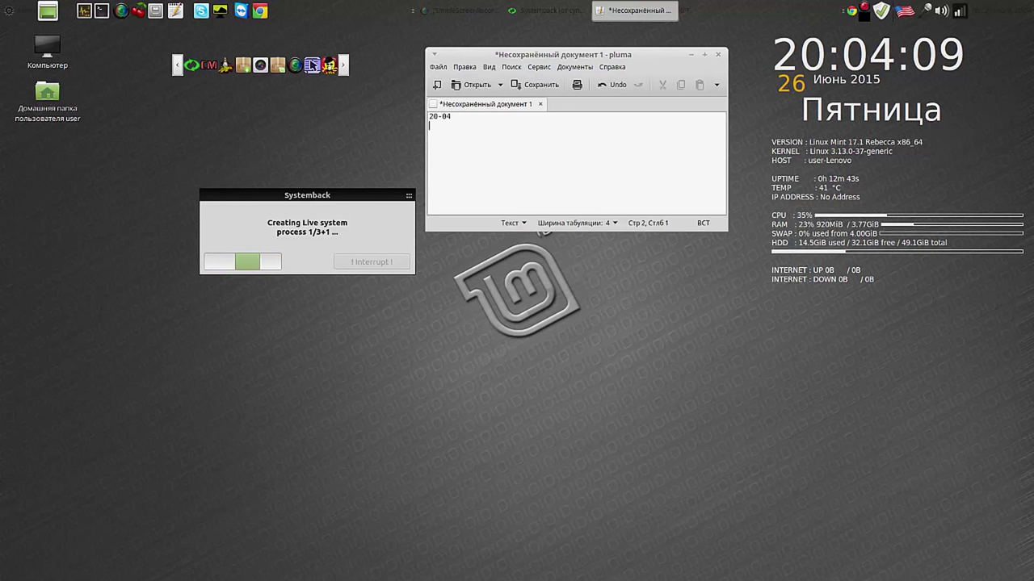
pyautogui.moveTo(724, 228); pyautogui.dragTo(666, 202)
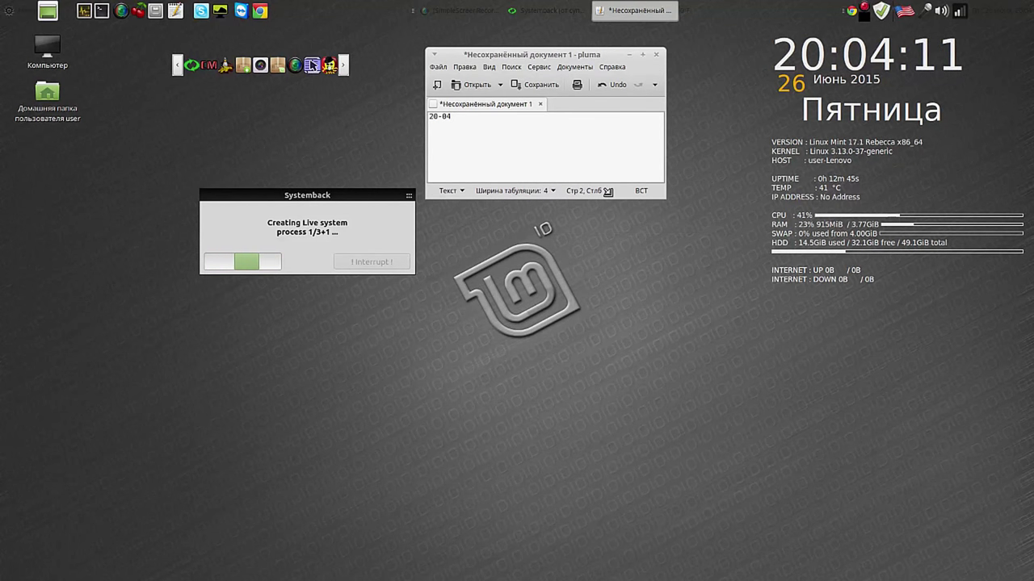
pyautogui.moveTo(583, 54); pyautogui.dragTo(629, 60)
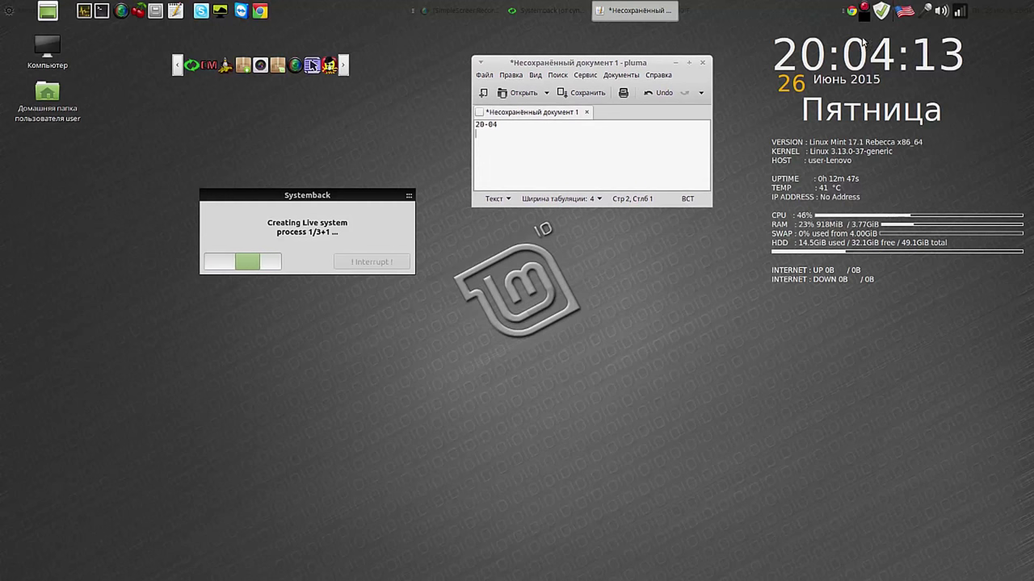
pyautogui.rightClick(865, 11)
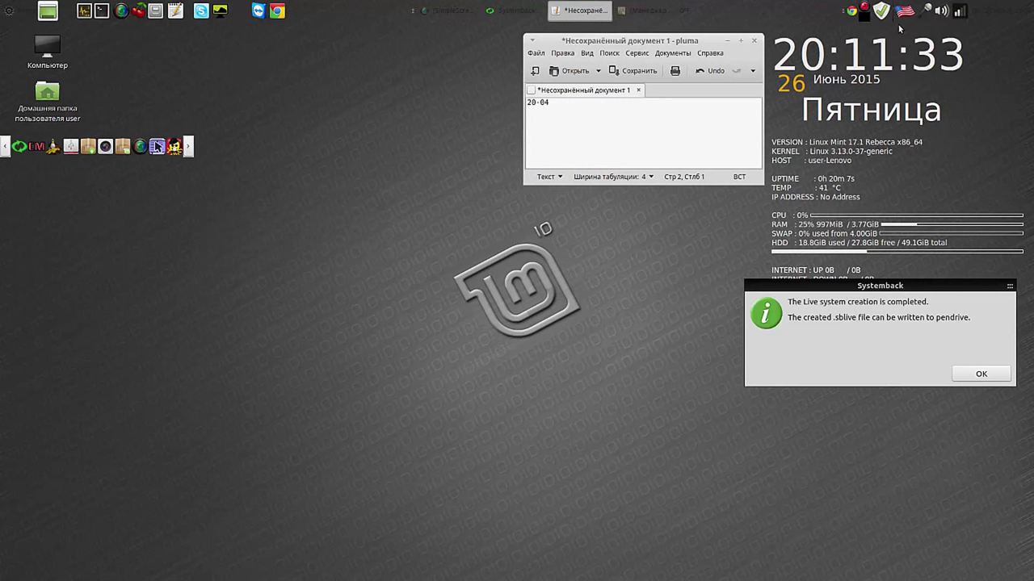
# Step: Dismiss the build-completed notice, re-centre the Live window, and add 20-11 to the notes
pyautogui.click(981, 377)
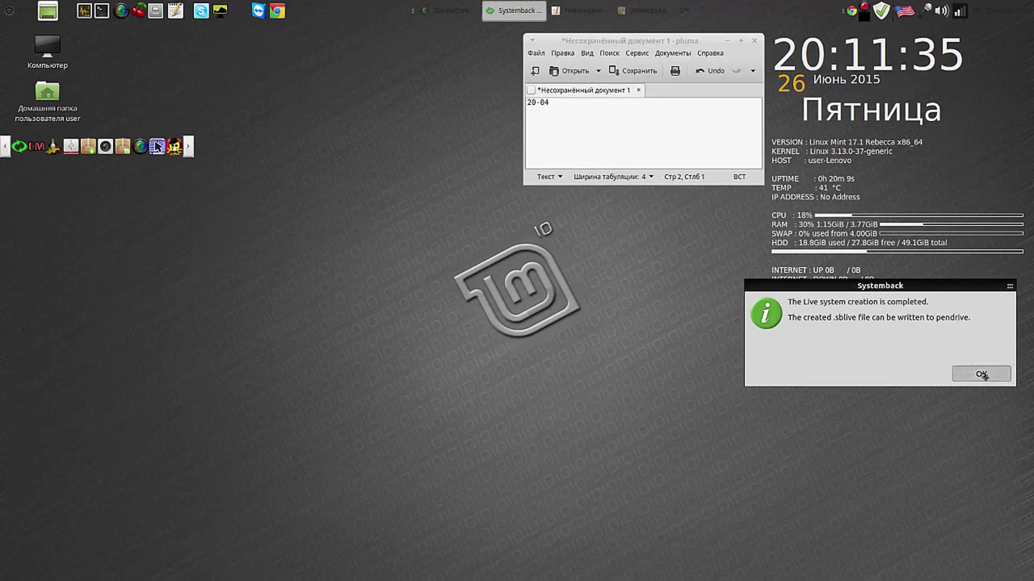
pyautogui.moveTo(946, 215); pyautogui.dragTo(565, 279)
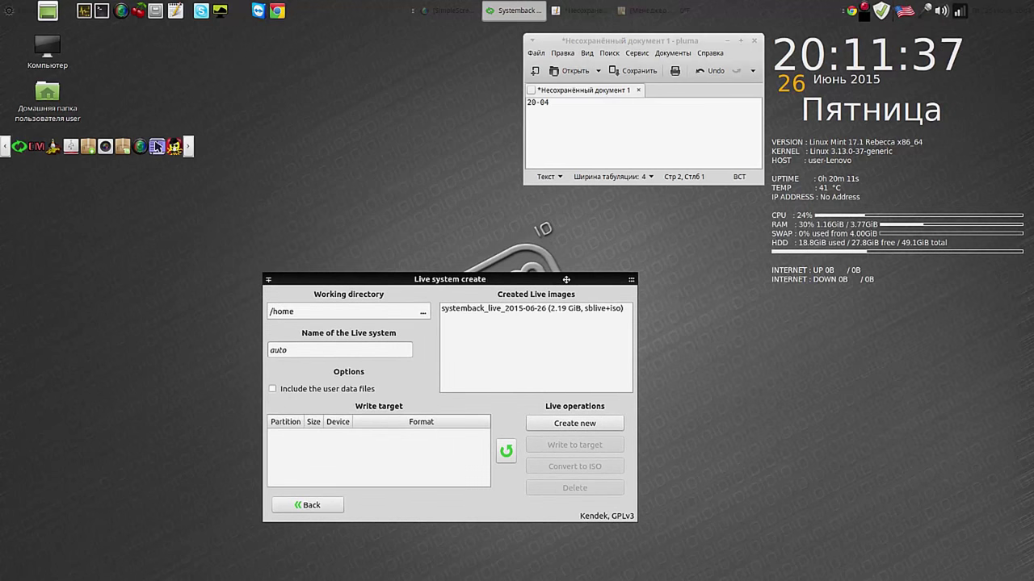
pyautogui.click(531, 110)
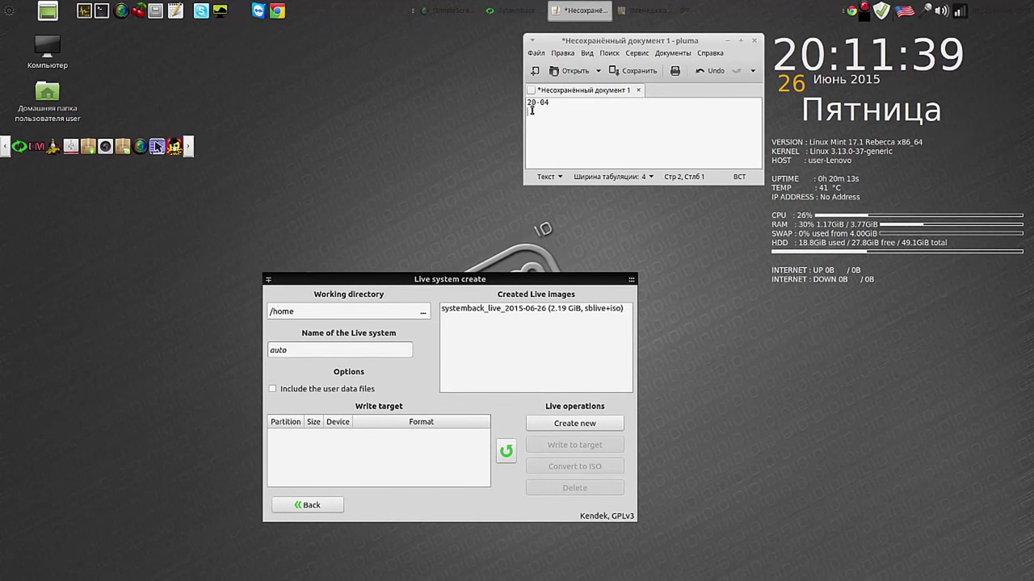
pyautogui.write('20-')
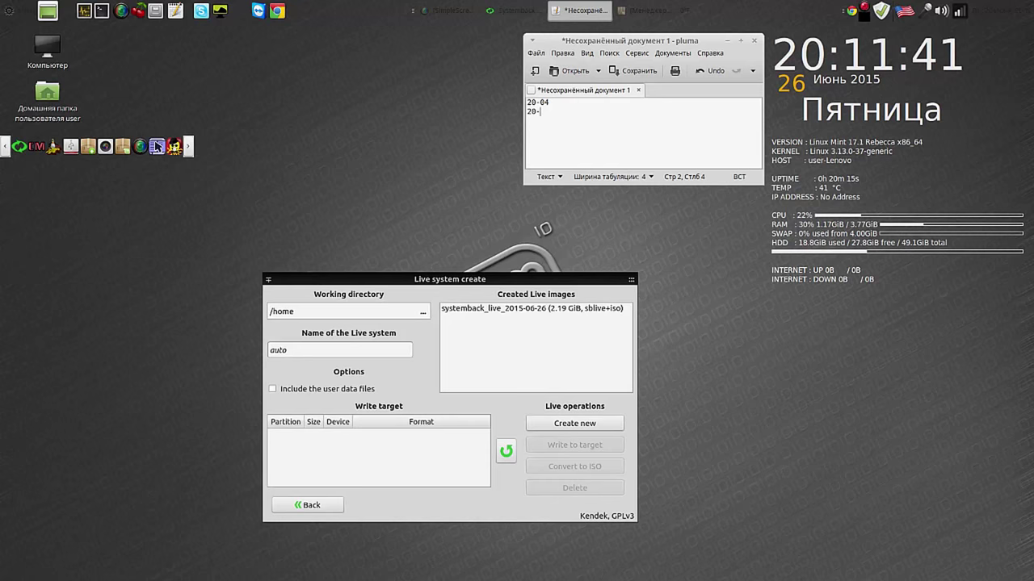
pyautogui.write('11')
# Step: Close the notes without saving, move the Live window up, and pause the screen recording
pyautogui.click(756, 42)
pyautogui.click(547, 173)
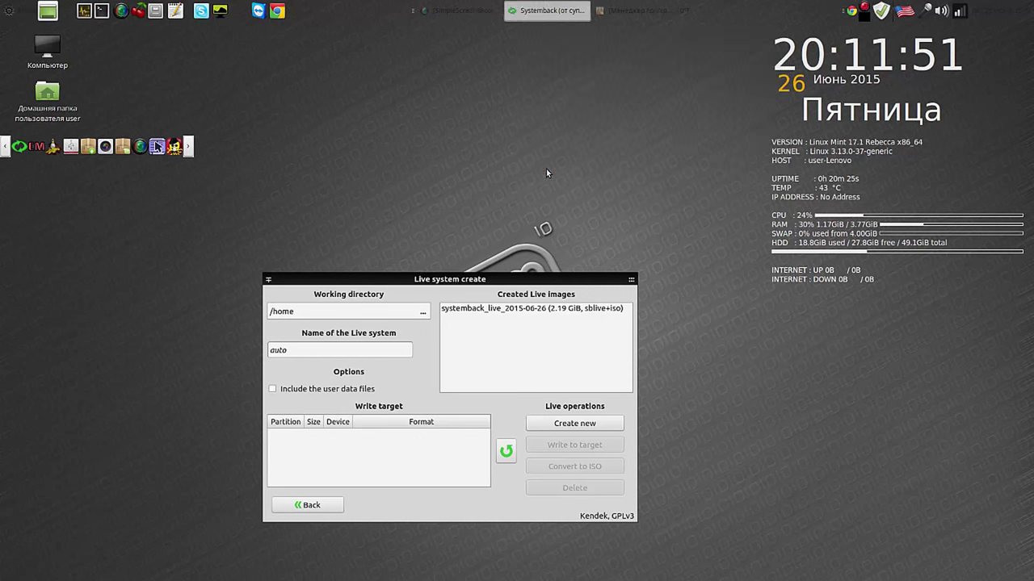
pyautogui.moveTo(550, 281); pyautogui.dragTo(655, 73)
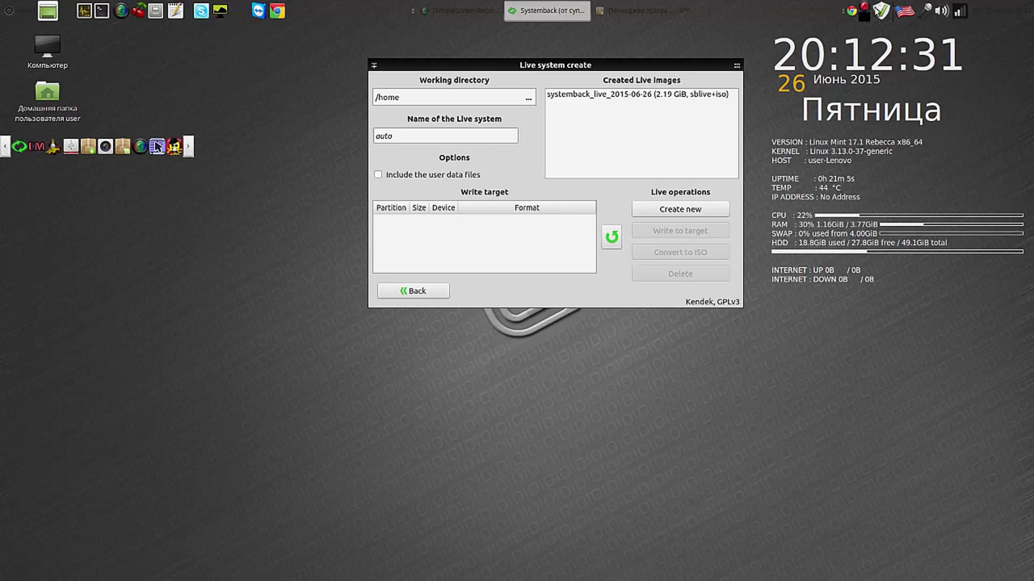
pyautogui.click(865, 9)
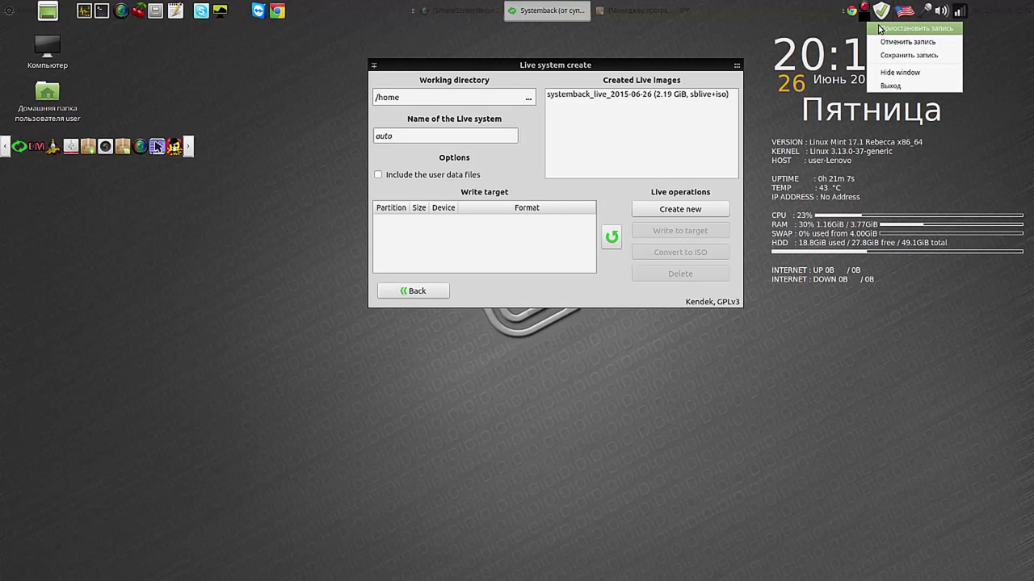
pyautogui.click(896, 28)
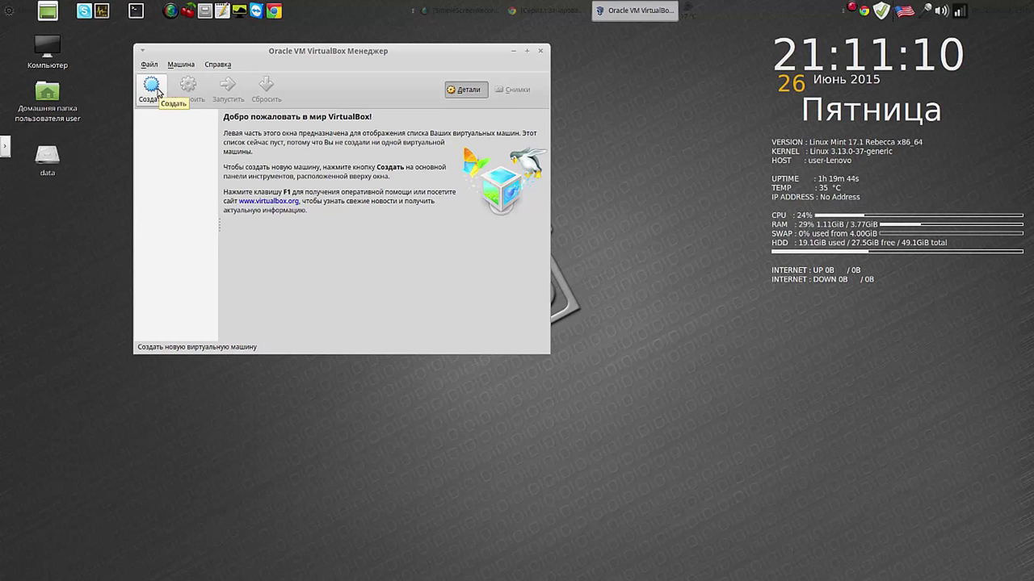
# Step: Start a new VM named mate, type Linux, version Other Linux (64-bit), with 1631 MB memory
pyautogui.click(155, 87)
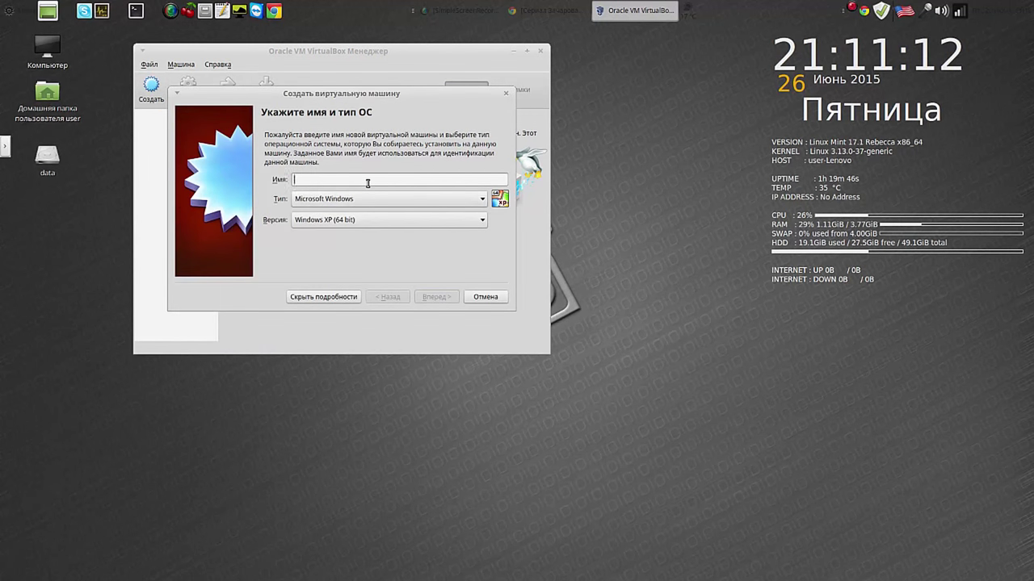
pyautogui.write('ma')
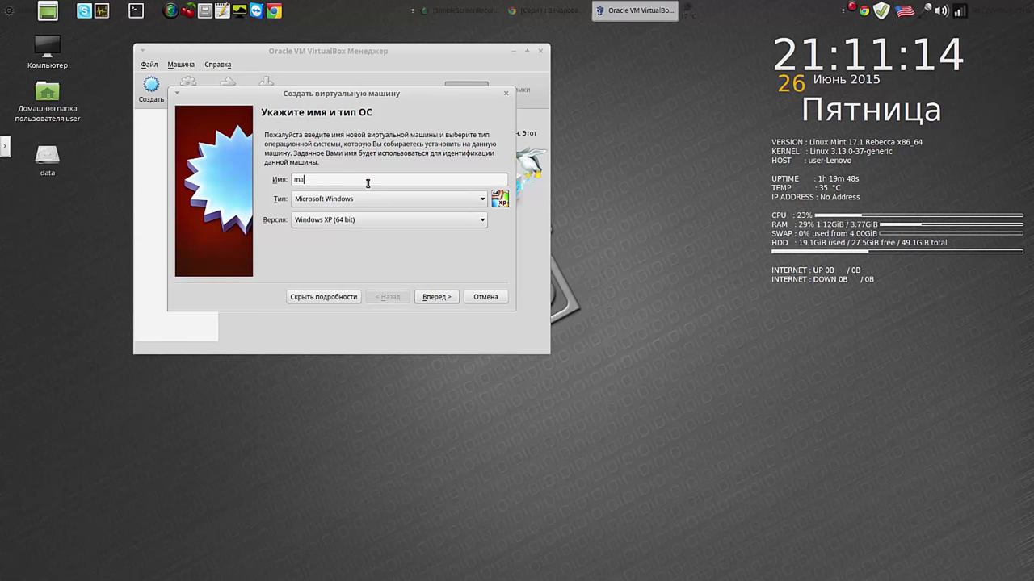
pyautogui.write('te')
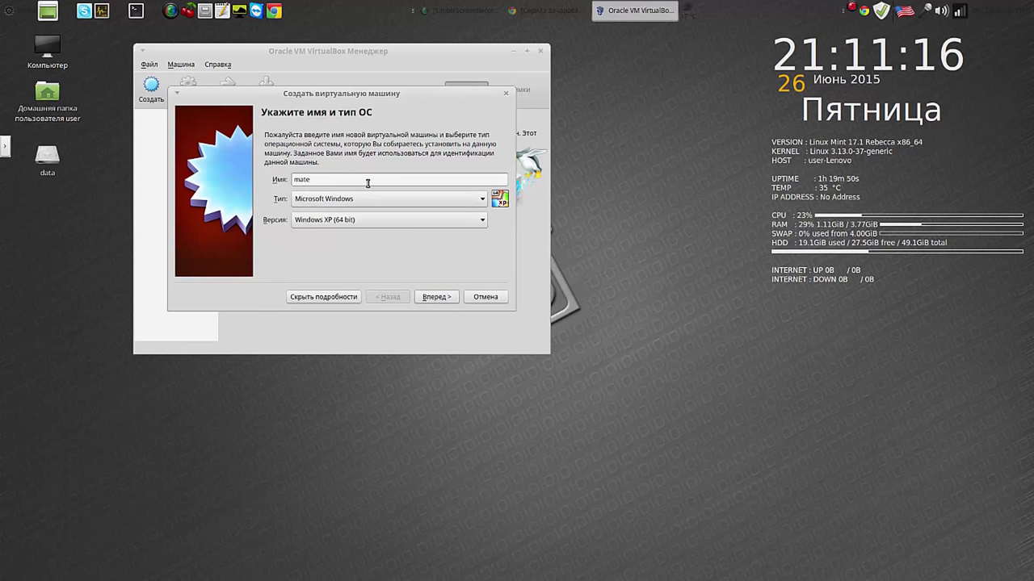
pyautogui.click(455, 199)
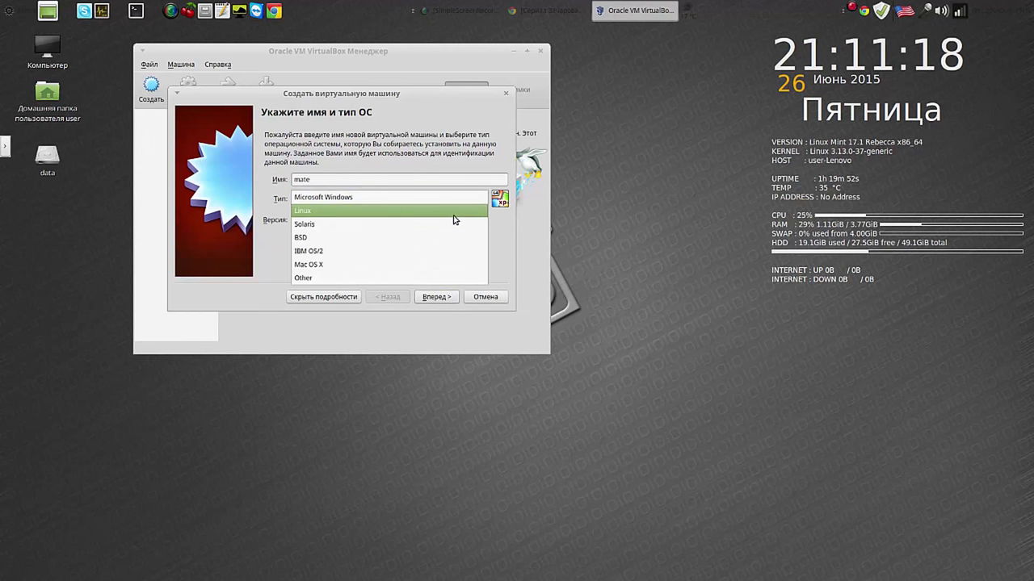
pyautogui.click(454, 211)
pyautogui.click(482, 220)
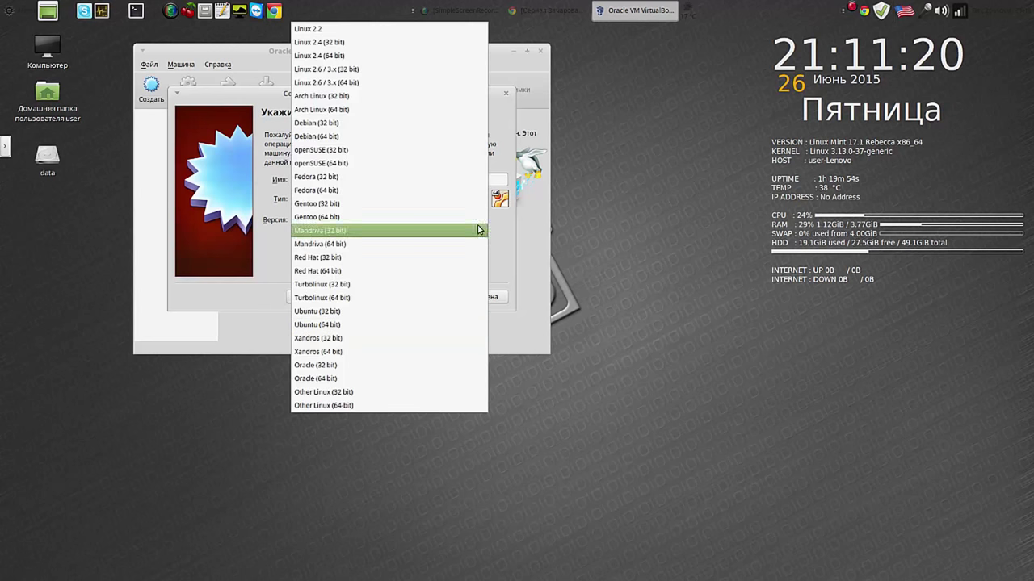
pyautogui.click(407, 408)
pyautogui.click(423, 297)
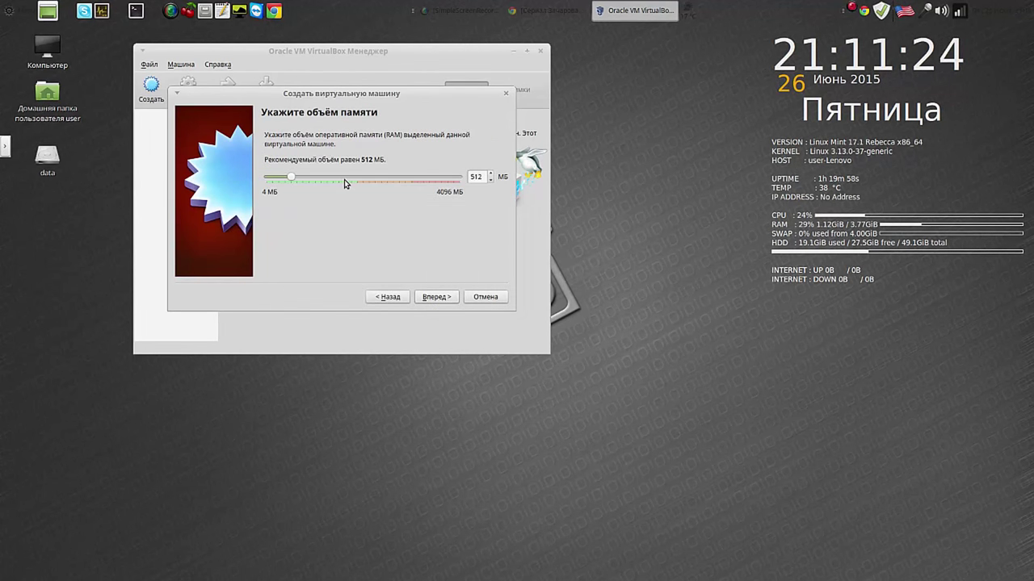
pyautogui.moveTo(310, 176); pyautogui.dragTo(344, 177)
# Step: Give it a new dynamically allocated VDI disk of 4.84 GB and create the machine
pyautogui.click(443, 297)
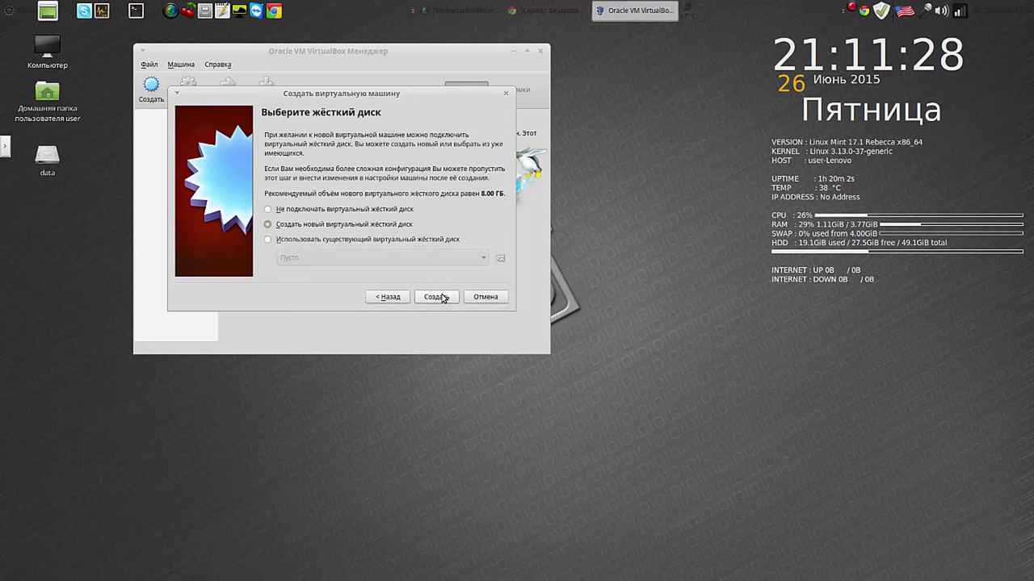
pyautogui.click(442, 297)
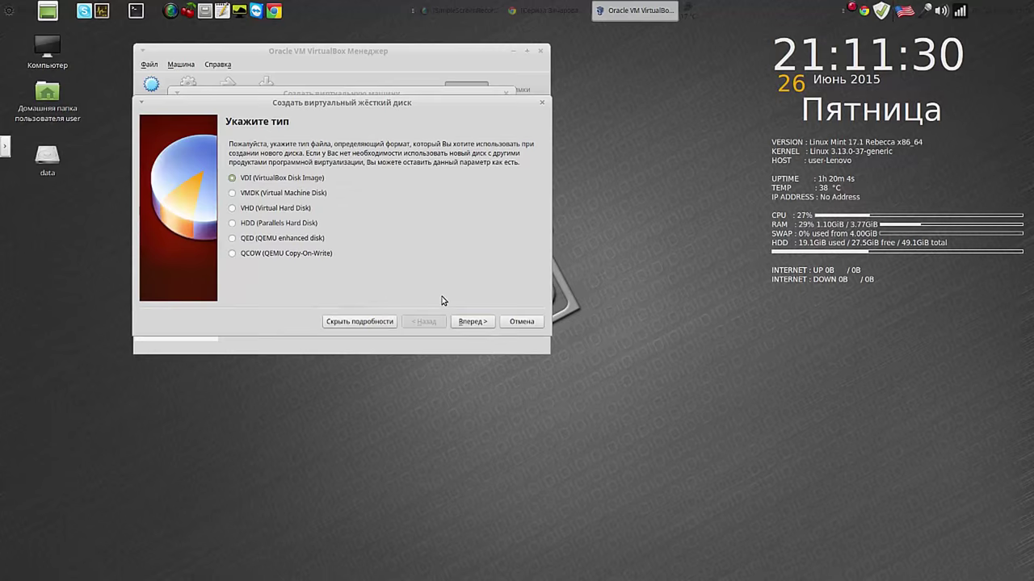
pyautogui.click(467, 323)
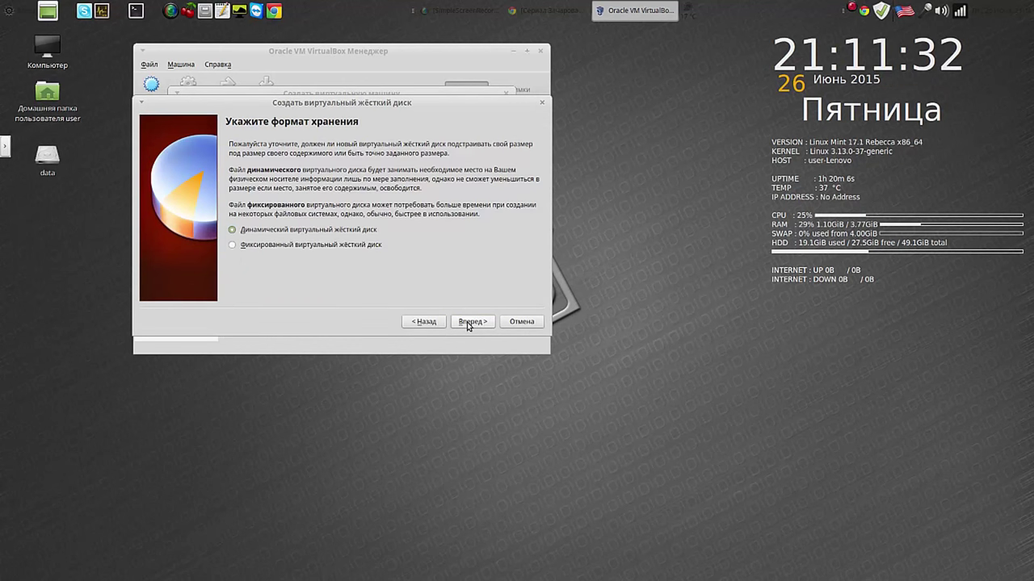
pyautogui.click(467, 323)
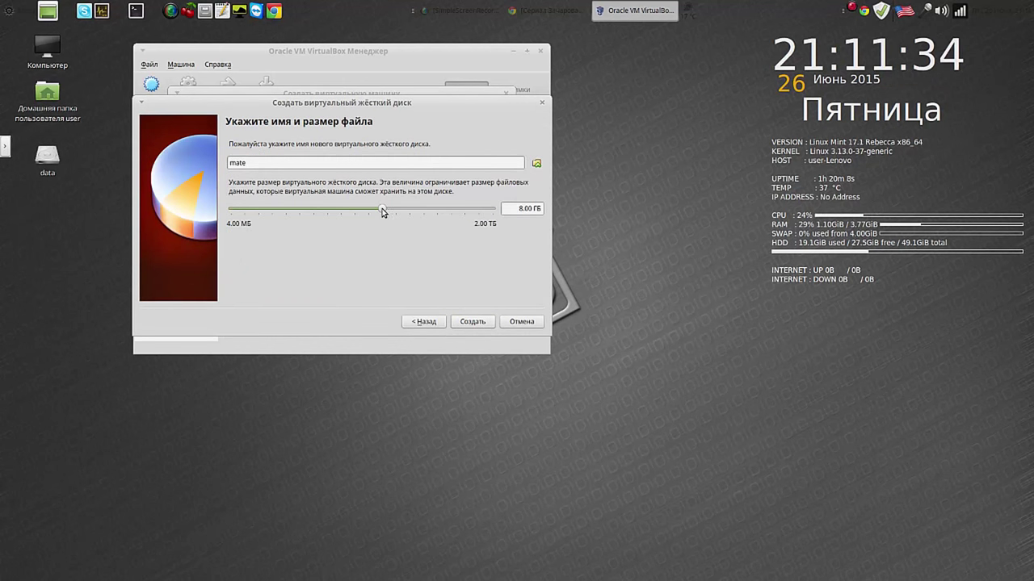
pyautogui.moveTo(378, 208)
pyautogui.mouseDown()
pyautogui.moveTo(355, 209)
pyautogui.moveTo(371, 208)
pyautogui.mouseUp()
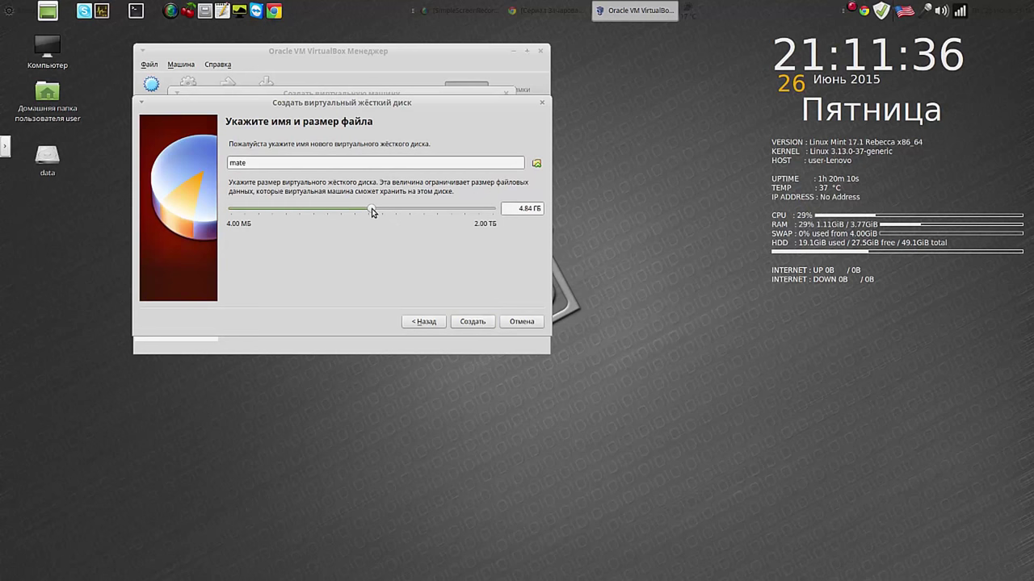
pyautogui.click(475, 322)
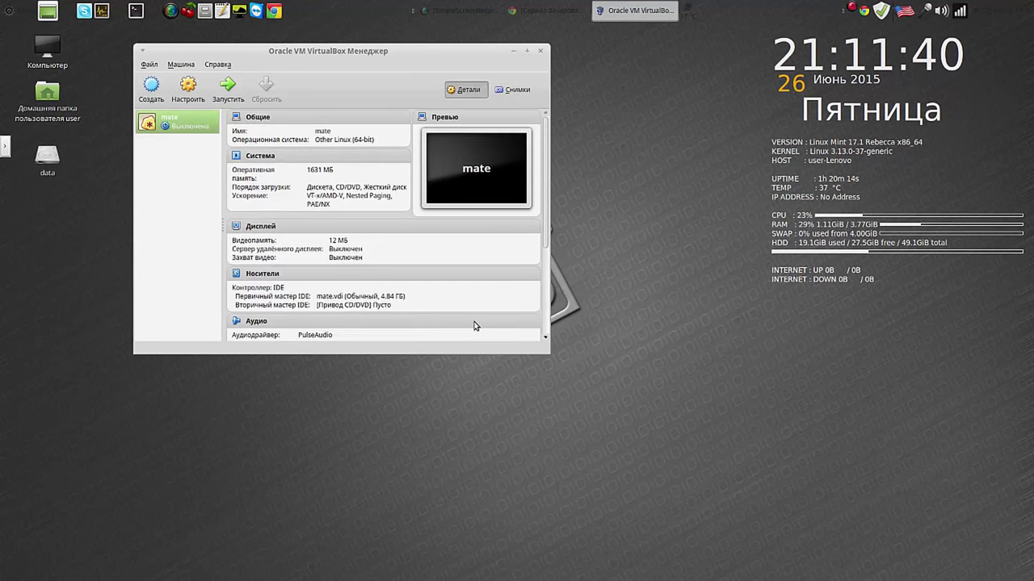
# Step: Open the mate VM's System settings and give it 2 processors
pyautogui.click(191, 94)
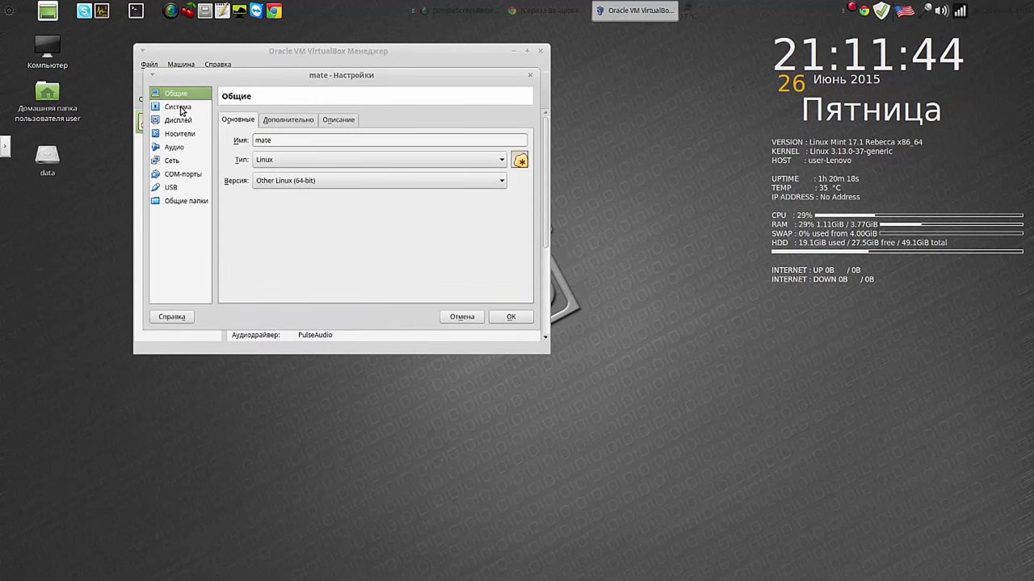
pyautogui.click(179, 107)
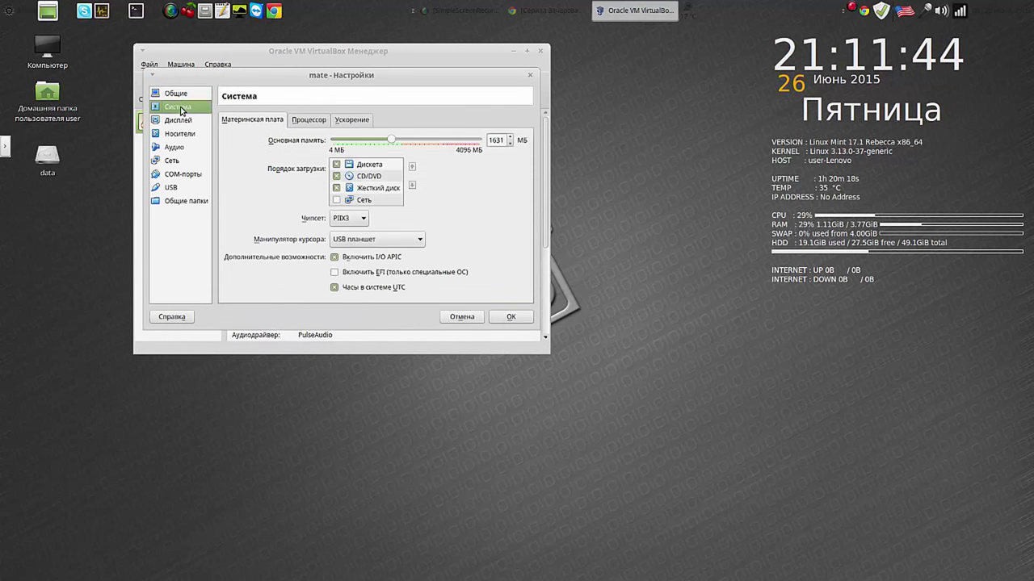
pyautogui.click(352, 121)
pyautogui.click(314, 122)
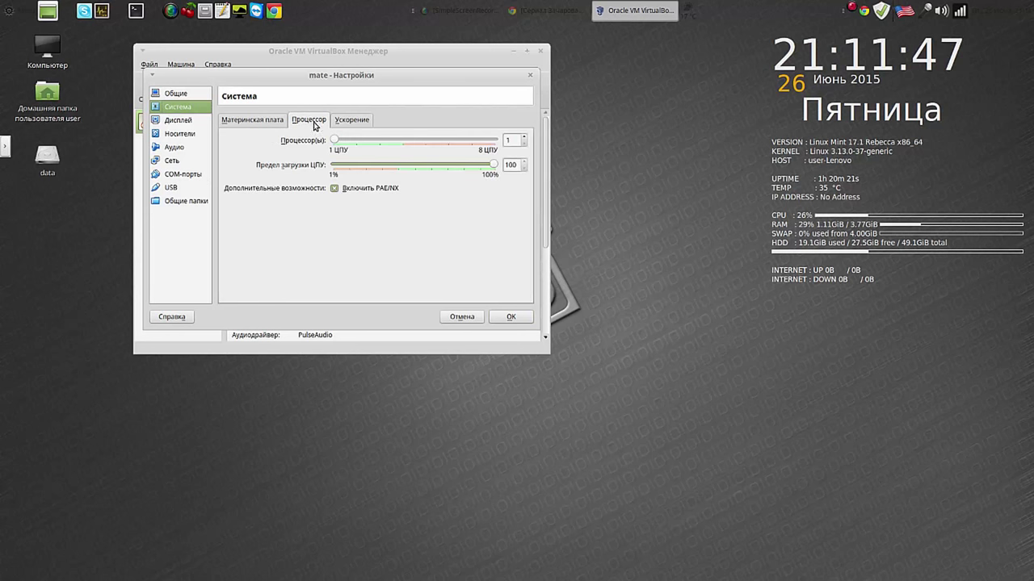
pyautogui.click(524, 136)
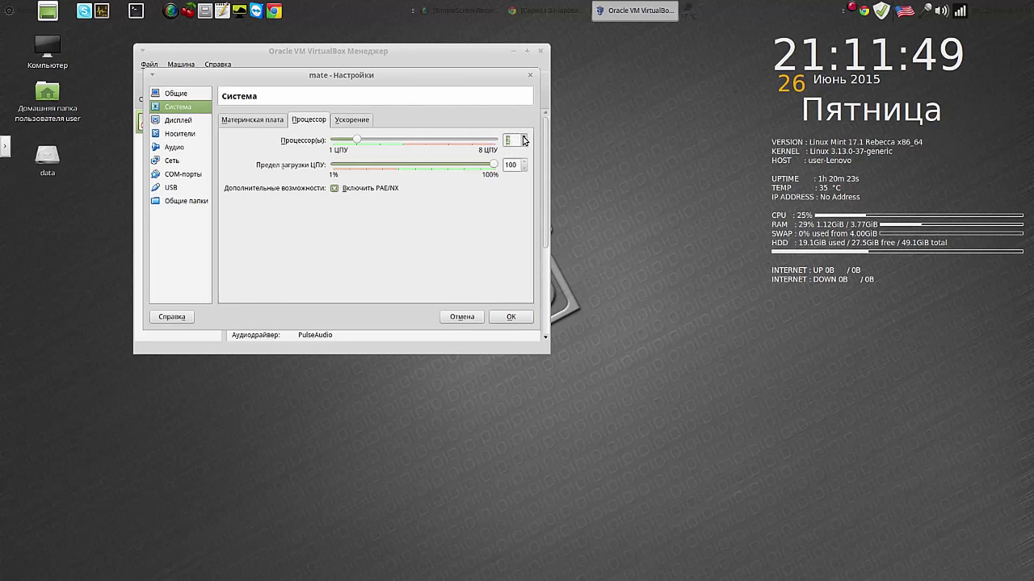
# Step: Raise video memory to 128 MB and enable 3D acceleration
pyautogui.click(185, 121)
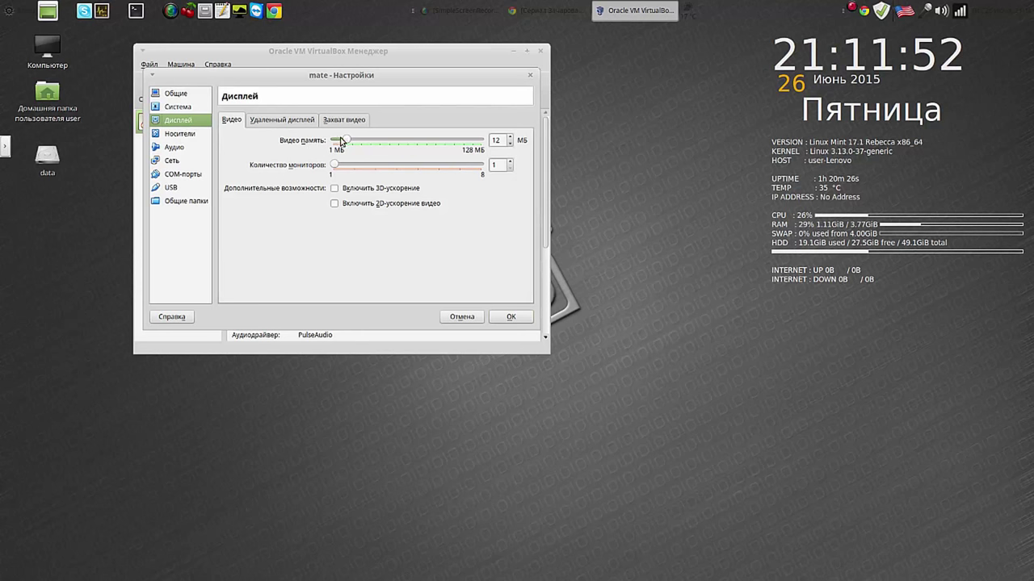
pyautogui.moveTo(345, 141); pyautogui.dragTo(495, 152)
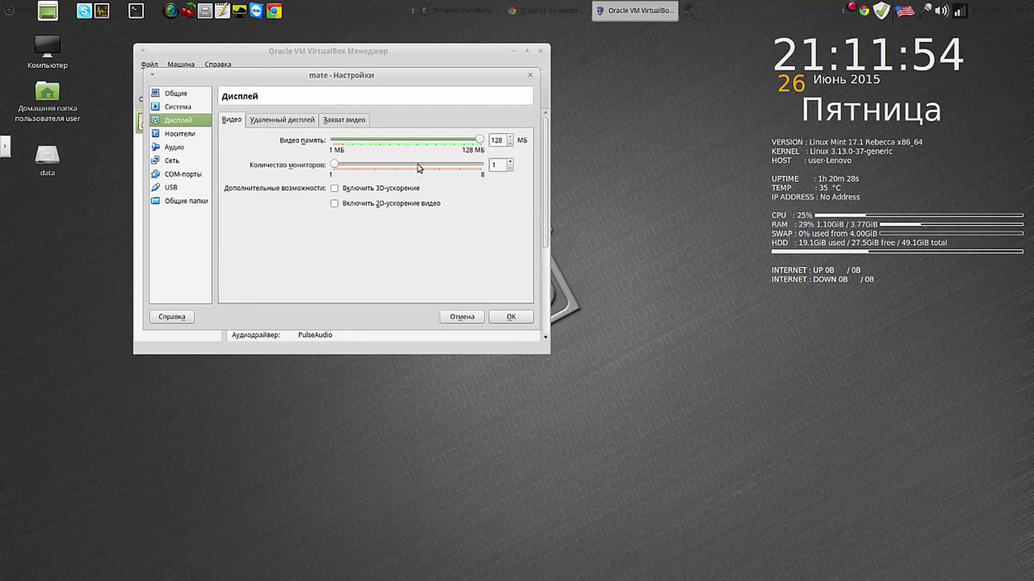
pyautogui.click(335, 188)
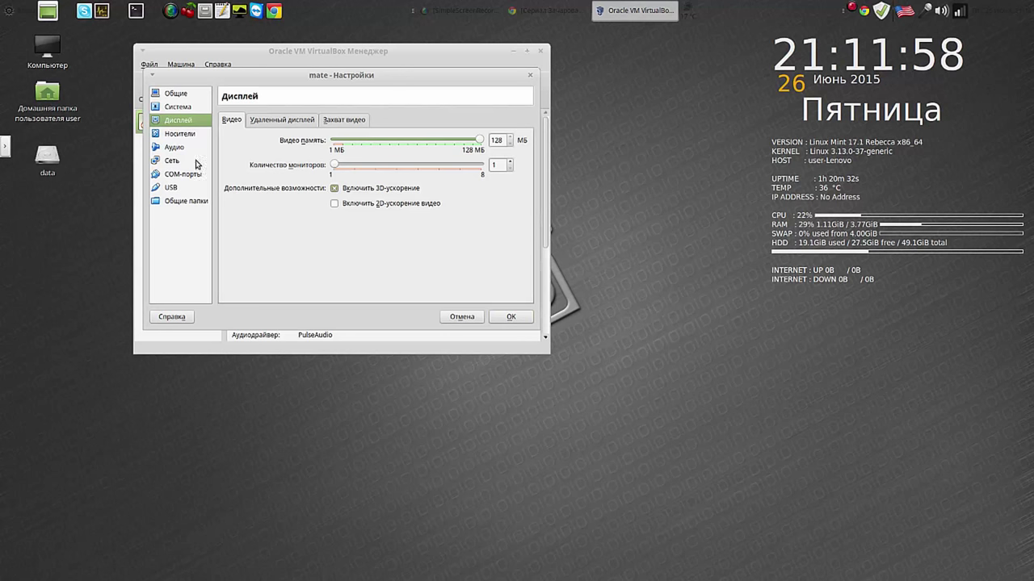
# Step: Load /home/systemback_live_2015-06-26.iso into the empty optical drive and save the settings
pyautogui.click(179, 135)
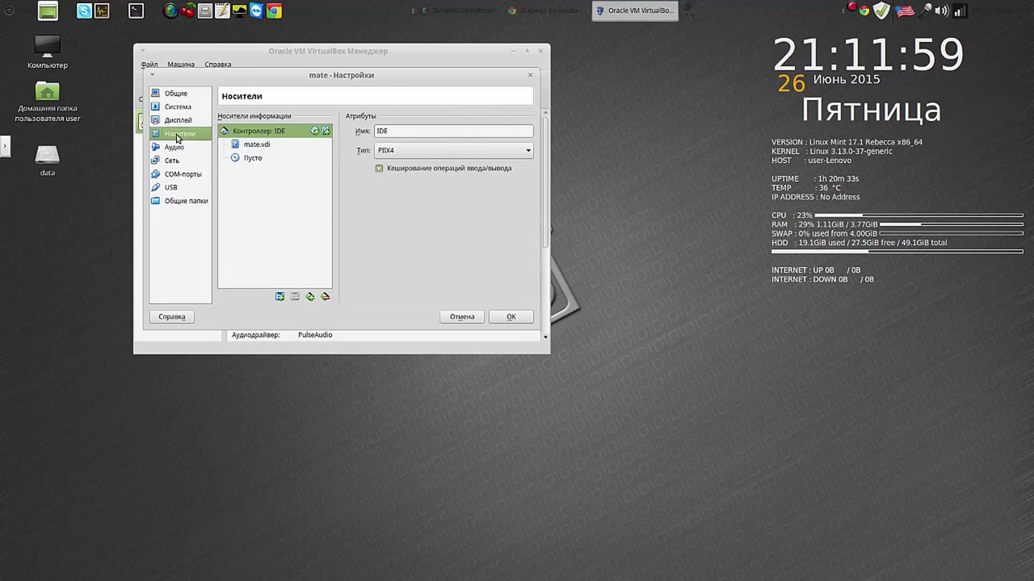
pyautogui.click(258, 159)
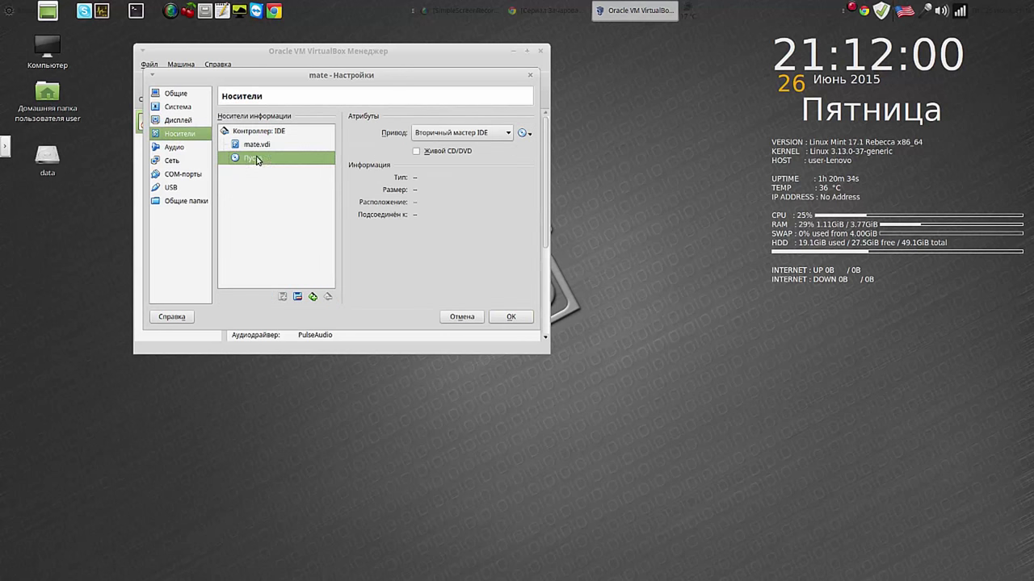
pyautogui.click(524, 133)
pyautogui.click(539, 150)
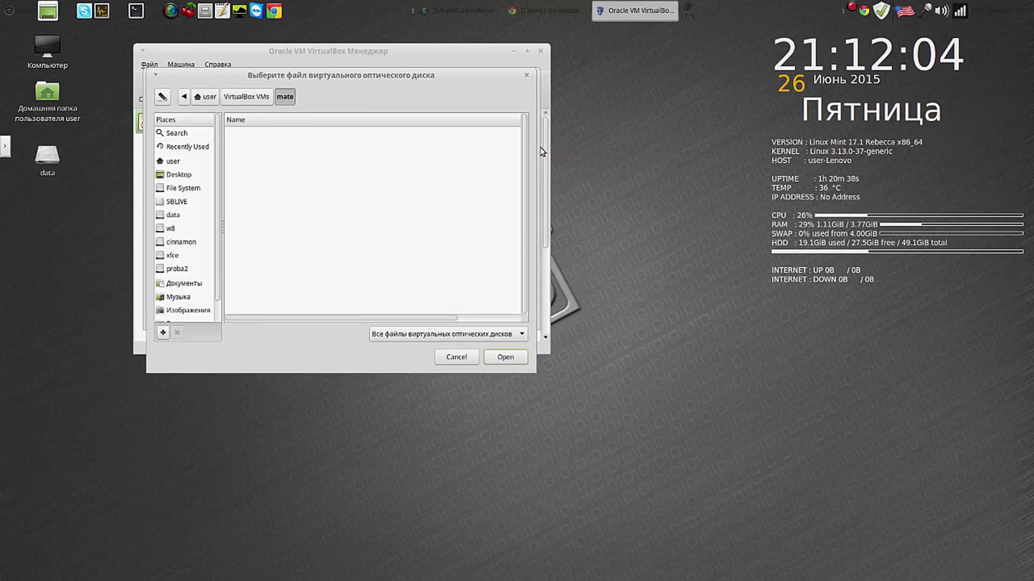
pyautogui.click(189, 191)
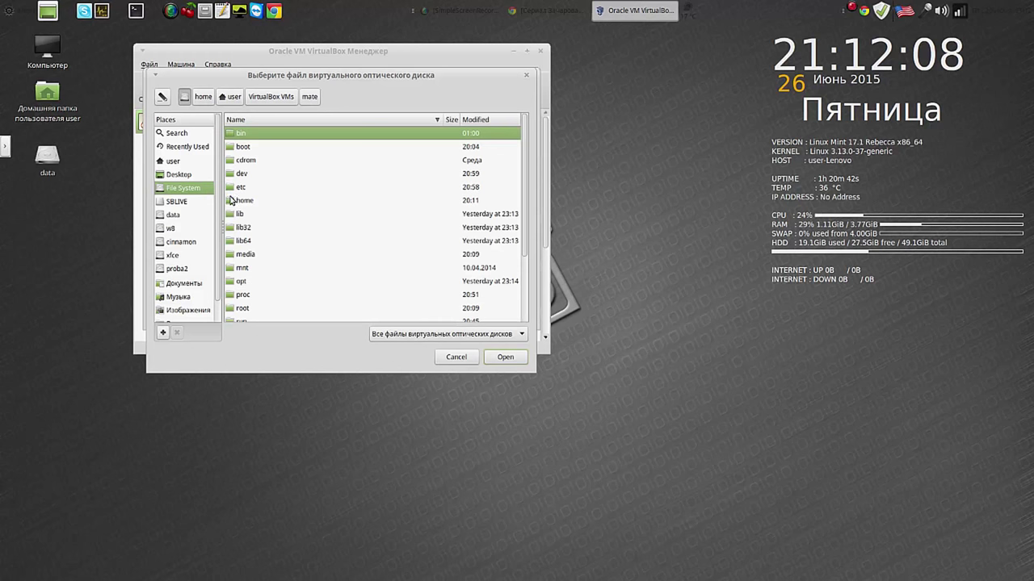
pyautogui.doubleClick(231, 202)
pyautogui.click(261, 166)
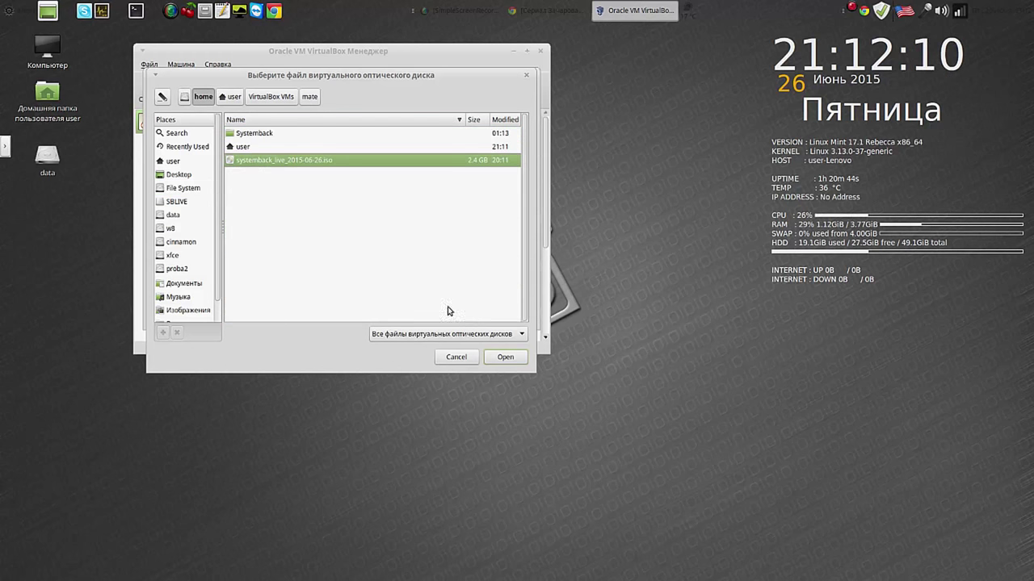
pyautogui.click(507, 358)
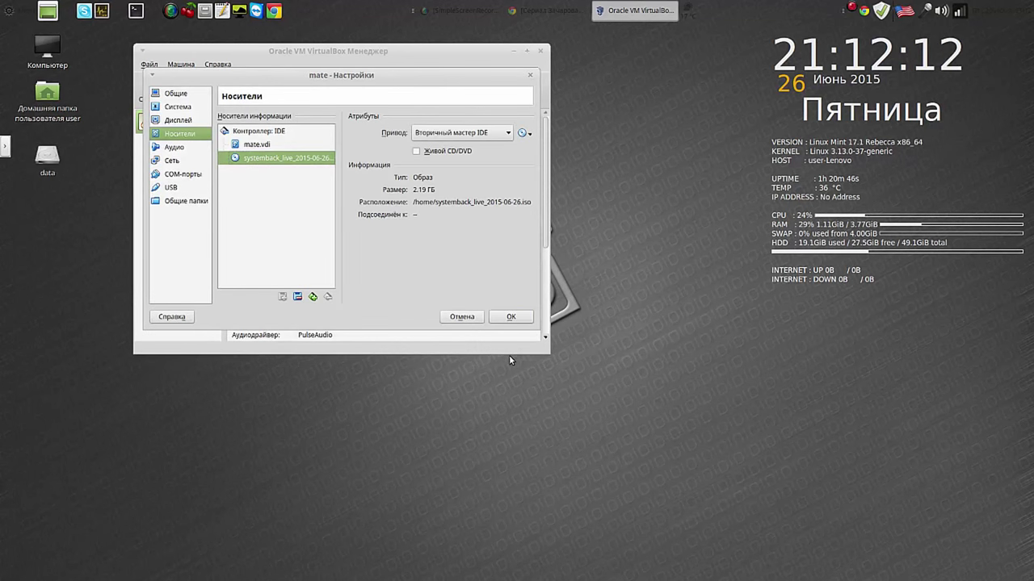
pyautogui.click(516, 314)
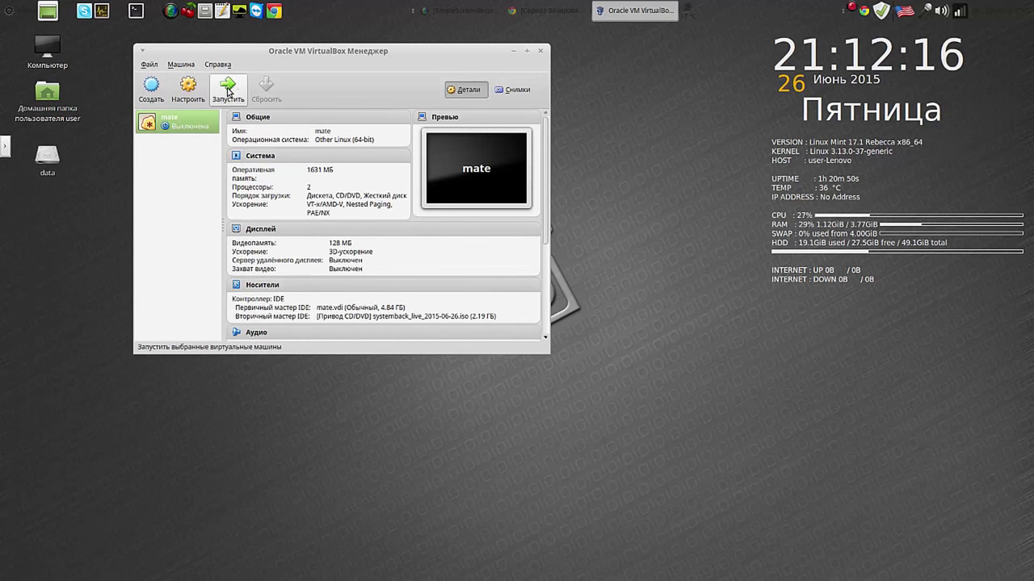
# Step: Boot the mate VM into the Systemback Live Mint desktop and dismiss the notice banners
pyautogui.click(228, 89)
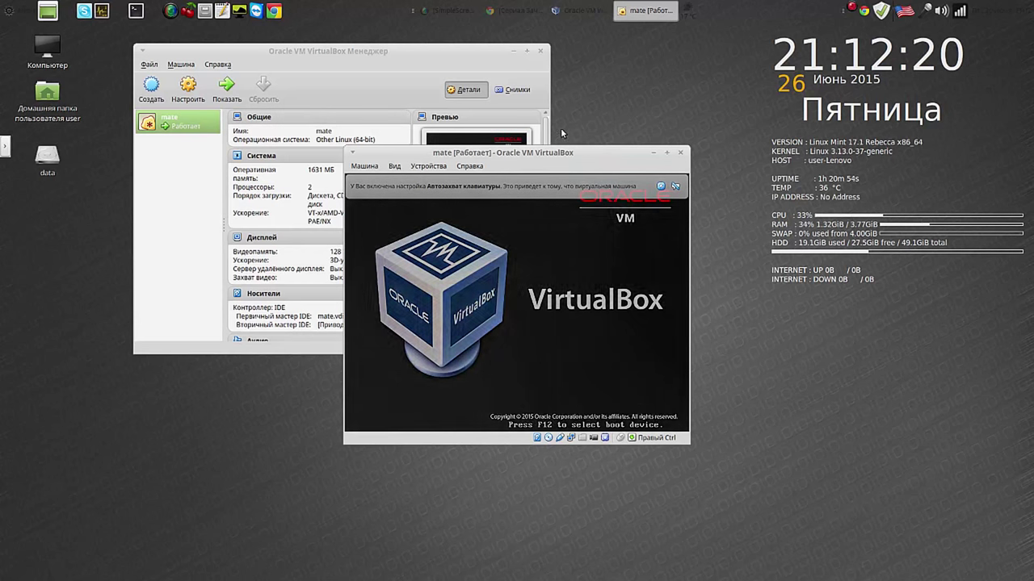
pyautogui.click(513, 50)
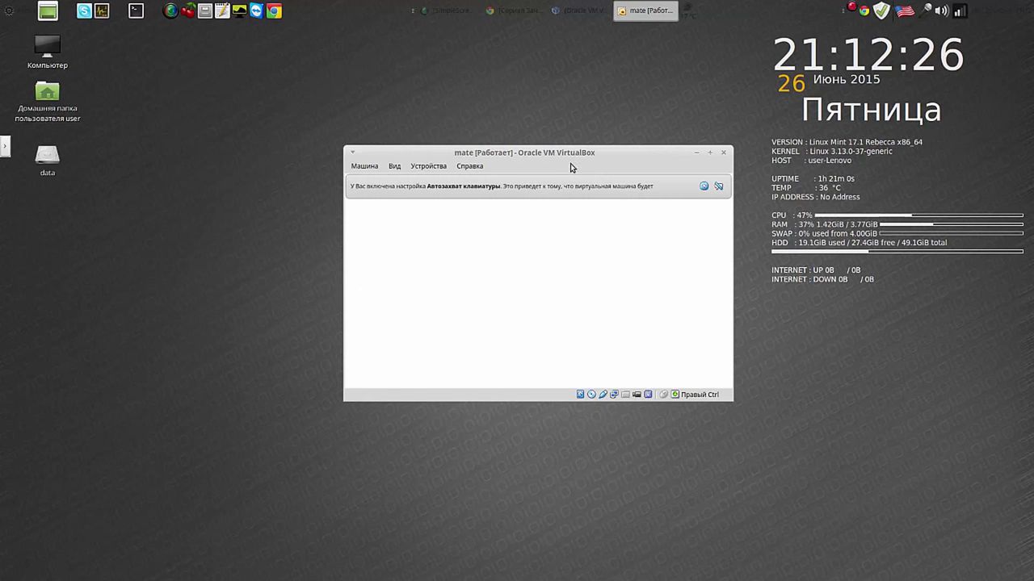
pyautogui.moveTo(552, 149); pyautogui.dragTo(344, 62)
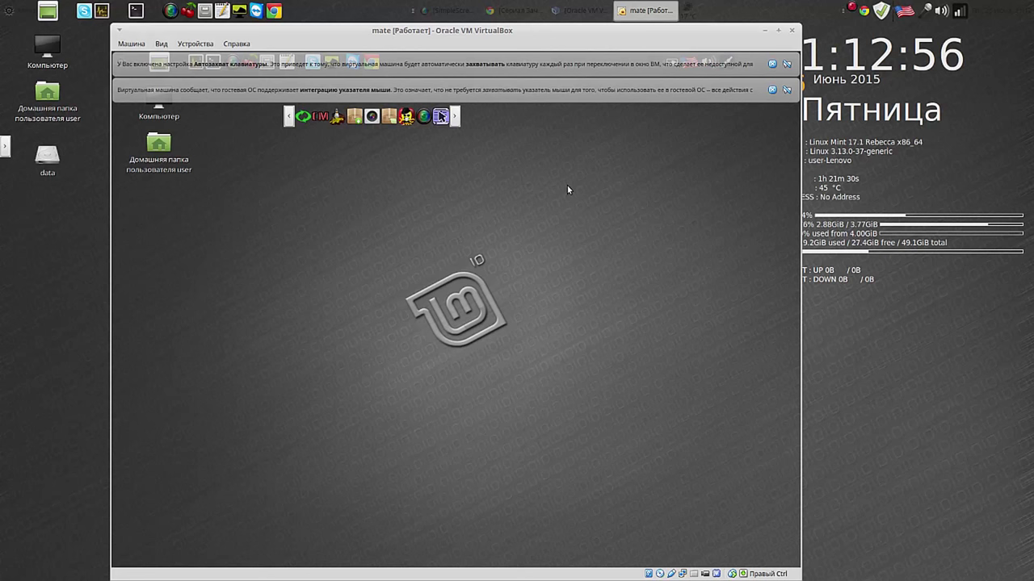
pyautogui.click(786, 65)
pyautogui.click(786, 66)
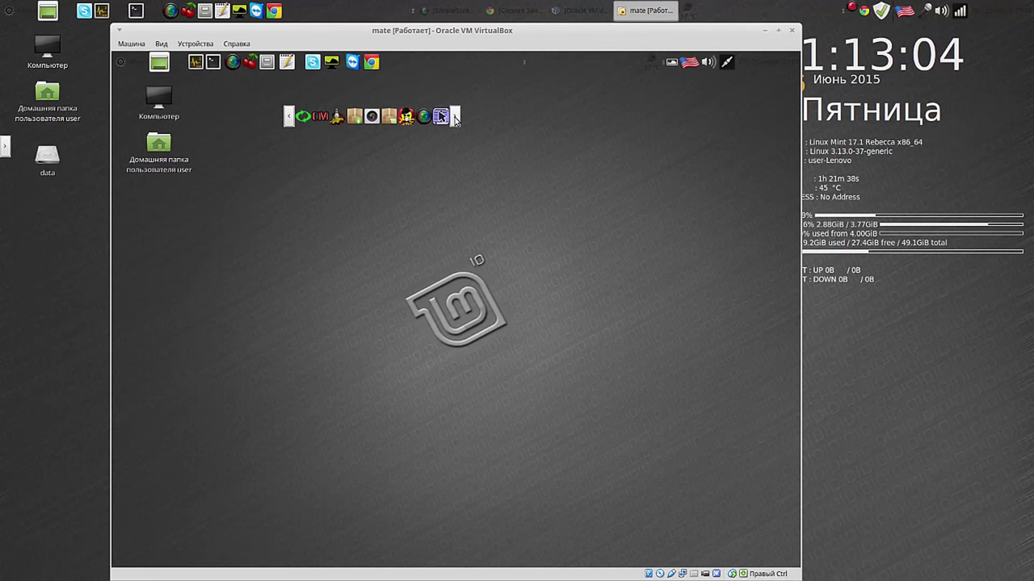
pyautogui.click(289, 117)
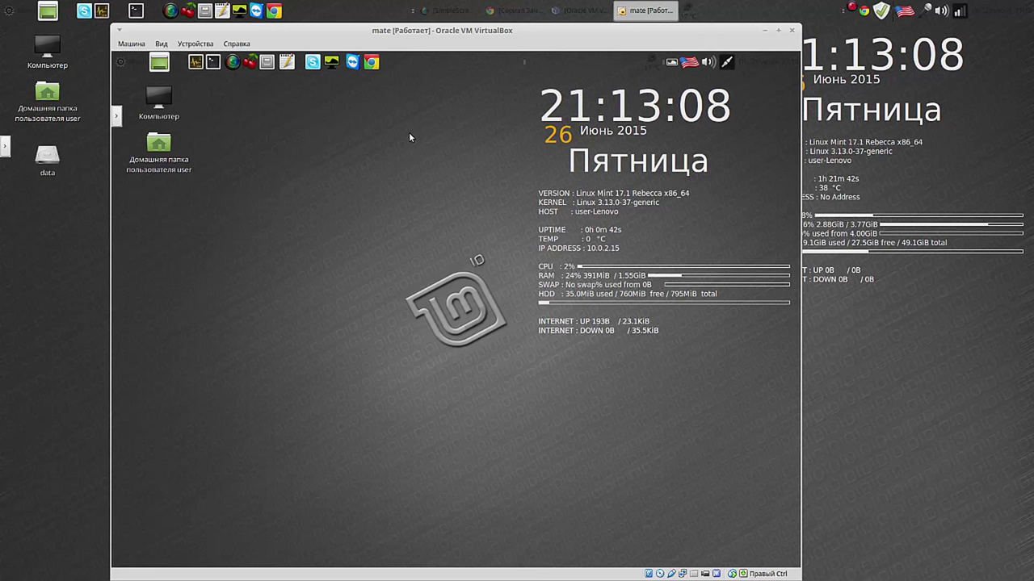
# Step: Power off the mate VM through Машина > Закрыть... with Выключить машину
pyautogui.click(127, 46)
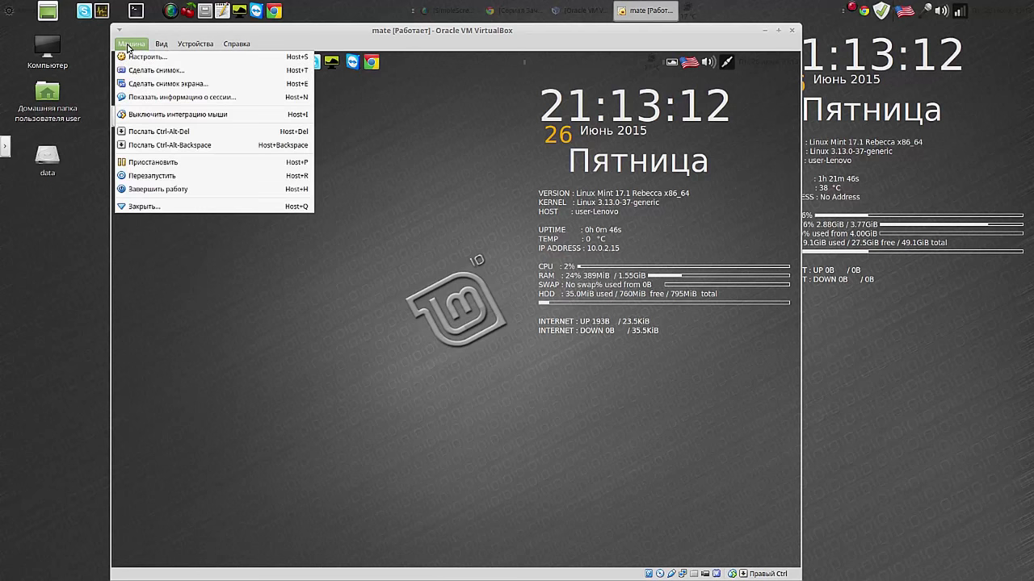
pyautogui.click(165, 203)
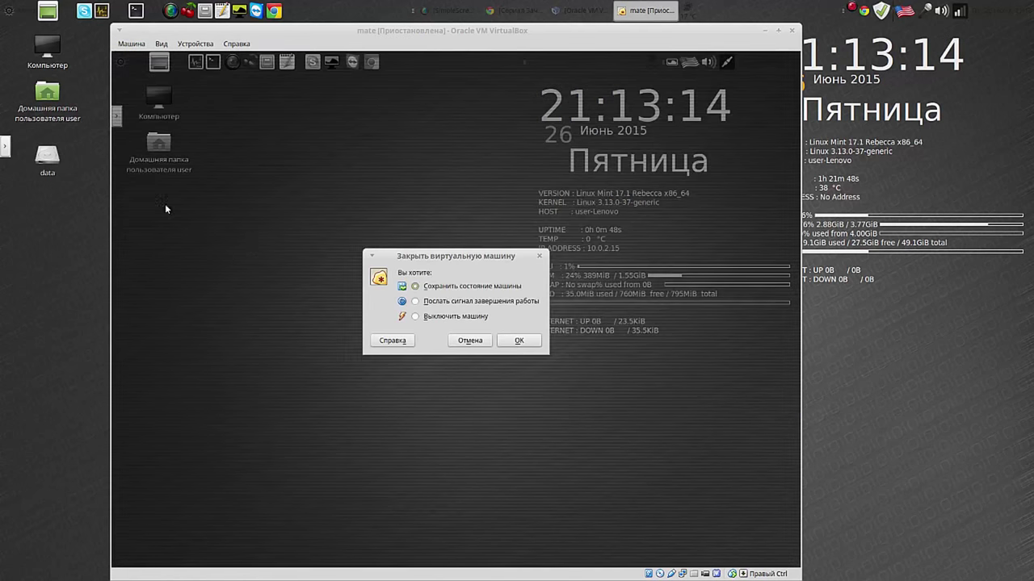
pyautogui.click(415, 316)
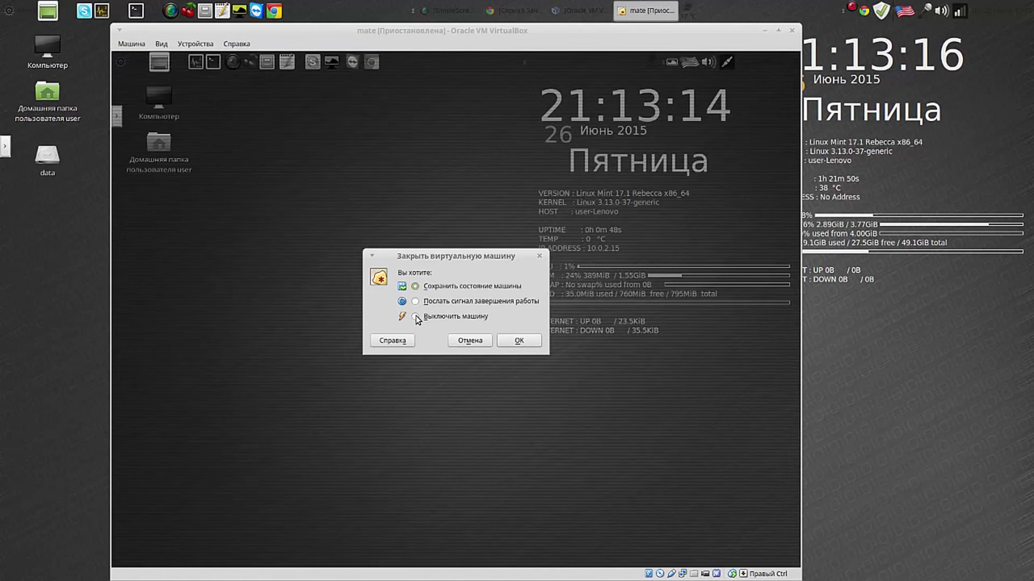
pyautogui.click(528, 340)
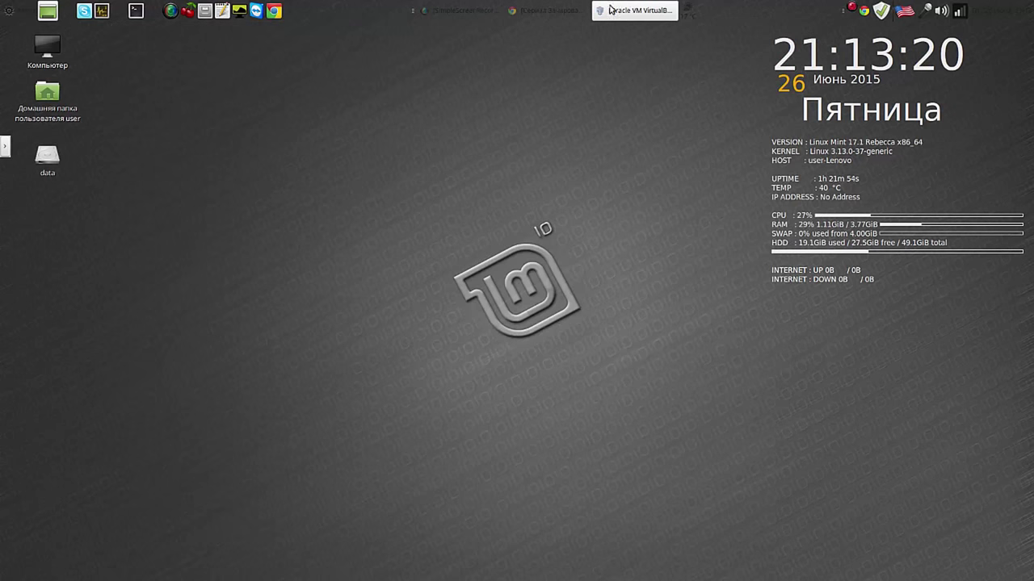
# Step: Remove the mate VM with Удалить все файлы, then close VirtualBox Manager
pyautogui.click(611, 11)
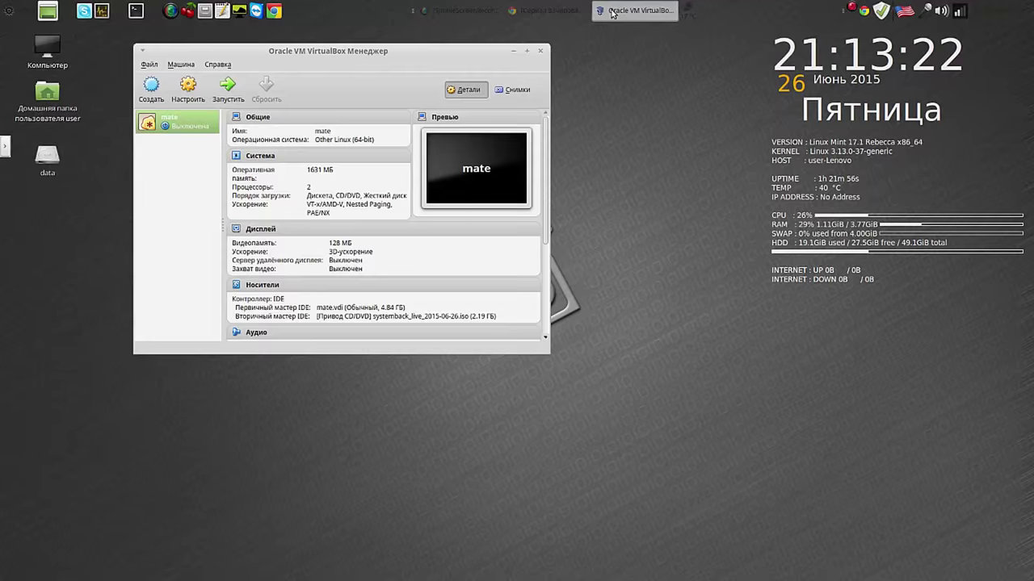
pyautogui.rightClick(164, 123)
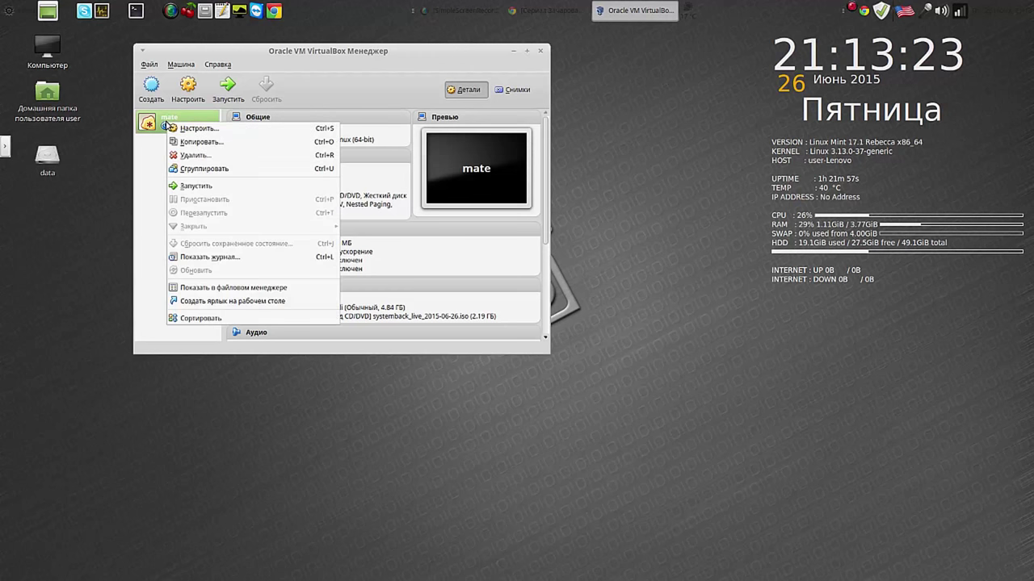
pyautogui.click(196, 153)
pyautogui.click(396, 255)
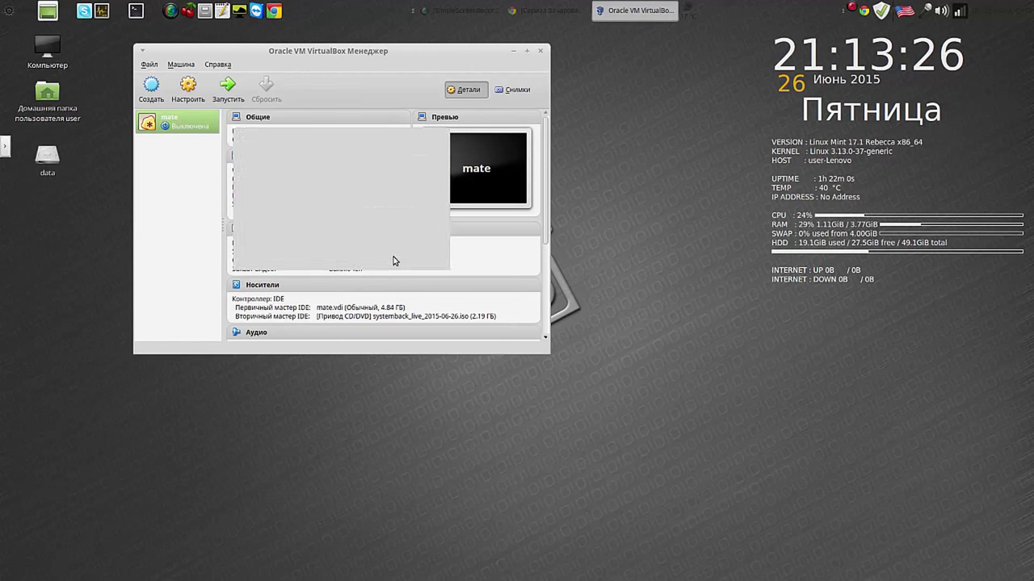
pyautogui.click(540, 53)
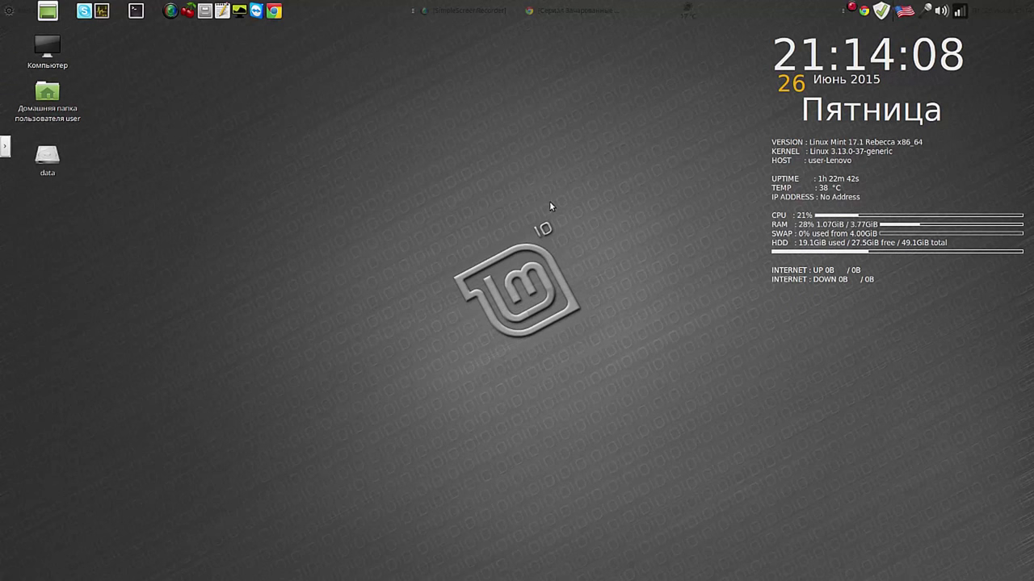
pyautogui.rightClick(852, 9)
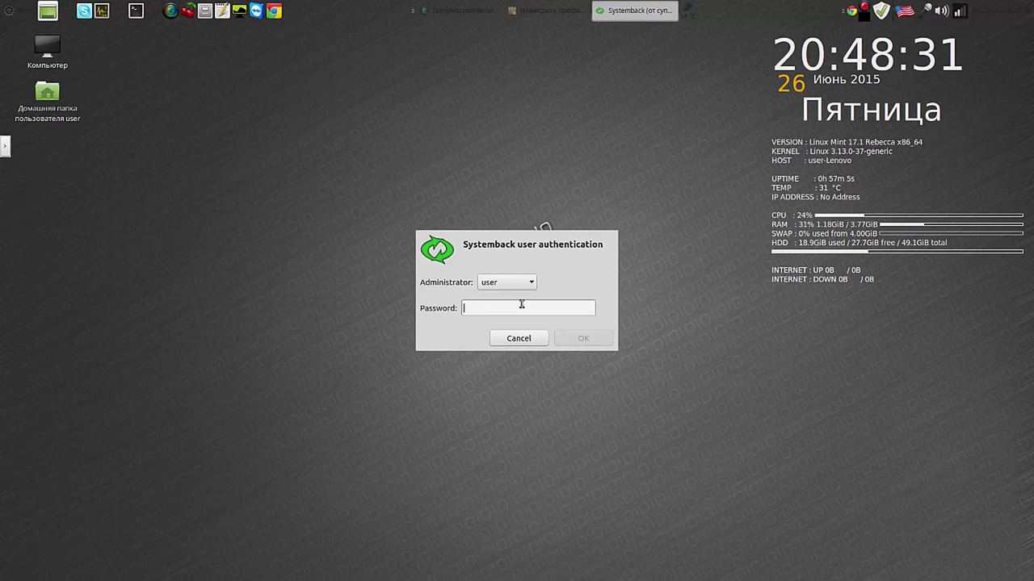
# Step: Authenticate Systemback with the administrator password and open Live system create
pyautogui.write('123456')
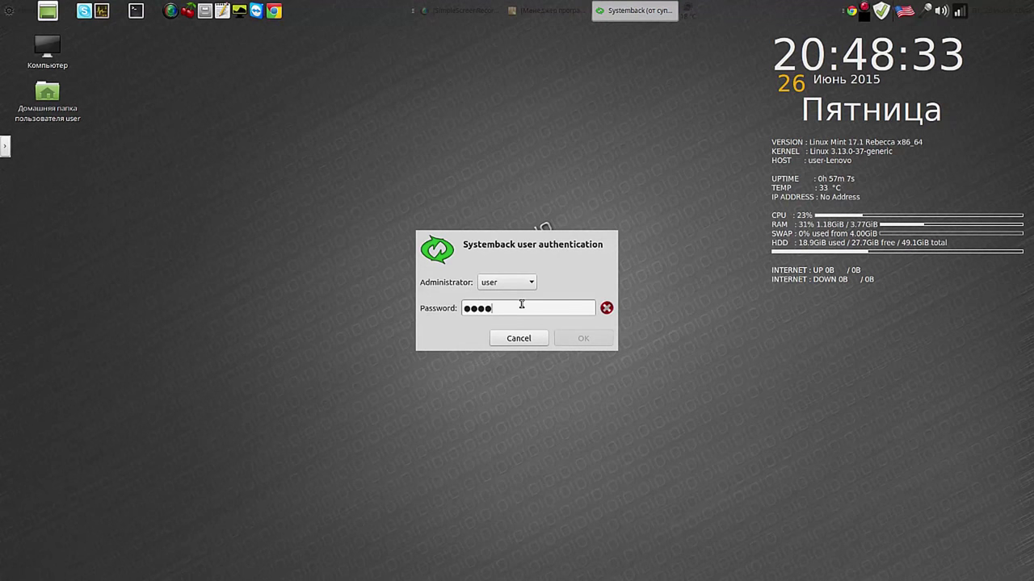
pyautogui.press('Return')
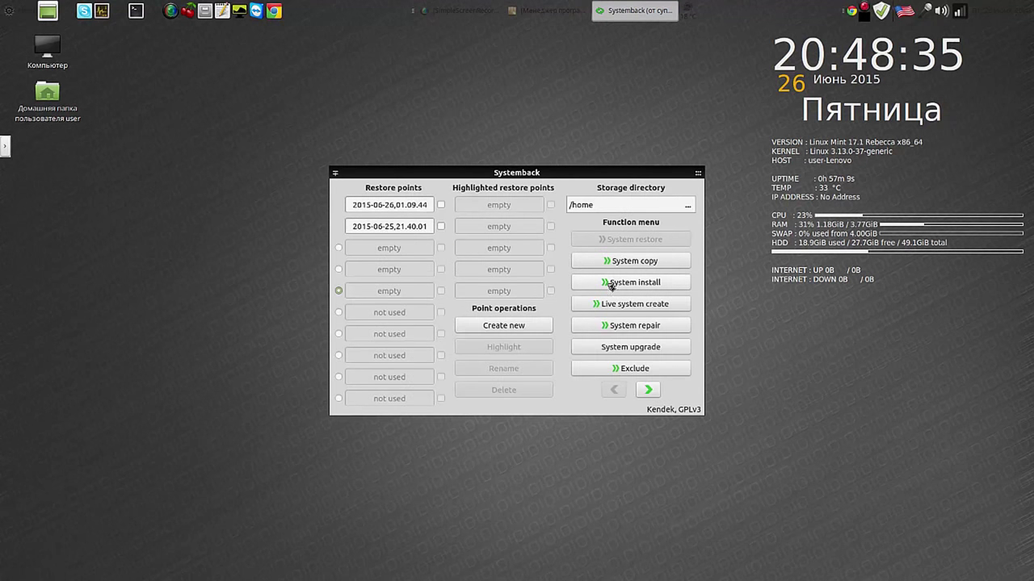
pyautogui.click(615, 303)
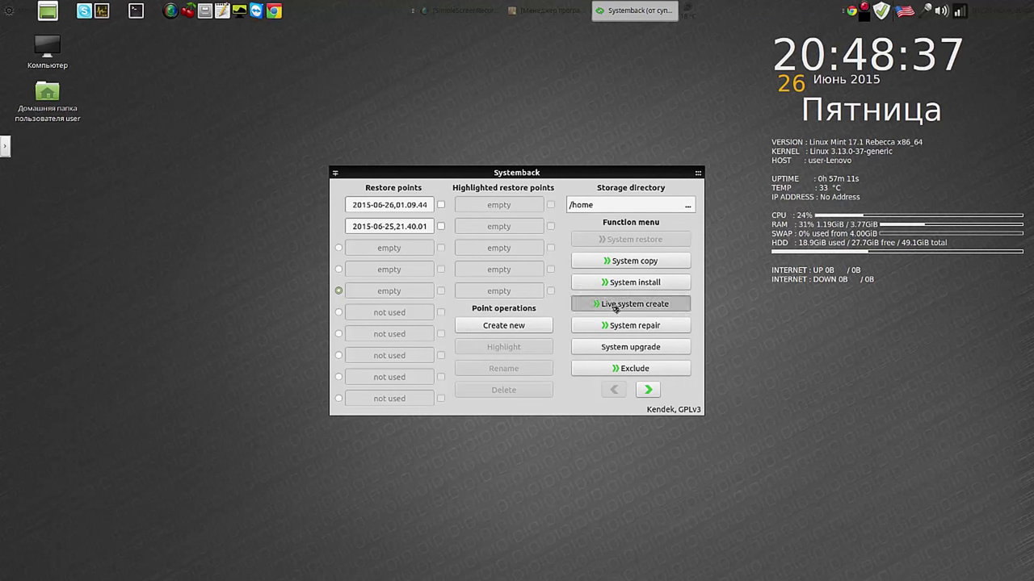
pyautogui.moveTo(615, 171); pyautogui.dragTo(493, 108)
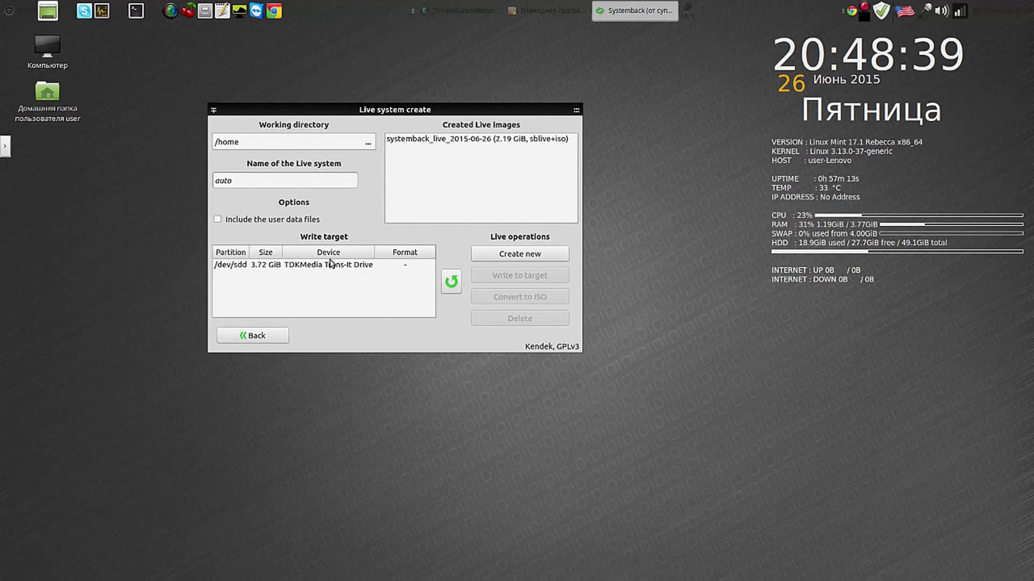
# Step: Write the systemback_live_2015-06-26 image to the /dev/sdd drive, confirming the format
pyautogui.click(437, 140)
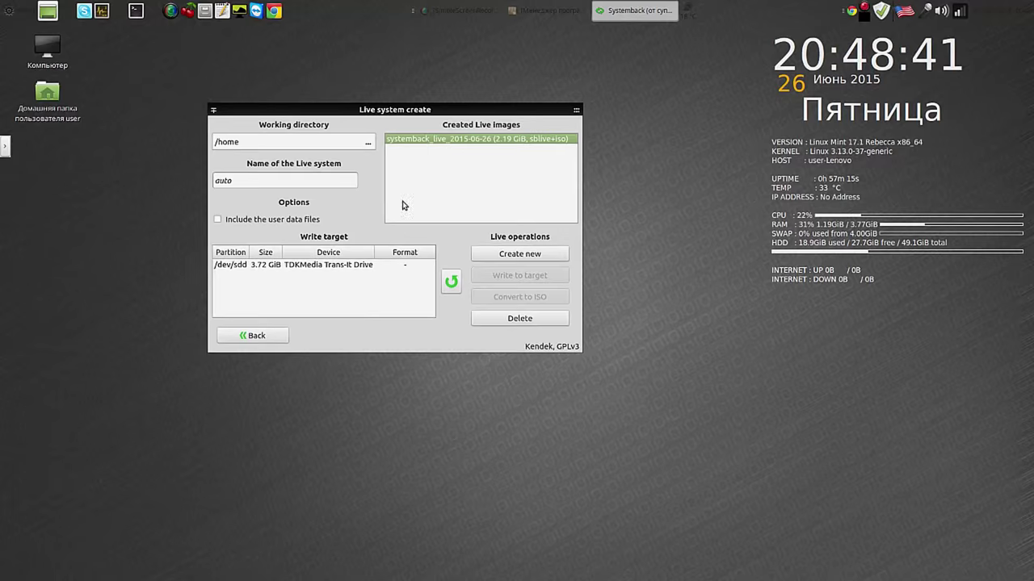
pyautogui.click(352, 265)
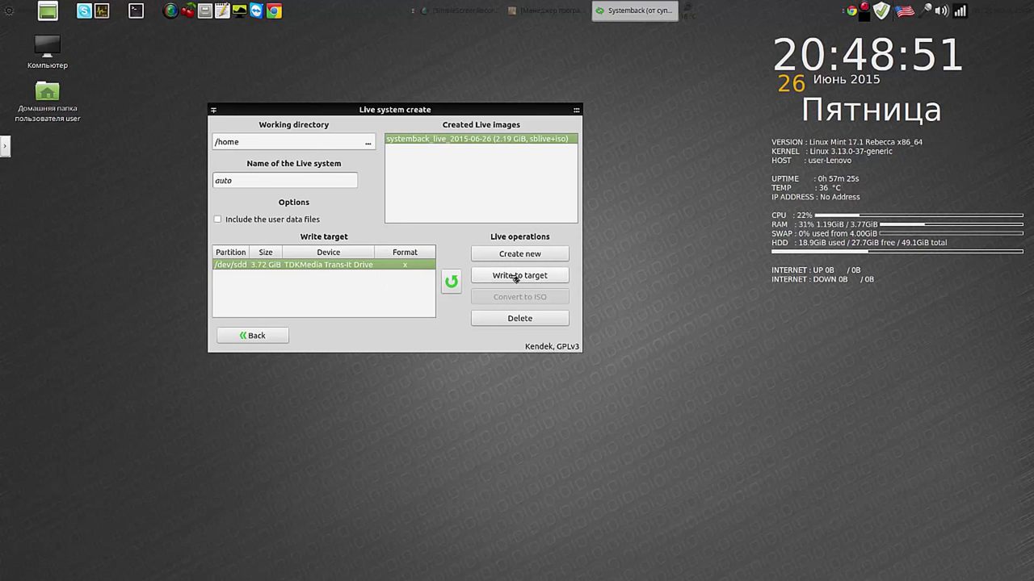
pyautogui.click(516, 279)
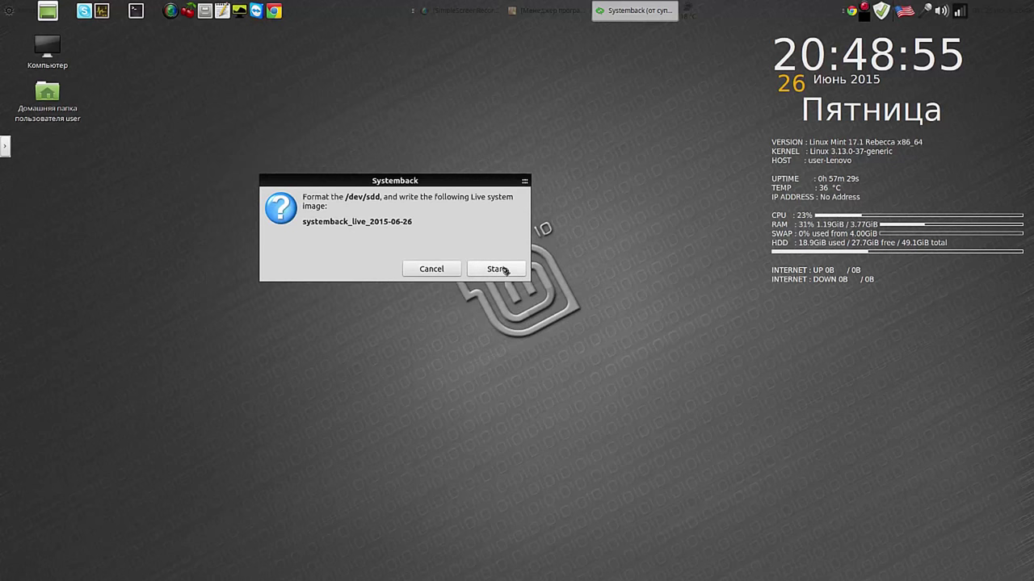
pyautogui.click(504, 269)
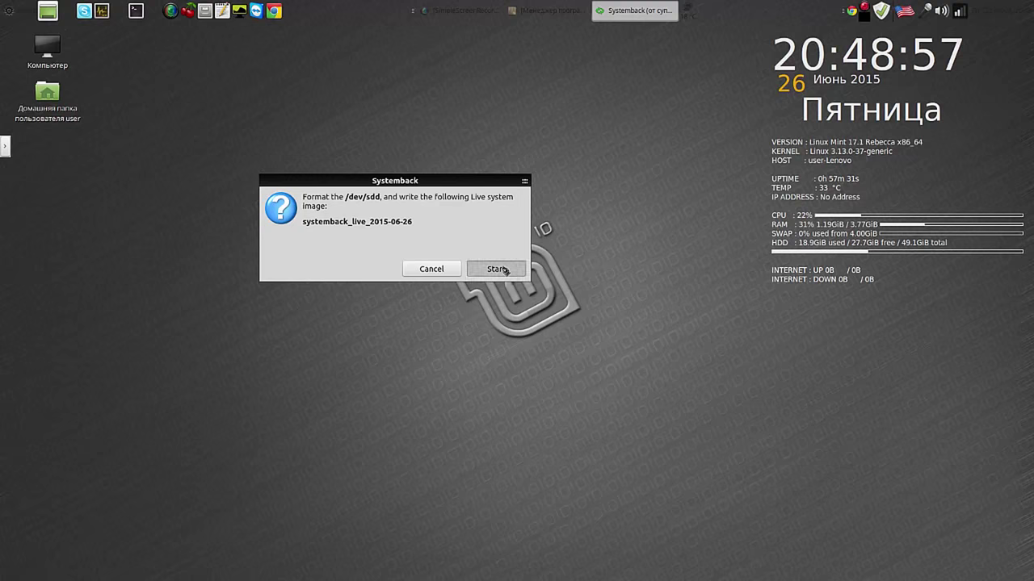
# Step: Note the times 20-49 and 20-54 in a new Pluma document while the image writes
pyautogui.click(224, 12)
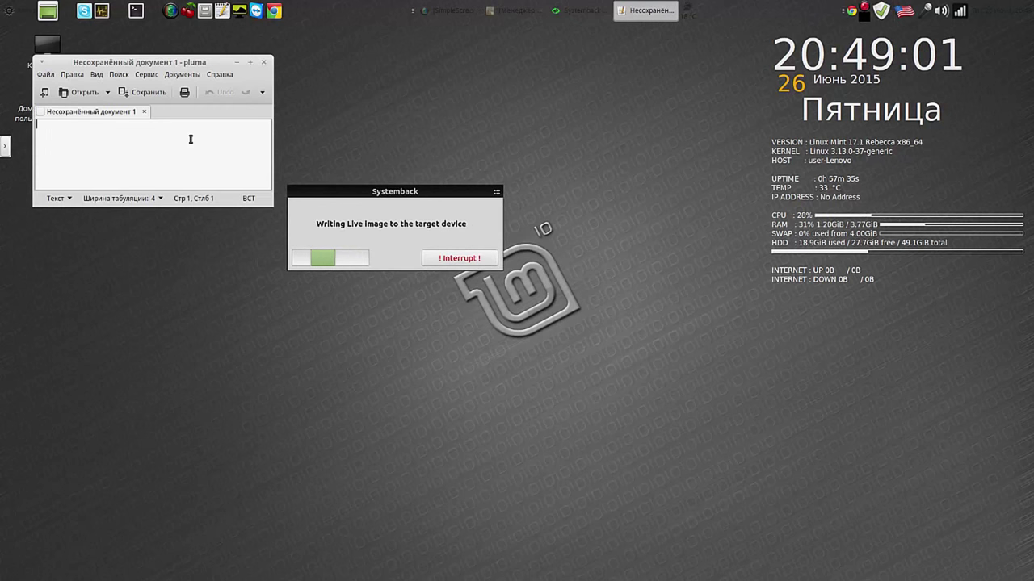
pyautogui.write('2')
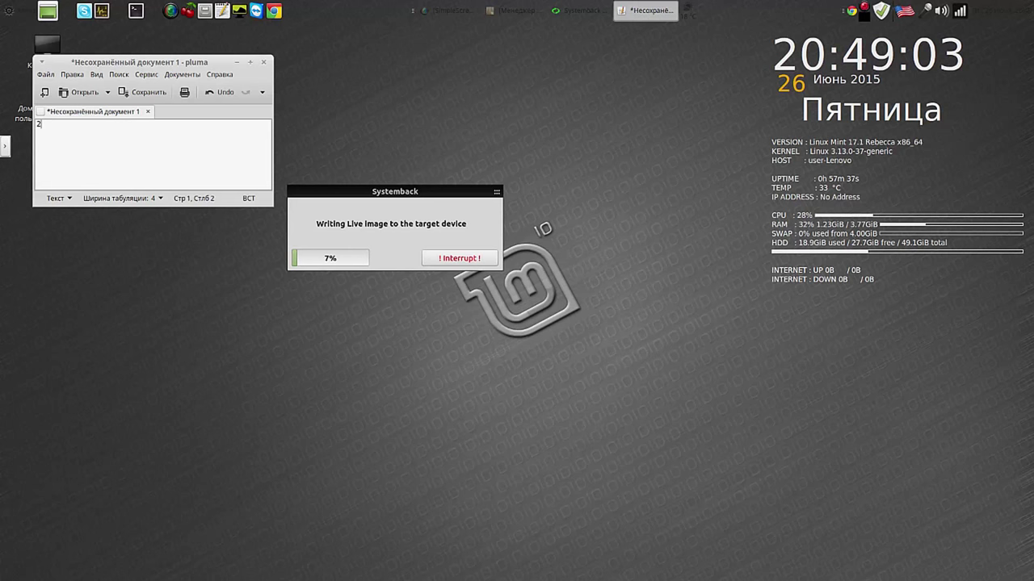
pyautogui.write('0-49')
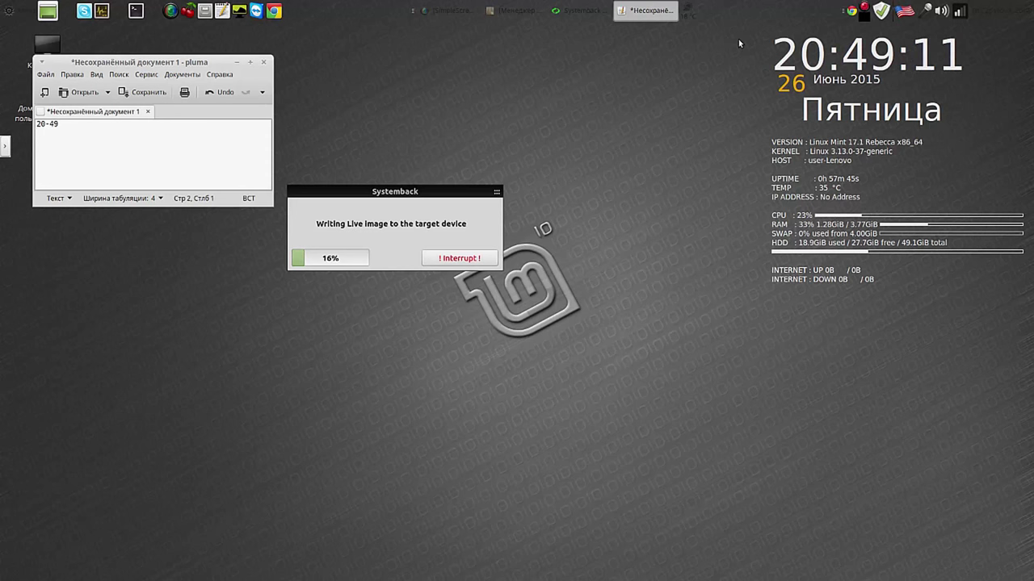
pyautogui.click(866, 7)
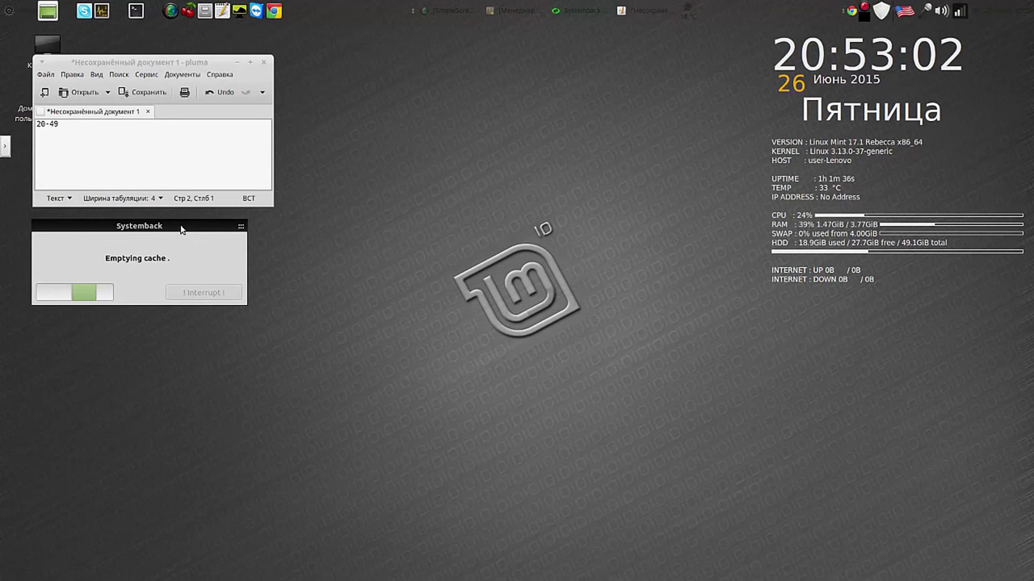
pyautogui.moveTo(196, 223); pyautogui.dragTo(629, 65)
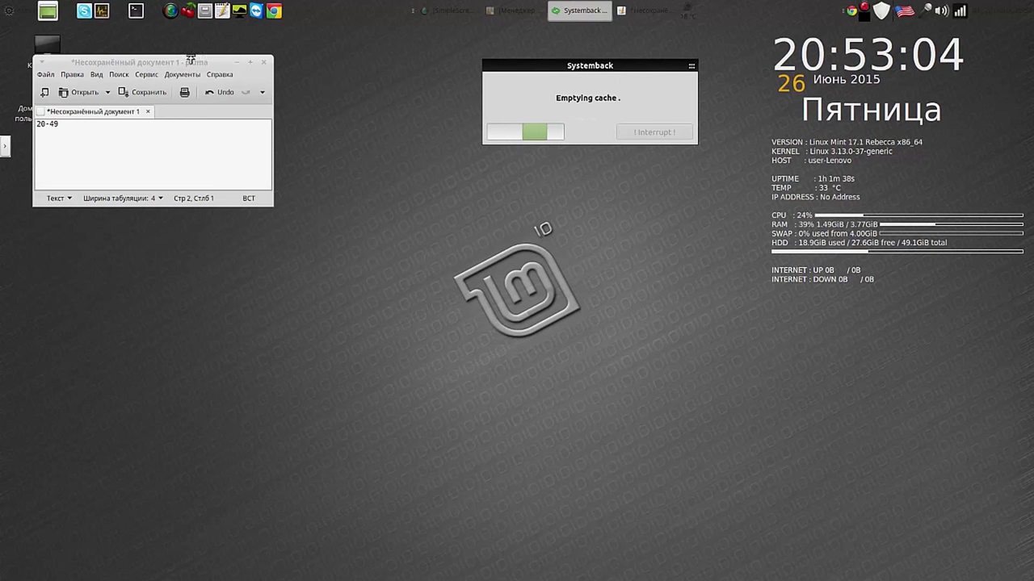
pyautogui.moveTo(188, 62); pyautogui.dragTo(607, 167)
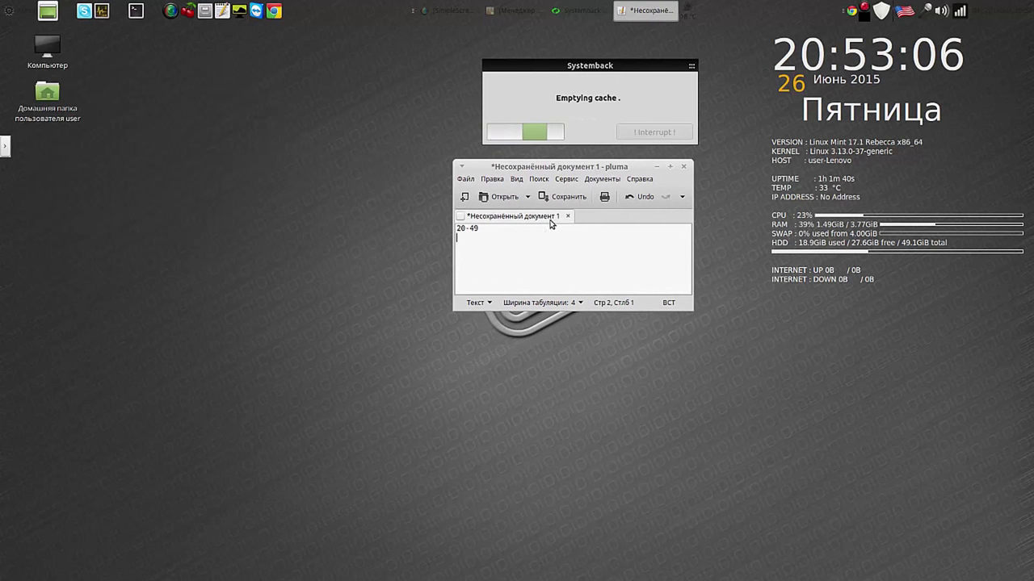
pyautogui.write('20')
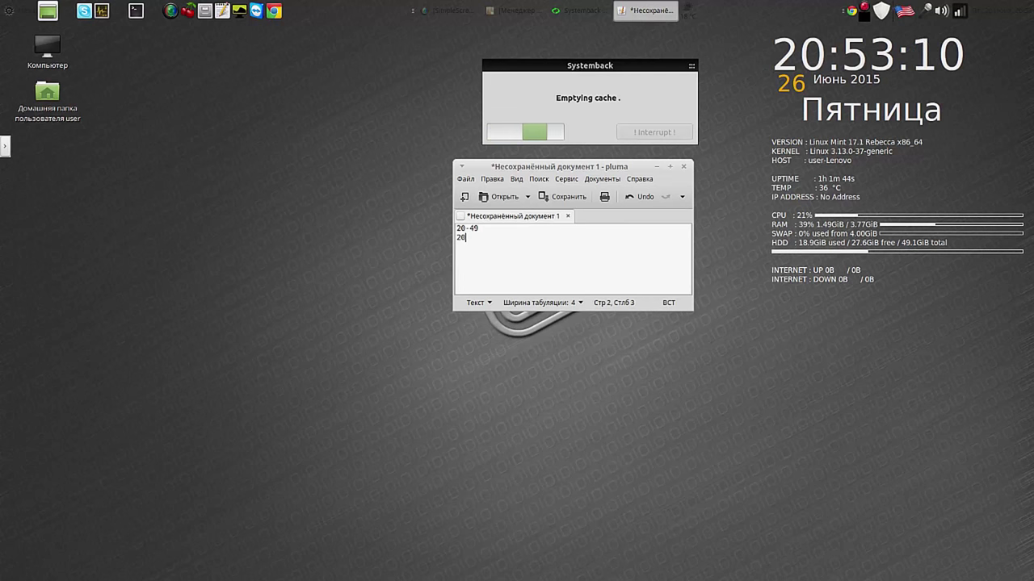
pyautogui.write('-')
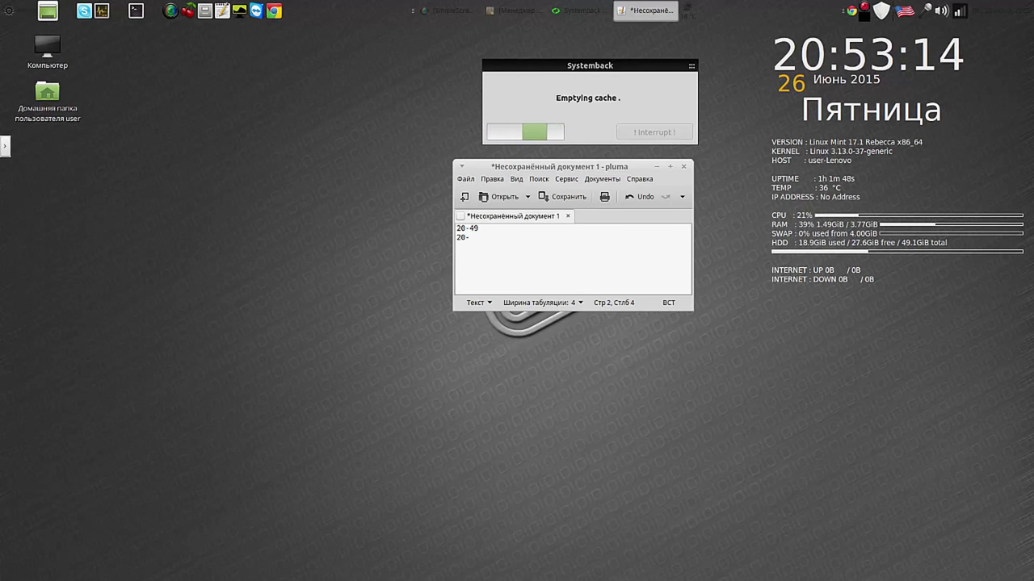
pyautogui.write('5')
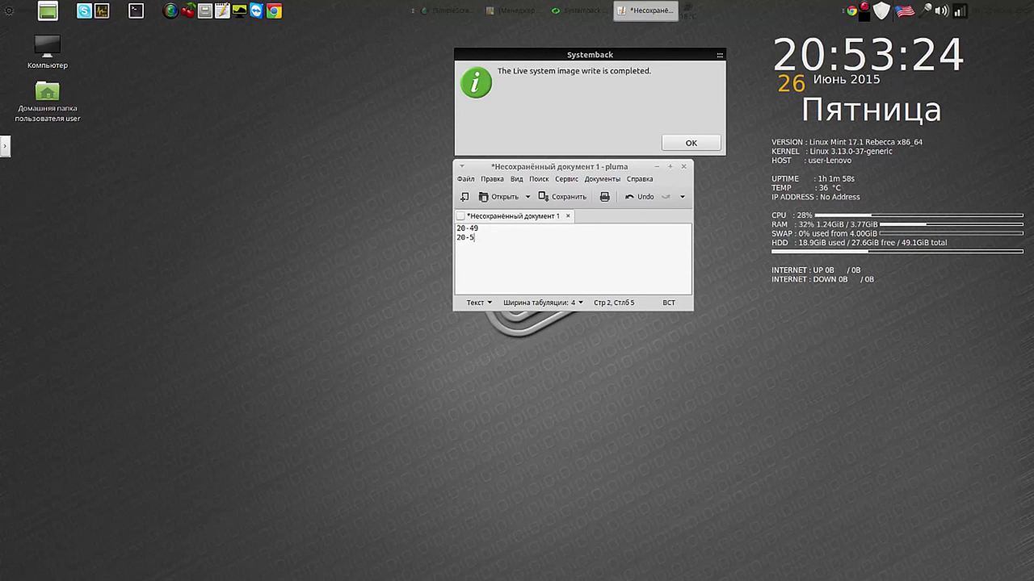
pyautogui.write('4')
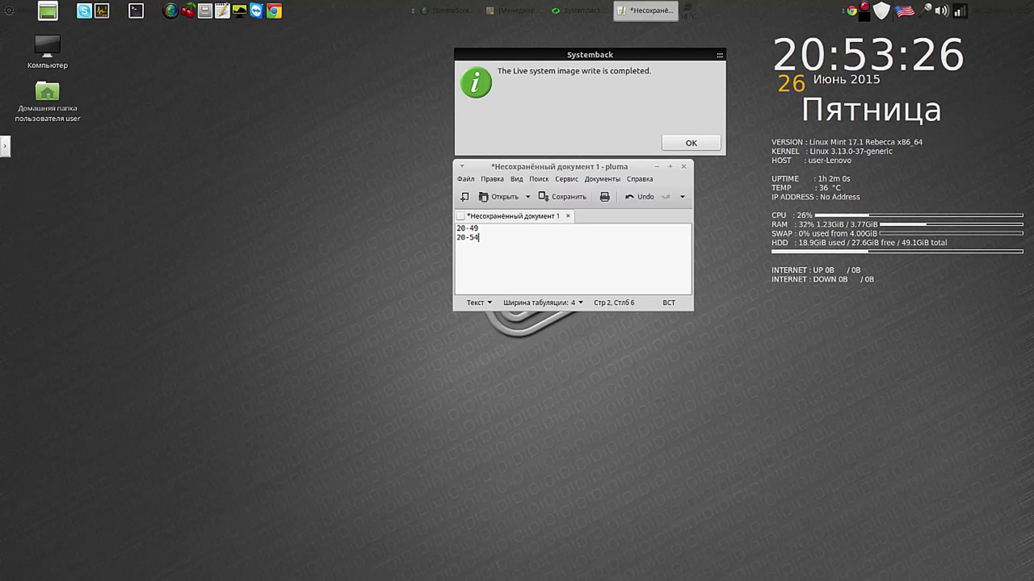
# Step: Dismiss the write-complete message, close Live system create, and discard the Pluma notes unsaved
pyautogui.click(694, 142)
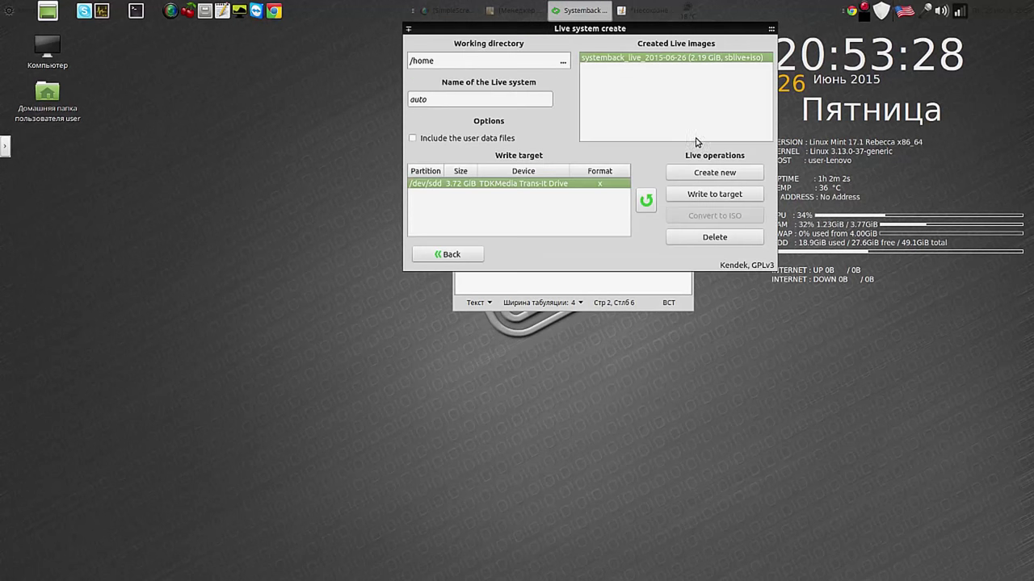
pyautogui.click(768, 31)
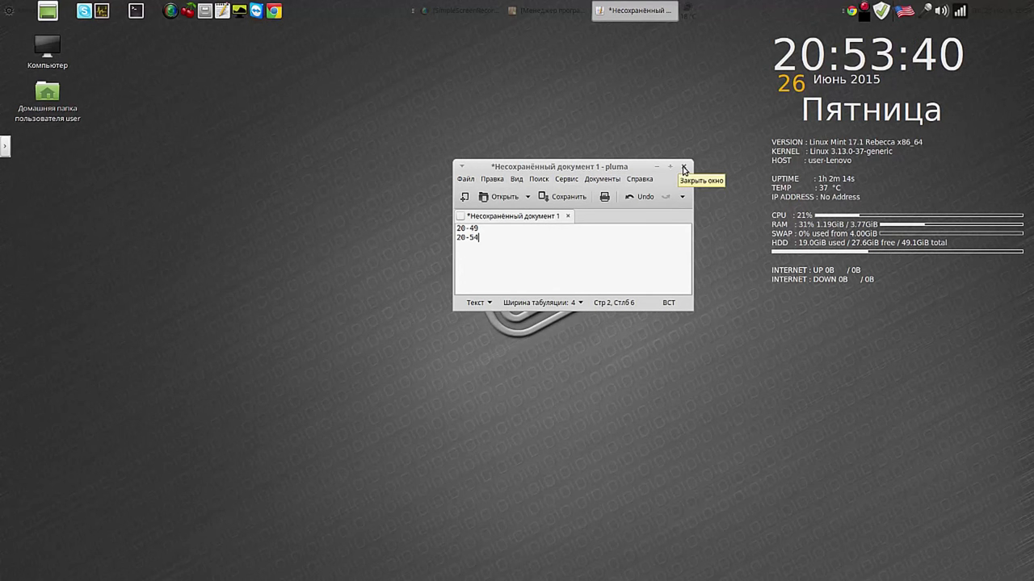
pyautogui.click(683, 168)
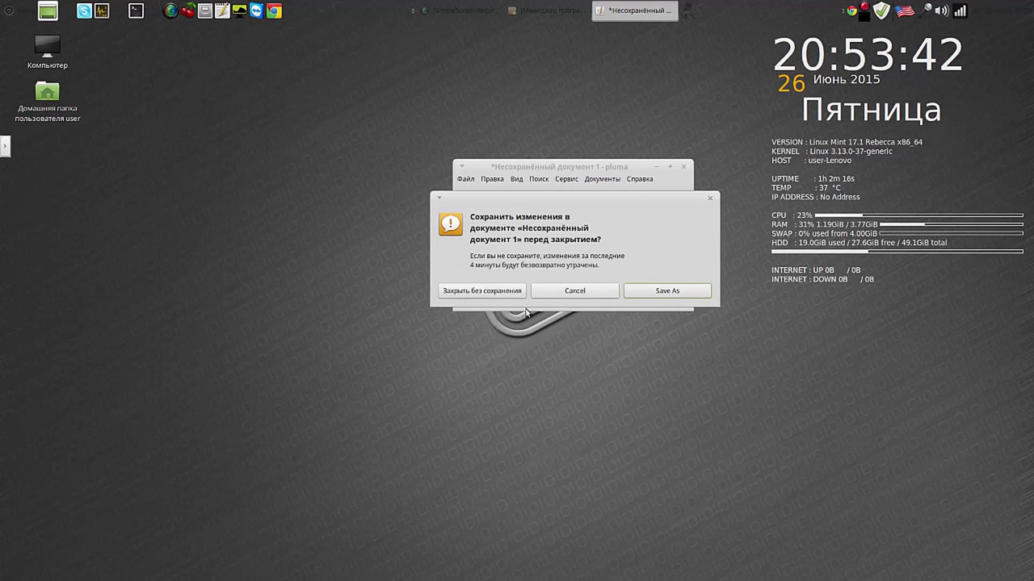
pyautogui.click(504, 293)
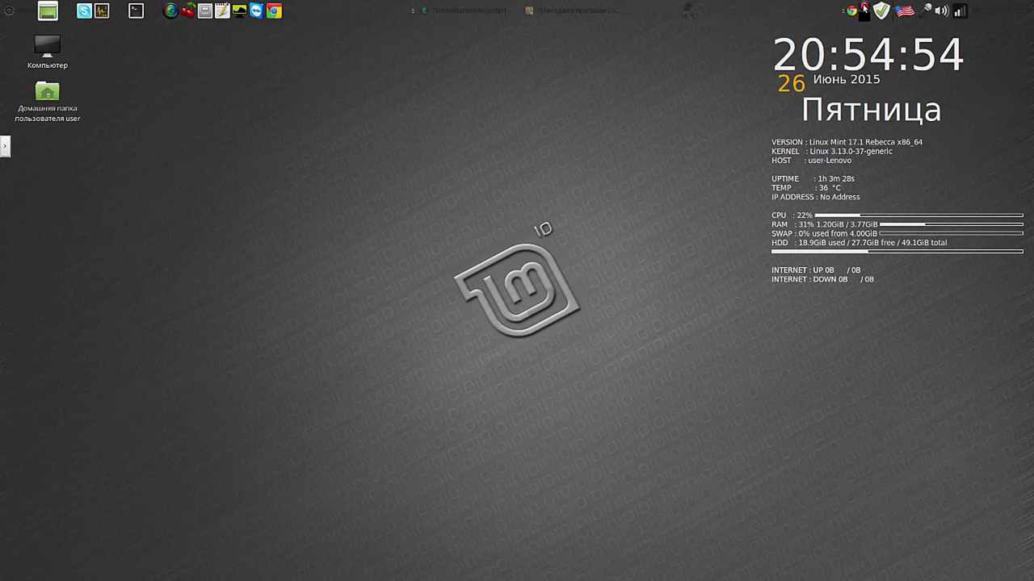
pyautogui.rightClick(864, 9)
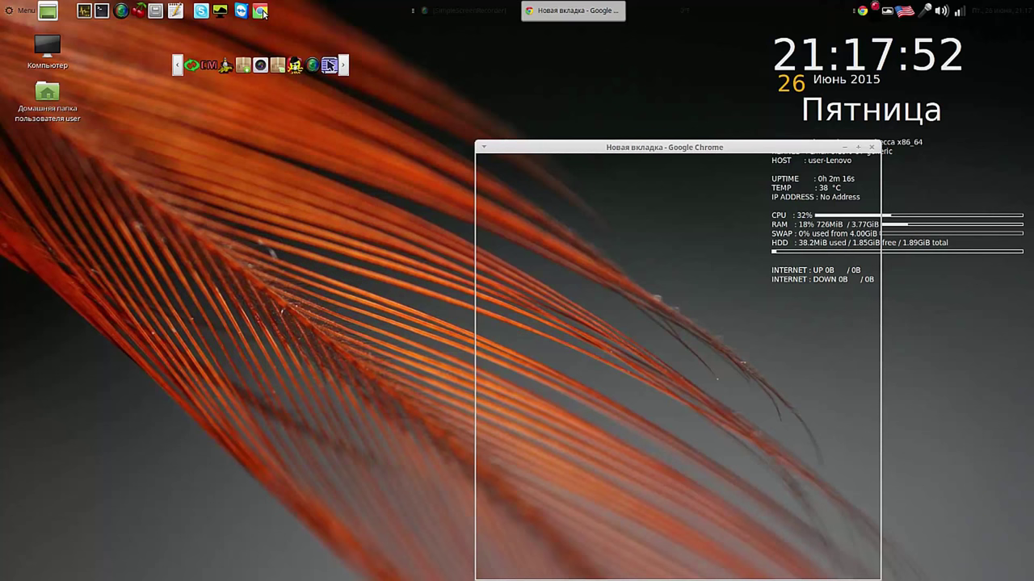
# Step: Restore Chrome's crashed session and open the Videos bookmark from the » overflow in a new tab
pyautogui.moveTo(628, 146)
pyautogui.mouseDown()
pyautogui.moveTo(434, 39)
pyautogui.moveTo(482, 36)
pyautogui.moveTo(516, 49)
pyautogui.mouseUp()
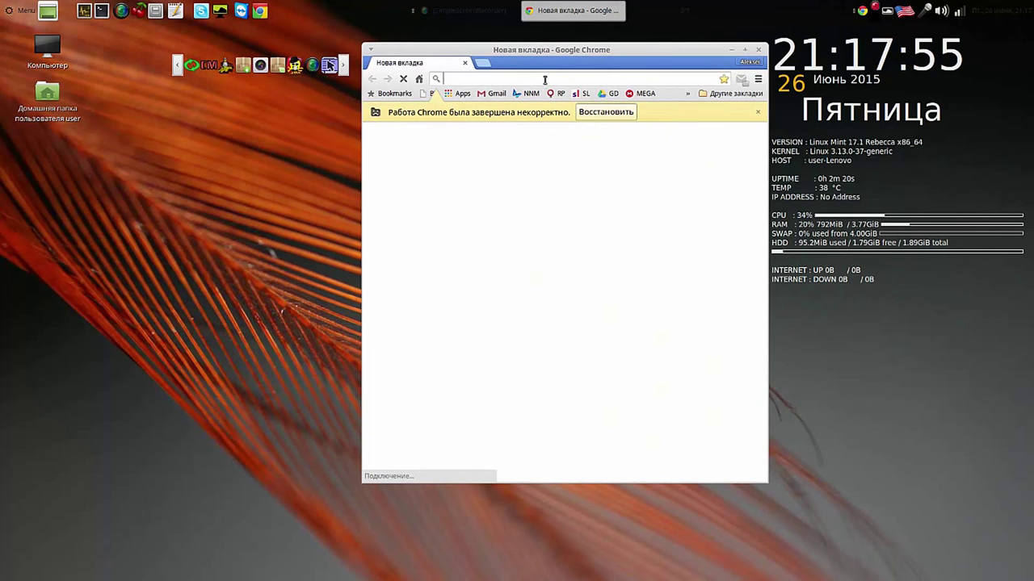
pyautogui.click(619, 112)
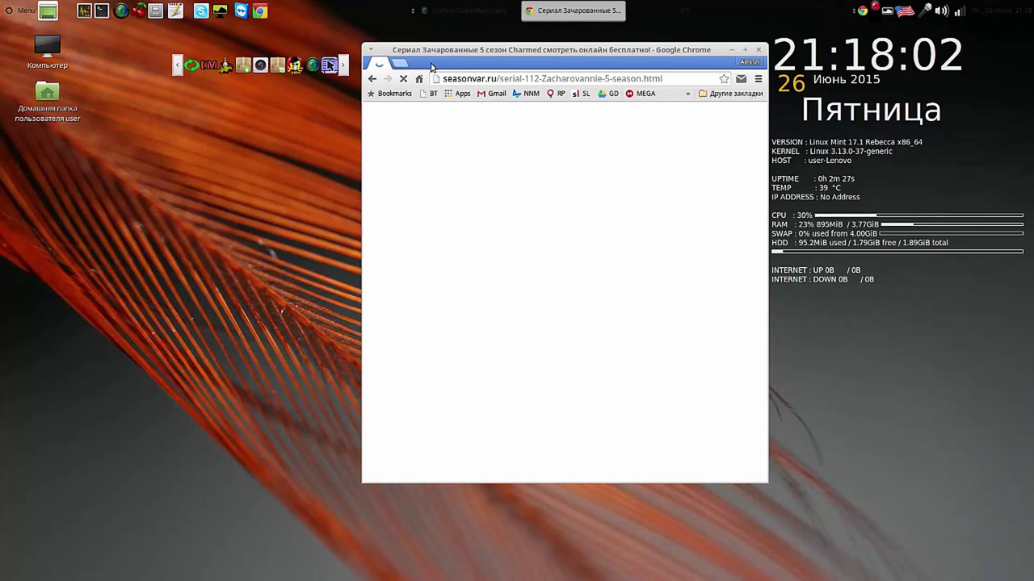
pyautogui.click(400, 65)
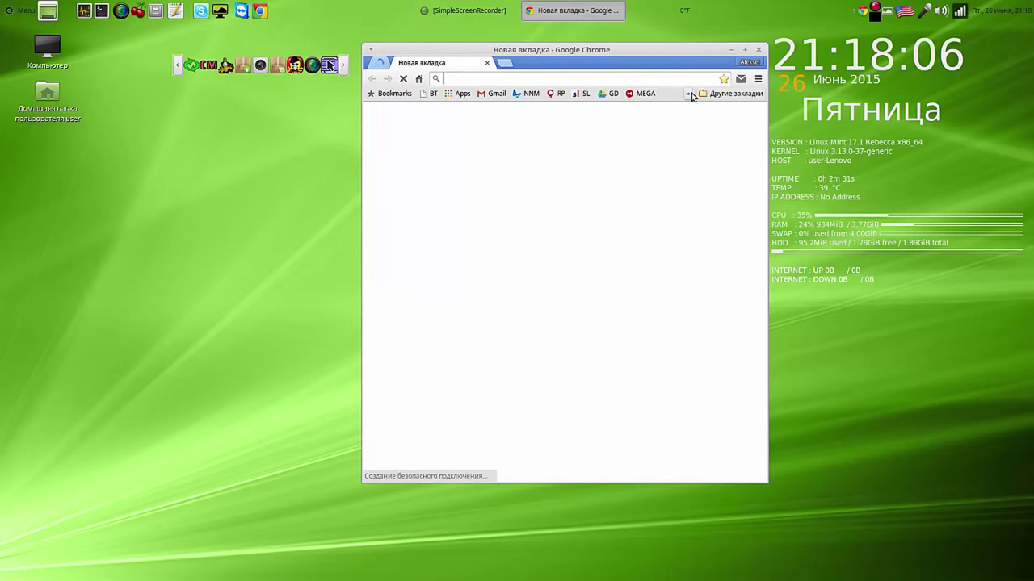
pyautogui.click(685, 94)
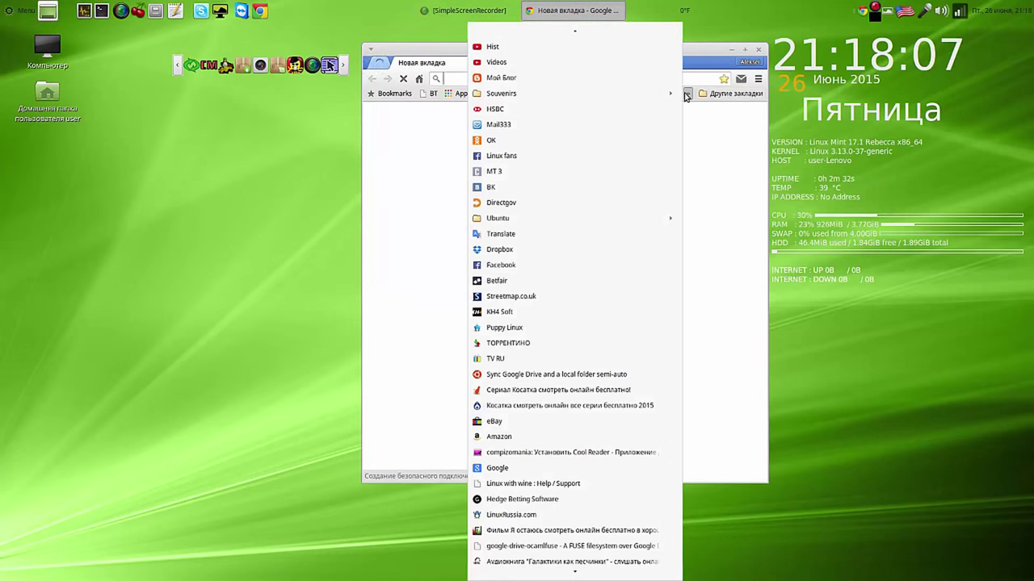
pyautogui.click(589, 65)
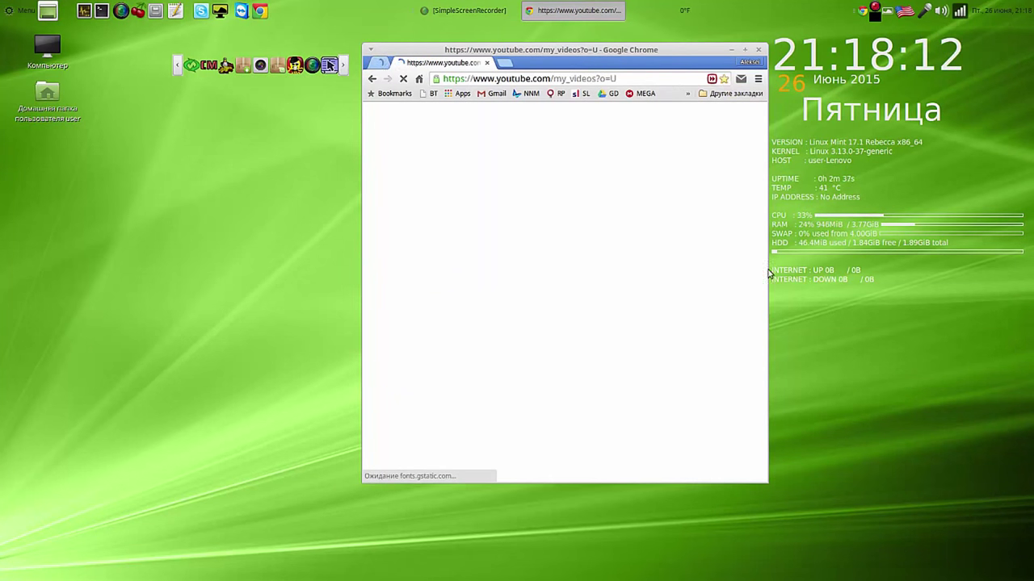
# Step: Resize the Chrome window to show the YouTube video list, then close Chrome
pyautogui.moveTo(767, 482); pyautogui.dragTo(768, 408)
pyautogui.moveTo(689, 50); pyautogui.dragTo(453, 97)
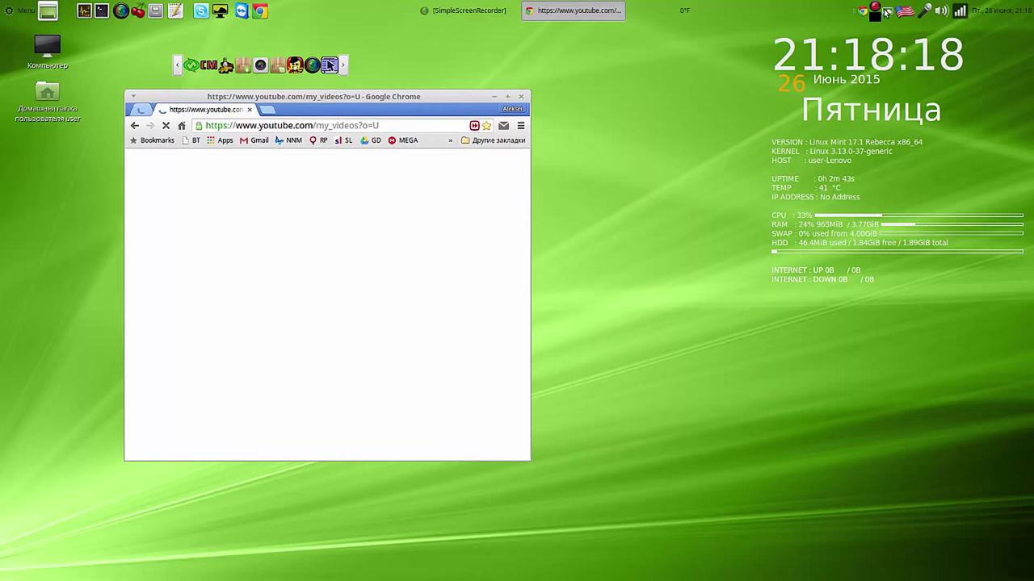
pyautogui.rightClick(876, 12)
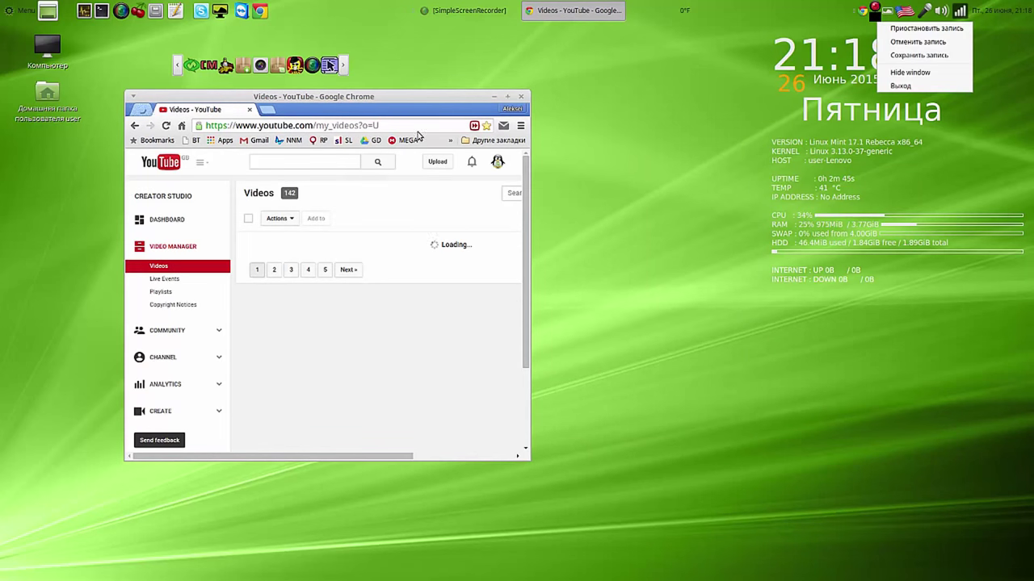
pyautogui.click(454, 95)
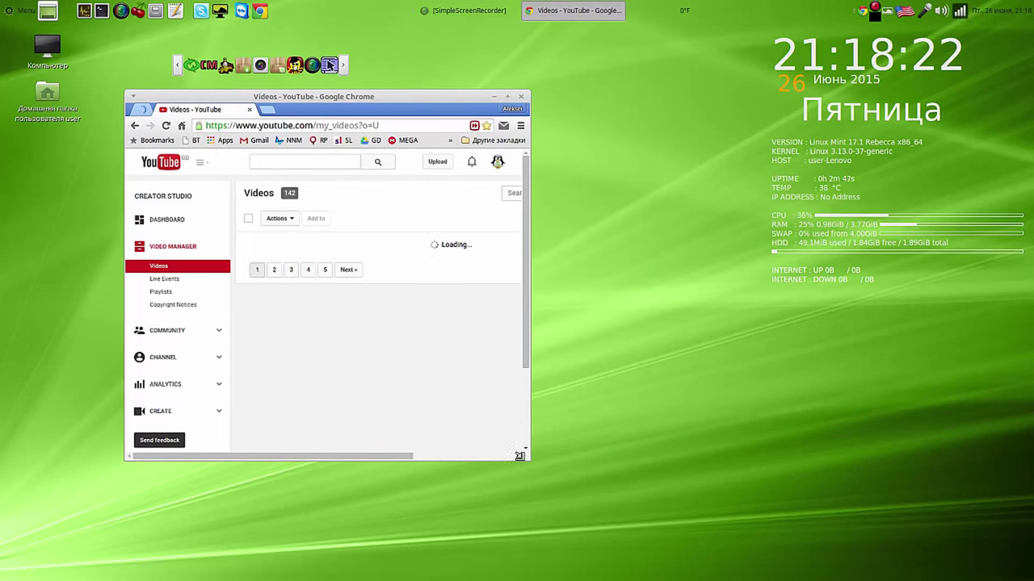
pyautogui.moveTo(523, 456); pyautogui.dragTo(731, 478)
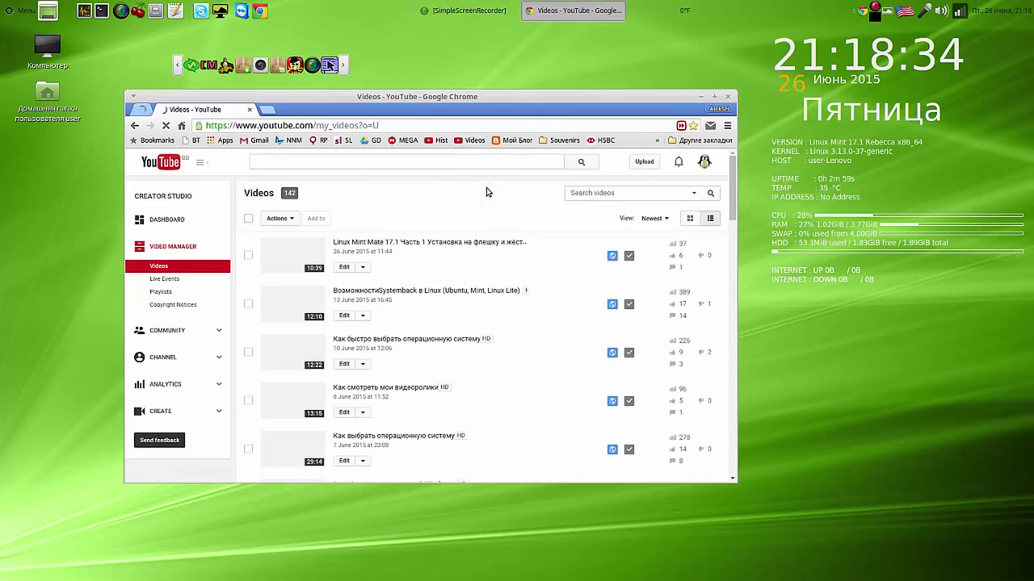
pyautogui.click(728, 97)
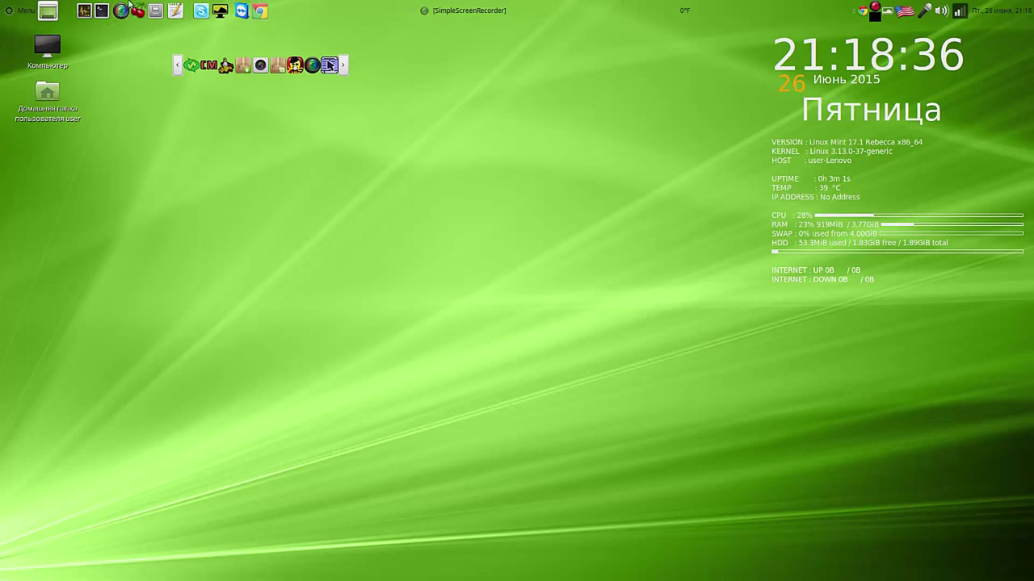
# Step: Launch LibreOffice Calc from Menu > Офис and close it, twice
pyautogui.click(21, 11)
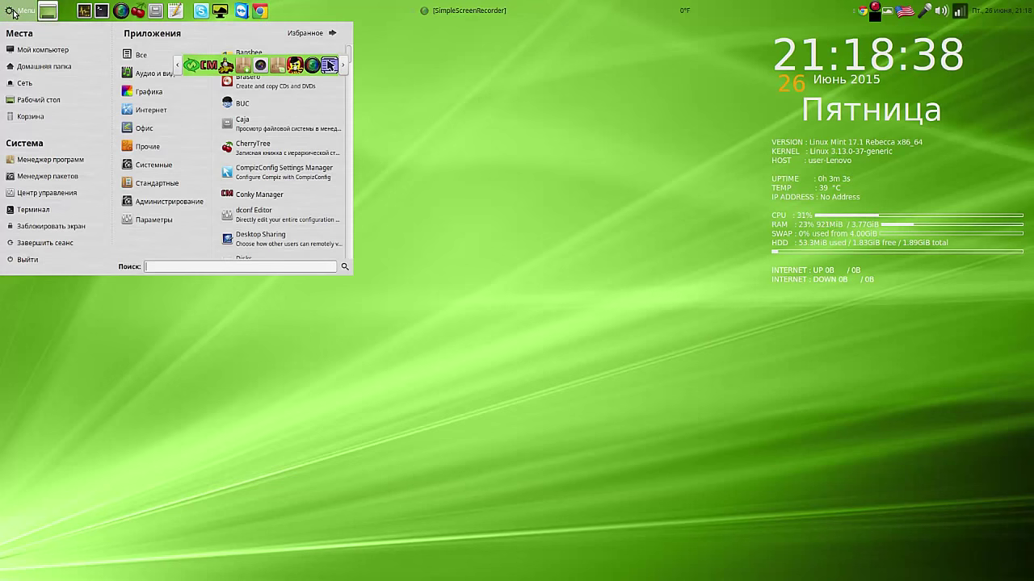
pyautogui.moveTo(134, 128)
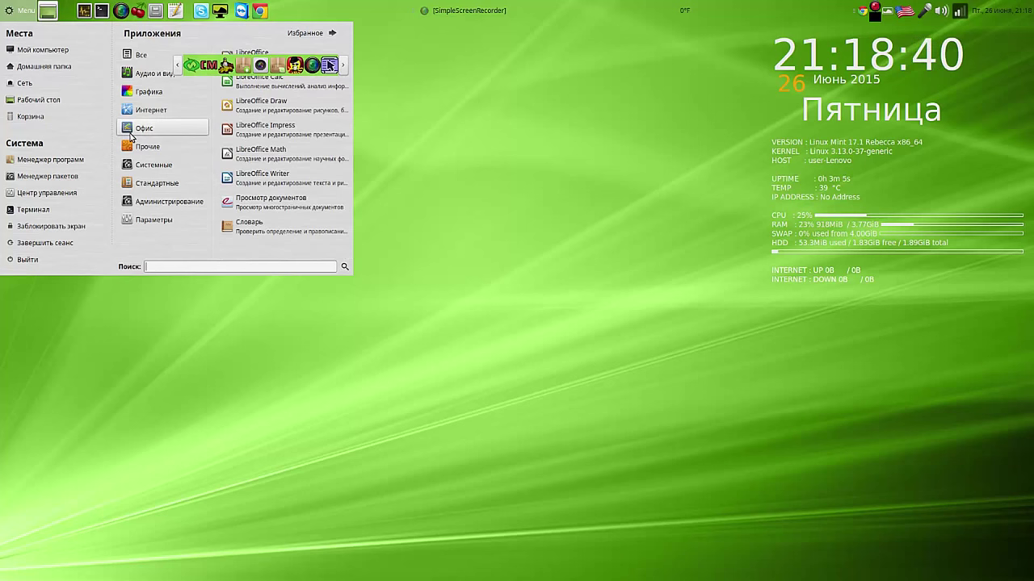
pyautogui.click(287, 85)
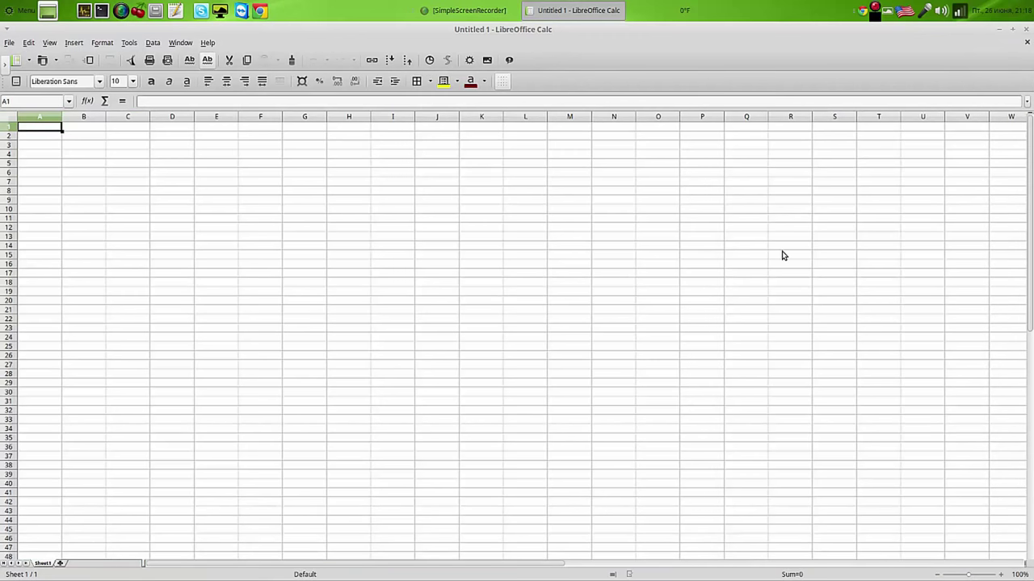
pyautogui.click(1028, 32)
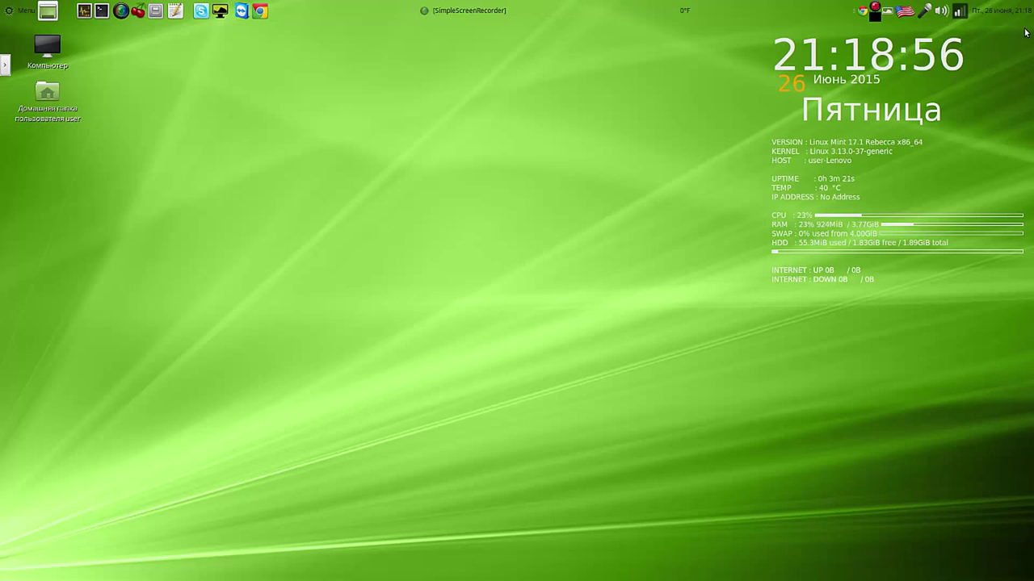
pyautogui.click(7, 13)
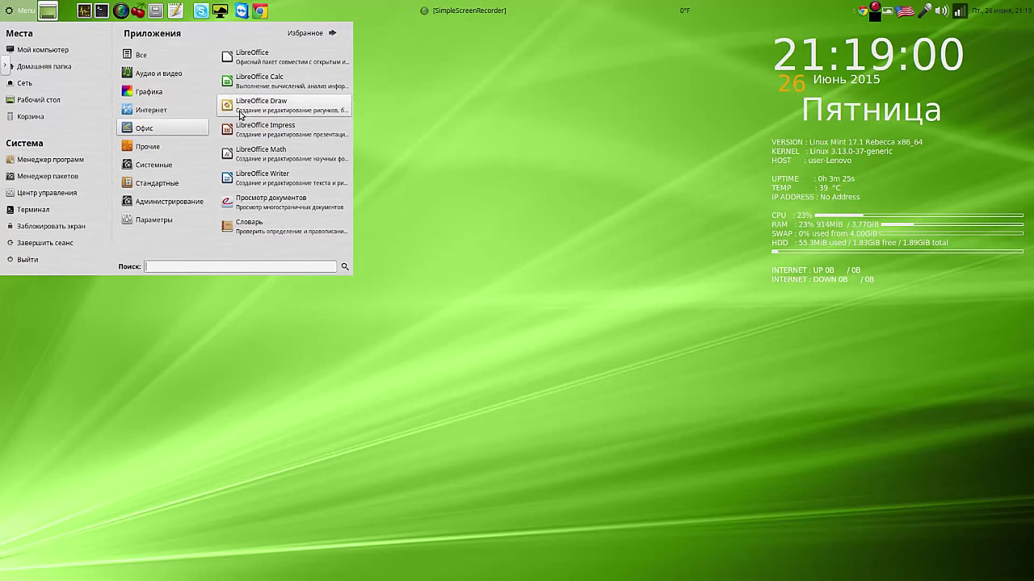
pyautogui.click(282, 82)
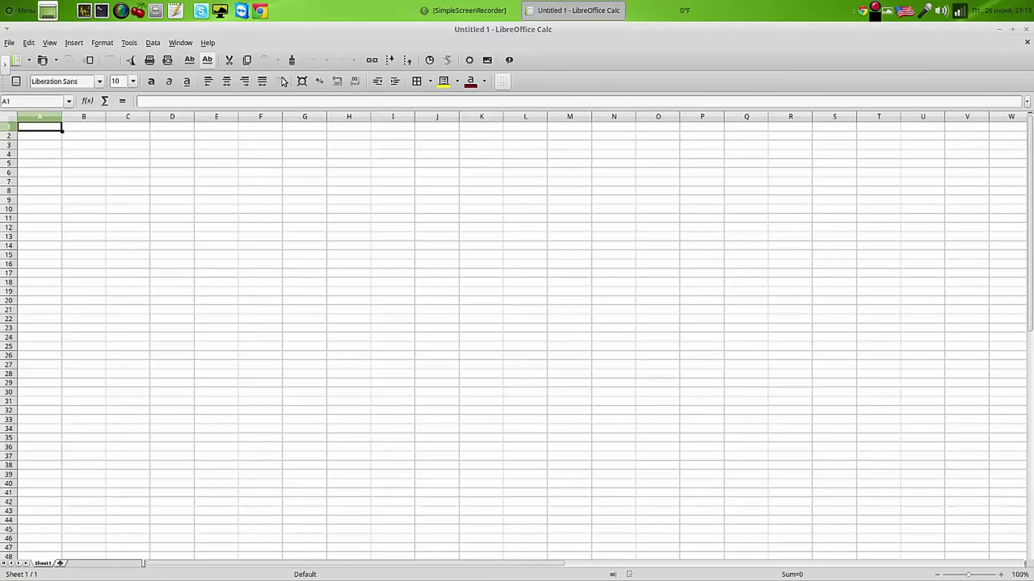
pyautogui.click(1024, 34)
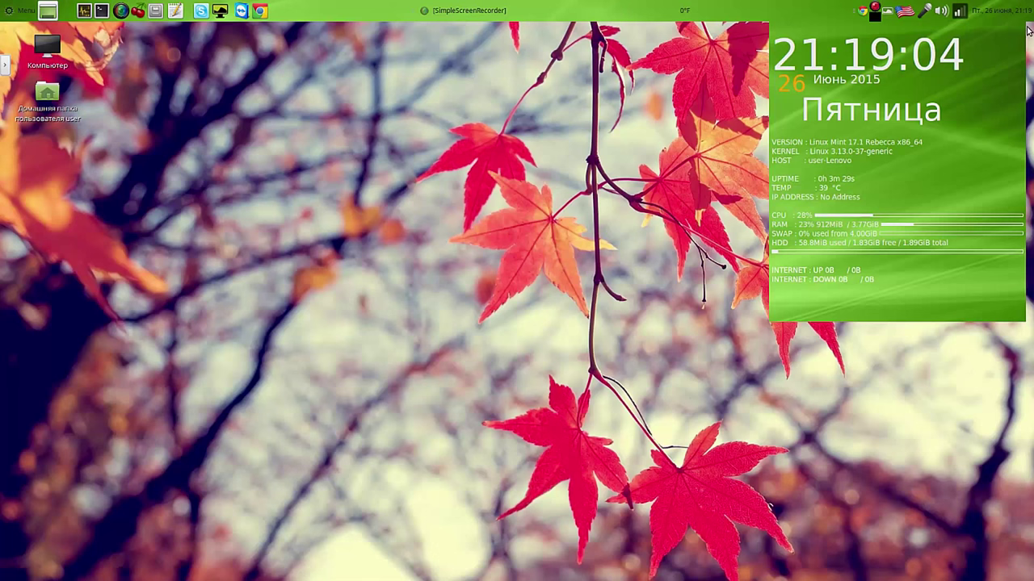
# Step: Open a blank LibreOffice Writer document from the menu and close it
pyautogui.click(18, 12)
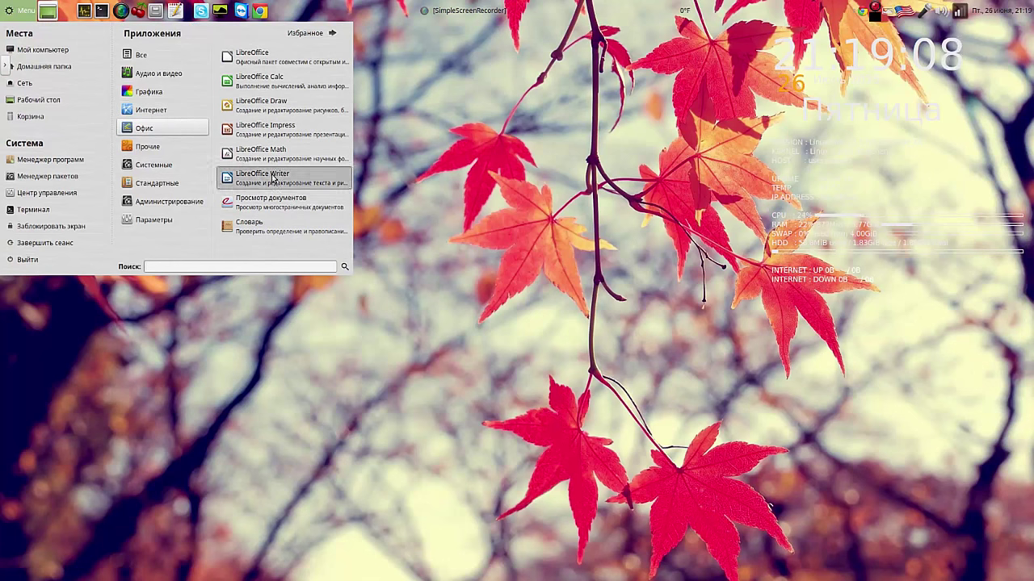
pyautogui.click(271, 174)
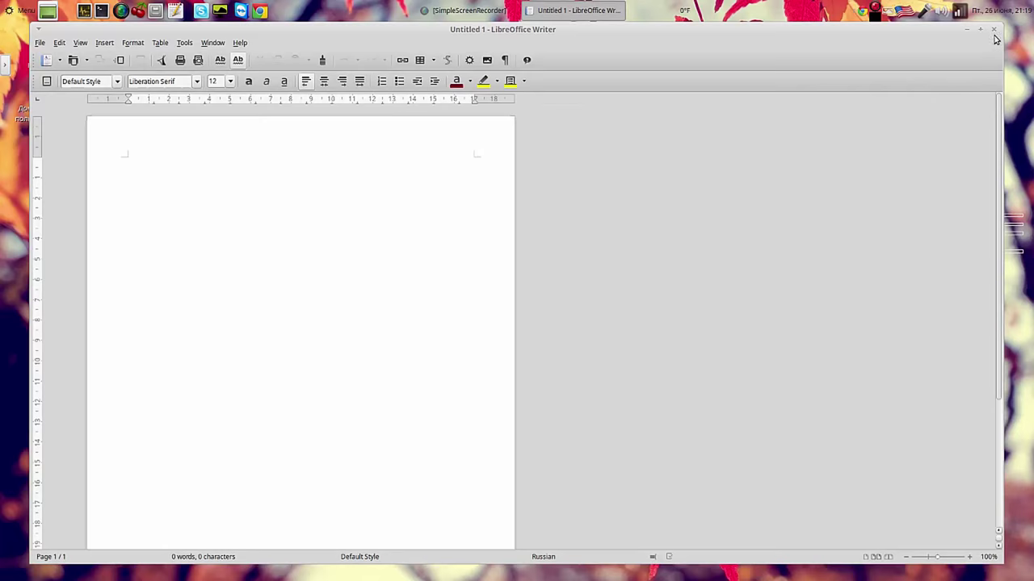
pyautogui.click(996, 30)
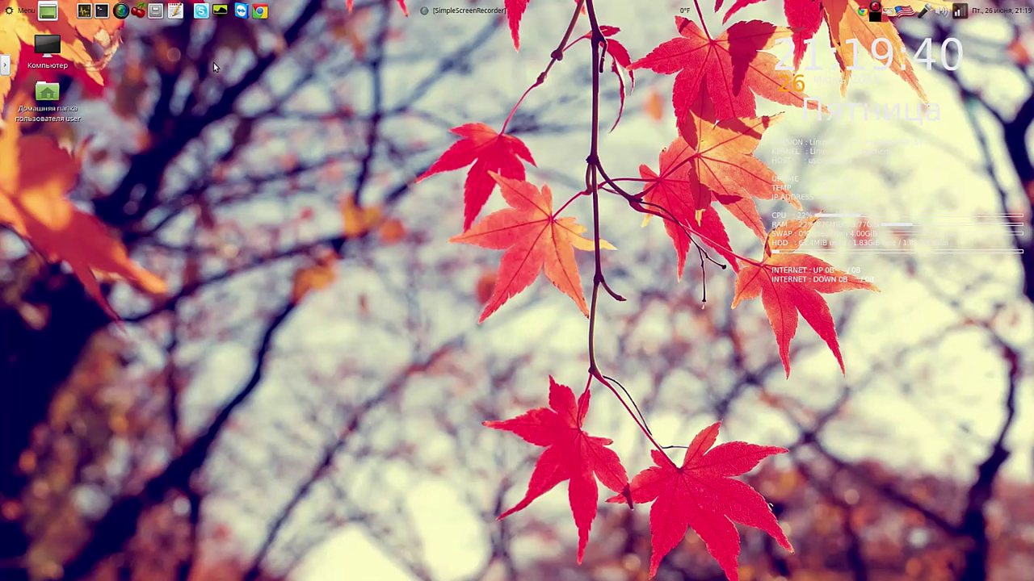
# Step: Install the gparted package from the menu search, authorizing with the administrator password
pyautogui.click(20, 11)
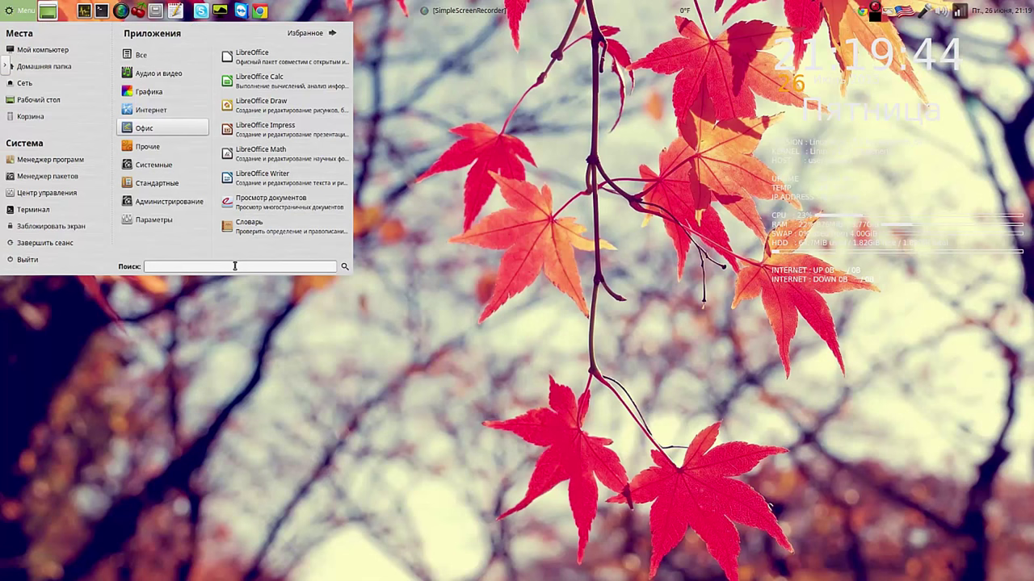
pyautogui.write('g')
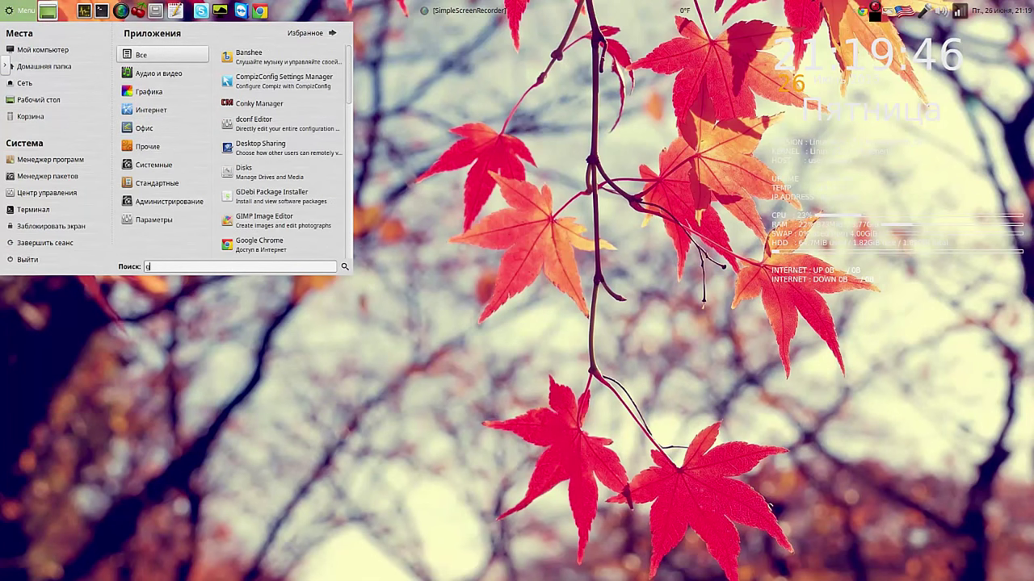
pyautogui.write('par')
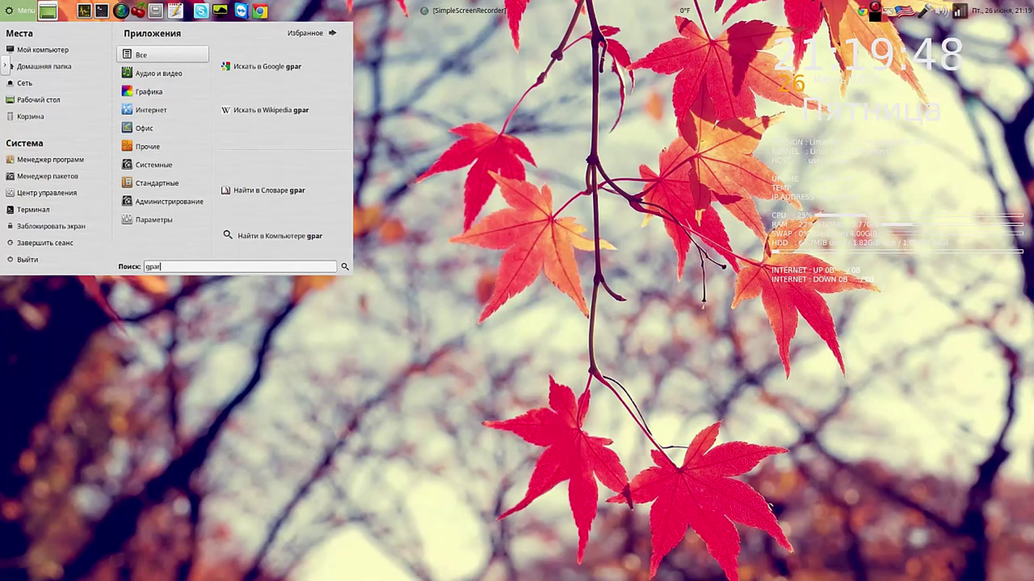
pyautogui.write('ted')
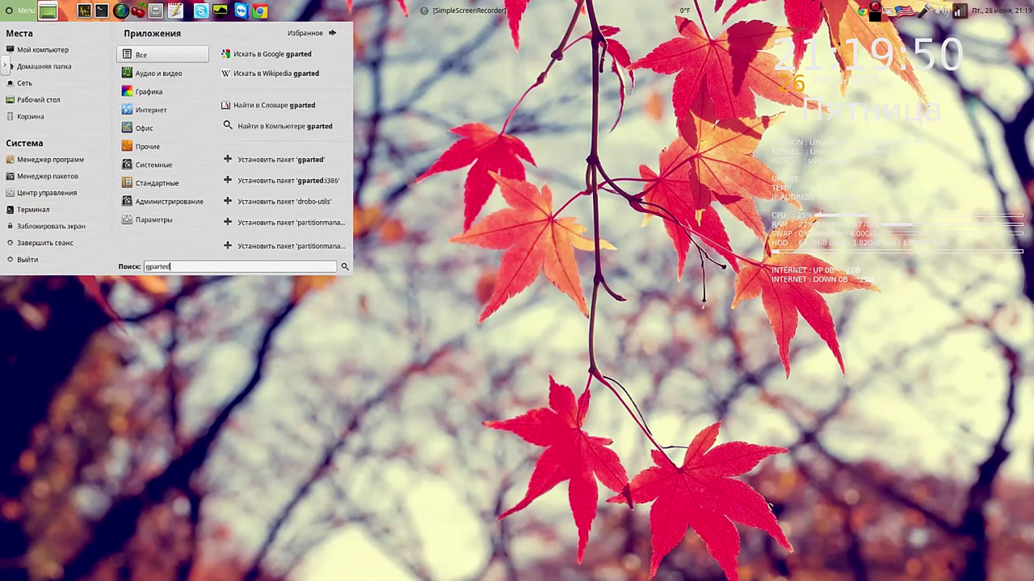
pyautogui.click(296, 163)
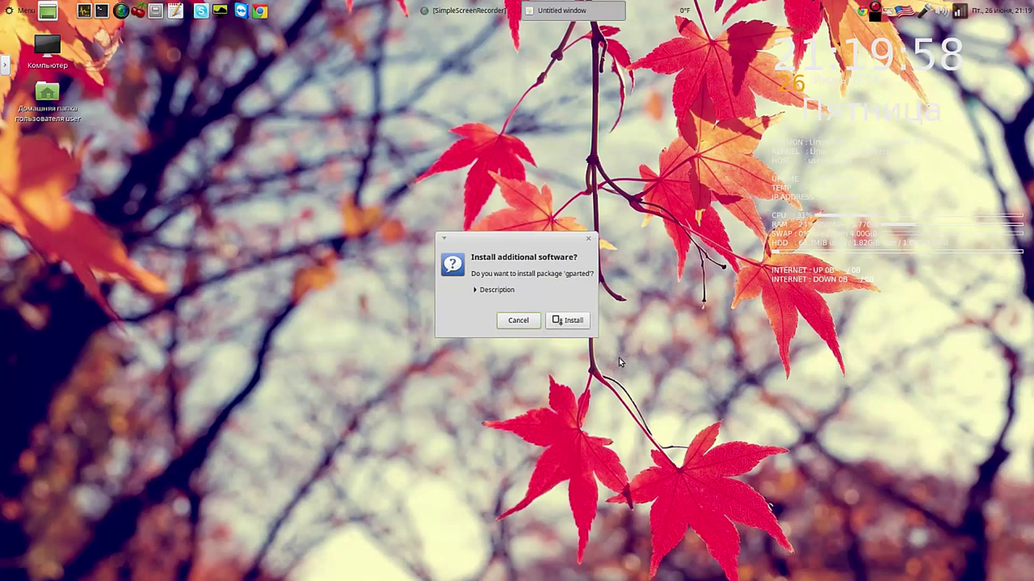
pyautogui.click(569, 320)
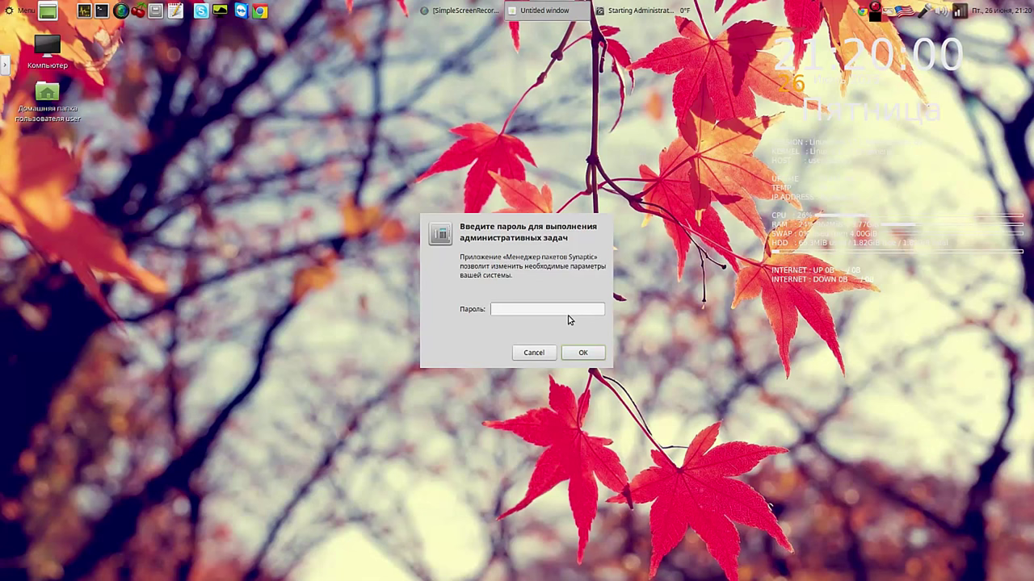
pyautogui.write('••••')
pyautogui.press('Return')
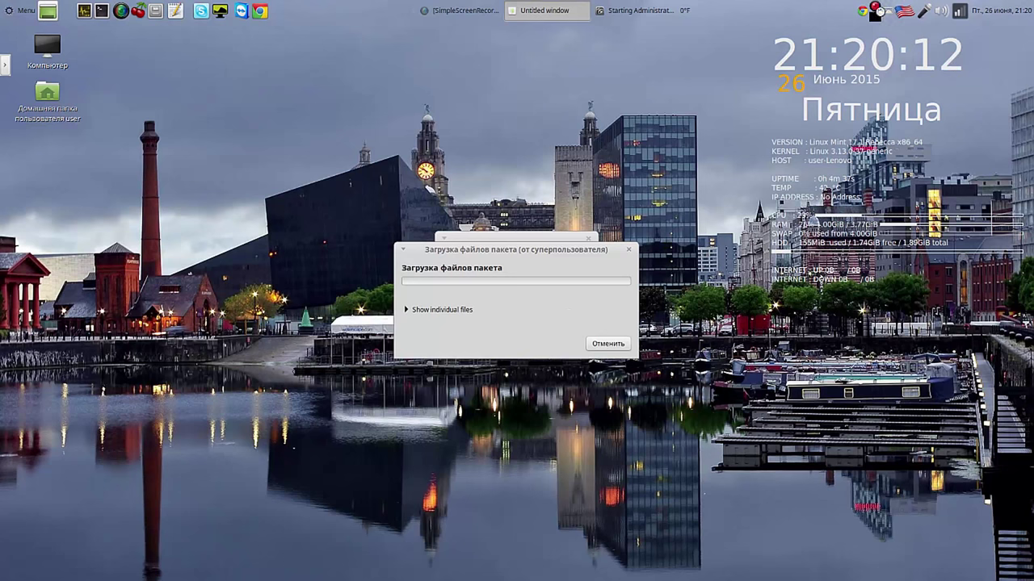
# Step: Watch the gparted installation details finish, then close the Изменения применены window
pyautogui.rightClick(875, 10)
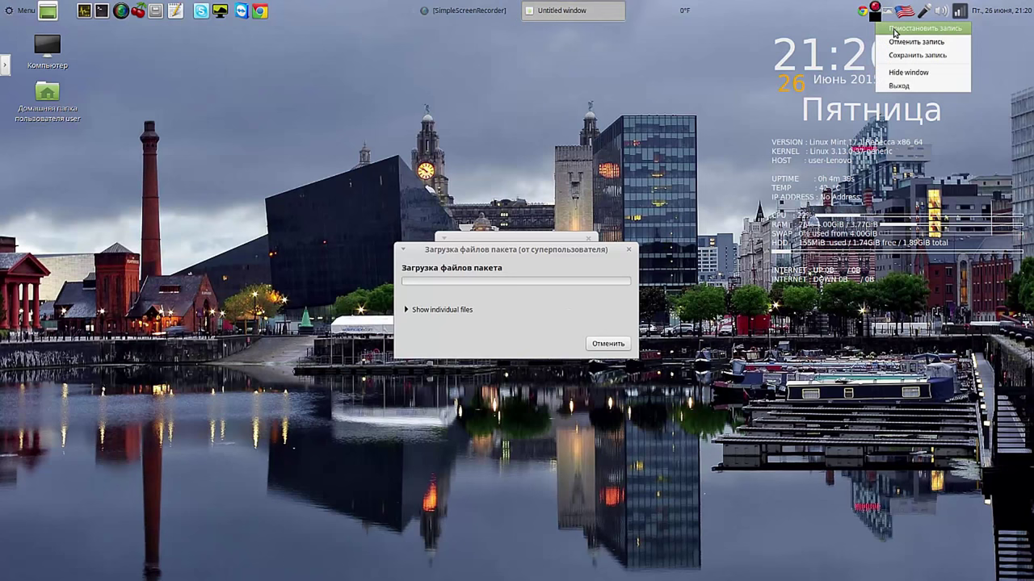
pyautogui.click(893, 31)
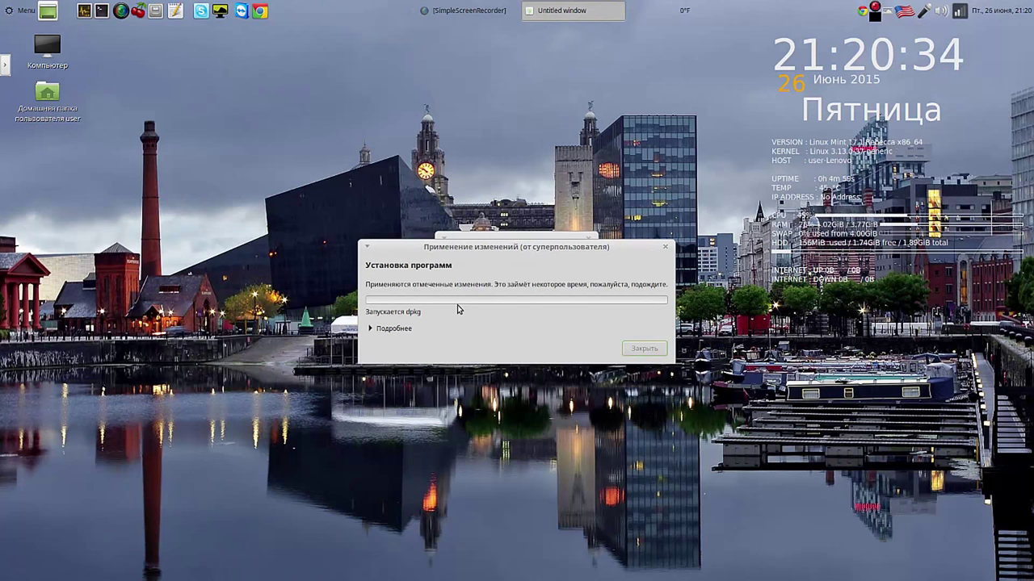
pyautogui.click(372, 329)
pyautogui.moveTo(482, 246); pyautogui.dragTo(231, 63)
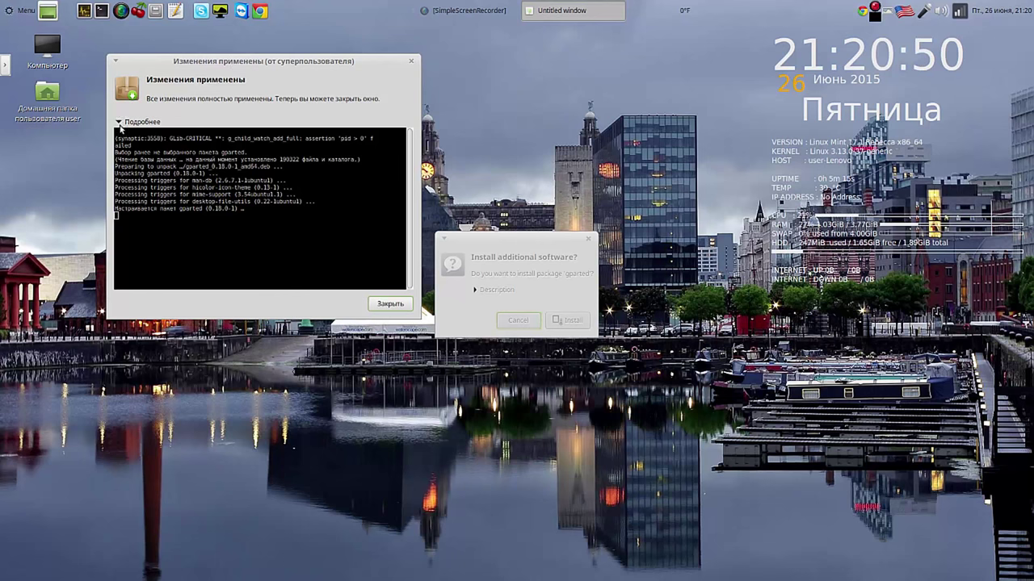
pyautogui.click(119, 122)
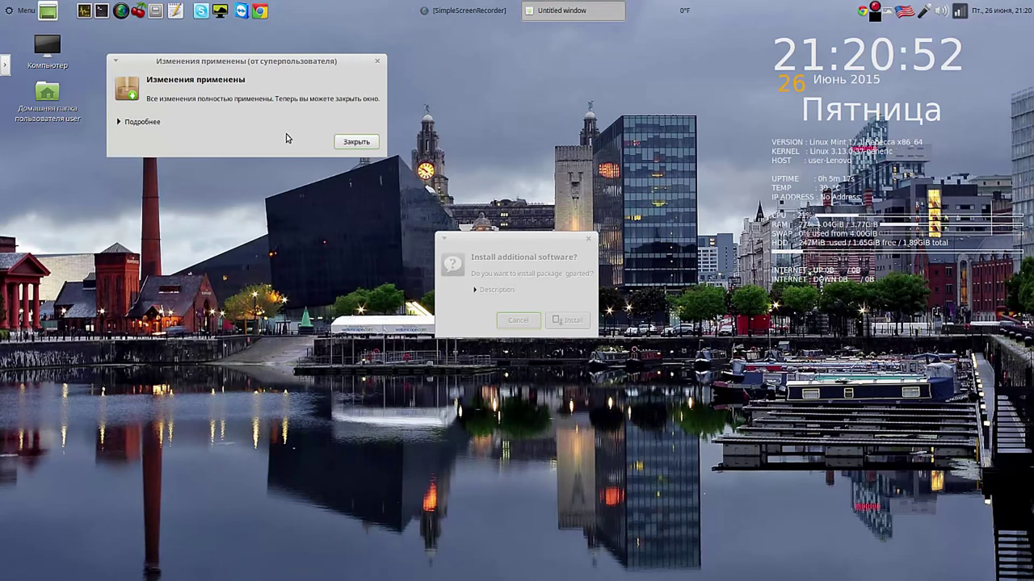
pyautogui.click(359, 146)
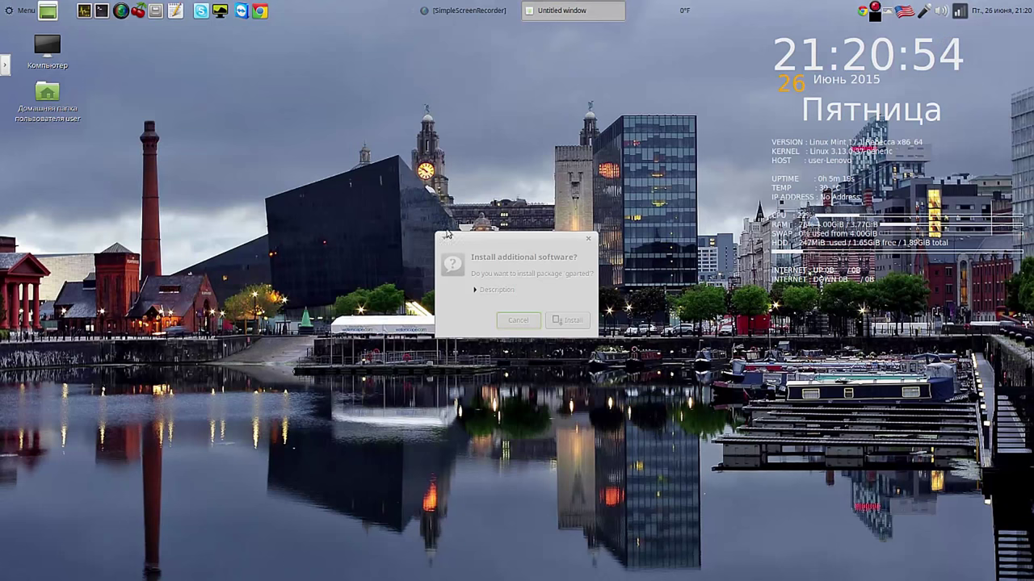
pyautogui.click(20, 12)
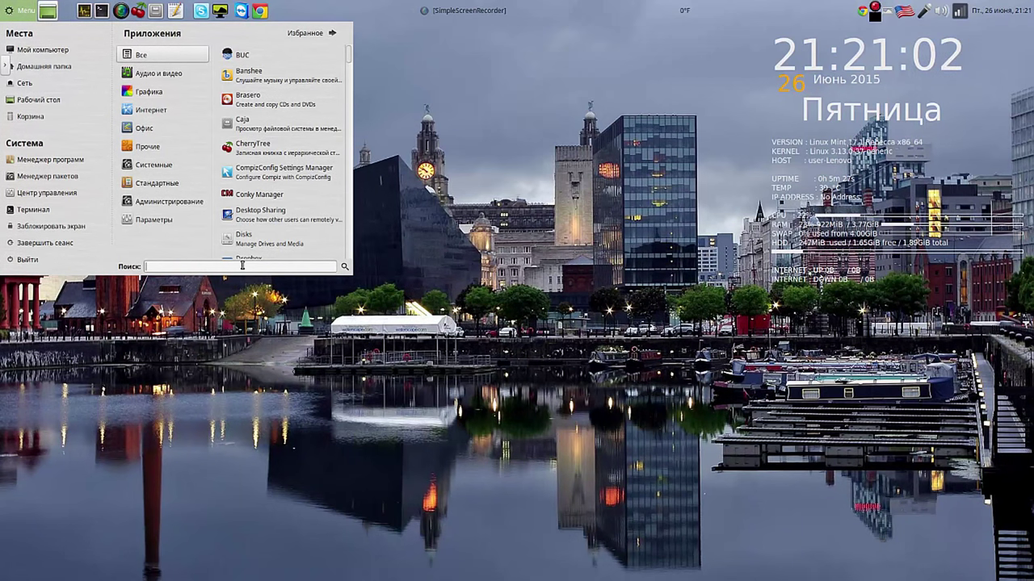
# Step: Add GParted to the top panel via the 'gp' menu search result's Добавить на панель
pyautogui.write('g')
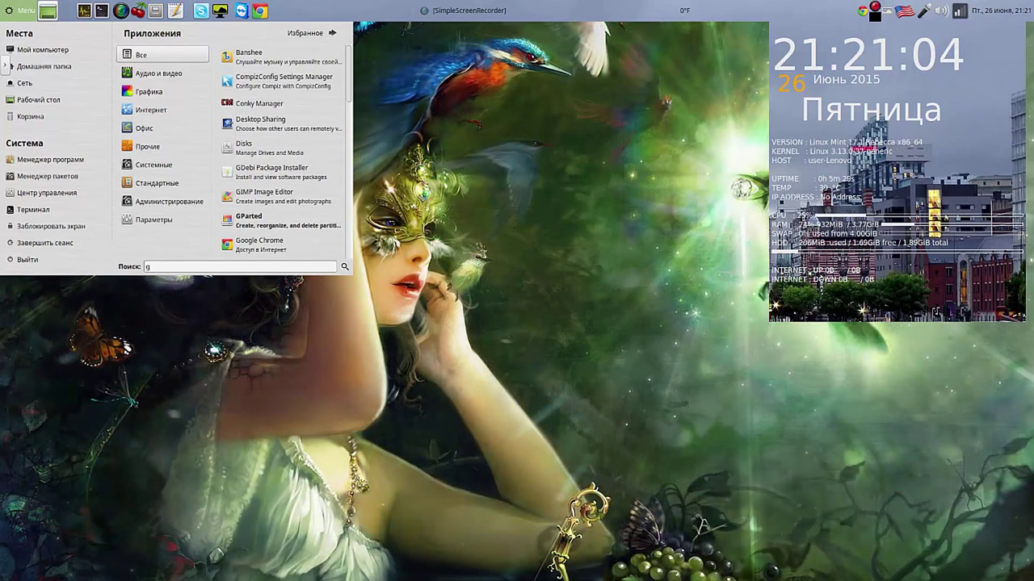
pyautogui.write('p')
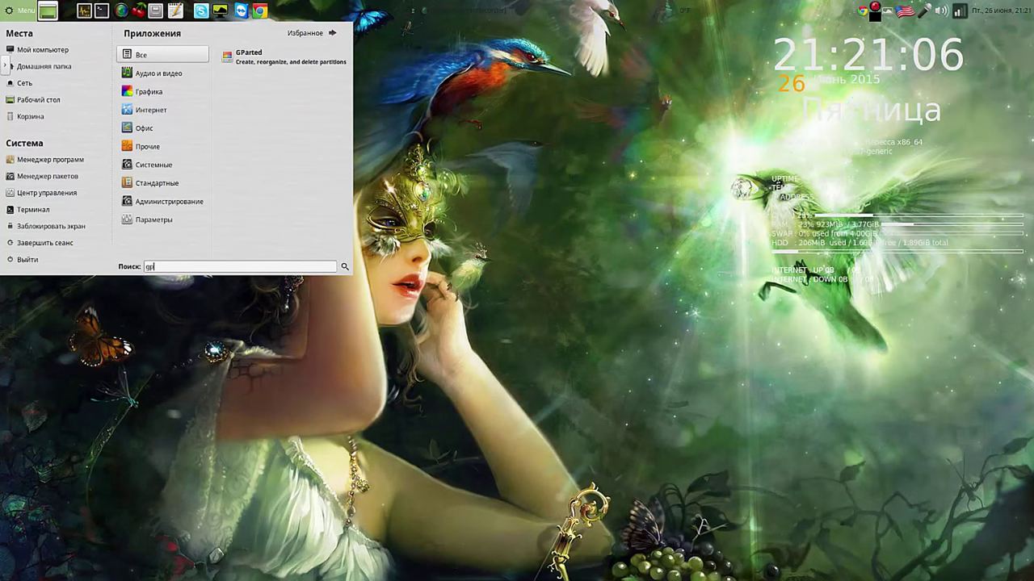
pyautogui.rightClick(275, 59)
pyautogui.click(299, 80)
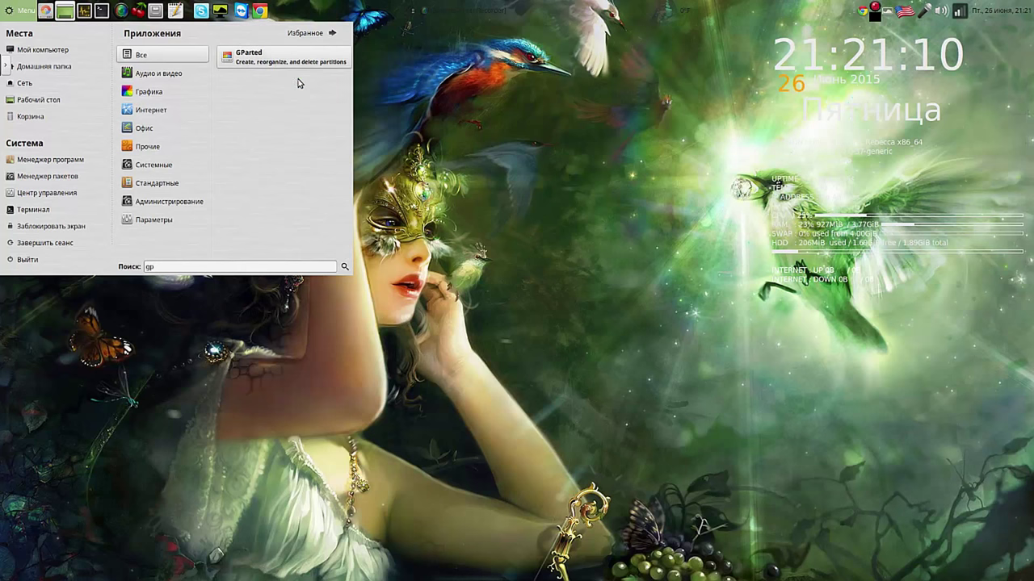
pyautogui.click(498, 172)
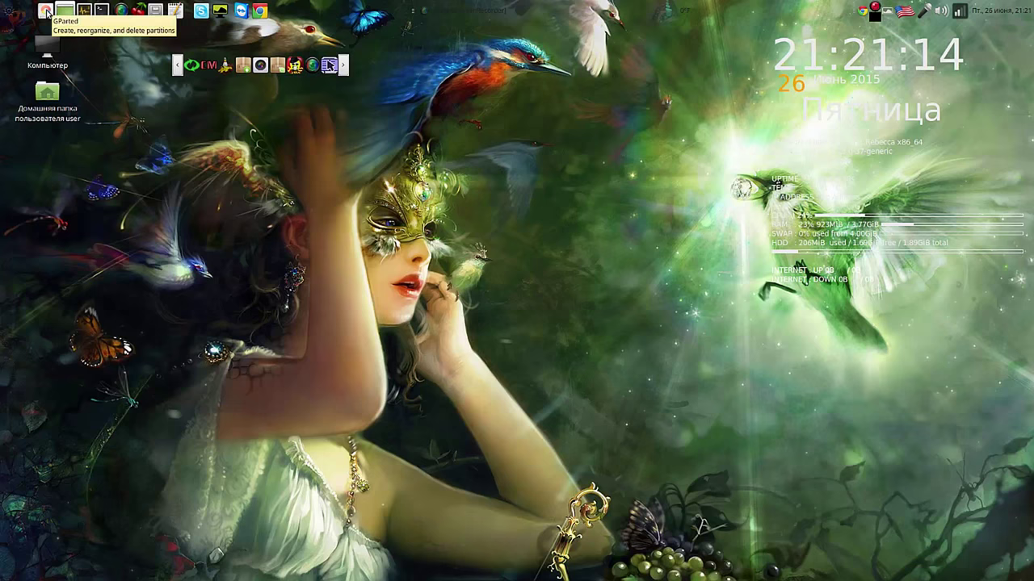
# Step: Move the GParted launcher into the app launcher row and start GParted
pyautogui.rightClick(47, 13)
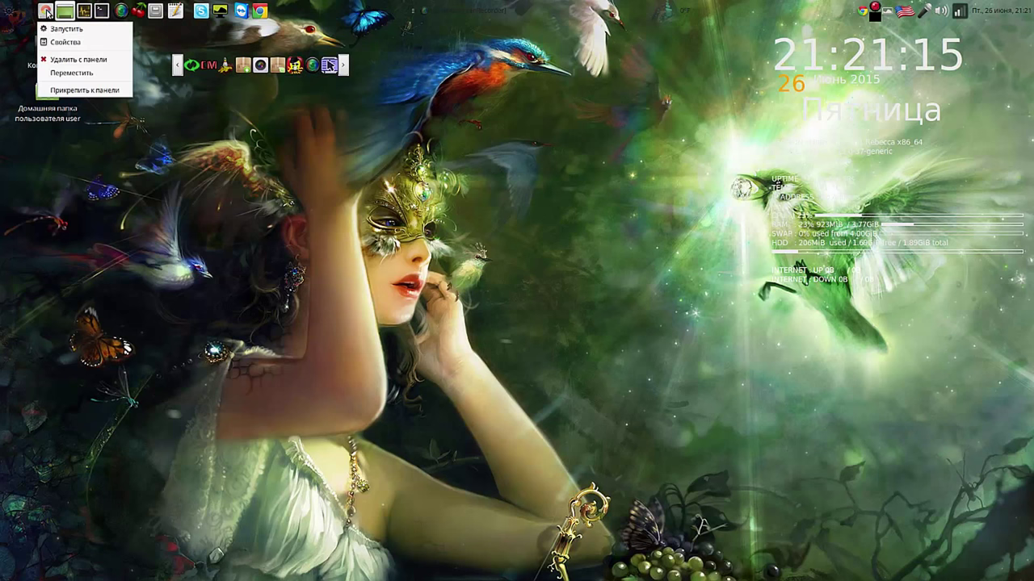
pyautogui.click(67, 70)
pyautogui.click(260, 66)
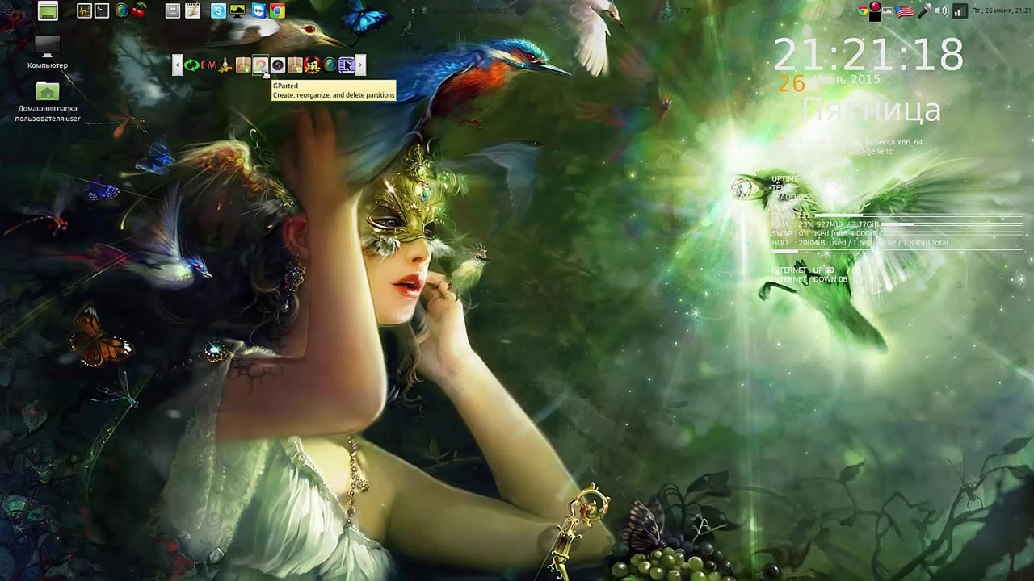
pyautogui.moveTo(265, 72); pyautogui.dragTo(313, 73)
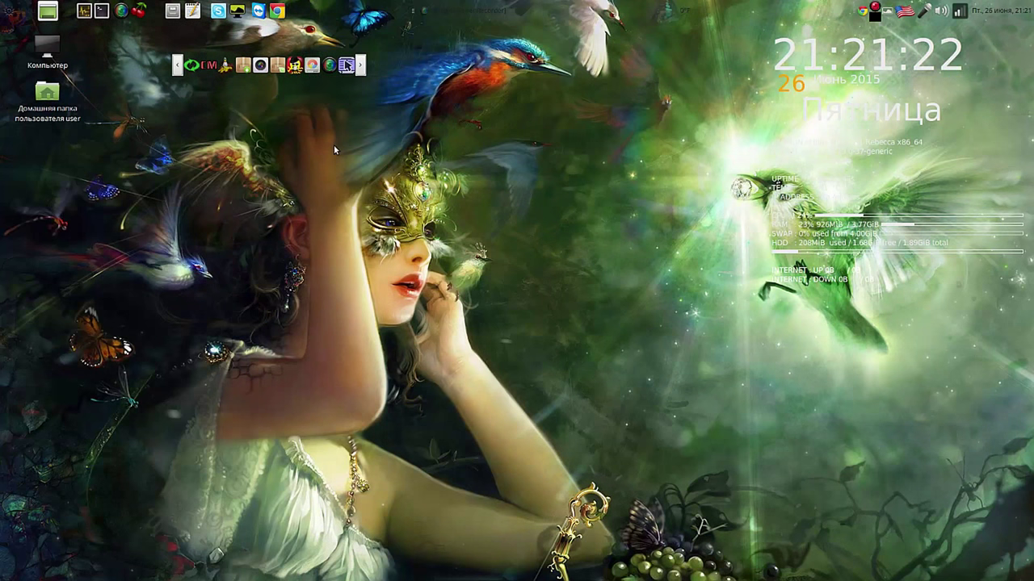
pyautogui.click(313, 66)
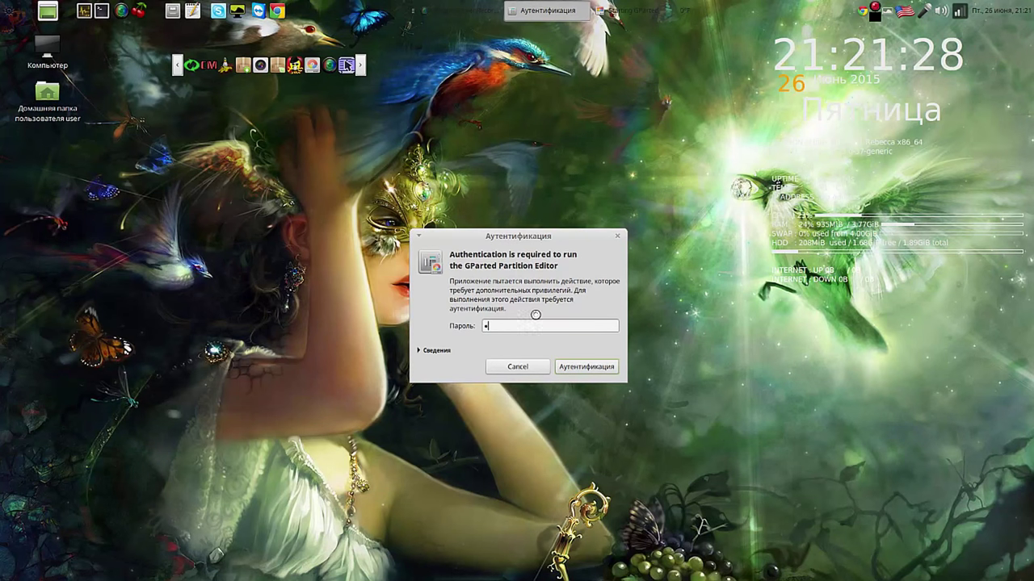
# Step: Authenticate GParted, enlarge its window, and select /dev/sda8 on the 931.51 GiB /dev/sda disk
pyautogui.write('*')
pyautogui.press('Return')
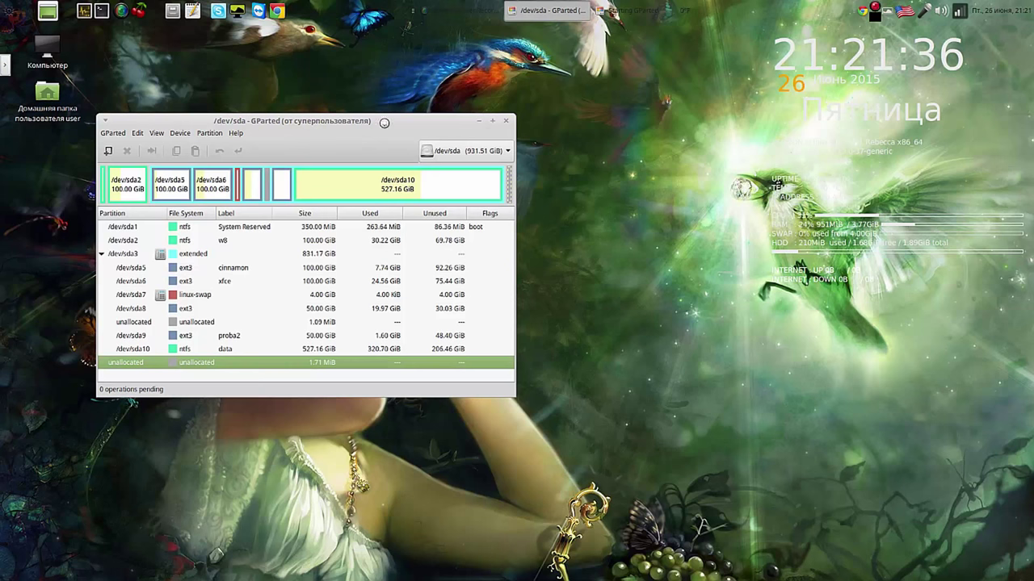
pyautogui.moveTo(381, 120); pyautogui.dragTo(376, 36)
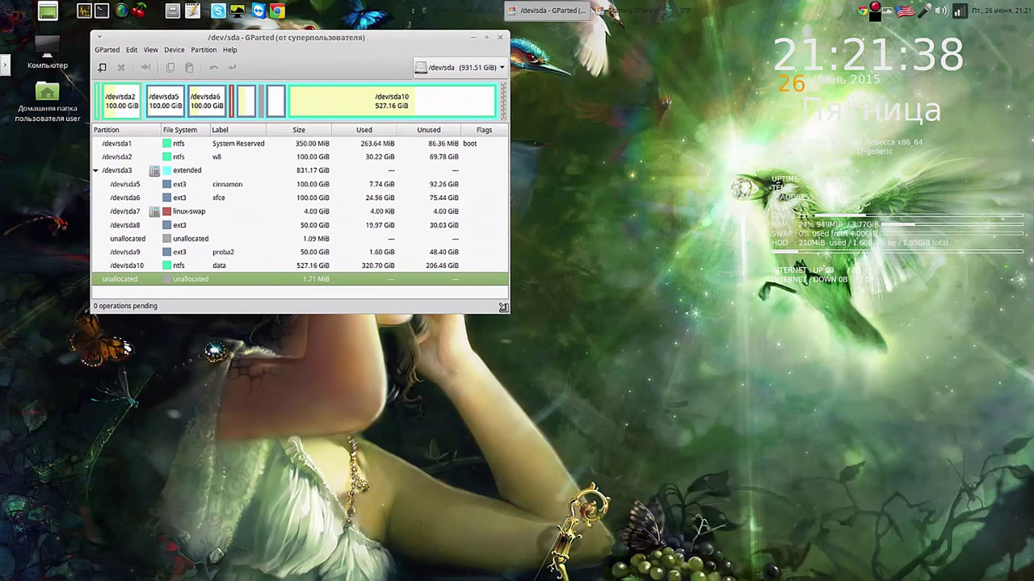
pyautogui.moveTo(508, 312); pyautogui.dragTo(757, 494)
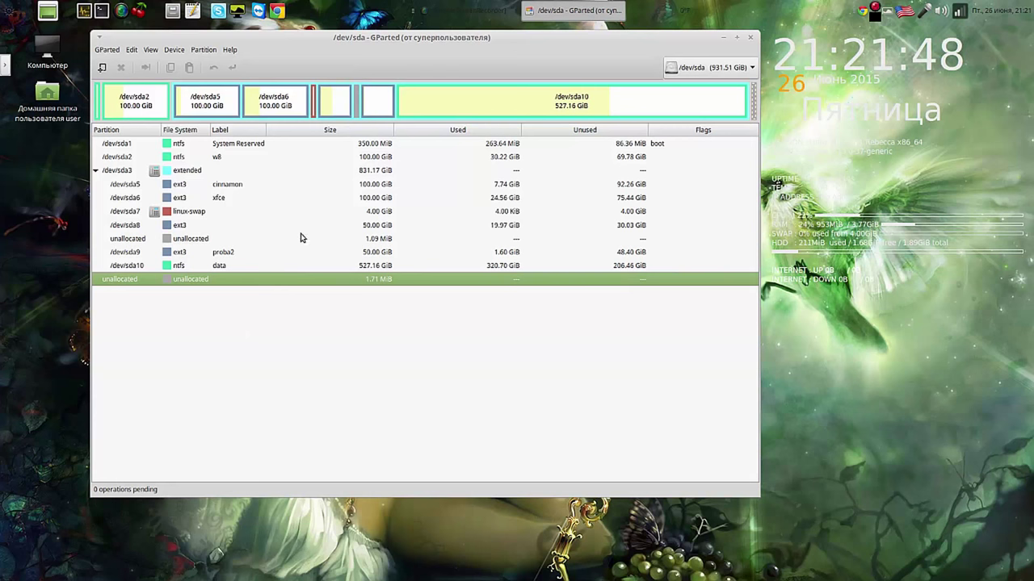
pyautogui.click(377, 225)
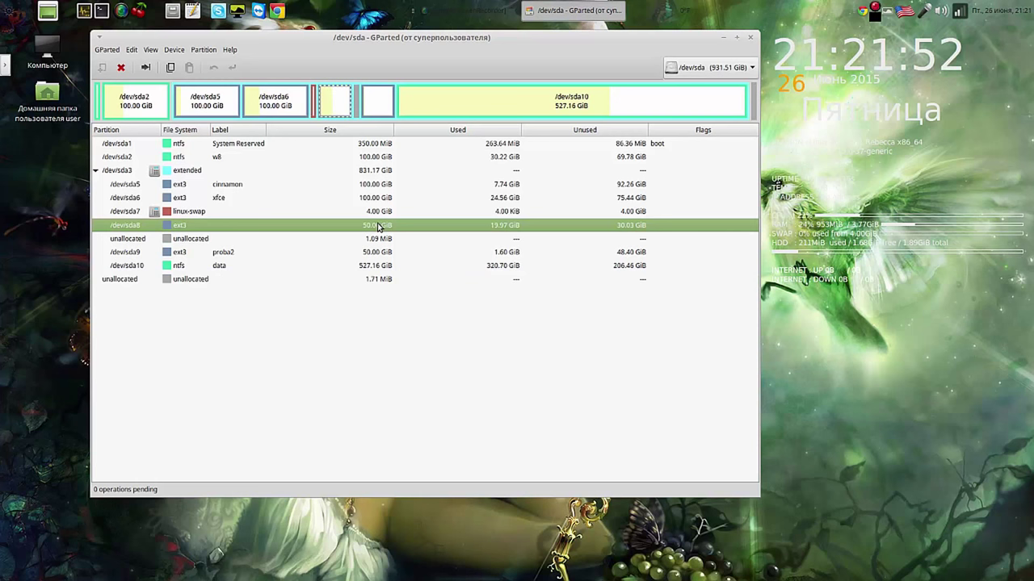
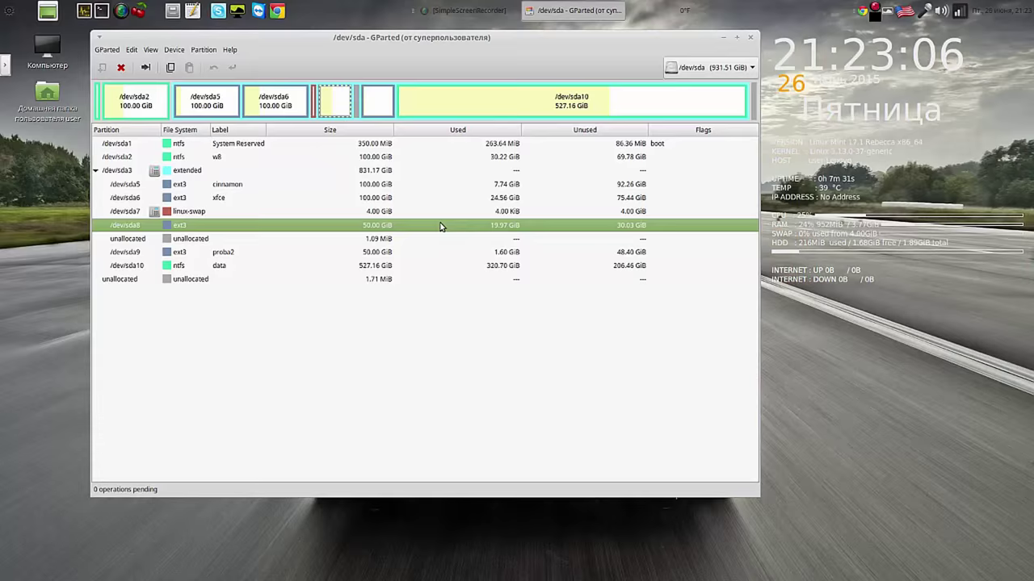
# Step: Format /dev/sda8 as ext3, apply it to disk, and select the 50 GiB partition
pyautogui.rightClick(440, 227)
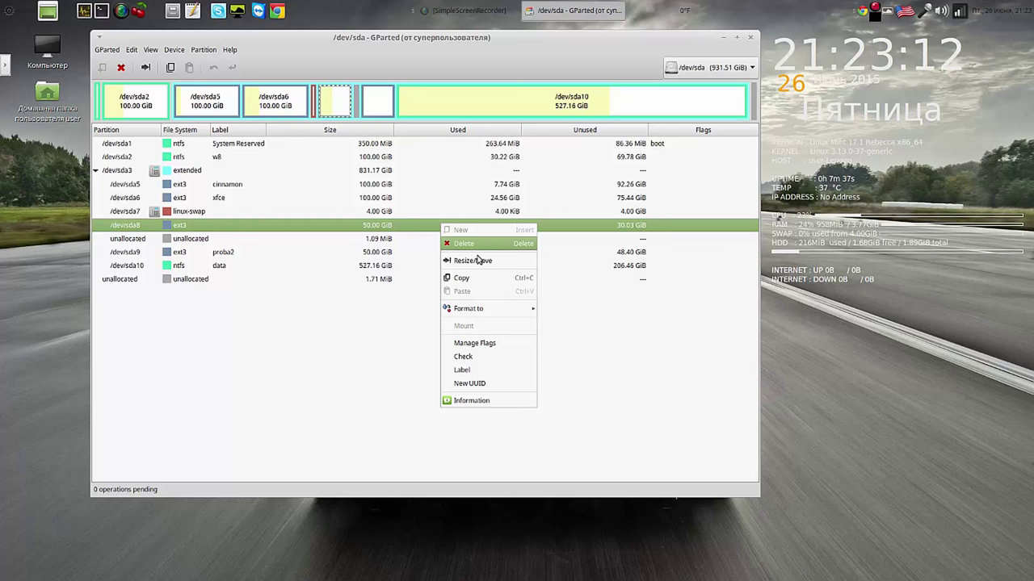
pyautogui.moveTo(488, 310)
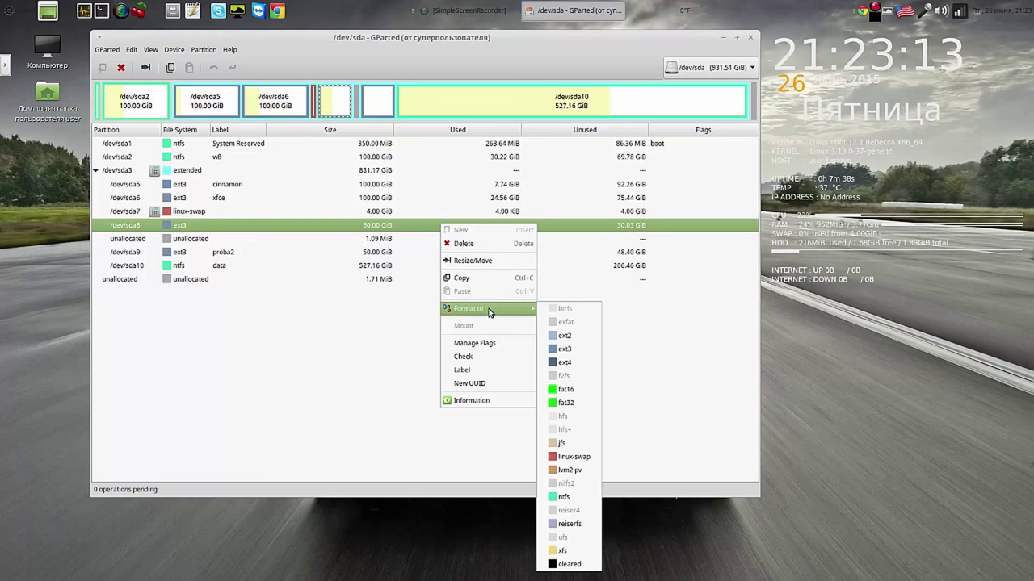
pyautogui.click(579, 349)
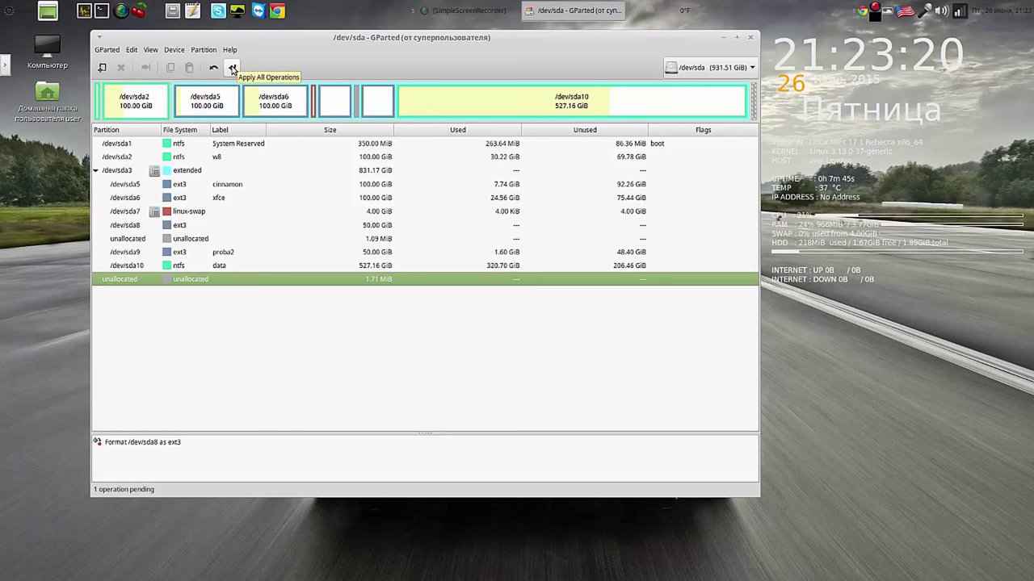
pyautogui.click(232, 68)
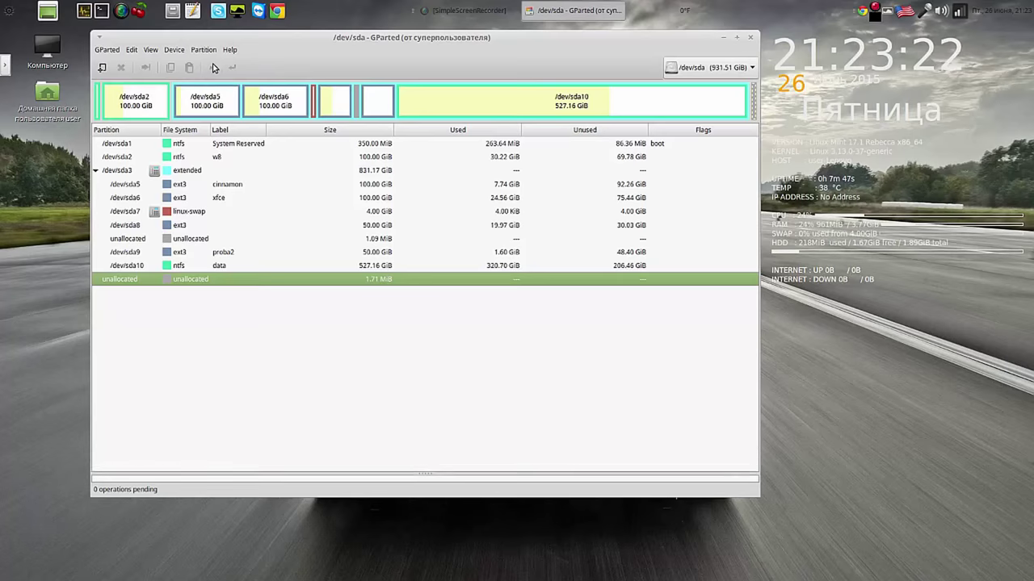
pyautogui.click(180, 230)
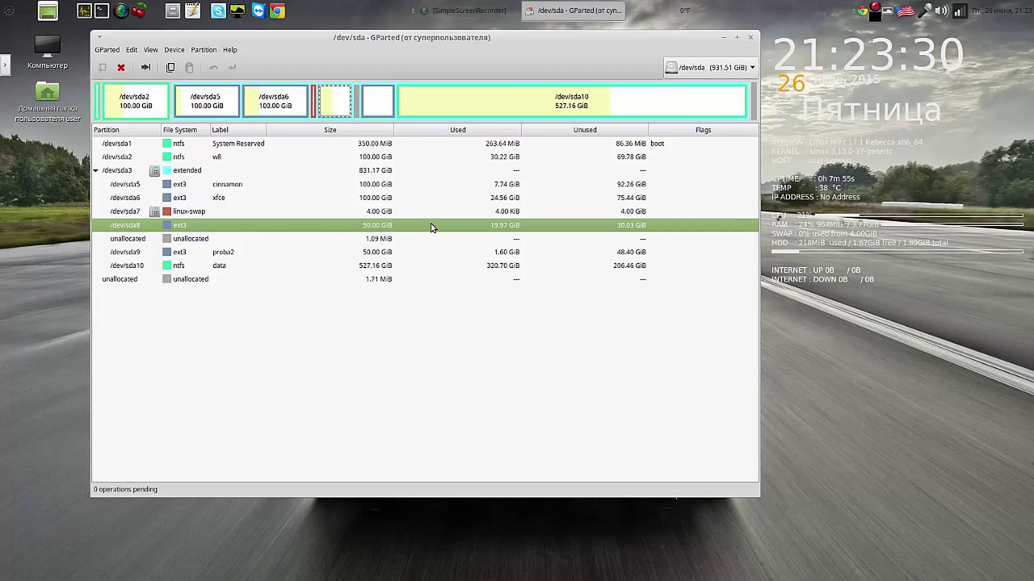
# Step: Delete /dev/sda8 and apply the deletion, leaving 50.00 GiB unallocated
pyautogui.rightClick(431, 227)
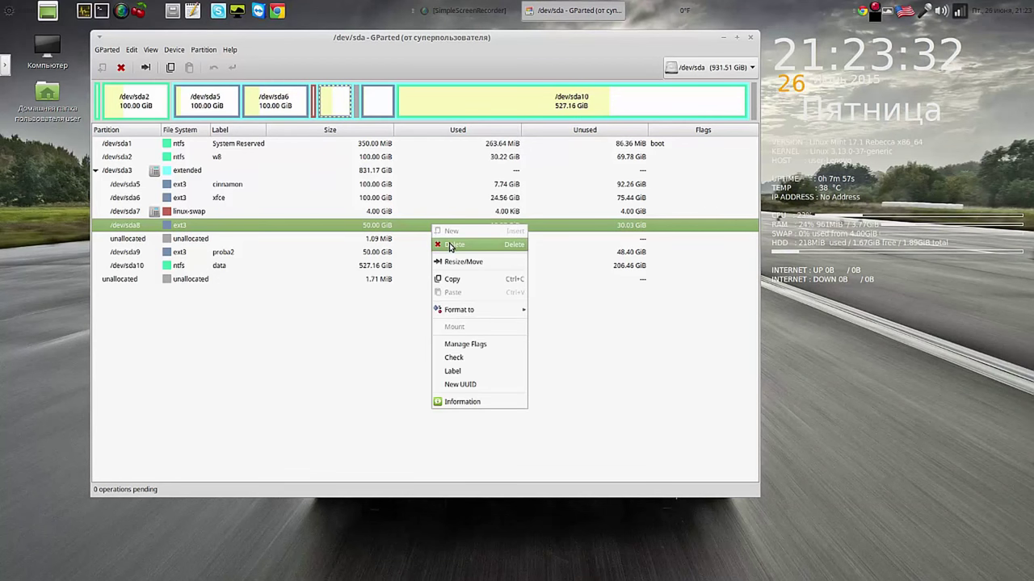
pyautogui.click(449, 244)
pyautogui.click(232, 69)
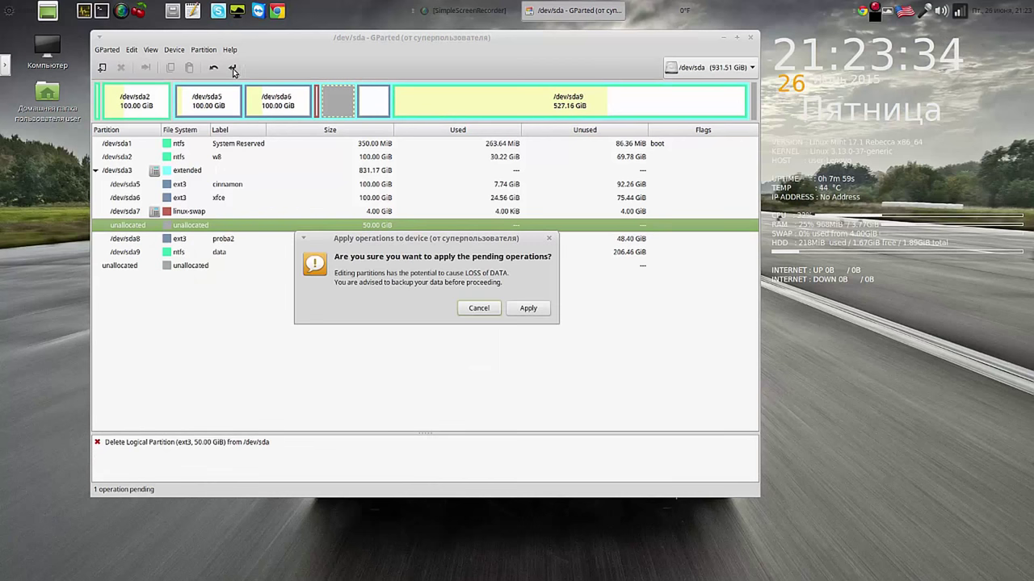
pyautogui.click(532, 311)
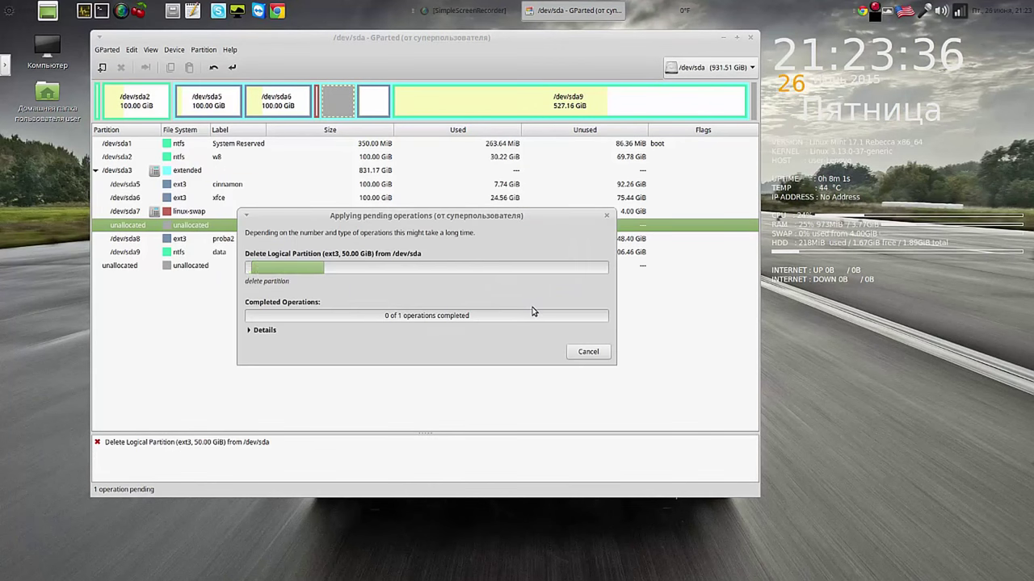
pyautogui.click(587, 352)
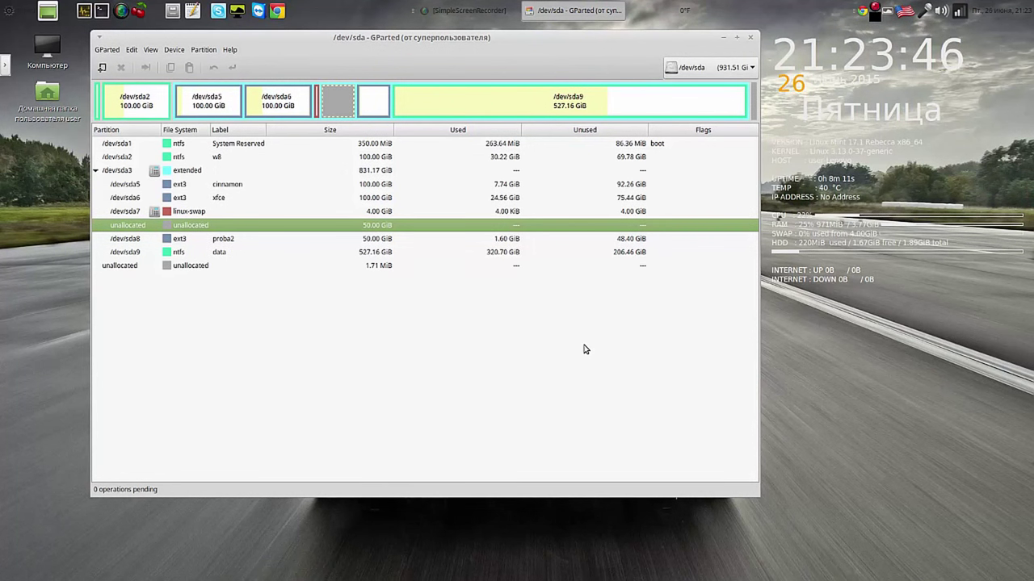
# Step: Queue a new ext3 partition labelled 'mate' in the 50 GiB unallocated space
pyautogui.rightClick(407, 226)
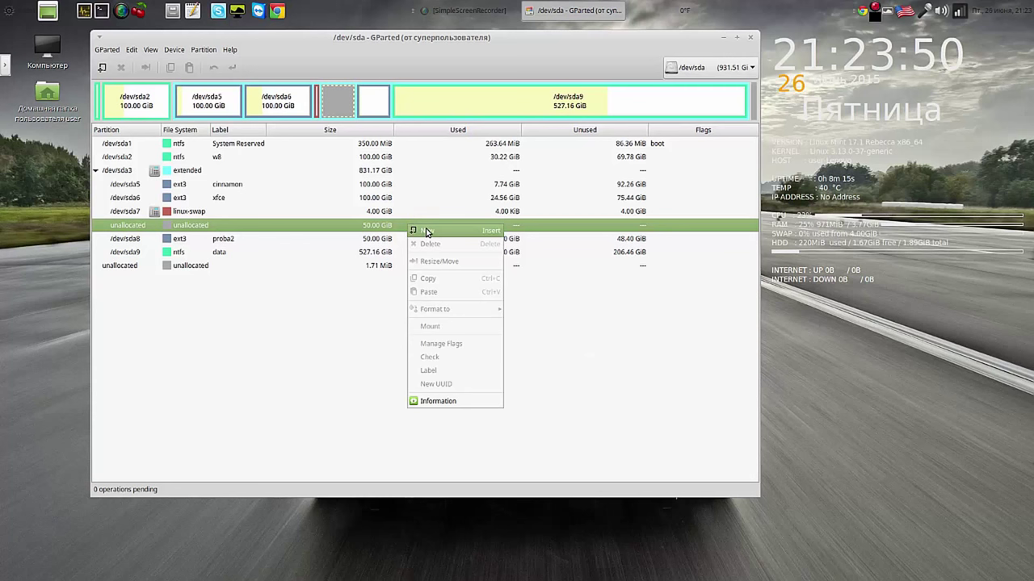
pyautogui.click(427, 231)
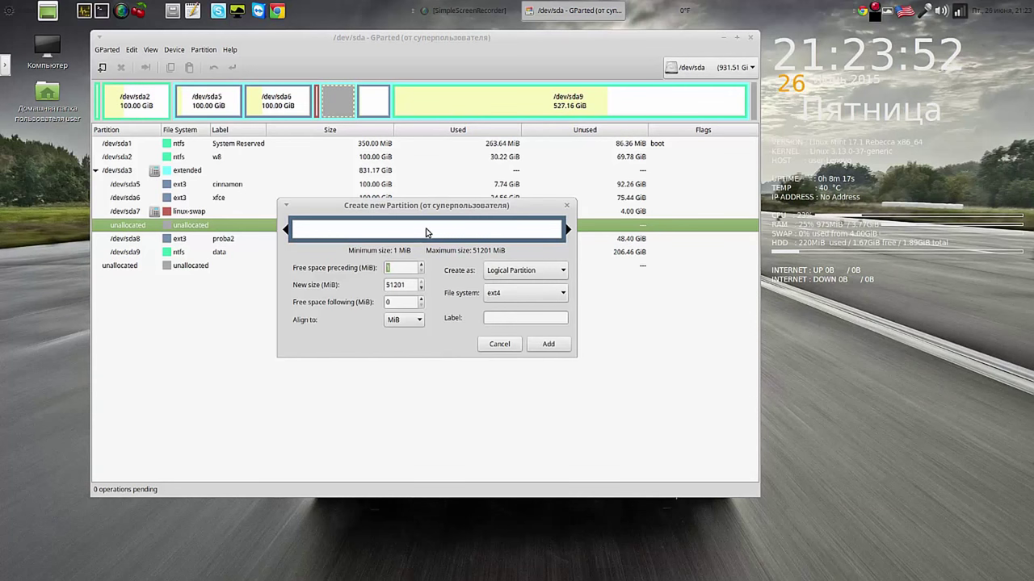
pyautogui.click(564, 294)
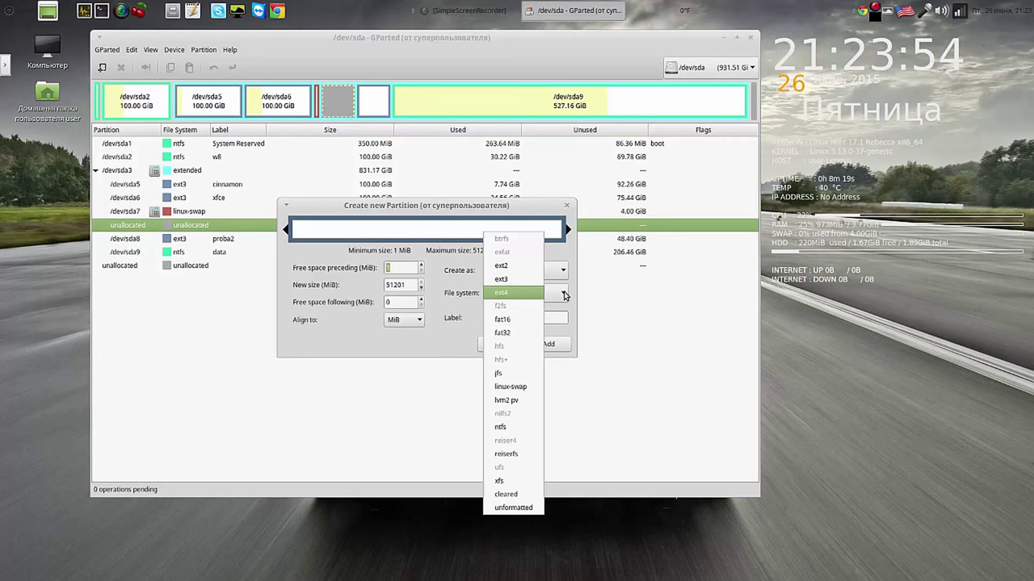
pyautogui.click(536, 279)
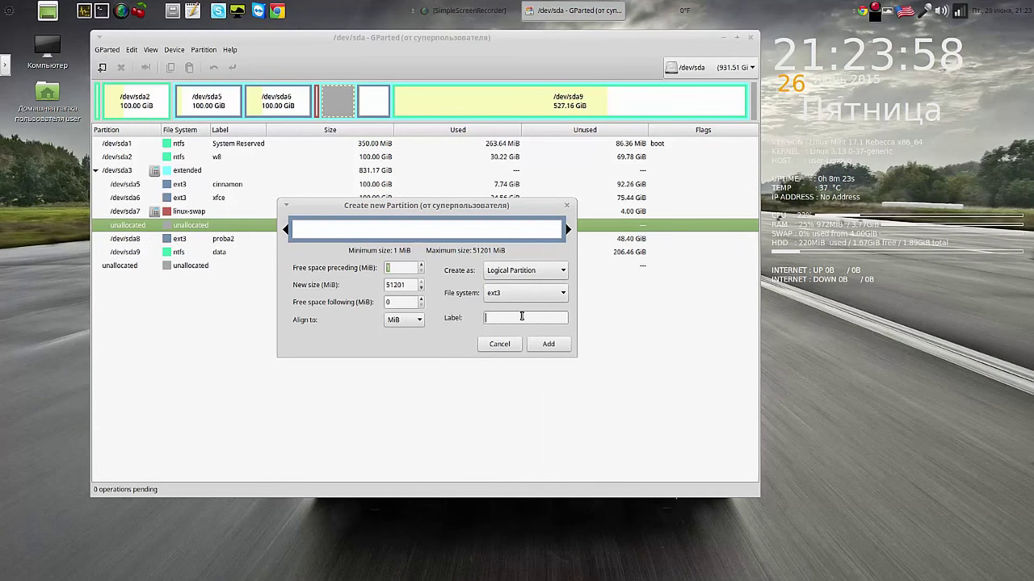
pyautogui.click(488, 317)
pyautogui.write('mate')
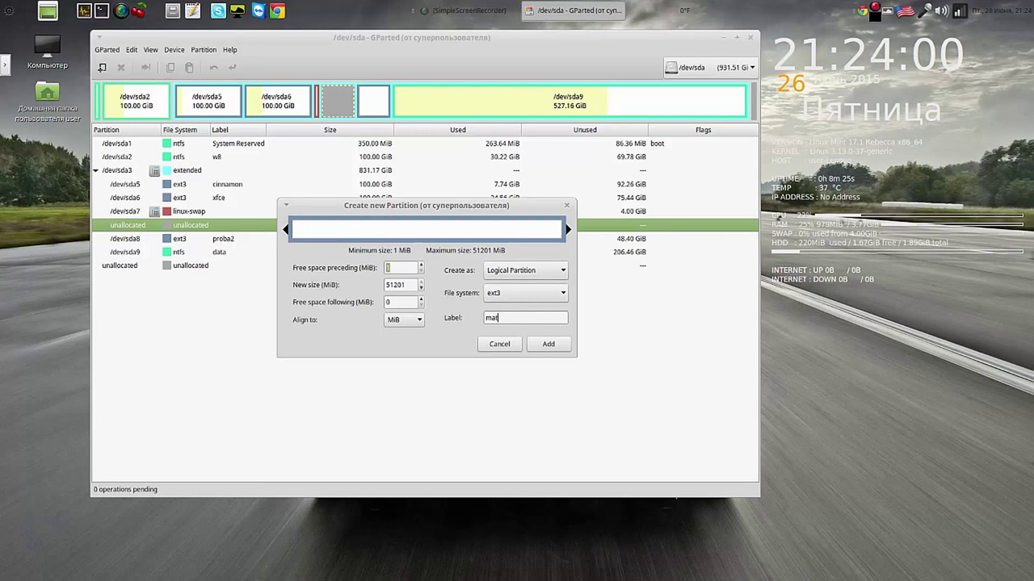
pyautogui.click(547, 344)
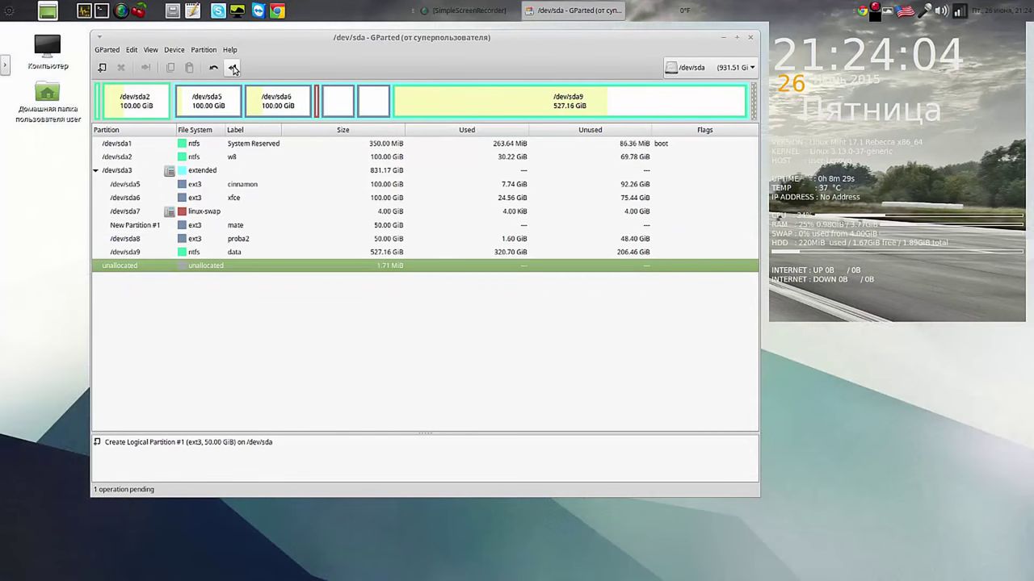
# Step: Apply the pending creation to disk and select the new /dev/sda10 partition
pyautogui.click(232, 68)
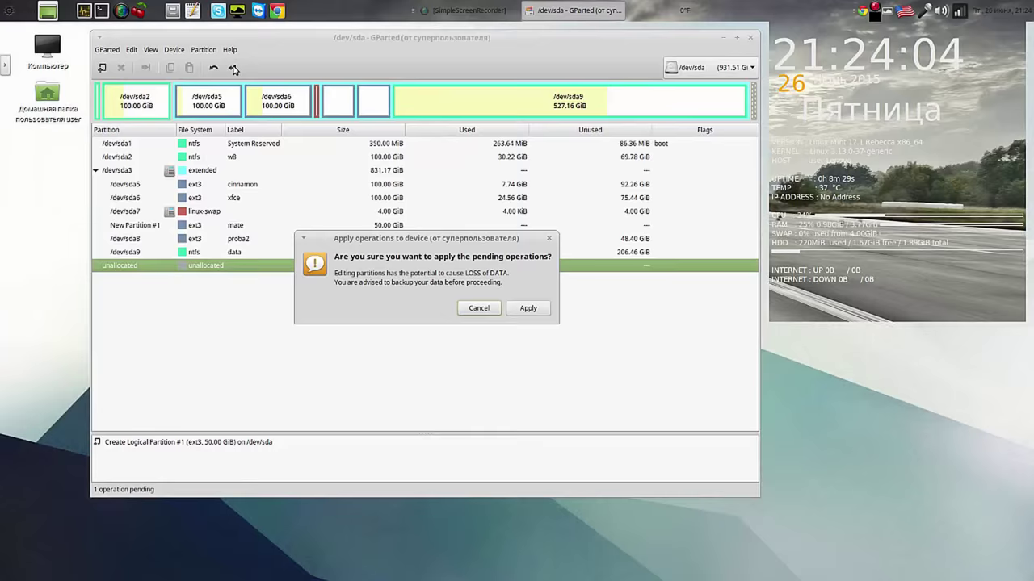
pyautogui.click(542, 308)
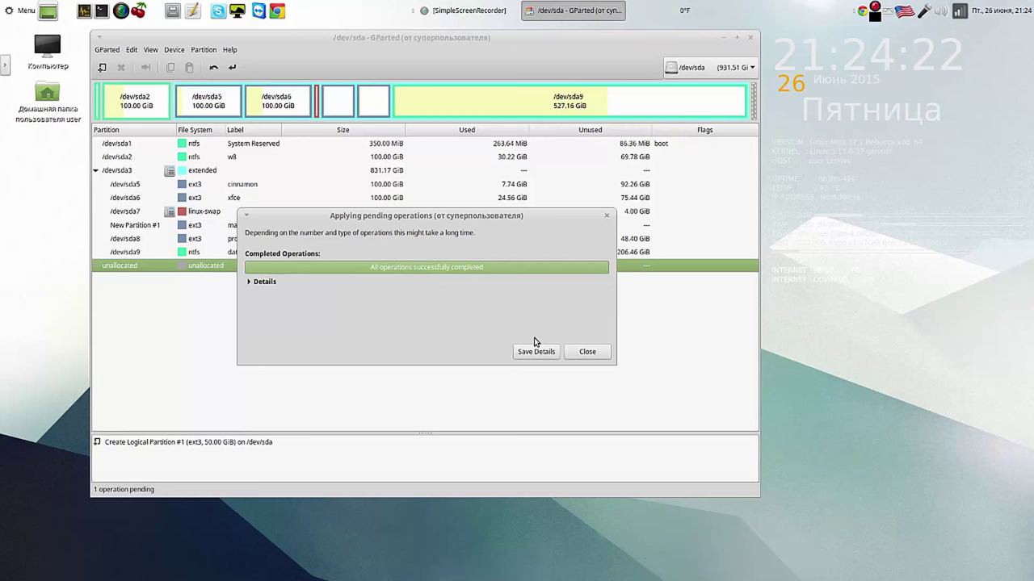
pyautogui.click(587, 352)
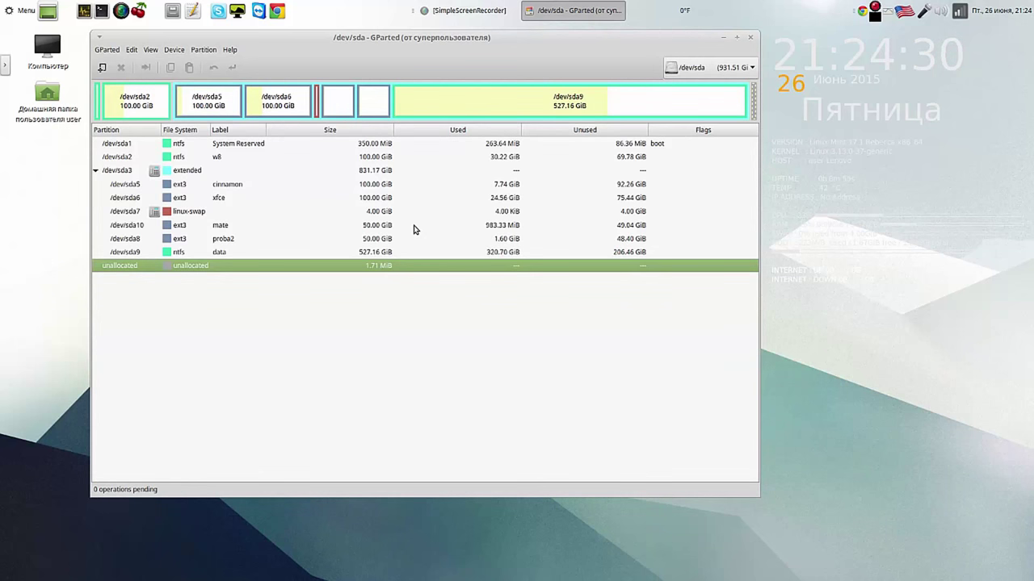
pyautogui.click(415, 229)
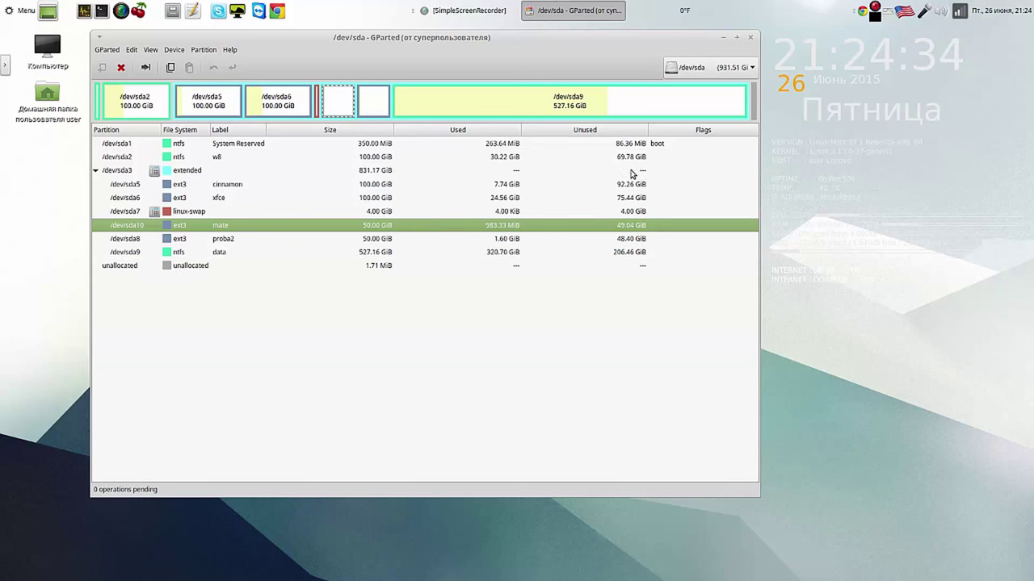
# Step: Close GParted, launch Pluma, and move its empty window up and shrink it
pyautogui.click(750, 37)
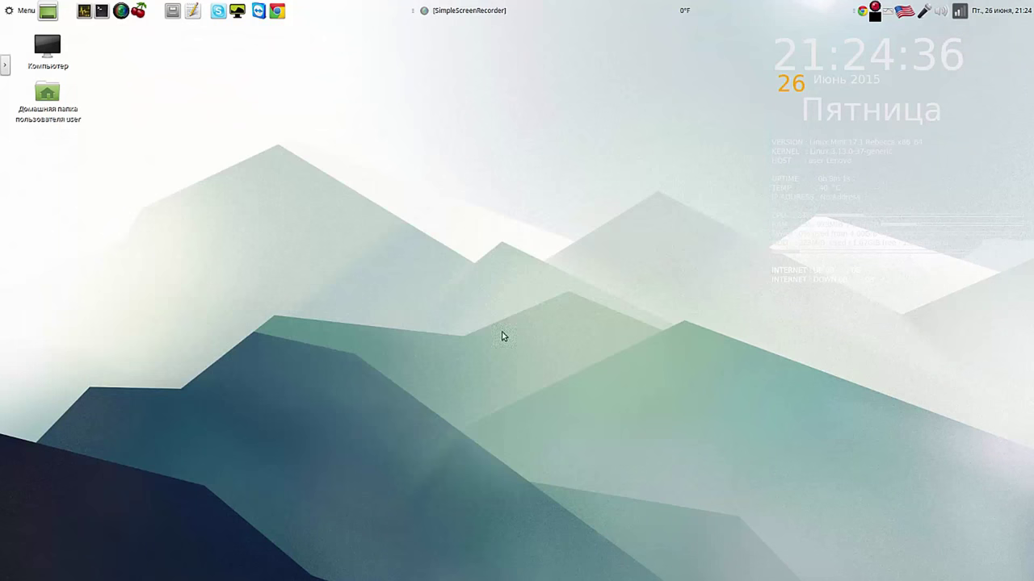
pyautogui.click(193, 10)
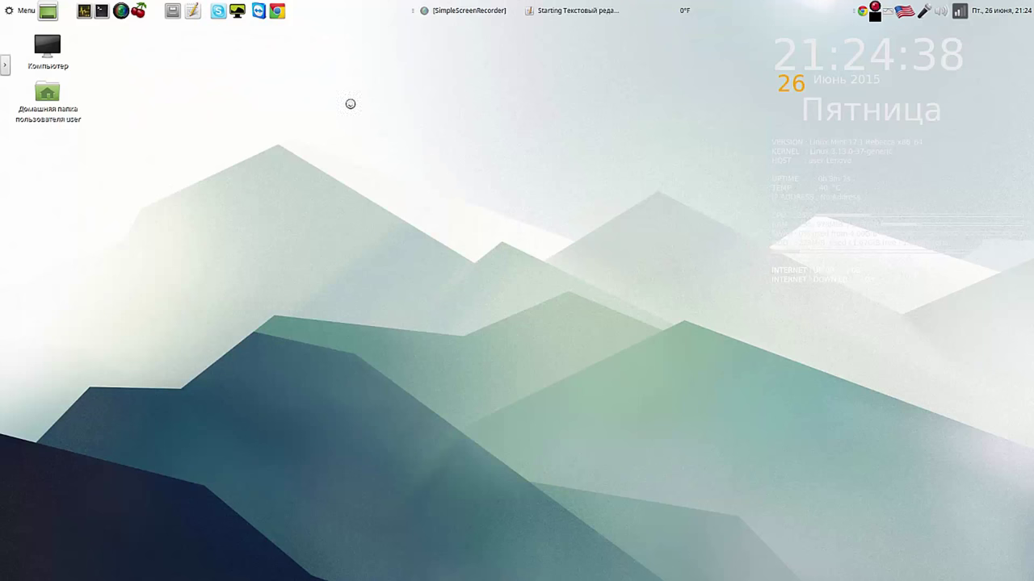
pyautogui.moveTo(423, 127); pyautogui.dragTo(656, 58)
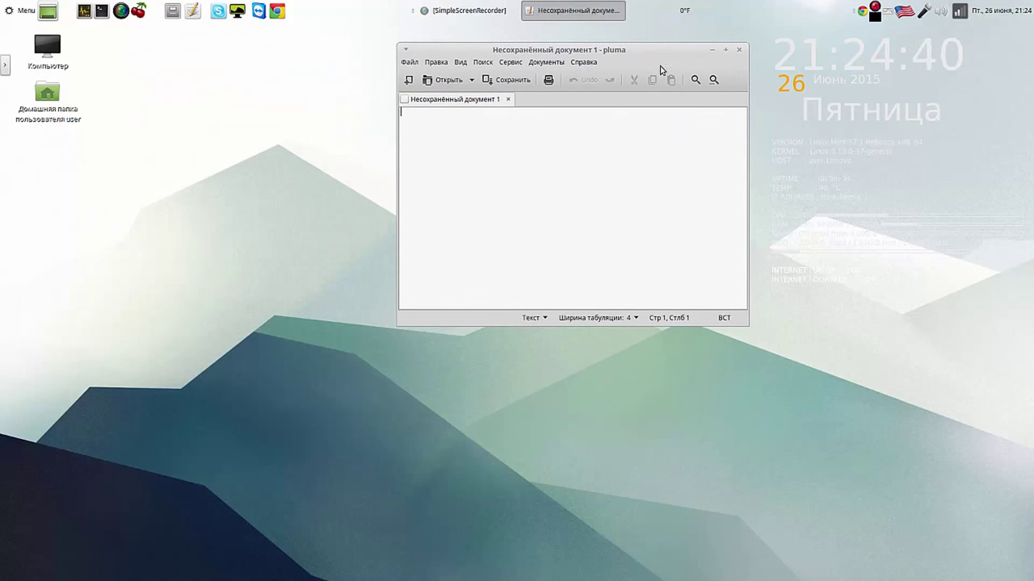
pyautogui.moveTo(741, 318); pyautogui.dragTo(696, 178)
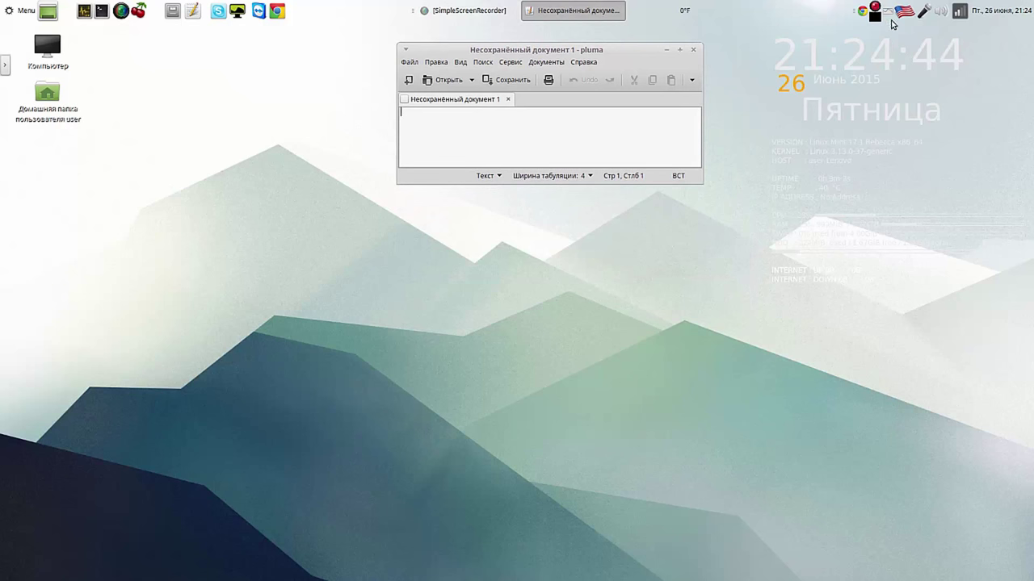
pyautogui.click(886, 12)
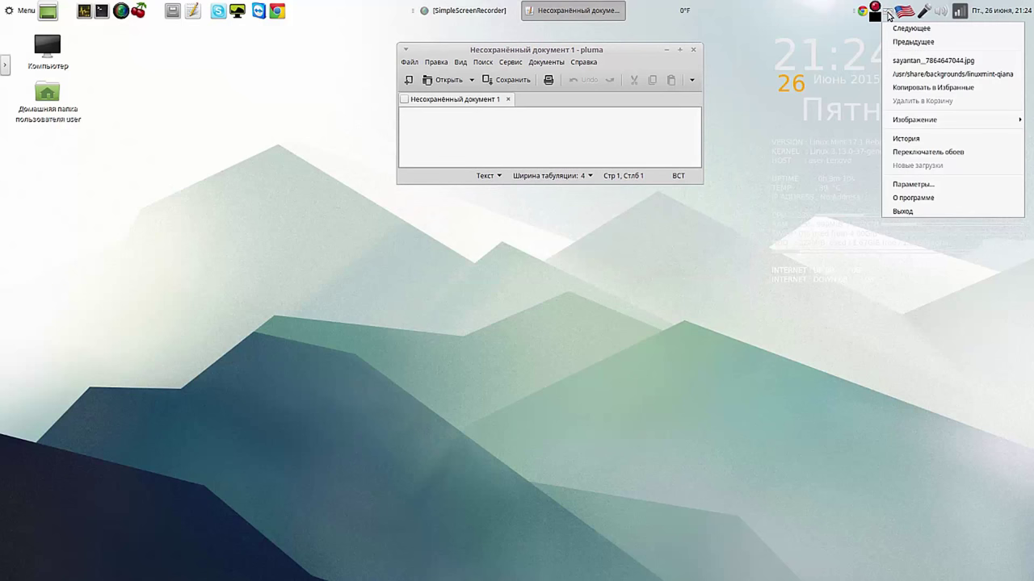
# Step: Set the dark Linux Mint wallpaper from Variety's thumbnail selector, then hide the selector
pyautogui.click(918, 153)
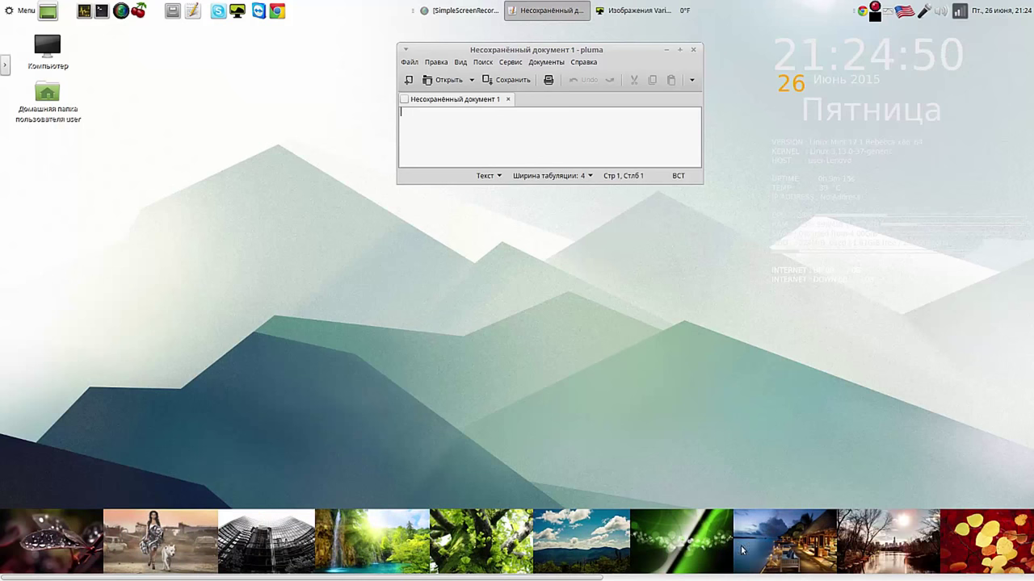
pyautogui.scroll(-5, 682, 526)
pyautogui.click(683, 525)
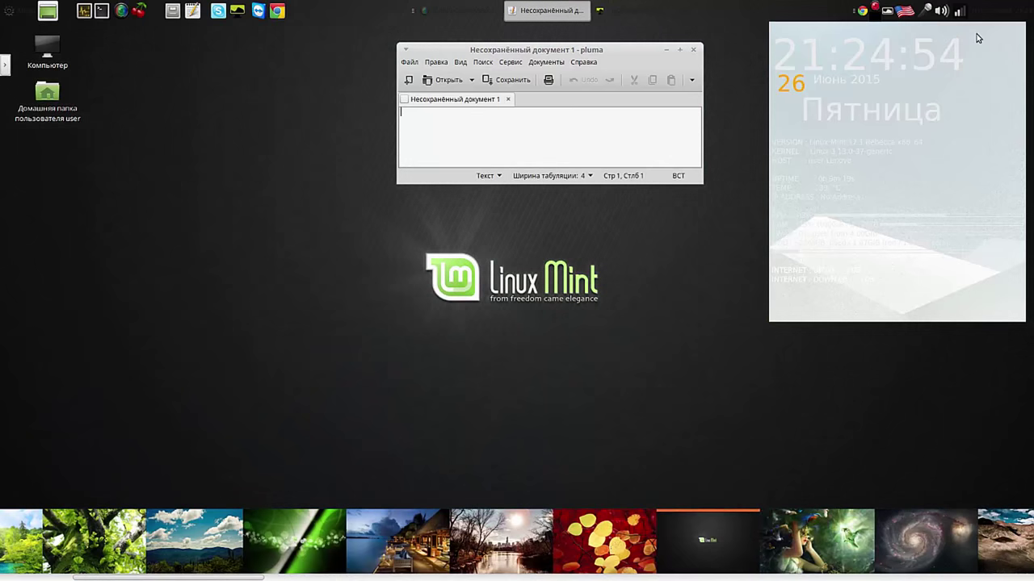
pyautogui.click(902, 15)
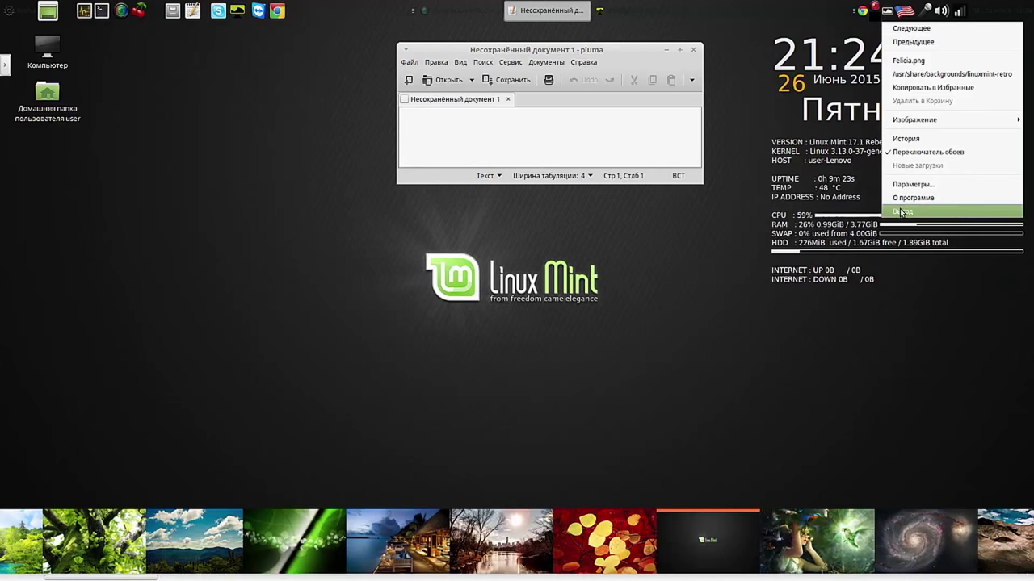
pyautogui.click(905, 152)
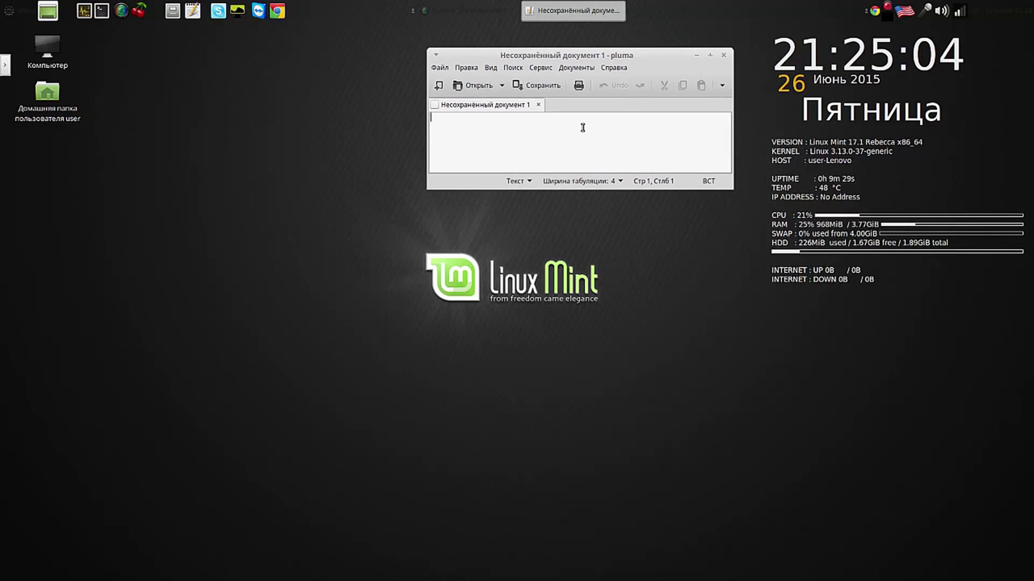
# Step: Type the start hour '21-' into the empty Pluma document
pyautogui.write('212')
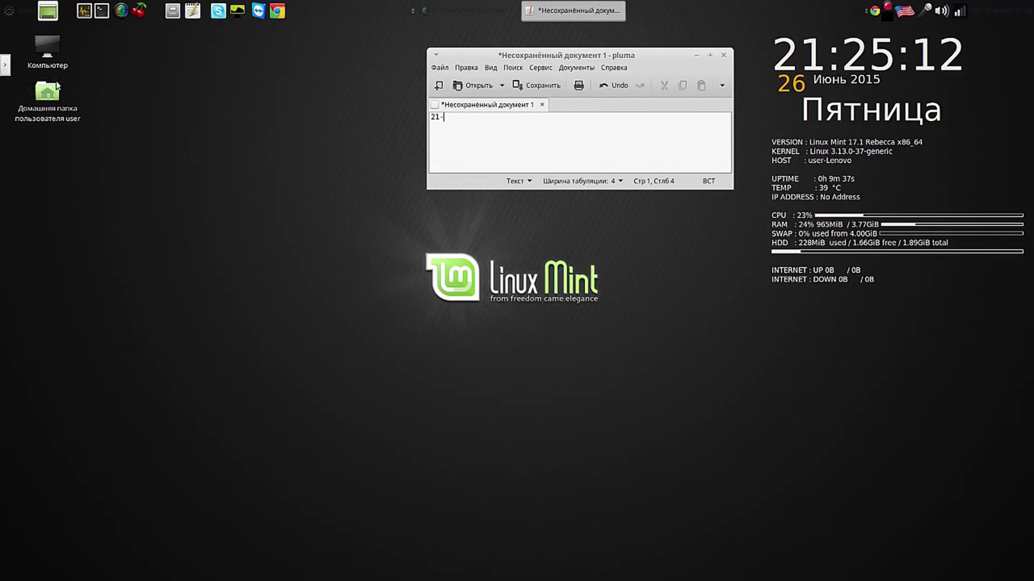
pyautogui.moveTo(4, 68)
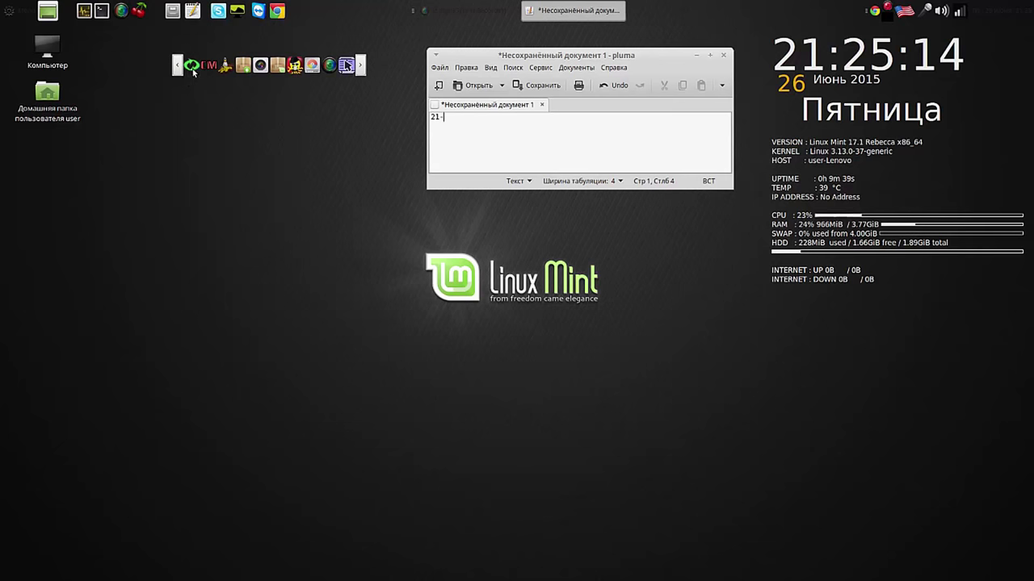
# Step: Launch Systemback, back out of System install, and open the System copy page
pyautogui.click(192, 67)
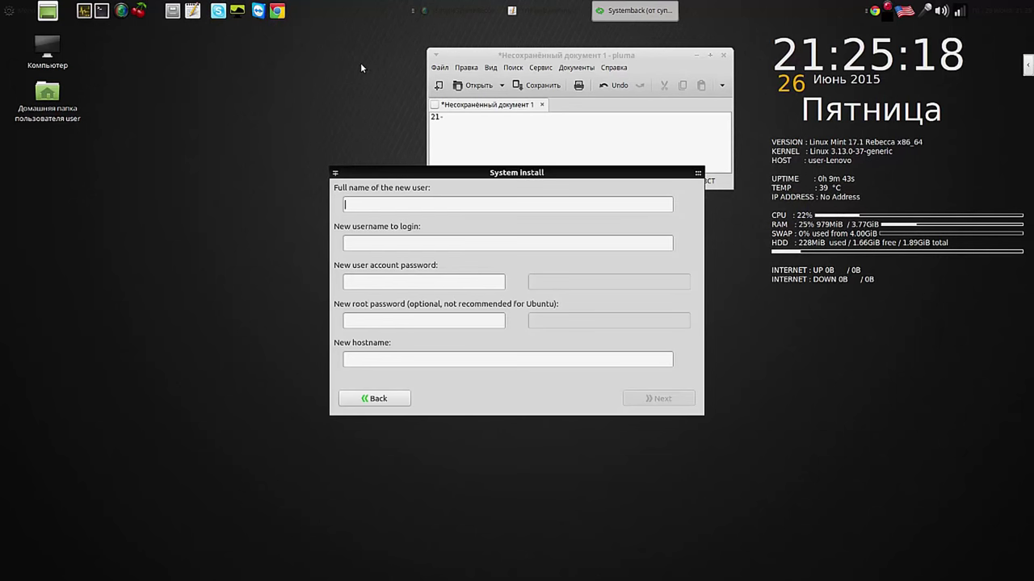
pyautogui.click(369, 399)
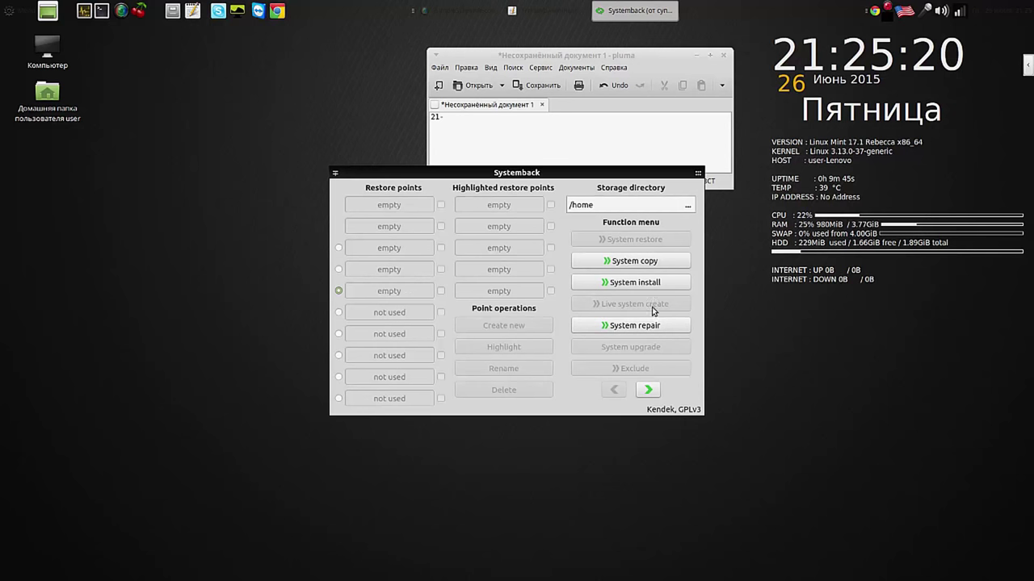
pyautogui.moveTo(596, 174); pyautogui.dragTo(289, 194)
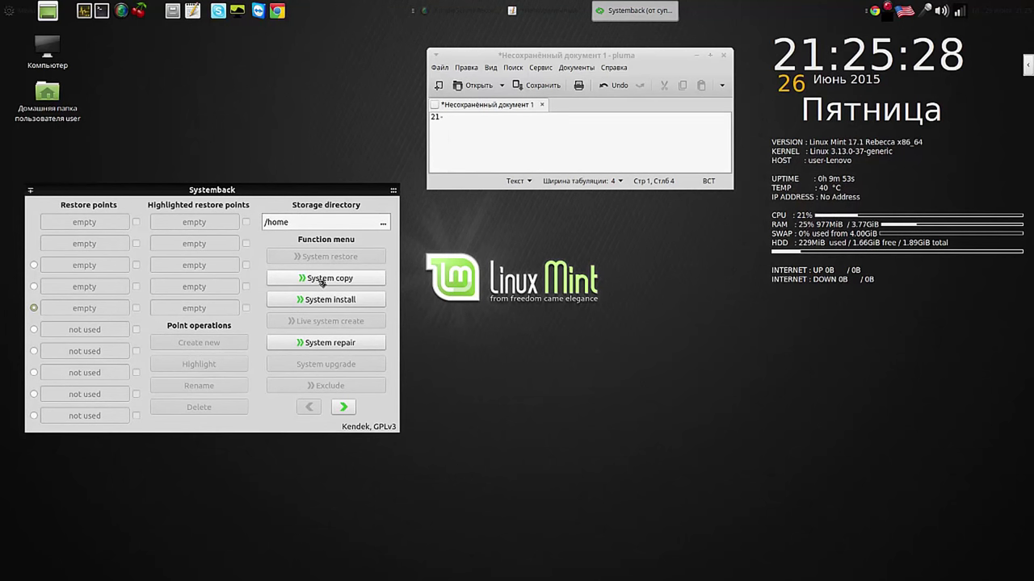
pyautogui.click(323, 280)
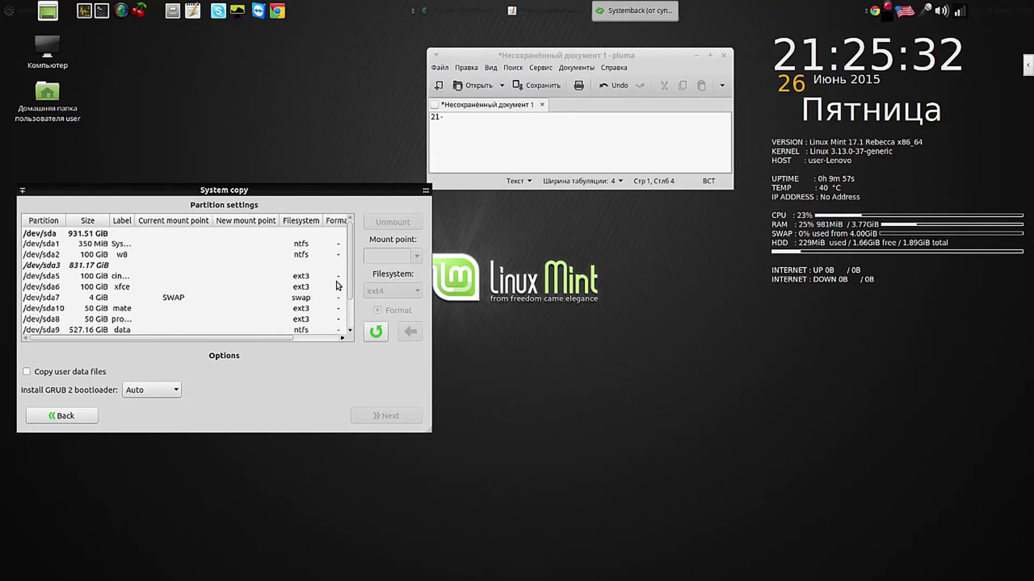
# Step: Set /dev/sda10 to be formatted ext3 and mounted as / in Systemback
pyautogui.click(130, 310)
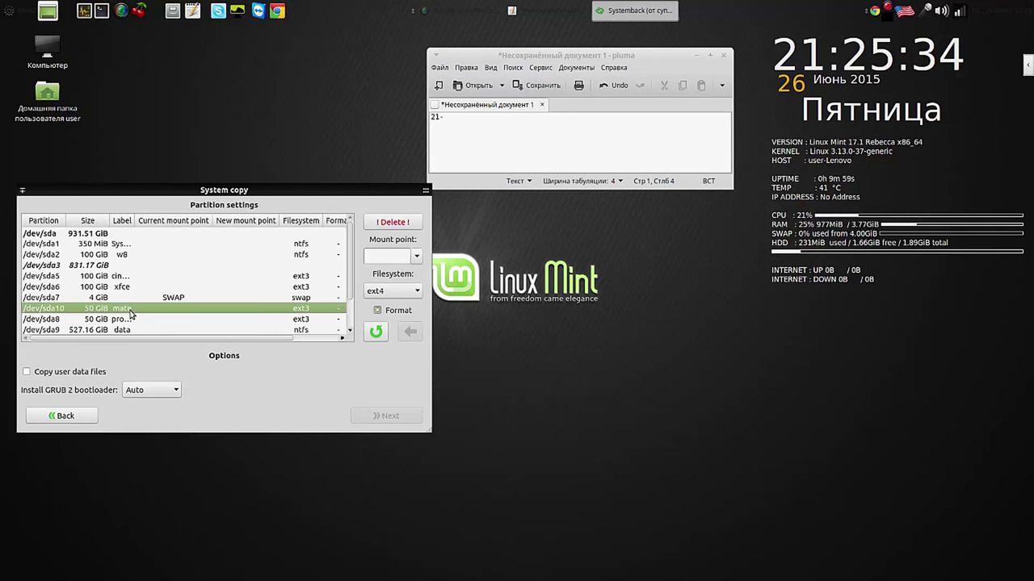
pyautogui.click(414, 258)
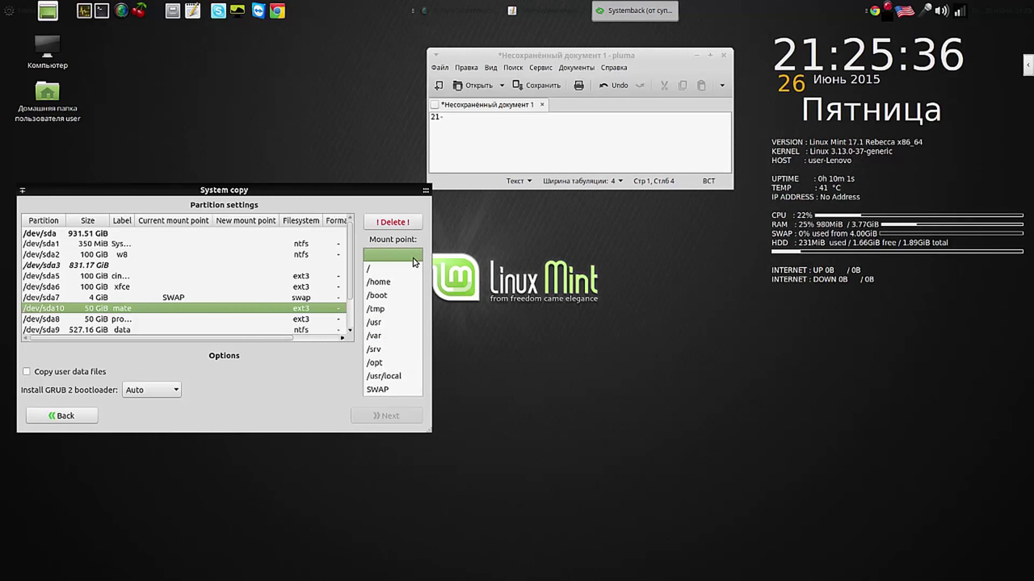
pyautogui.click(406, 267)
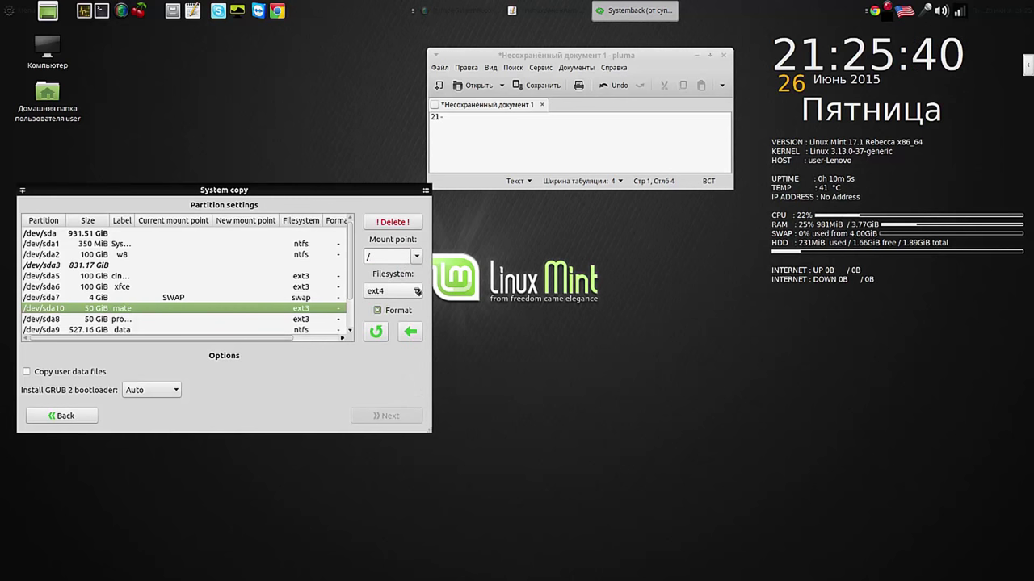
pyautogui.click(415, 291)
pyautogui.click(403, 303)
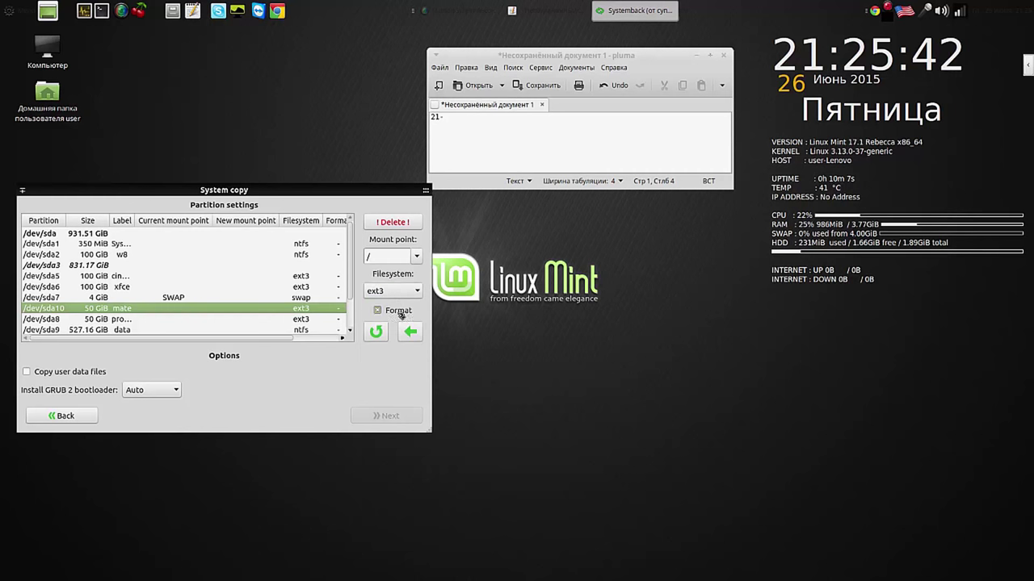
pyautogui.click(410, 332)
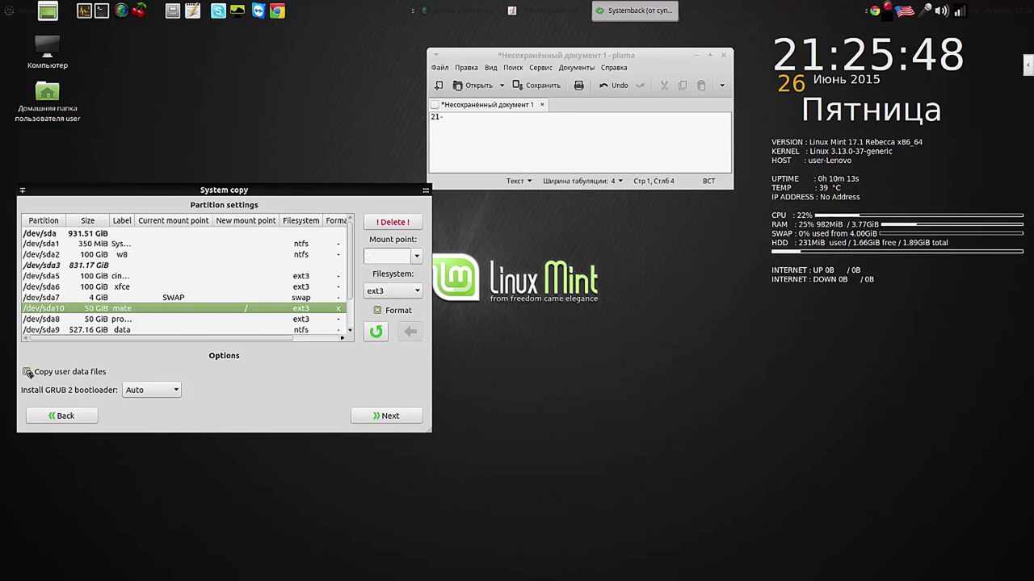
# Step: Complete the Pluma note to read '21-26' and proceed to the copy confirmation
pyautogui.click(485, 117)
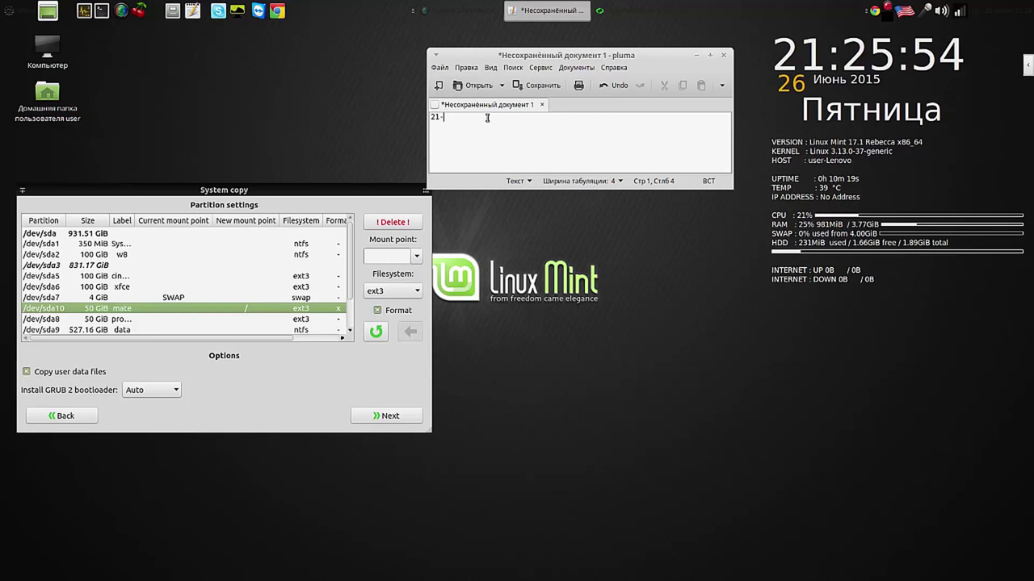
pyautogui.write('26')
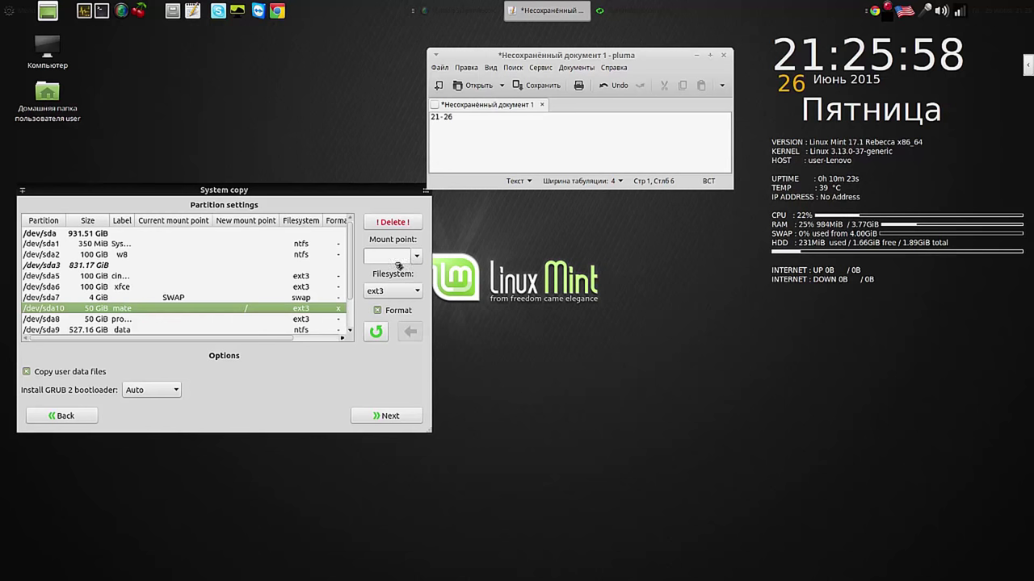
pyautogui.click(395, 417)
# Step: Start copying the system onto /dev/sda10 and bring the Pluma note forward
pyautogui.click(327, 353)
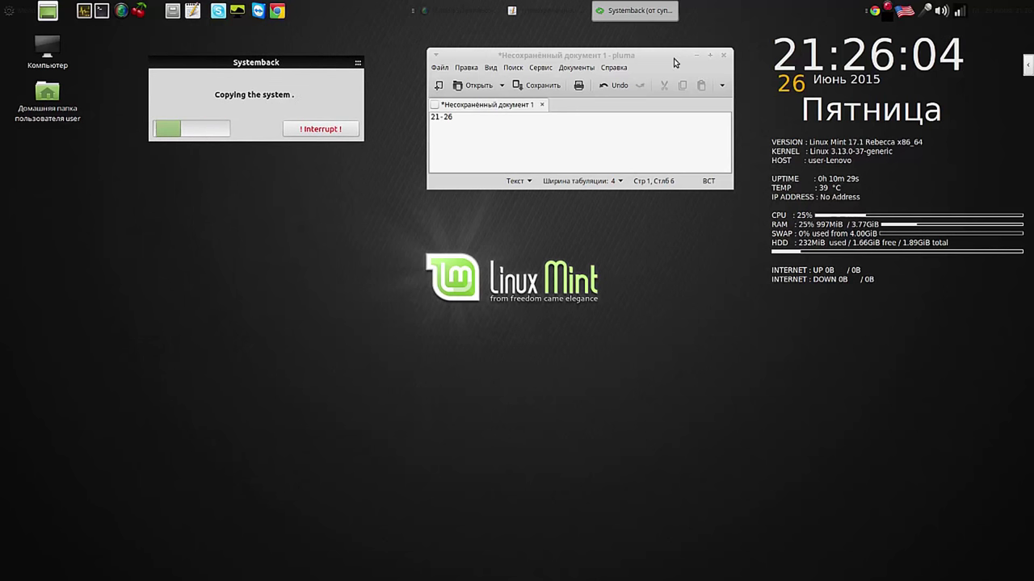
pyautogui.moveTo(674, 58); pyautogui.dragTo(664, 63)
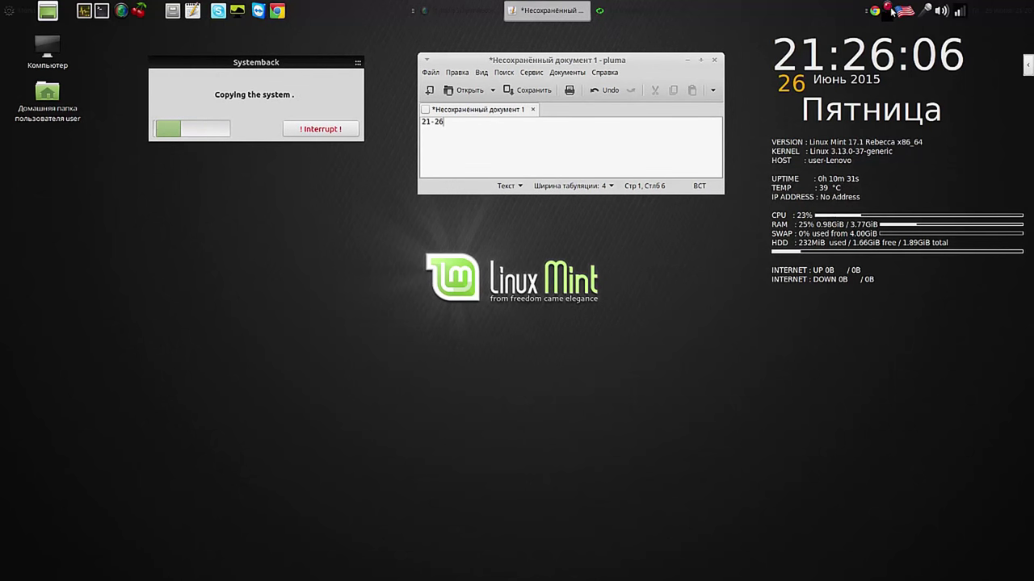